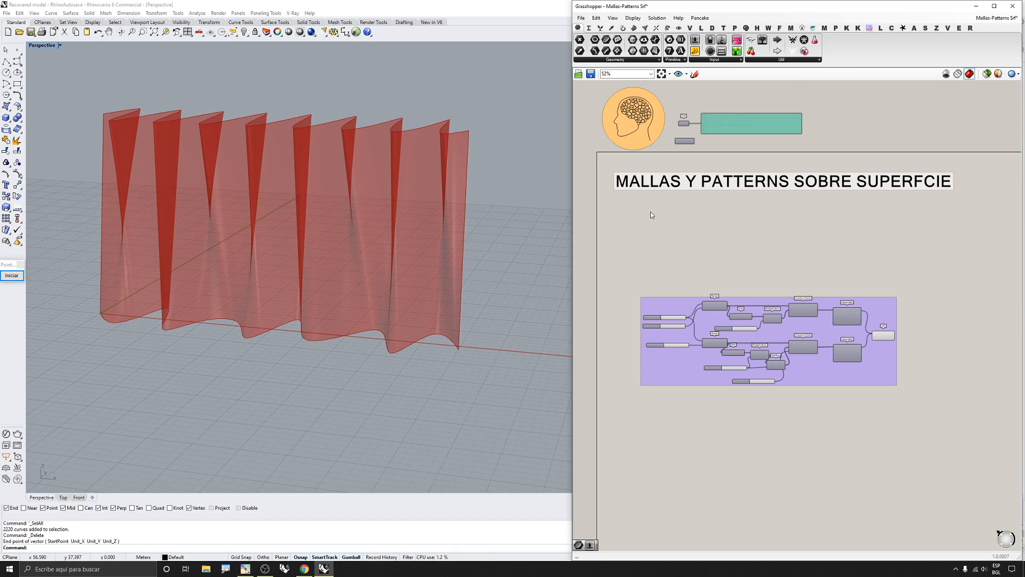
Survey the sections of the Grasshopper definition across the canvas
scroll(651, 215, down, 4)
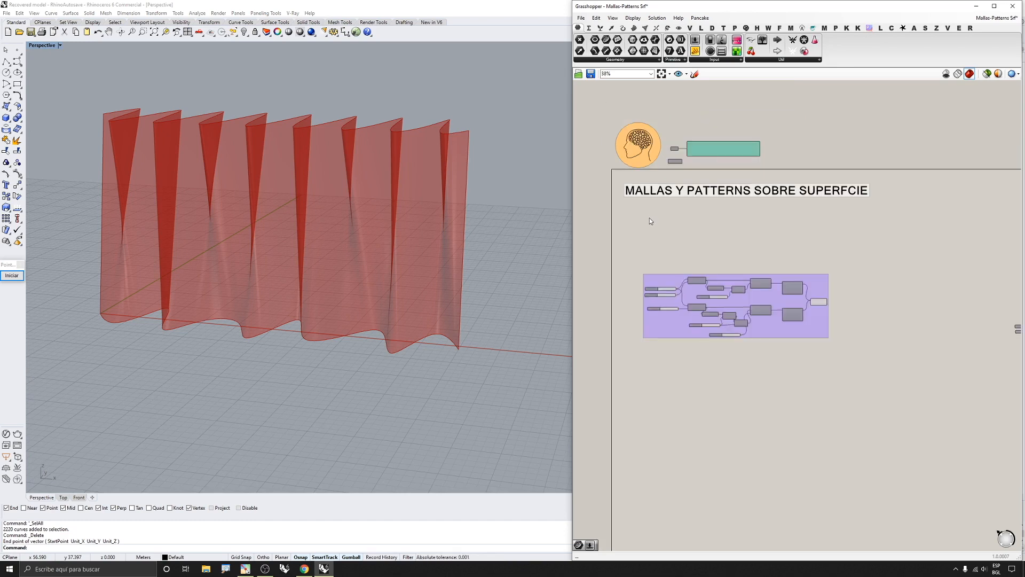
right_drag(865, 230, 719, 214)
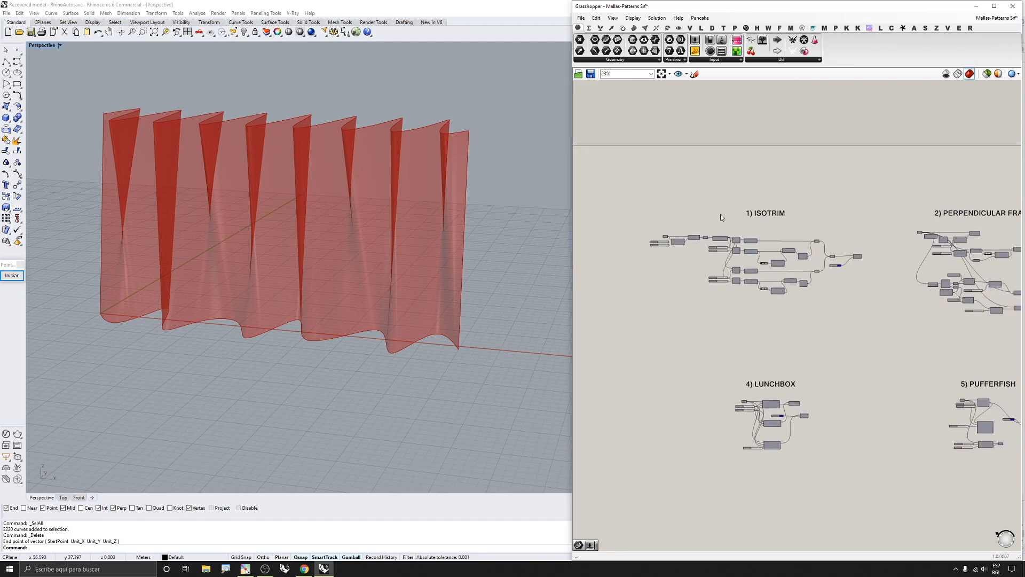
scroll(777, 233, down, 2)
right_drag(813, 232, 746, 229)
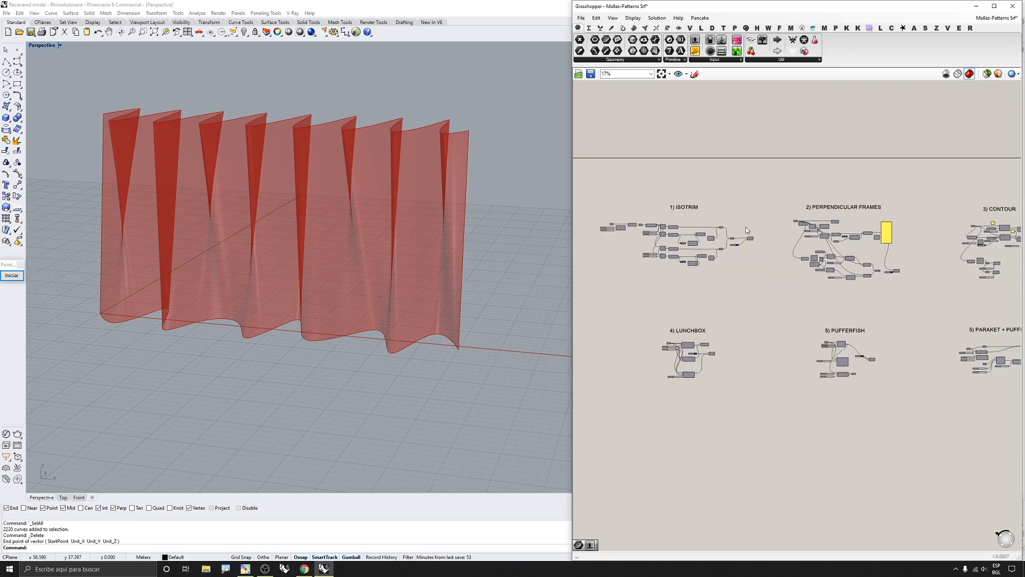
scroll(691, 220, up, 1)
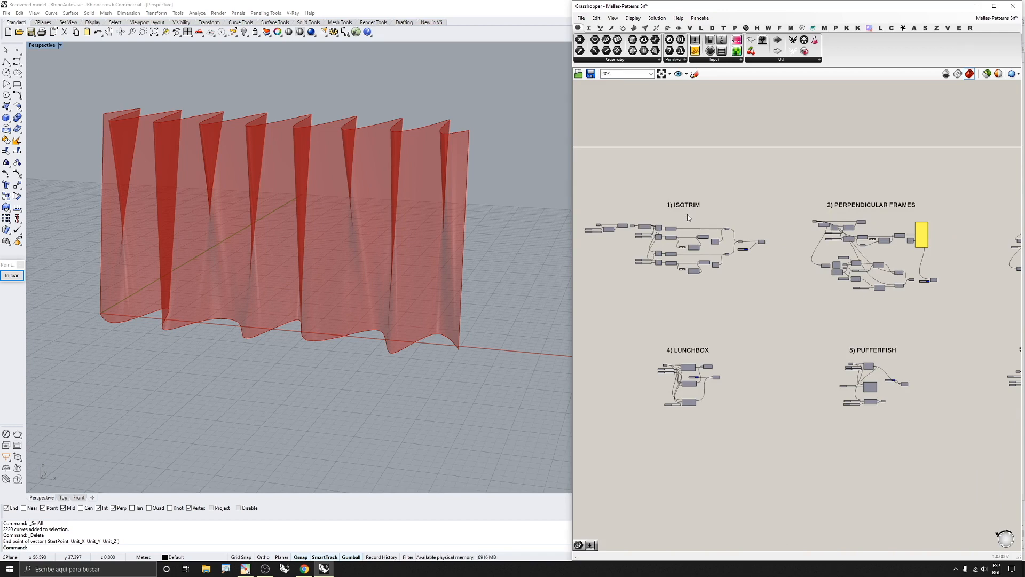
right_drag(687, 214, 837, 218)
scroll(689, 193, up, 3)
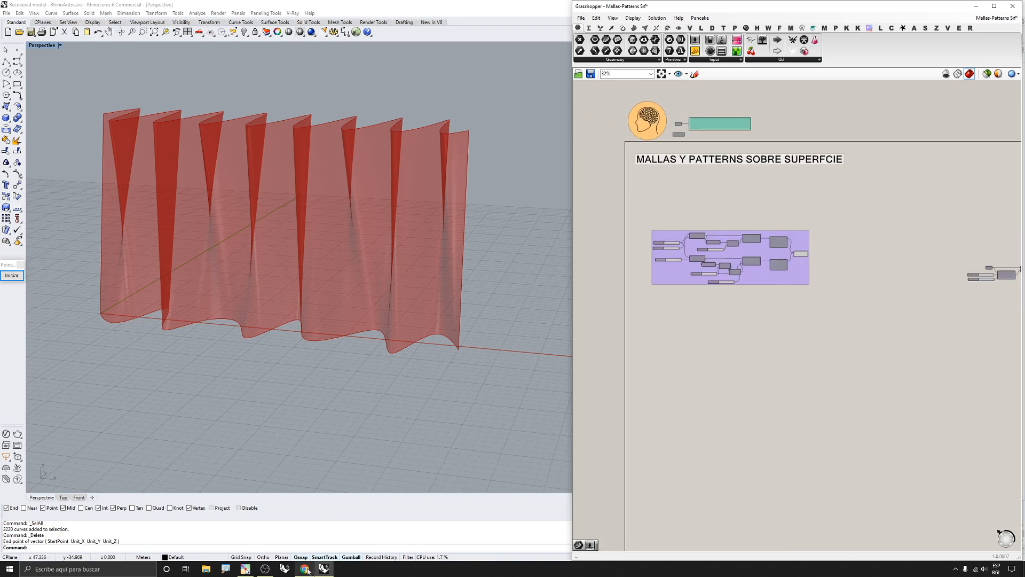
Browse the tutorial website's Grasshopper Online page and open its Download GH Files page, then return to Rhino
mouse_move(308, 570)
click(315, 526)
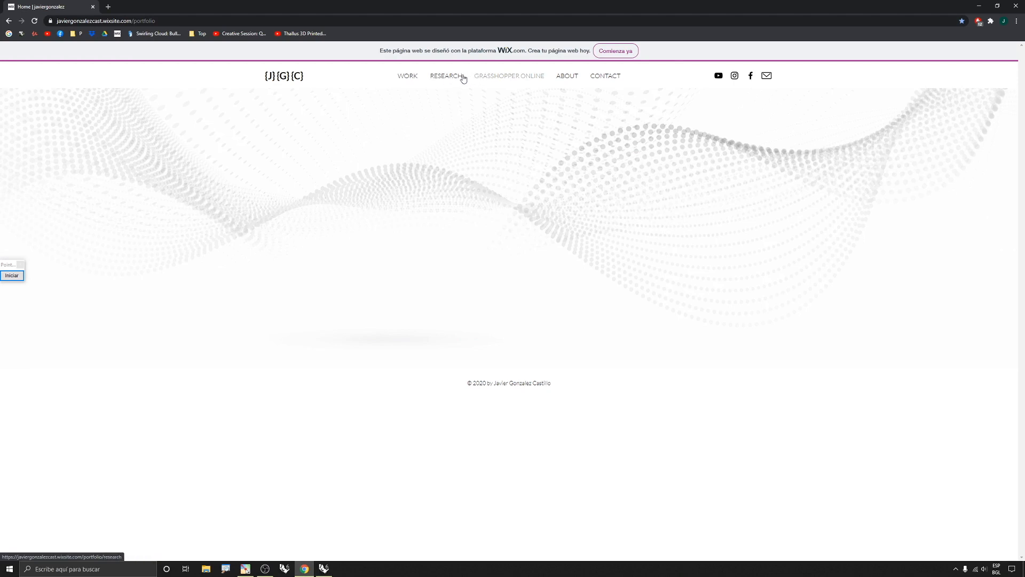
click(505, 80)
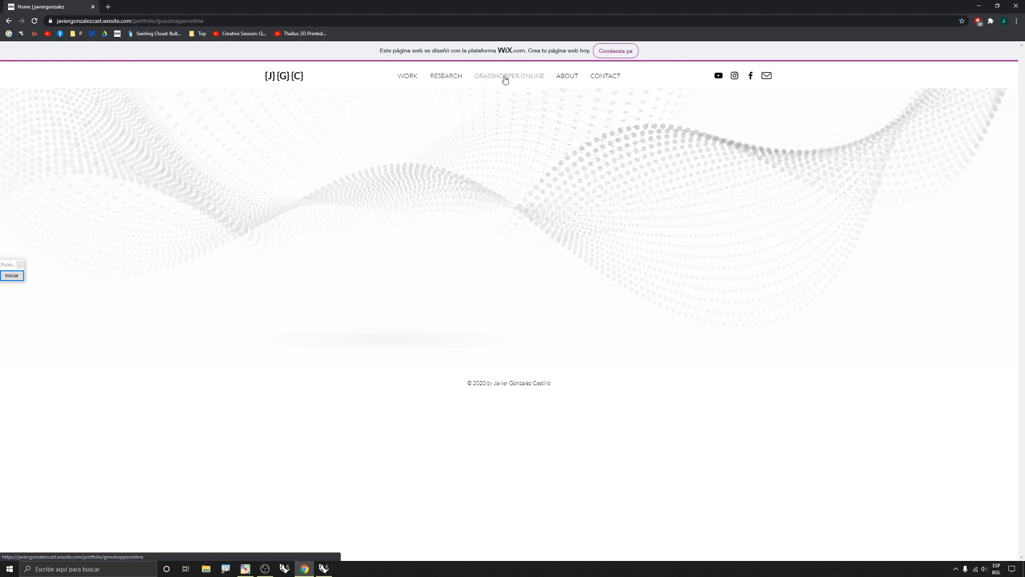
scroll(486, 231, down, 4)
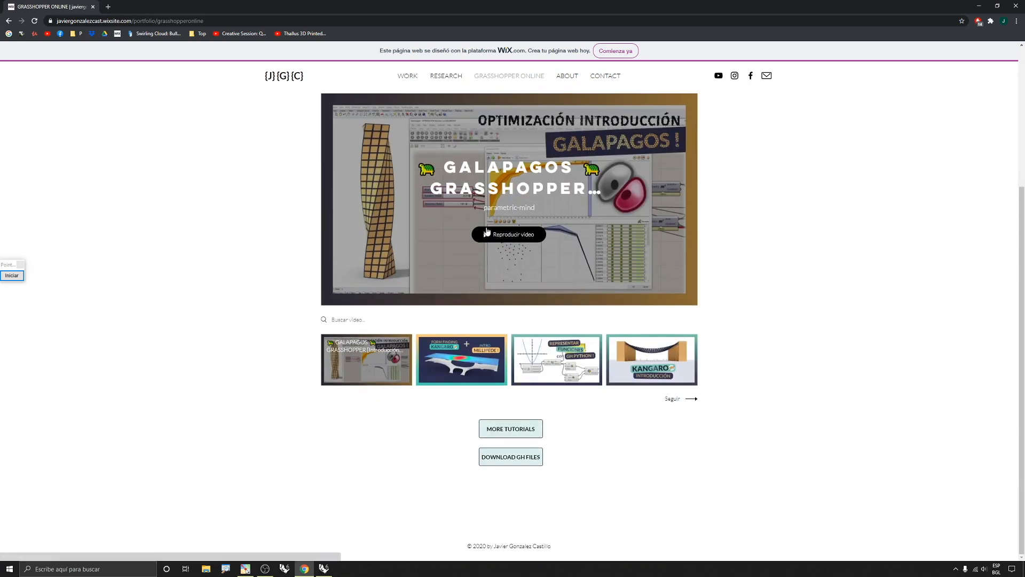
click(502, 467)
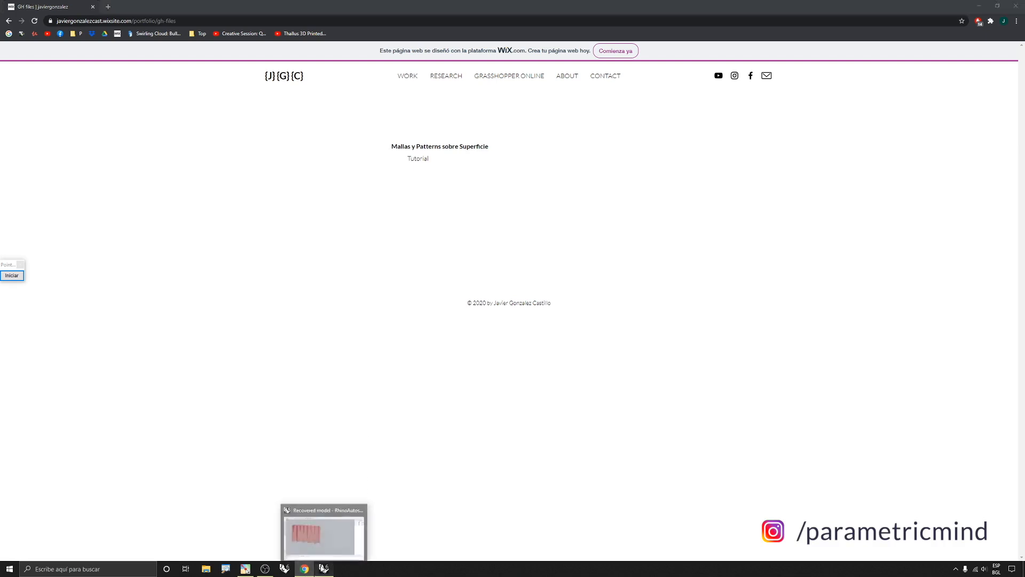
click(324, 568)
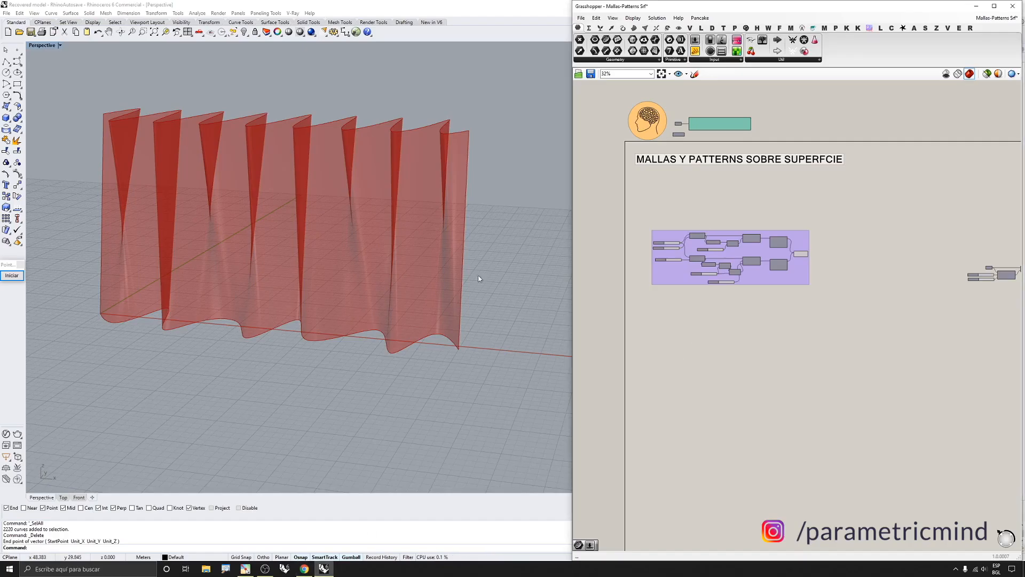
Inspect the lofted wavy surface in the viewport and the components of the first definition group
right_drag(321, 273, 114, 183)
scroll(457, 313, down, 3)
right_drag(460, 319, 378, 260)
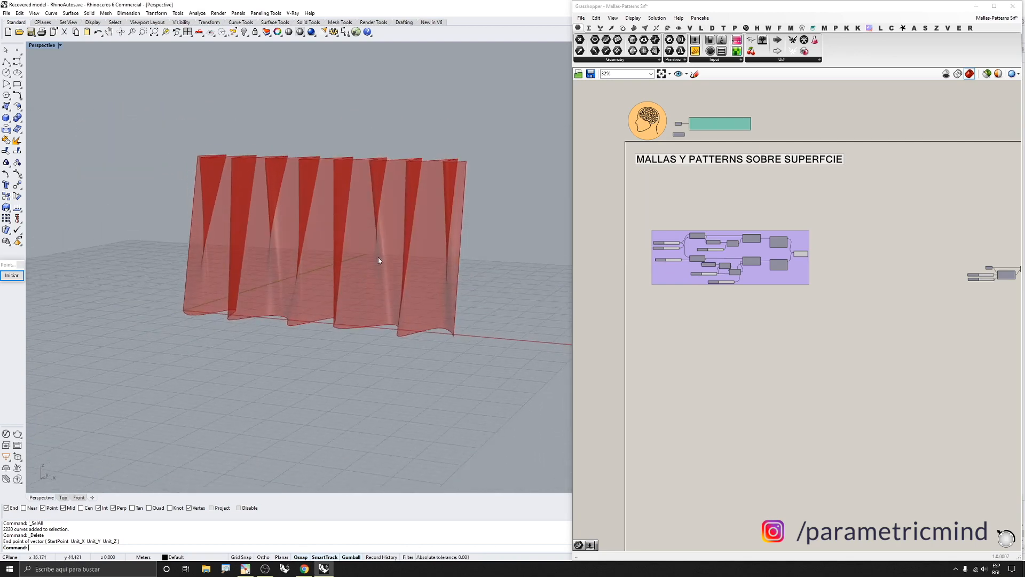
scroll(369, 225, up, 4)
scroll(747, 256, up, 2)
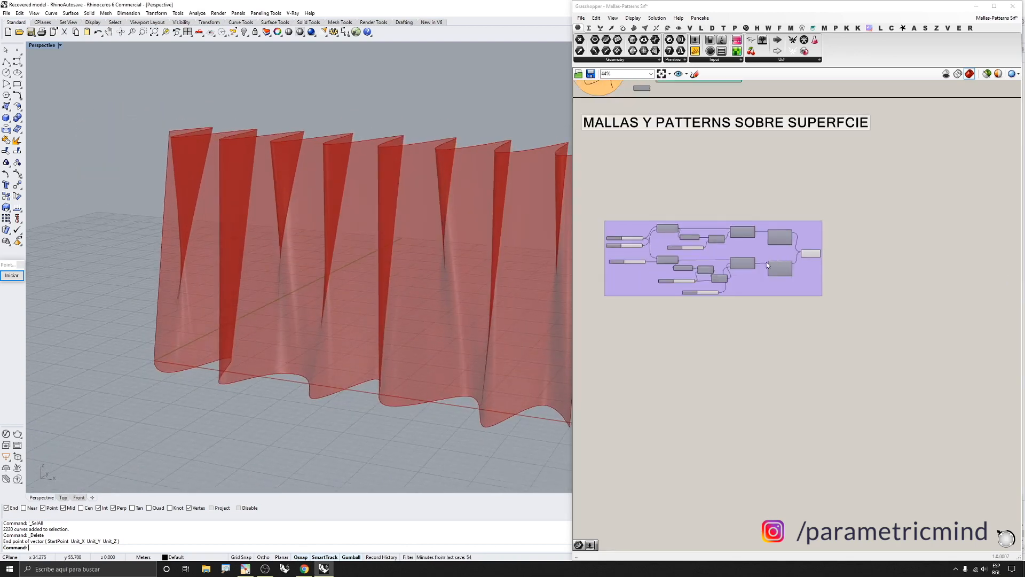
scroll(347, 186, up, 2)
scroll(344, 187, down, 4)
right_drag(334, 188, 315, 208)
scroll(662, 277, up, 2)
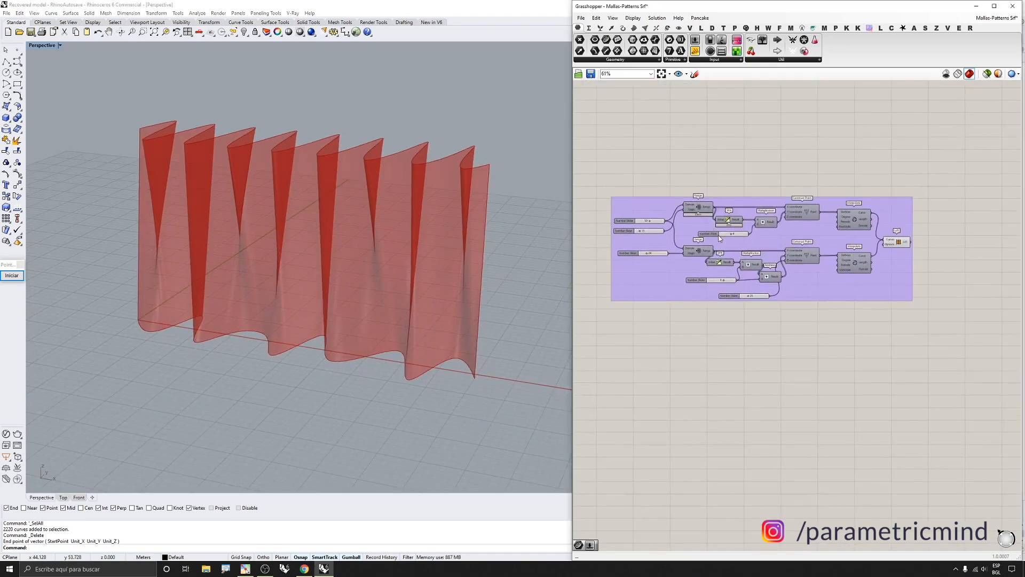
scroll(897, 242, up, 1)
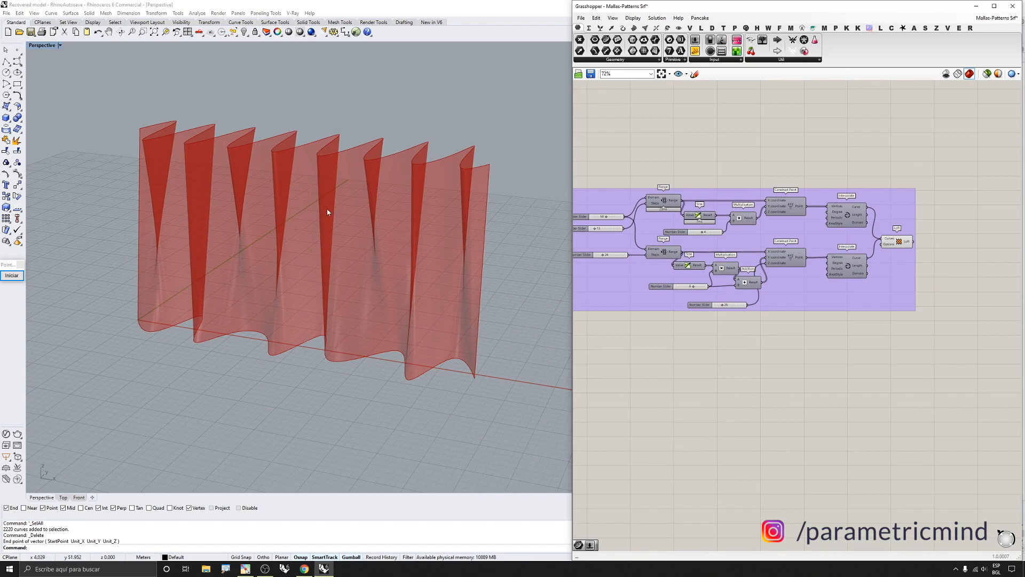
Turn off the preview of the Loft component
right_drag(658, 232, 666, 223)
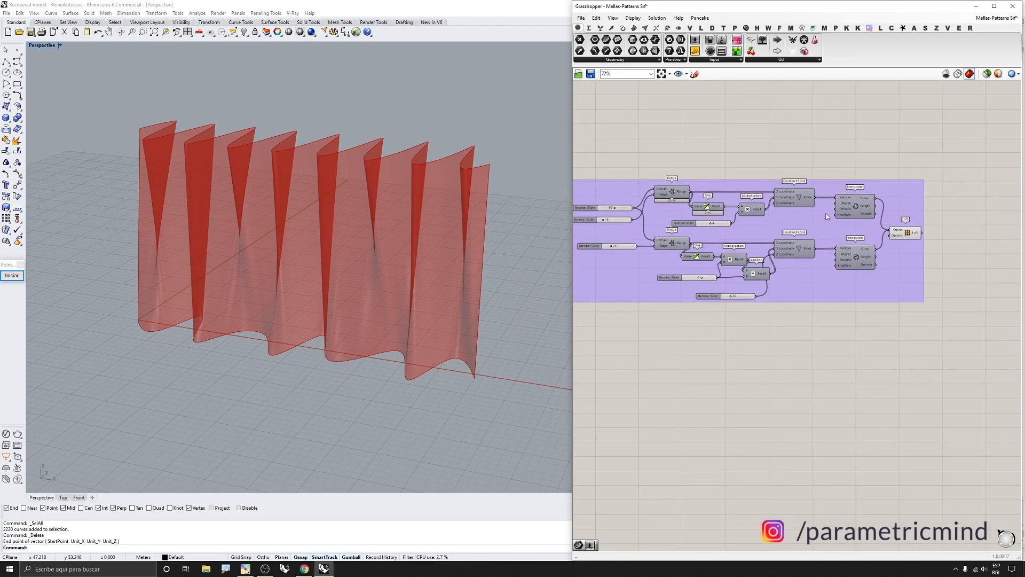
click(914, 236)
middle_click(914, 236)
click(896, 229)
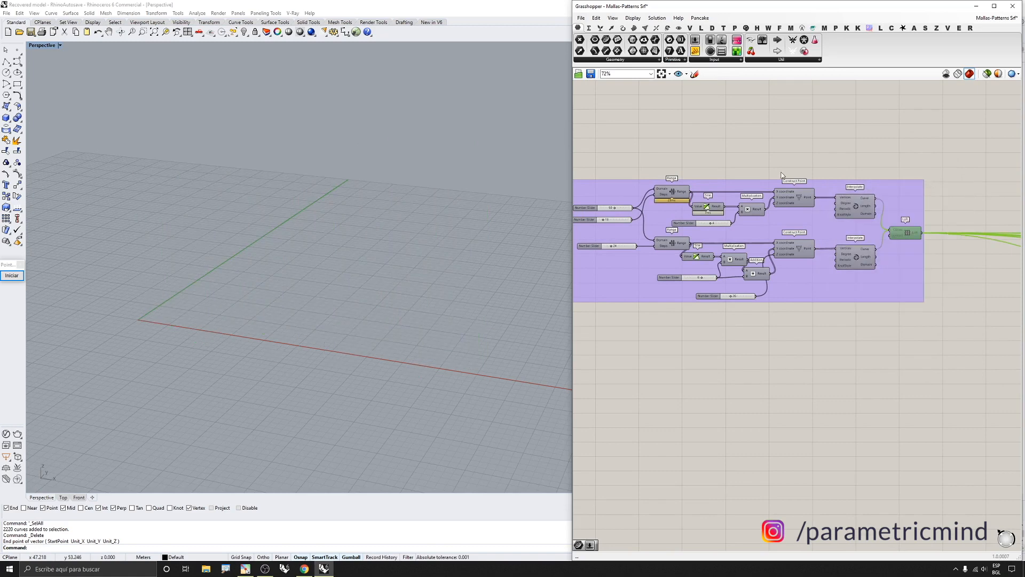
Turn on the preview of the upper Construct Point component
scroll(765, 188, up, 3)
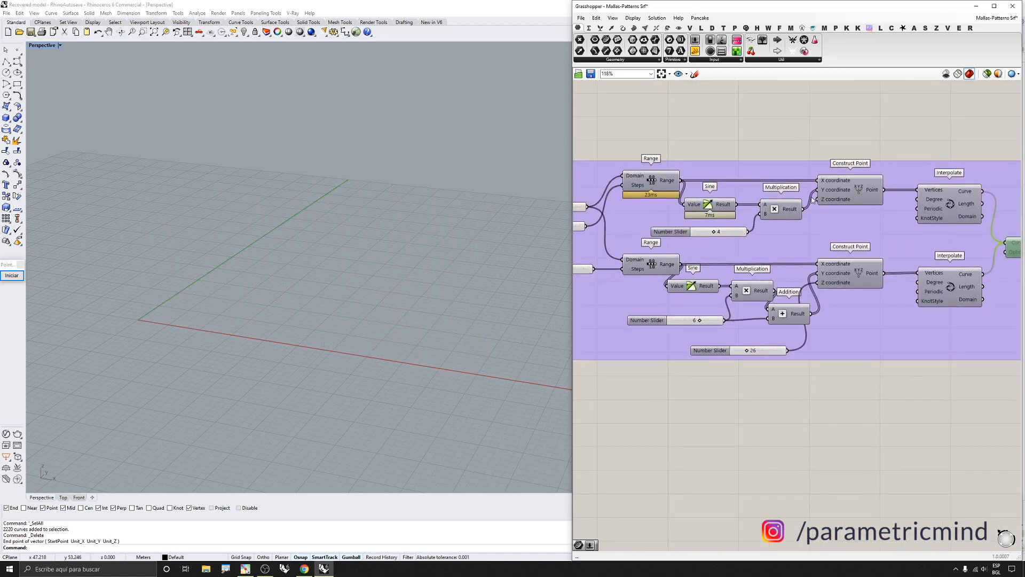
middle_click(841, 191)
click(853, 184)
middle_click(851, 182)
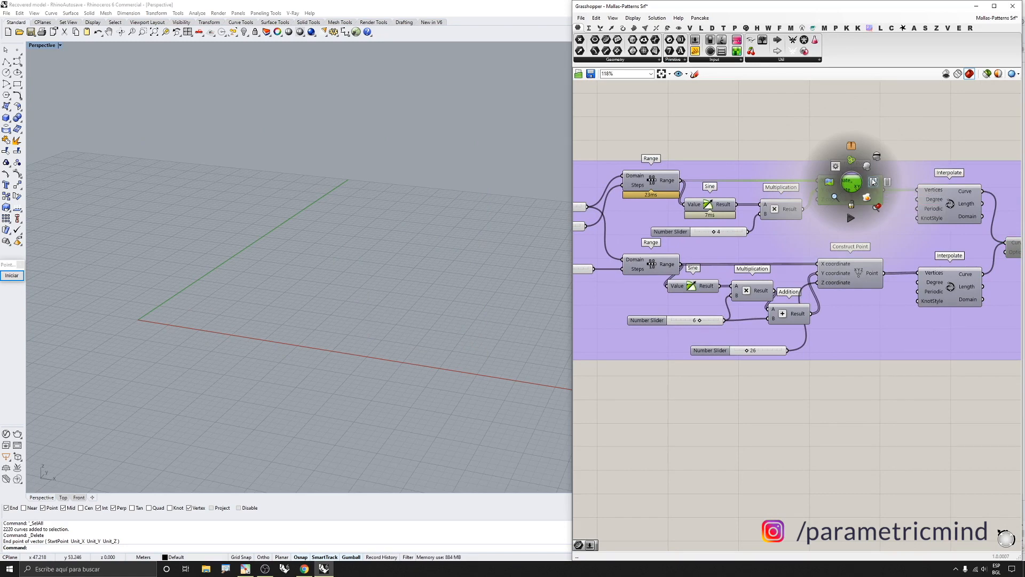
click(873, 182)
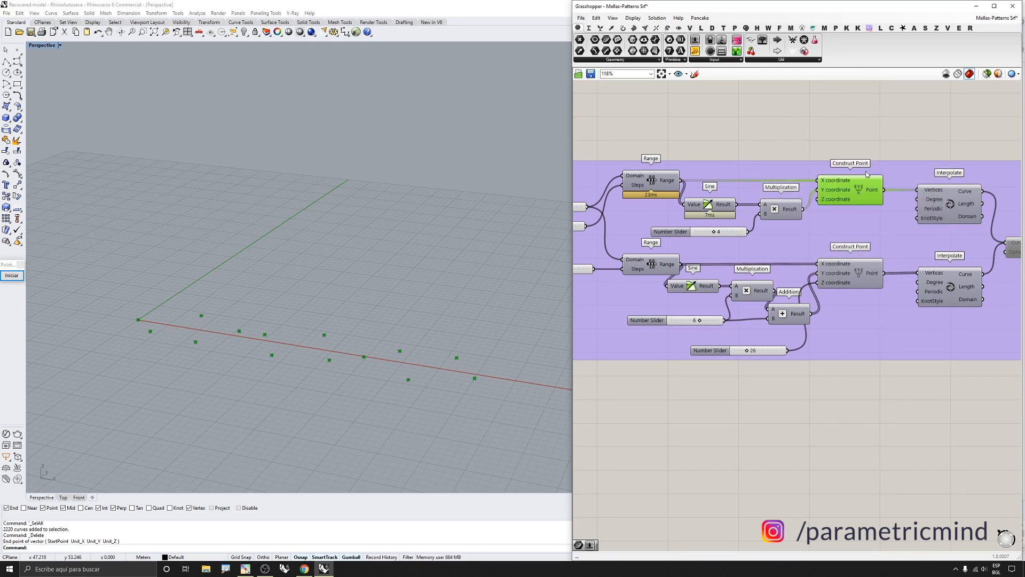
Disconnect the Multiplication result from the upper Construct Point's Y coordinate input
ctrl+drag(819, 191, 802, 209)
scroll(273, 270, down, 5)
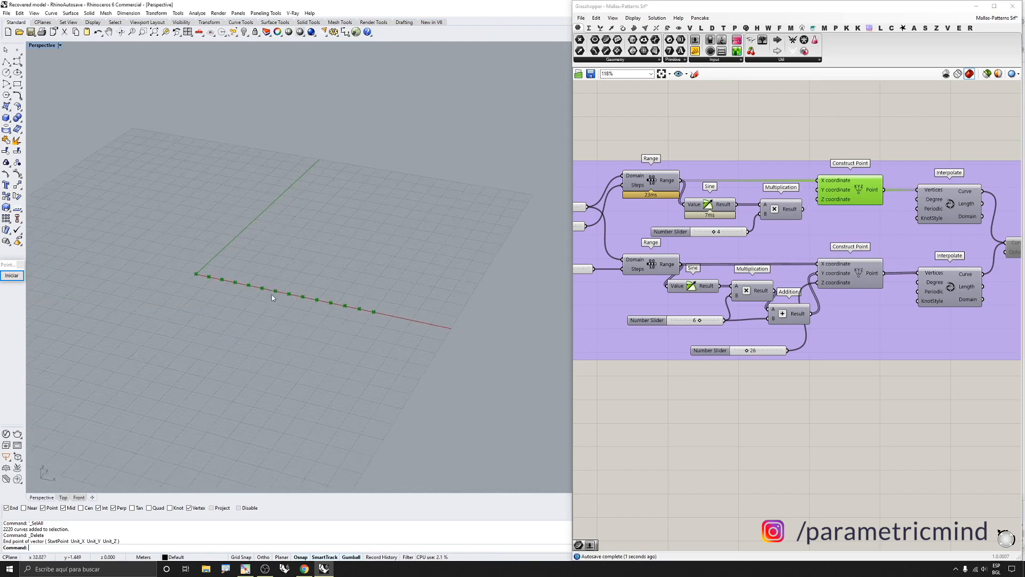
scroll(268, 269, up, 5)
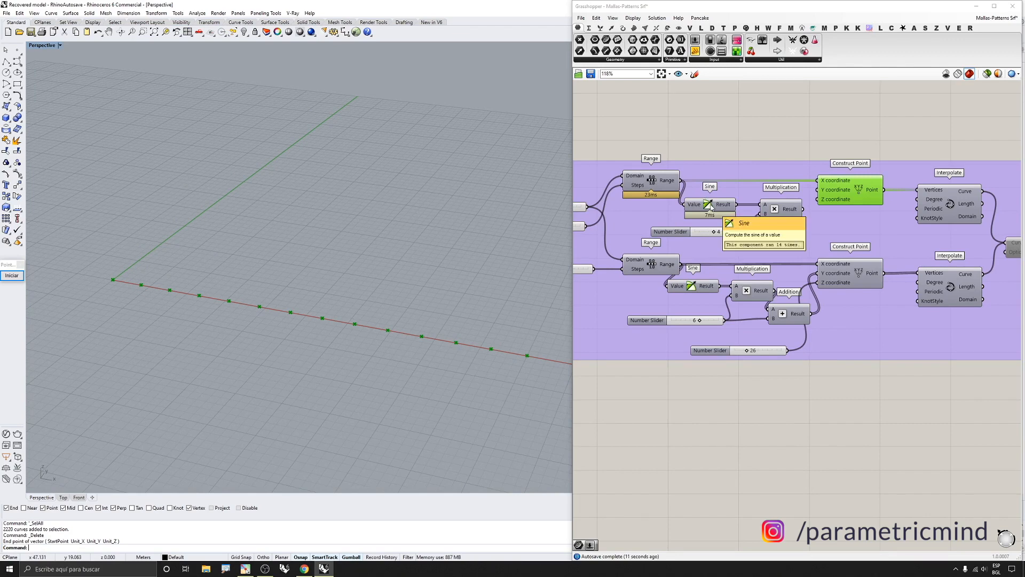
mouse_move(718, 207)
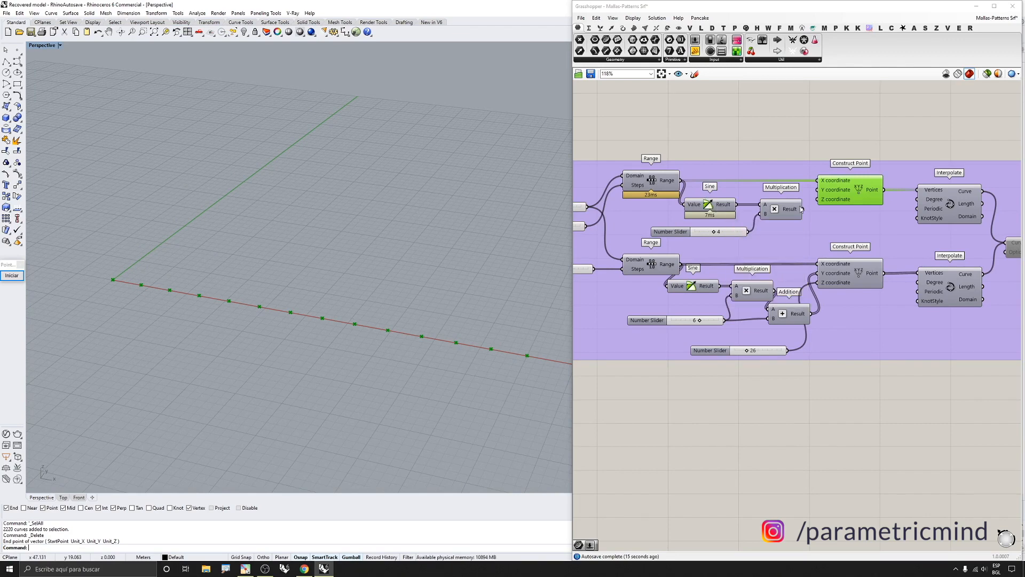
Reconnect the Multiplication result to the upper Construct Point's Y coordinate and set its multiplier slider to 3
drag(802, 209, 821, 189)
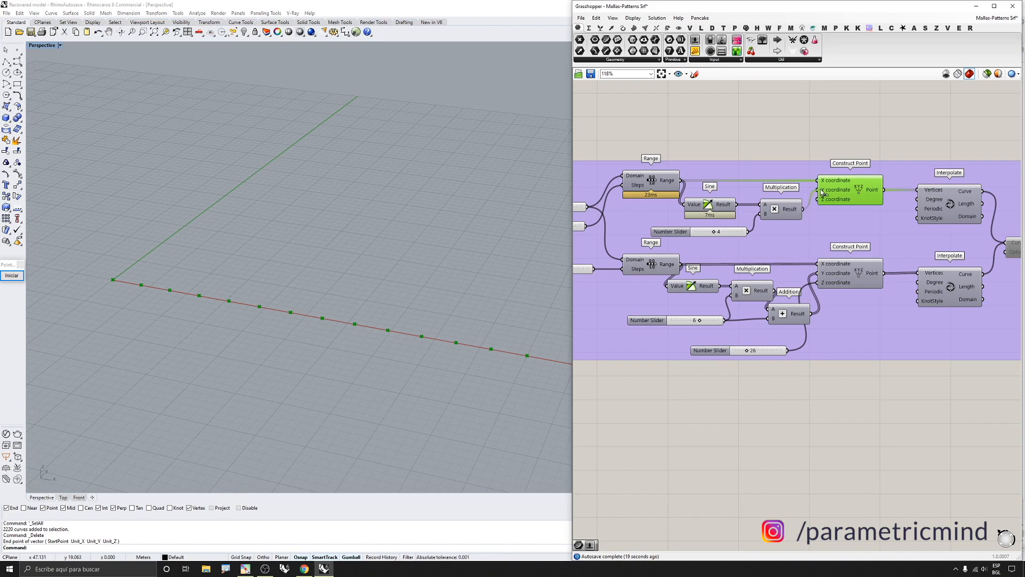
scroll(277, 302, down, 4)
right_drag(276, 302, 267, 307)
scroll(268, 307, up, 3)
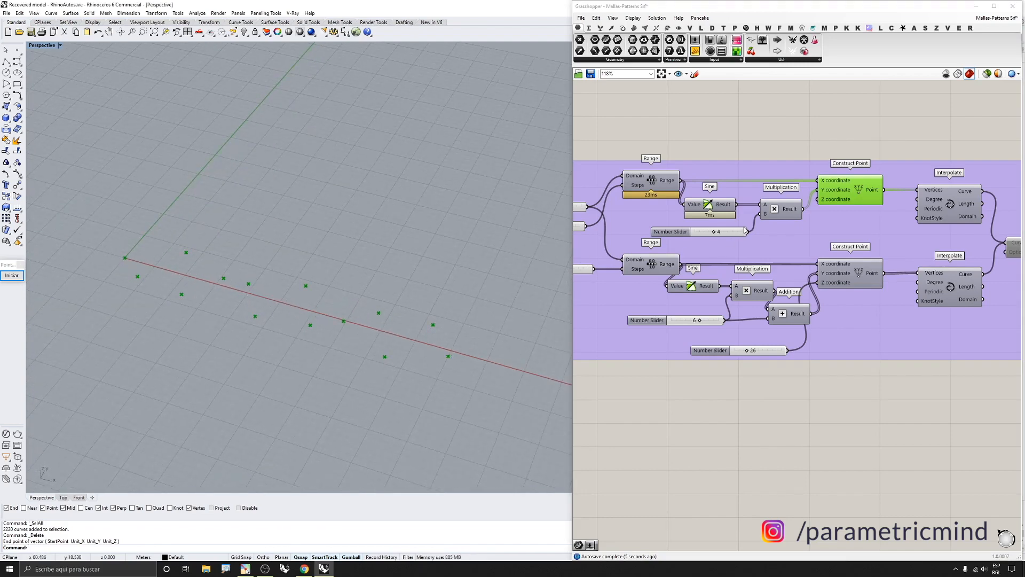
scroll(740, 232, up, 1)
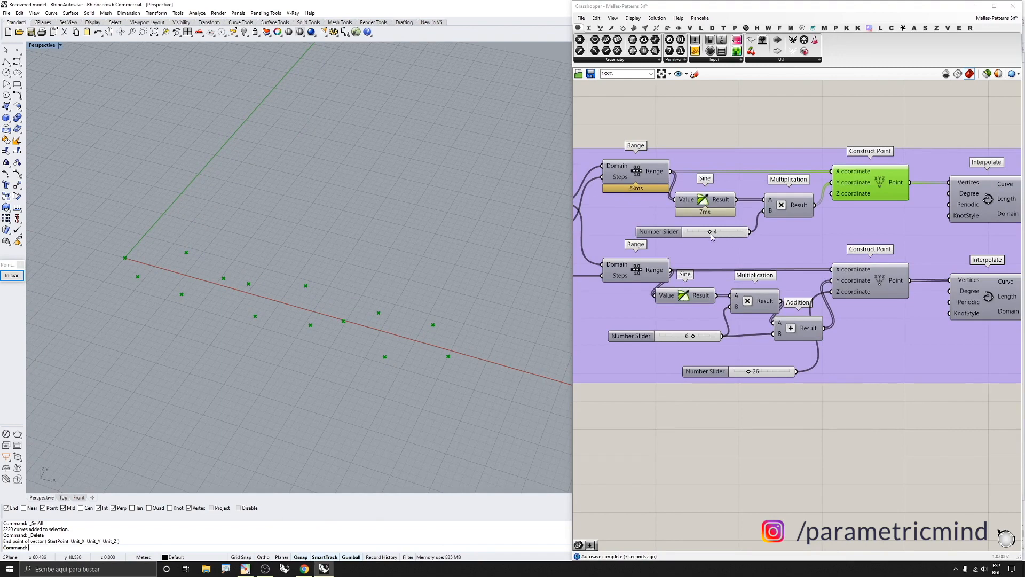
mouse_move(711, 236)
mouse_down()
mouse_move(695, 235)
mouse_move(726, 234)
mouse_move(681, 234)
mouse_move(721, 233)
mouse_move(694, 233)
mouse_move(708, 232)
mouse_up()
Turn on the preview of the lower Construct Point component
scroll(707, 232, down, 3)
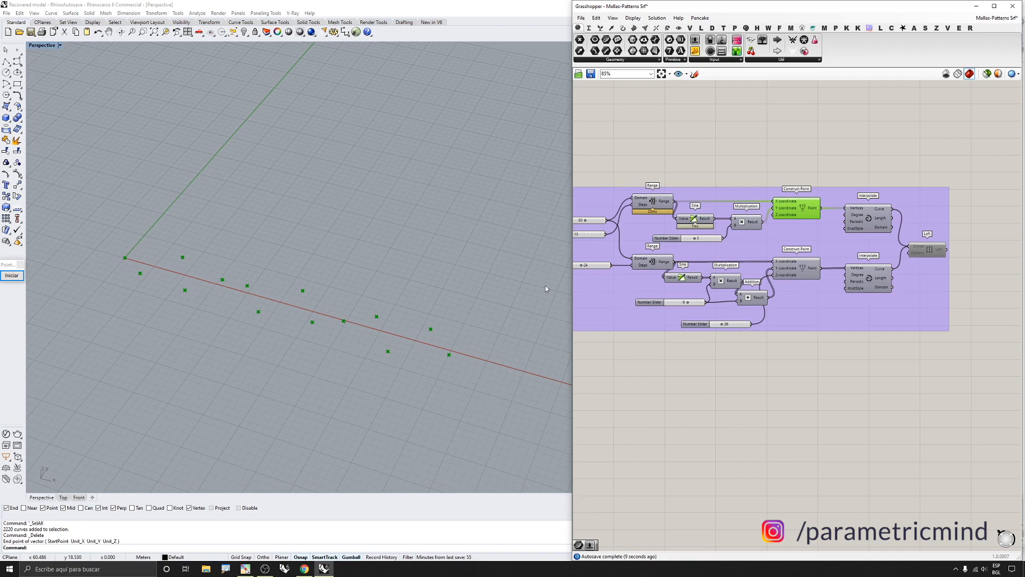
shift+click(801, 270)
scroll(269, 286, down, 6)
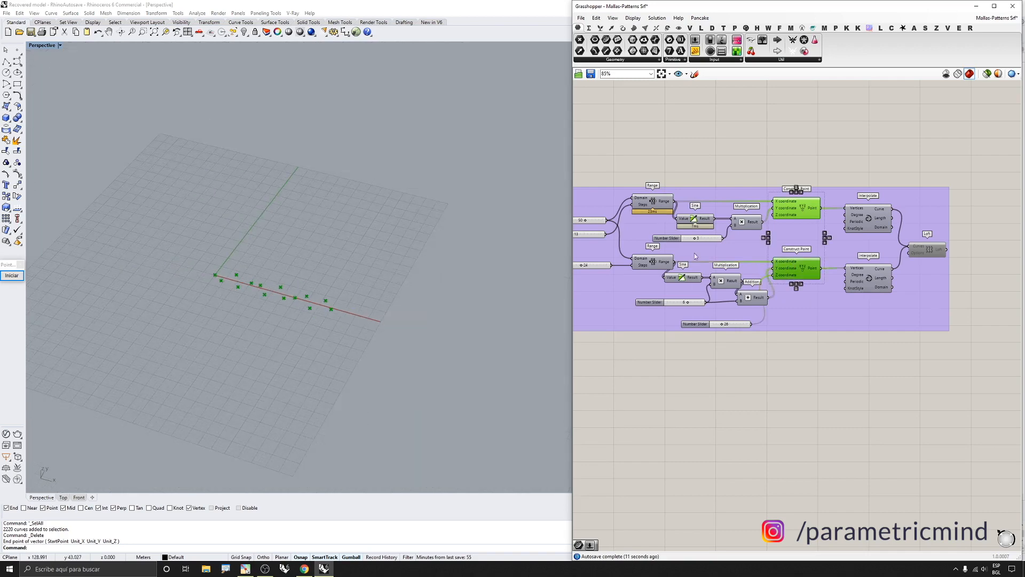
middle_click(798, 267)
click(822, 240)
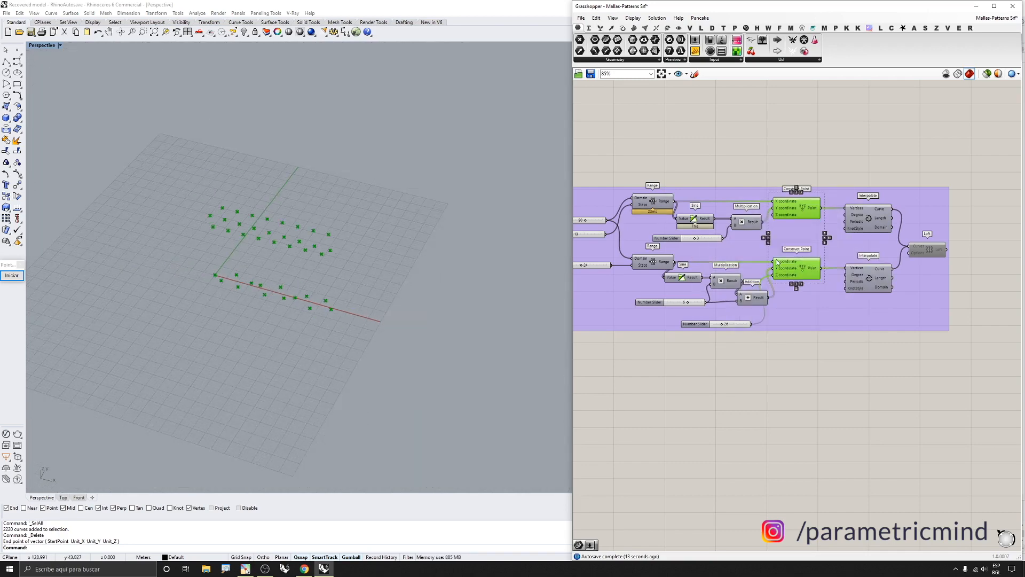
Set the number slider feeding the Addition offset to 40
right_drag(227, 254, 224, 211)
scroll(224, 211, up, 4)
scroll(237, 233, up, 3)
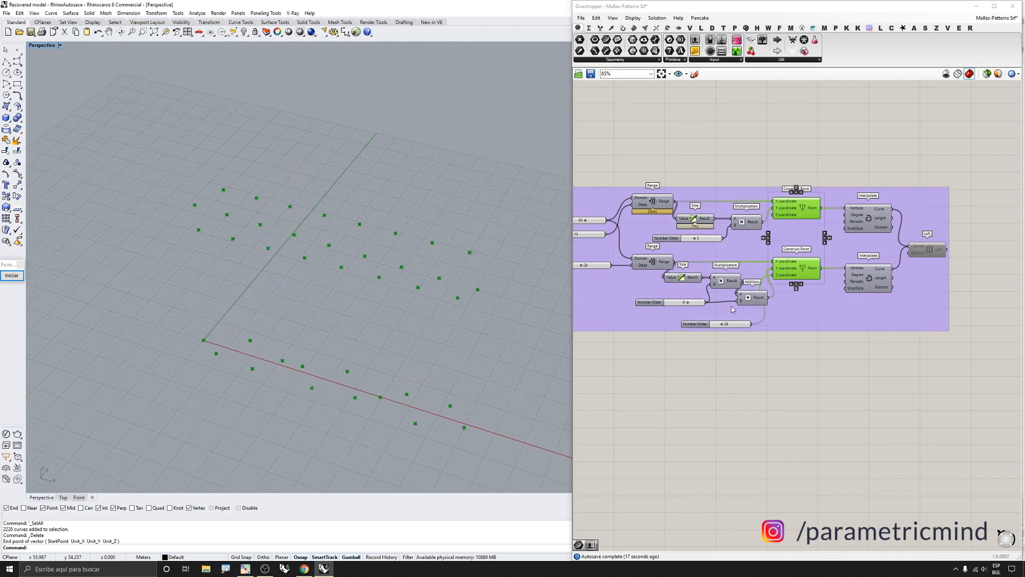
scroll(734, 309, up, 2)
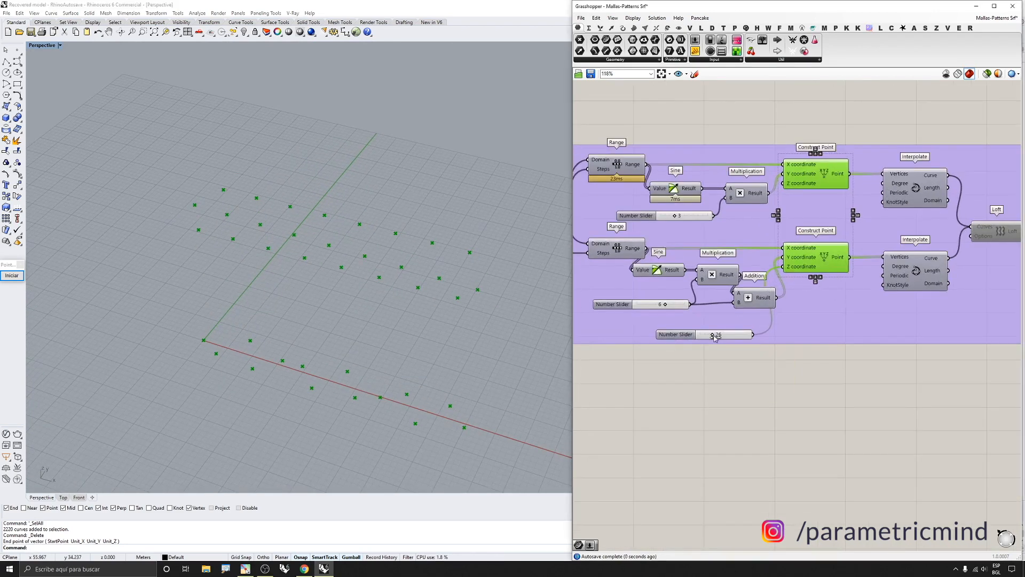
mouse_move(715, 337)
mouse_down()
mouse_move(729, 340)
mouse_move(721, 342)
mouse_up()
mouse_move(666, 308)
mouse_down()
mouse_move(655, 308)
mouse_move(675, 309)
mouse_move(648, 310)
mouse_move(667, 313)
mouse_up()
Set the number slider feeding the lower Range to 40
scroll(734, 297, down, 3)
right_drag(648, 281, 709, 283)
scroll(663, 274, up, 6)
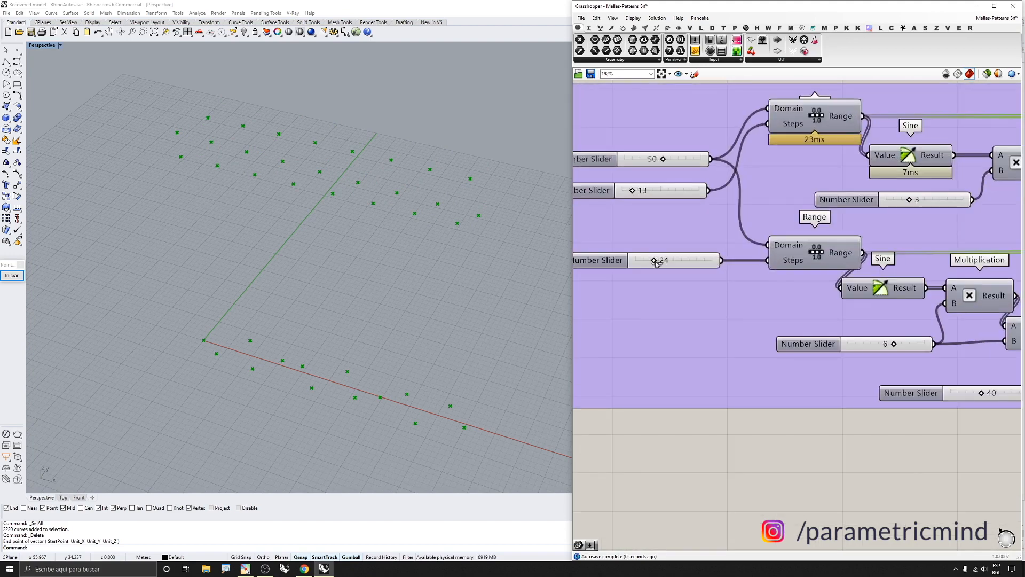
mouse_move(656, 262)
mouse_down()
mouse_move(673, 262)
mouse_move(641, 262)
mouse_move(669, 263)
mouse_up()
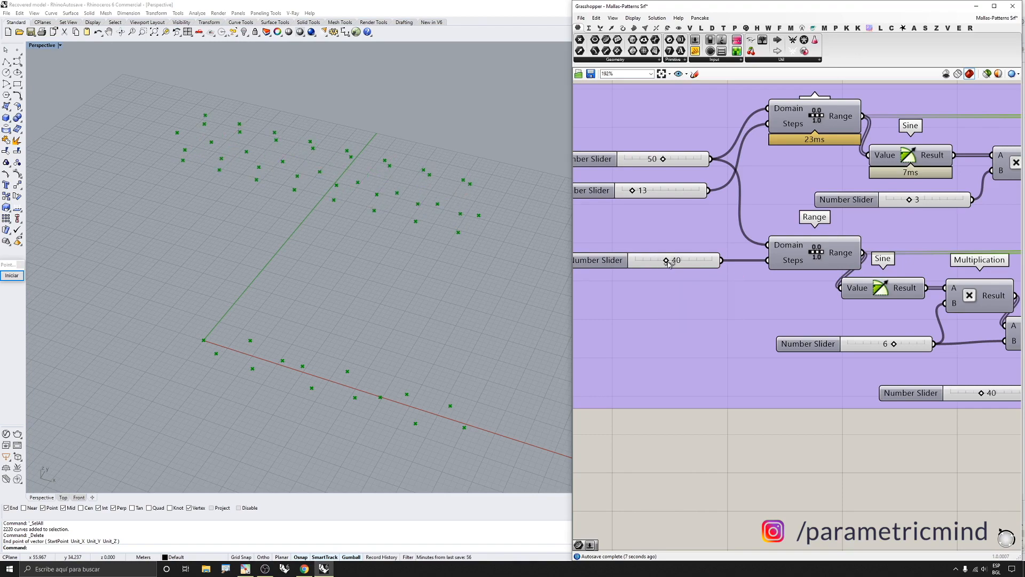
Turn on the preview of both Interpolate components and select the Loft component
scroll(669, 263, down, 6)
right_drag(907, 224, 833, 234)
scroll(832, 235, up, 3)
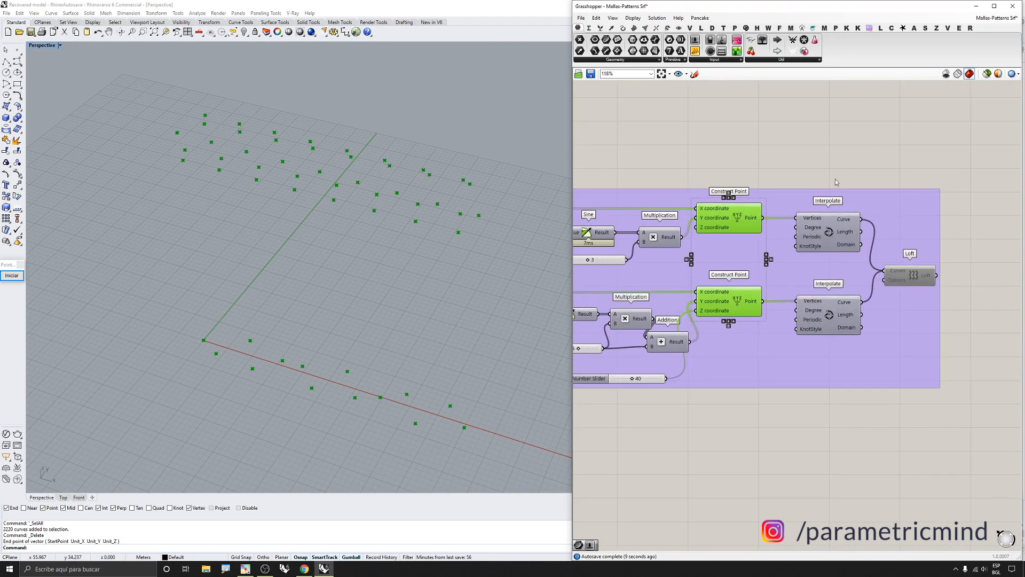
drag(845, 169, 810, 347)
middle_click(810, 347)
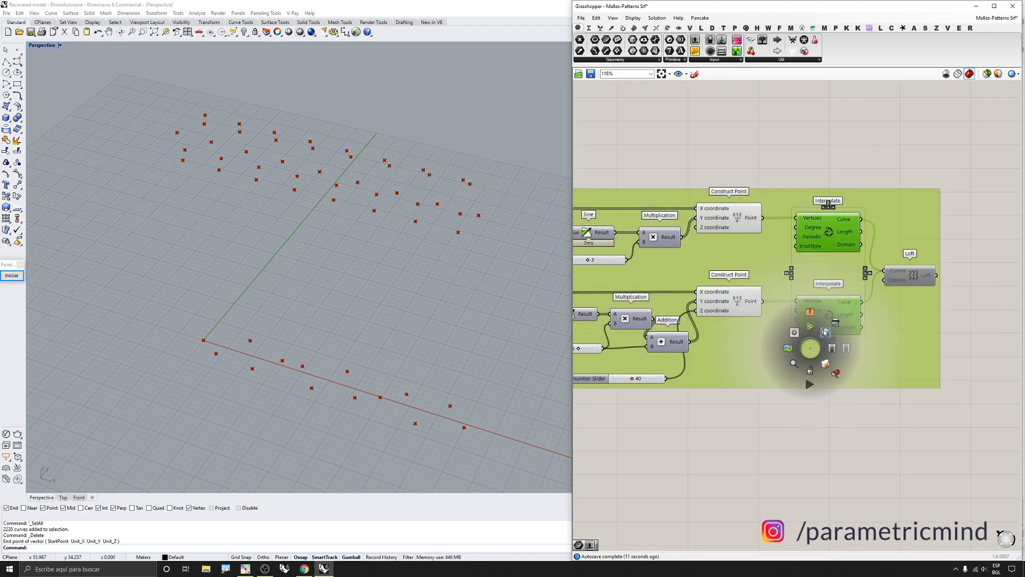
click(825, 332)
click(903, 275)
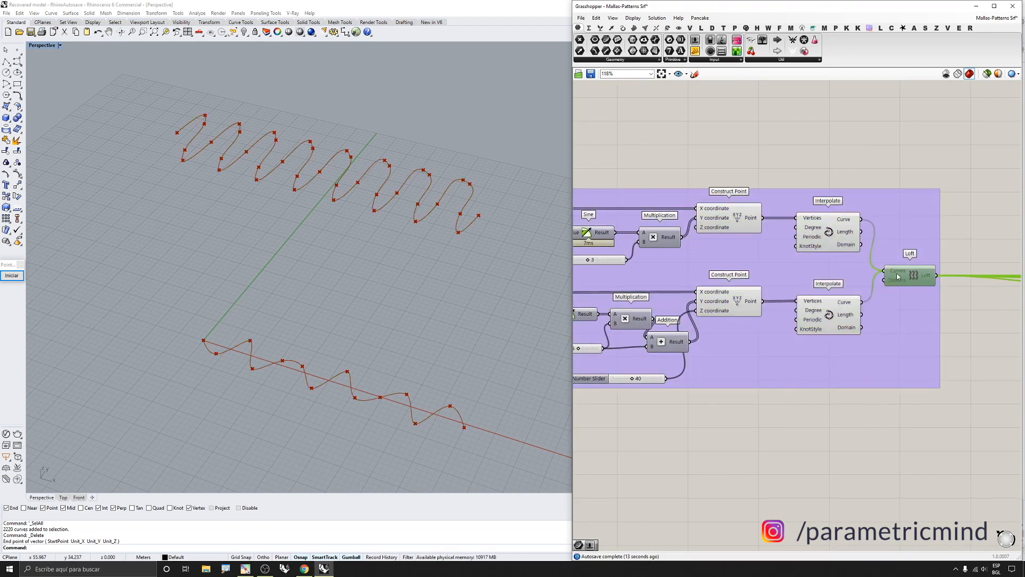
Turn on the Loft component's preview and turn off the preview of all the upstream components in the group
middle_click(897, 273)
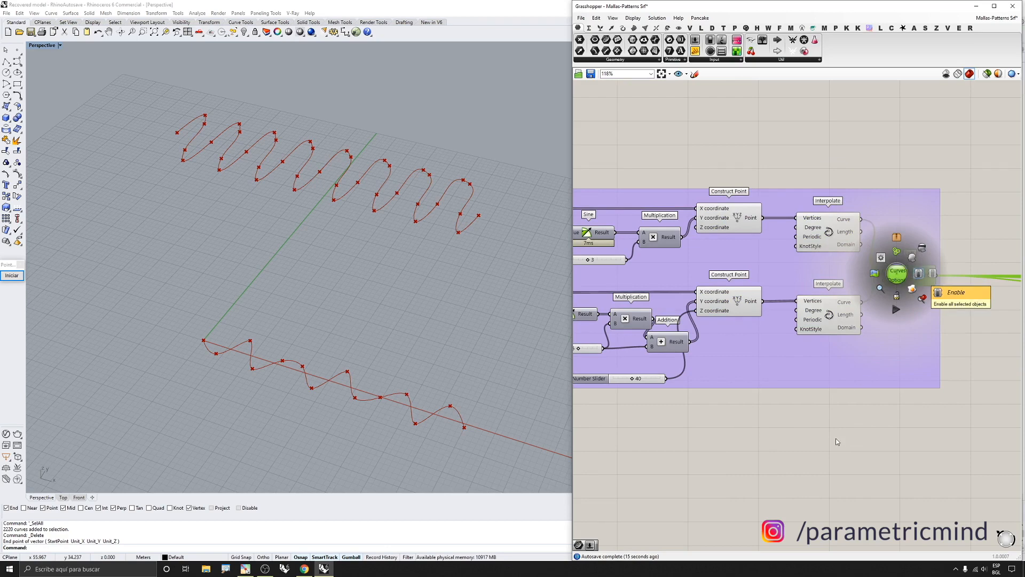
drag(826, 435, 707, 147)
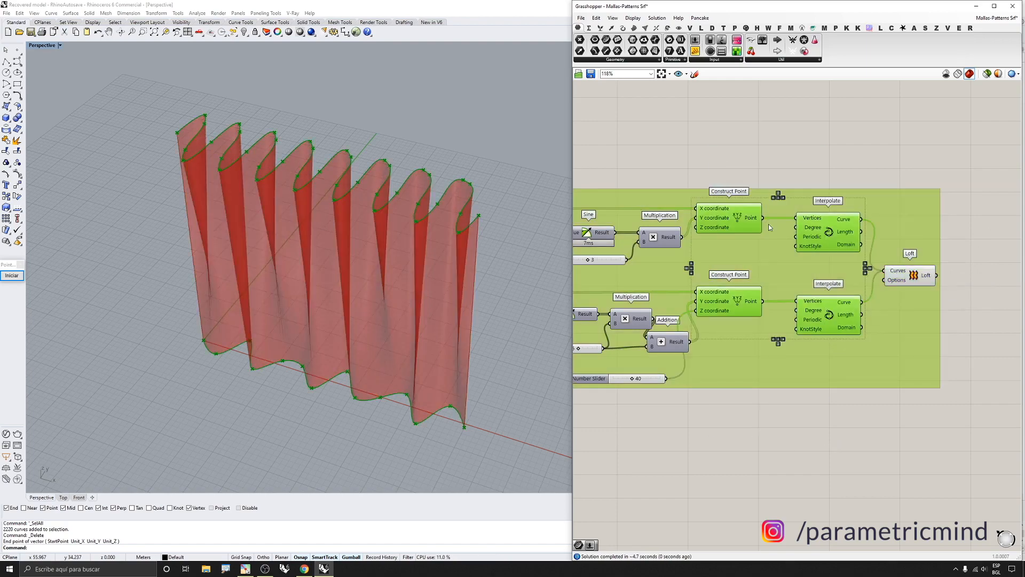
middle_click(811, 237)
click(833, 210)
right_drag(377, 262, 380, 221)
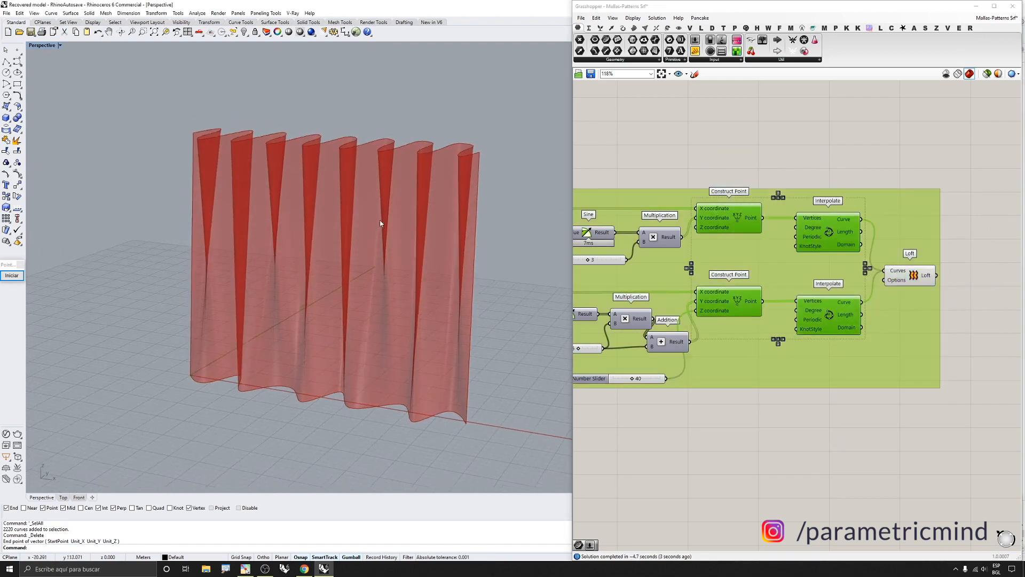
Set the number slider feeding the Addition offset to 25
scroll(801, 267, down, 4)
scroll(702, 292, up, 4)
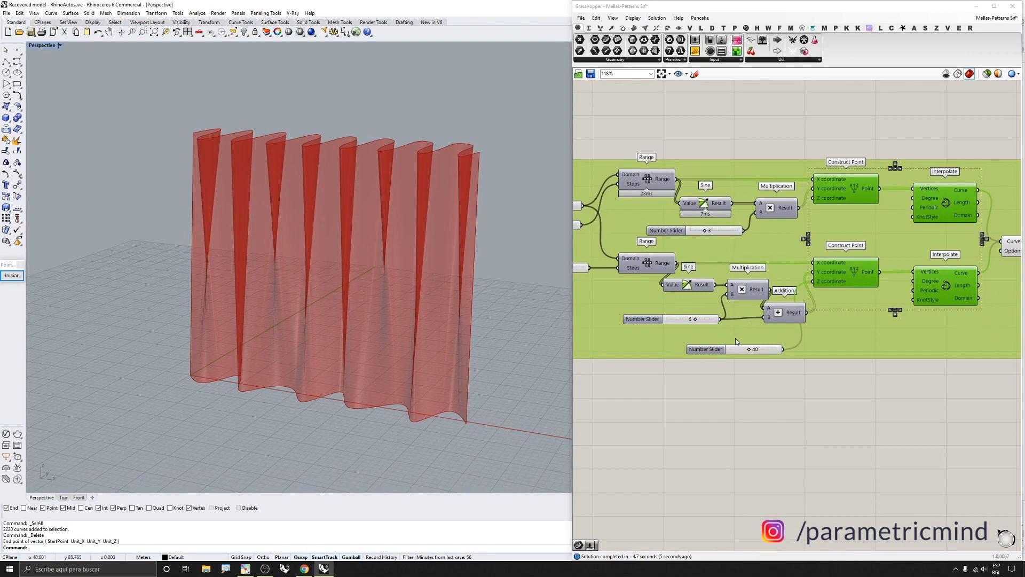
double_click(769, 350)
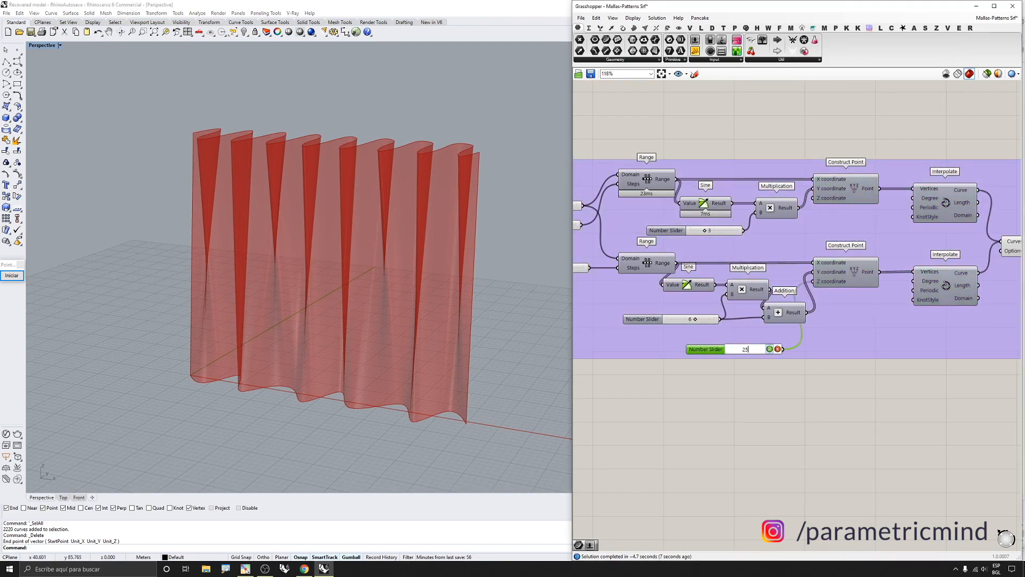
key(Return)
Turn off the Loft component's preview
scroll(713, 352, down, 5)
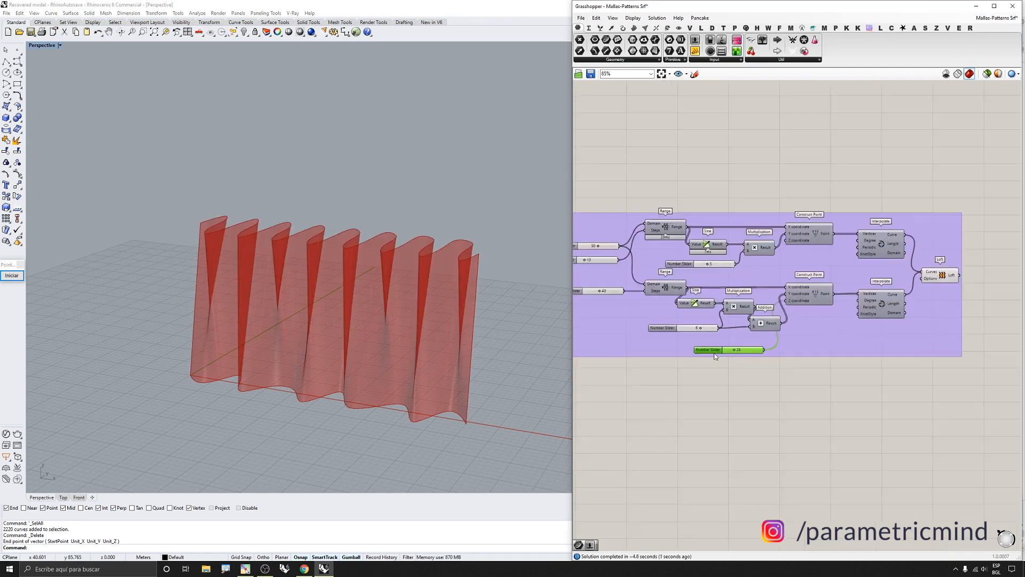
scroll(707, 323, down, 2)
right_drag(778, 289, 668, 282)
mouse_move(828, 276)
right_down()
mouse_move(662, 260)
mouse_move(764, 252)
right_up()
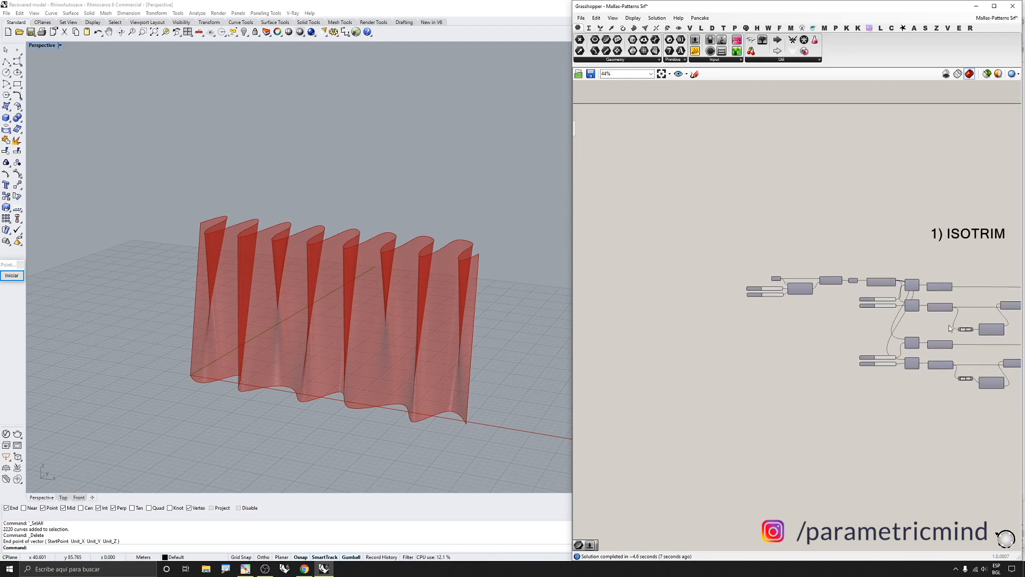
right_drag(949, 328, 818, 311)
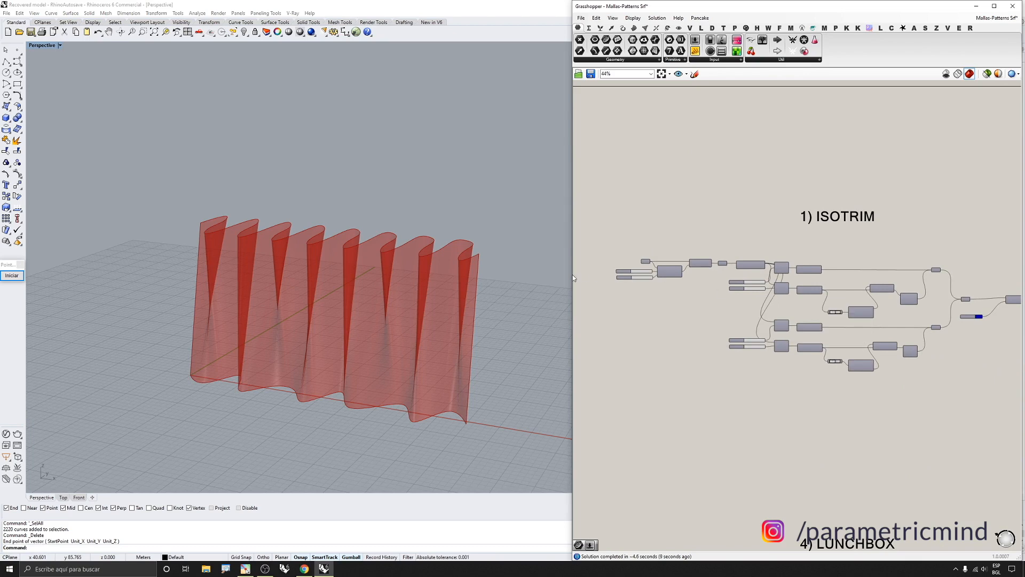
scroll(748, 254, down, 1)
scroll(766, 280, up, 1)
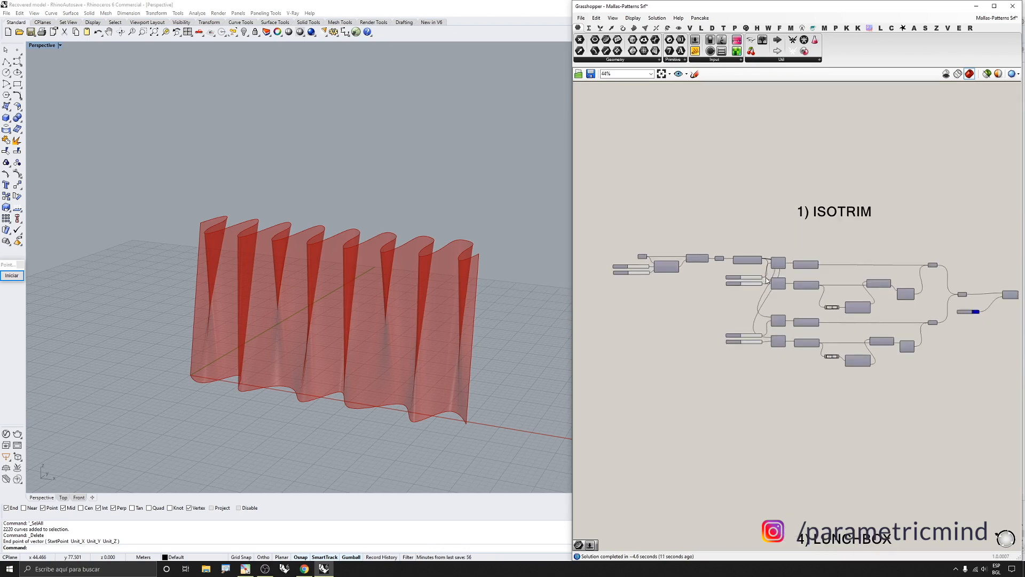
scroll(630, 257, up, 4)
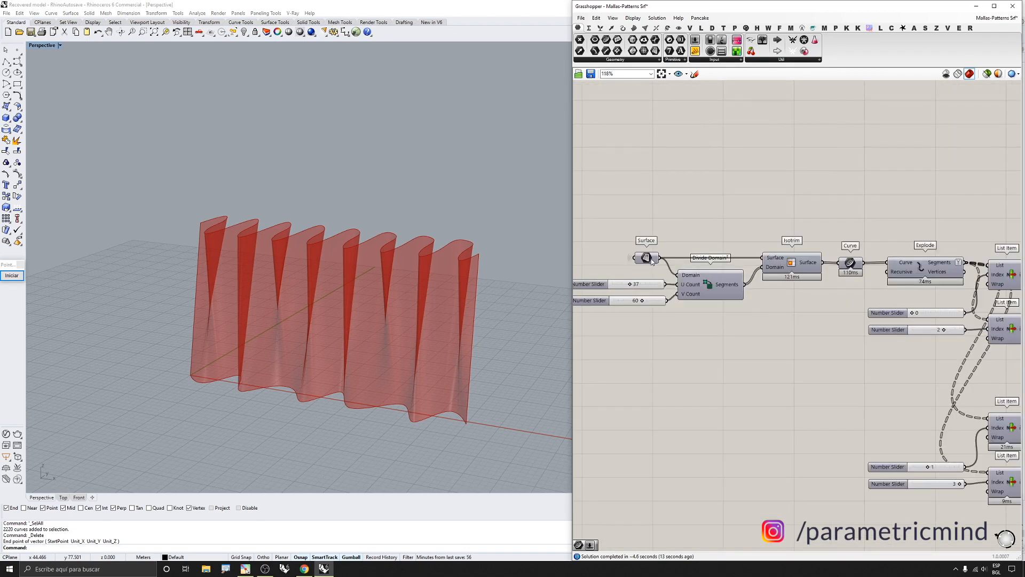
scroll(722, 243, down, 6)
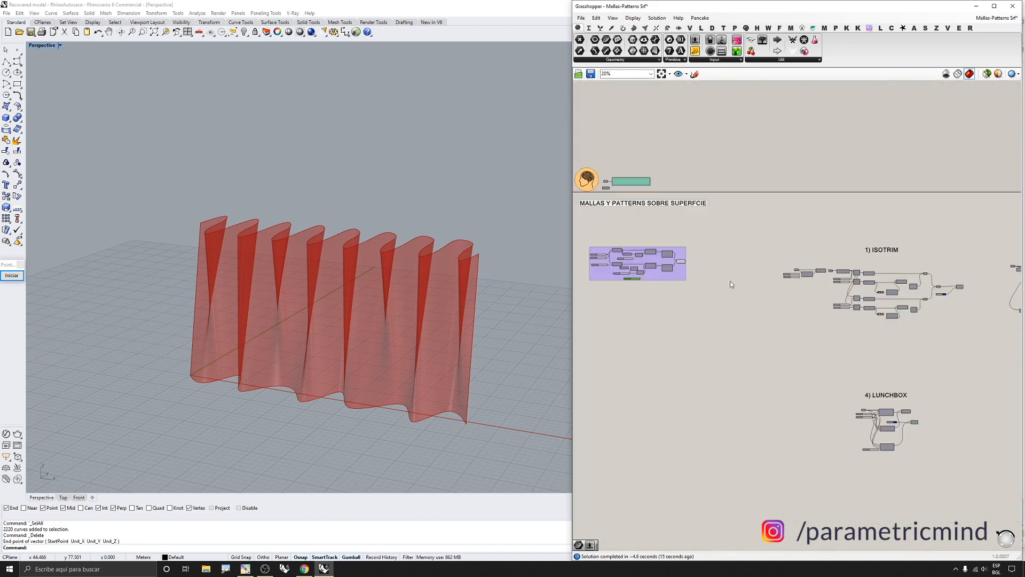
click(674, 291)
middle_click(673, 291)
click(699, 267)
Turn on the preview of the Surface parameter at the start of the ISOTRIM section
scroll(803, 267, up, 4)
drag(806, 267, 780, 284)
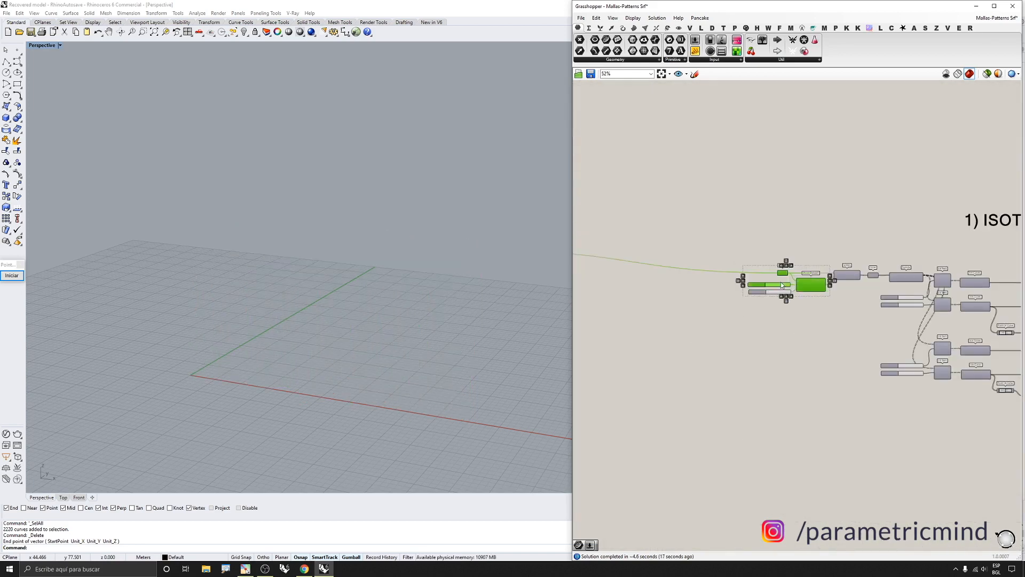
middle_click(780, 283)
click(805, 258)
middle_click(780, 261)
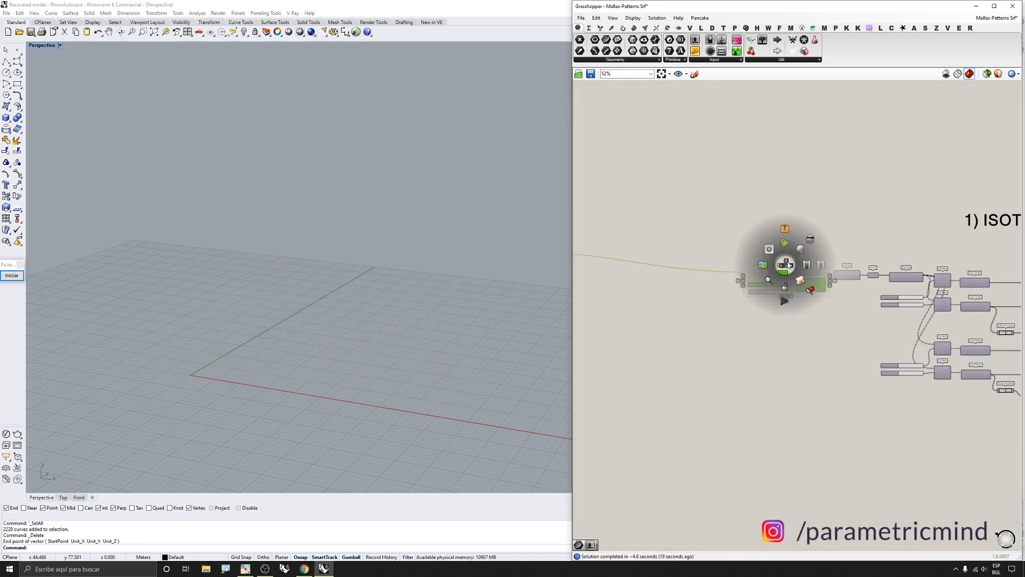
click(797, 246)
scroll(810, 240, down, 3)
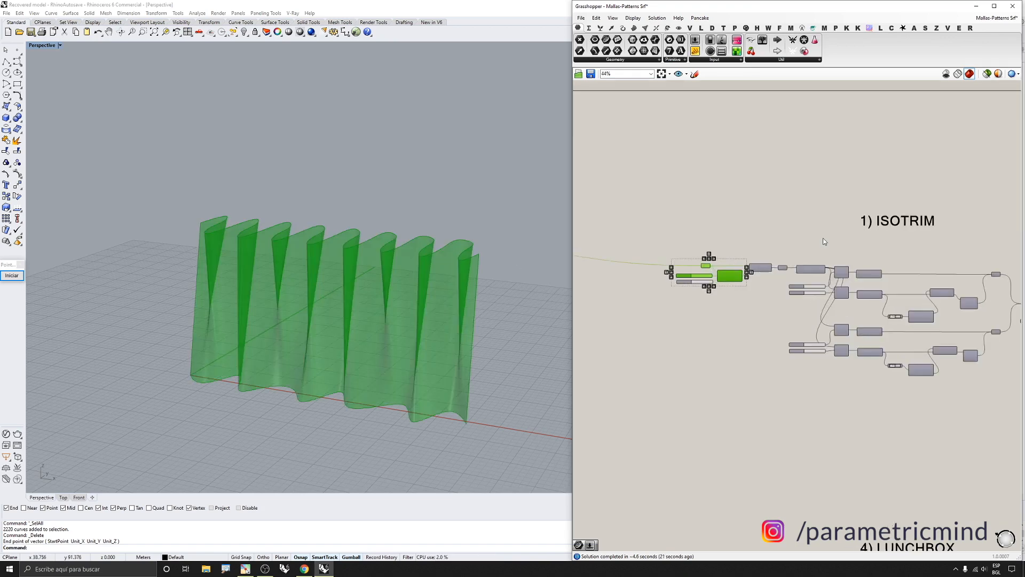
click(822, 238)
Turn on the Isotrim component's preview
scroll(755, 267, up, 5)
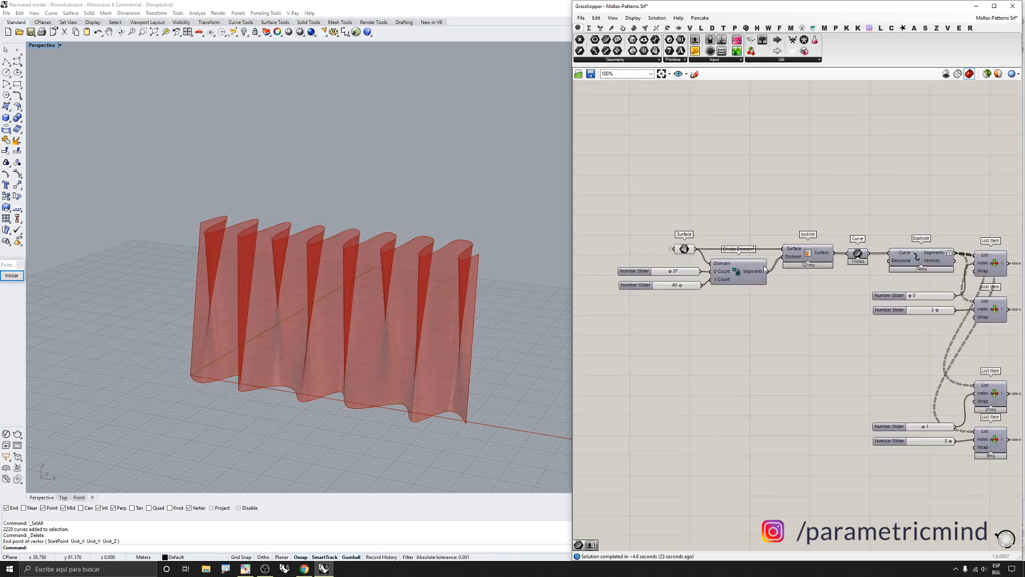
scroll(807, 259, up, 2)
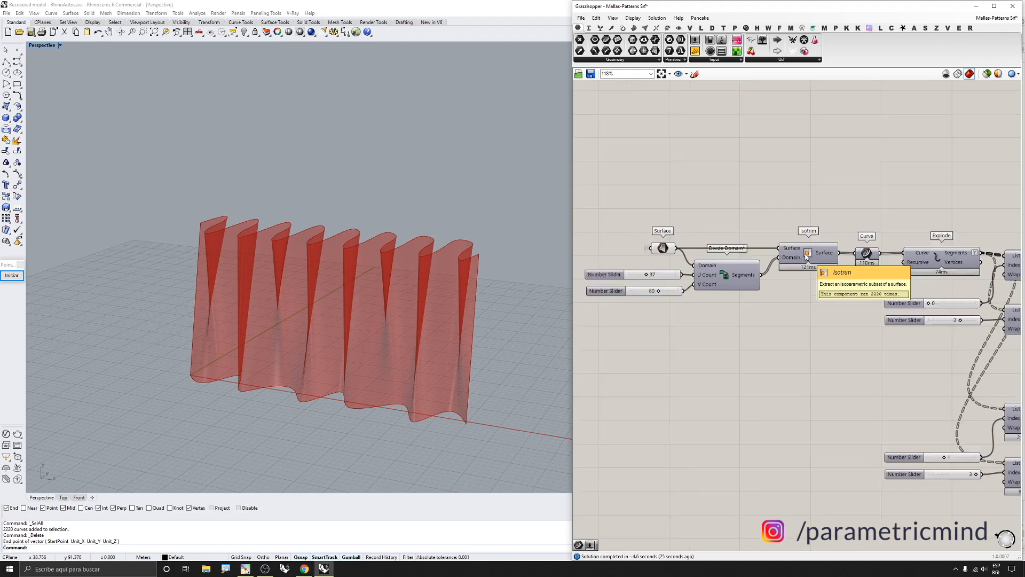
right_drag(842, 275, 870, 275)
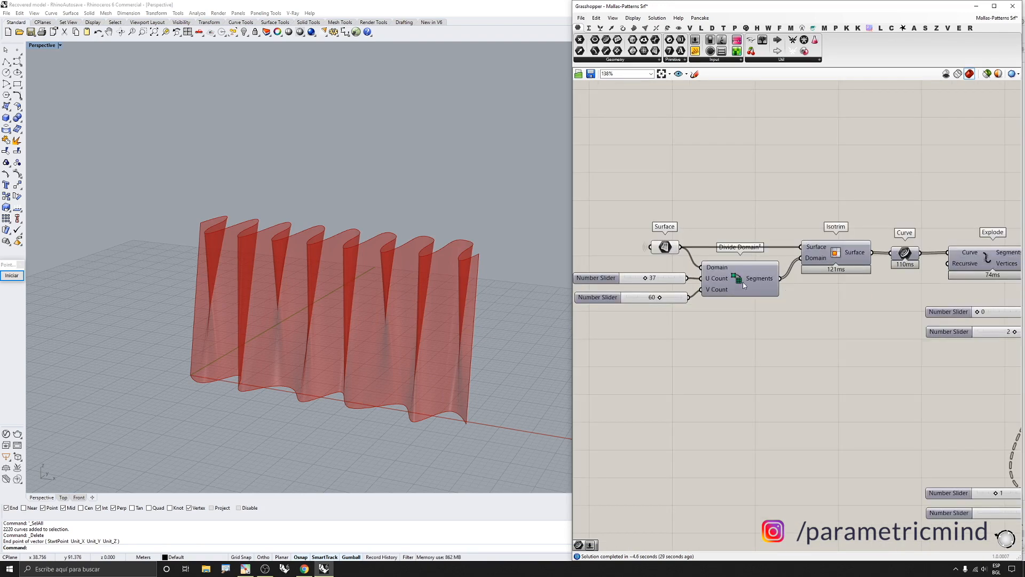
click(835, 254)
middle_click(835, 254)
click(845, 252)
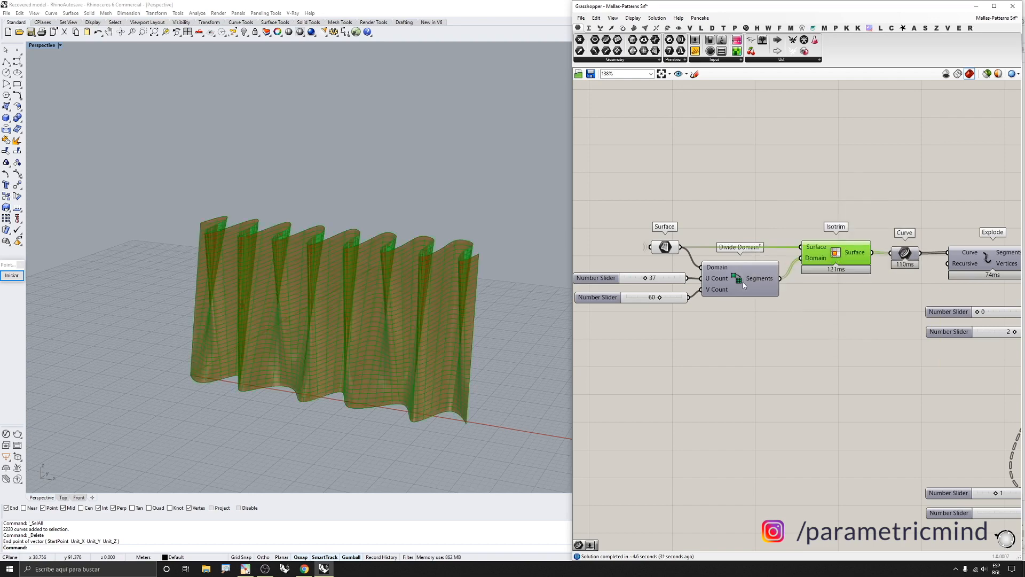
click(738, 335)
Turn off the preview of the Surface parameter, the Divide Domain² component and its two number sliders
right_drag(316, 291, 346, 288)
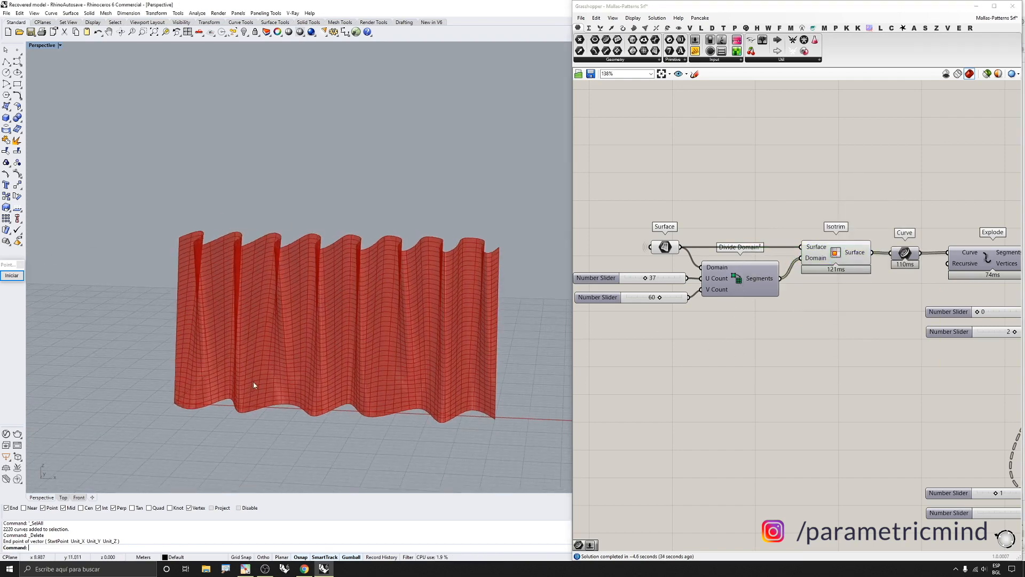
right_drag(254, 384, 473, 374)
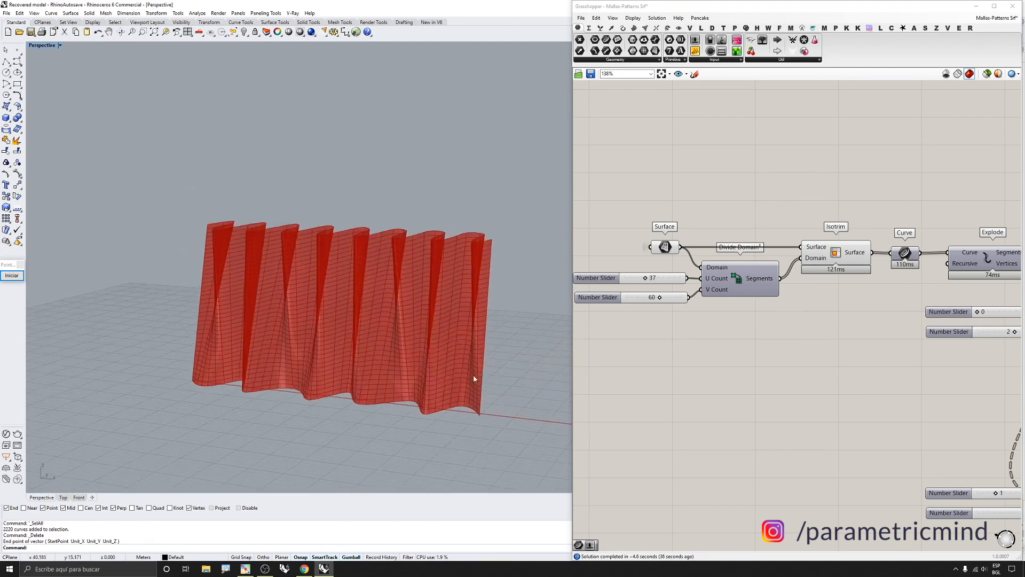
drag(718, 321, 653, 243)
middle_click(687, 259)
click(711, 234)
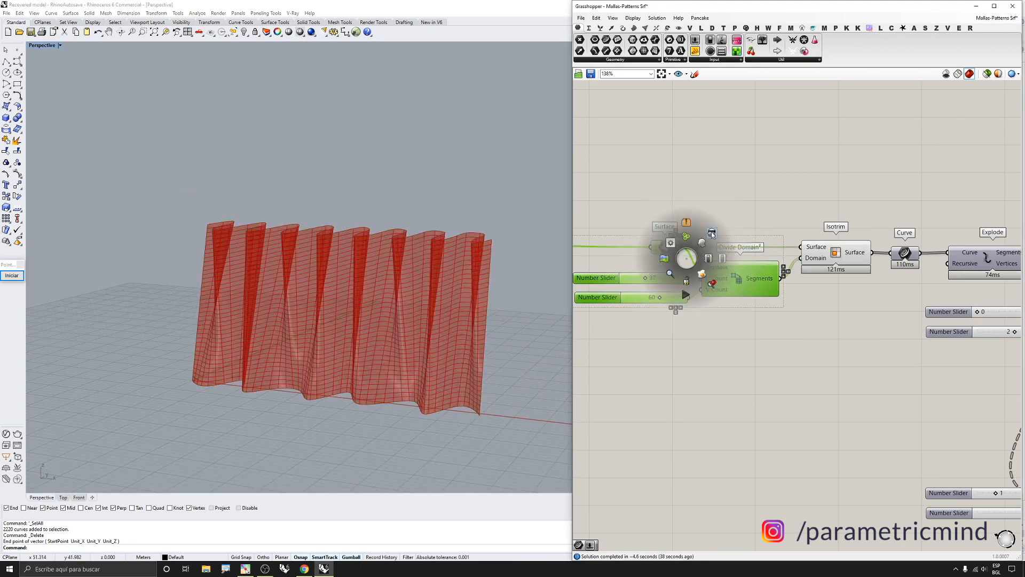
Turn on the preview of the Curve parameter after Isotrim
right_drag(424, 332, 453, 378)
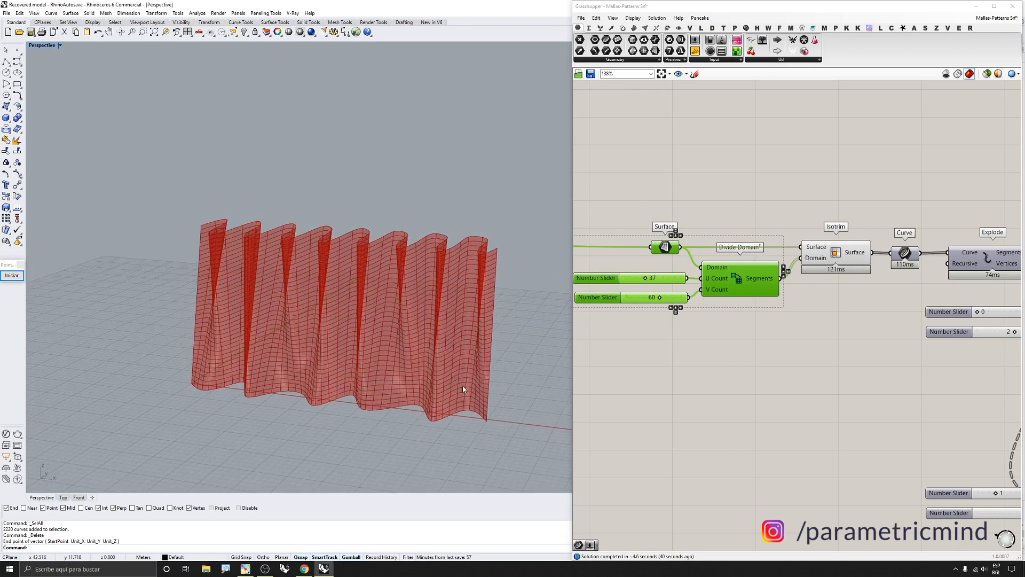
scroll(686, 296, down, 2)
scroll(822, 304, up, 3)
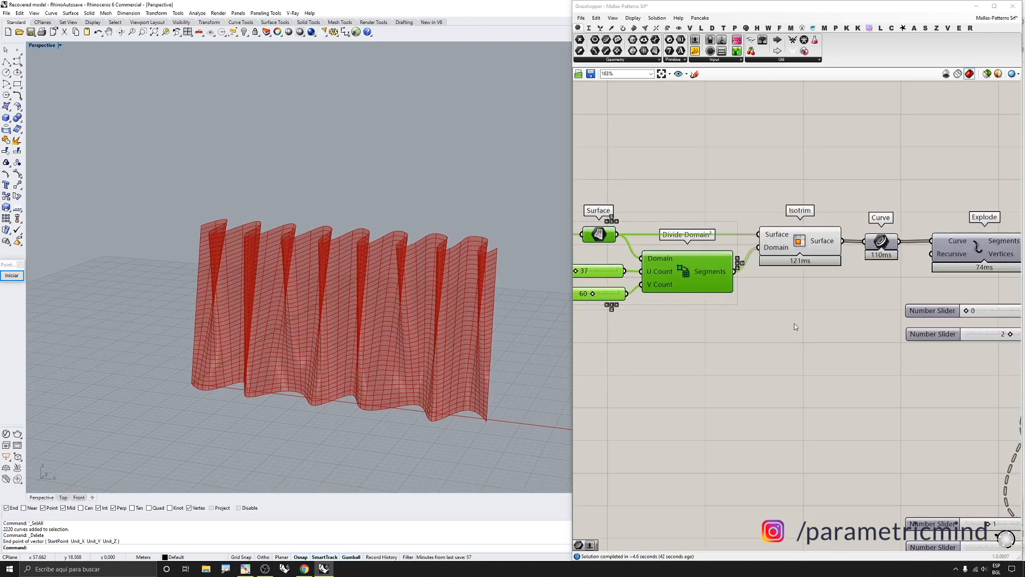
scroll(746, 263, down, 3)
scroll(844, 274, up, 3)
scroll(782, 239, down, 4)
scroll(782, 239, up, 3)
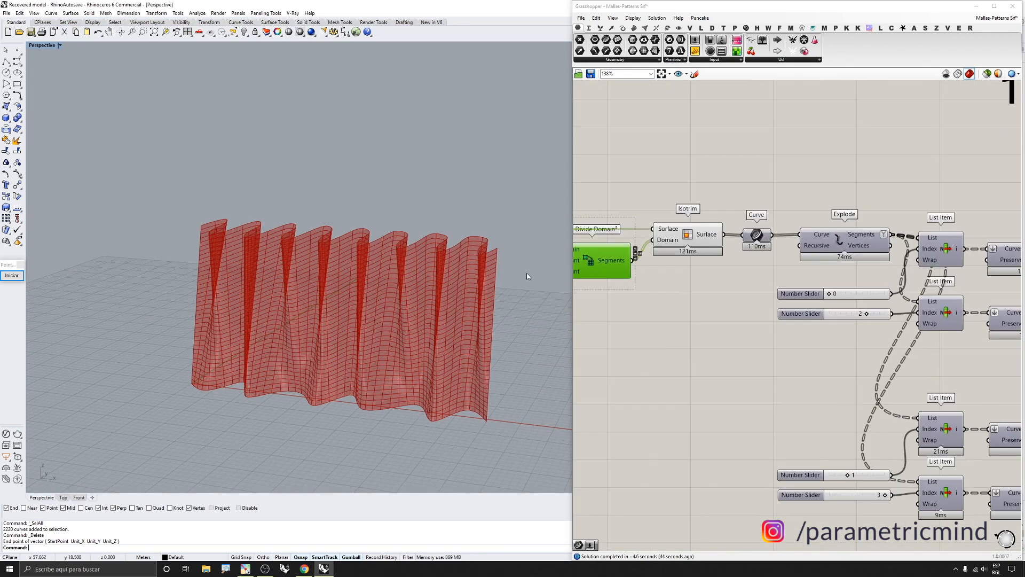
right_drag(526, 272, 482, 279)
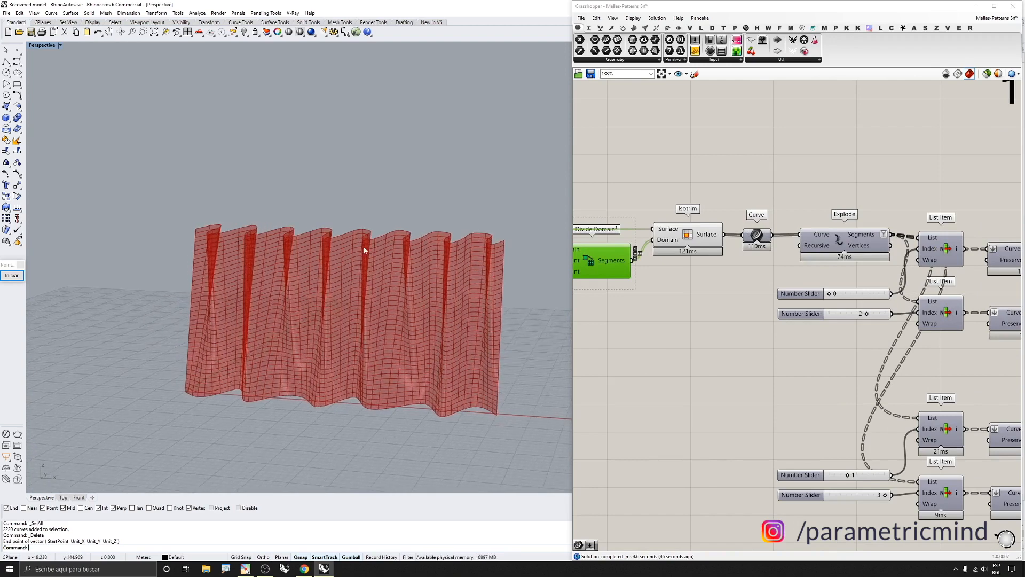
right_drag(365, 249, 403, 288)
drag(787, 205, 755, 240)
middle_click(754, 242)
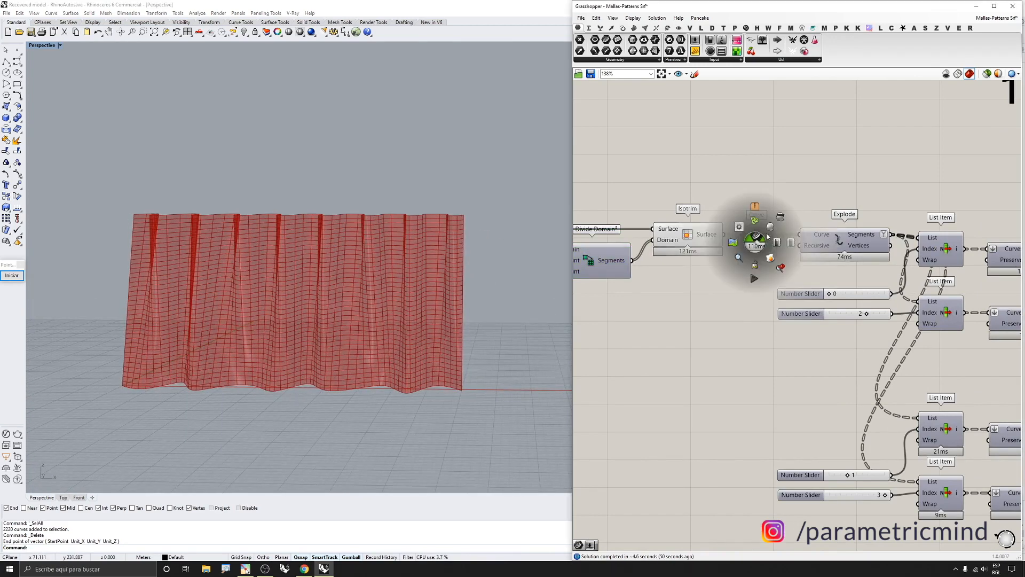
click(769, 225)
Turn off the Isotrim component's preview
drag(698, 181, 684, 250)
middle_click(682, 252)
click(706, 228)
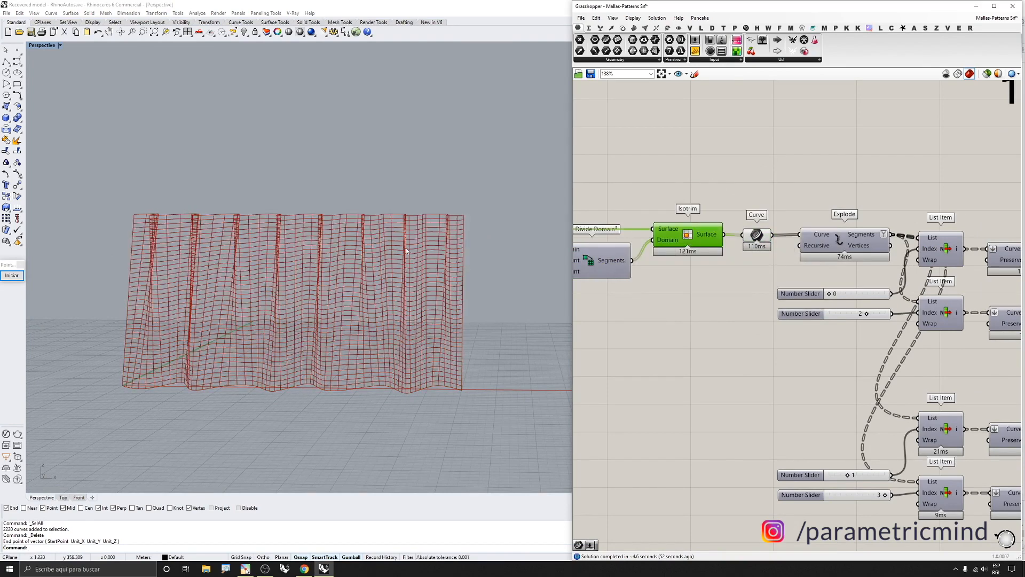
Bake the Curve parameter's isocurves into the Rhino document
right_drag(406, 248, 376, 264)
scroll(748, 242, up, 3)
click(754, 234)
middle_click(754, 234)
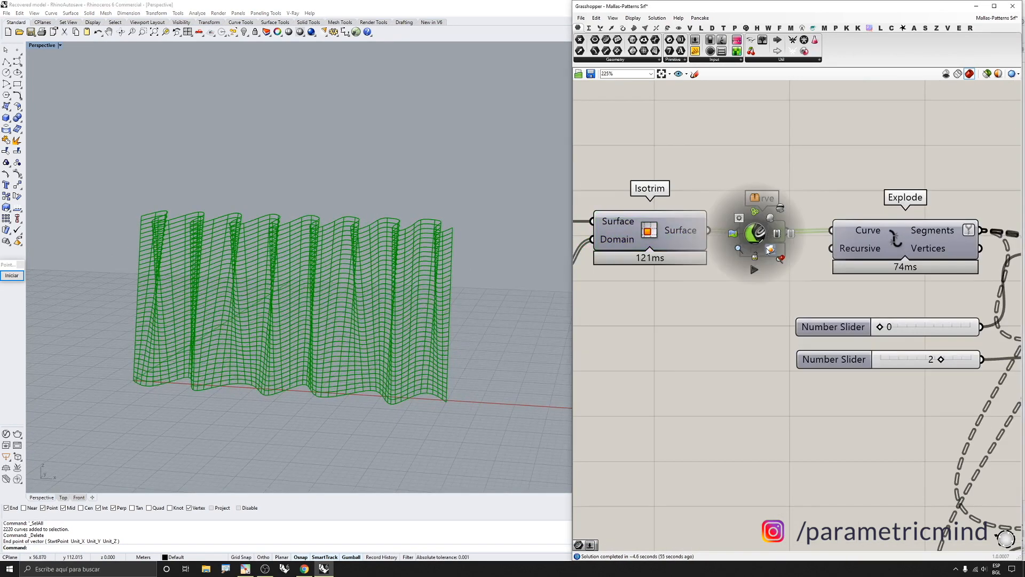
click(767, 251)
click(674, 334)
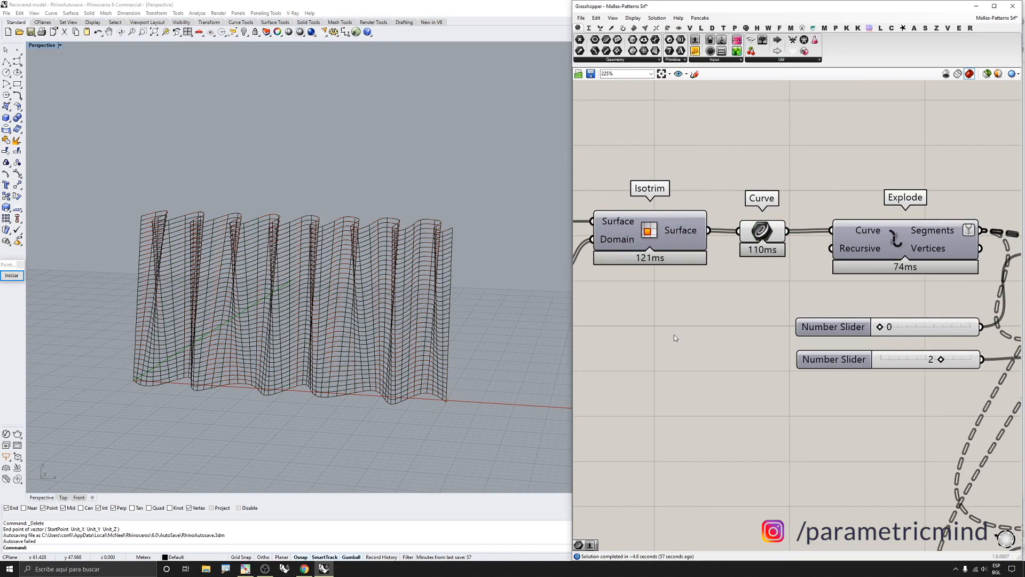
Turn off the Grasshopper geometry preview and inspect the baked curves up close in the Perspective viewport
click(945, 74)
scroll(371, 296, up, 3)
click(370, 297)
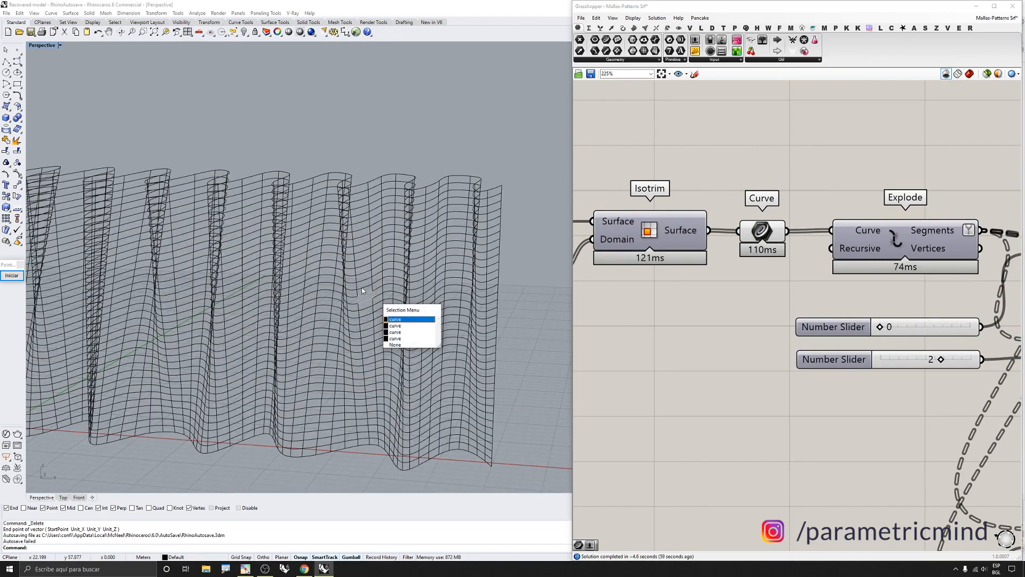
scroll(366, 299, up, 5)
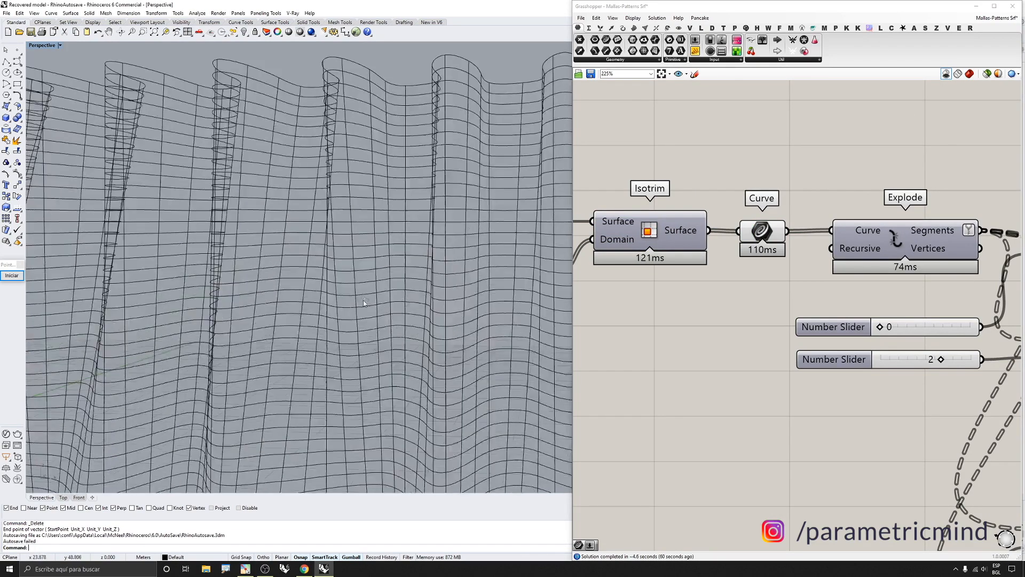
scroll(368, 270, up, 3)
scroll(369, 270, up, 3)
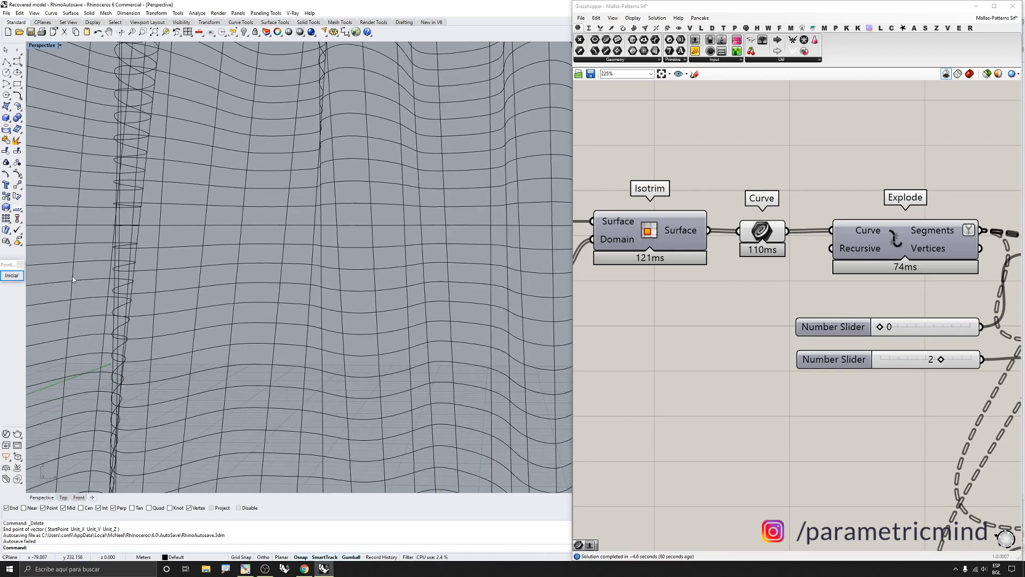
scroll(235, 300, down, 8)
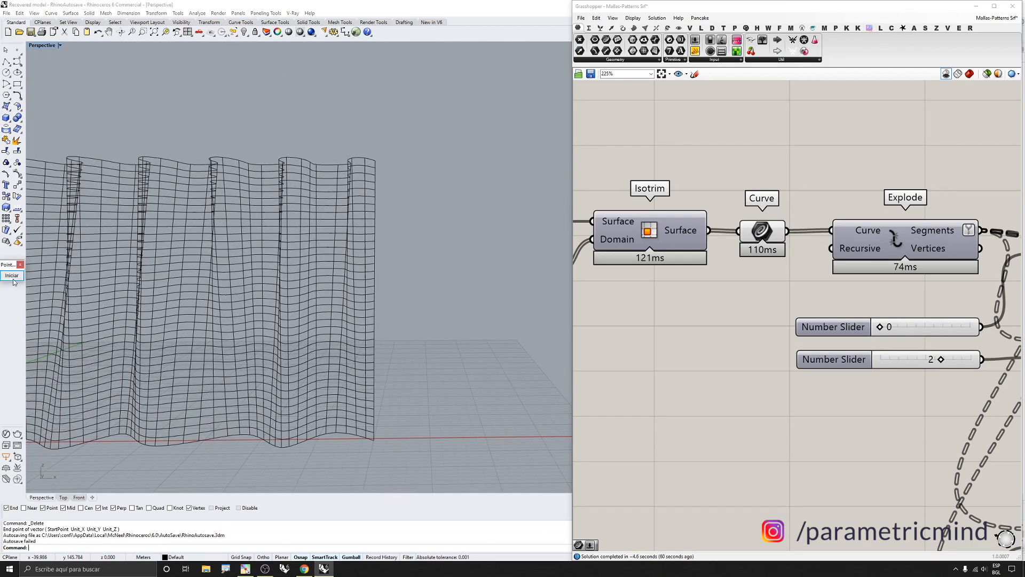
click(12, 275)
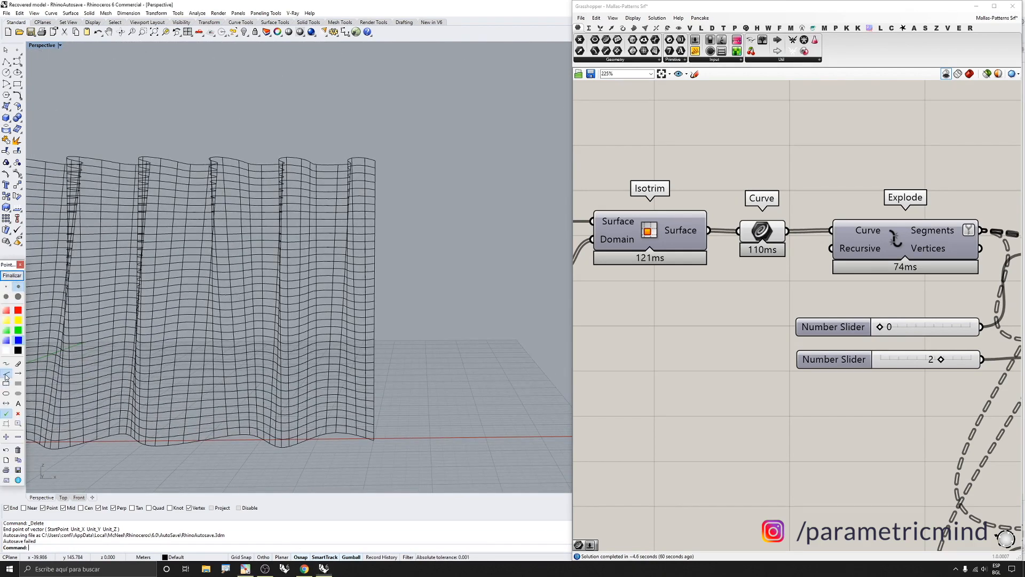
click(6, 373)
mouse_move(261, 164)
mouse_down()
mouse_move(254, 368)
mouse_move(263, 438)
mouse_up()
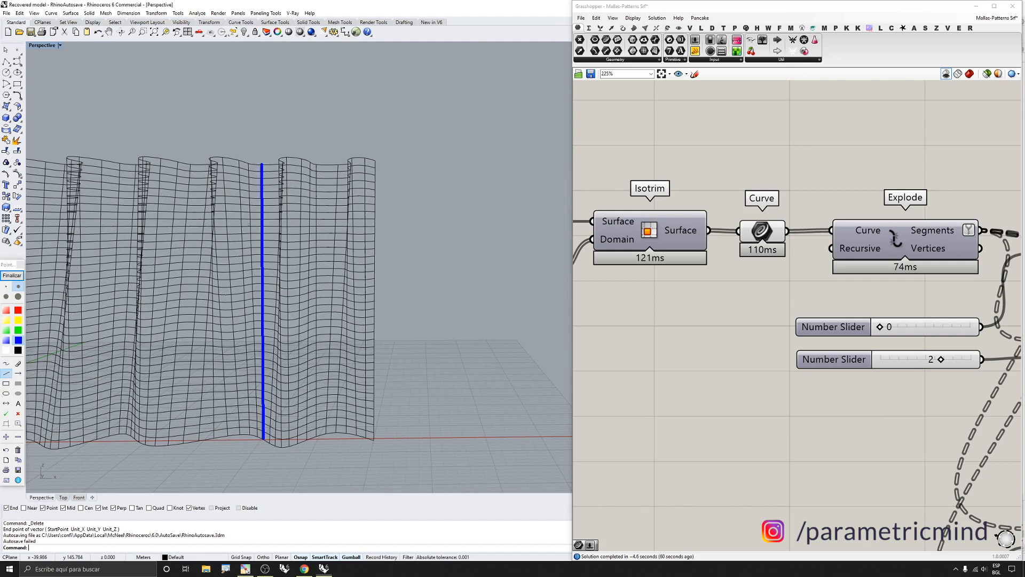
drag(251, 289, 257, 439)
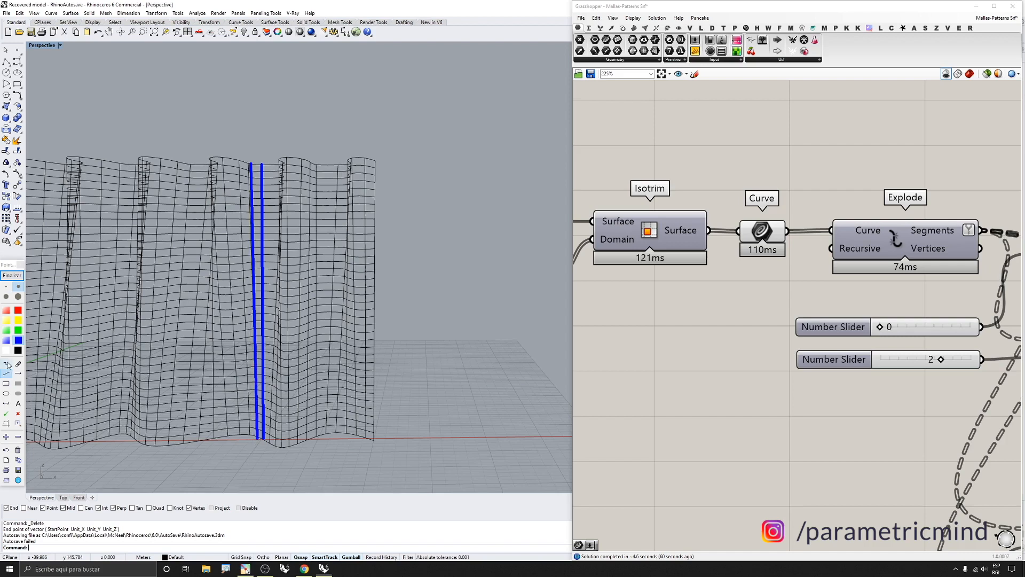
click(6, 363)
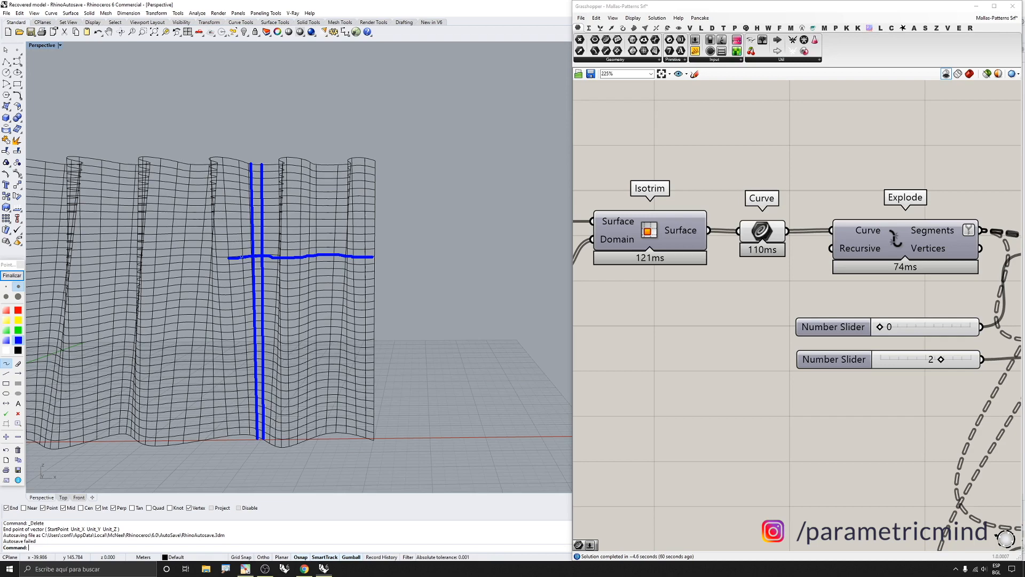
click(12, 274)
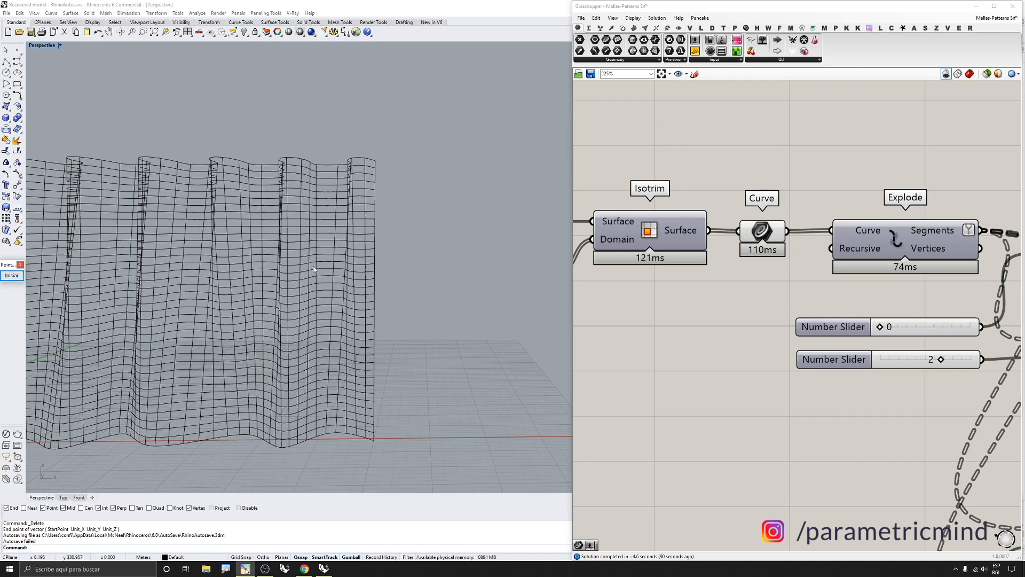
scroll(314, 269, up, 5)
click(12, 275)
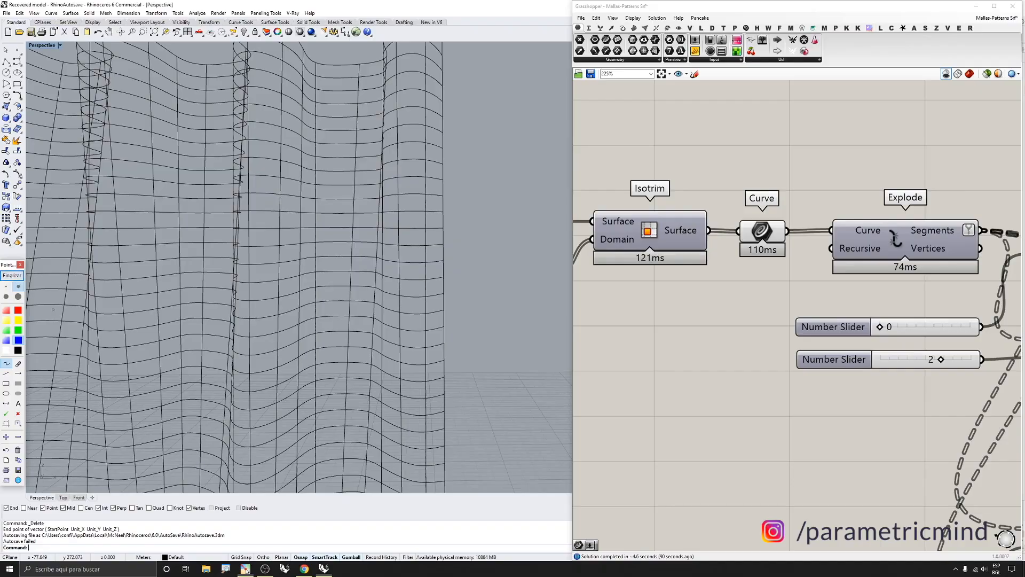
click(18, 341)
click(315, 246)
mouse_move(350, 244)
mouse_down()
mouse_move(311, 243)
mouse_move(351, 241)
mouse_move(335, 225)
mouse_move(314, 225)
mouse_up()
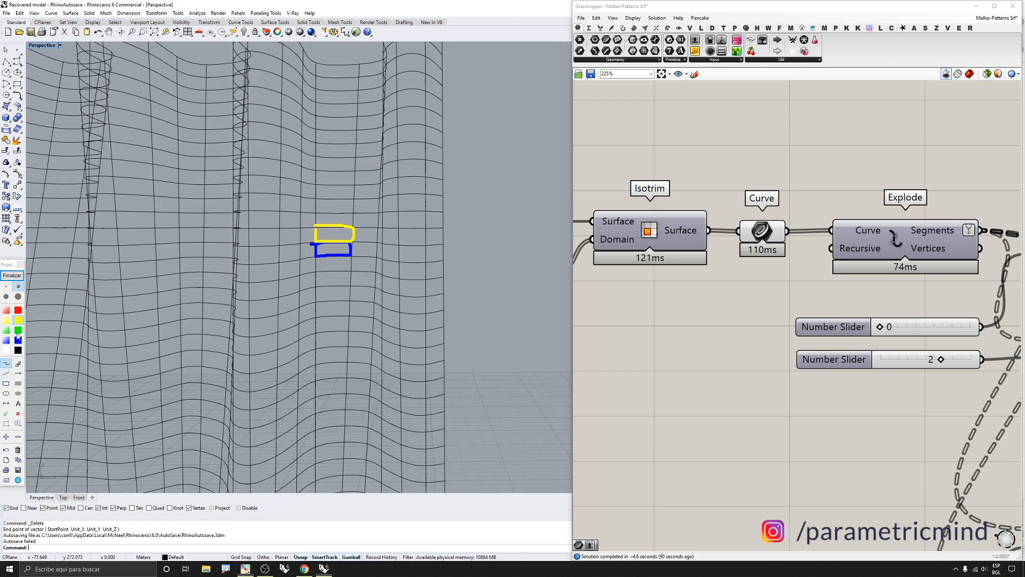
click(18, 413)
click(333, 242)
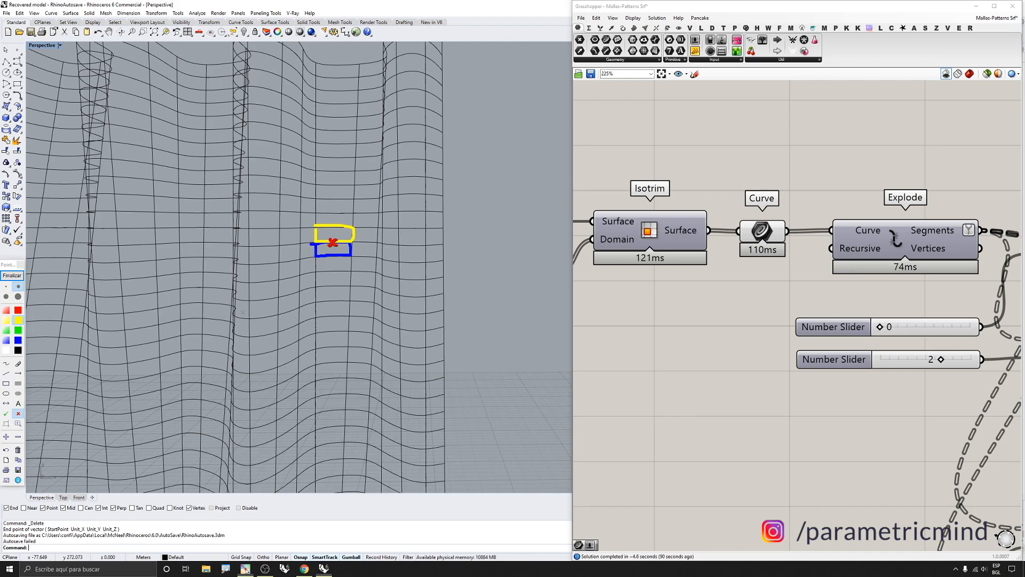
click(19, 276)
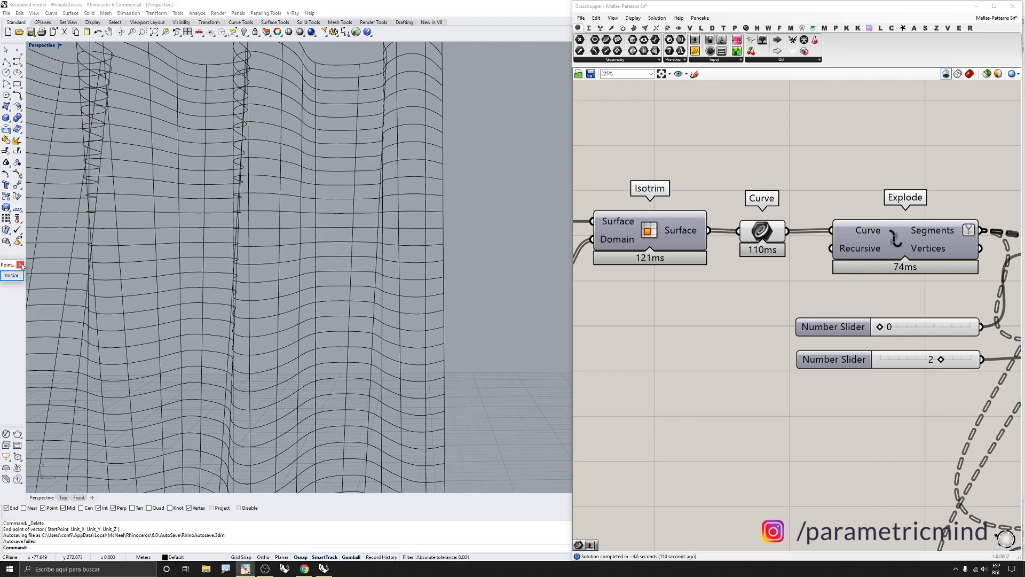
Delete the baked isocurves from the Rhino document
scroll(751, 259, down, 4)
scroll(469, 169, down, 6)
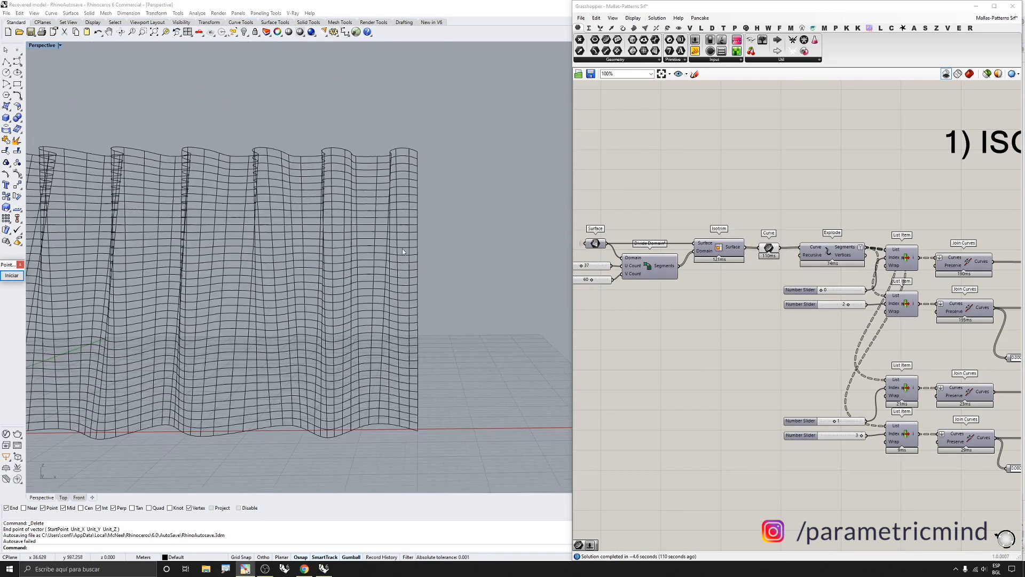
drag(469, 170, 245, 341)
key(Delete)
right_drag(354, 292, 334, 329)
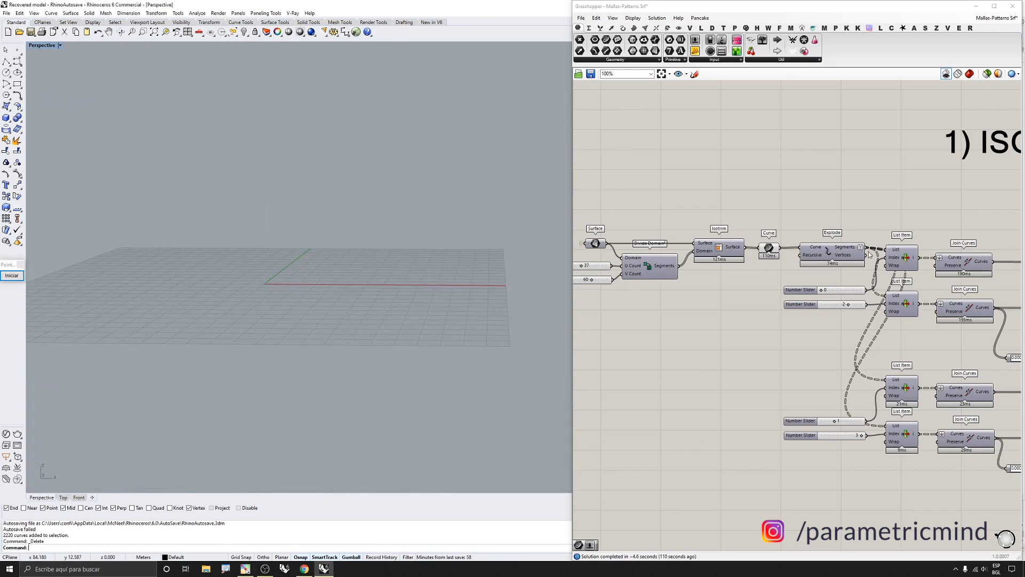
Turn the Grasshopper geometry preview back on and enable the Explode component's preview
scroll(858, 249, up, 3)
click(838, 253)
scroll(790, 267, down, 3)
scroll(784, 273, up, 1)
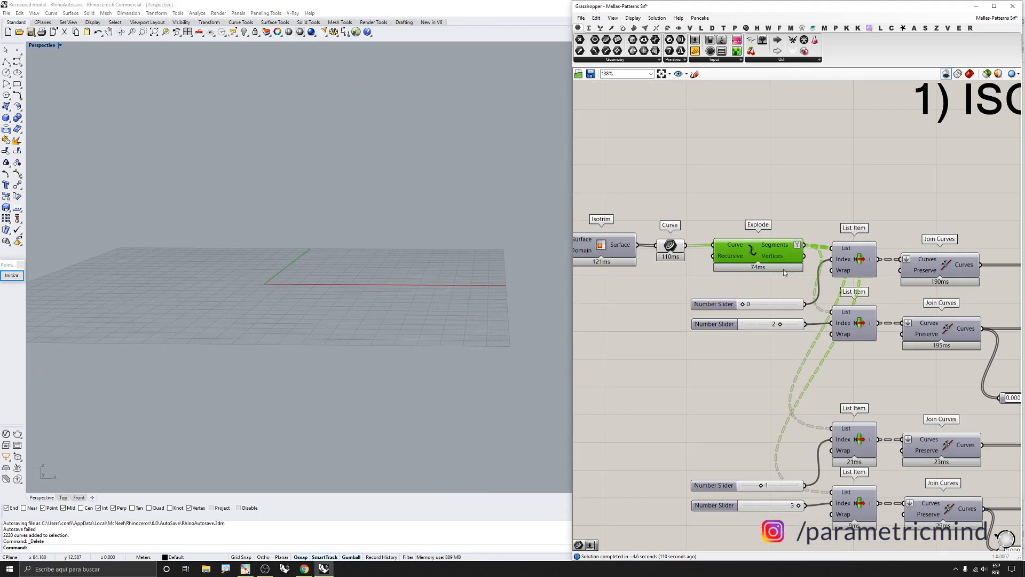
click(970, 73)
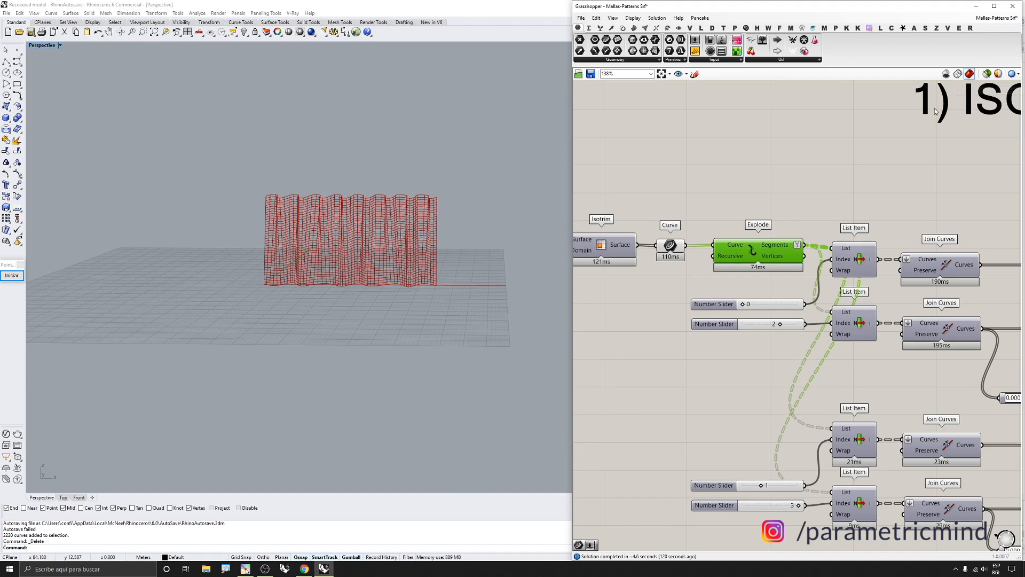
middle_click(754, 255)
click(771, 236)
Turn off the preview of the Curve parameter that follows Isotrim
drag(671, 212, 684, 253)
middle_click(669, 249)
click(696, 224)
right_drag(463, 250, 411, 255)
scroll(411, 254, up, 7)
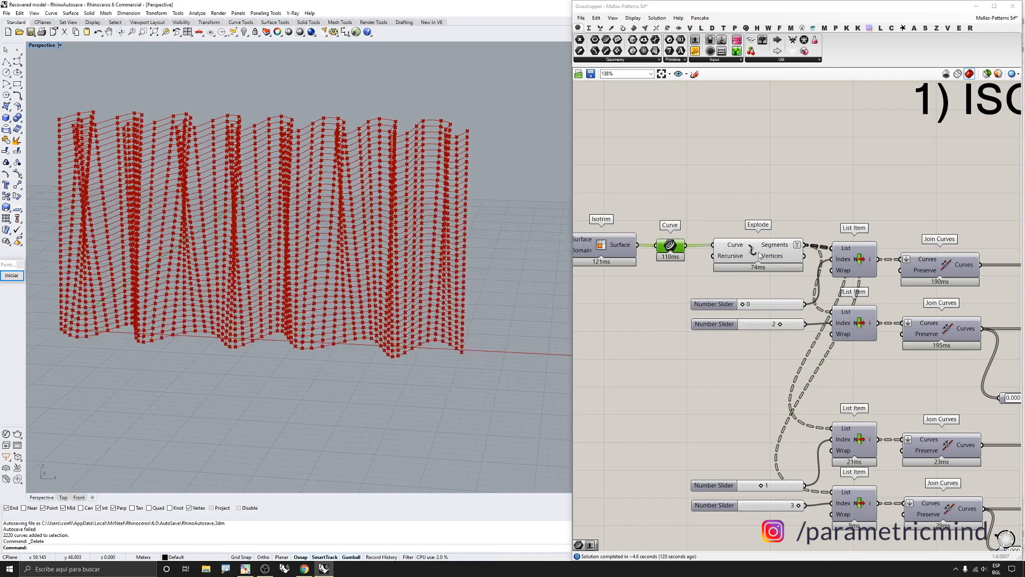
Inspect the exploded segments and vertices of the isocurves in the Perspective viewport
scroll(760, 255, up, 1)
scroll(496, 261, up, 4)
scroll(812, 265, down, 3)
scroll(826, 265, up, 3)
scroll(662, 273, up, 2)
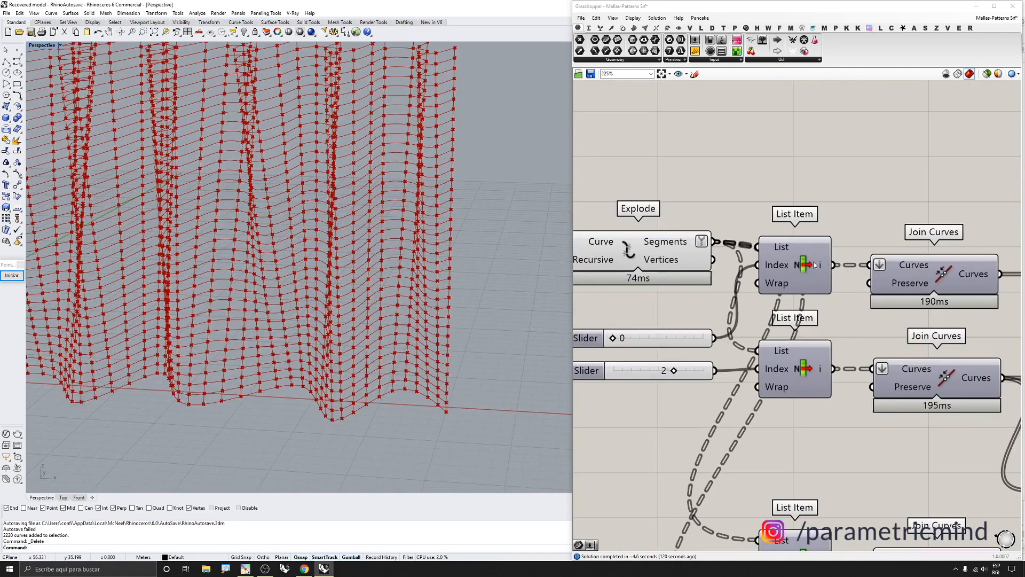
scroll(795, 249, down, 1)
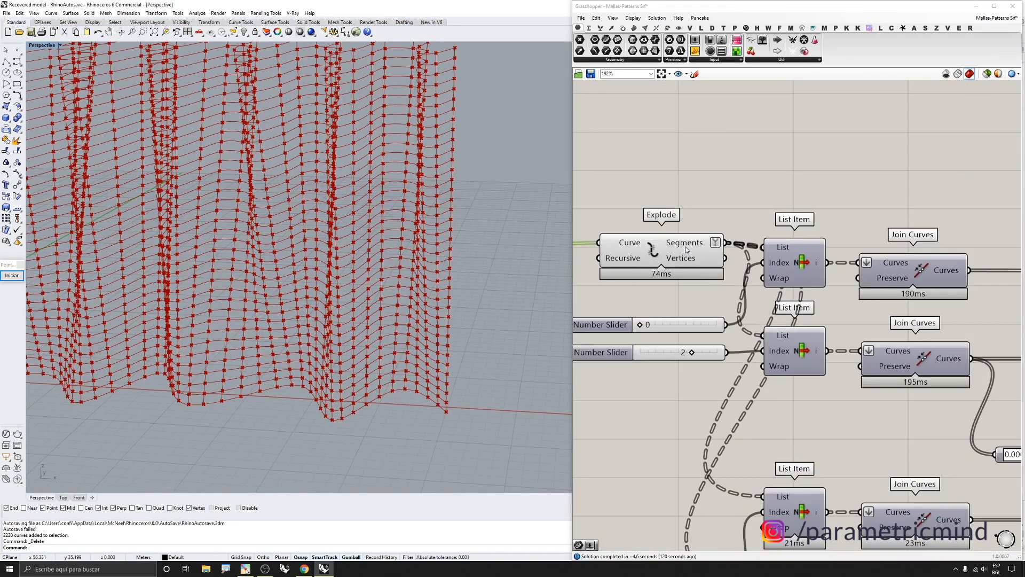
mouse_move(686, 248)
scroll(500, 256, down, 5)
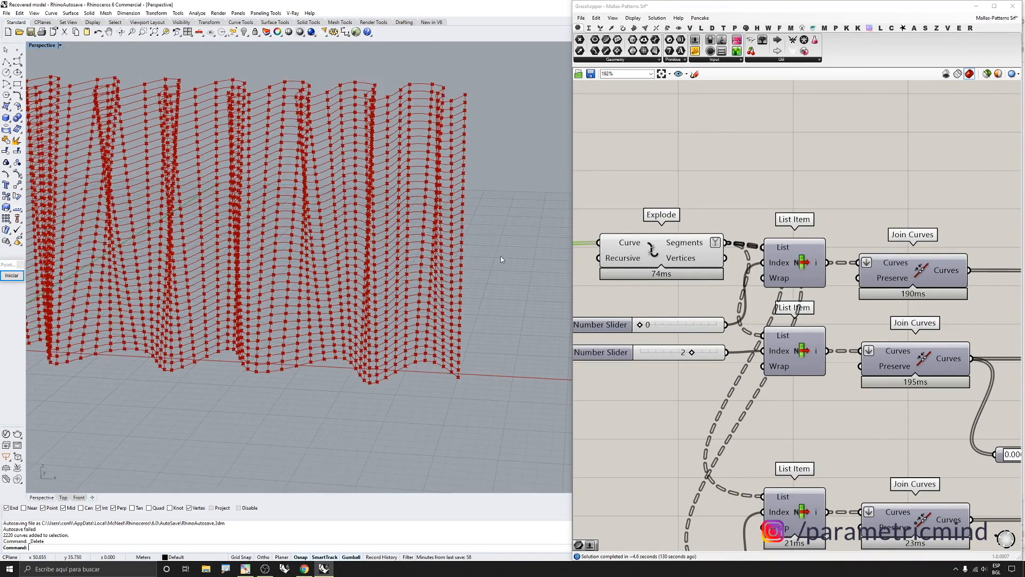
right_drag(499, 256, 411, 201)
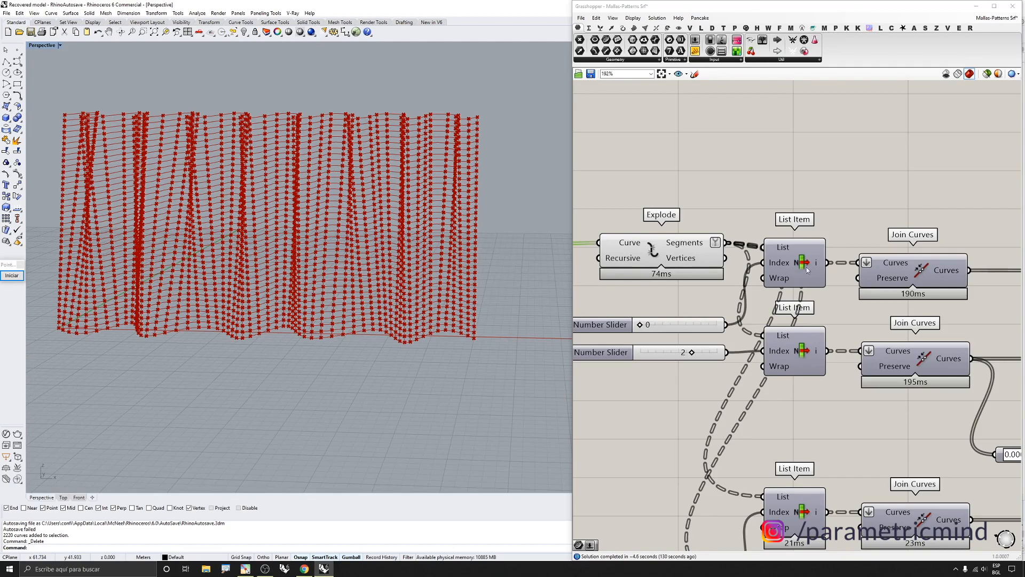
scroll(759, 267, down, 1)
Turn off the Explode component's preview
drag(753, 216, 806, 370)
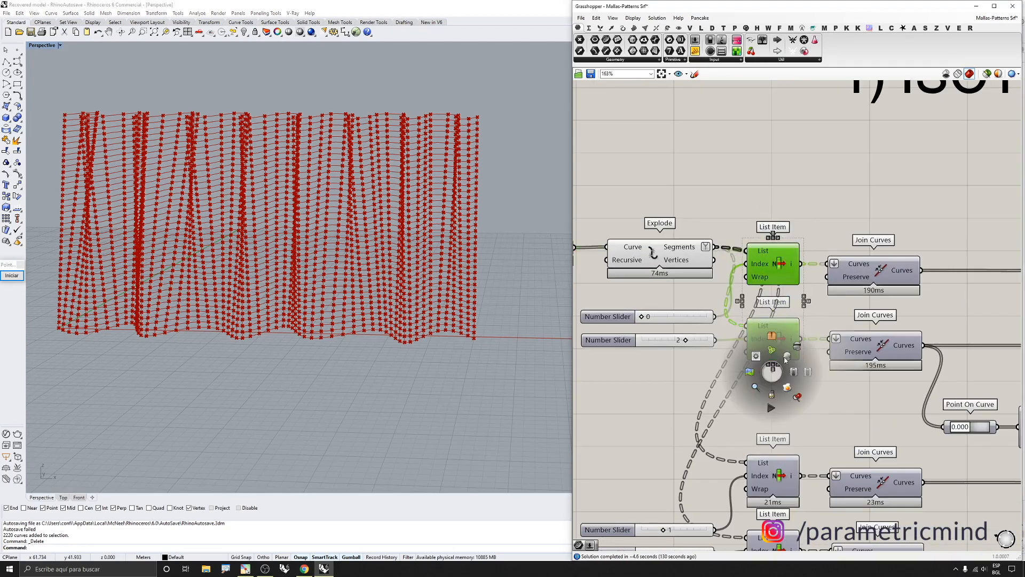
drag(693, 211, 653, 303)
middle_click(661, 276)
click(682, 247)
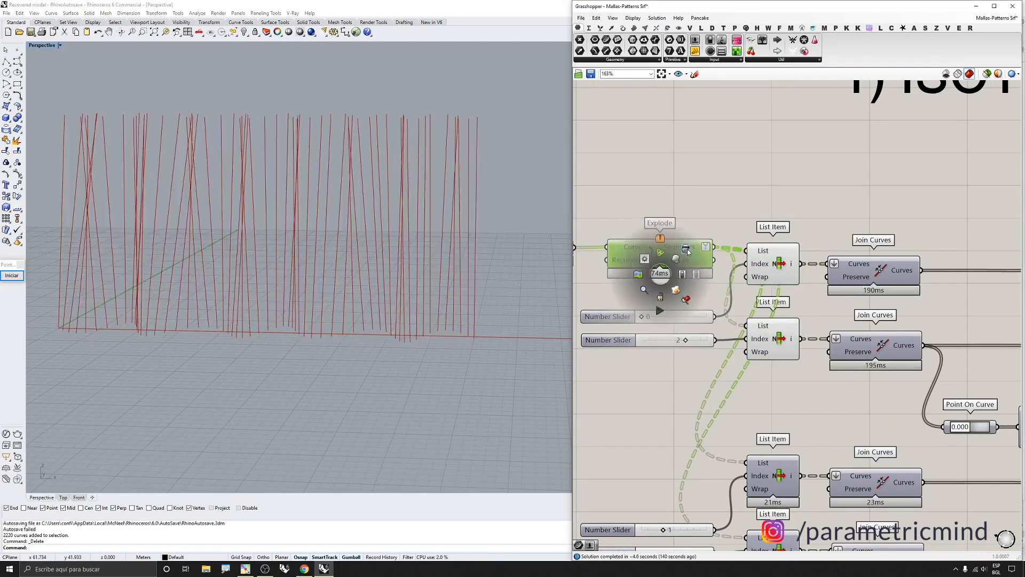
right_drag(347, 296, 341, 311)
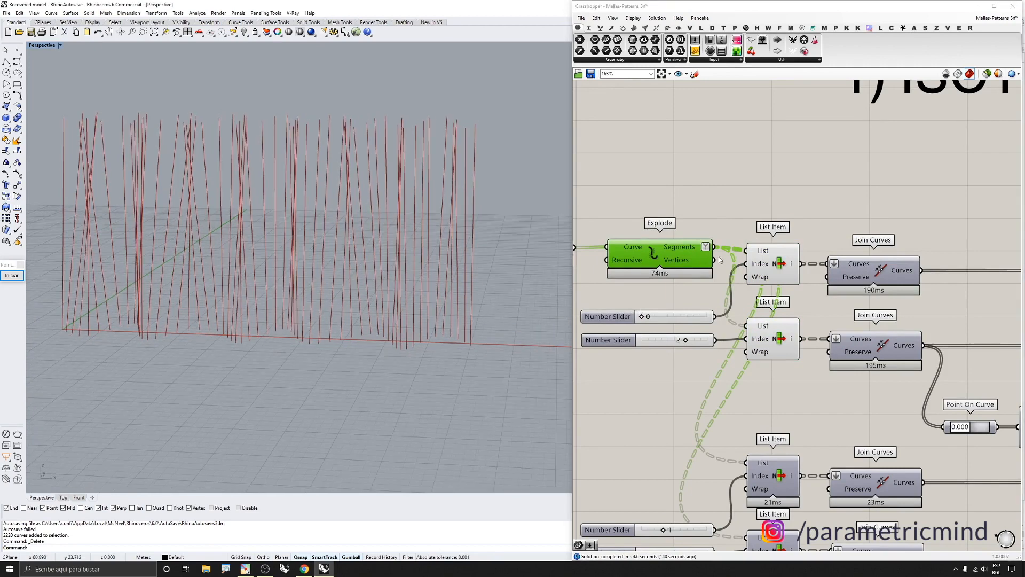
Turn the Curve parameter's preview back on
scroll(784, 245, down, 4)
scroll(687, 242, up, 3)
drag(679, 221, 659, 261)
scroll(661, 261, up, 1)
middle_click(662, 261)
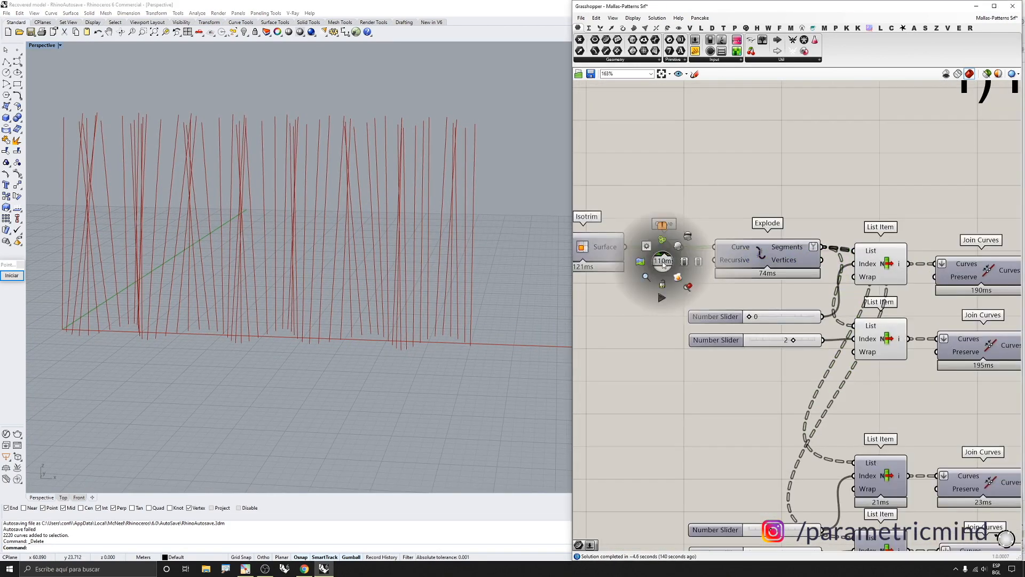
click(677, 246)
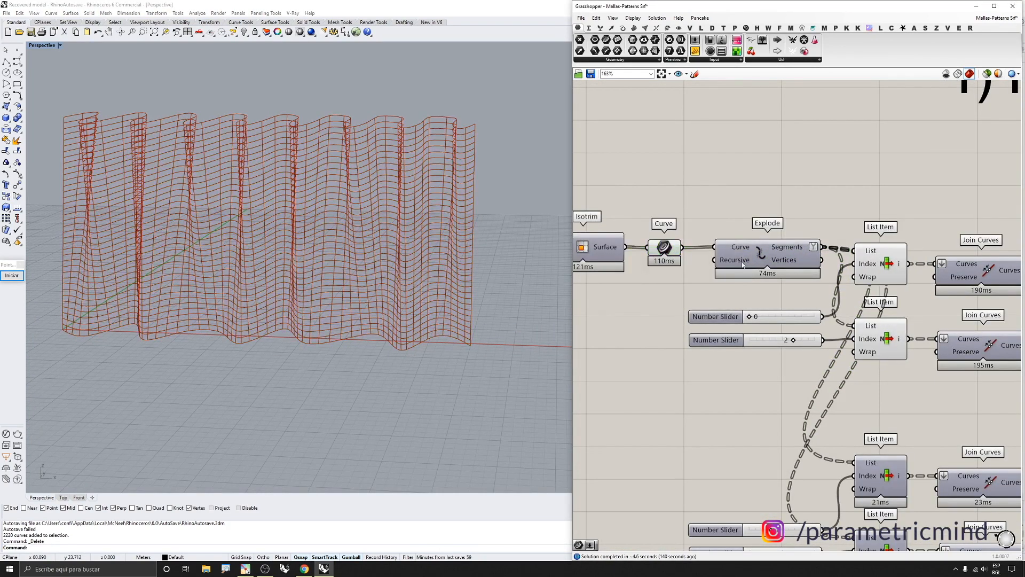
Select the List Item components and toggle the second List Item's preview
click(887, 342)
click(881, 275)
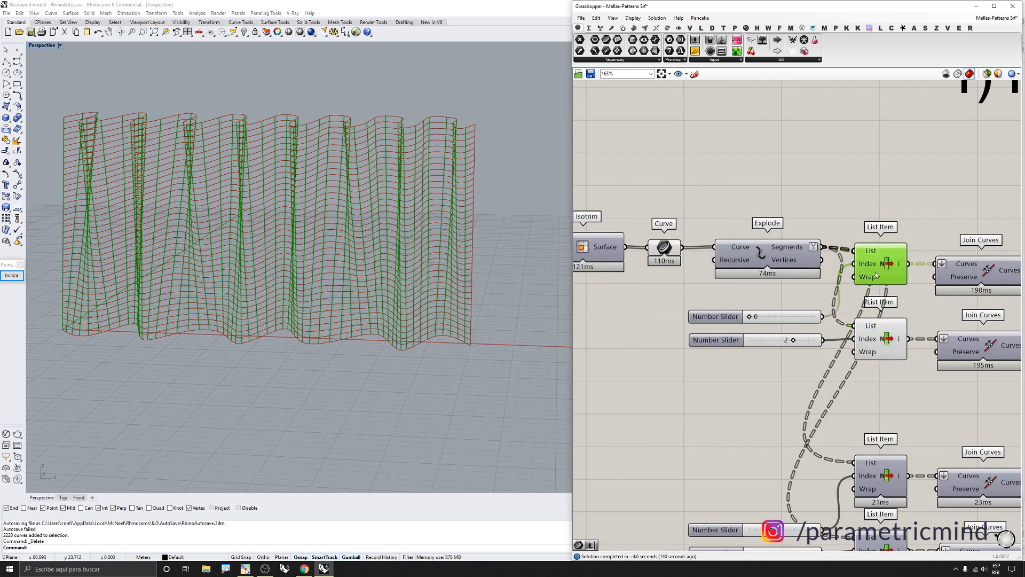
click(876, 326)
middle_click(876, 330)
click(900, 303)
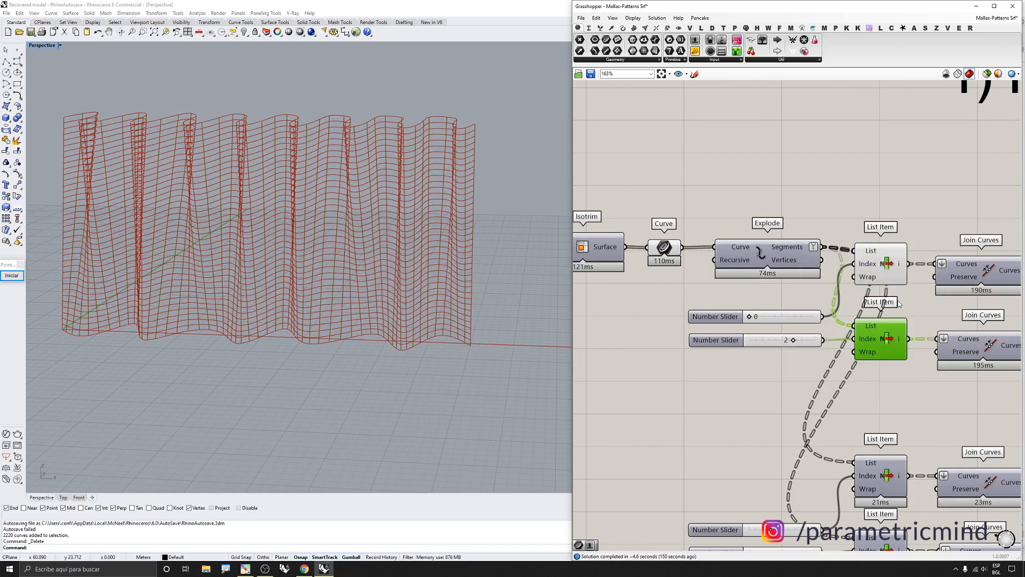
Turn off the Curve parameter's preview again
scroll(742, 251, down, 4)
scroll(706, 232, up, 4)
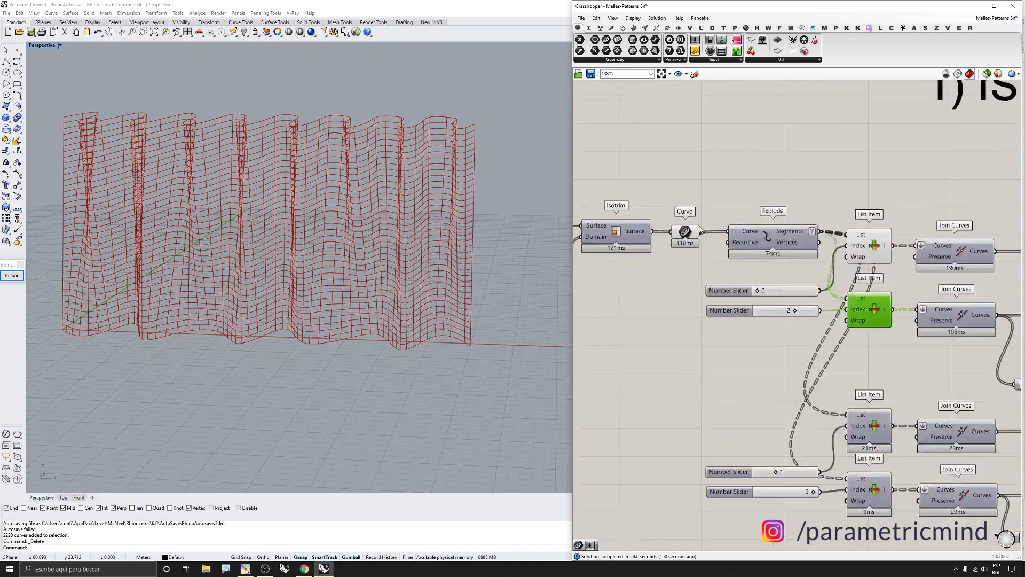
click(684, 243)
middle_click(683, 244)
click(709, 221)
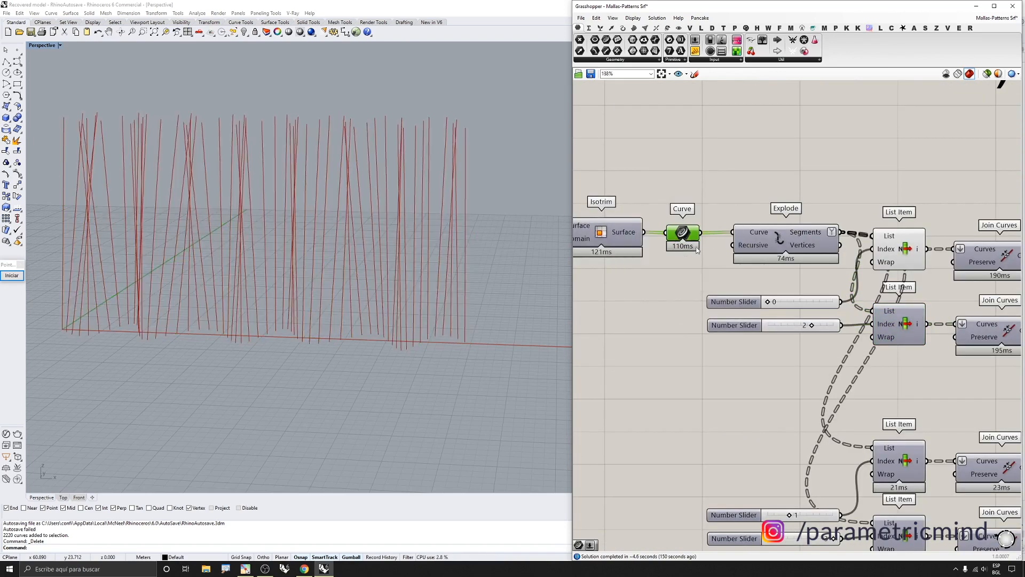
Select the first List Item component to highlight its output curves in the viewport
right_drag(924, 251, 767, 250)
scroll(767, 250, up, 1)
click(750, 249)
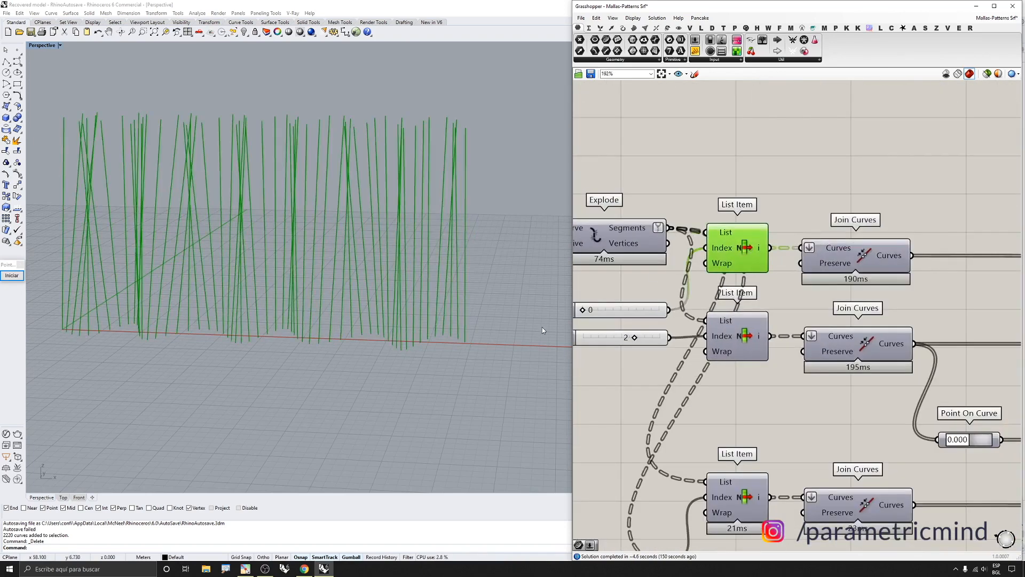
right_drag(543, 327, 446, 280)
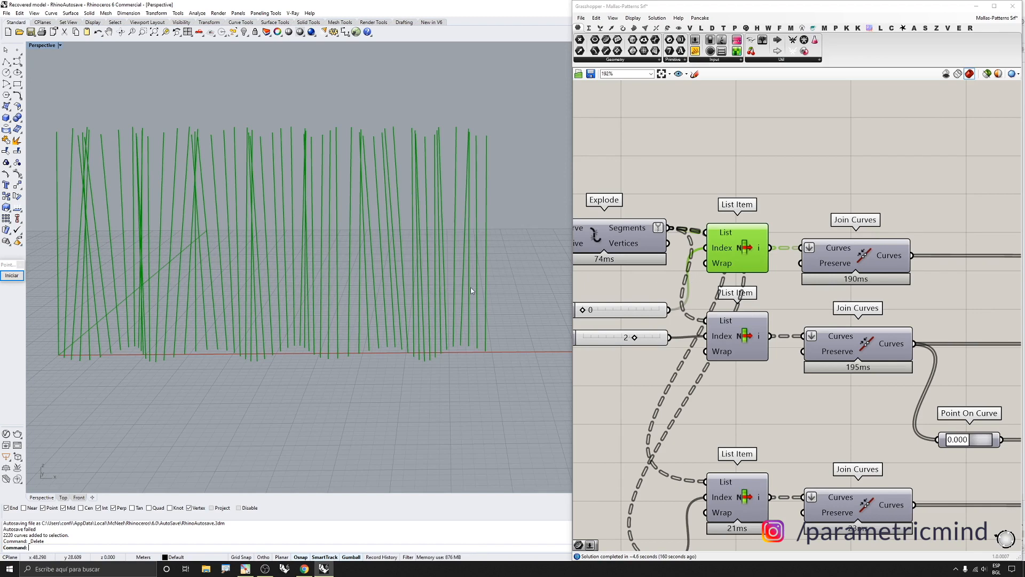
Turn on the preview of the second List Item component
click(747, 339)
middle_click(741, 340)
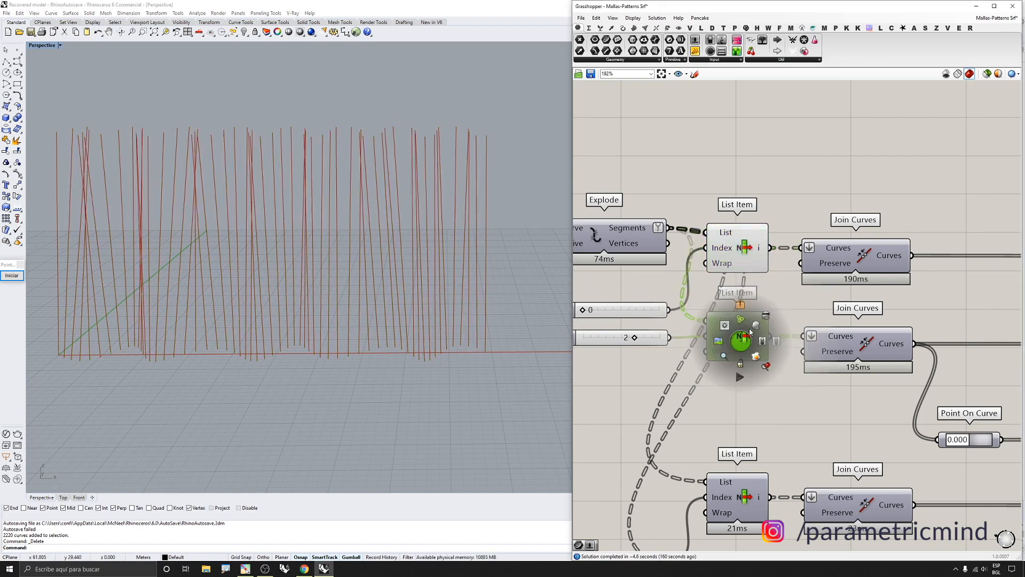
click(753, 325)
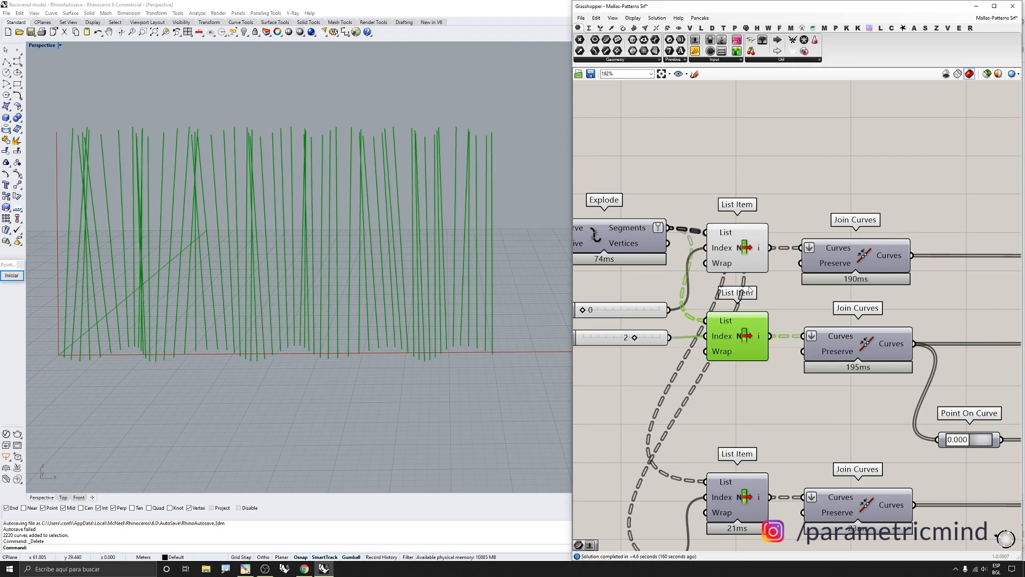
Select each List Item component in turn to compare their highlighted curves
scroll(131, 285, down, 2)
scroll(98, 263, up, 2)
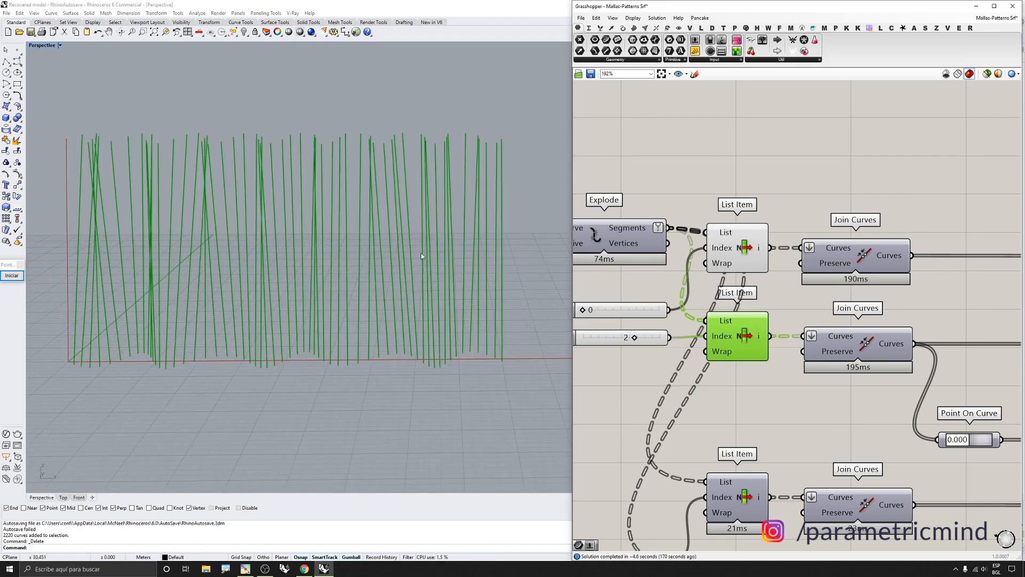
click(732, 241)
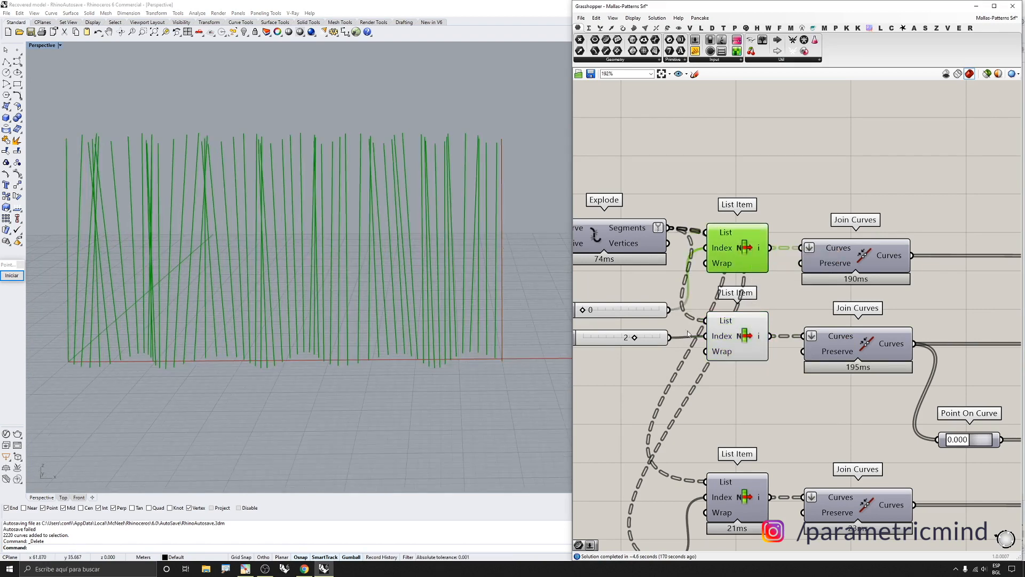
click(735, 349)
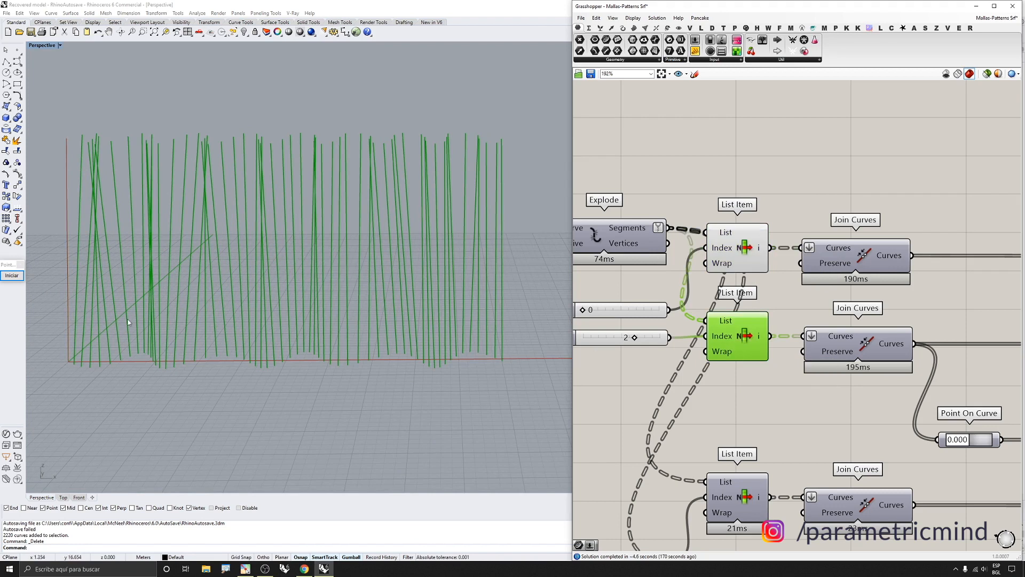
click(718, 257)
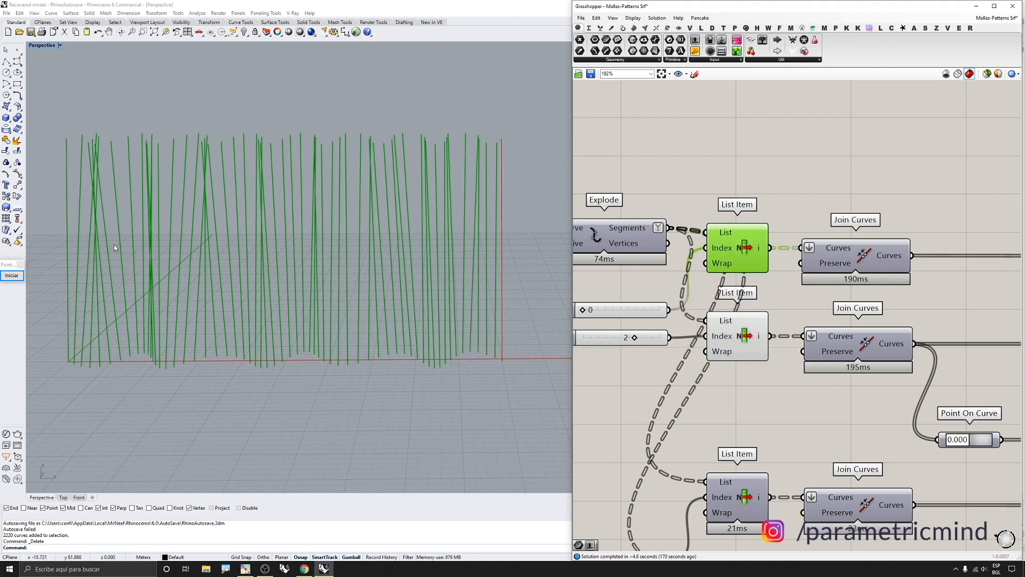
Select the first Join Curves component and switch the Grasshopper preview display mode
click(845, 262)
middle_click(845, 259)
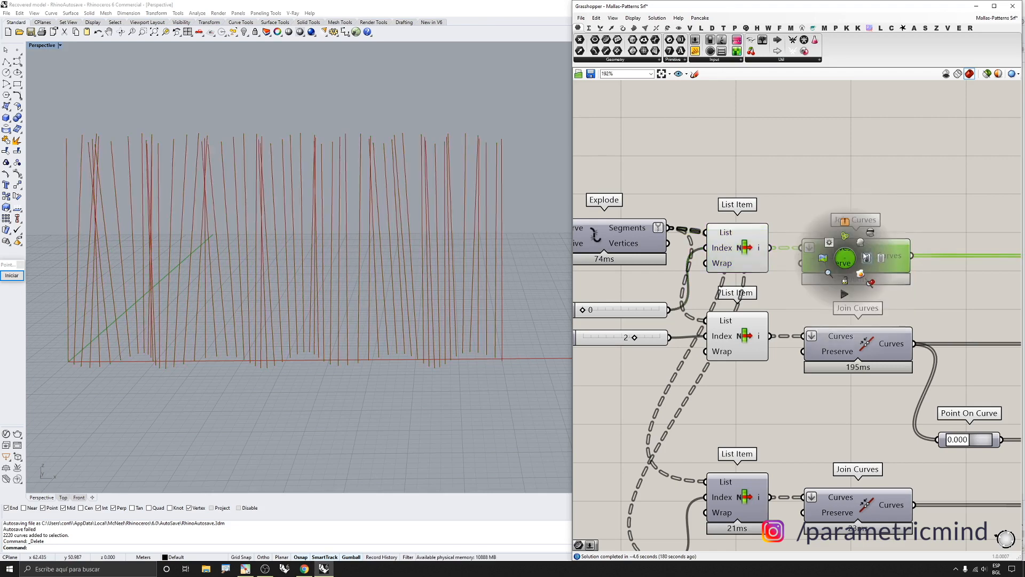
click(987, 75)
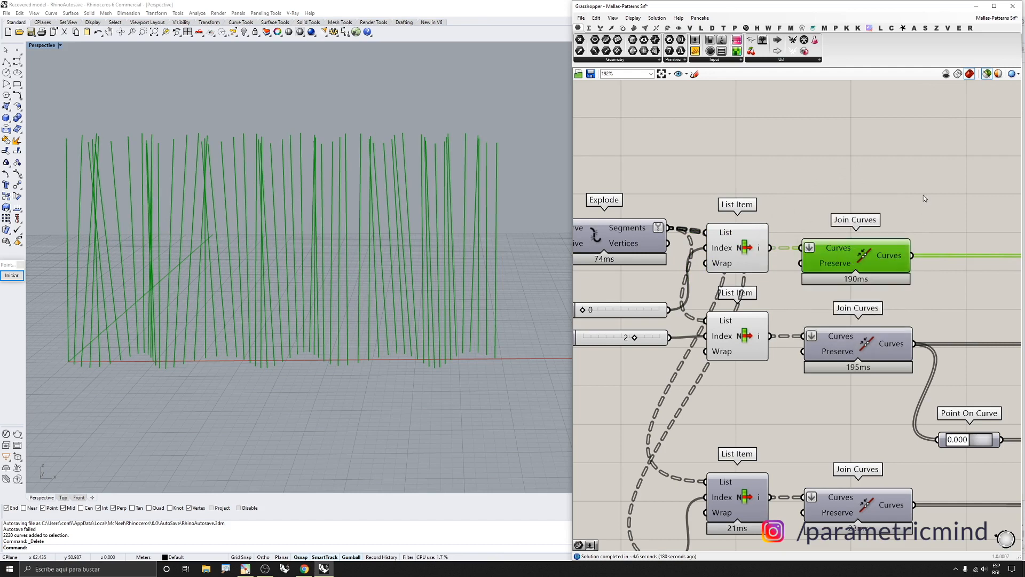
Select the second List Item component to highlight its curves in the viewport
mouse_move(893, 255)
click(744, 335)
middle_click(740, 241)
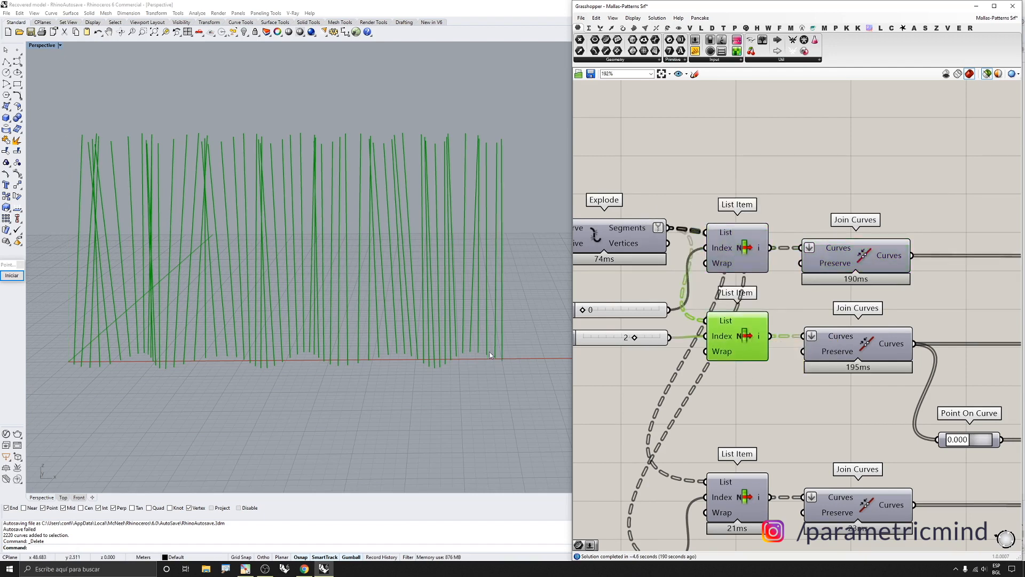
scroll(535, 321, up, 5)
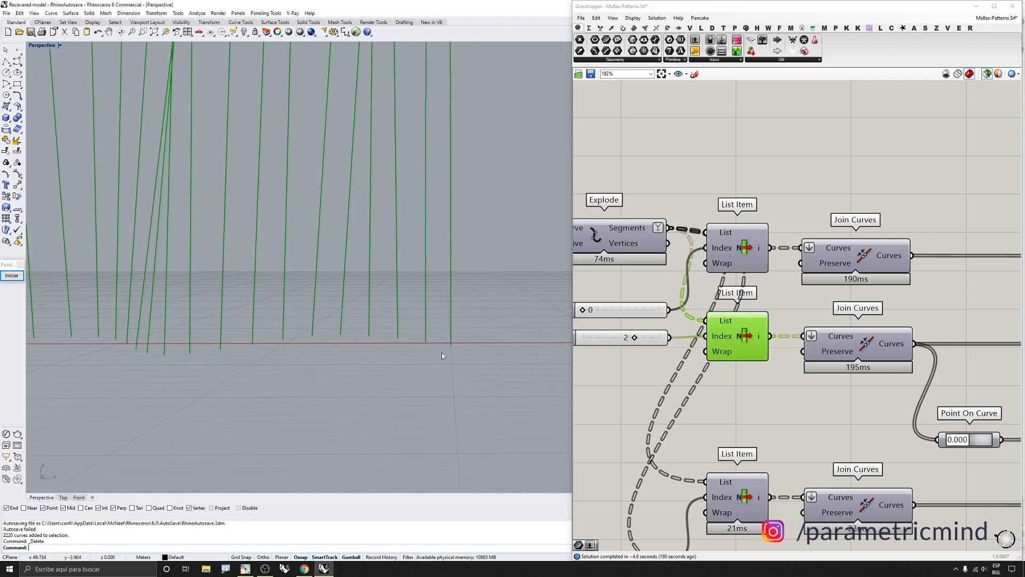
scroll(451, 303, down, 6)
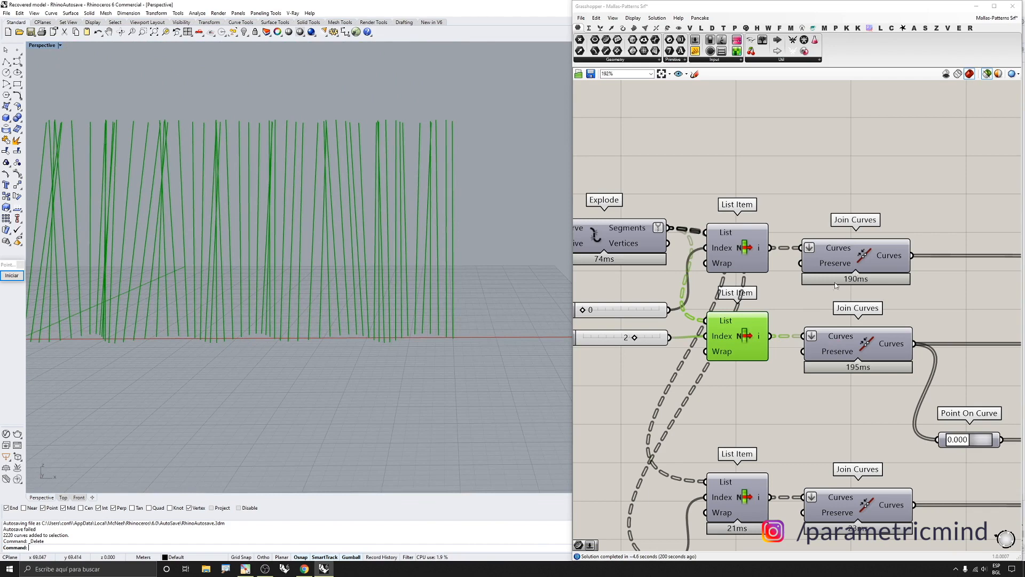
Toggle the preview of the first Join Curves component
click(850, 262)
middle_click(852, 260)
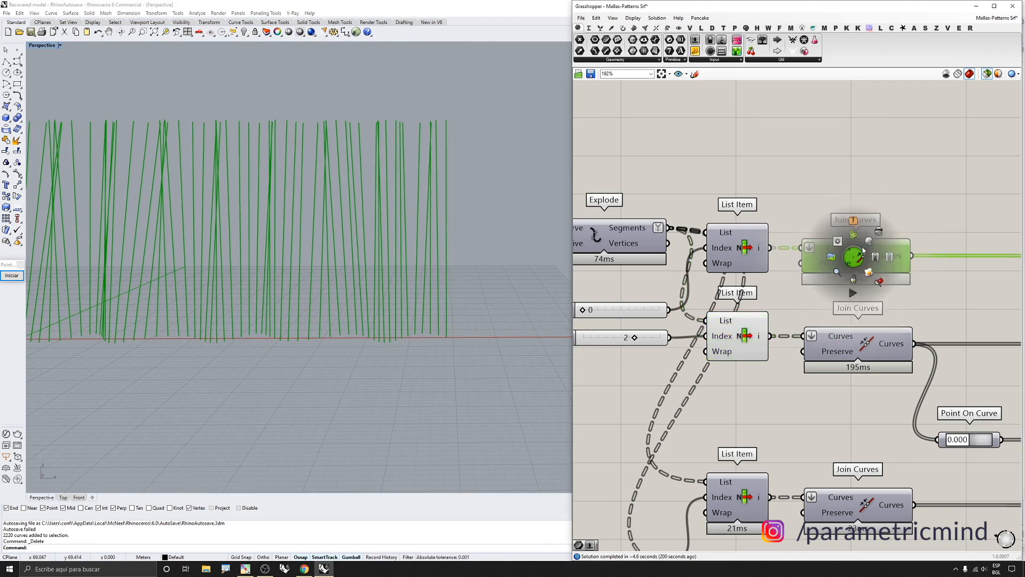
click(867, 244)
click(718, 325)
shift+click(850, 245)
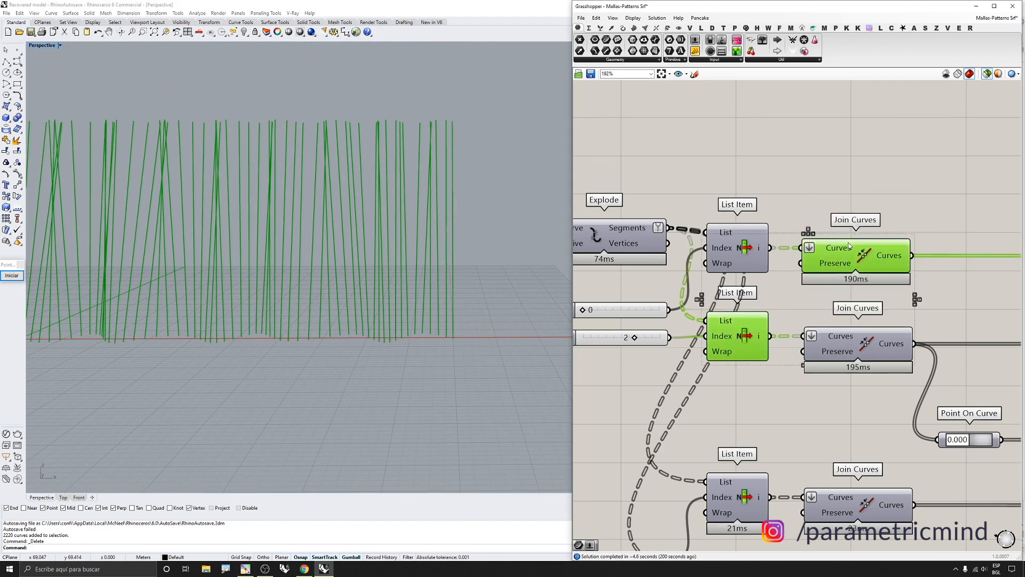
Deselect everything and reselect the second List Item component to view its curves alone
scroll(369, 256, down, 5)
scroll(369, 256, up, 3)
scroll(370, 256, up, 2)
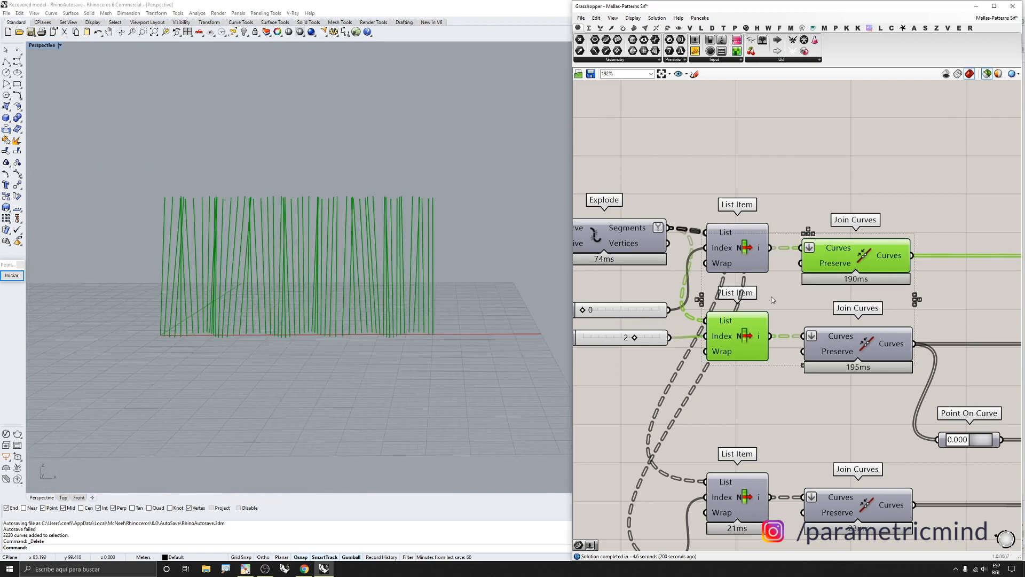
click(755, 378)
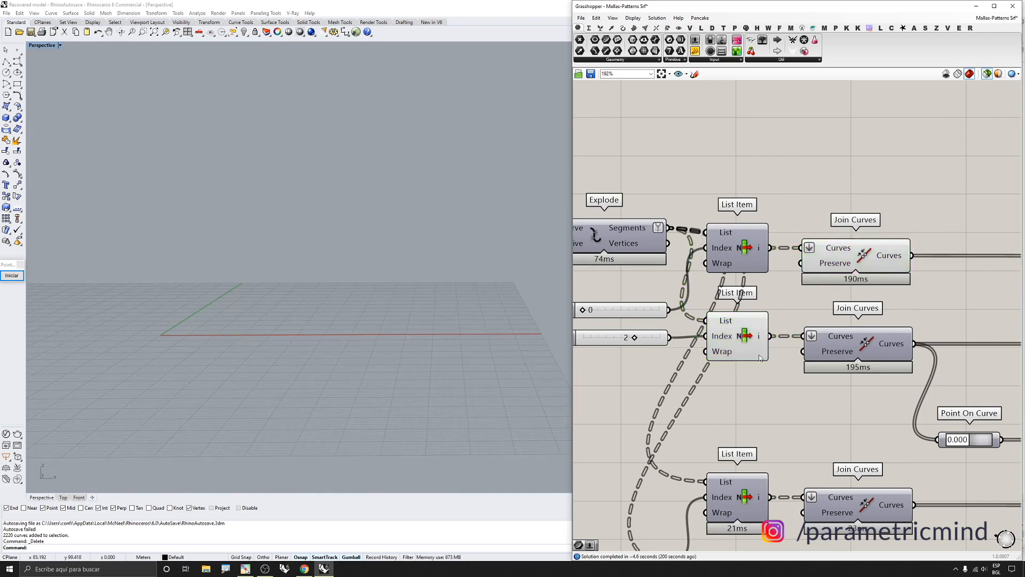
click(723, 337)
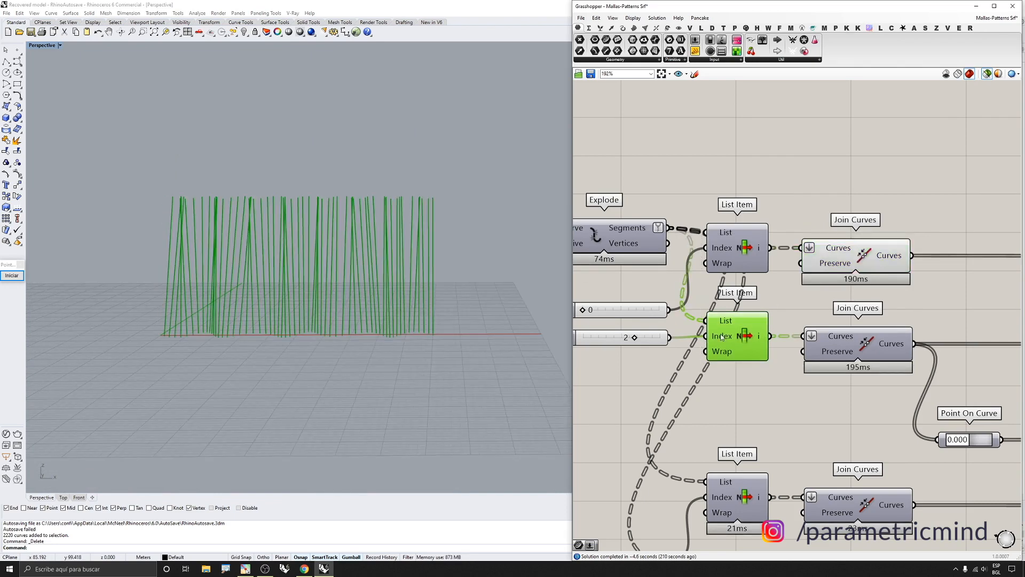
Select the second Join Curves component to highlight its joined curves
scroll(732, 326, down, 2)
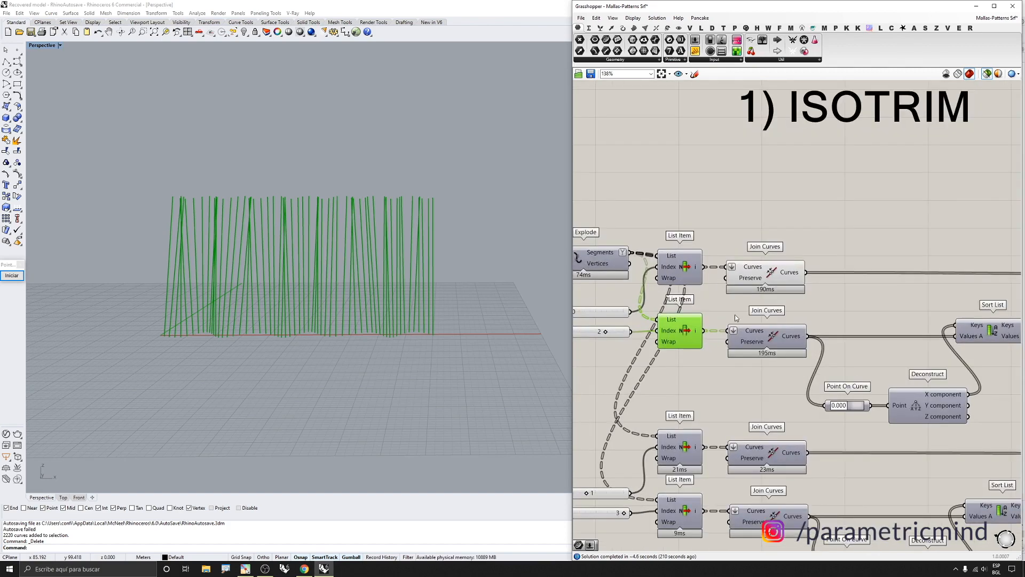
middle_click(771, 337)
scroll(670, 330, up, 1)
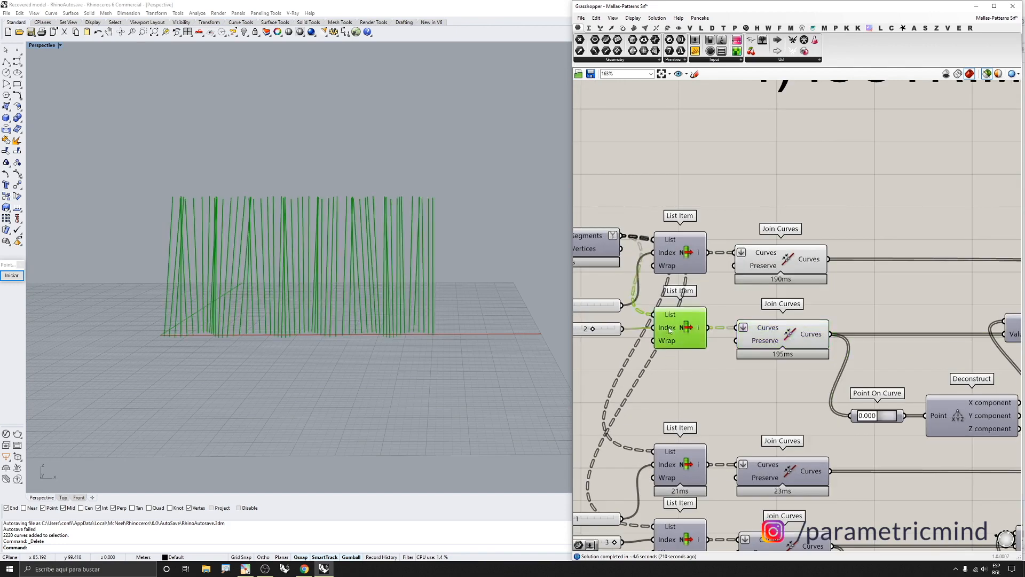
middle_click(669, 330)
click(697, 302)
click(766, 332)
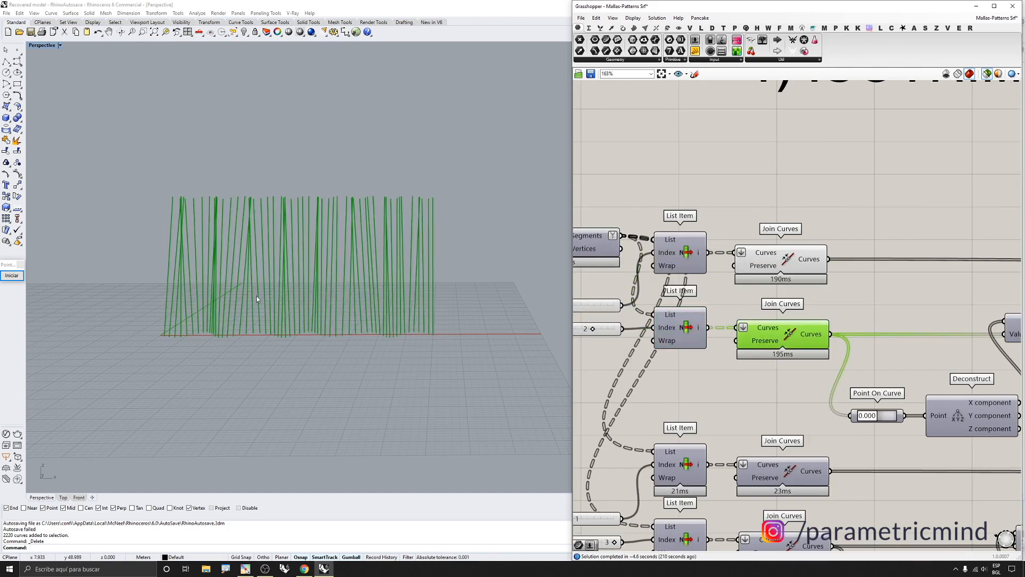
scroll(424, 313, up, 4)
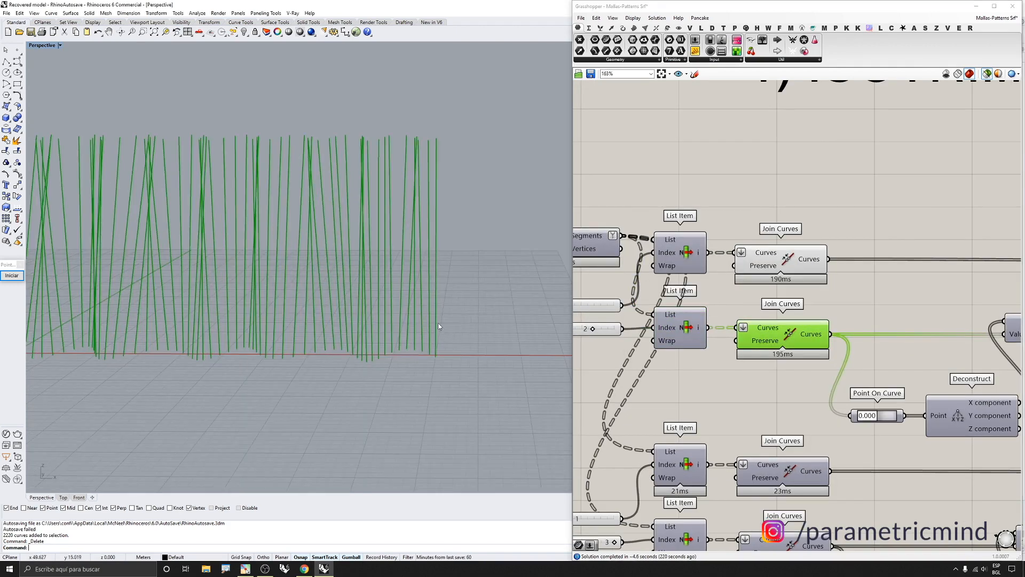
Insert a List Item component and connect the second Join Curves output to its List input
double_click(886, 298)
text(l)
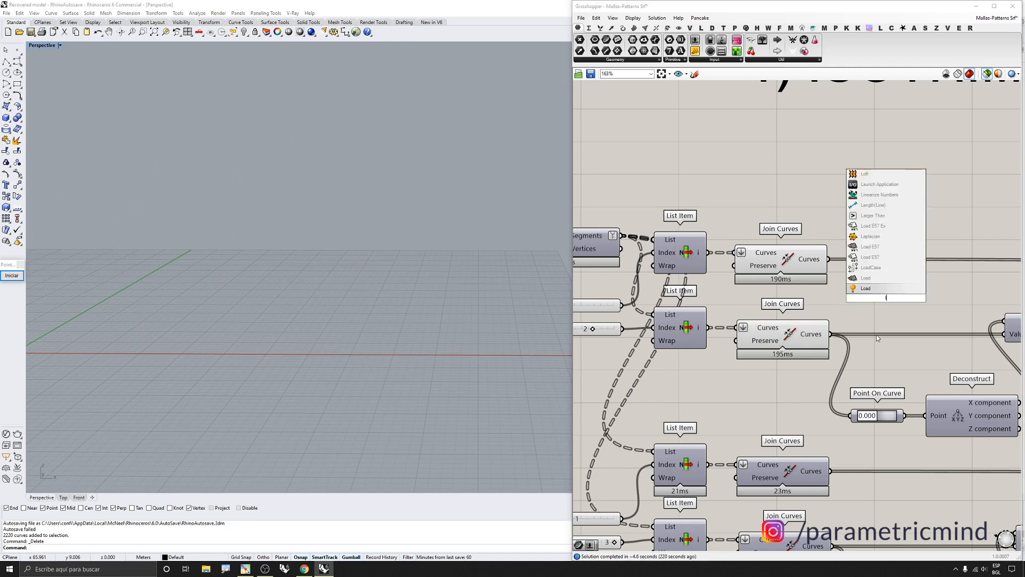
text(ist it)
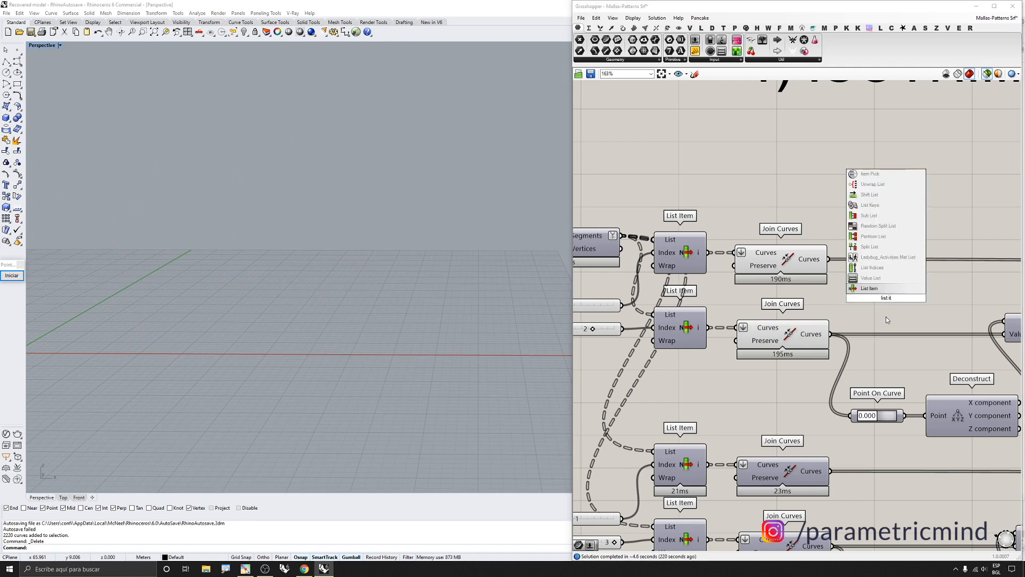
key(Return)
drag(830, 333, 861, 291)
click(861, 291)
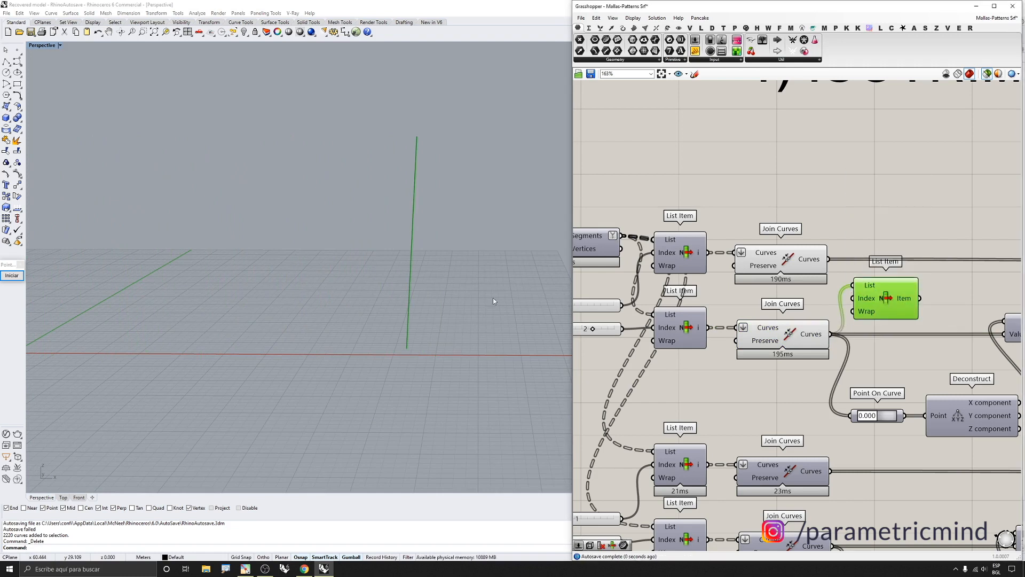
Toggle the preview of the second Join Curves component
scroll(777, 336, down, 2)
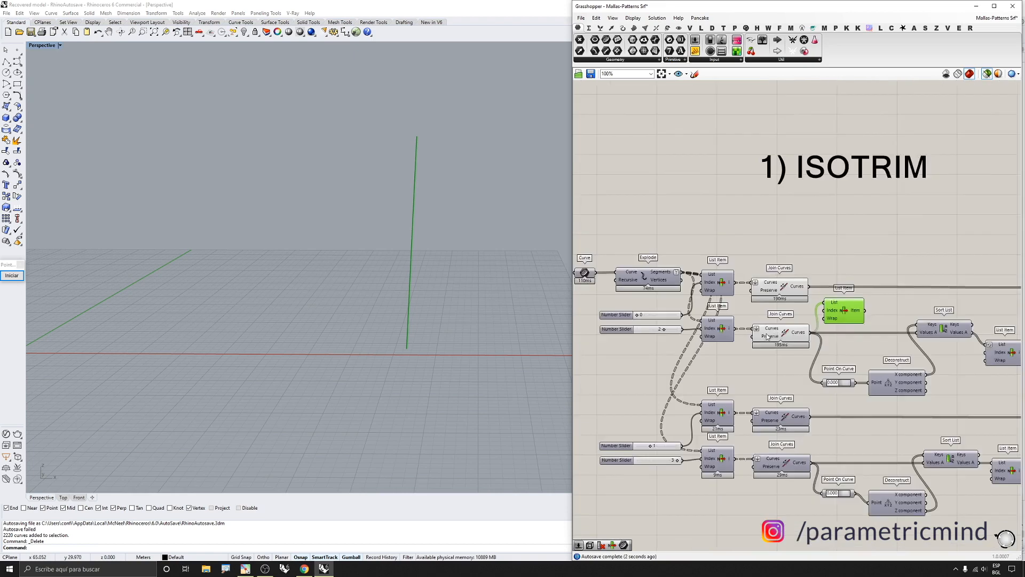
click(779, 334)
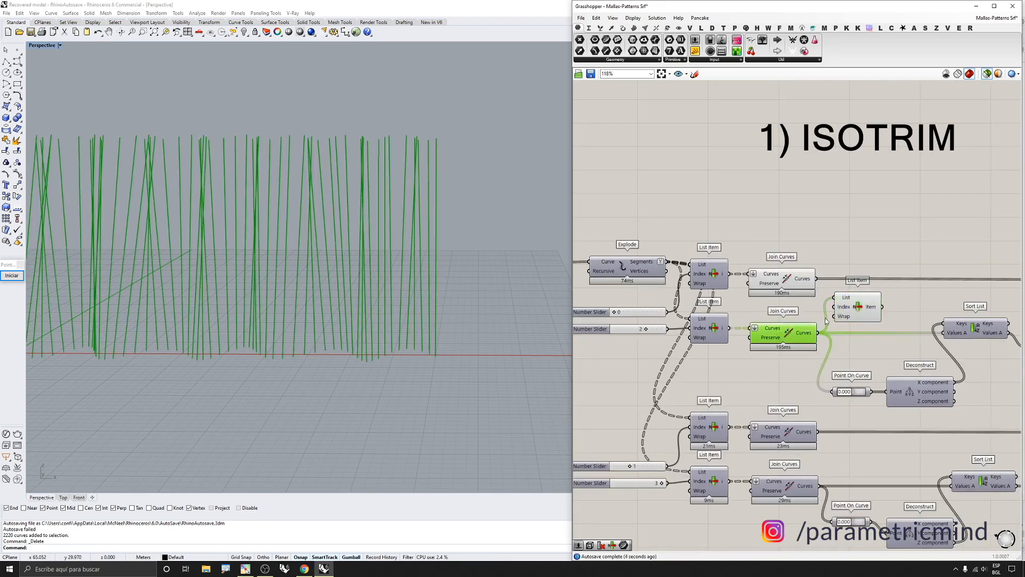
middle_click(799, 332)
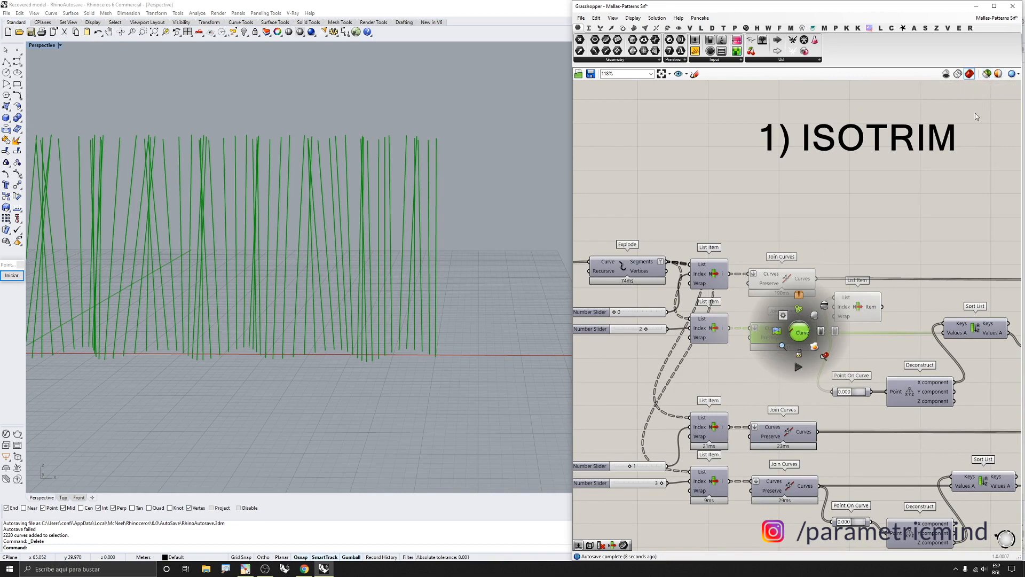
click(804, 344)
scroll(796, 352, up, 1)
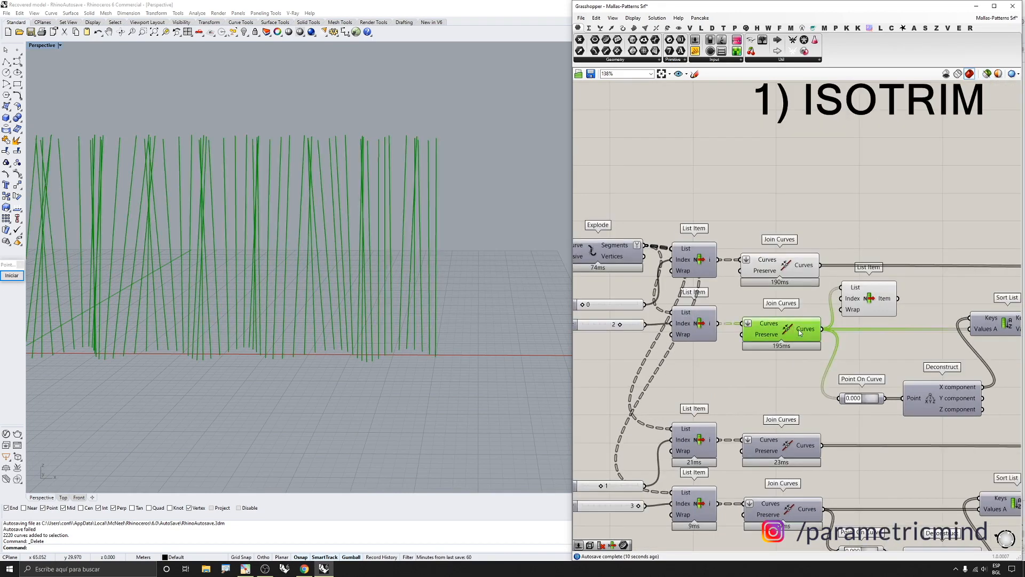
Select the new List Item and the second Join Curves in turn to compare their previews
click(865, 295)
scroll(516, 338, up, 2)
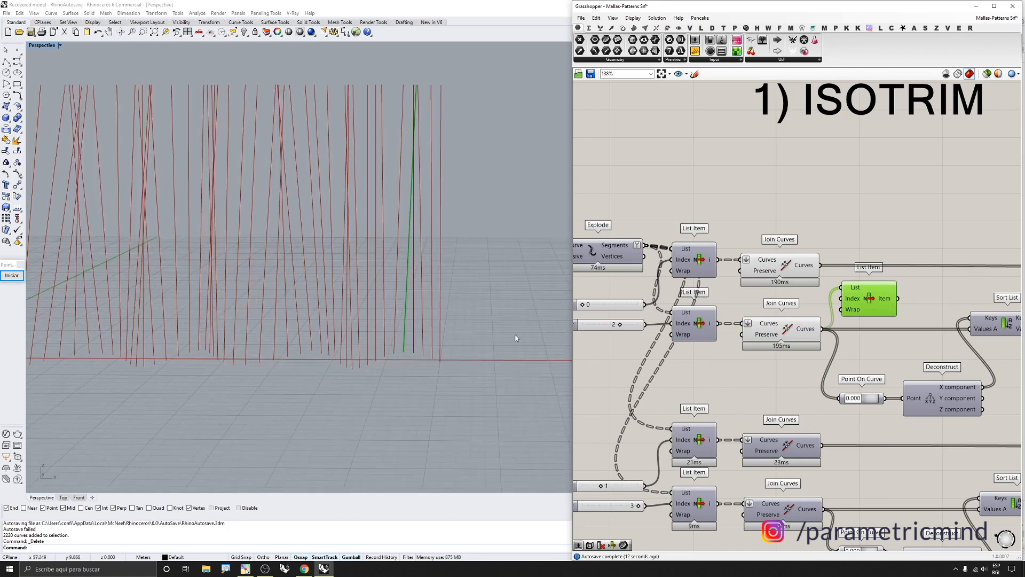
click(785, 327)
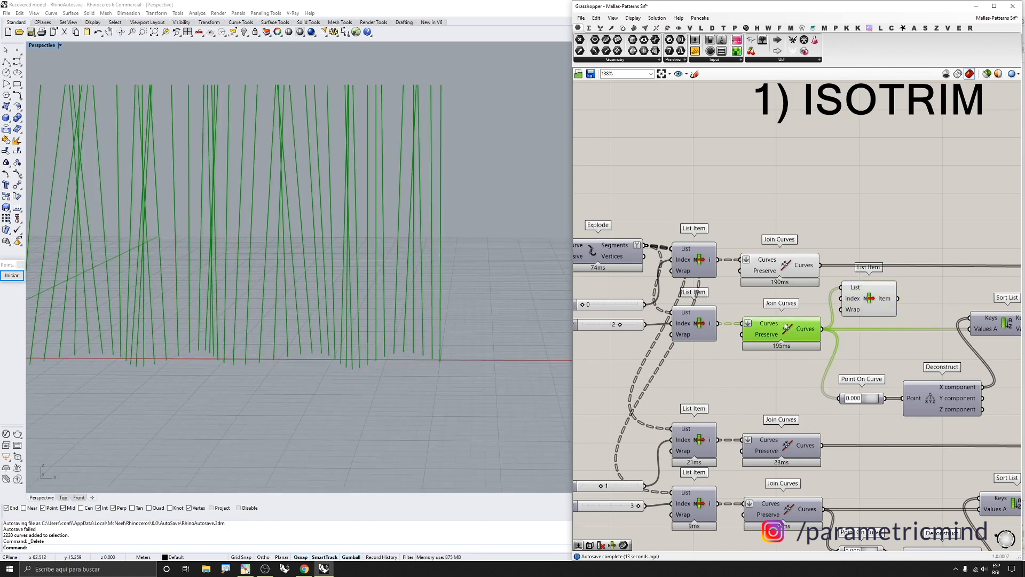
click(873, 306)
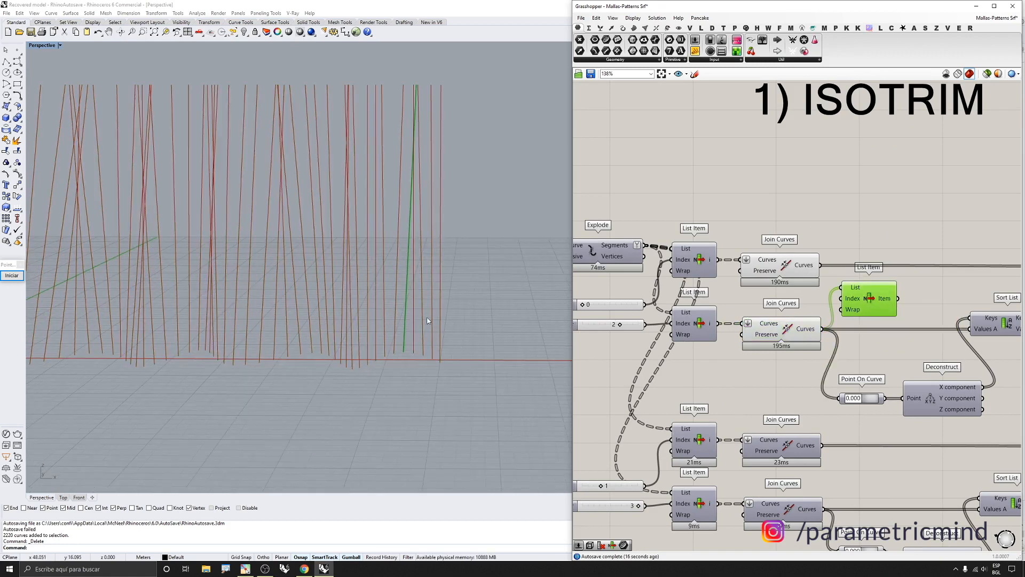
Move the new List Item and add a number slider set to -1 above it
scroll(427, 320, up, 3)
scroll(876, 292, up, 1)
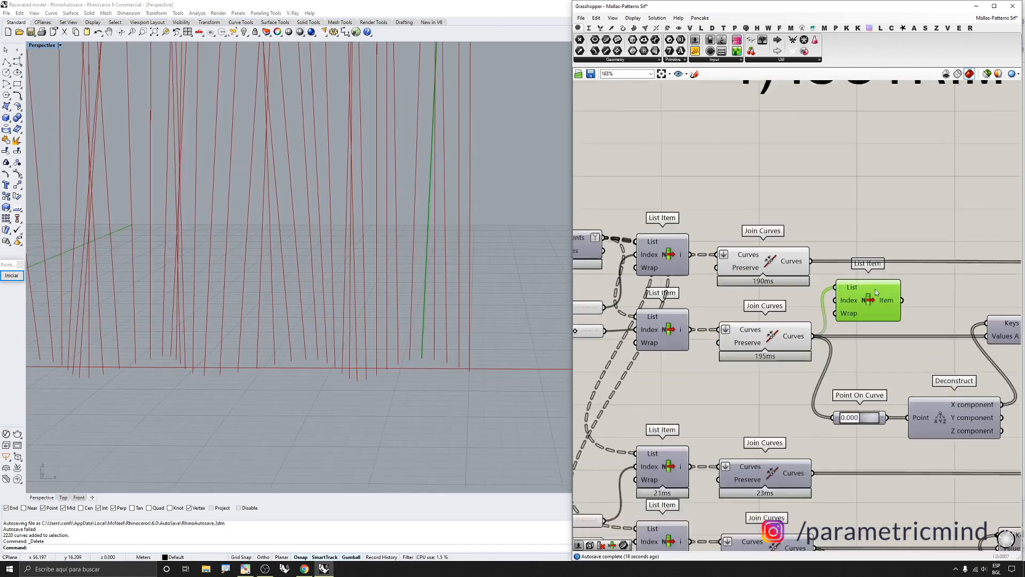
scroll(876, 292, up, 1)
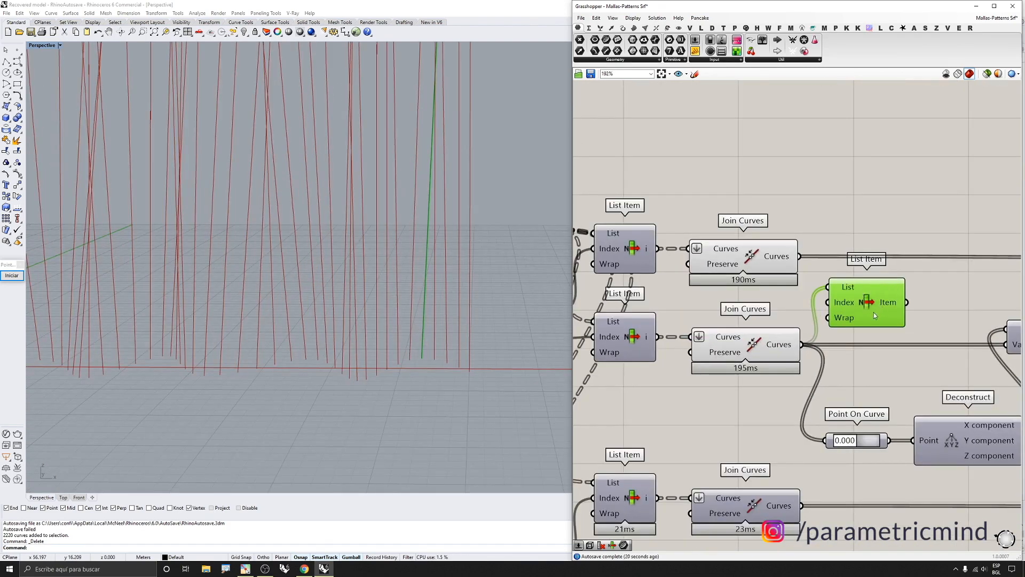
drag(859, 301, 886, 296)
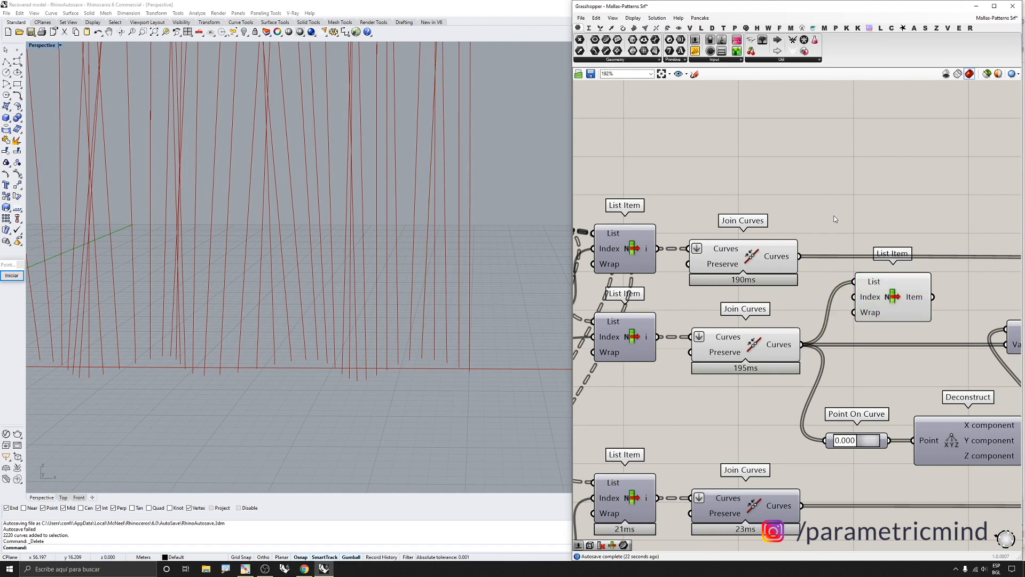
double_click(834, 213)
text(0<1)
key(Return)
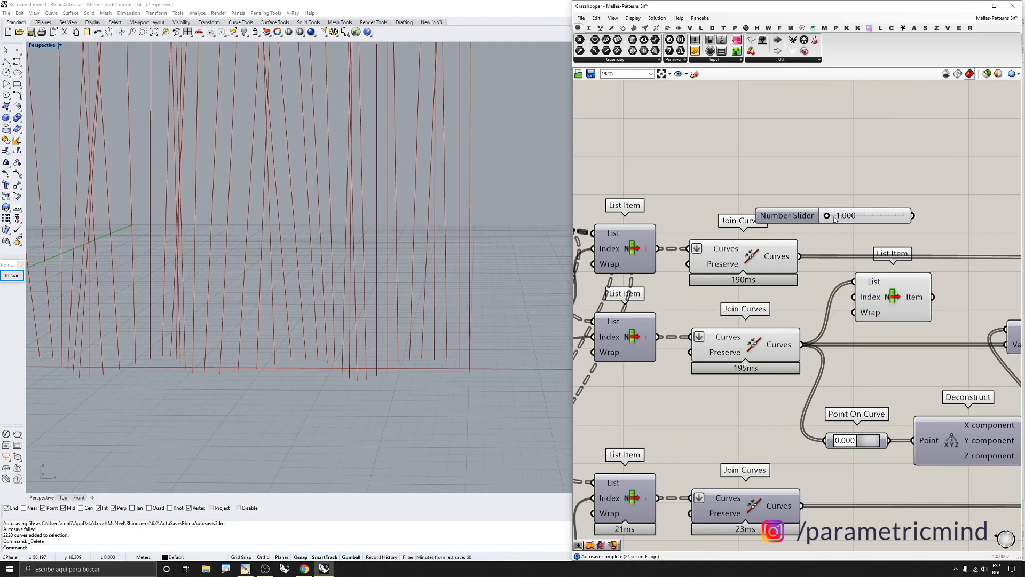
Connect the slider to the new List Item's Index input
drag(854, 297, 912, 215)
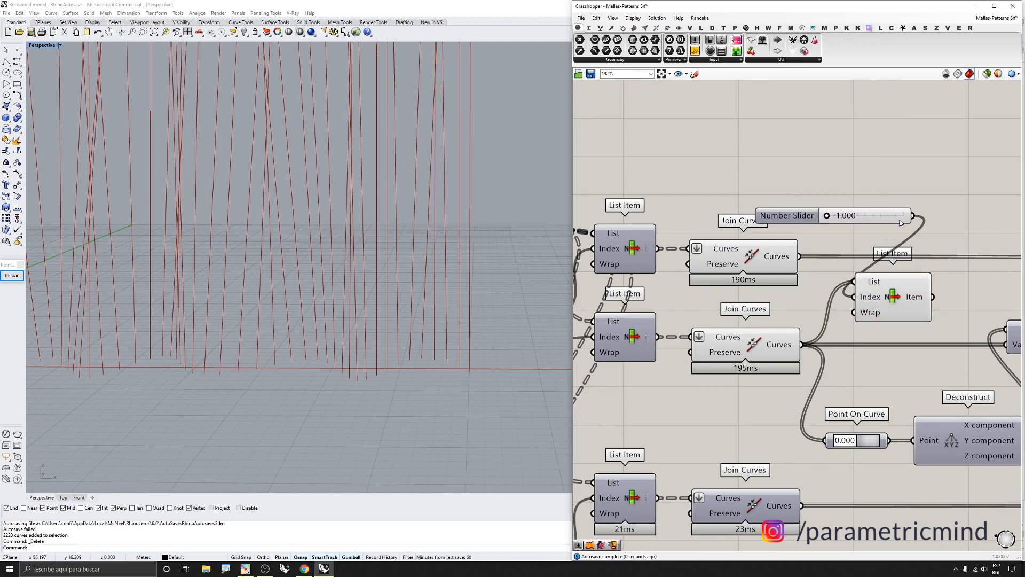
click(908, 316)
scroll(493, 326, down, 2)
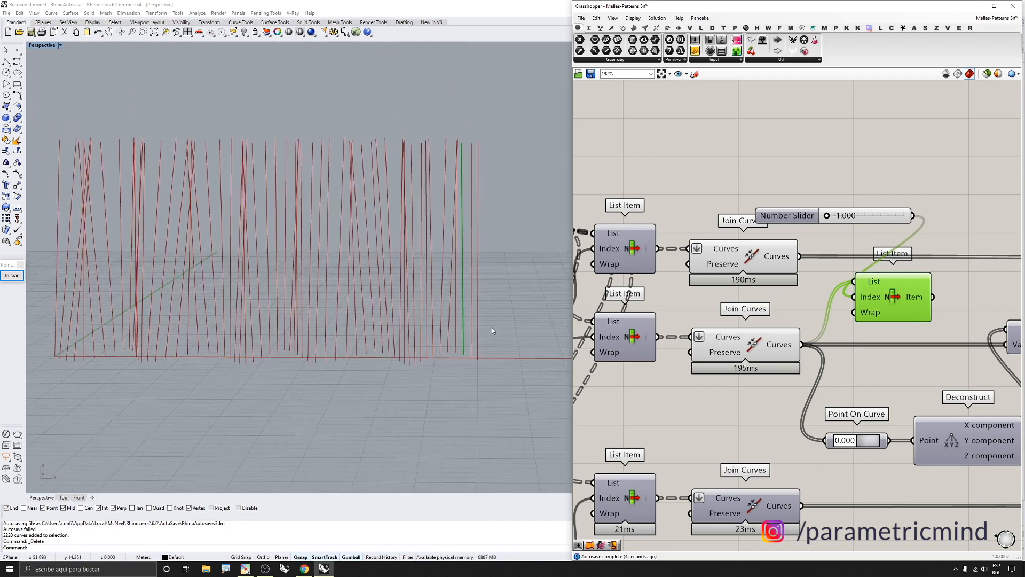
Delete the added number slider and List Item component
click(758, 360)
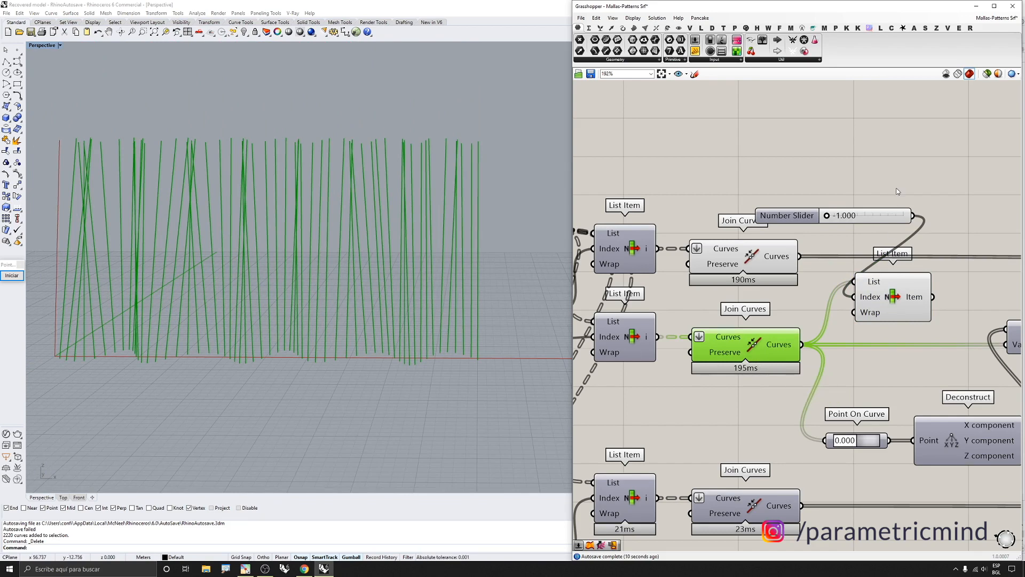
drag(896, 191, 865, 317)
key(Delete)
Inspect the output of the Sort List component following the second Join Curves
scroll(833, 294, down, 3)
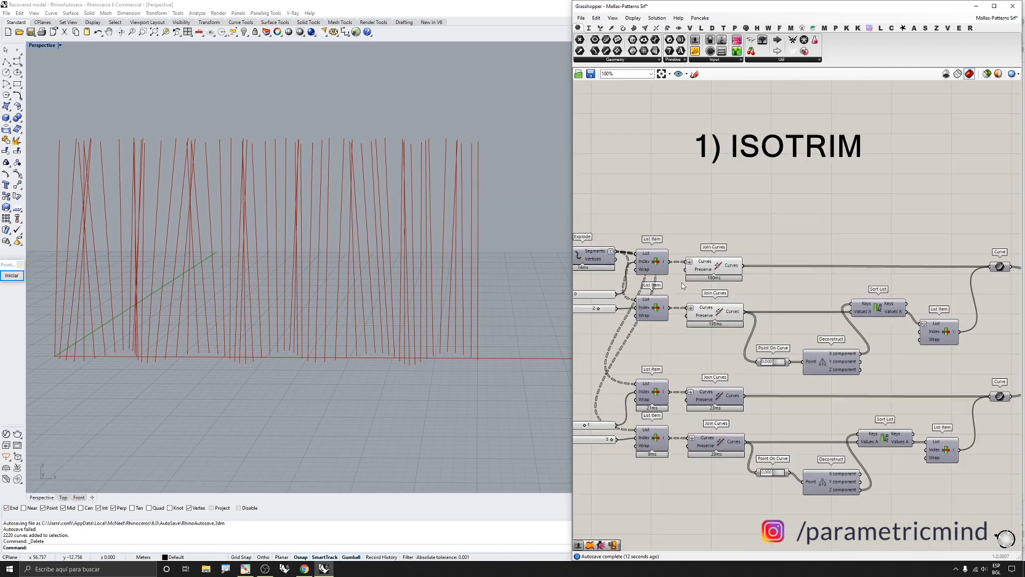
scroll(768, 293, up, 2)
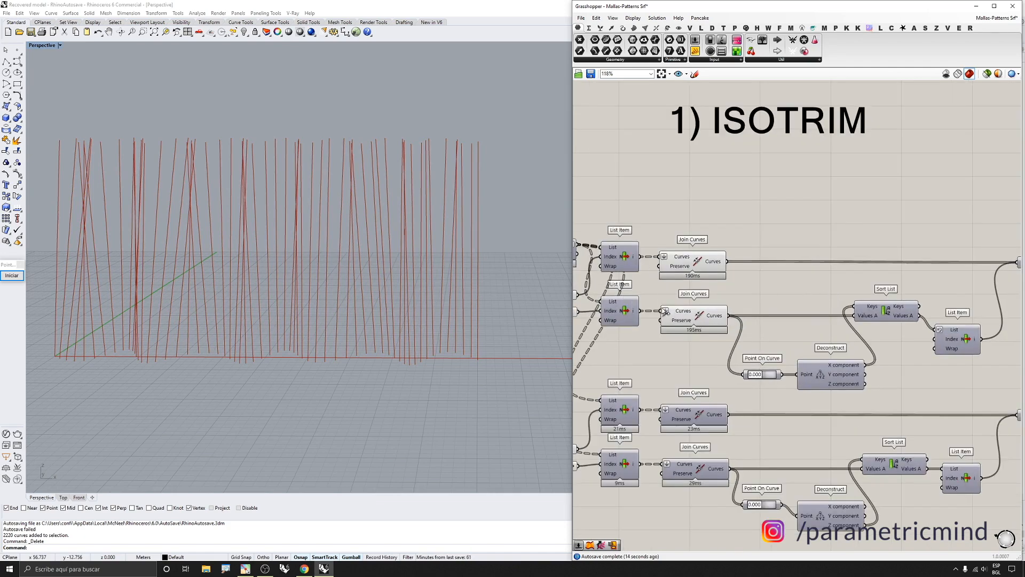
scroll(700, 319, down, 2)
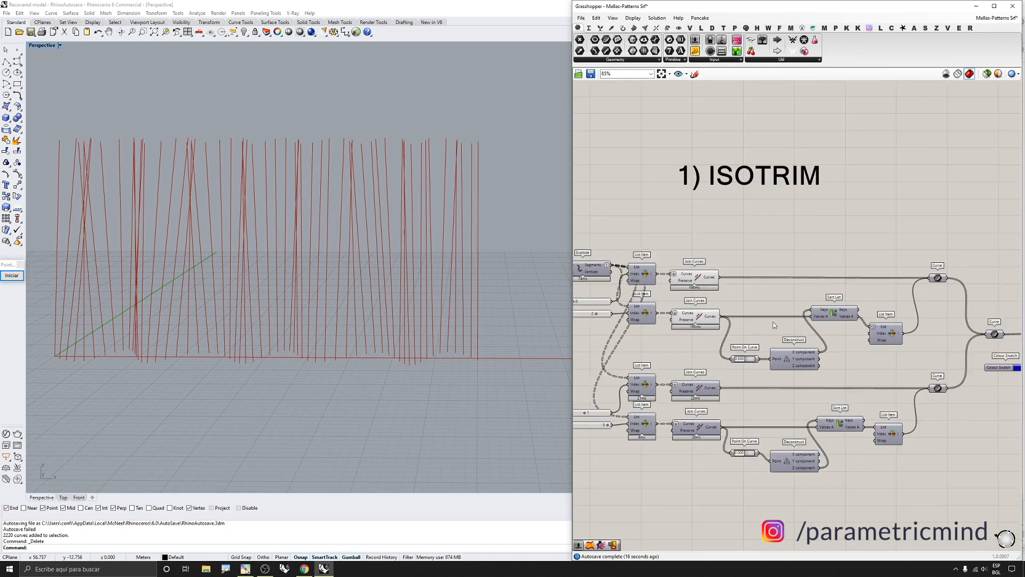
scroll(819, 324, up, 2)
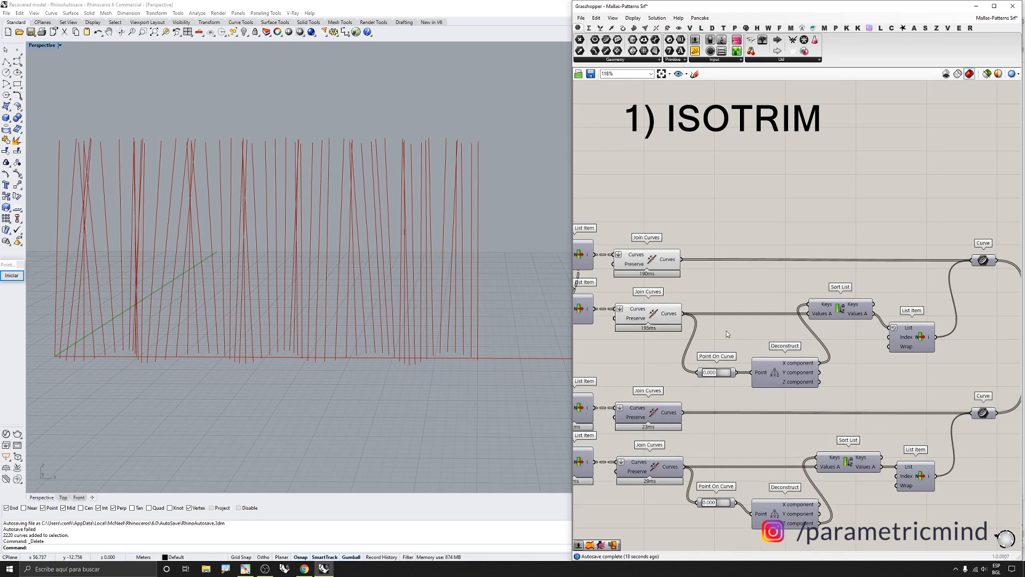
scroll(726, 334, up, 1)
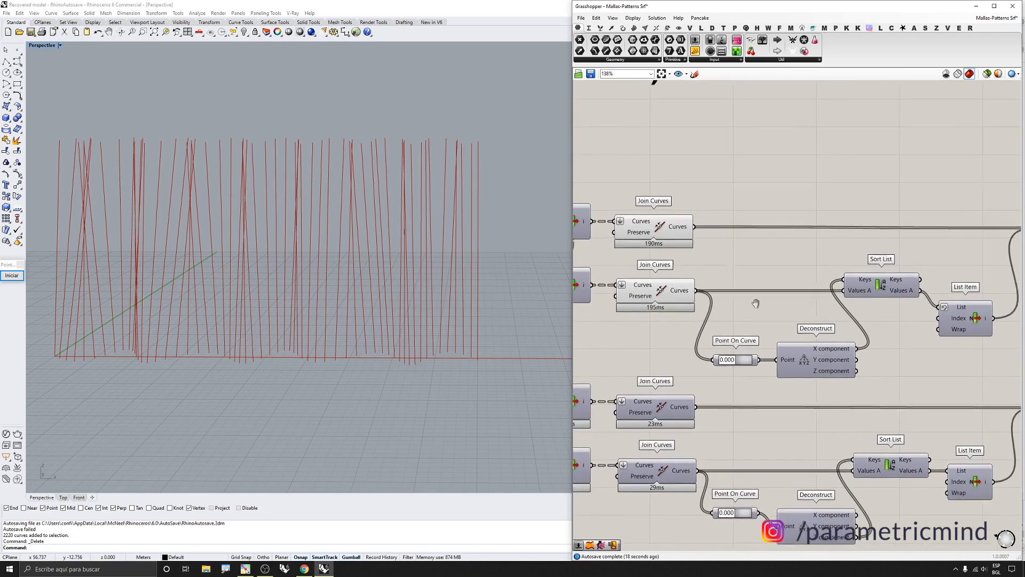
click(900, 291)
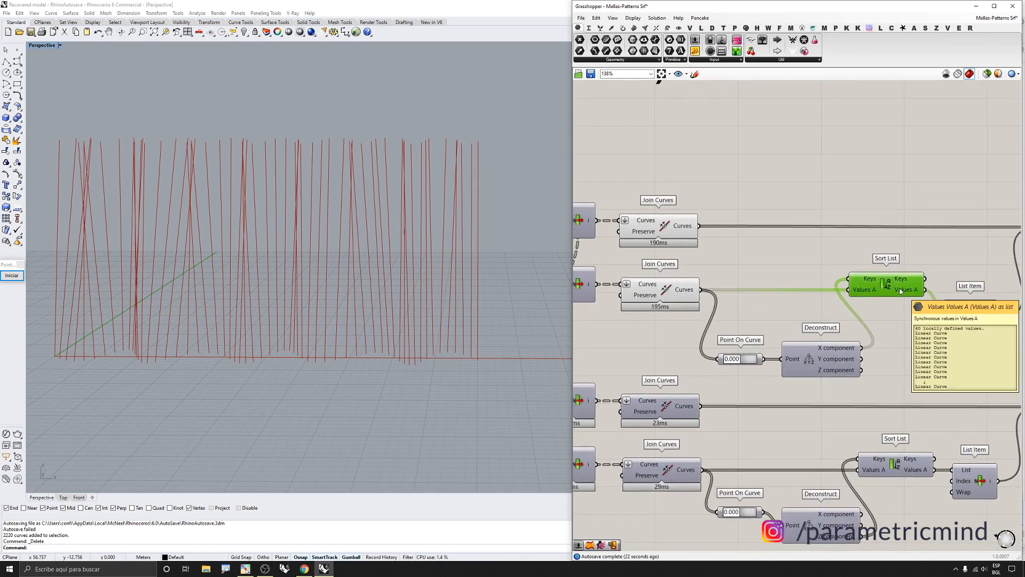
Inspect the Join Curves, Point On Curve and Deconstruct outputs of the second branch in the viewport
scroll(810, 363, up, 2)
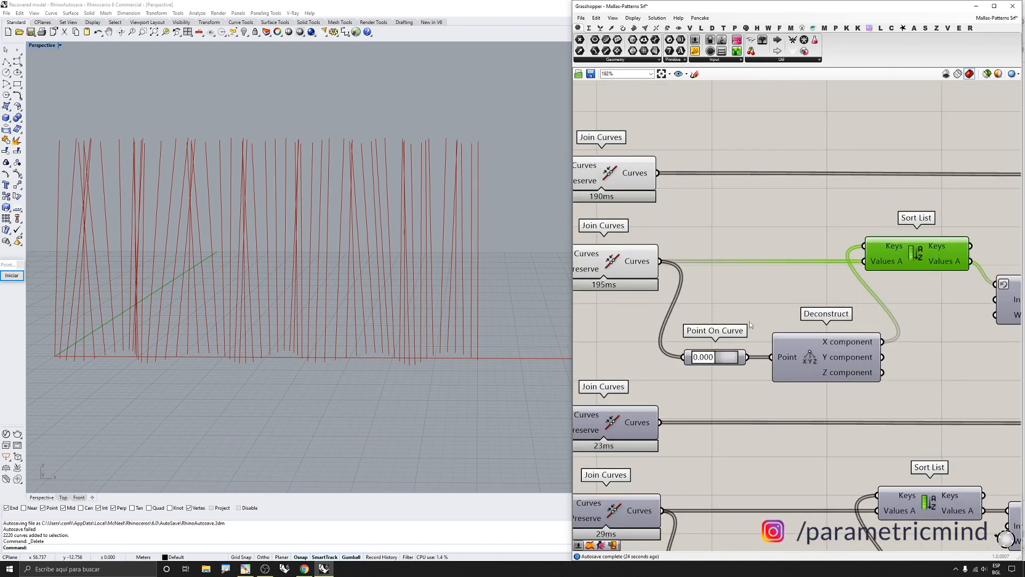
click(639, 269)
drag(729, 320, 710, 375)
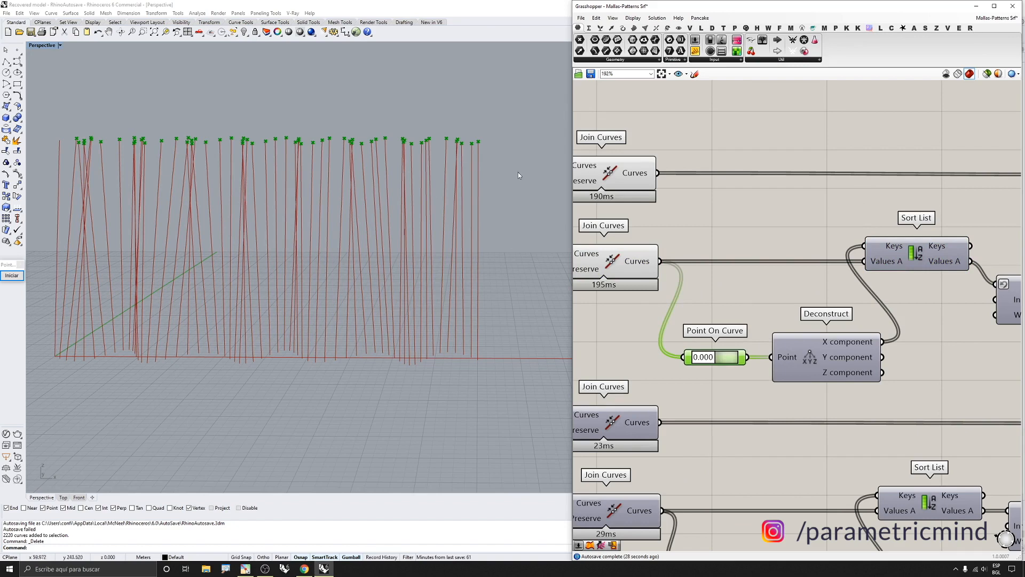
click(630, 260)
click(609, 166)
middle_click(608, 165)
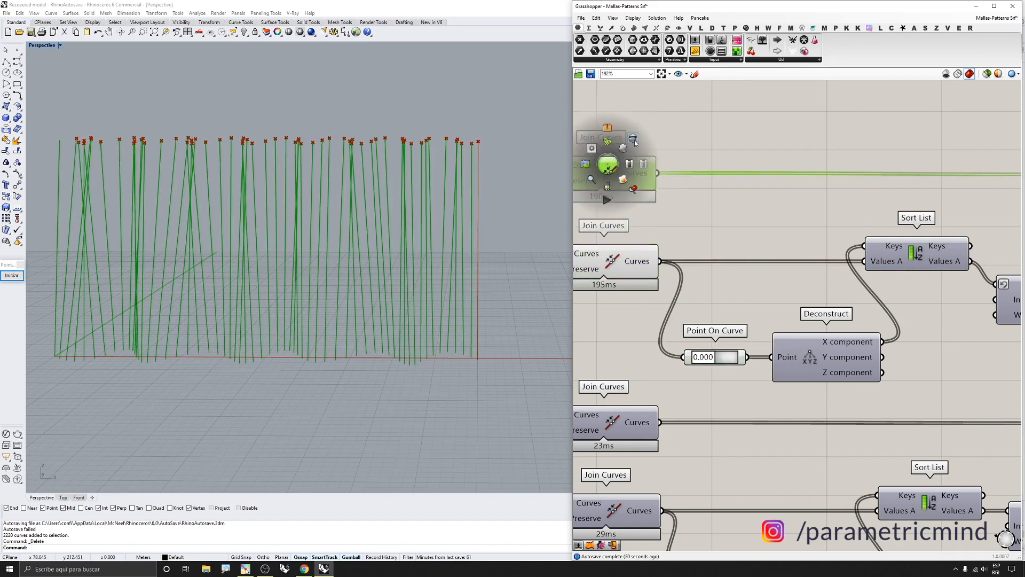
click(631, 138)
right_drag(801, 349, 773, 346)
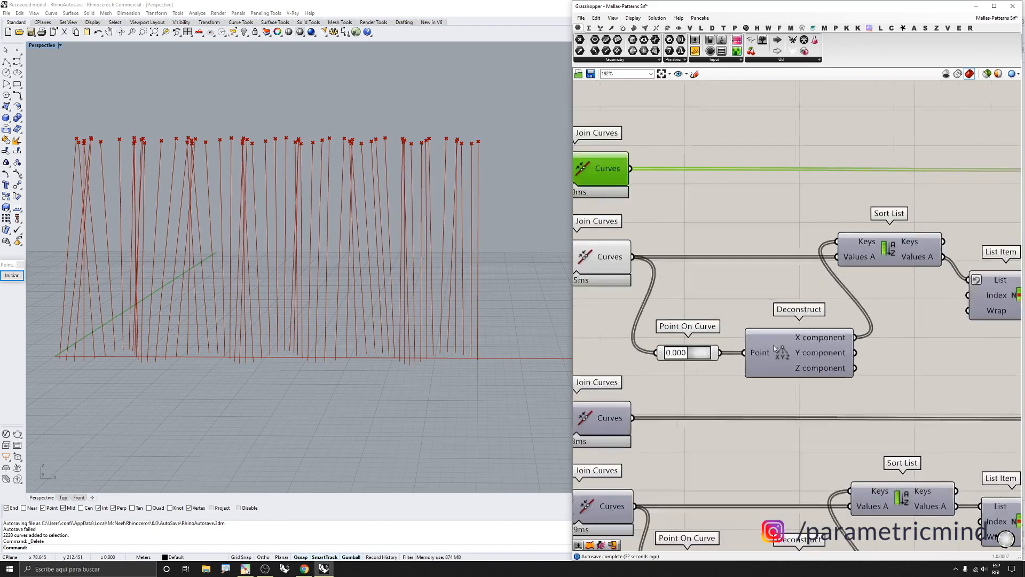
click(802, 350)
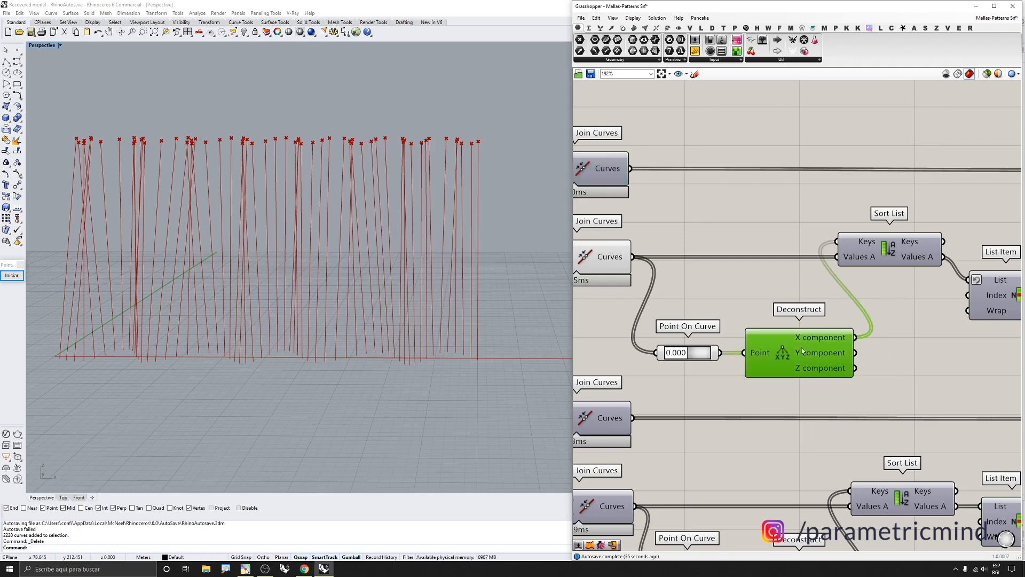
scroll(770, 330, down, 3)
scroll(771, 330, up, 3)
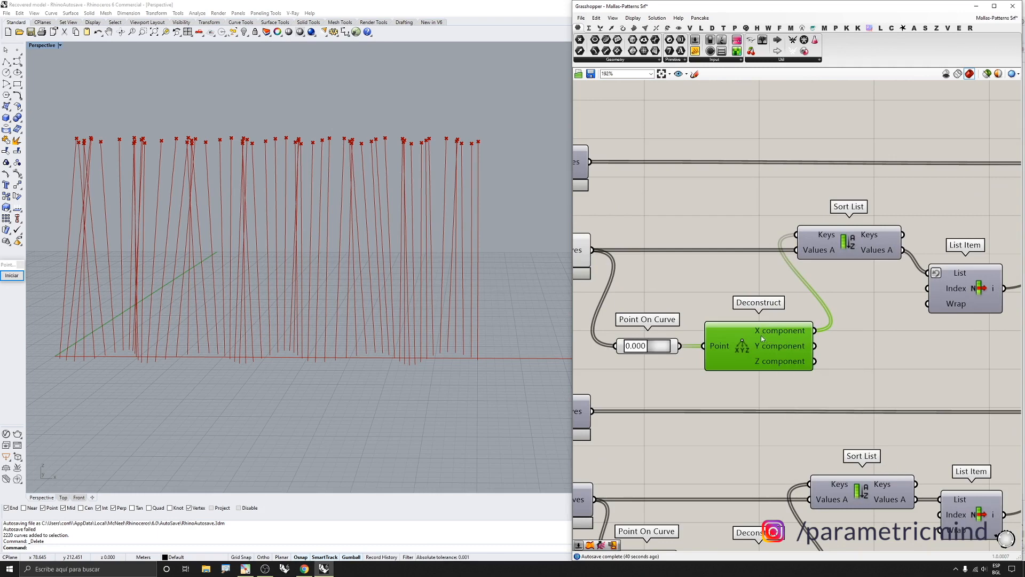
scroll(760, 336, down, 3)
scroll(762, 331, up, 2)
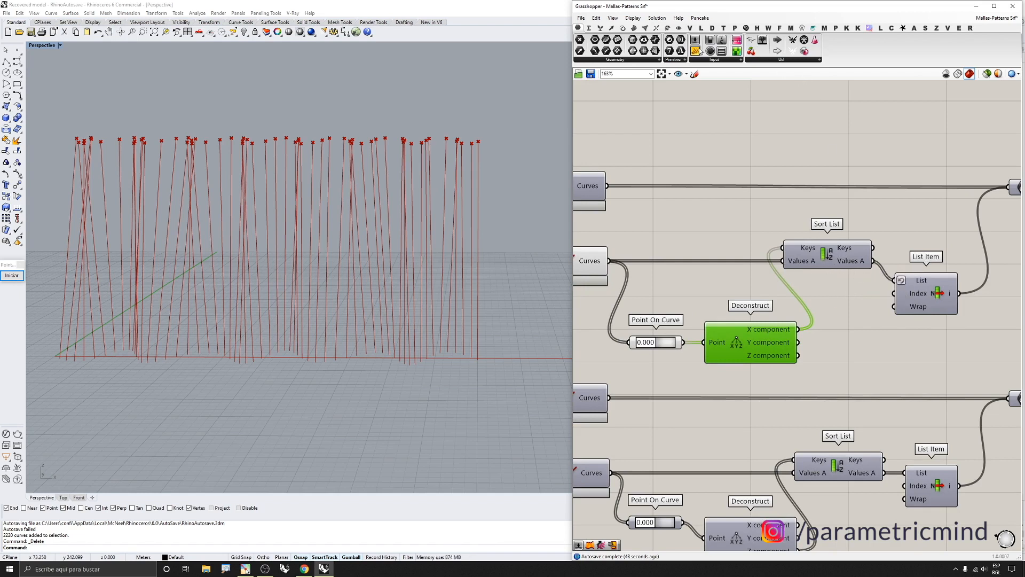
Attach a panel to the Sort List Keys output to read the sorted values, then delete the panel
drag(920, 141, 874, 248)
click(924, 171)
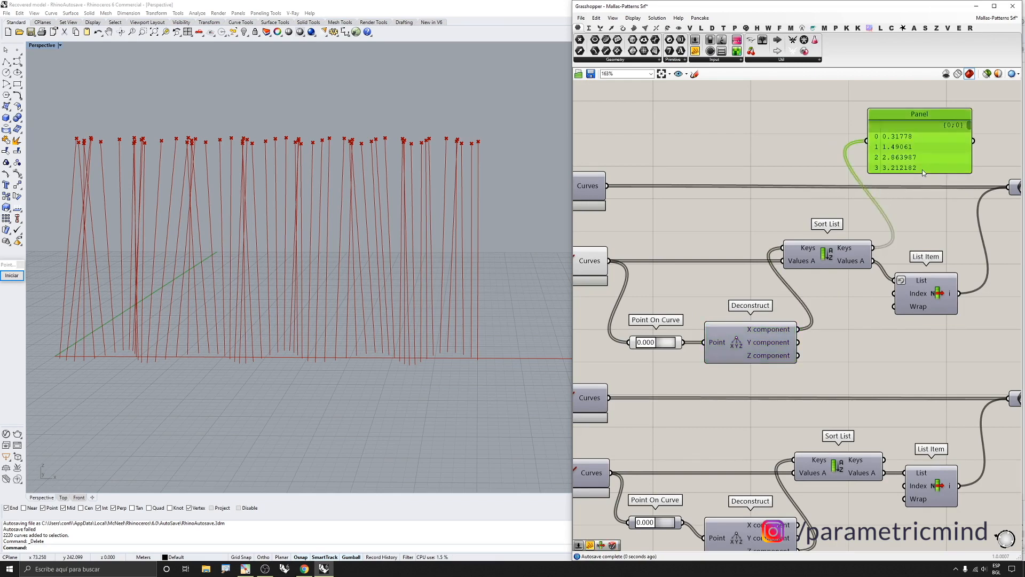
drag(919, 172, 921, 241)
drag(921, 205, 921, 174)
scroll(715, 215, down, 4)
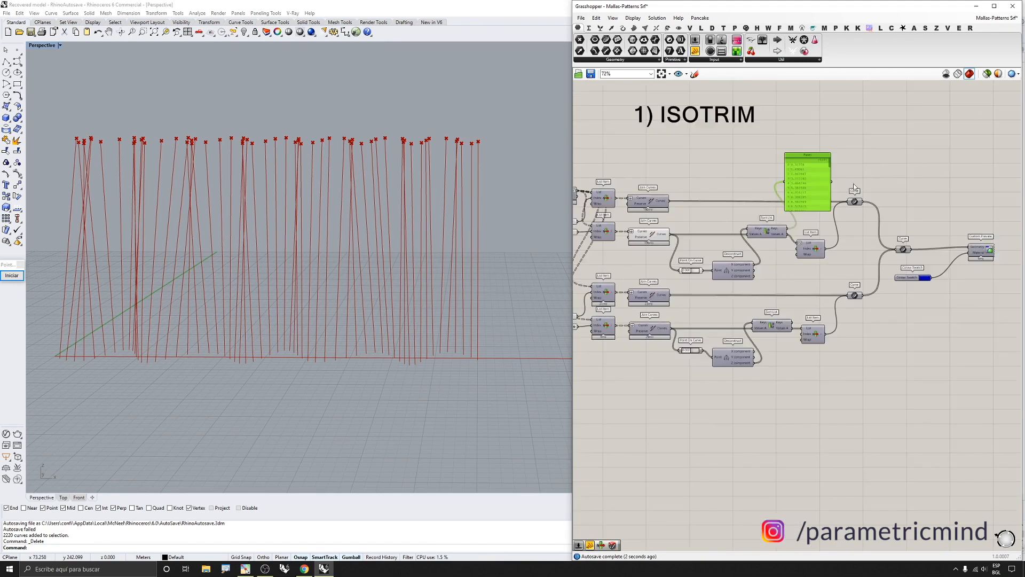
scroll(853, 183, up, 4)
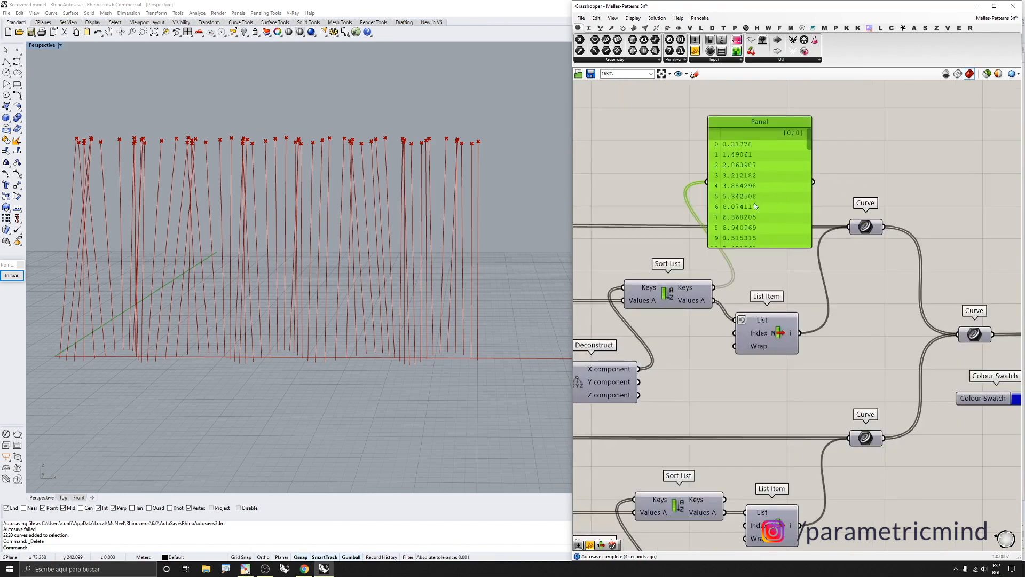
drag(748, 237, 752, 209)
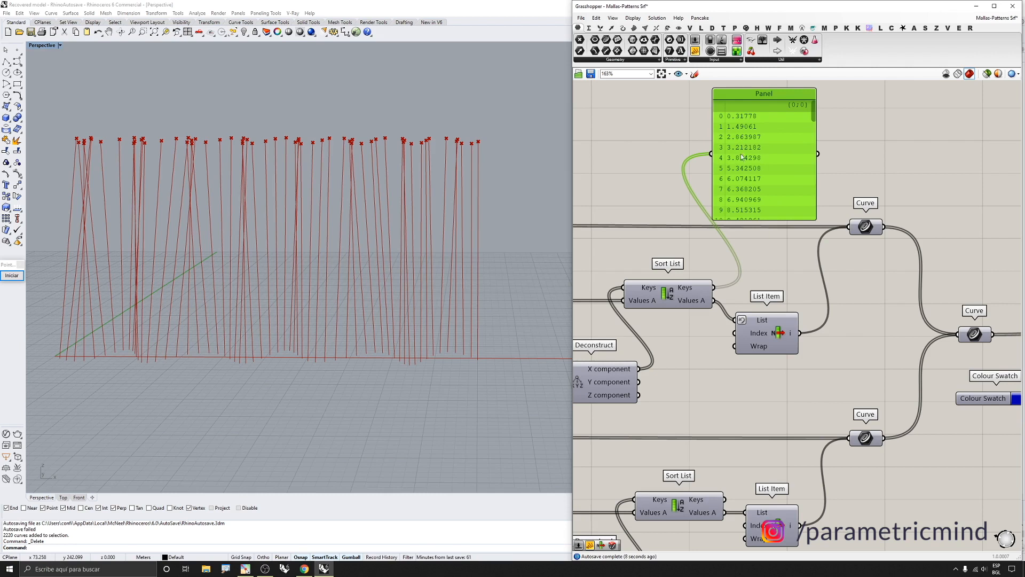
key(Delete)
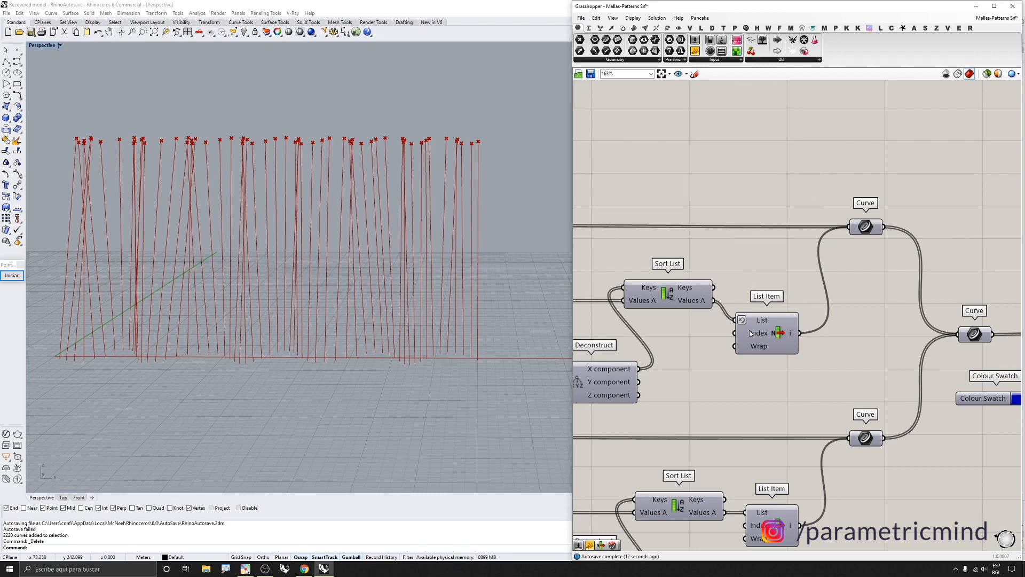
double_click(756, 280)
text(list ite)
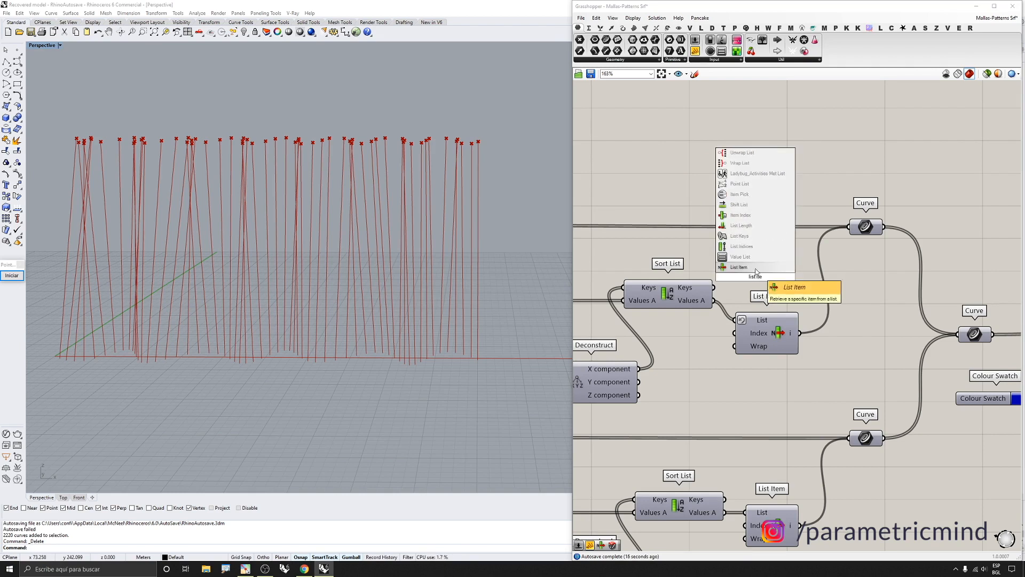
click(755, 271)
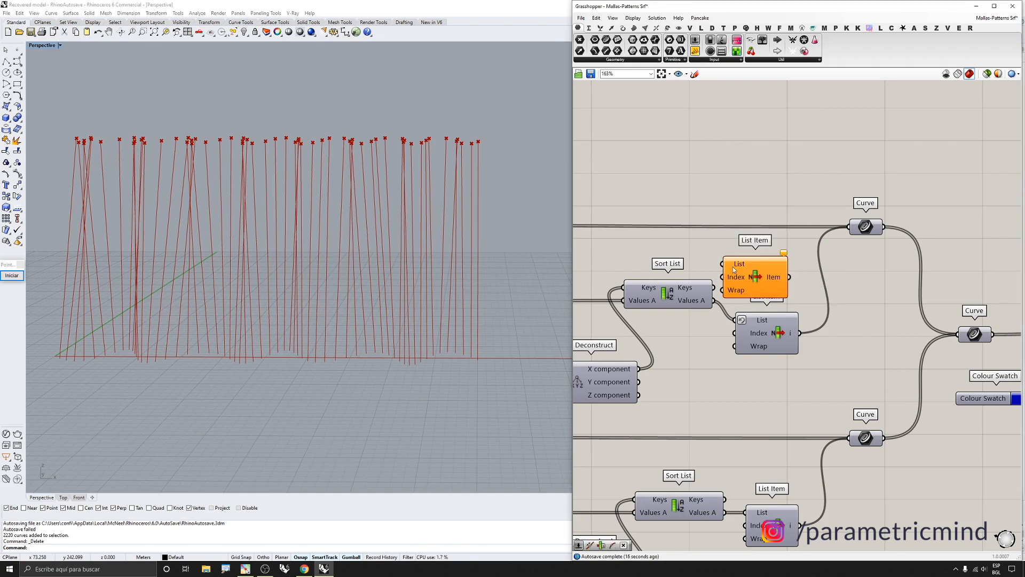
drag(722, 265, 713, 300)
drag(757, 265, 760, 252)
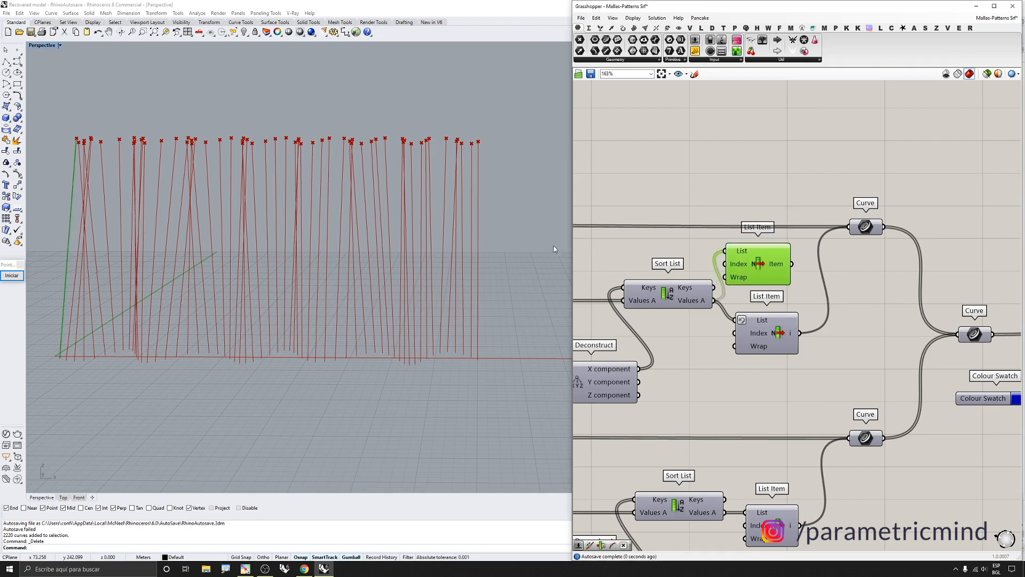
scroll(219, 229, down, 4)
scroll(115, 229, up, 8)
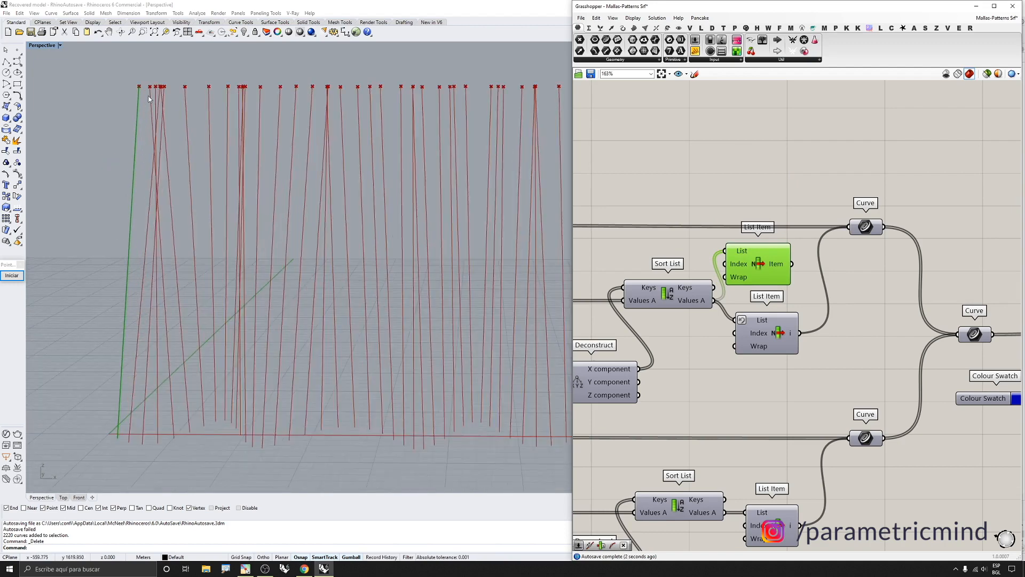
scroll(109, 421, down, 2)
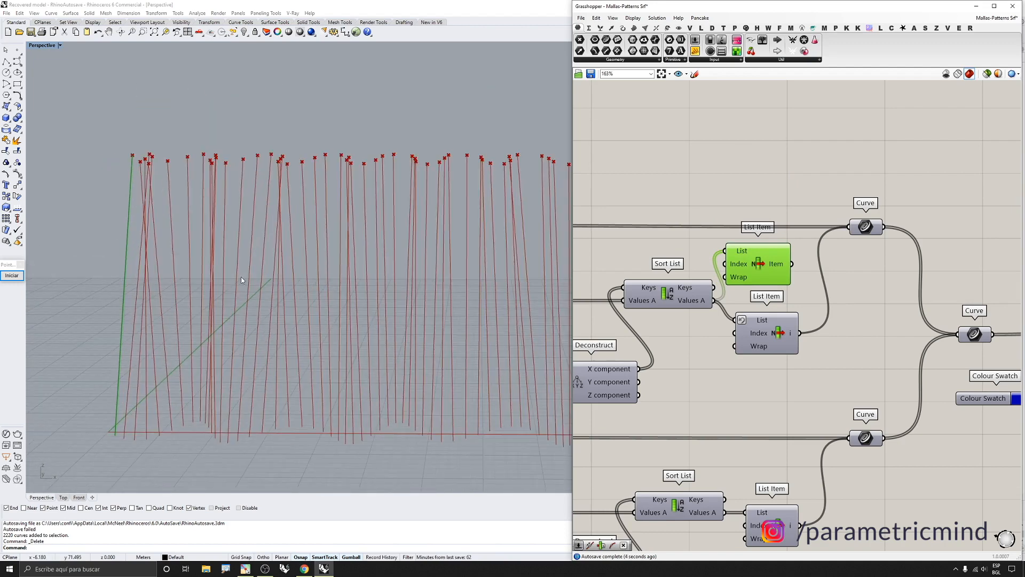
key(Delete)
Turn off the preview of the Join Curves and List Item components in the first isotrim branch
click(765, 333)
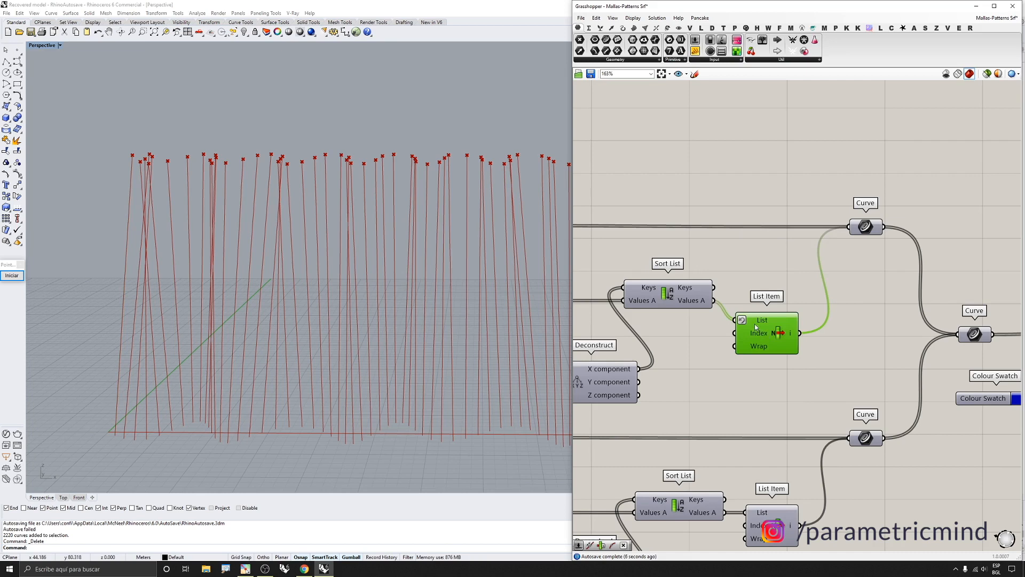
mouse_move(755, 323)
right_click(755, 322)
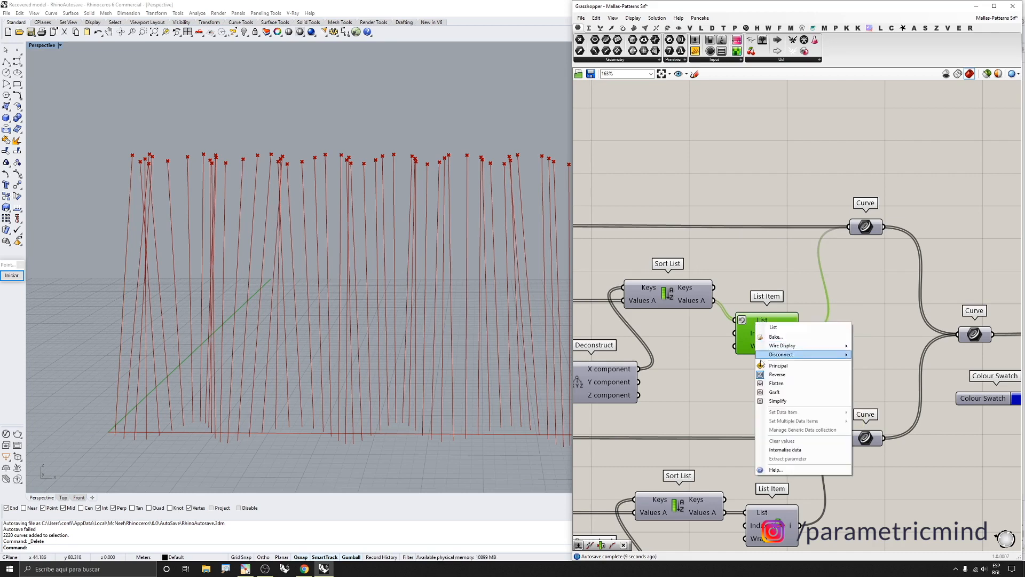
click(766, 273)
click(765, 318)
middle_click(765, 318)
click(742, 302)
scroll(433, 243, down, 12)
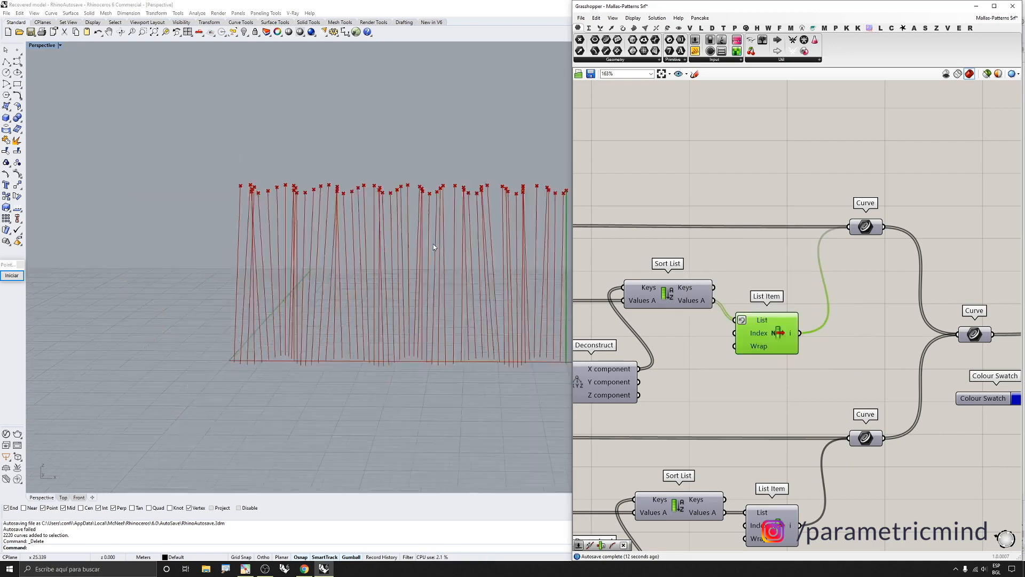
scroll(504, 240, up, 8)
scroll(761, 239, down, 6)
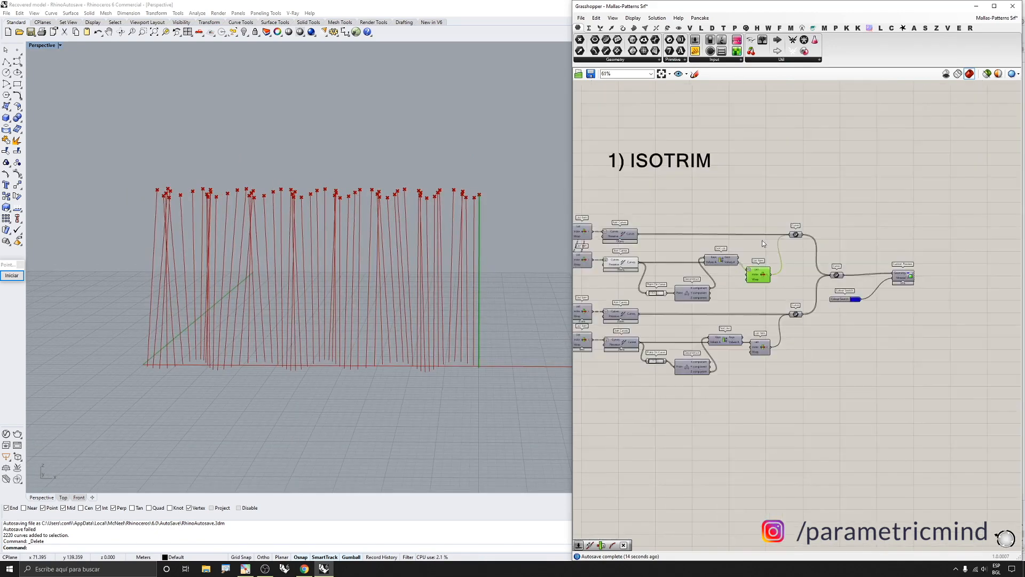
drag(721, 219, 615, 273)
middle_click(649, 276)
click(666, 261)
Turn off the preview of the remaining Curve and point components in the ISOTRIM group
scroll(764, 248, up, 4)
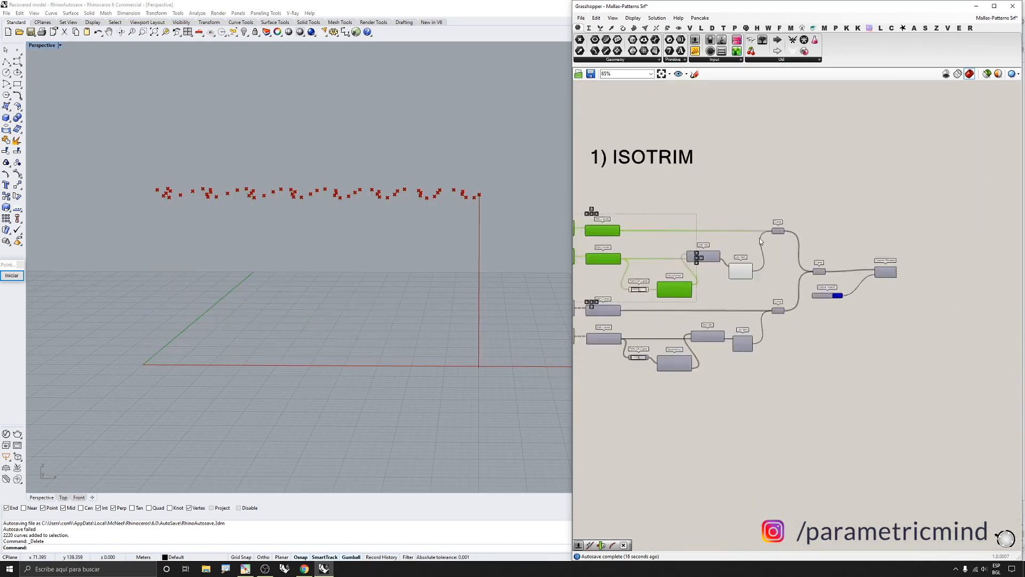
drag(802, 209, 777, 241)
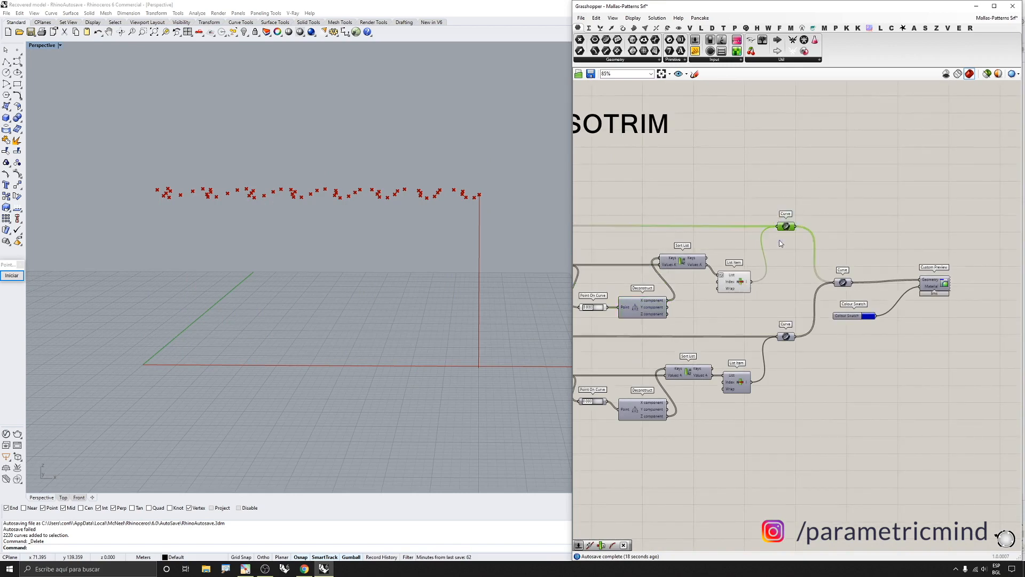
middle_click(777, 241)
click(757, 225)
scroll(787, 234, down, 2)
click(750, 283)
scroll(749, 284, down, 3)
drag(750, 287, 717, 249)
middle_click(721, 246)
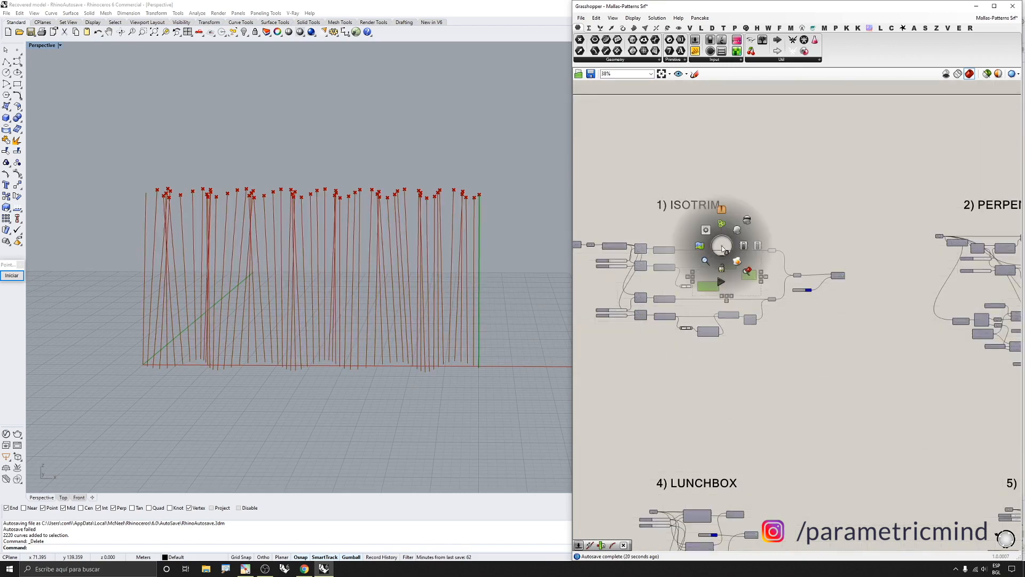
click(744, 226)
scroll(769, 250, down, 2)
click(719, 264)
middle_click(719, 264)
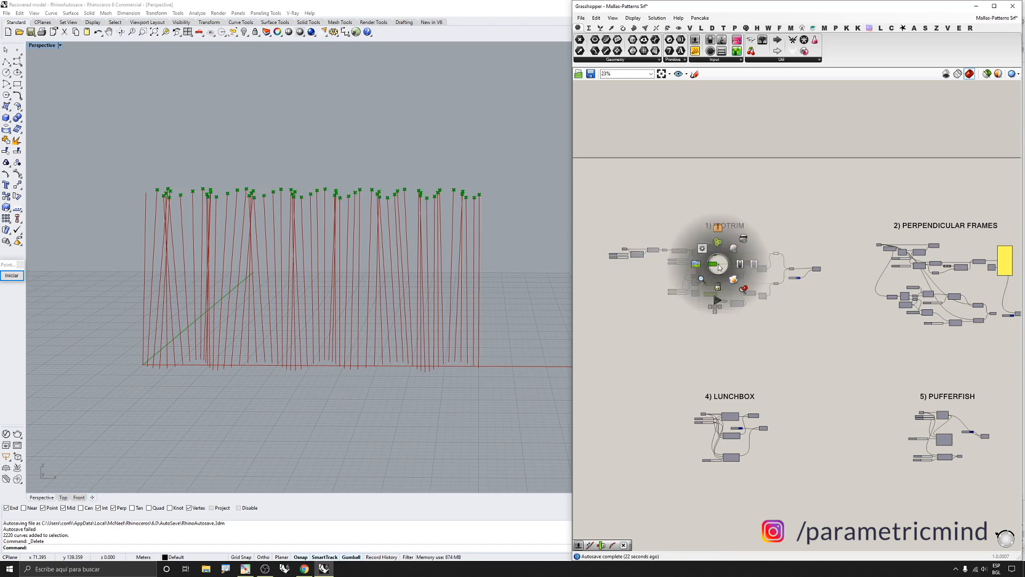
click(743, 239)
scroll(644, 275, up, 2)
right_drag(563, 249, 542, 257)
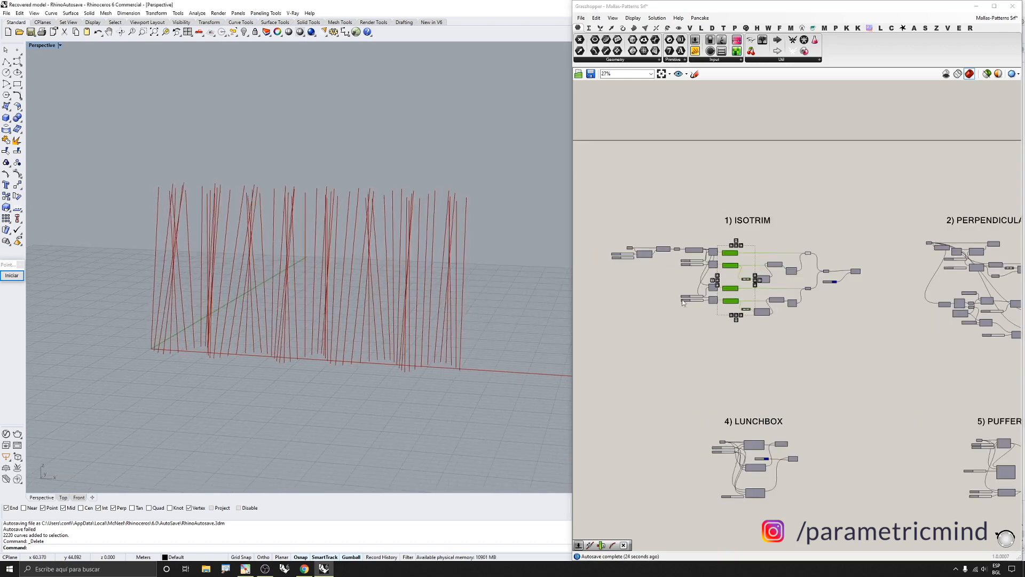
right_drag(277, 233, 297, 224)
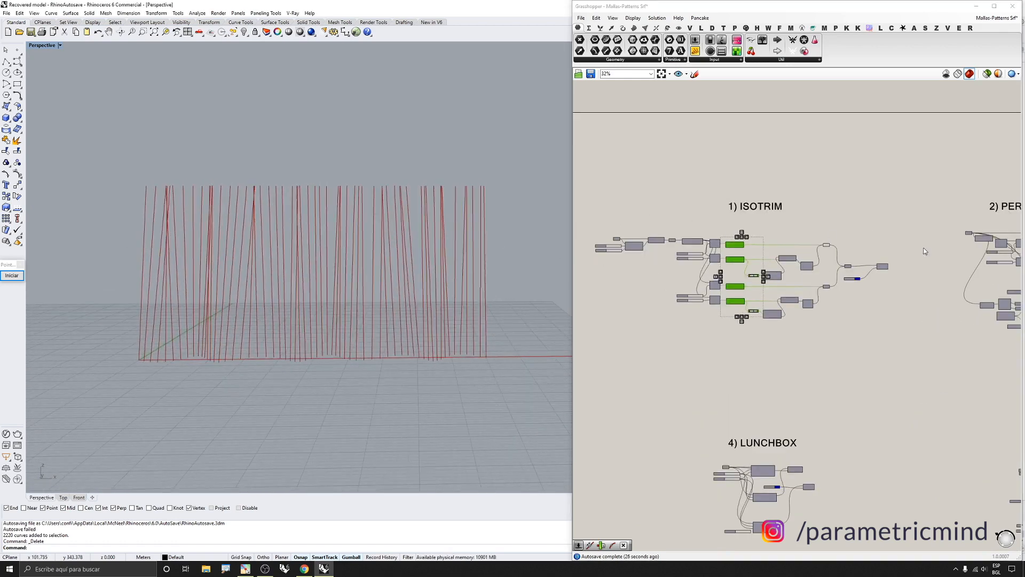
Enable the preview of the merging Curve parameter and the Custom Preview component
scroll(779, 279, up, 4)
scroll(779, 279, up, 1)
click(741, 324)
middle_click(734, 337)
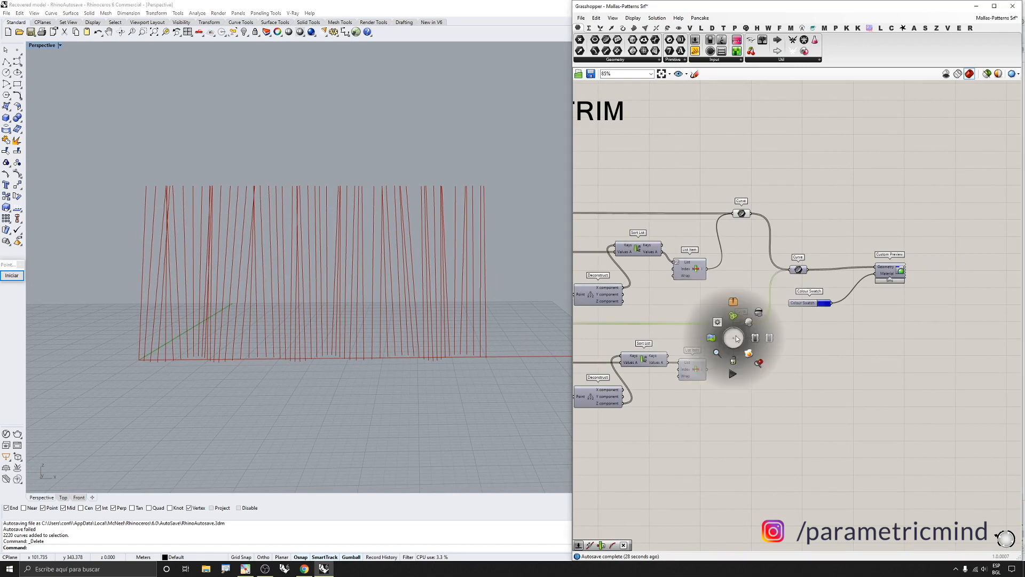
click(750, 323)
scroll(864, 244, up, 2)
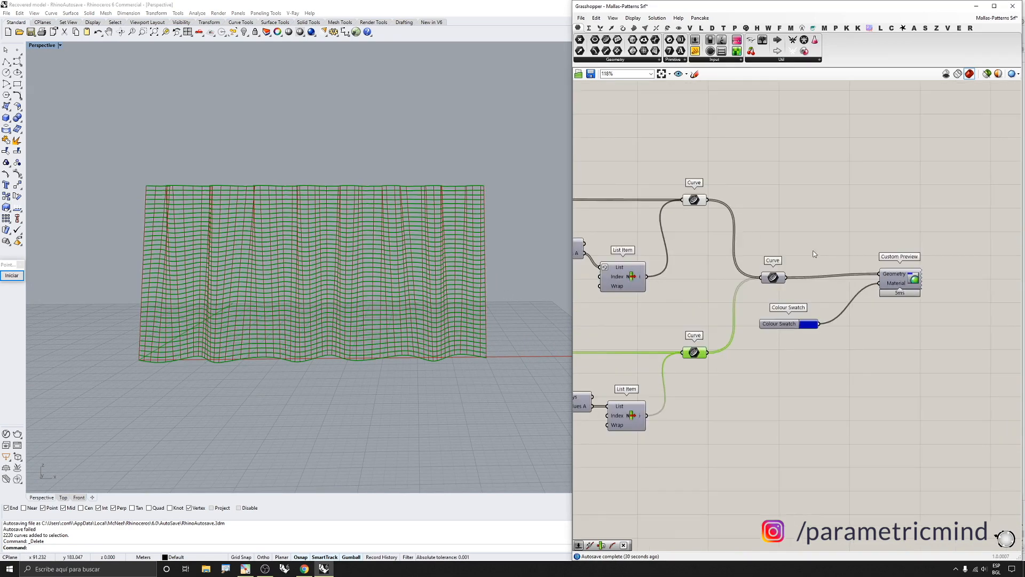
click(772, 279)
middle_click(768, 293)
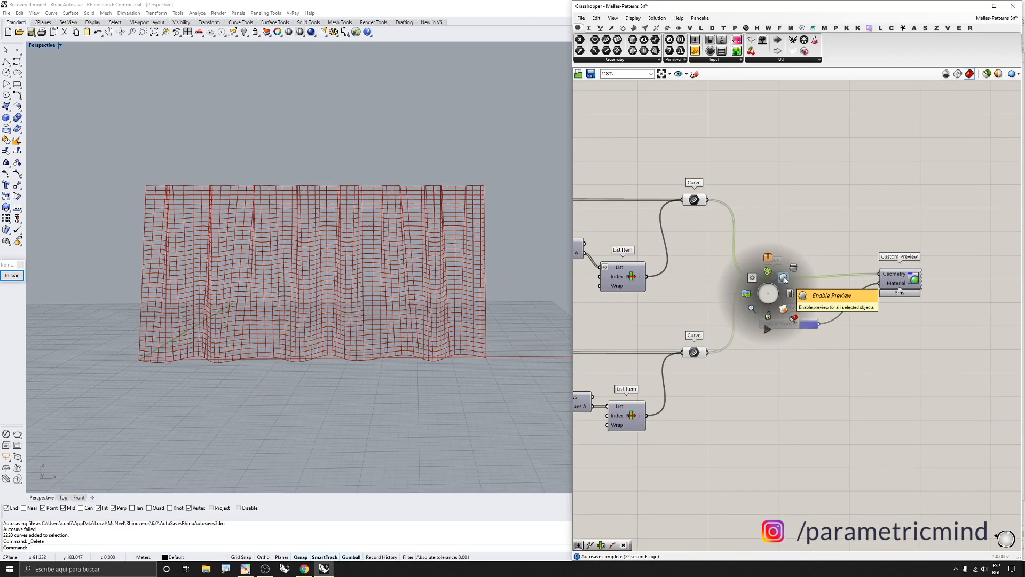
click(901, 286)
middle_click(885, 314)
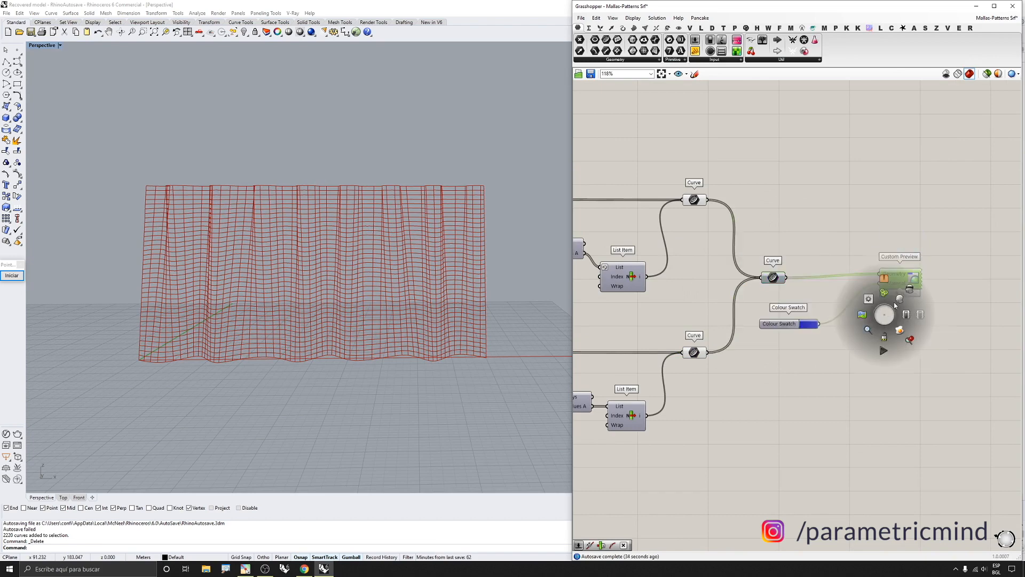
click(900, 297)
Disable the preview of the List Item and Curve components so only the blue custom preview shows
drag(713, 160, 626, 360)
middle_click(664, 367)
click(689, 341)
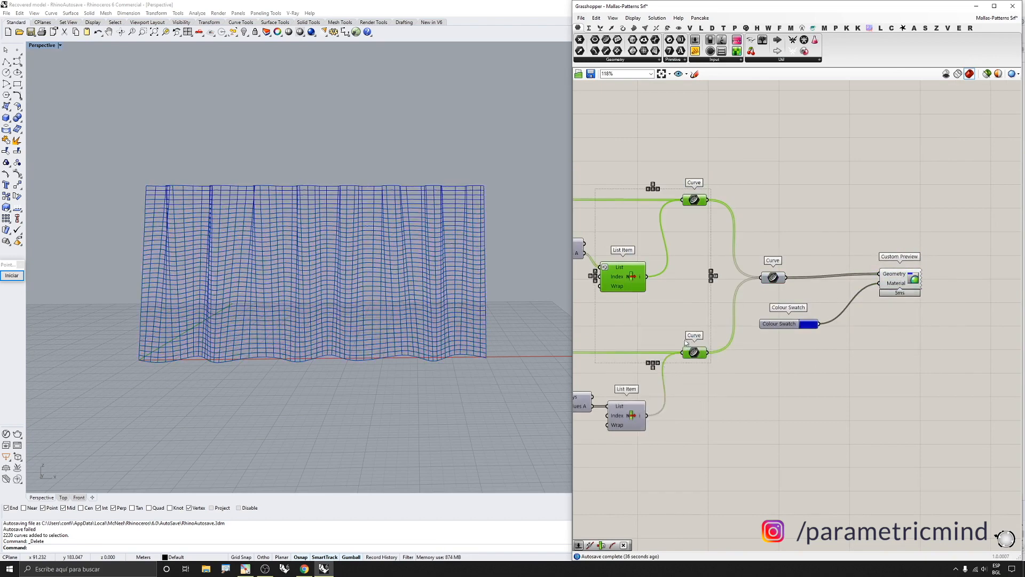
mouse_move(368, 283)
right_down()
mouse_move(394, 284)
mouse_move(381, 282)
right_up()
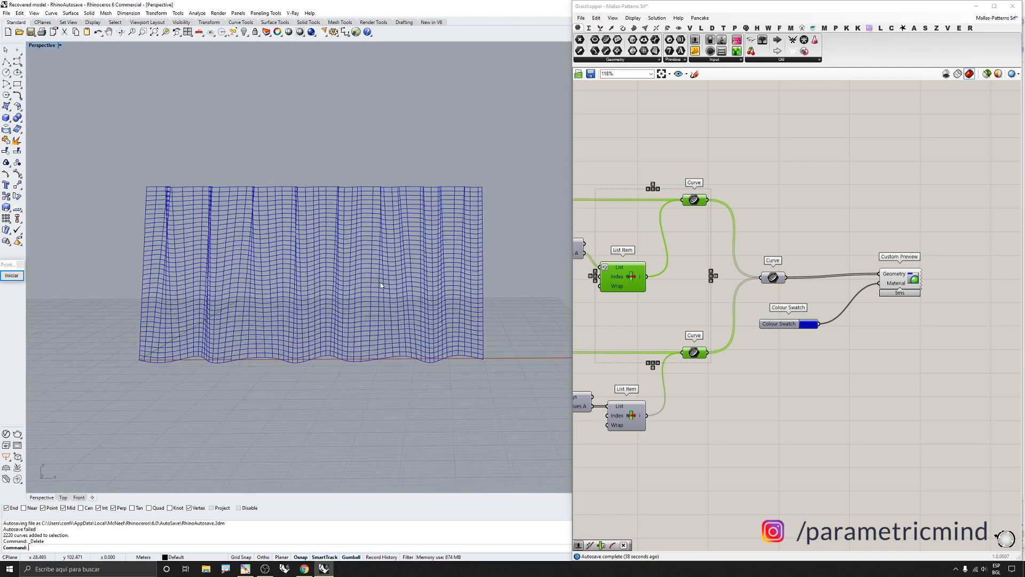
scroll(886, 294, down, 3)
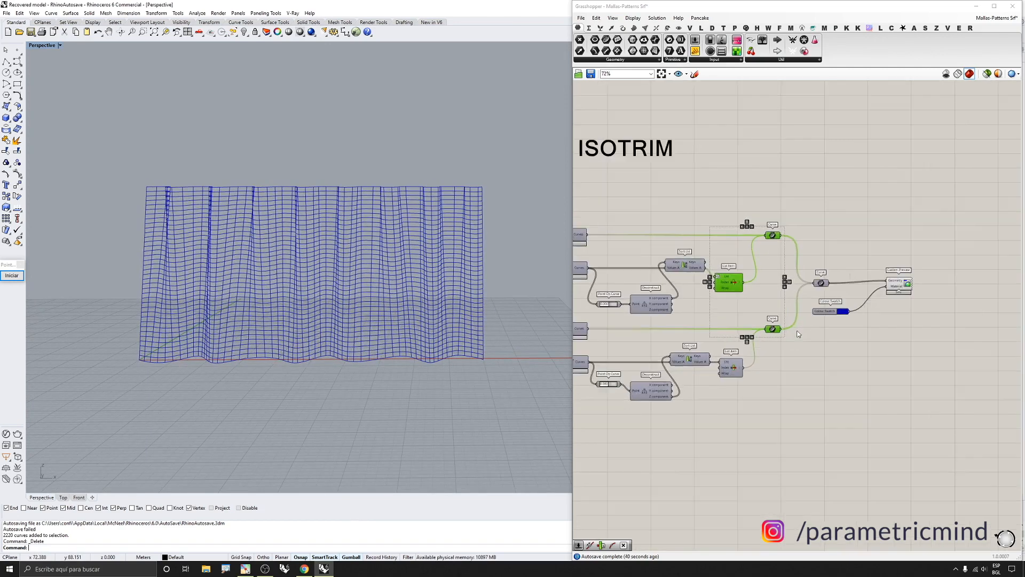
click(756, 311)
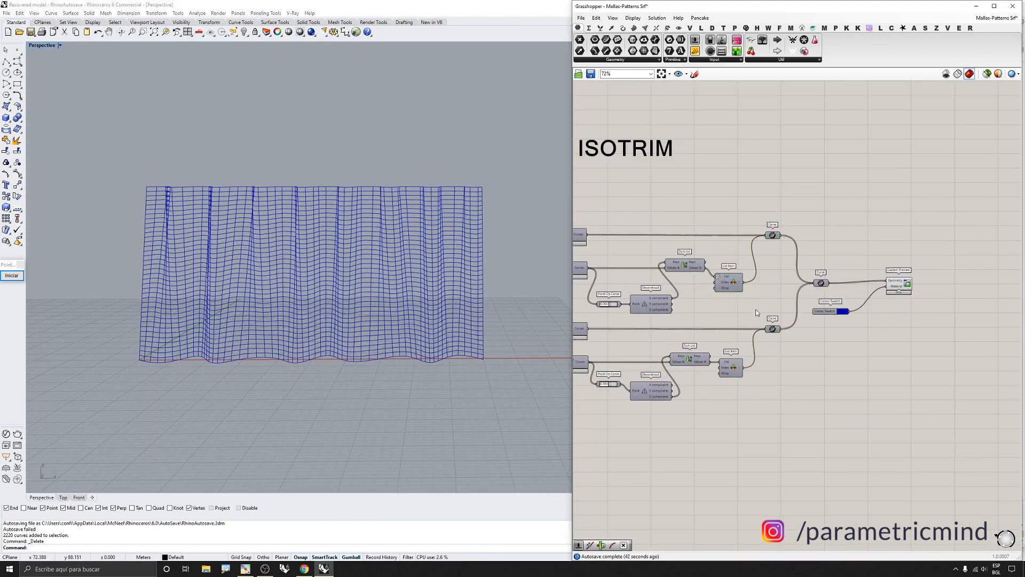
Examine the blue custom-previewed isocurves on the wavy surface from the Front view
scroll(759, 361, up, 2)
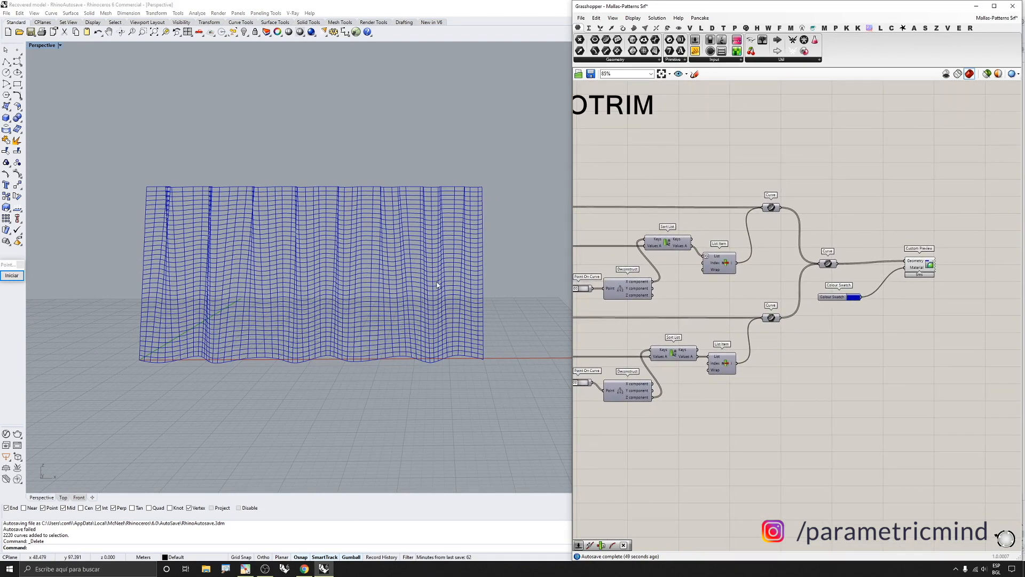
right_drag(436, 284, 448, 281)
click(79, 498)
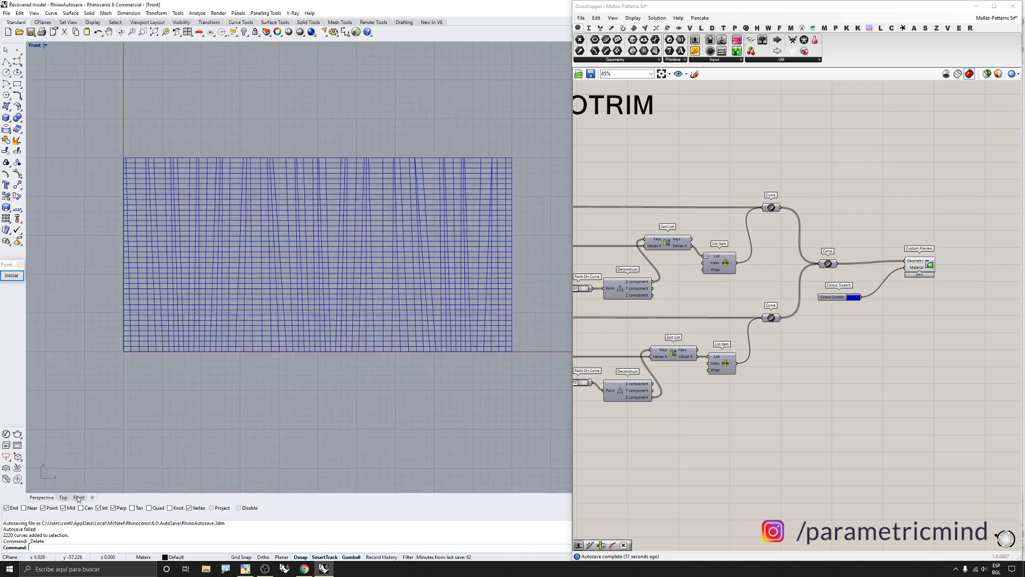
scroll(373, 241, up, 2)
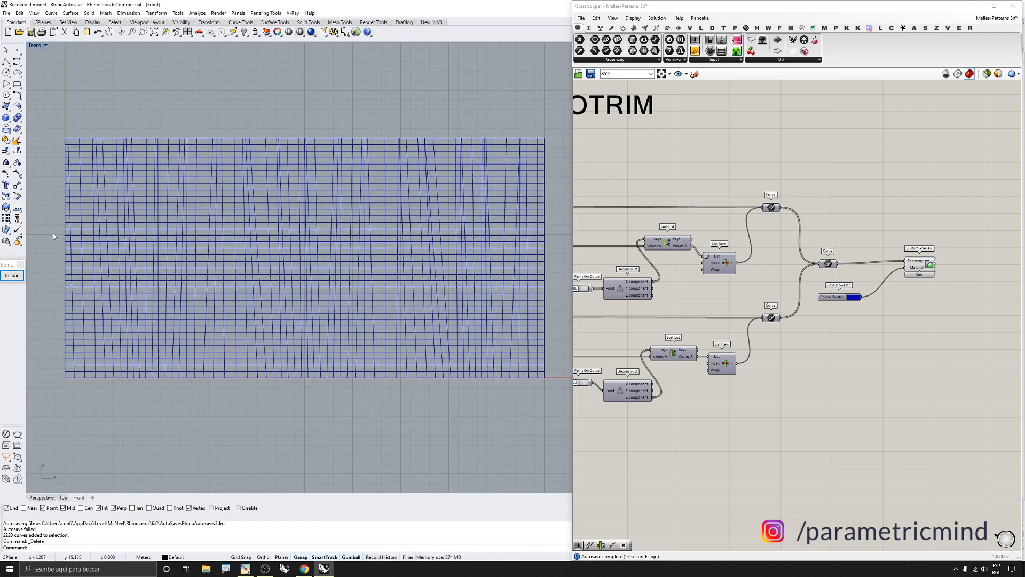
click(12, 275)
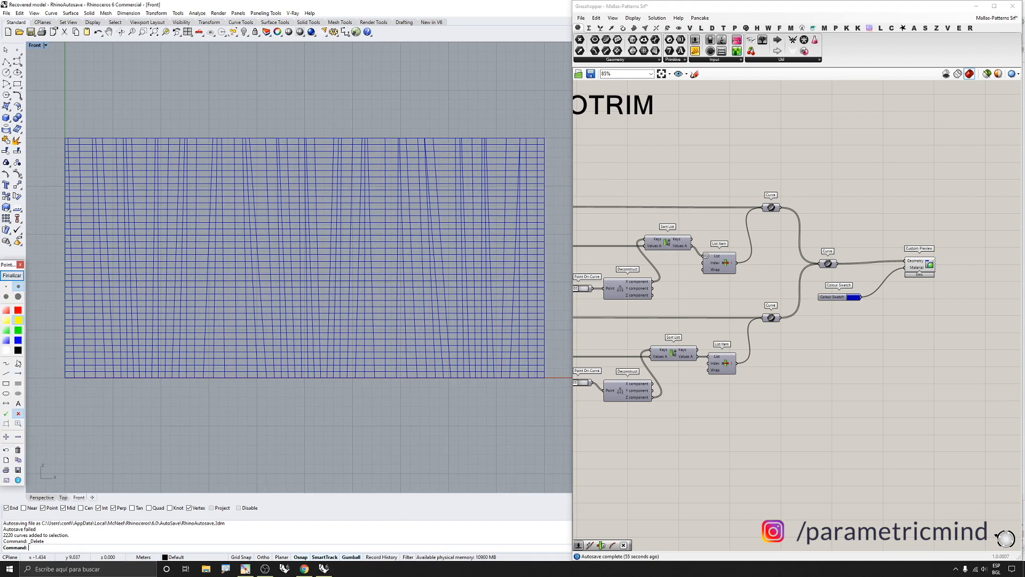
click(6, 372)
drag(314, 139, 320, 367)
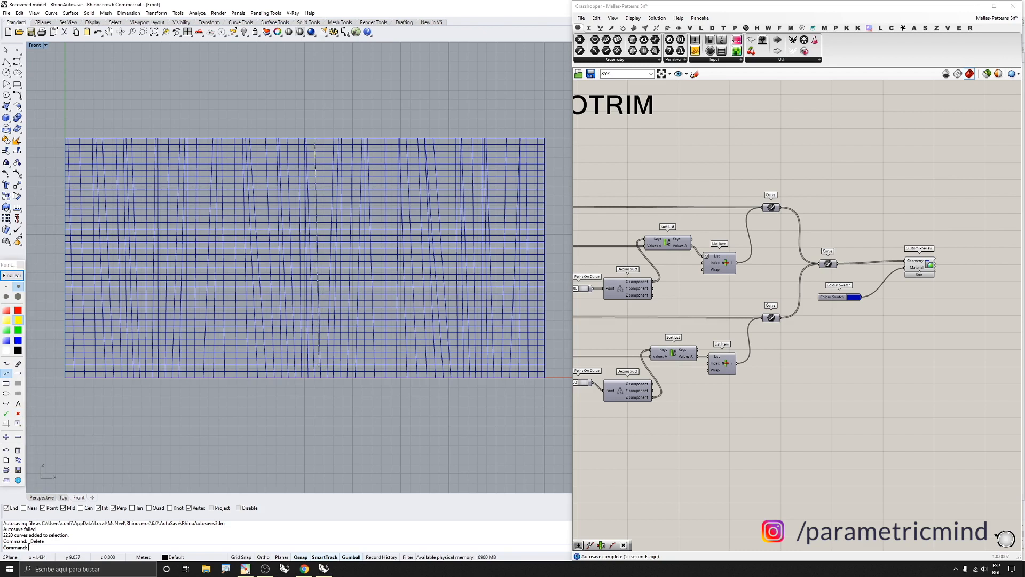
click(11, 275)
Turn off the preview of the final Curve and Custom Preview components in the ISOTRIM group
click(799, 181)
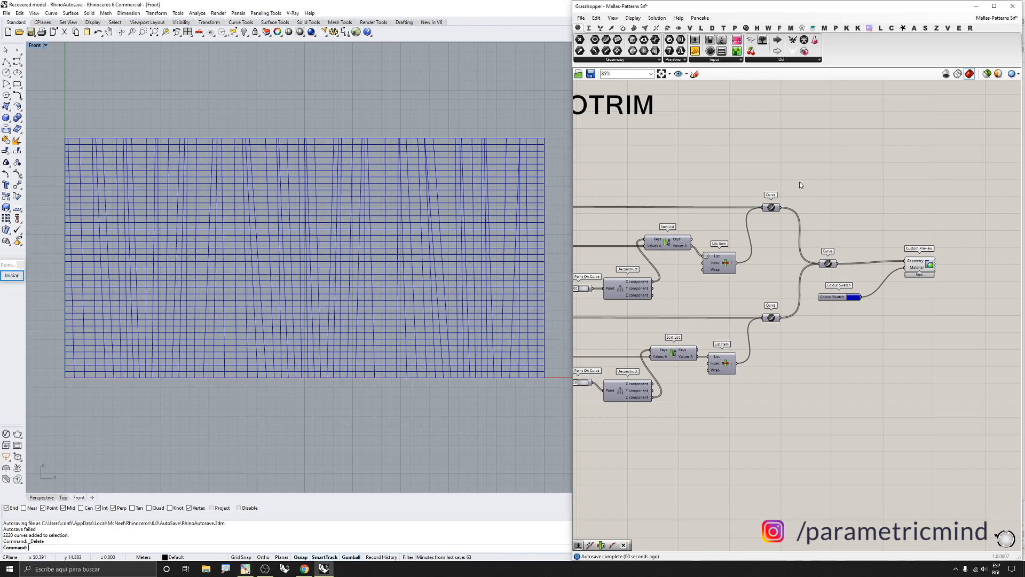
scroll(719, 208, down, 5)
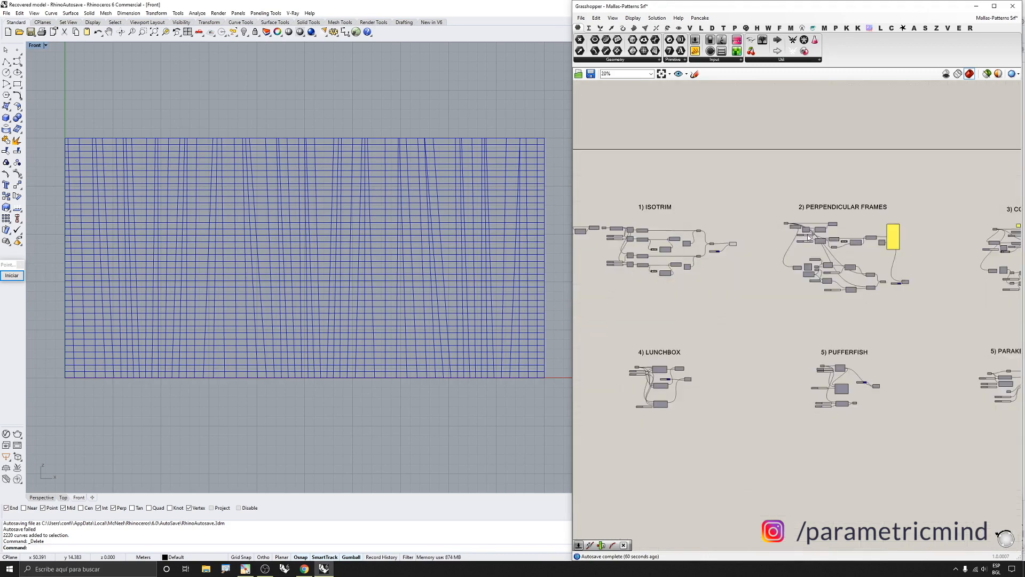
scroll(838, 213, up, 5)
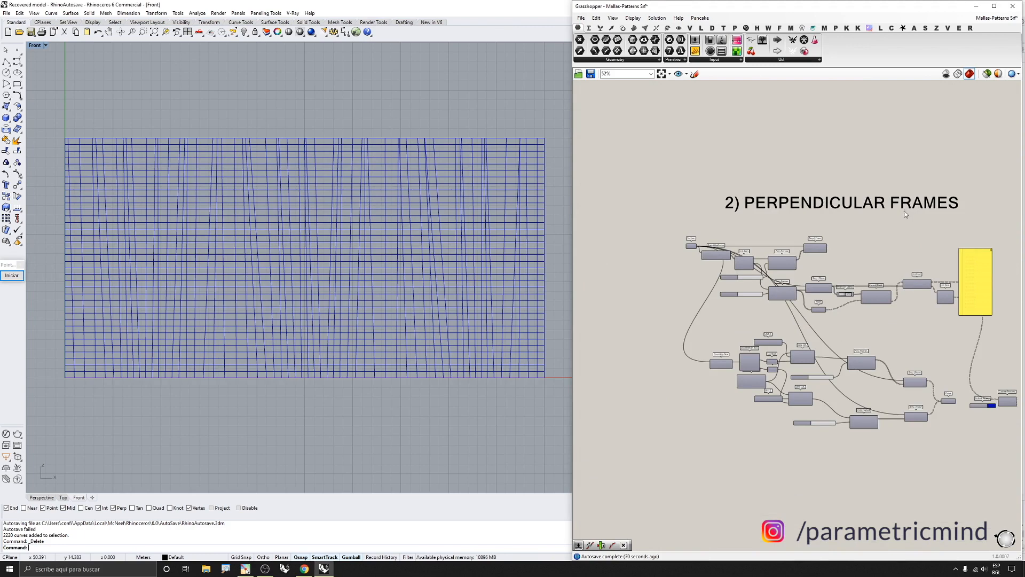
scroll(905, 213, up, 2)
scroll(443, 160, down, 3)
drag(461, 122, 89, 340)
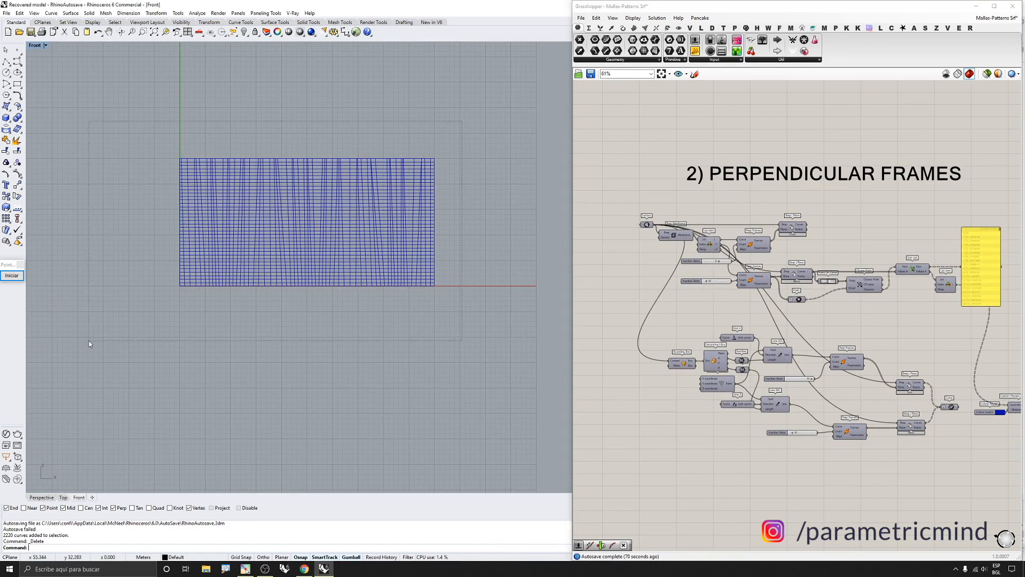
scroll(811, 264, down, 6)
drag(698, 256, 654, 296)
middle_click(664, 311)
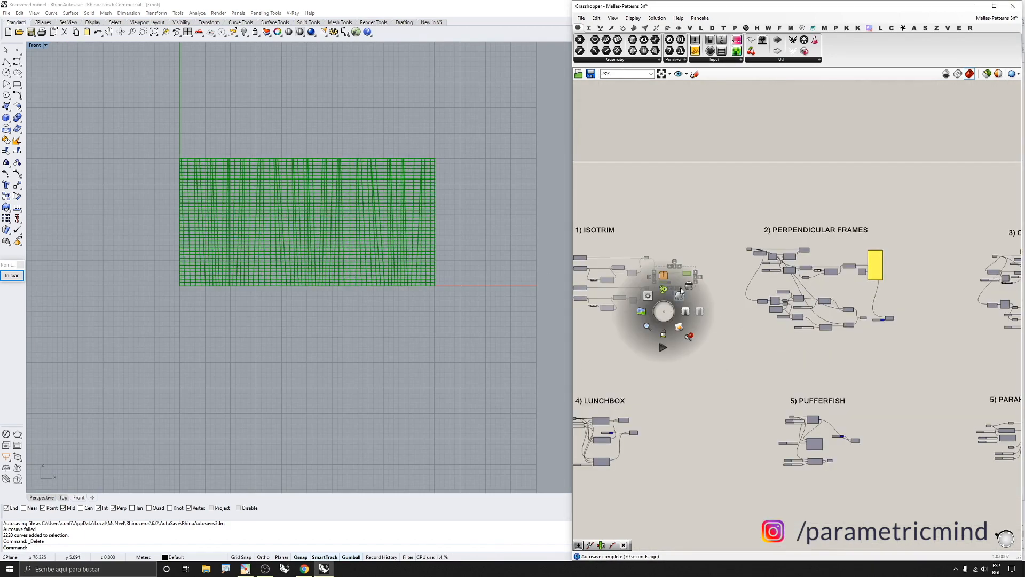
click(681, 291)
Enable the preview of the Surface parameter at the start of the Perpendicular Frames group
scroll(811, 262, down, 5)
scroll(786, 262, up, 9)
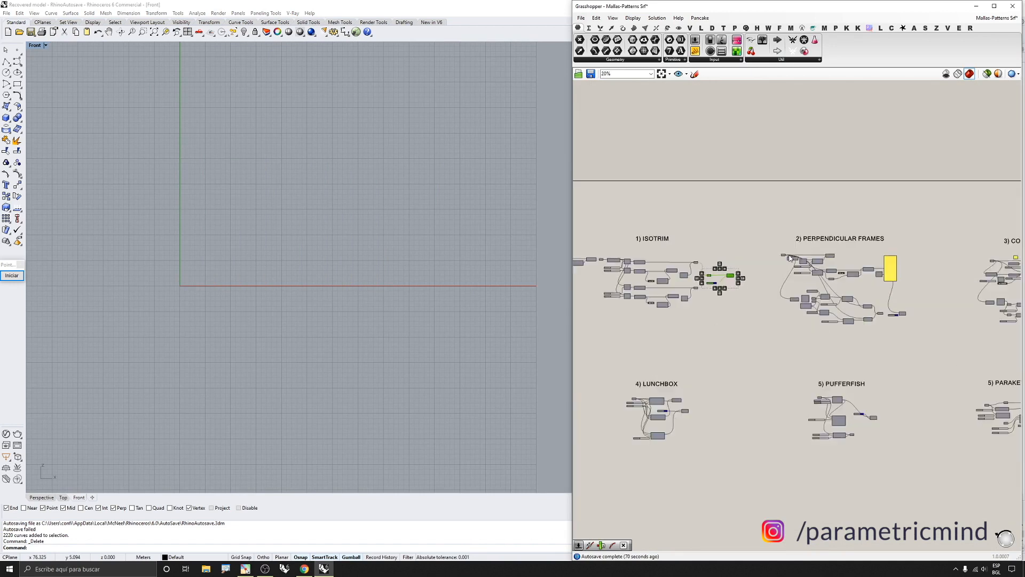
drag(777, 244, 736, 287)
middle_click(743, 291)
click(758, 275)
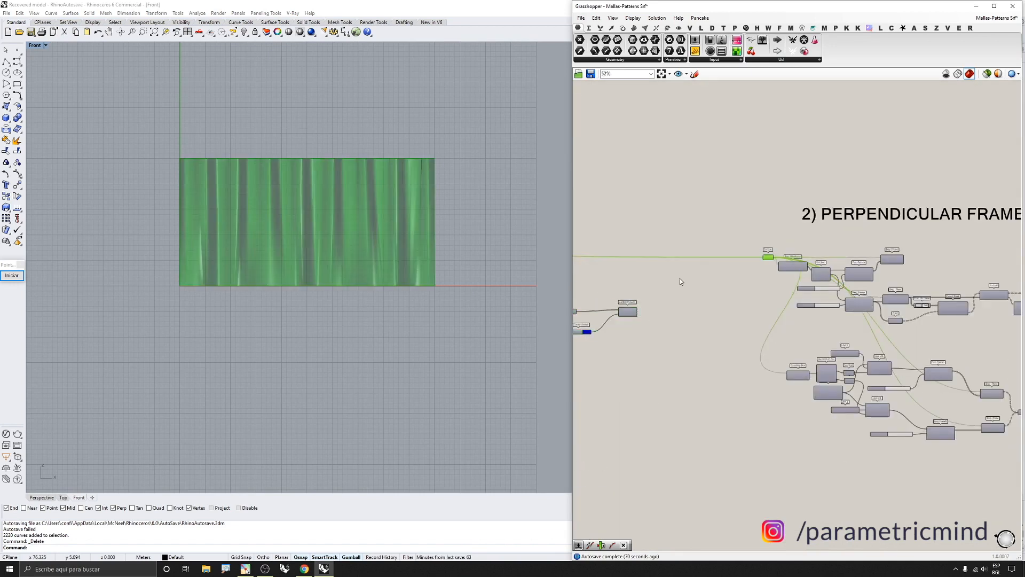
Examine the surface in the Perspective view and the components of the Perpendicular Frames definition
click(34, 498)
right_drag(224, 351, 347, 338)
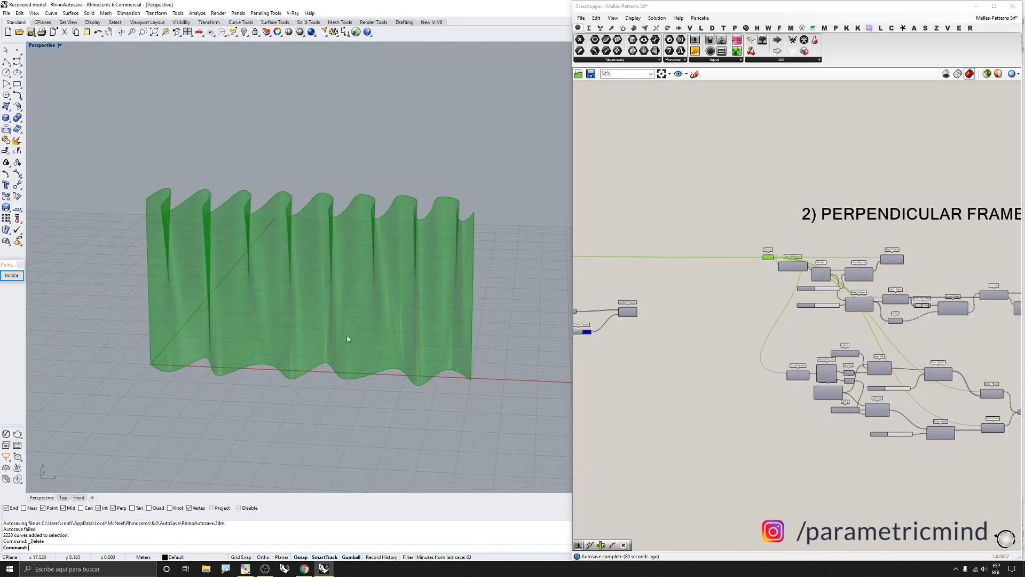
scroll(807, 291, down, 2)
scroll(826, 225, up, 4)
click(820, 222)
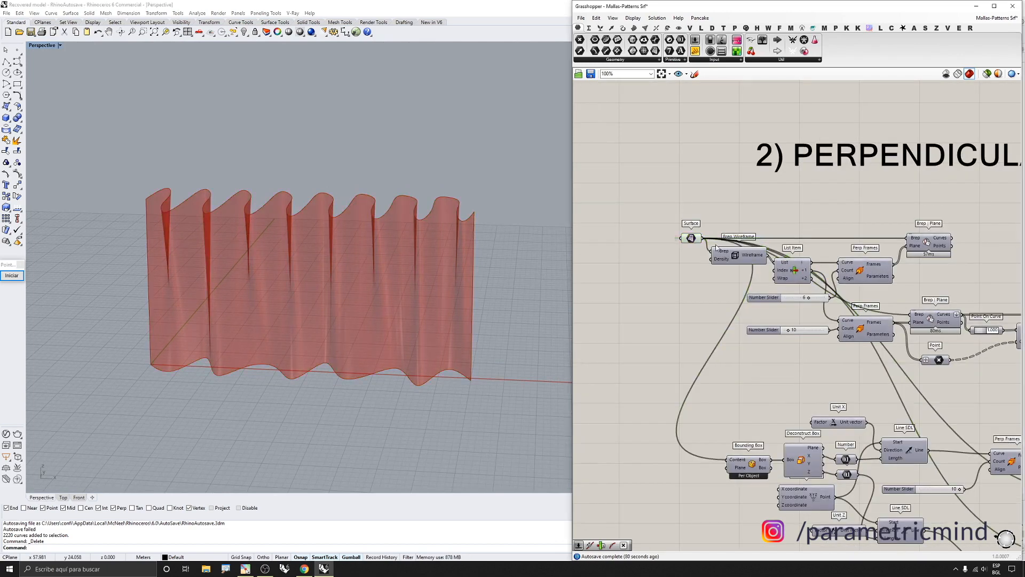
scroll(841, 254, up, 2)
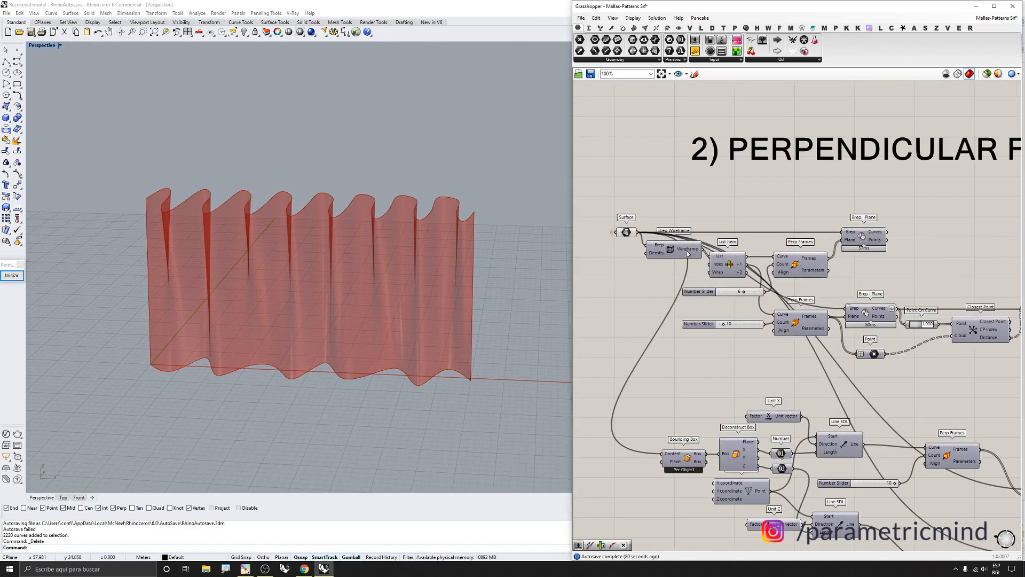
scroll(694, 238, down, 3)
scroll(700, 233, up, 2)
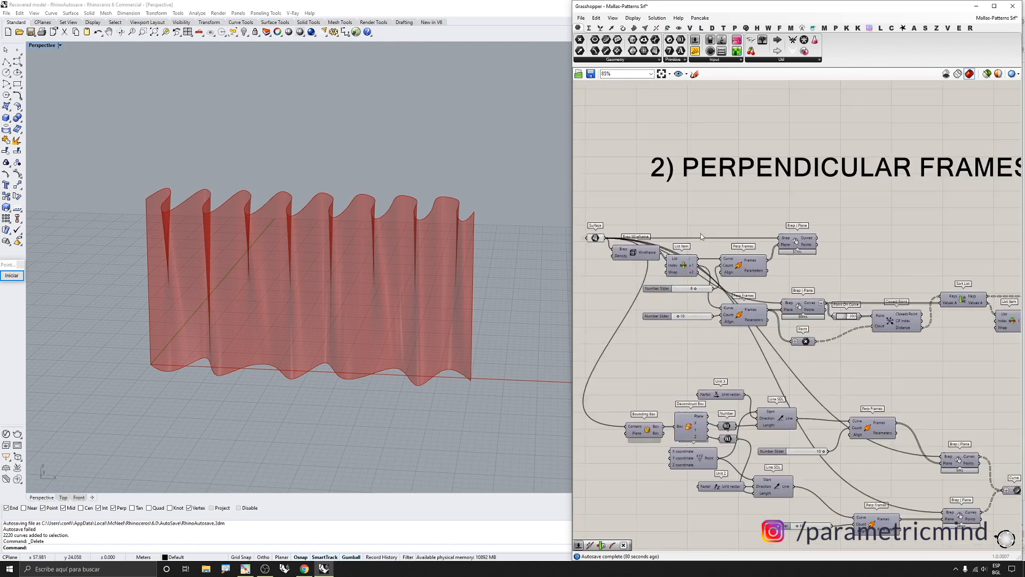
scroll(697, 246, down, 1)
scroll(696, 246, up, 3)
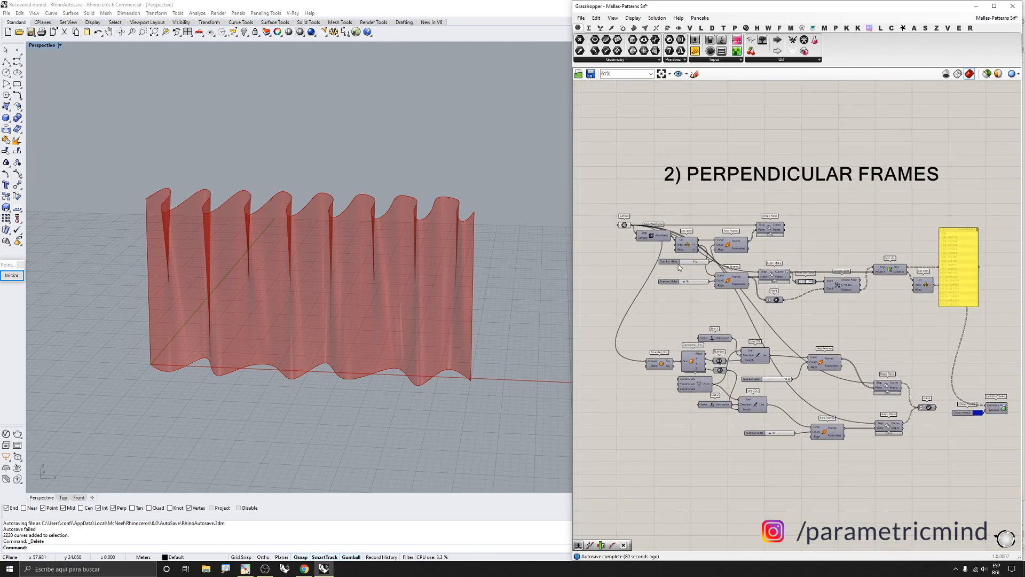
Enable the preview of the Brep Wireframe component
click(654, 232)
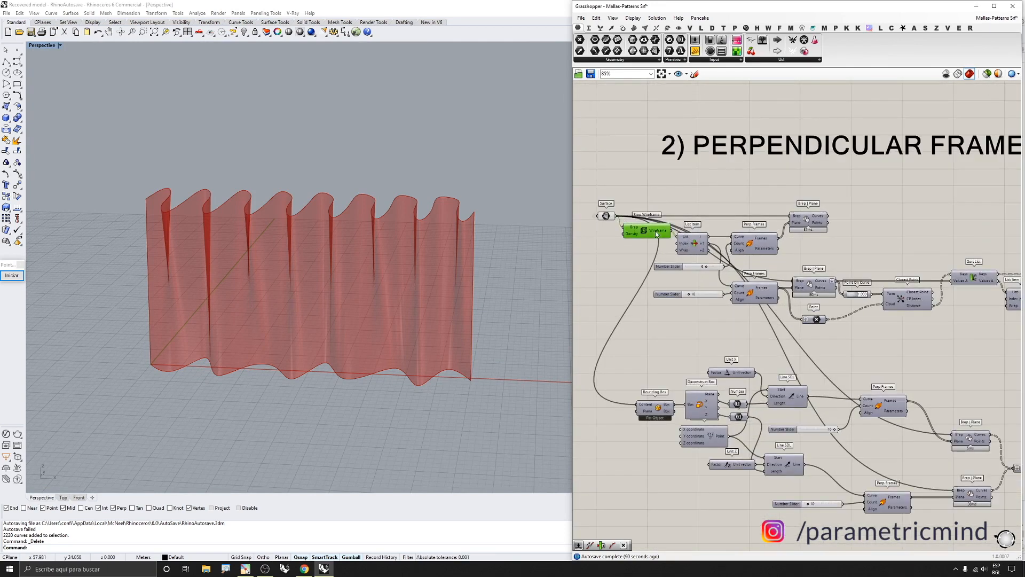
middle_click(655, 232)
click(673, 216)
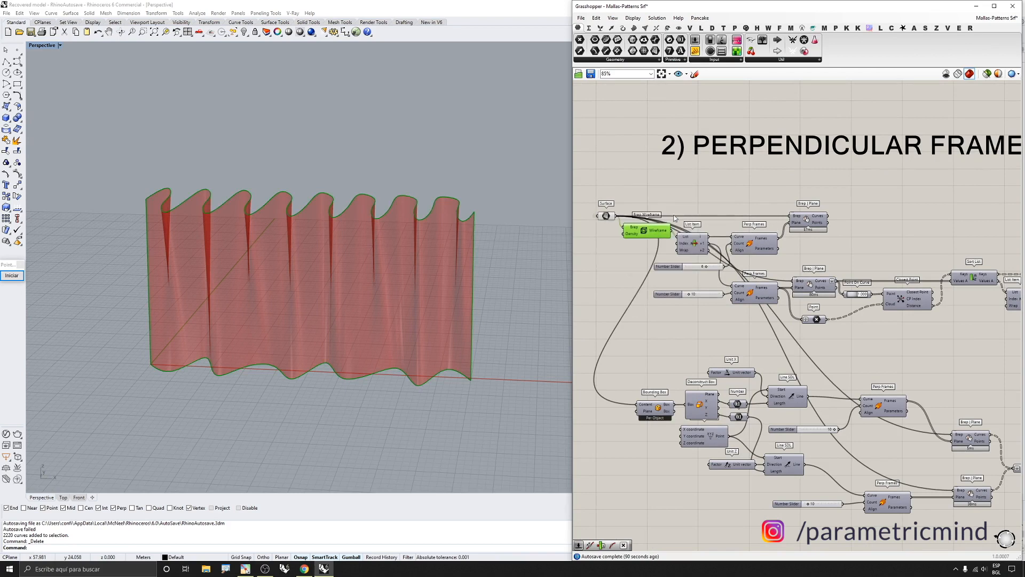
Turn off the Surface parameter's preview while keeping the Brep Wireframe preview on
drag(626, 193, 595, 243)
middle_click(597, 242)
click(614, 225)
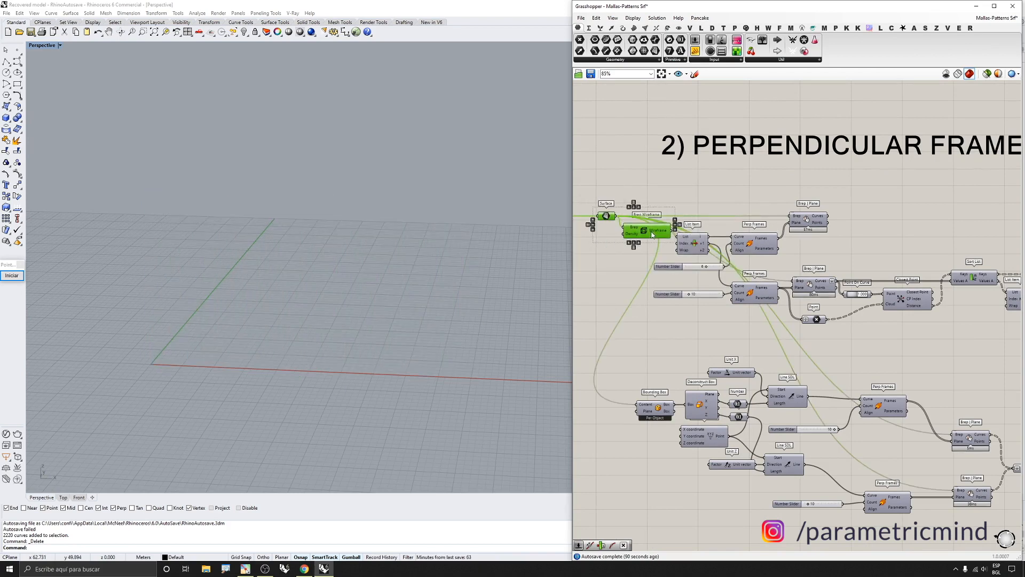
click(653, 234)
scroll(650, 232, up, 3)
middle_click(651, 230)
click(671, 214)
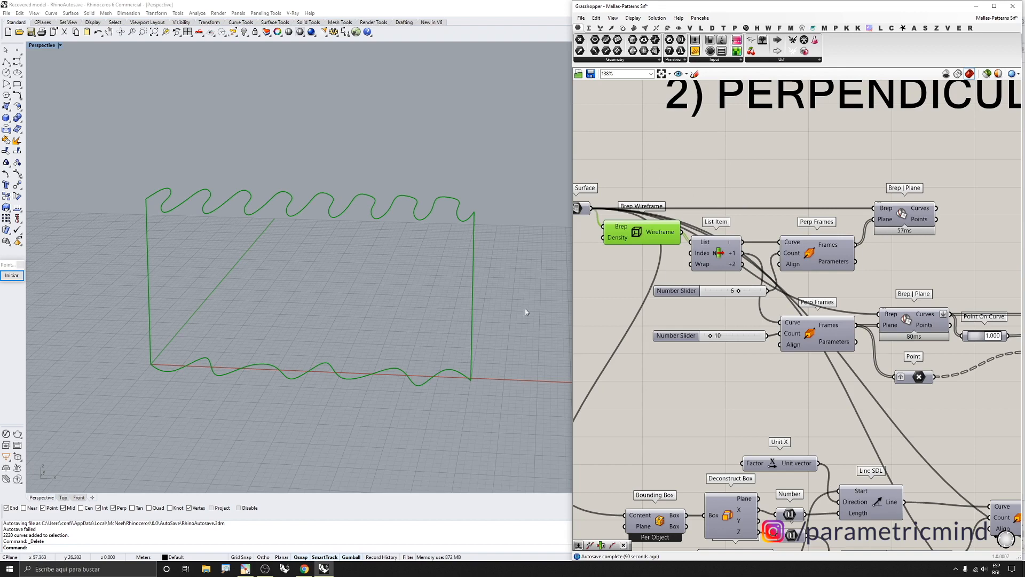
Enable the preview of the second Perp Frames component, whose frames lie along the top edge curve
right_drag(525, 313, 477, 273)
scroll(696, 262, up, 1)
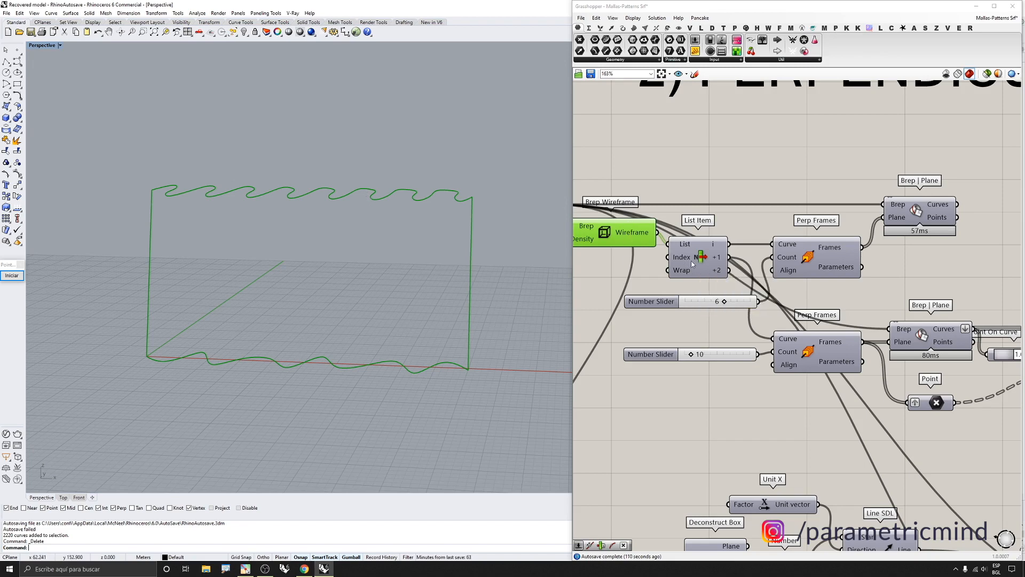
click(802, 262)
middle_click(803, 259)
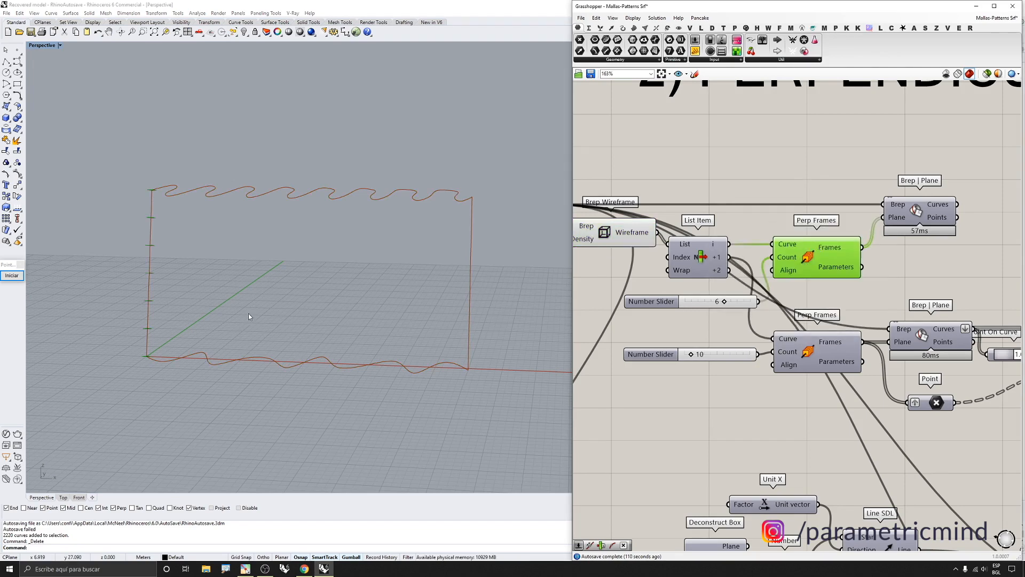
scroll(248, 317, up, 3)
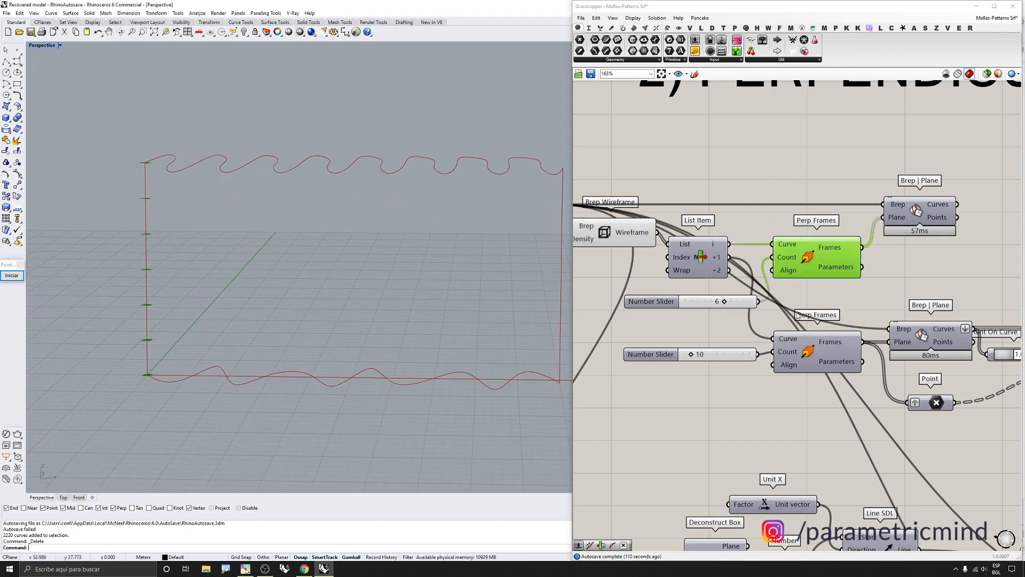
click(815, 350)
middle_click(815, 350)
click(830, 335)
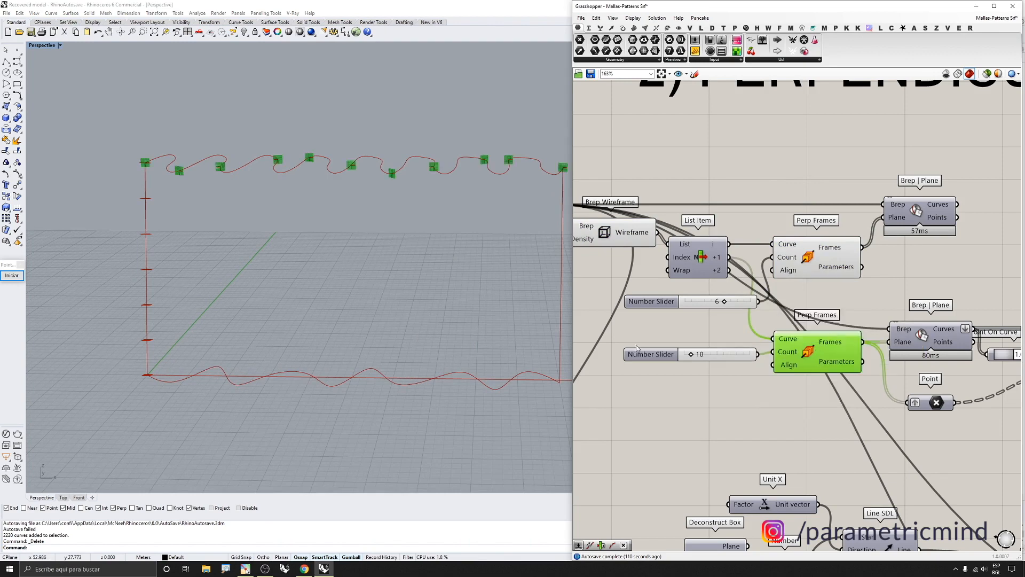
right_drag(309, 325, 206, 291)
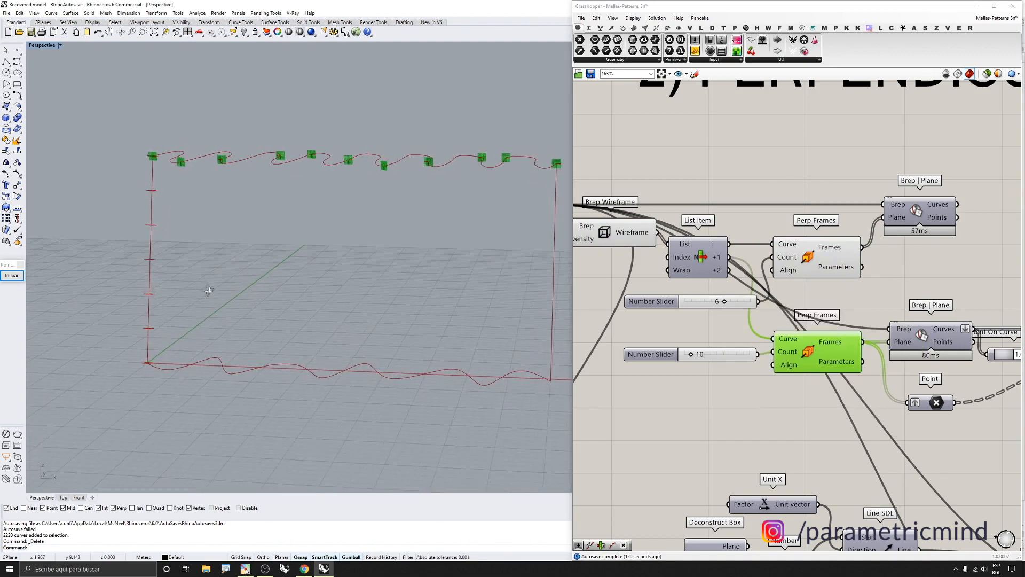
click(19, 277)
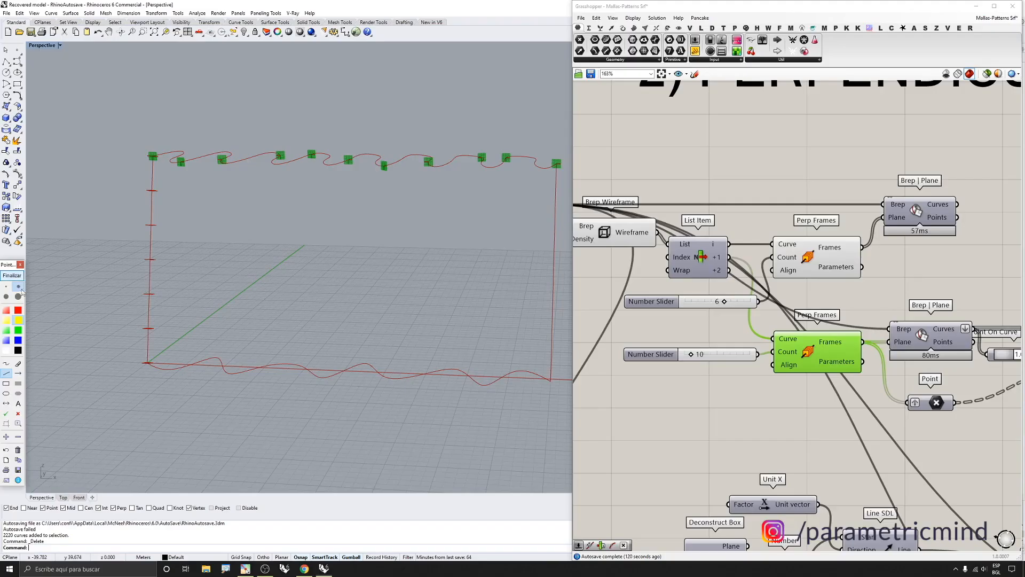
click(21, 414)
click(153, 192)
click(150, 223)
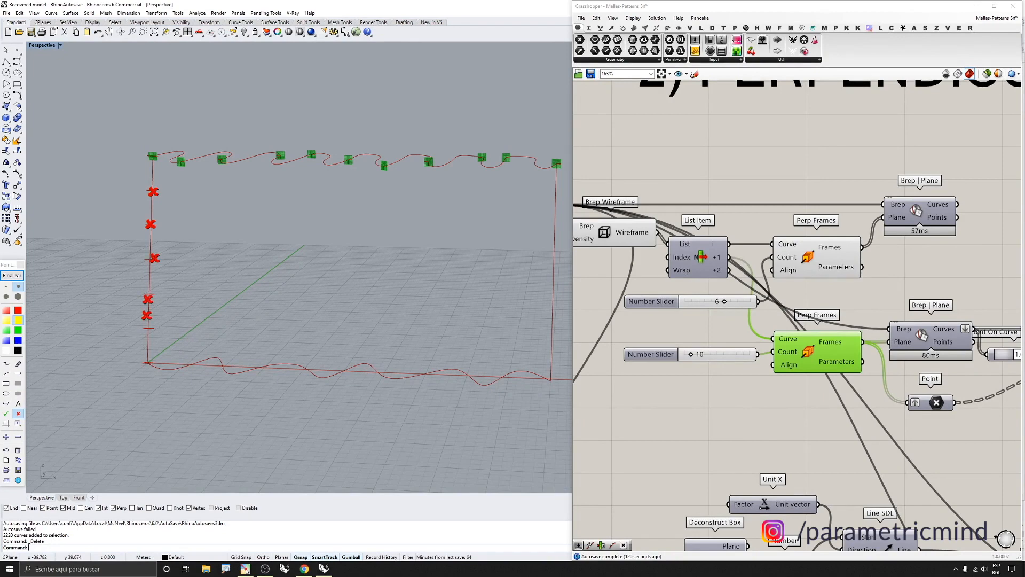
click(16, 276)
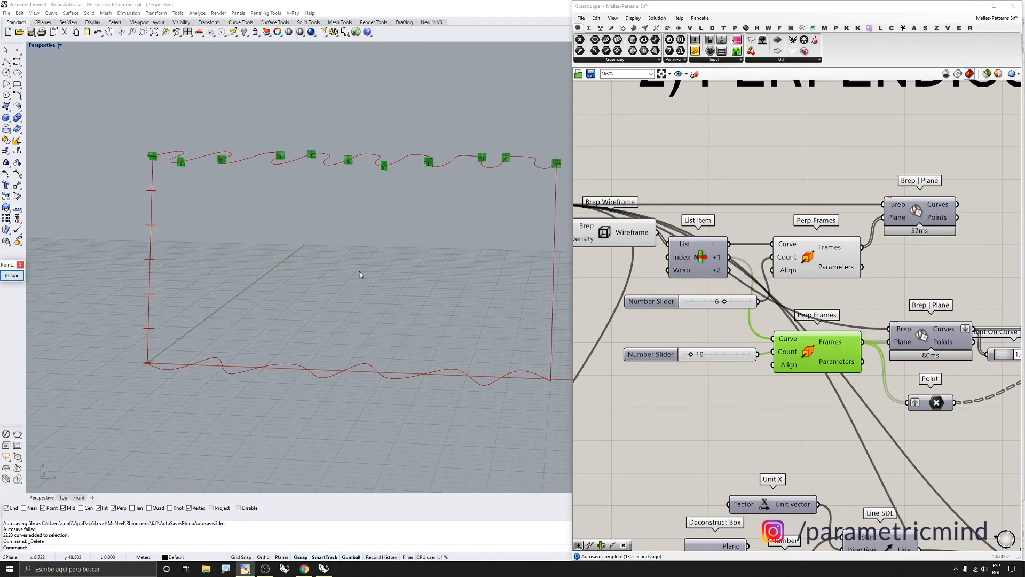
Enable the preview of the first Brep | Plane component to show the surface sections at the frames
right_drag(914, 216, 866, 217)
middle_click(866, 214)
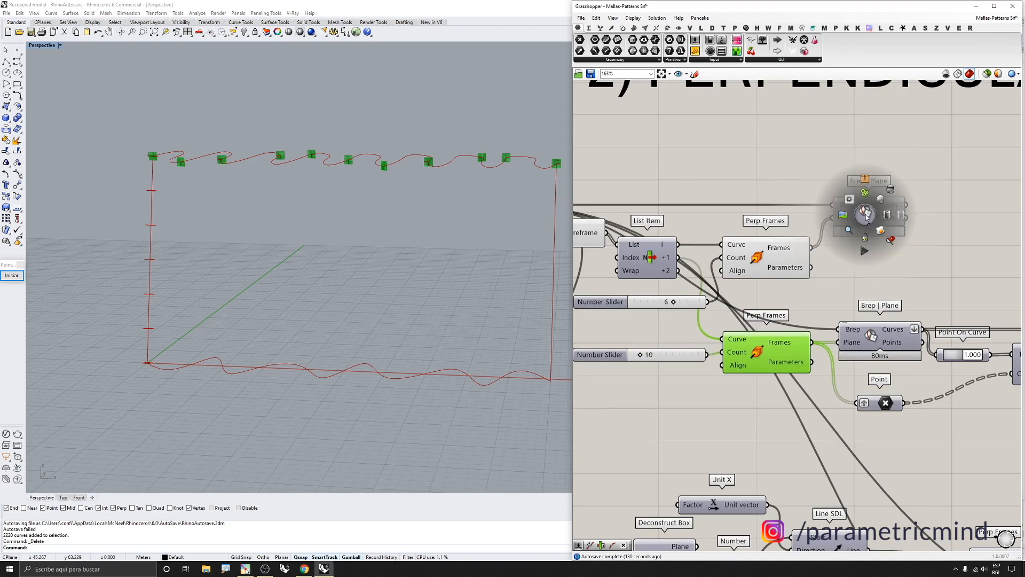
click(880, 198)
middle_click(888, 212)
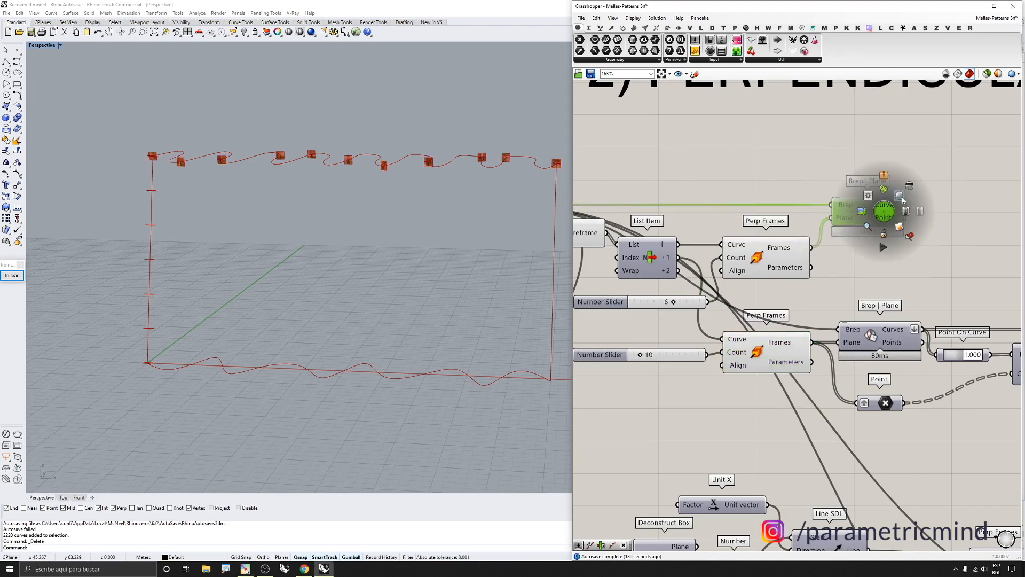
click(902, 197)
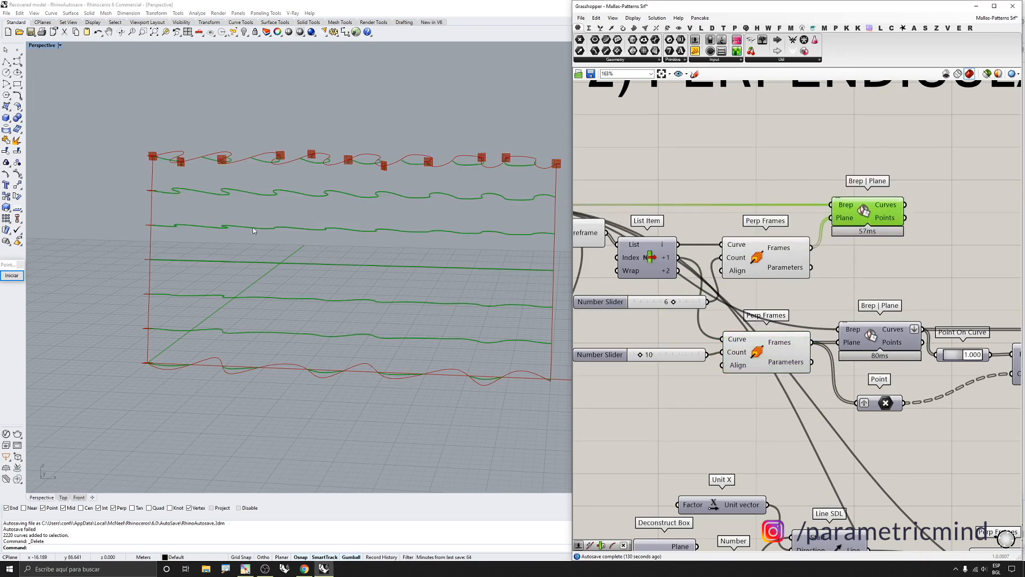
mouse_move(278, 221)
right_down()
mouse_move(244, 220)
mouse_move(247, 246)
mouse_move(285, 248)
mouse_move(268, 223)
right_up()
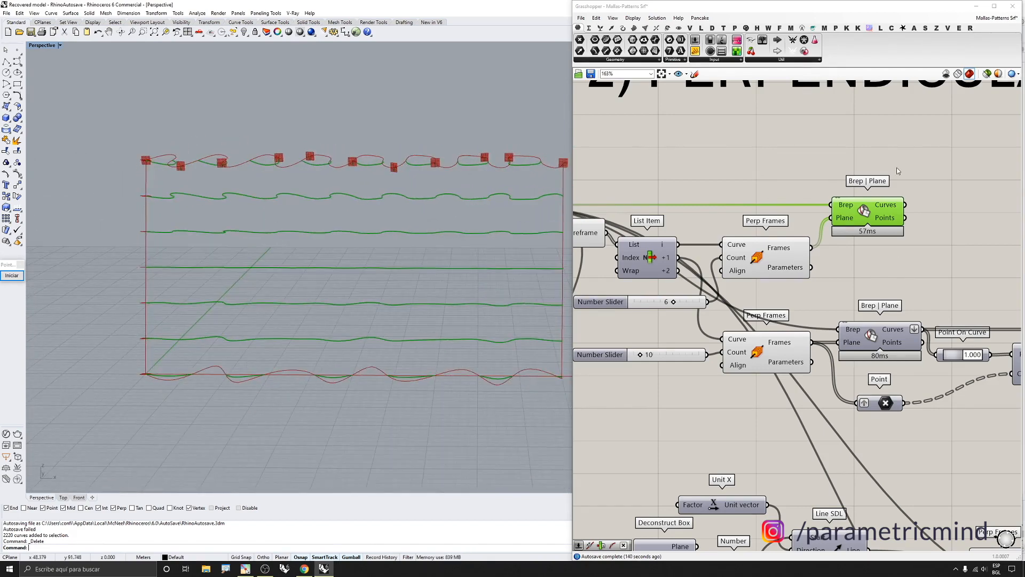
Turn off the preview of the first Perp Frames and Brep | Plane components
drag(904, 161, 754, 270)
middle_click(752, 273)
click(777, 247)
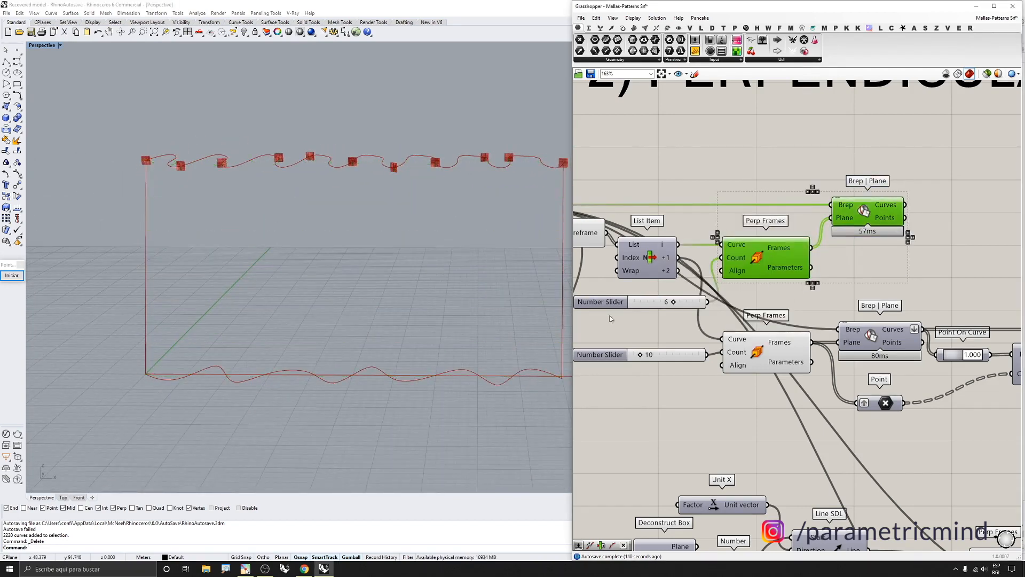
mouse_move(376, 229)
right_down()
mouse_move(291, 229)
mouse_move(303, 243)
mouse_move(307, 213)
mouse_move(424, 220)
right_up()
scroll(300, 261, up, 3)
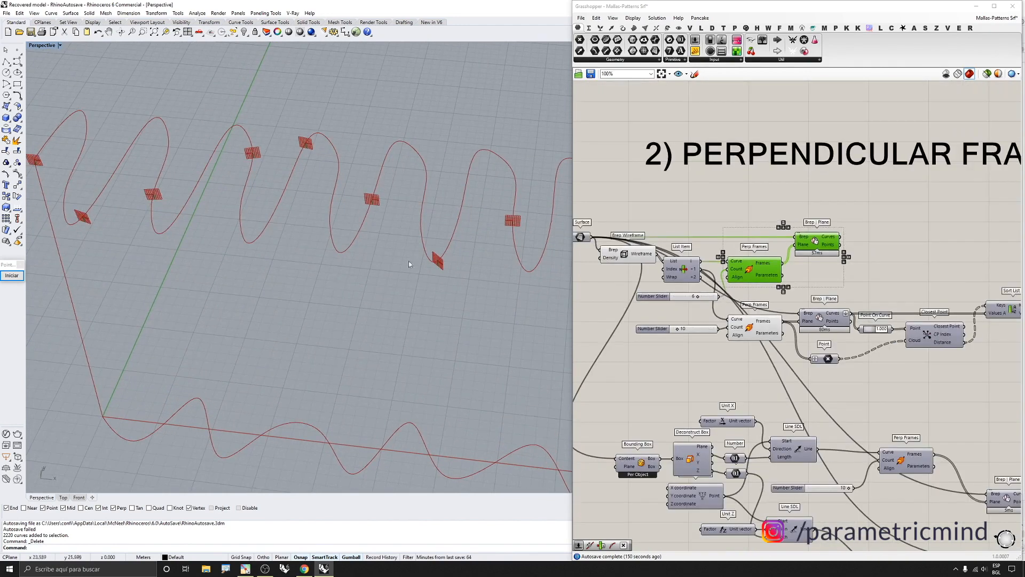
Enable the preview of the second Brep | Plane component to show its section curves
right_drag(408, 260, 410, 243)
click(820, 318)
middle_click(819, 318)
click(840, 312)
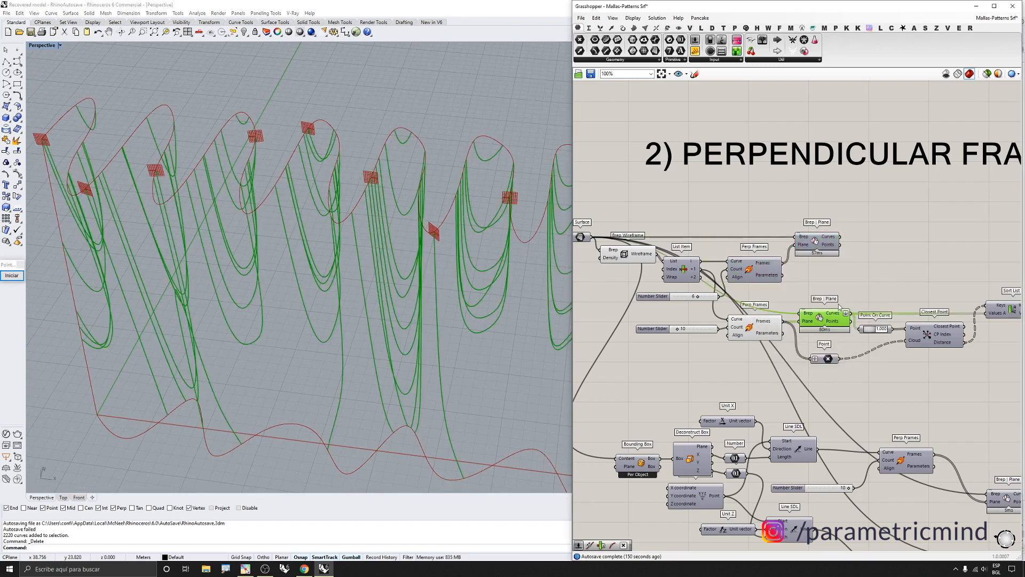
Turn off the Brep Wireframe component's preview so only the section curves remain visible
scroll(769, 332, up, 1)
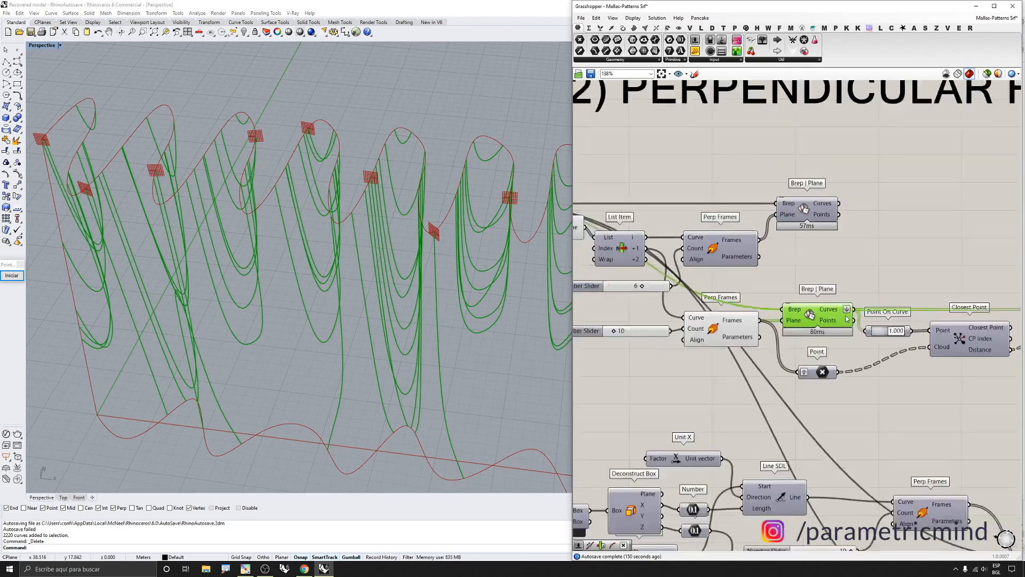
mouse_move(773, 320)
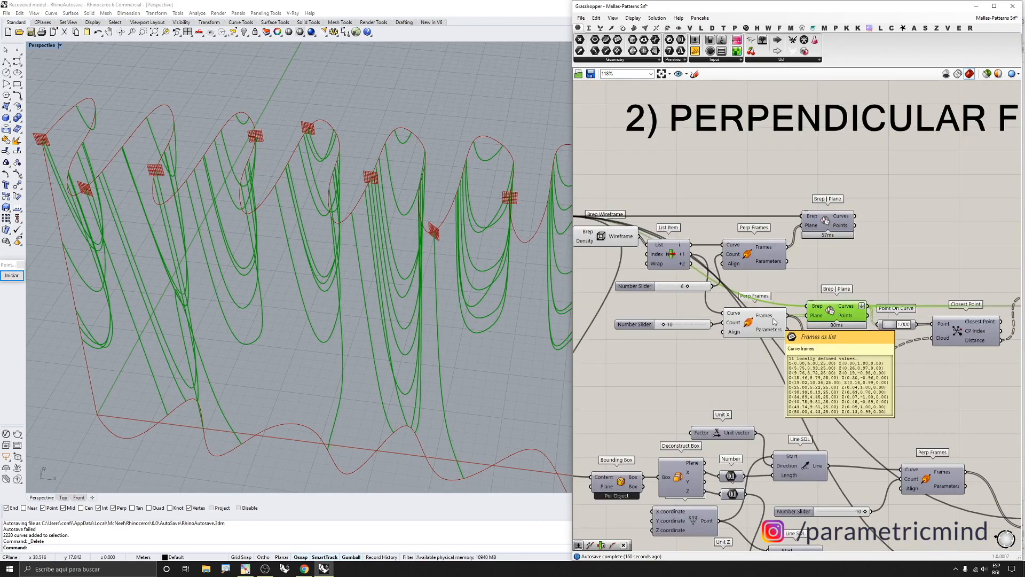
scroll(773, 320, down, 2)
scroll(615, 250, up, 3)
drag(621, 209, 602, 269)
middle_click(603, 270)
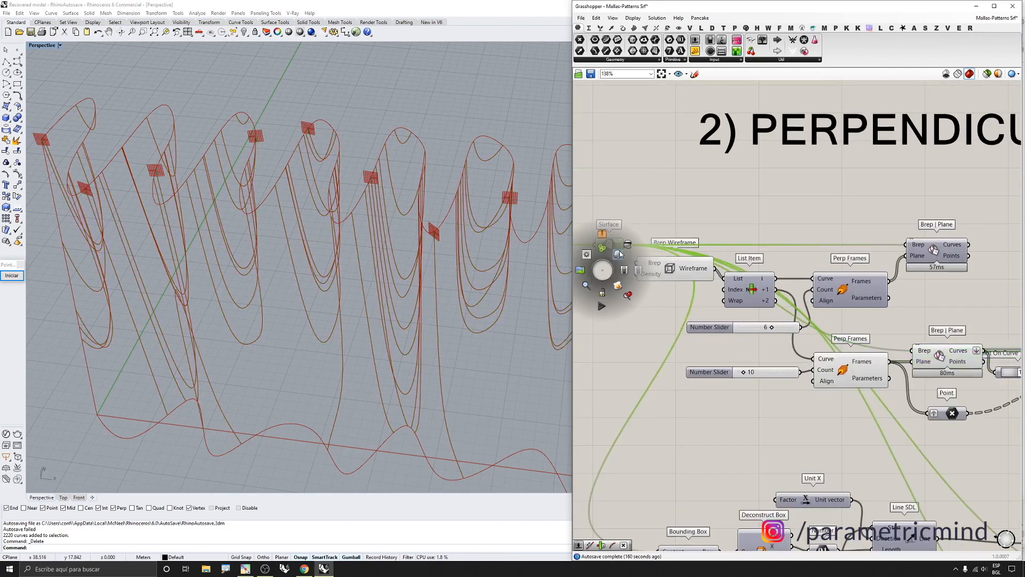
click(619, 253)
middle_click(617, 251)
click(642, 225)
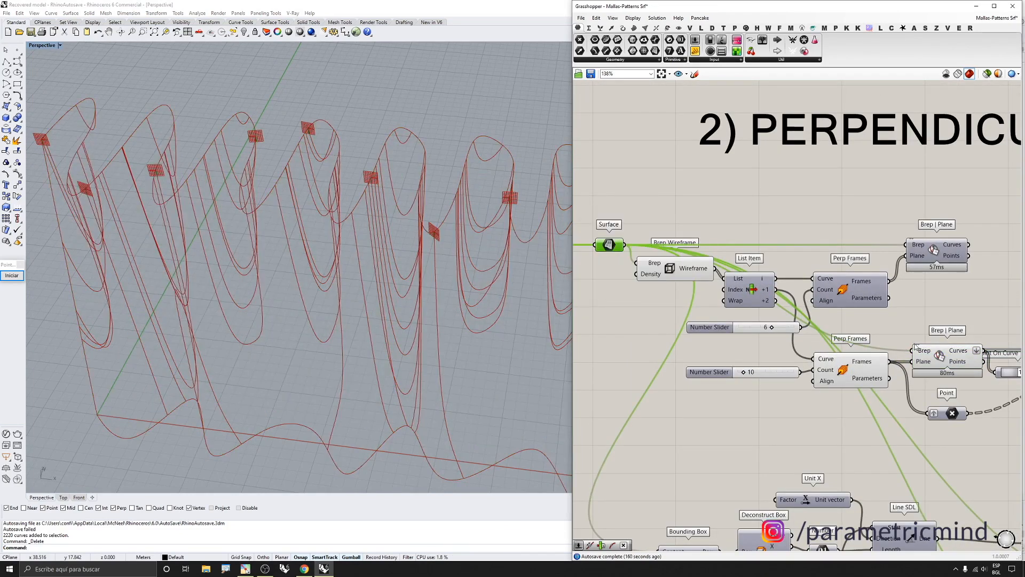
click(674, 269)
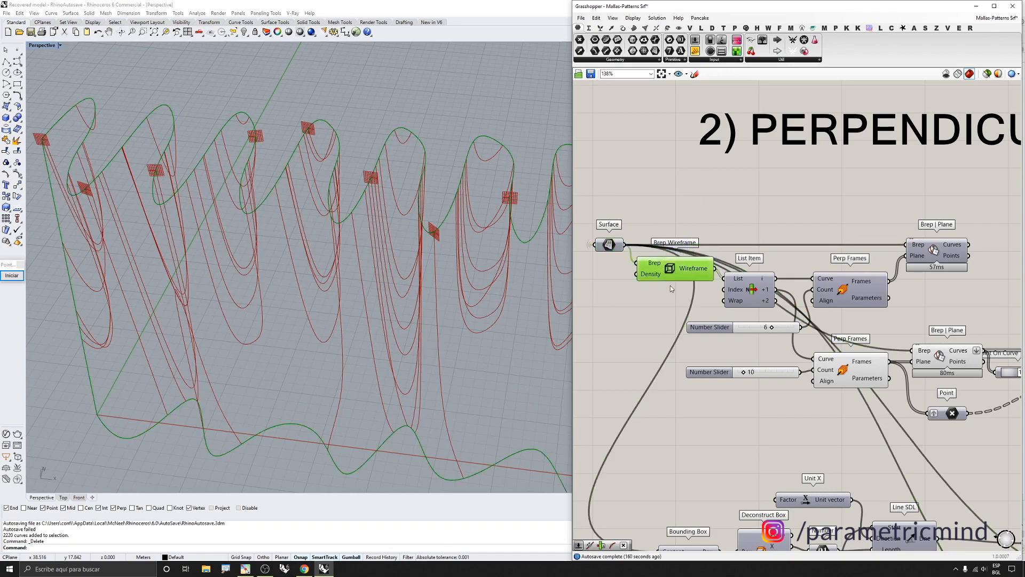
middle_click(668, 277)
click(699, 259)
scroll(320, 277, down, 5)
scroll(397, 260, up, 6)
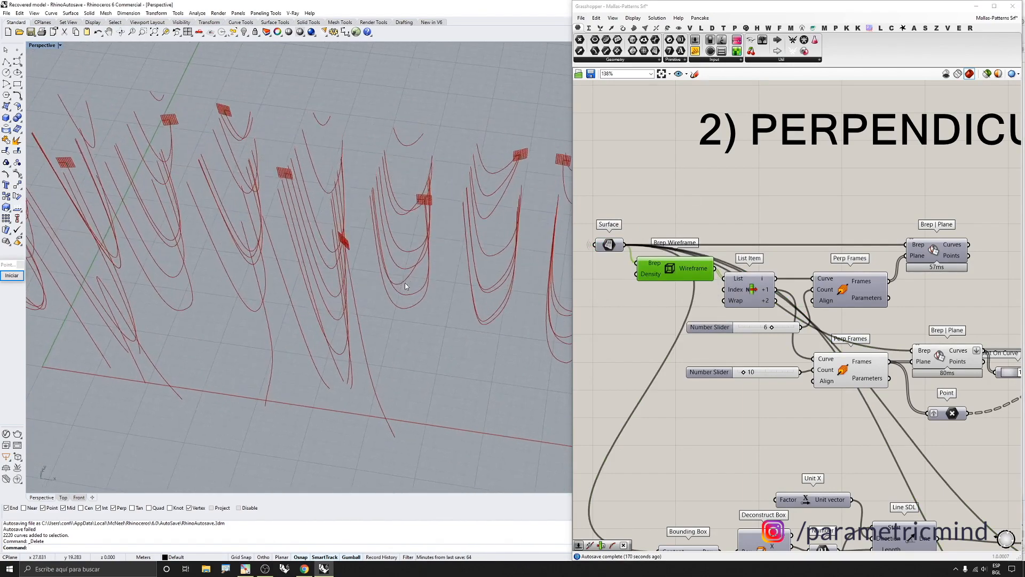
Examine the section curves in the viewport from different angles and distances
right_drag(404, 283, 347, 270)
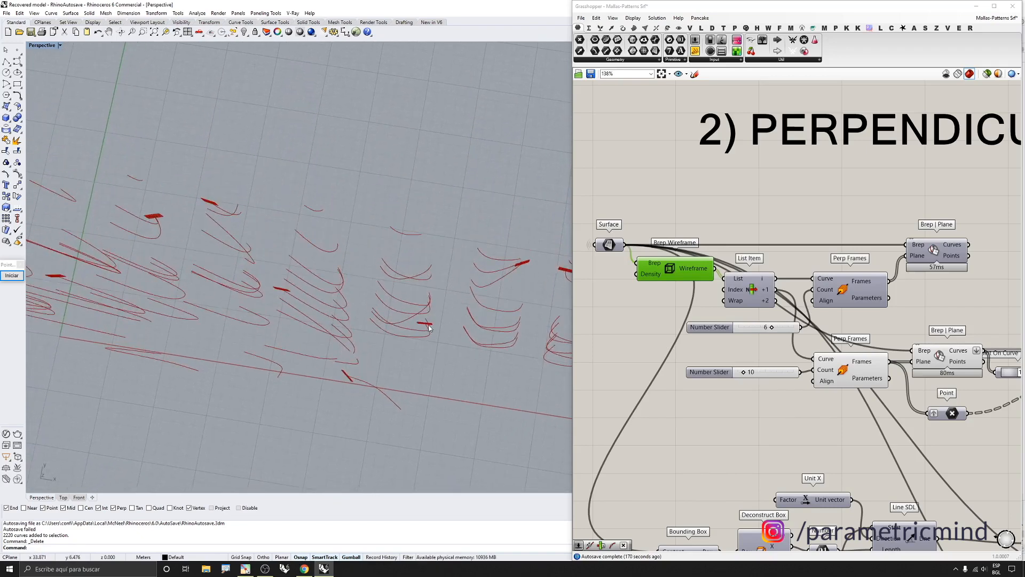
scroll(429, 327, up, 1)
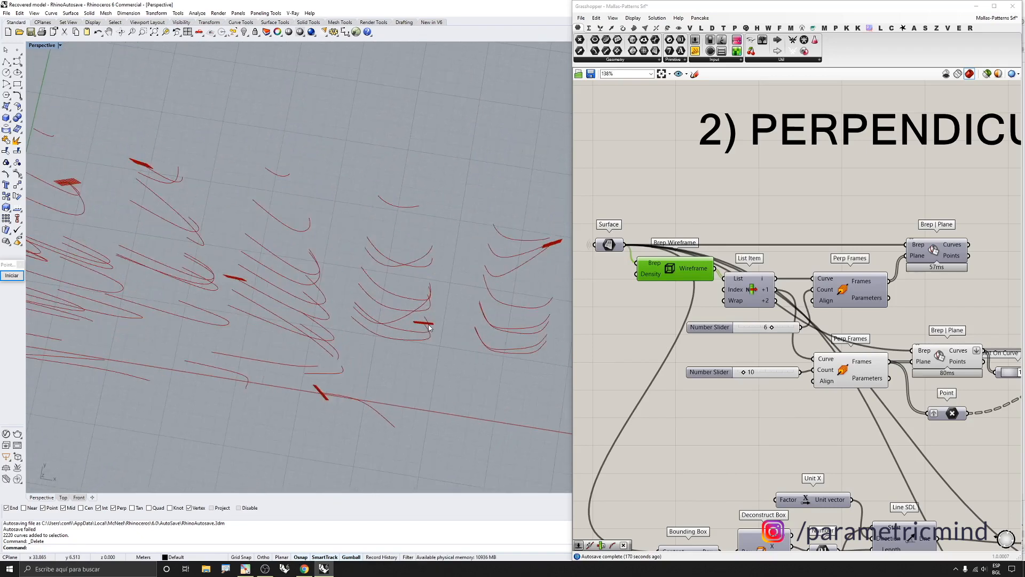
scroll(793, 268, down, 1)
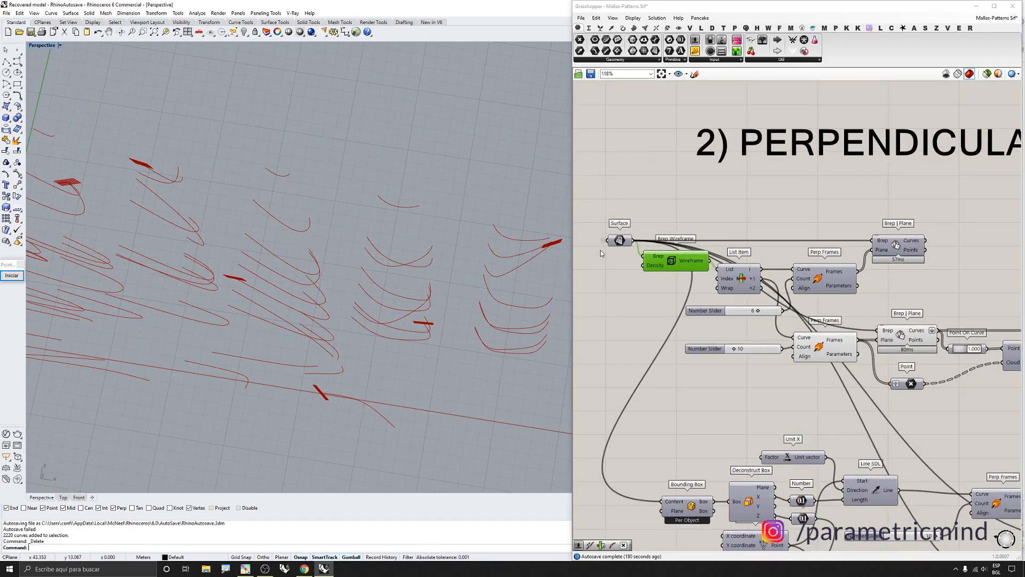
right_drag(415, 330, 417, 221)
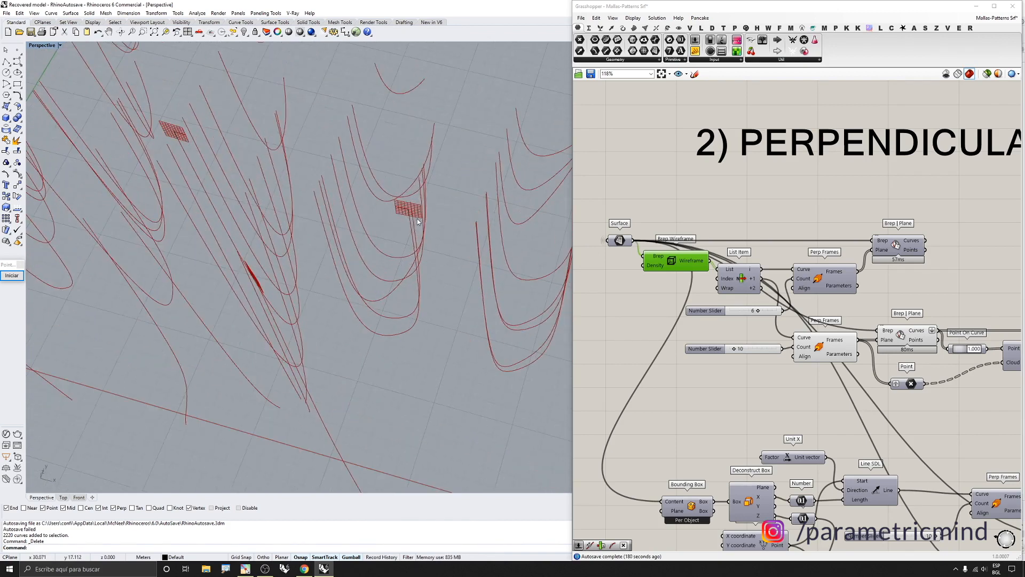
scroll(778, 250, down, 3)
scroll(864, 289, up, 2)
scroll(731, 289, down, 3)
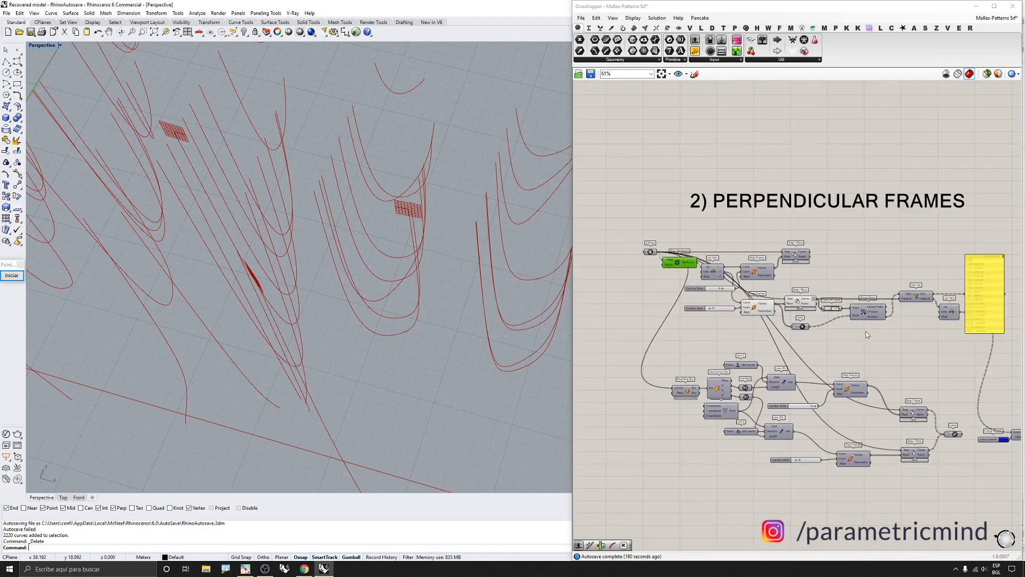
scroll(876, 336, up, 3)
scroll(778, 319, up, 2)
Turn off the preview of the second Perp Frames component
mouse_move(745, 317)
mouse_down()
mouse_move(774, 317)
mouse_move(744, 310)
mouse_up()
scroll(766, 254, down, 3)
scroll(704, 283, up, 1)
click(687, 269)
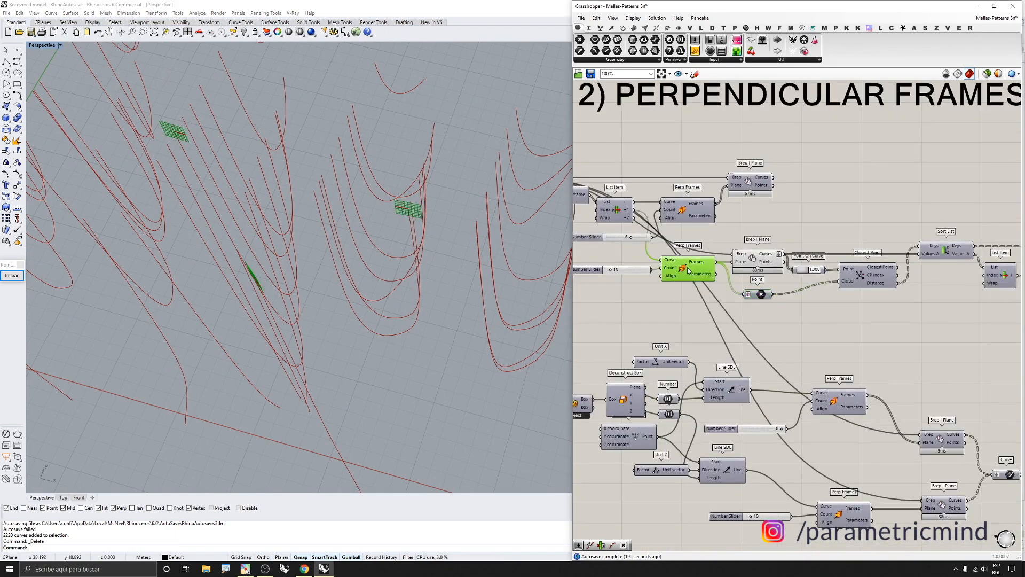
middle_click(687, 269)
click(712, 247)
Enable the preview of the Point On Curve component to show points on the section curves
click(746, 254)
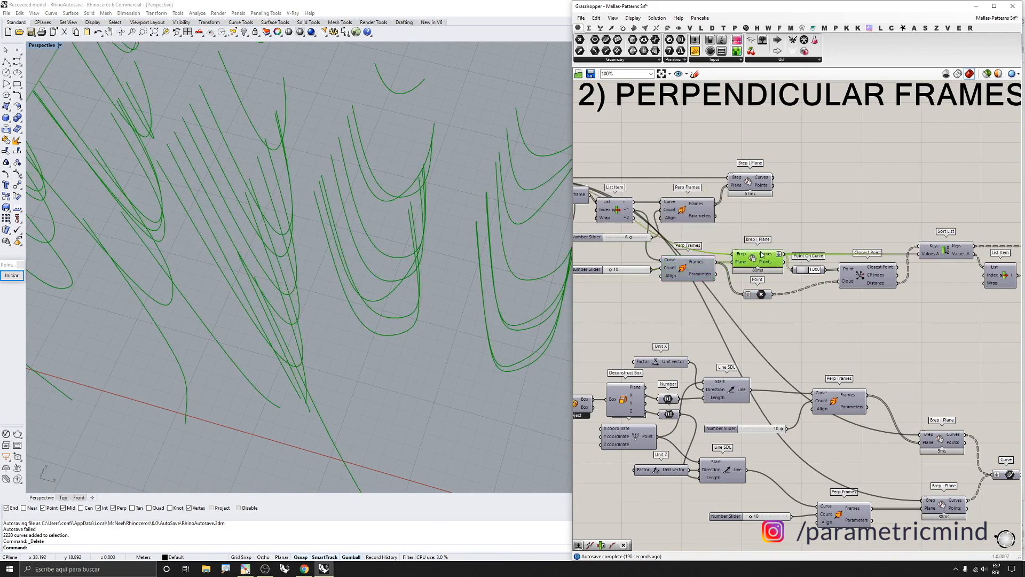
scroll(746, 254, down, 3)
scroll(735, 256, up, 4)
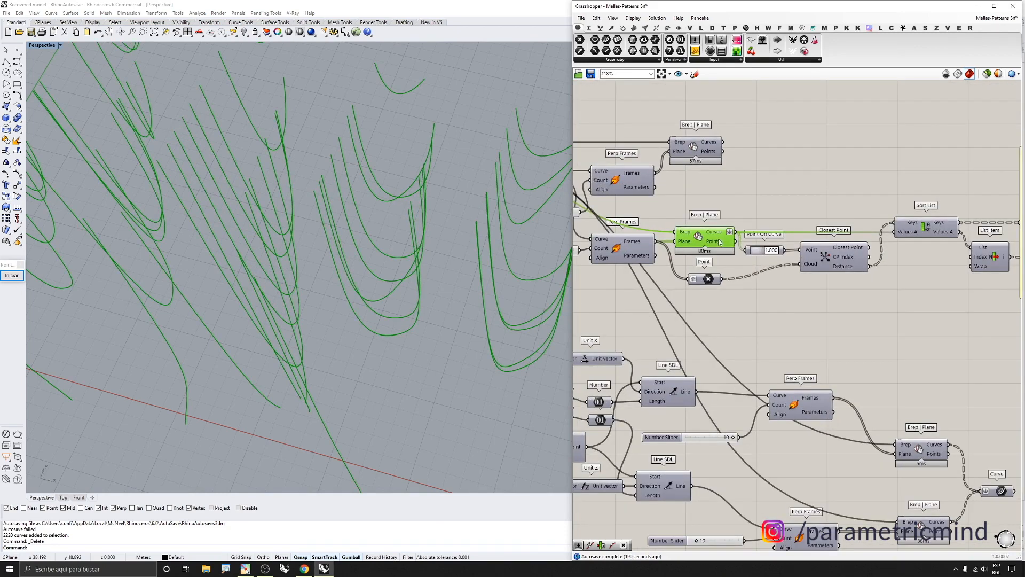
scroll(406, 201, down, 7)
right_drag(406, 201, 451, 152)
scroll(714, 230, up, 3)
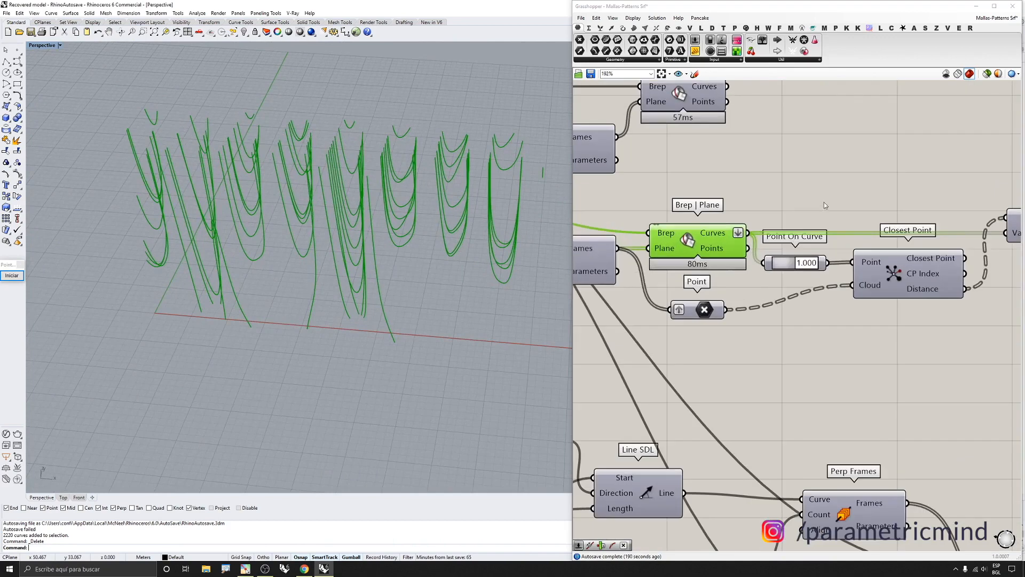
drag(824, 202, 777, 280)
middle_click(777, 280)
click(792, 262)
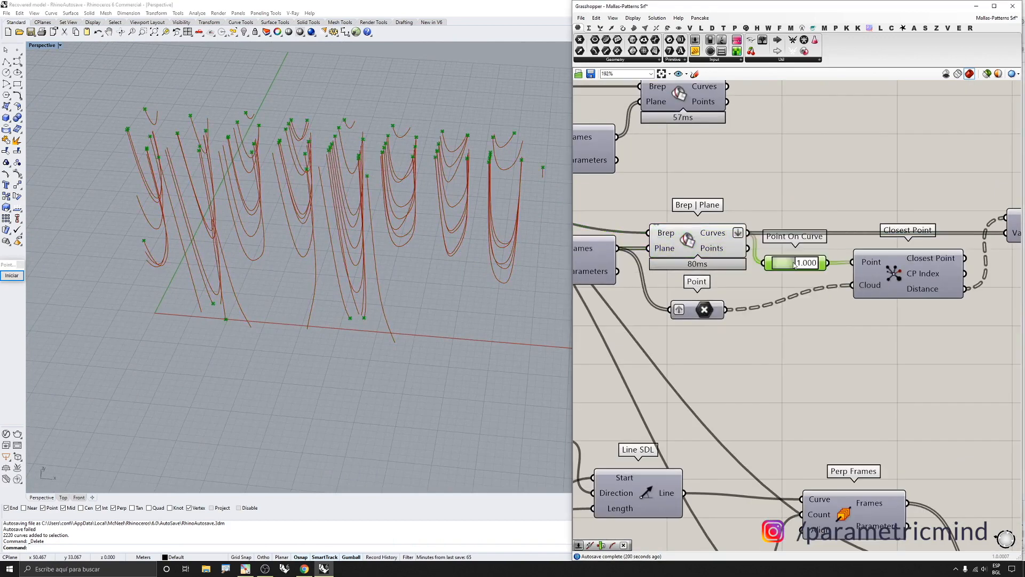
Enable the preview of the Point parameter feeding the Closest Point cloud
scroll(452, 144, up, 5)
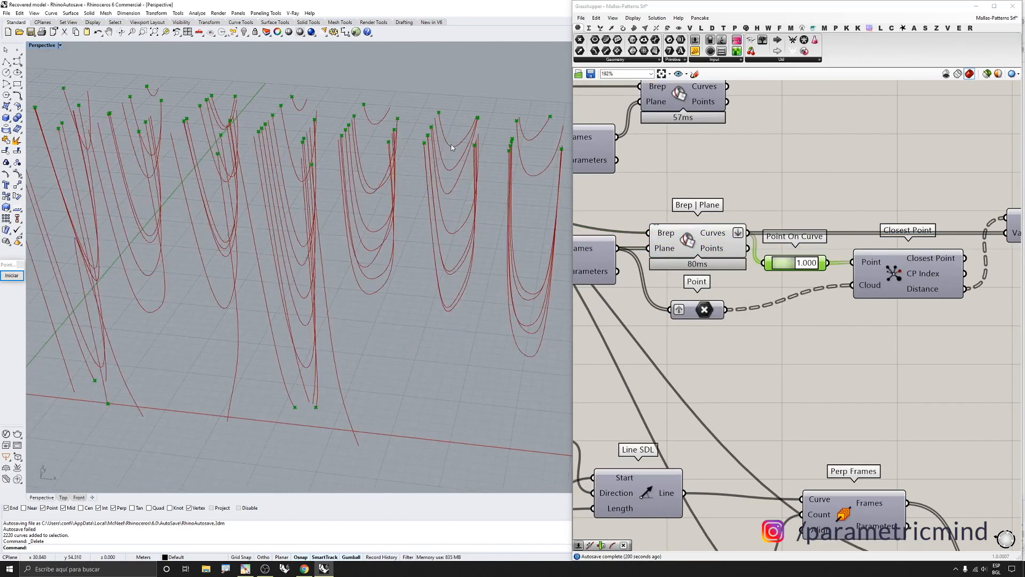
right_drag(452, 146, 446, 168)
scroll(724, 321, down, 2)
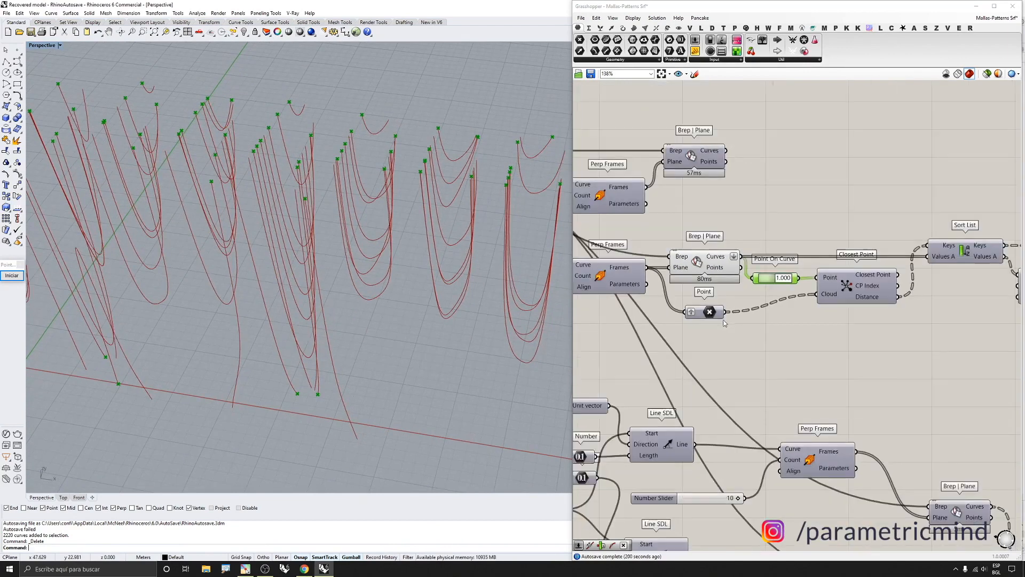
click(701, 309)
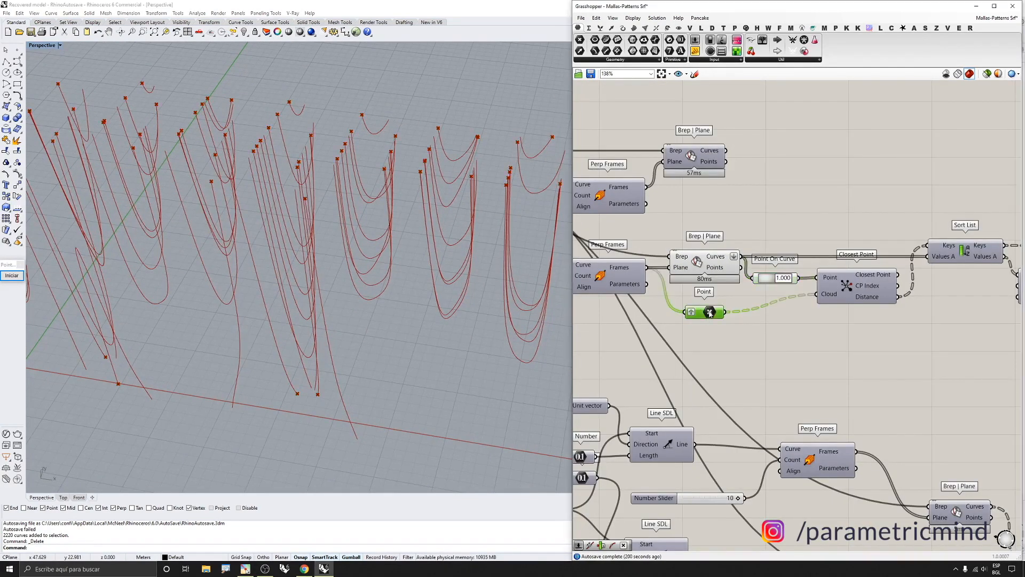
middle_click(712, 309)
click(723, 299)
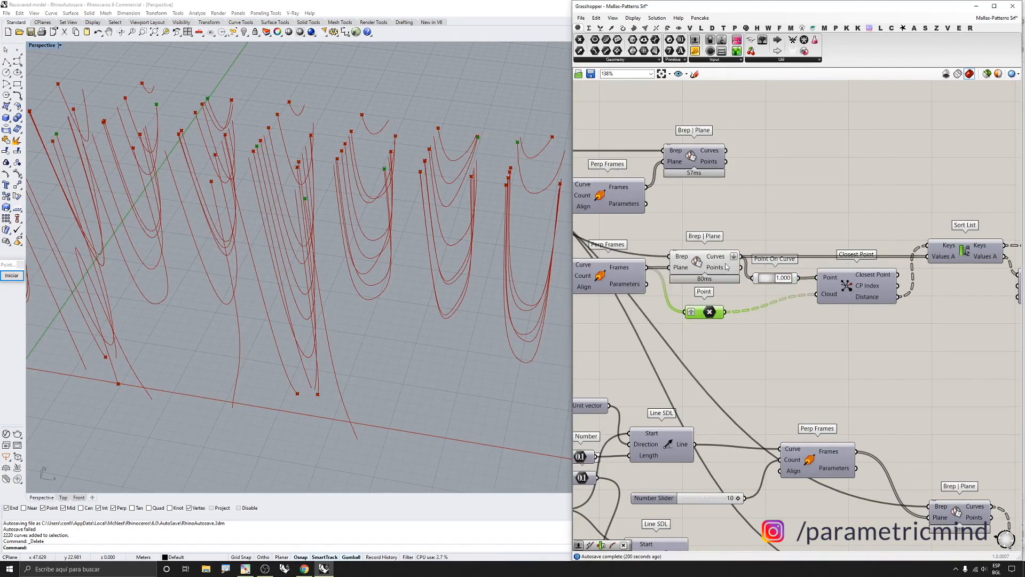
Move the Point parameter component to the right, closer to Closest Point
scroll(726, 266, down, 1)
scroll(516, 207, down, 4)
scroll(374, 180, up, 3)
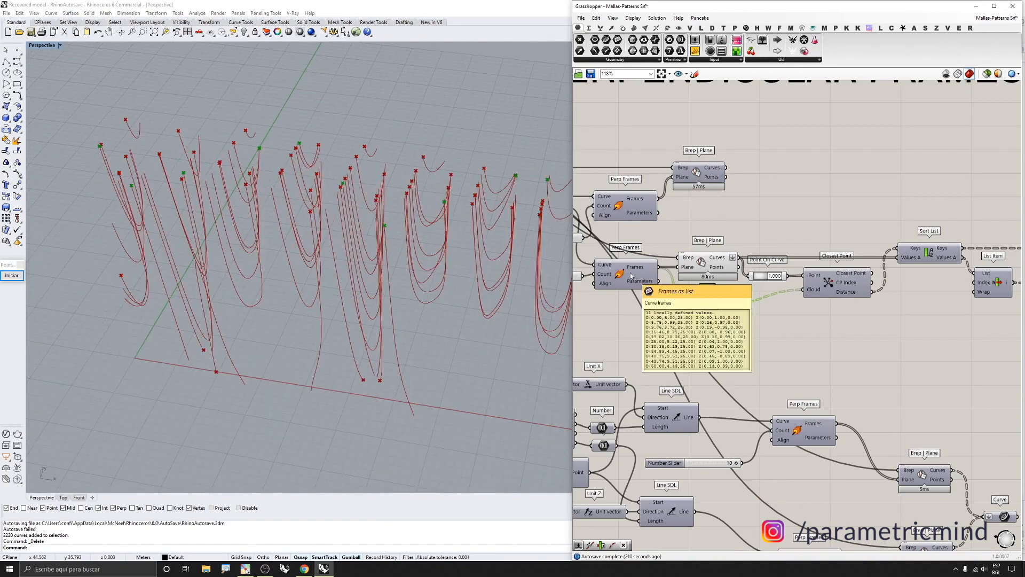
scroll(904, 293, up, 1)
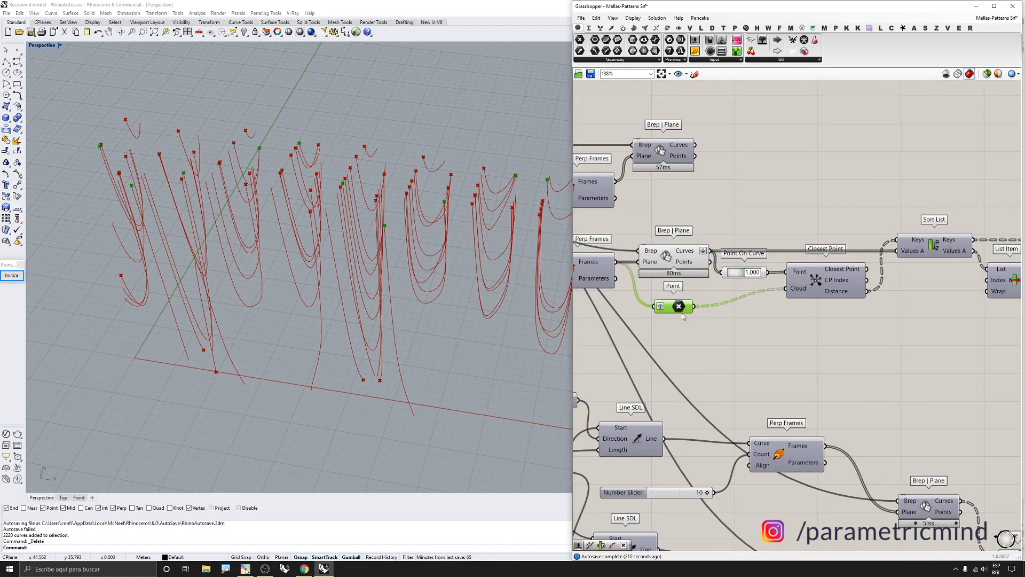
drag(678, 310, 742, 311)
scroll(671, 299, down, 2)
scroll(776, 287, up, 2)
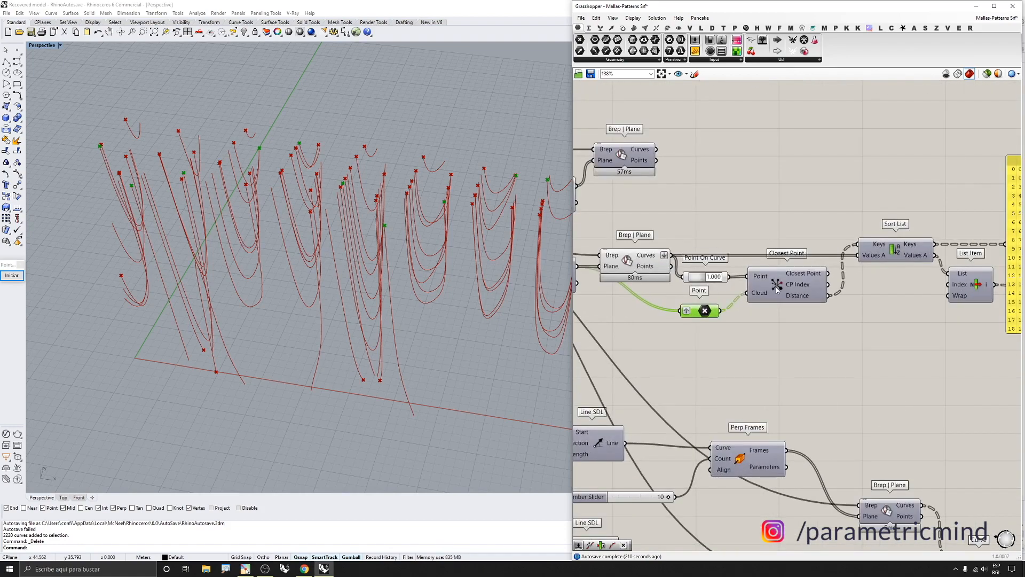
Inspect the Point On Curve and Point components' points by selecting them and checking the viewport
scroll(776, 297, up, 2)
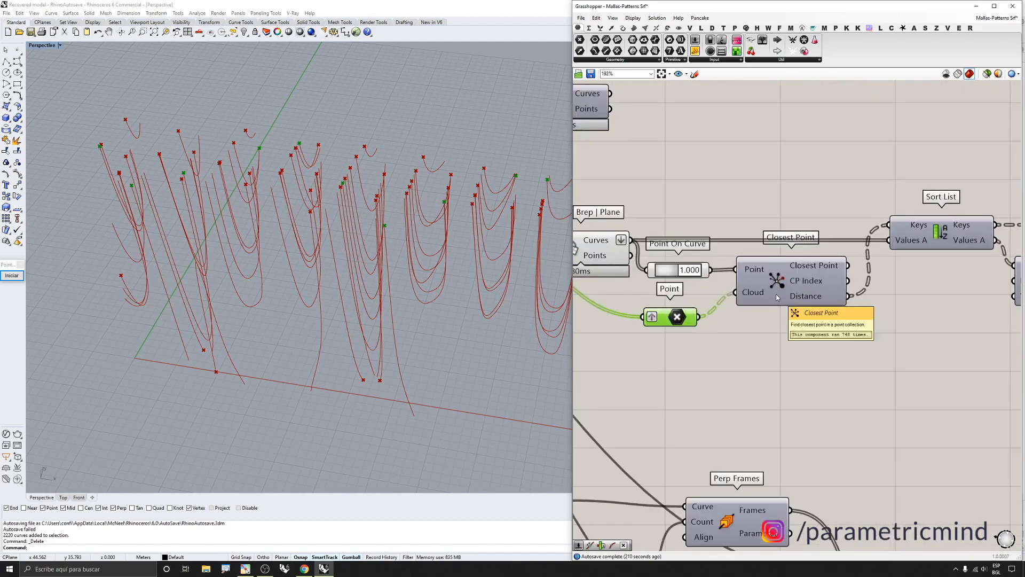
scroll(782, 297, down, 2)
scroll(736, 298, up, 1)
scroll(762, 299, down, 1)
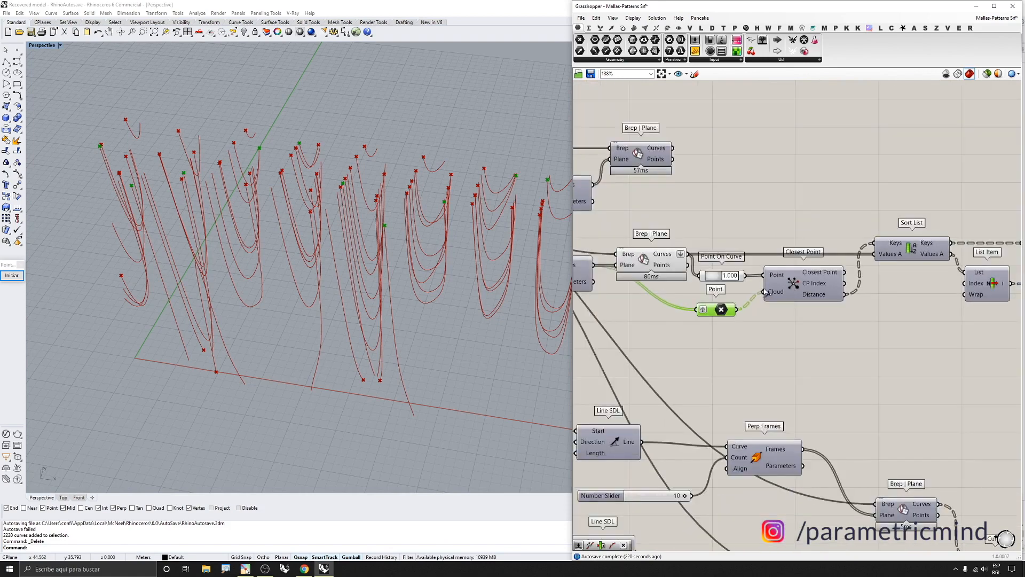
scroll(755, 291, up, 1)
click(707, 274)
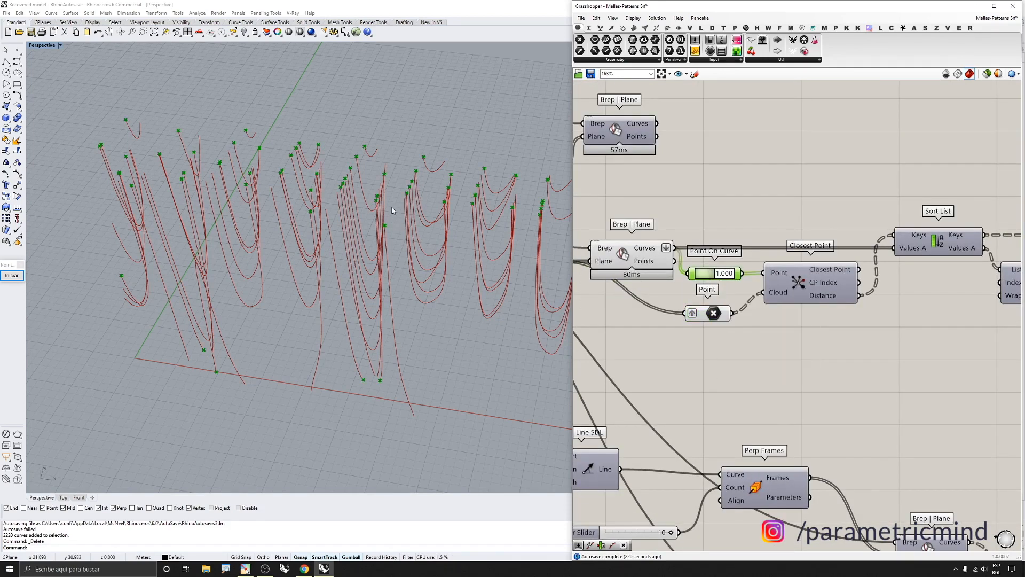
scroll(400, 203, down, 2)
scroll(417, 185, up, 2)
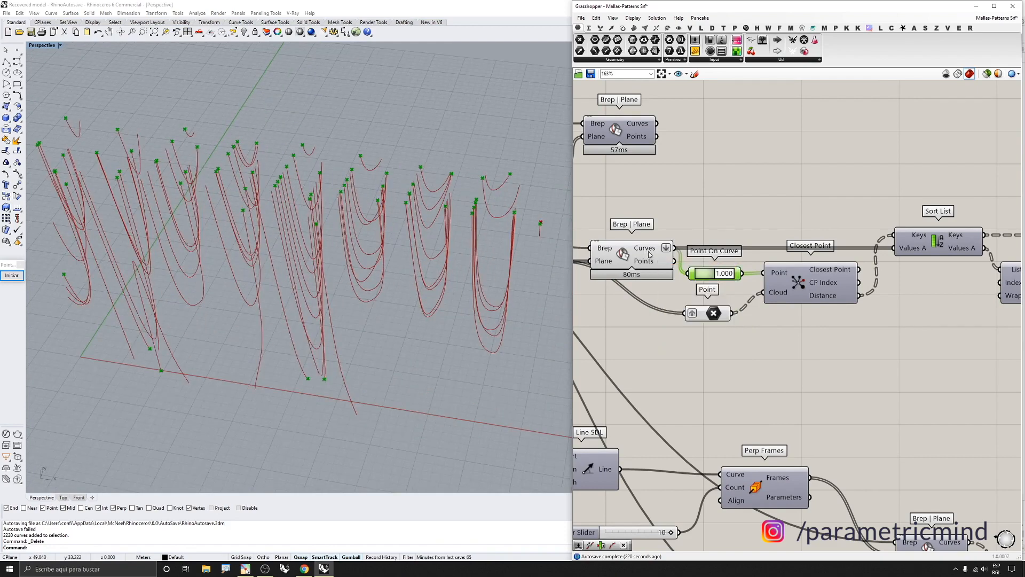
mouse_move(707, 275)
click(715, 313)
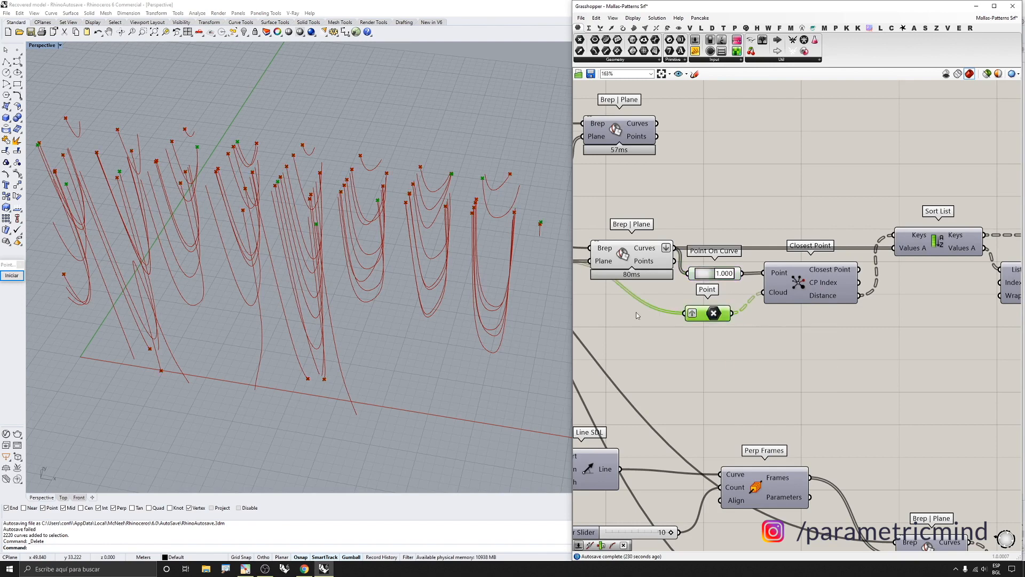
scroll(680, 298, down, 2)
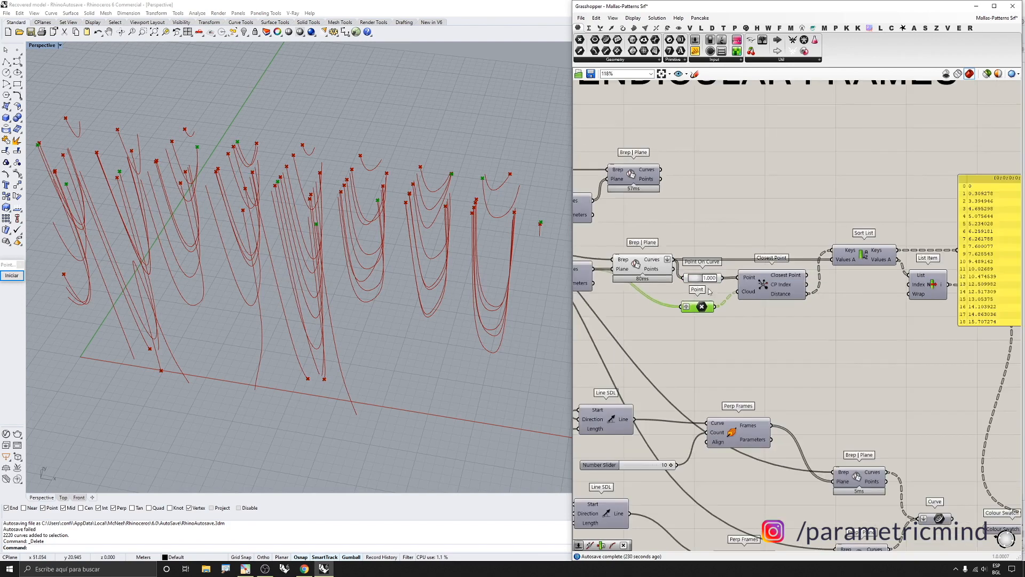
scroll(790, 296, up, 2)
mouse_move(789, 295)
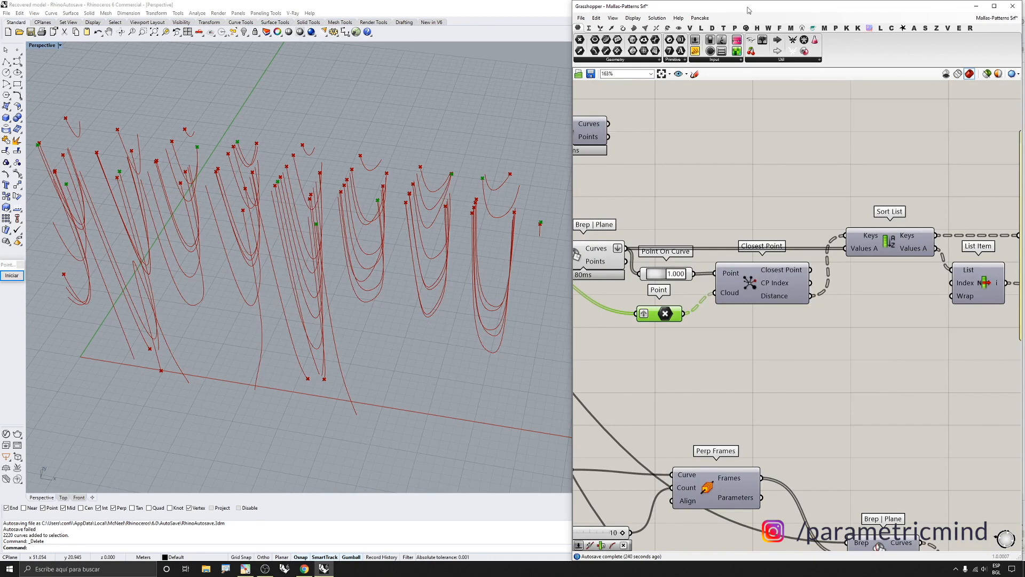
Add a Panel, connect it to the Closest Point component's Distance output, and enlarge it to list all values
click(695, 51)
click(822, 130)
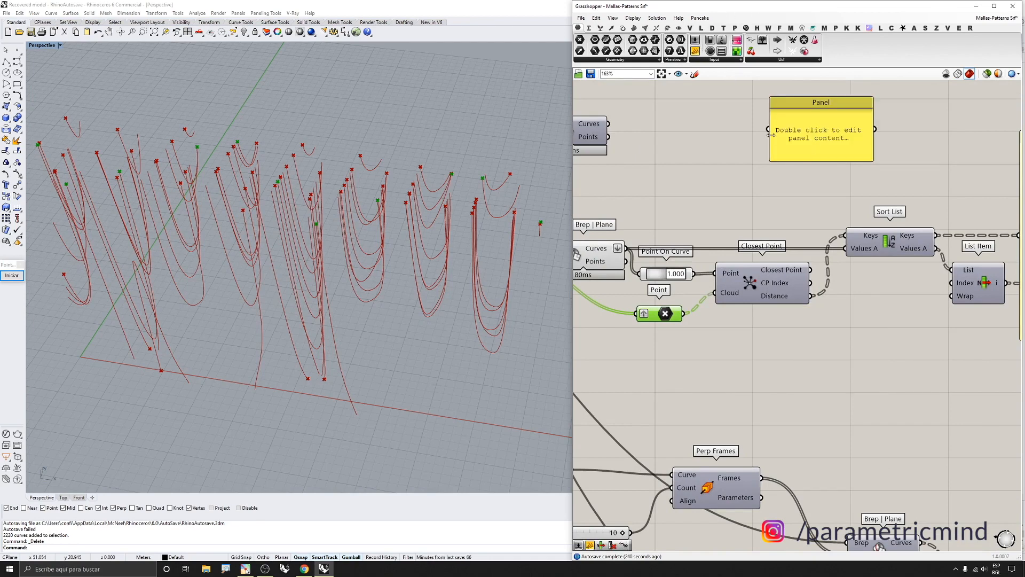
drag(769, 133, 811, 295)
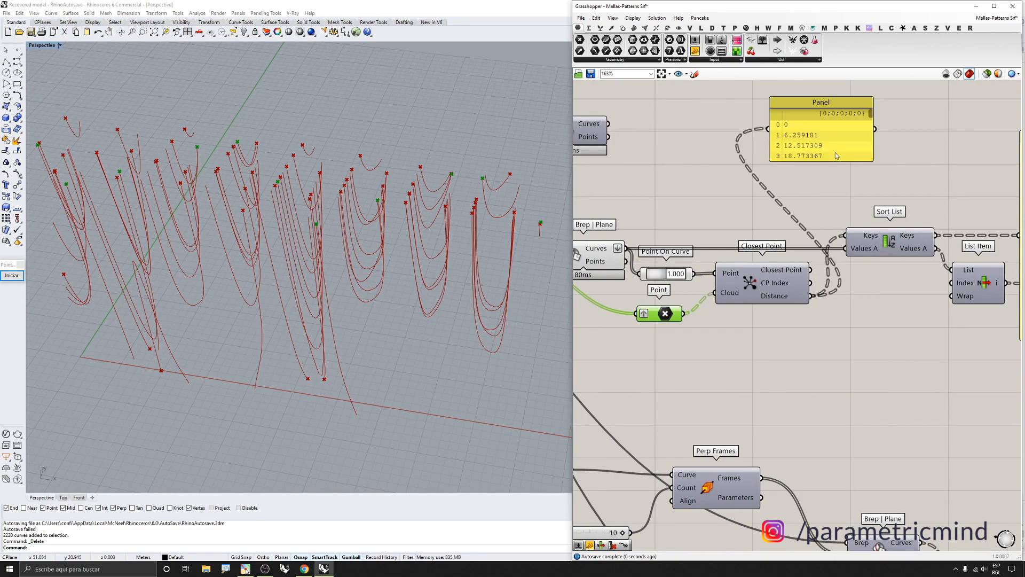
drag(835, 158, 835, 445)
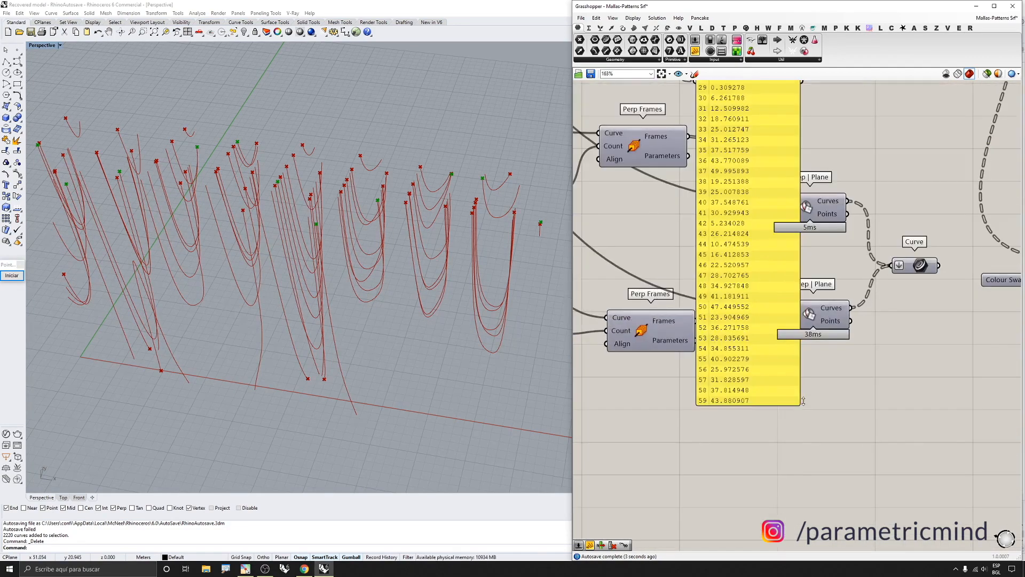
drag(803, 400, 800, 511)
scroll(696, 208, down, 4)
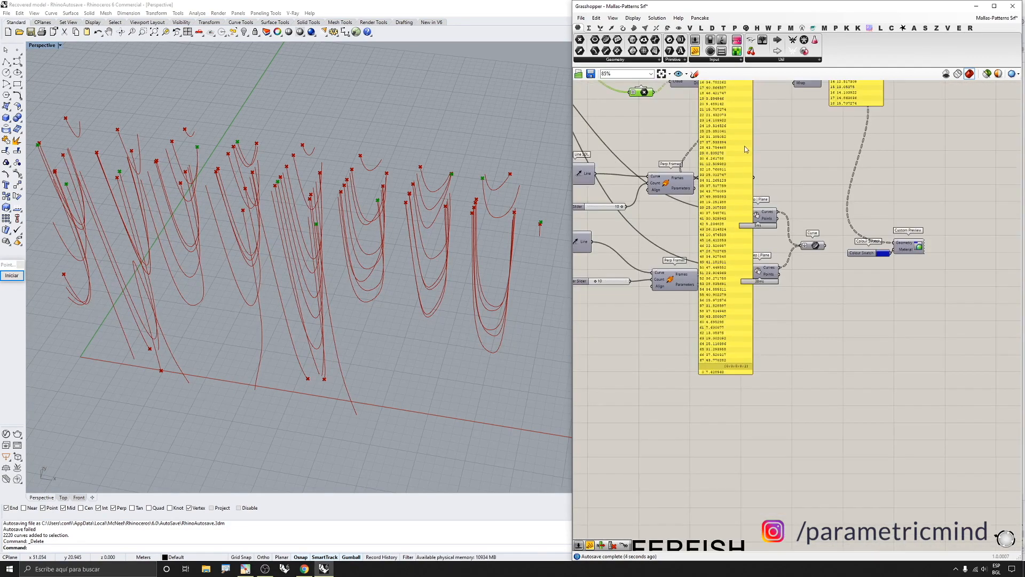
Scroll through the Distance panel to review all listed distance values
scroll(706, 199, down, 1)
right_drag(705, 198, 706, 253)
drag(747, 98, 754, 391)
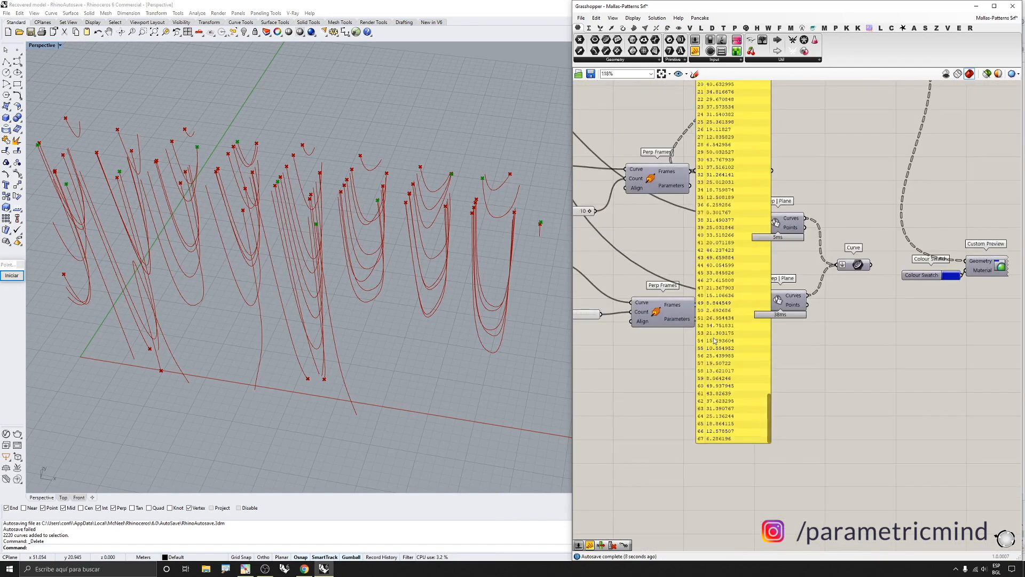
click(729, 288)
scroll(729, 289, down, 3)
scroll(729, 289, up, 8)
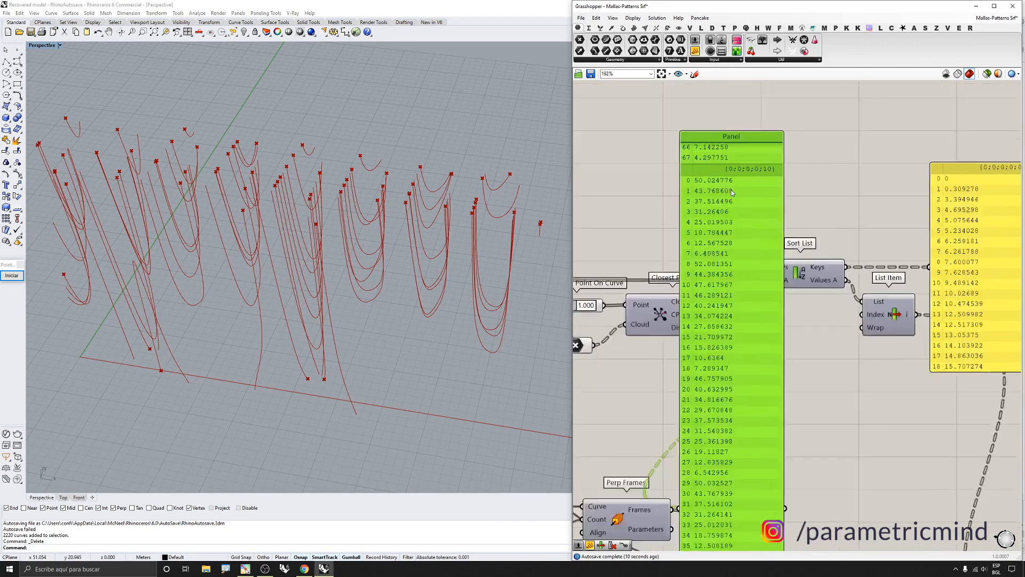
Select the Closest Point component and the Point parameter to inspect their points in the viewport
scroll(737, 224, down, 2)
scroll(740, 287, down, 1)
right_drag(740, 287, 757, 267)
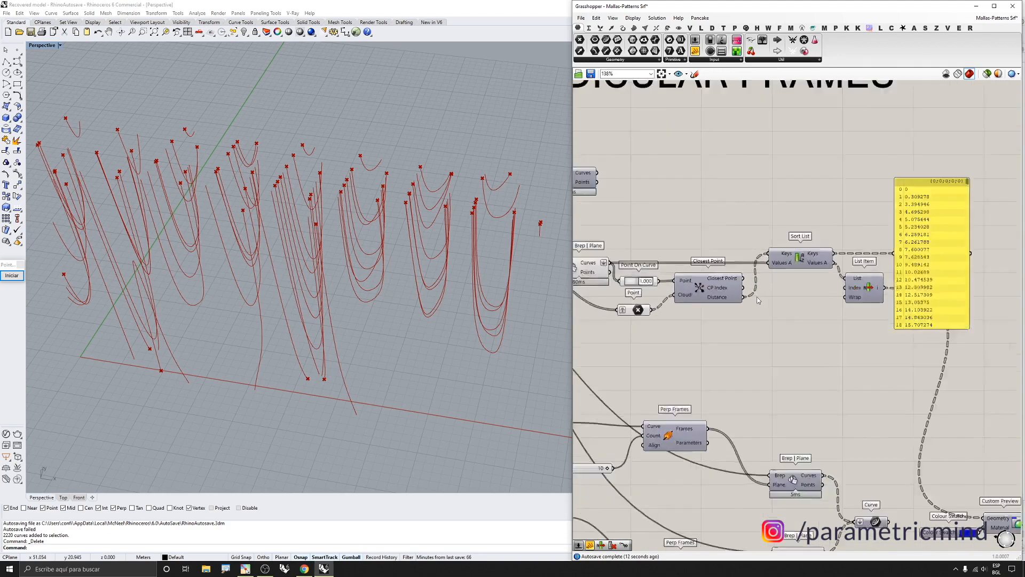
scroll(756, 277, up, 1)
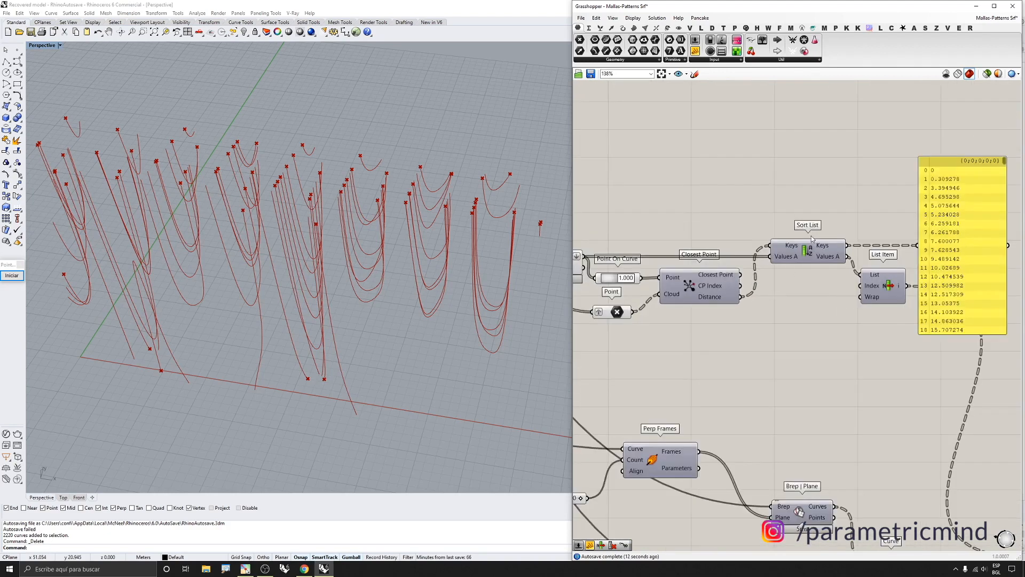
click(723, 300)
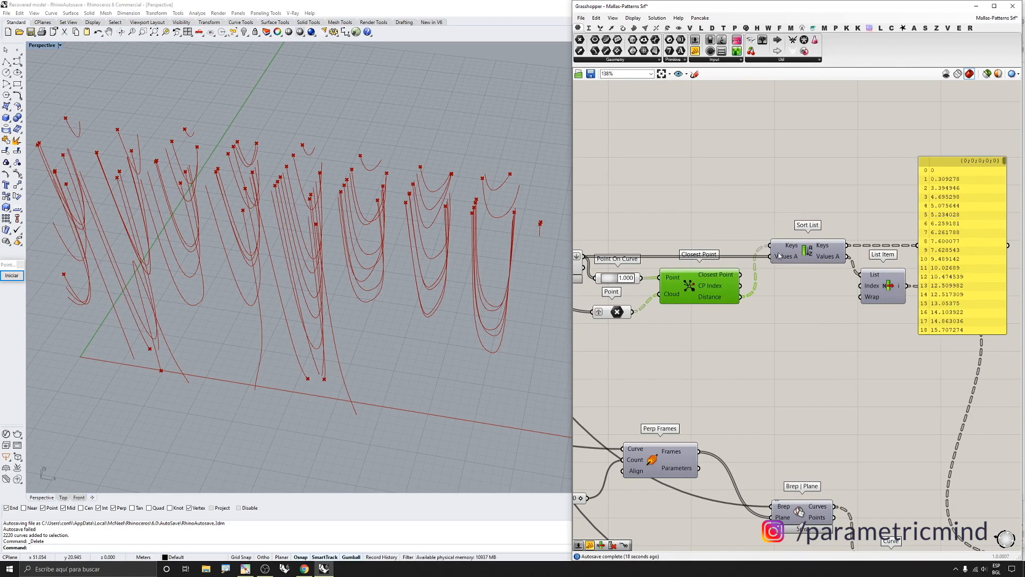
scroll(361, 205, up, 5)
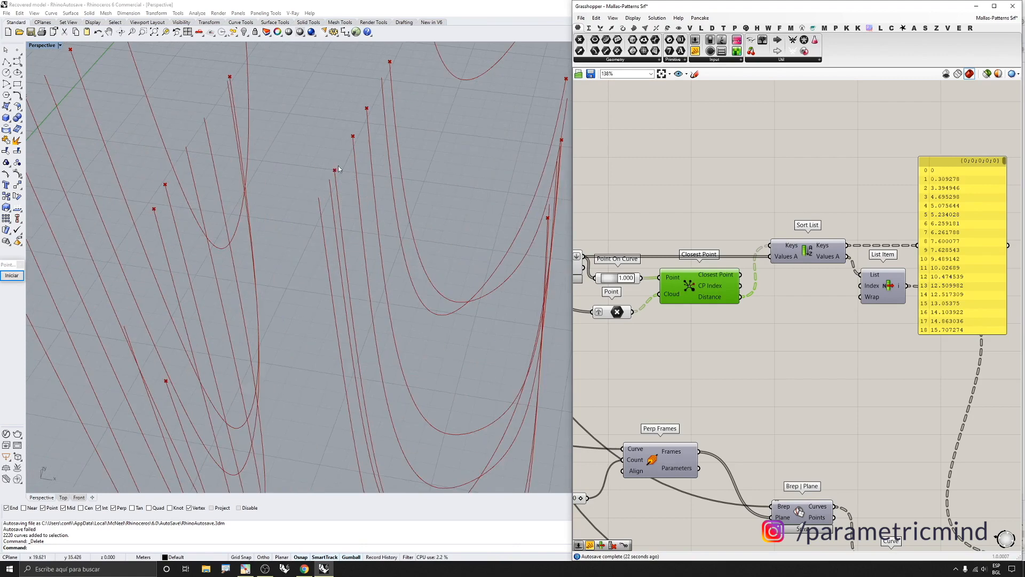
drag(621, 316, 618, 317)
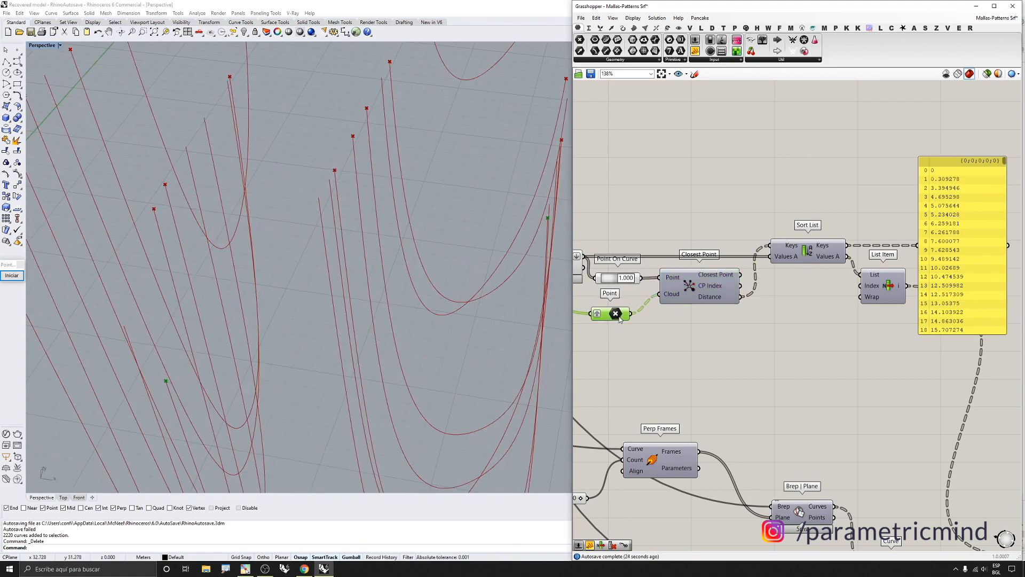
scroll(375, 239, down, 8)
scroll(735, 249, down, 2)
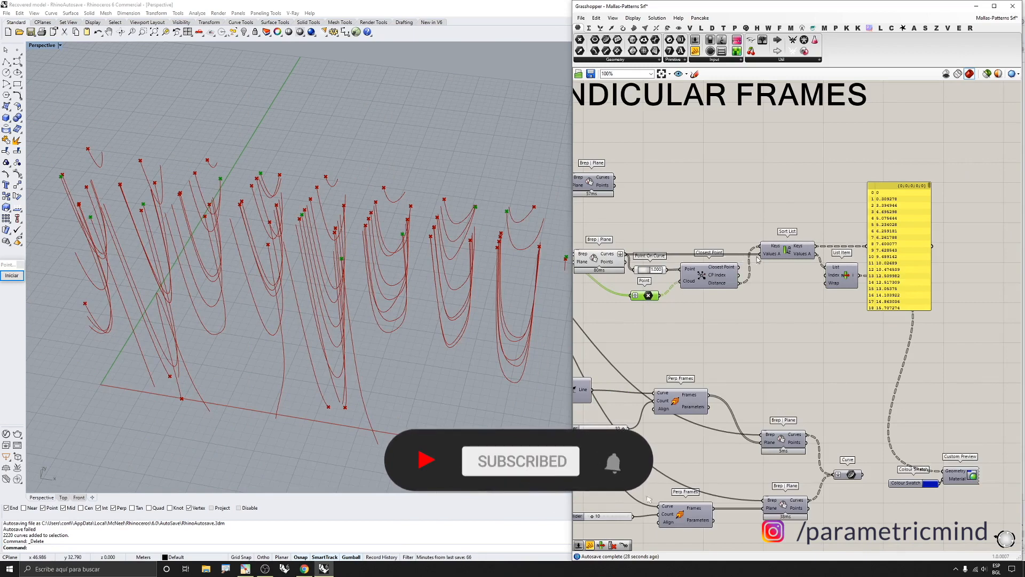
Select the Point On Curve, Point and Closest Point components together and turn off their preview
scroll(764, 252, down, 2)
drag(734, 304, 648, 227)
middle_click(668, 245)
click(690, 218)
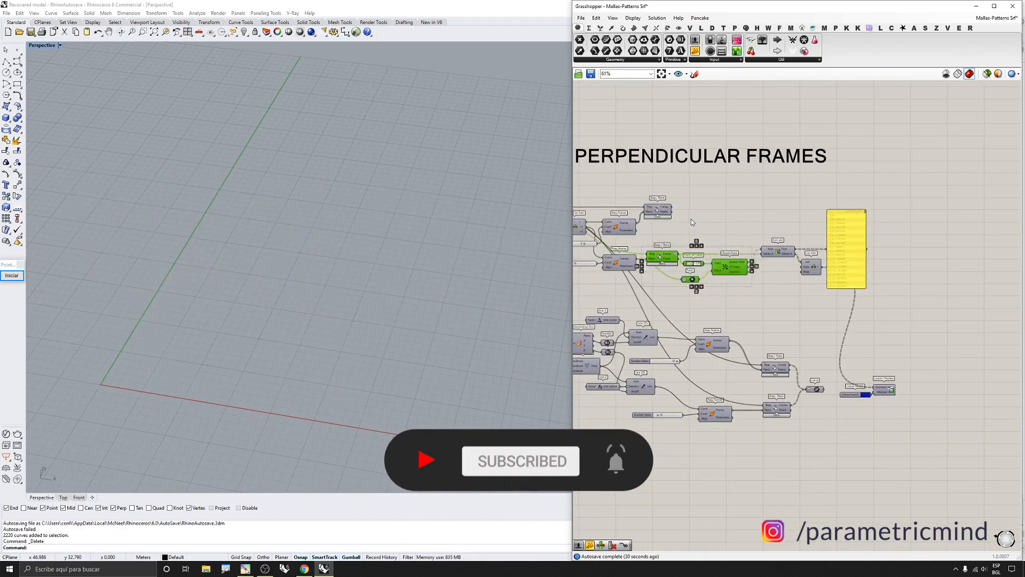
Select the List Item component that follows Sort List to check its output
scroll(770, 246, up, 2)
click(772, 246)
scroll(772, 248, up, 2)
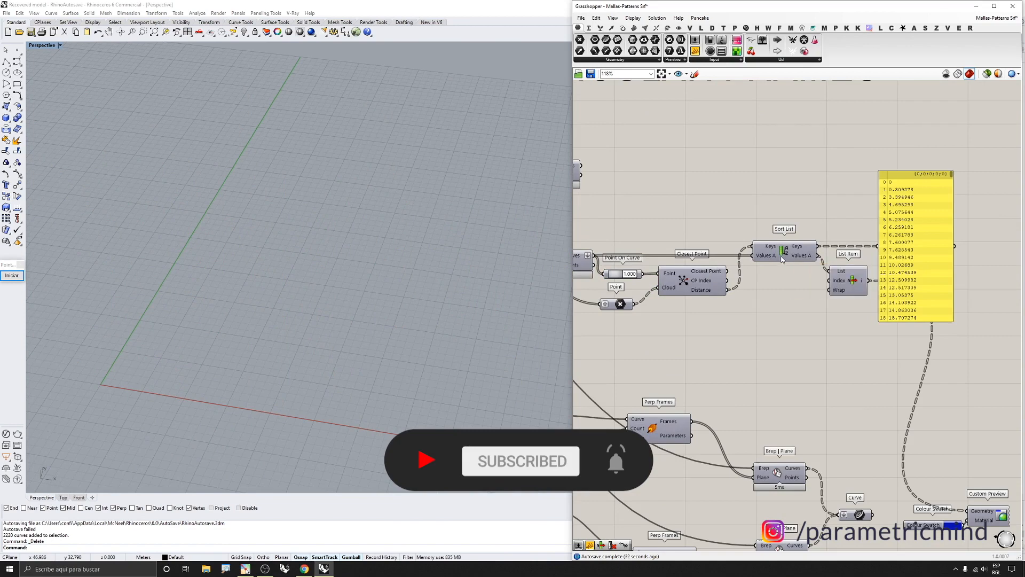
click(844, 276)
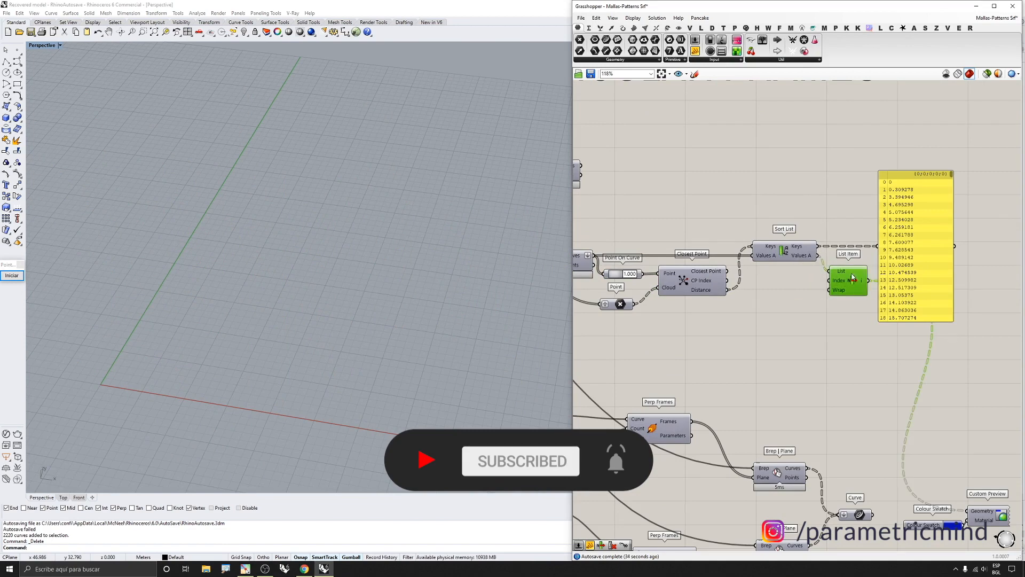
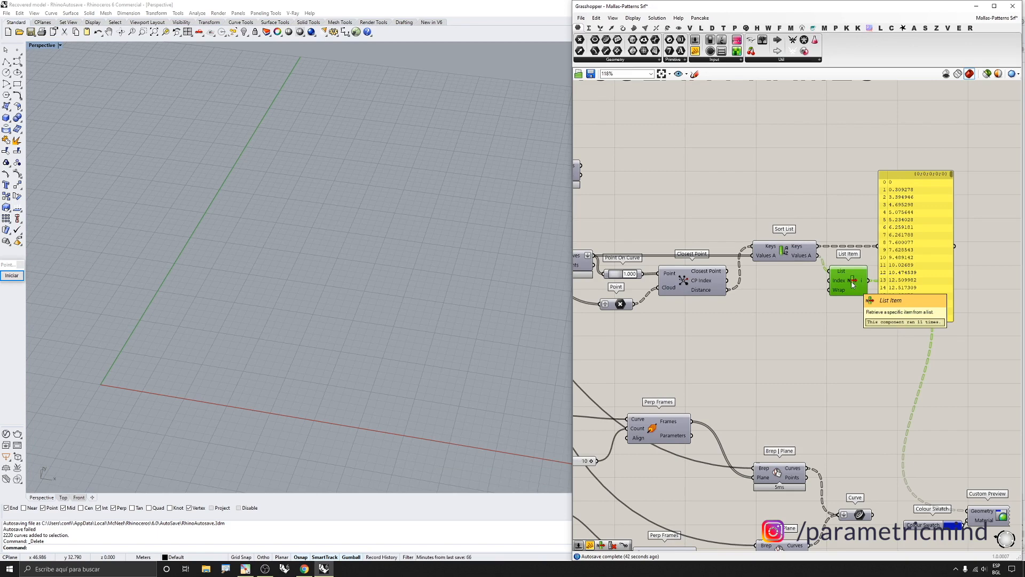
Turn on the List Item component's preview to show the picked section curves in the viewport
middle_click(852, 284)
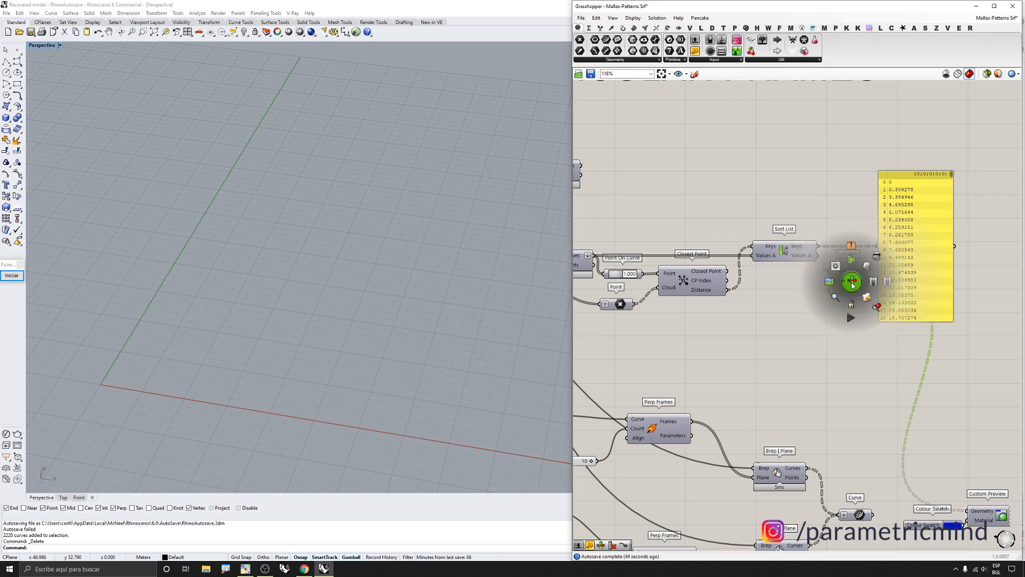
click(862, 266)
scroll(841, 269, down, 4)
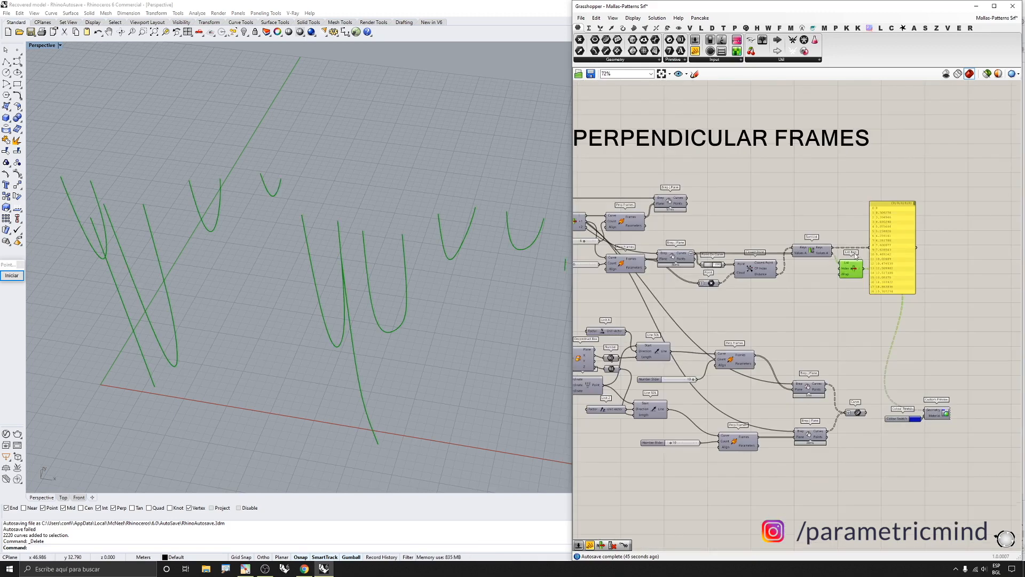
Turn on preview of the upper Brep | Plane component to display all the section curves
right_drag(700, 234, 752, 239)
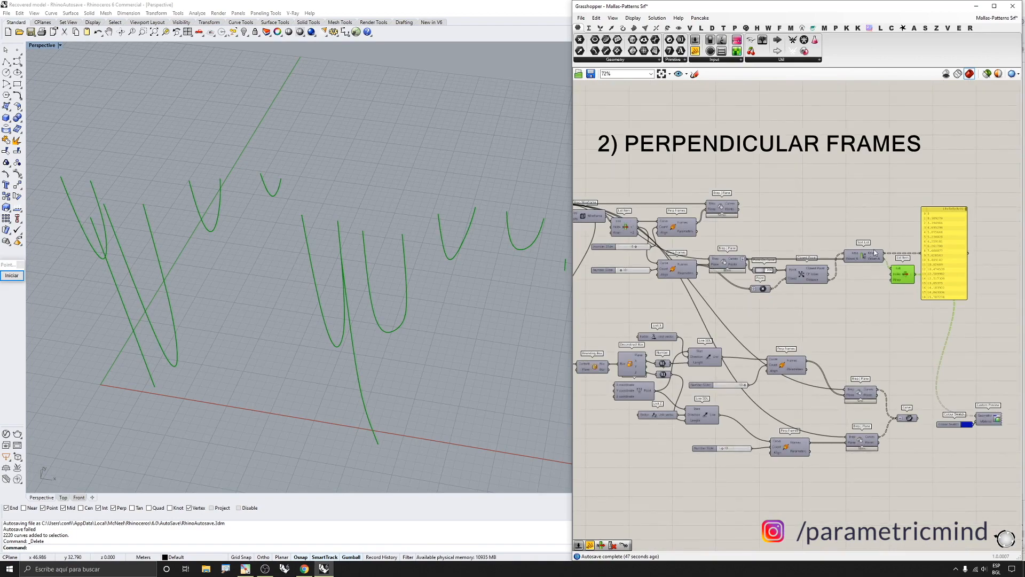
click(720, 208)
middle_click(721, 210)
click(733, 192)
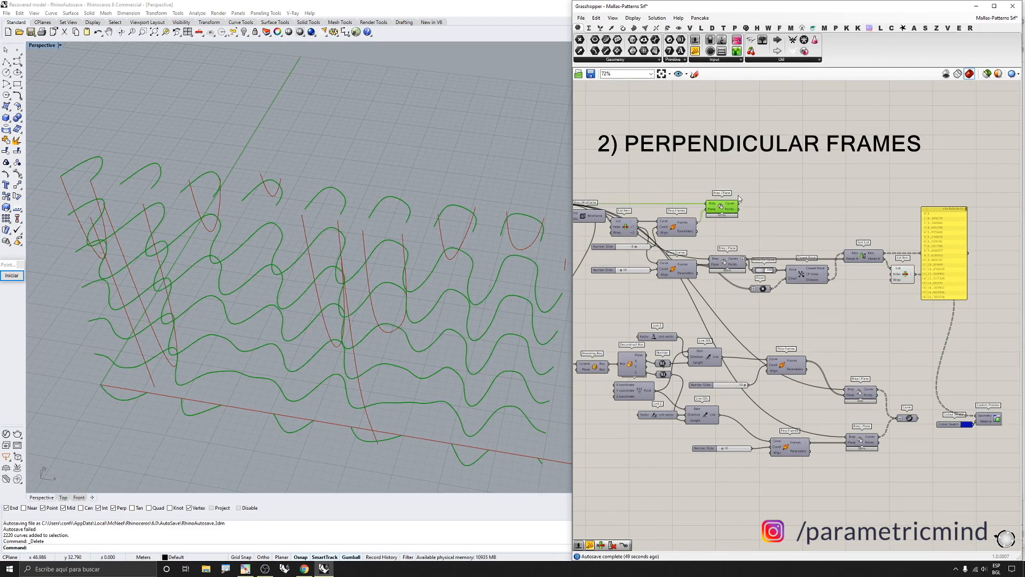
Turn on preview of the Surface parameter to show the wavy surface with its sections
shift+click(902, 274)
right_drag(353, 239, 448, 185)
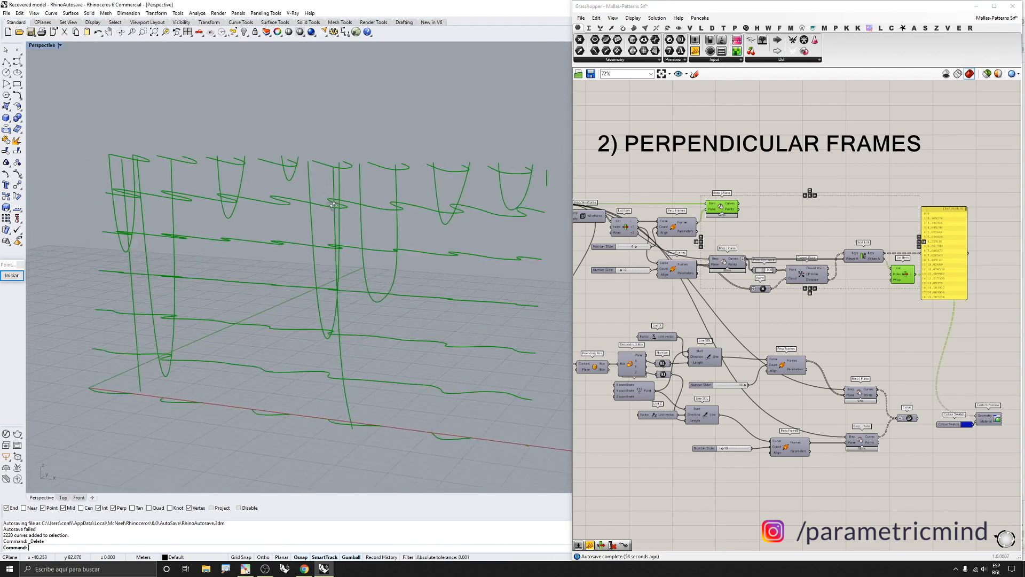
scroll(776, 198, down, 2)
scroll(635, 206, up, 4)
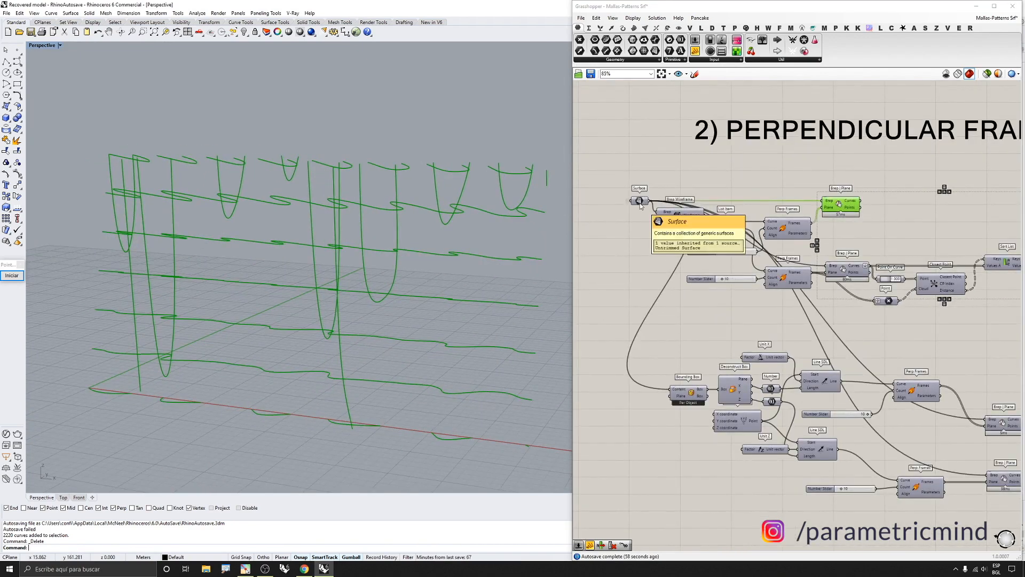
click(640, 203)
middle_click(639, 202)
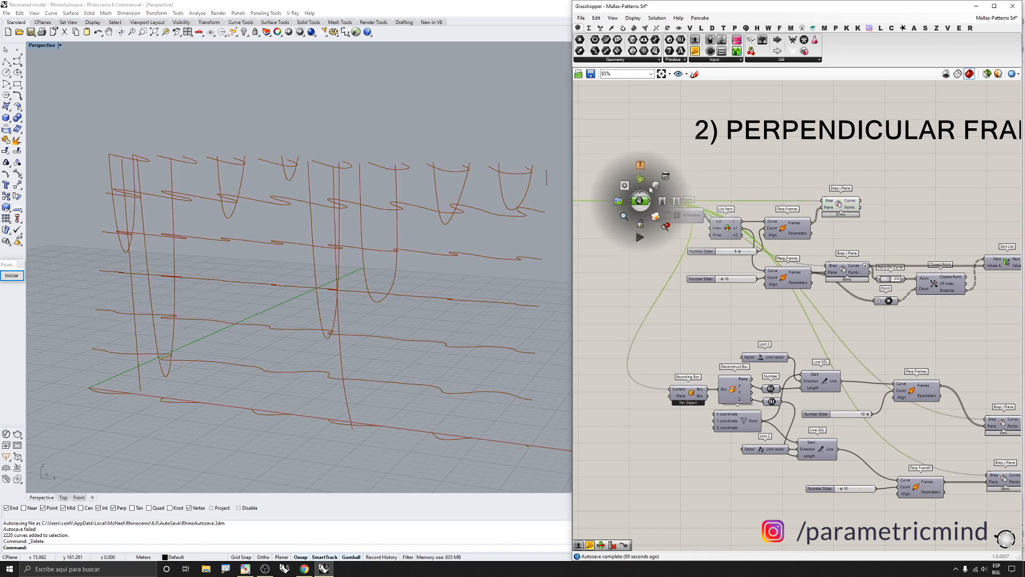
click(655, 182)
scroll(479, 190, down, 3)
right_drag(413, 200, 450, 196)
scroll(690, 225, down, 5)
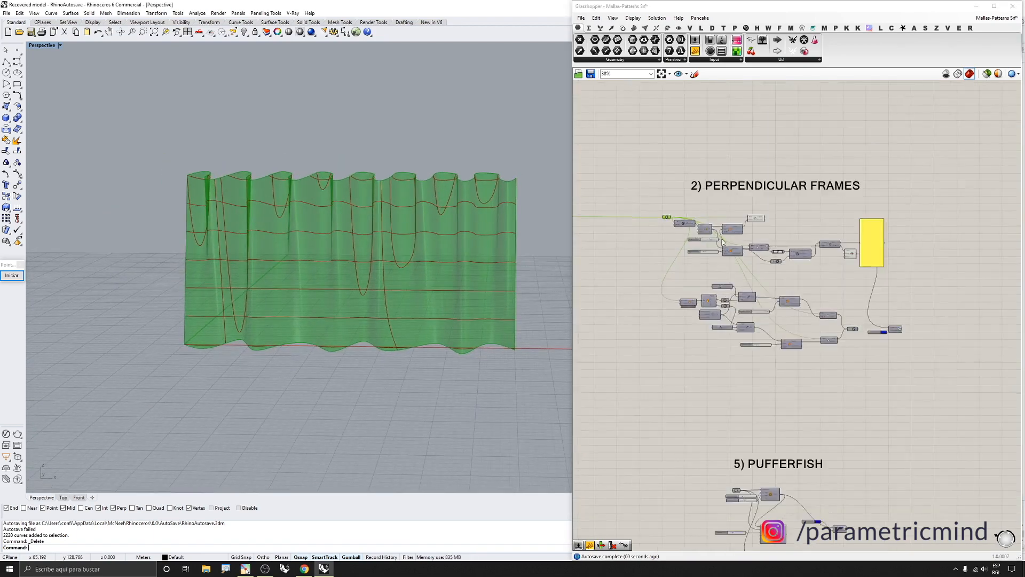
Turn off preview of the upper Brep | Plane and List Item components, leaving only the surface displayed
scroll(774, 236, up, 4)
click(924, 272)
click(740, 206)
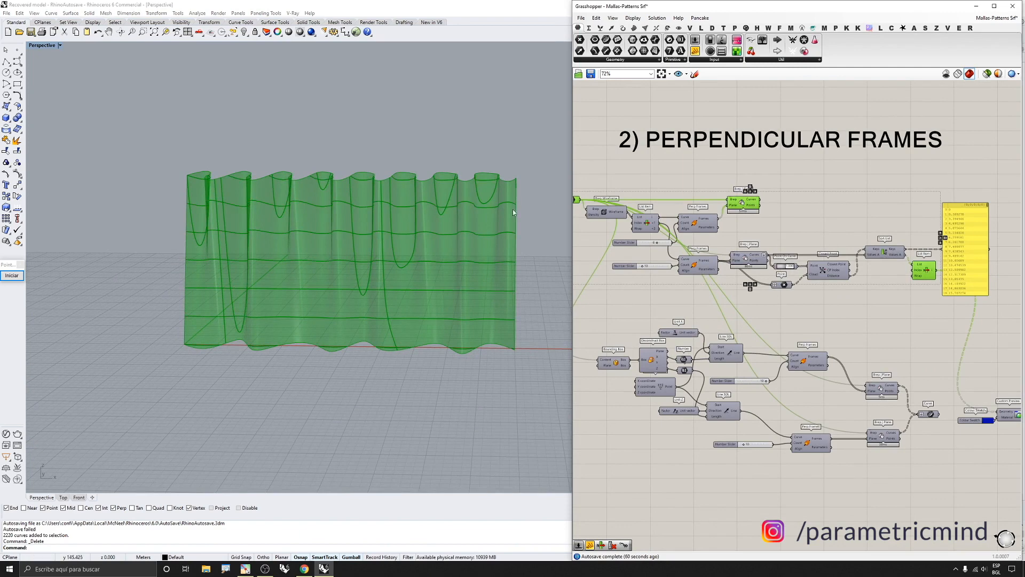
right_drag(512, 210, 558, 250)
scroll(792, 289, down, 2)
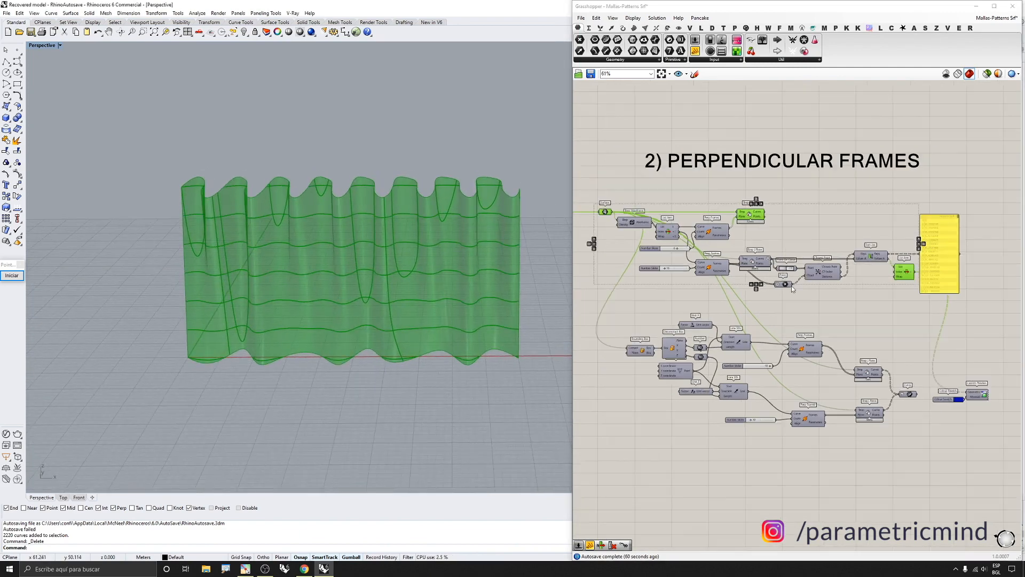
click(600, 193)
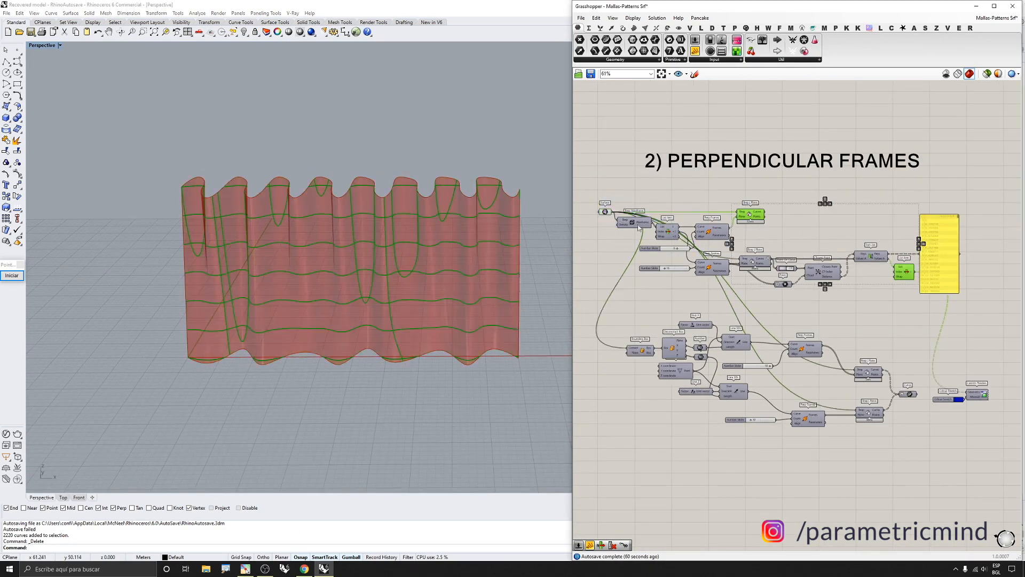
middle_click(753, 219)
click(783, 197)
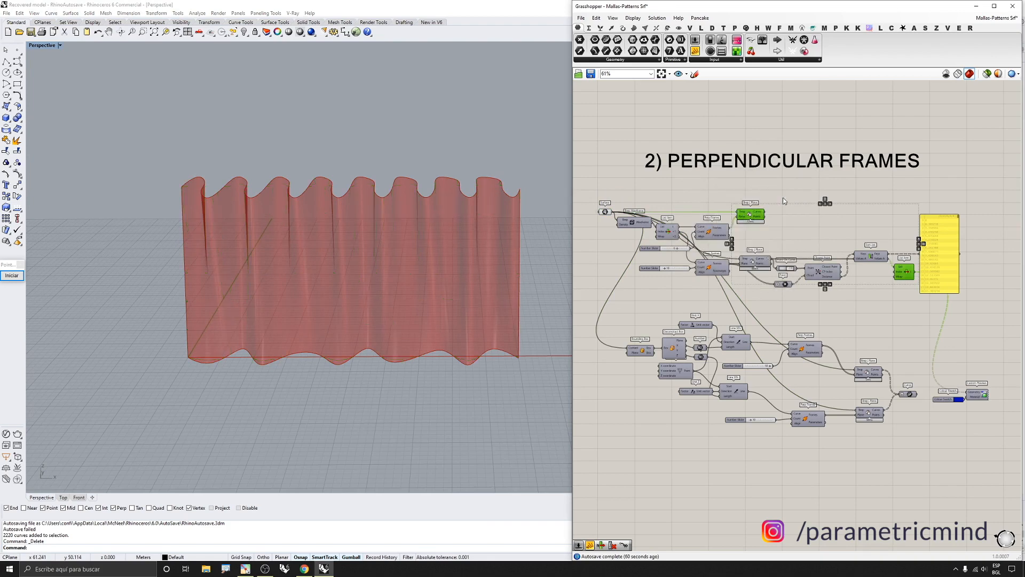
scroll(646, 345, up, 3)
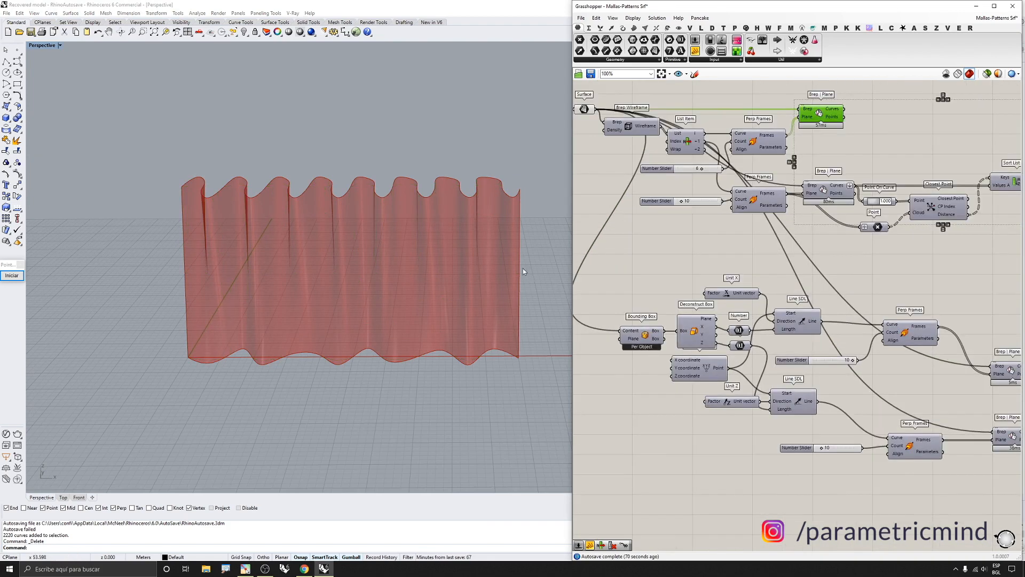
right_drag(523, 268, 393, 295)
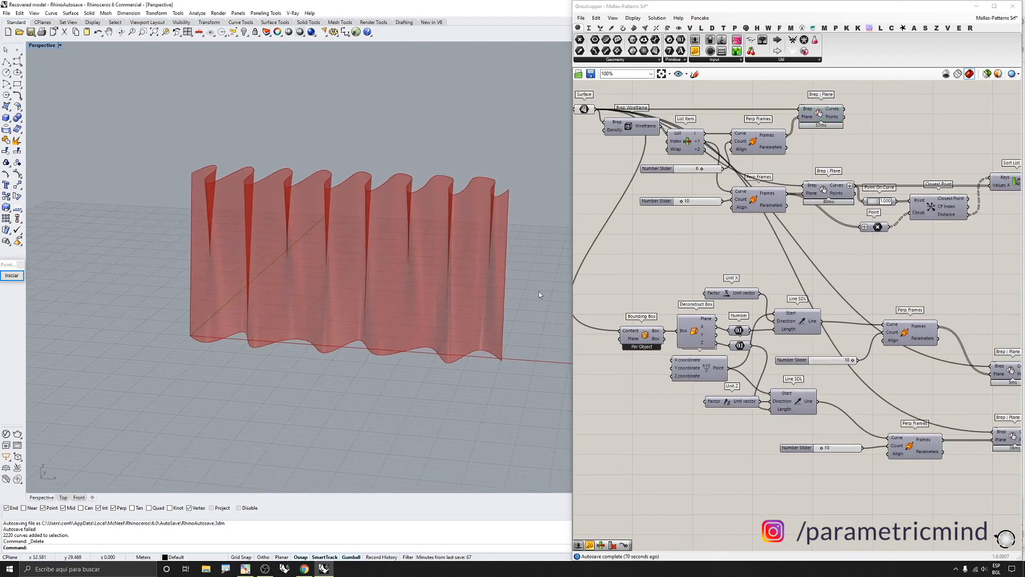
scroll(539, 294, up, 1)
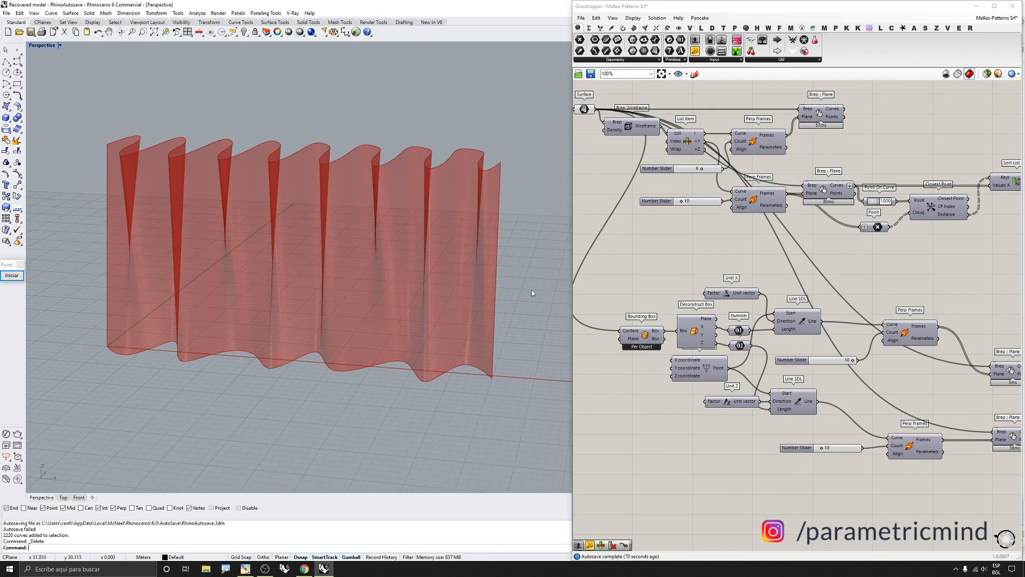
click(13, 276)
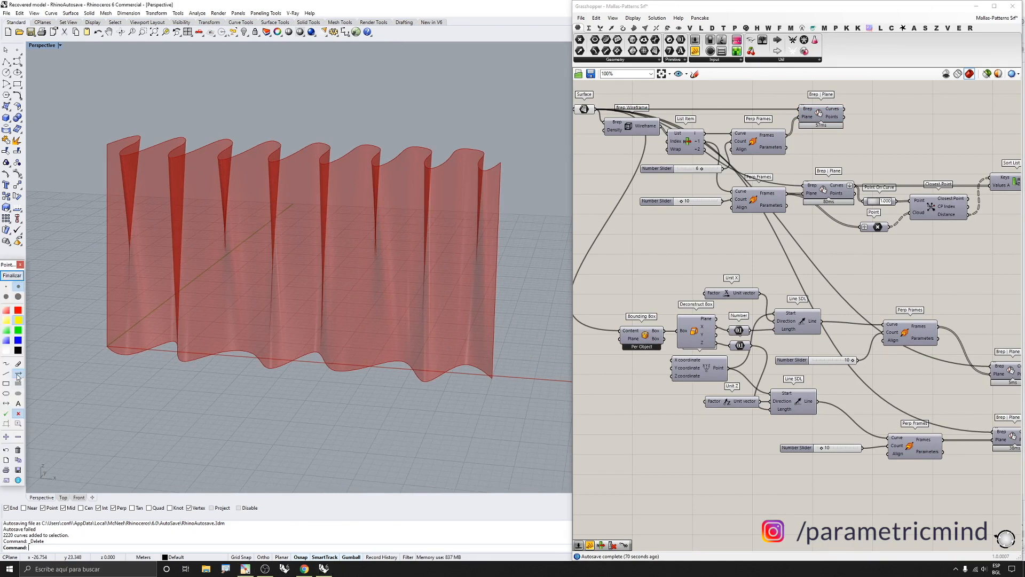
click(18, 373)
mouse_move(88, 364)
mouse_down()
mouse_move(499, 395)
mouse_move(483, 394)
mouse_up()
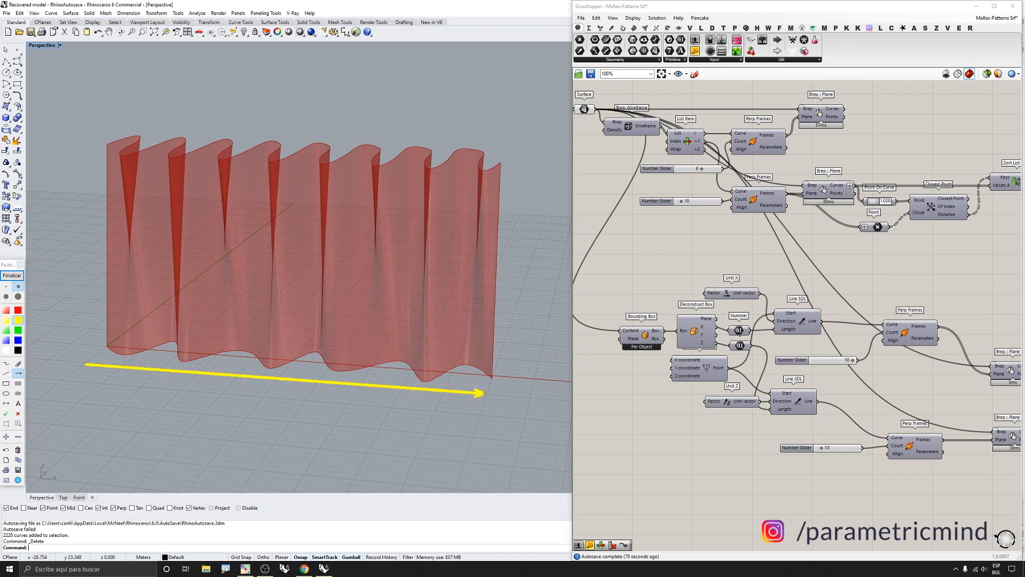
drag(74, 356, 74, 148)
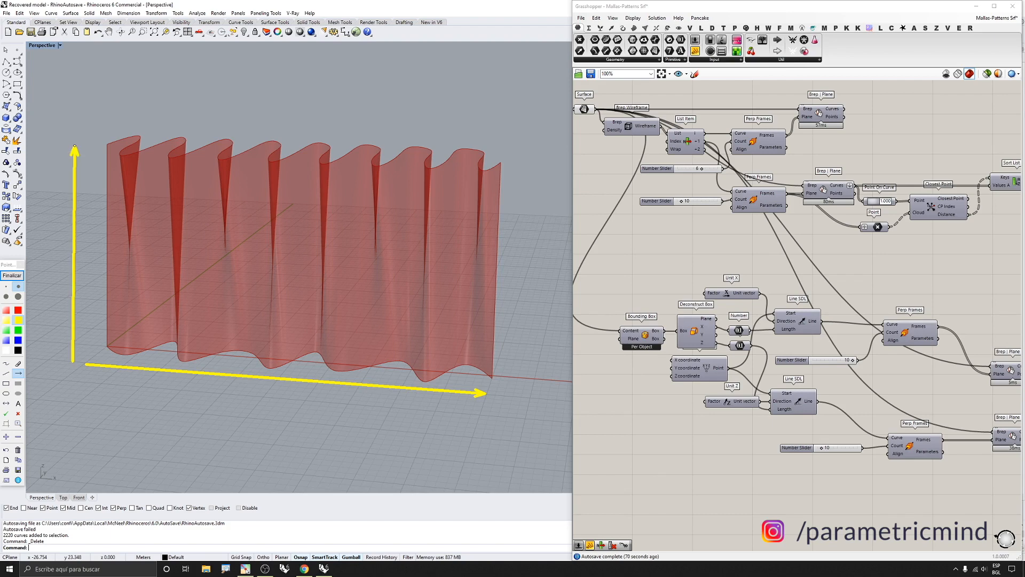
click(18, 413)
click(107, 367)
click(128, 369)
click(166, 373)
click(209, 379)
click(247, 379)
click(282, 380)
click(320, 382)
click(368, 385)
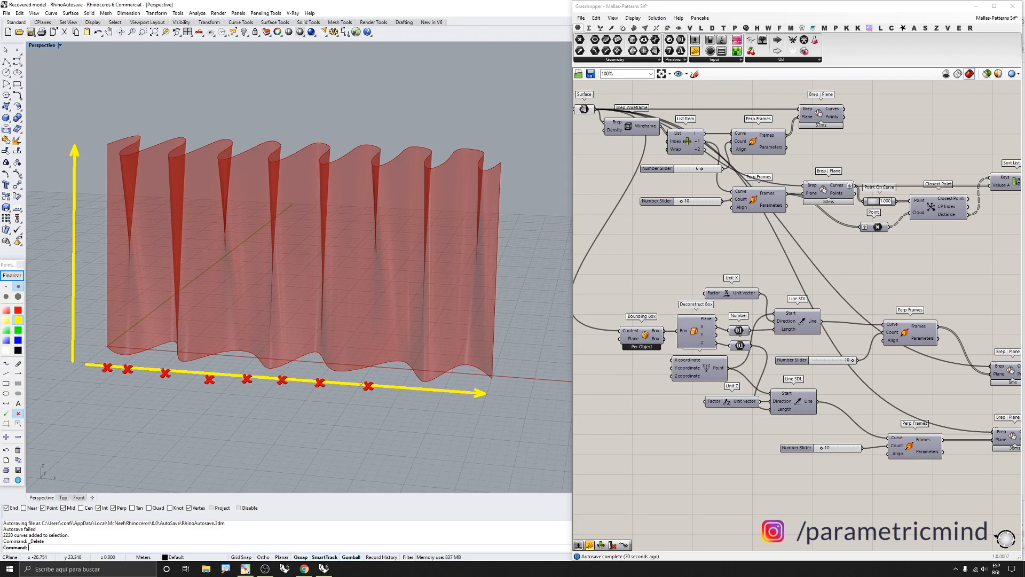
click(76, 330)
click(75, 309)
click(74, 277)
click(76, 257)
click(77, 231)
click(80, 204)
click(11, 275)
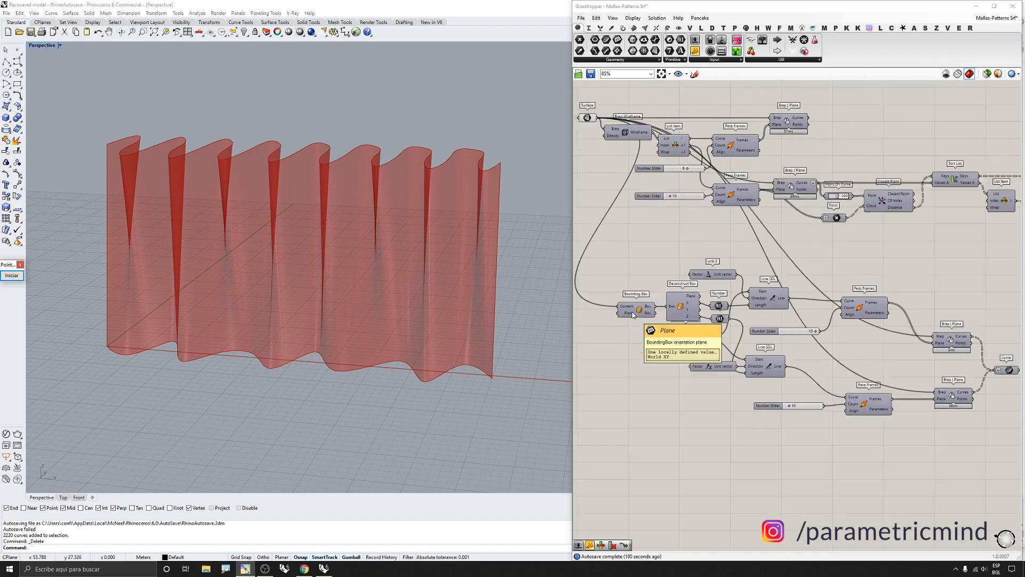
Turn on preview of the Bounding Box component around the surface
scroll(625, 318, up, 2)
middle_click(639, 317)
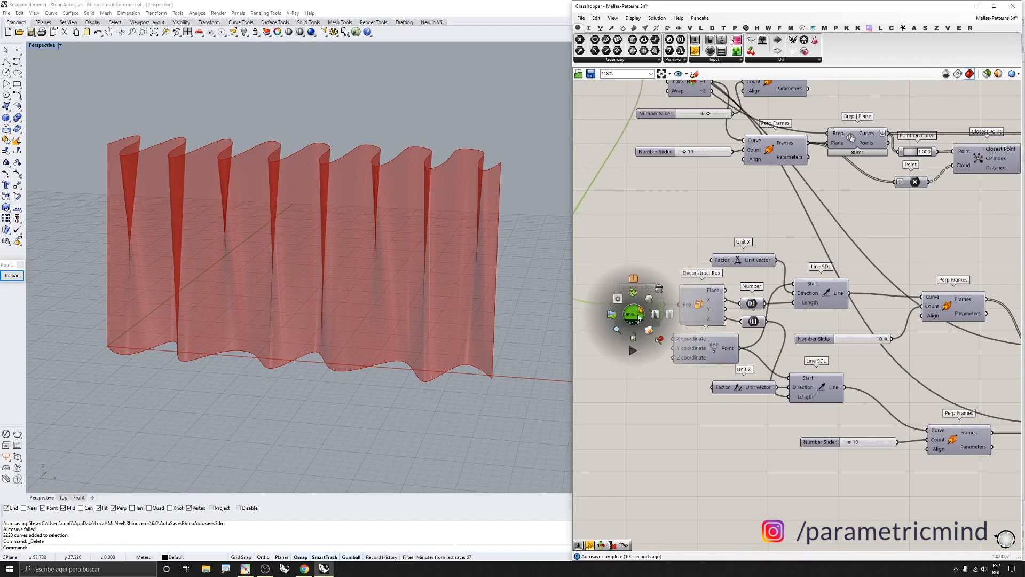
middle_click(625, 327)
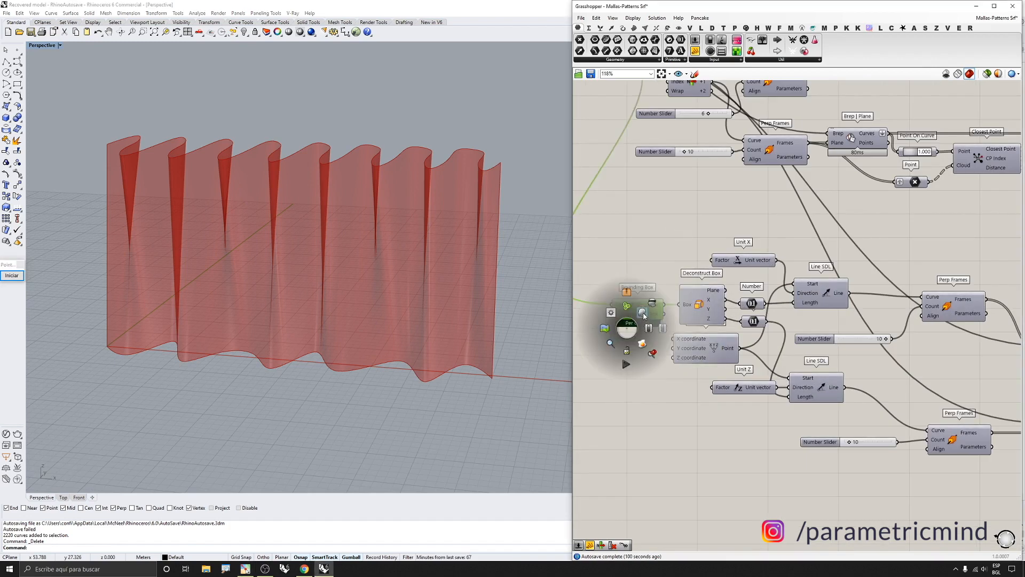
click(644, 315)
right_drag(485, 306, 397, 262)
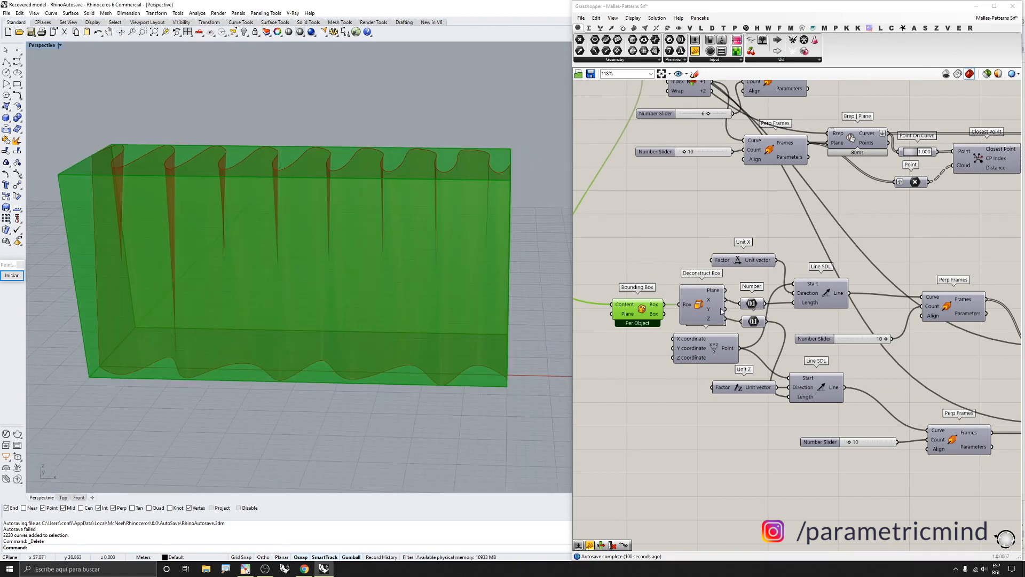
Turn on preview of the two Line SDL components fed by the Deconstruct Box outputs
scroll(714, 306, up, 3)
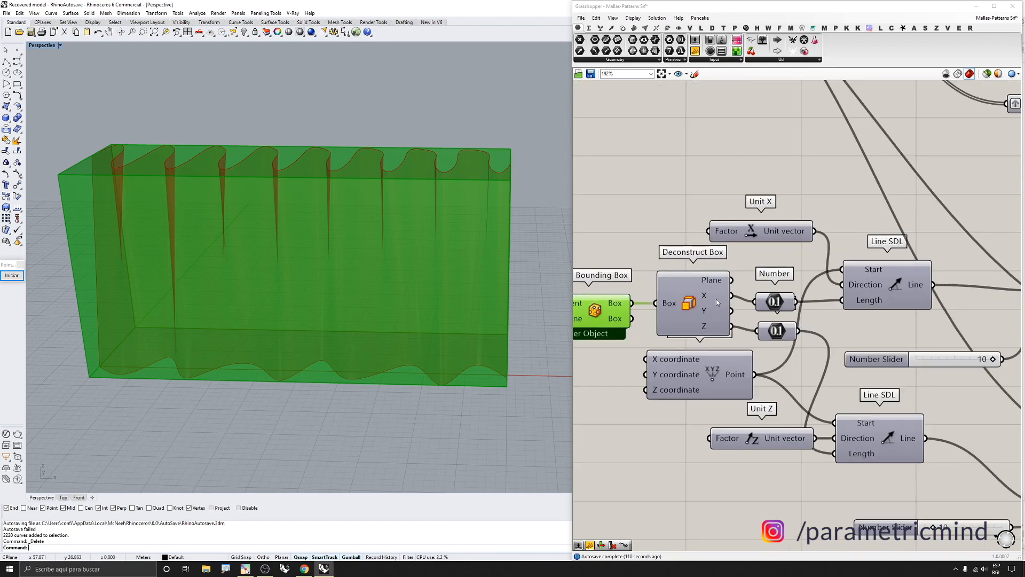
mouse_move(711, 302)
mouse_move(714, 329)
scroll(689, 304, down, 3)
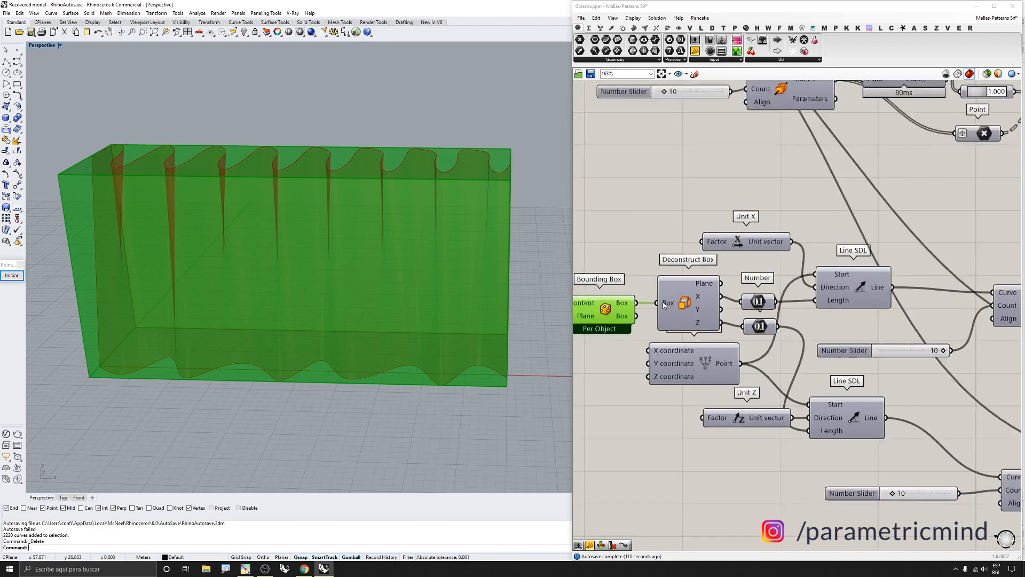
scroll(729, 314, up, 2)
scroll(661, 307, down, 1)
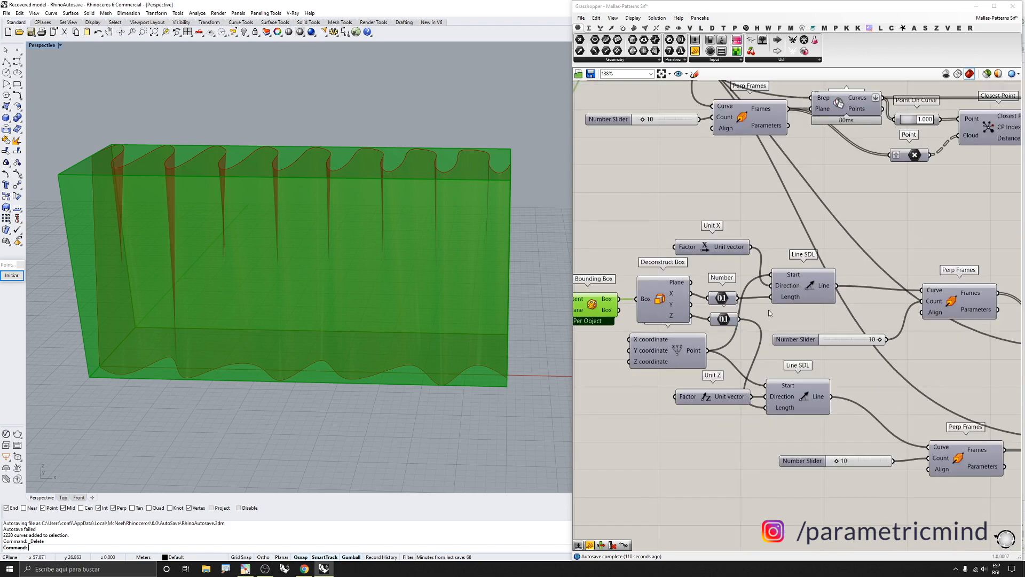
click(793, 290)
middle_click(793, 290)
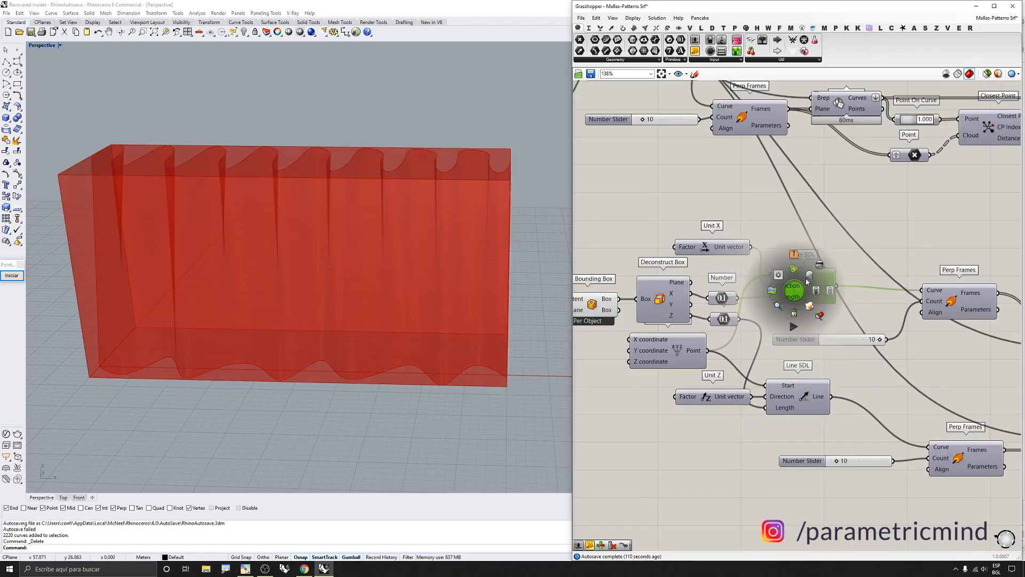
click(805, 397)
middle_click(805, 398)
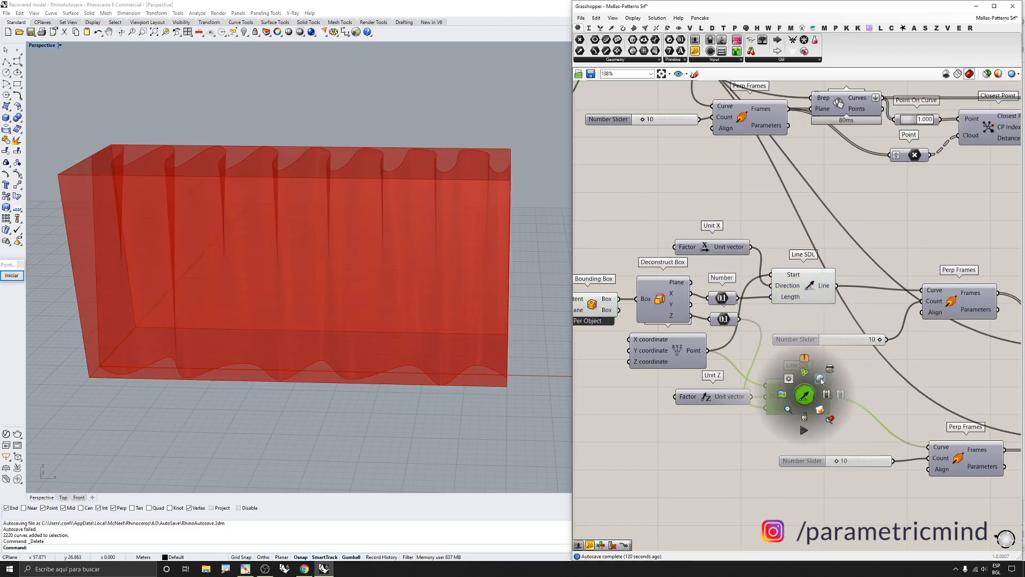
click(822, 381)
Select the Bounding Box, Deconstruct Box, Unit X and Construct Point components and turn off their preview
drag(724, 222, 618, 338)
scroll(708, 258, down, 2)
middle_click(625, 329)
click(651, 304)
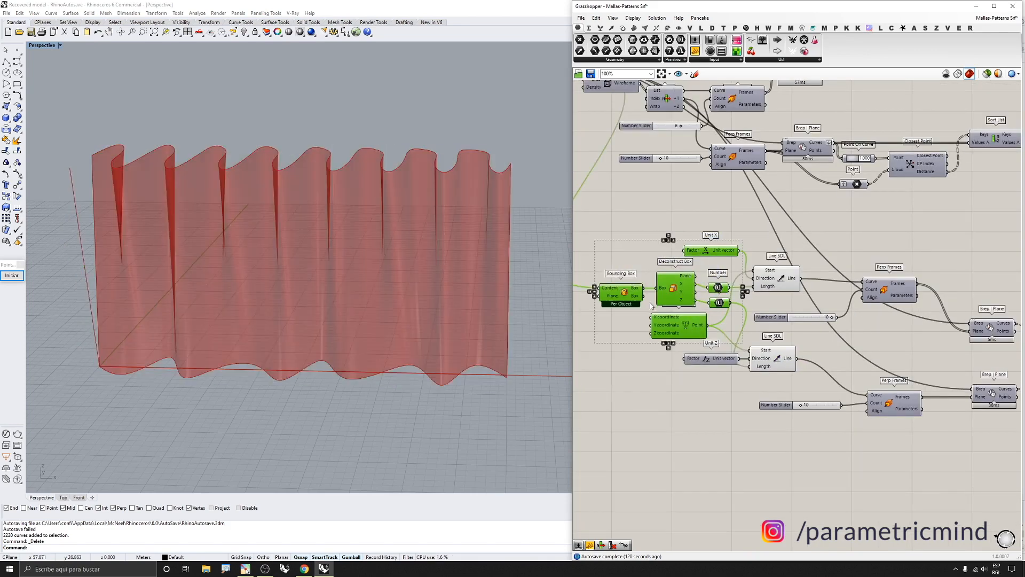
scroll(780, 309, up, 2)
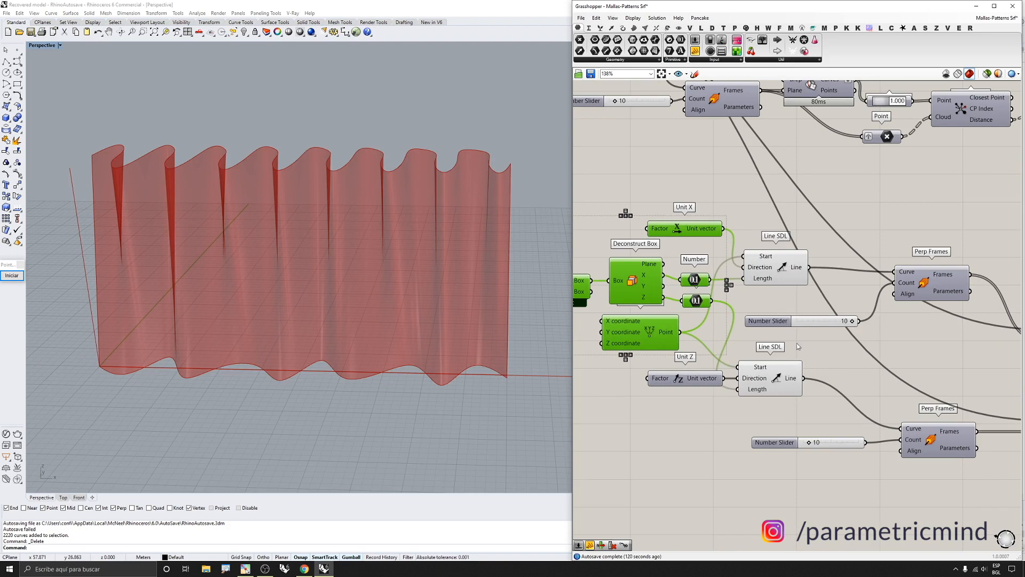
Select both Line SDL components and switch the viewport to preview only the selected components
click(766, 283)
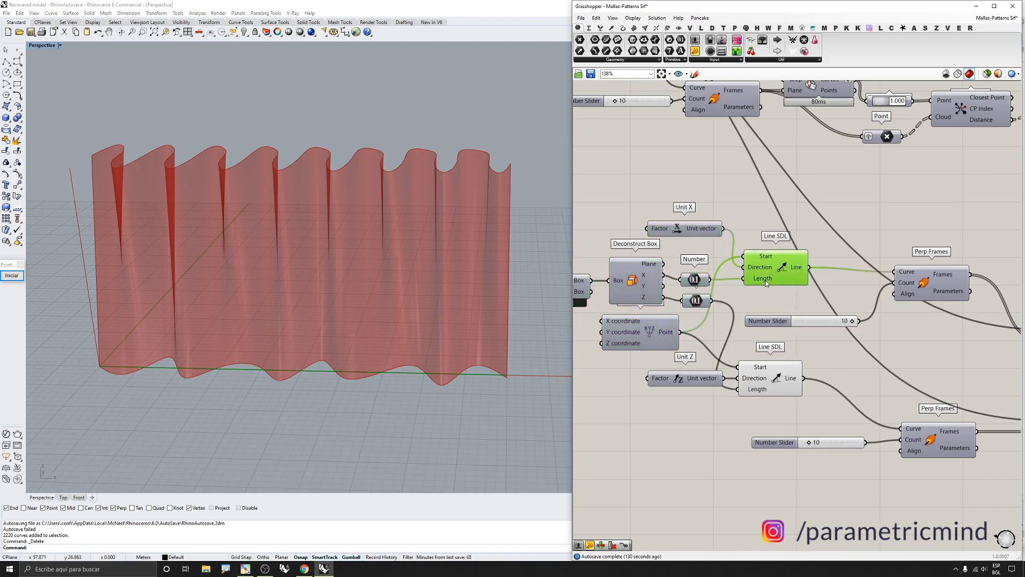
click(695, 284)
scroll(648, 270, up, 4)
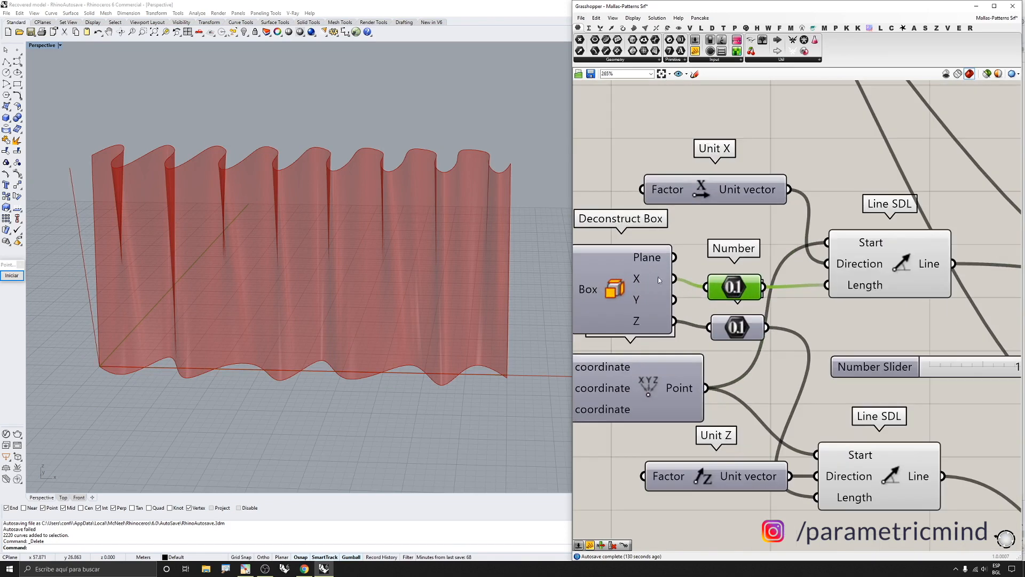
scroll(713, 290, down, 4)
click(820, 285)
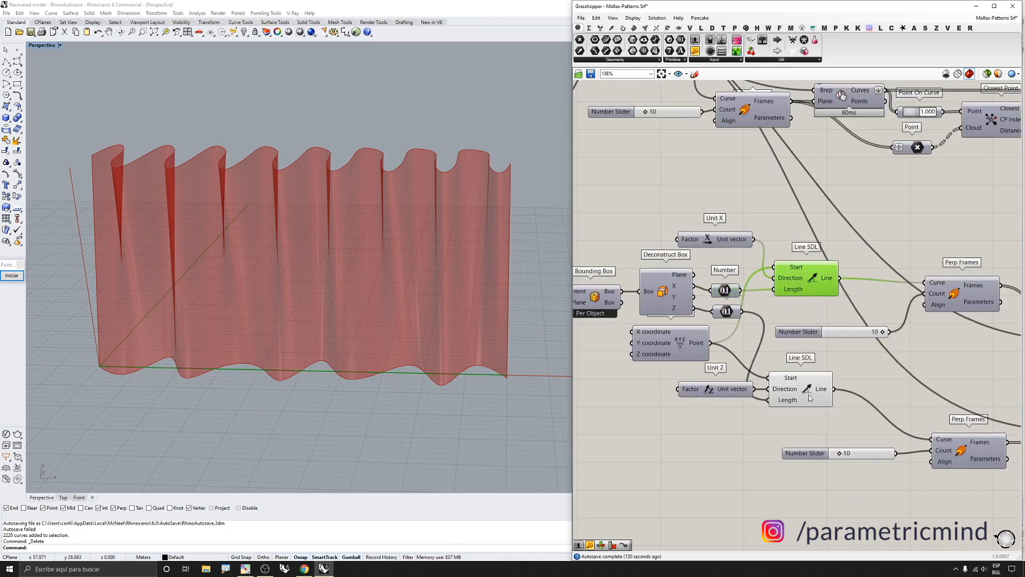
shift+click(809, 394)
scroll(785, 352, down, 3)
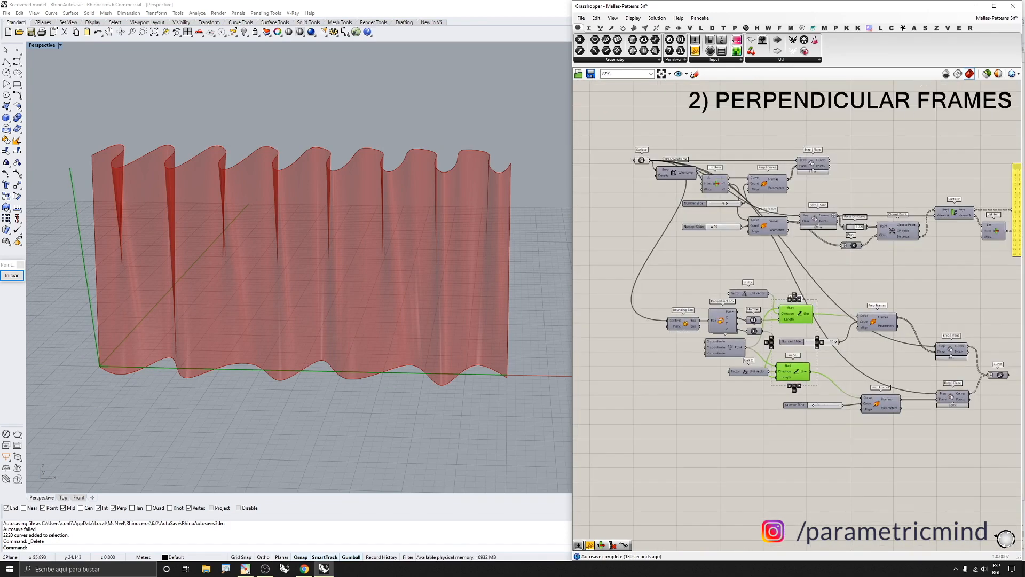
click(986, 74)
scroll(240, 315, up, 3)
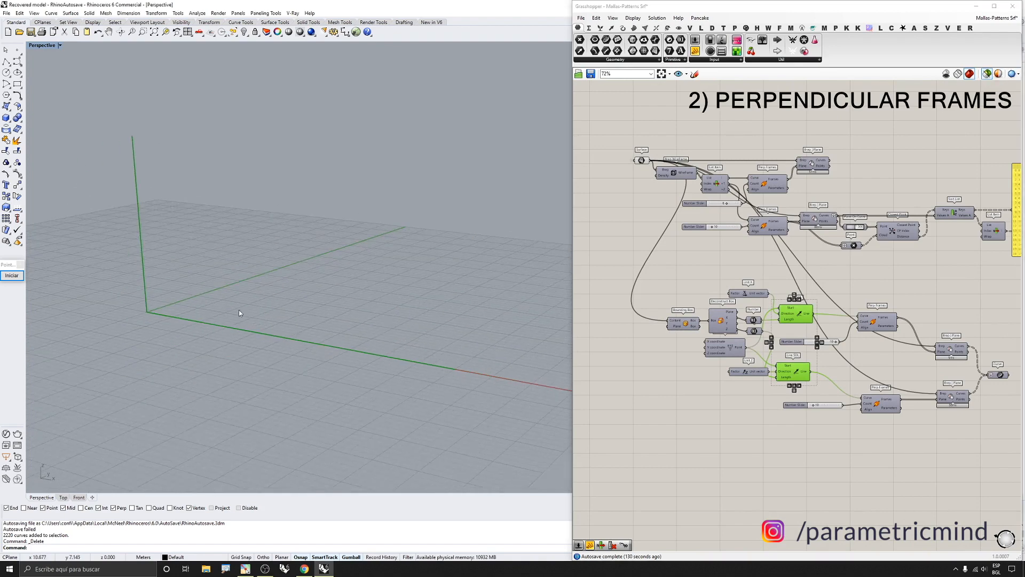
Switch the viewport back from selected-only preview to previewing all components
scroll(830, 337, up, 2)
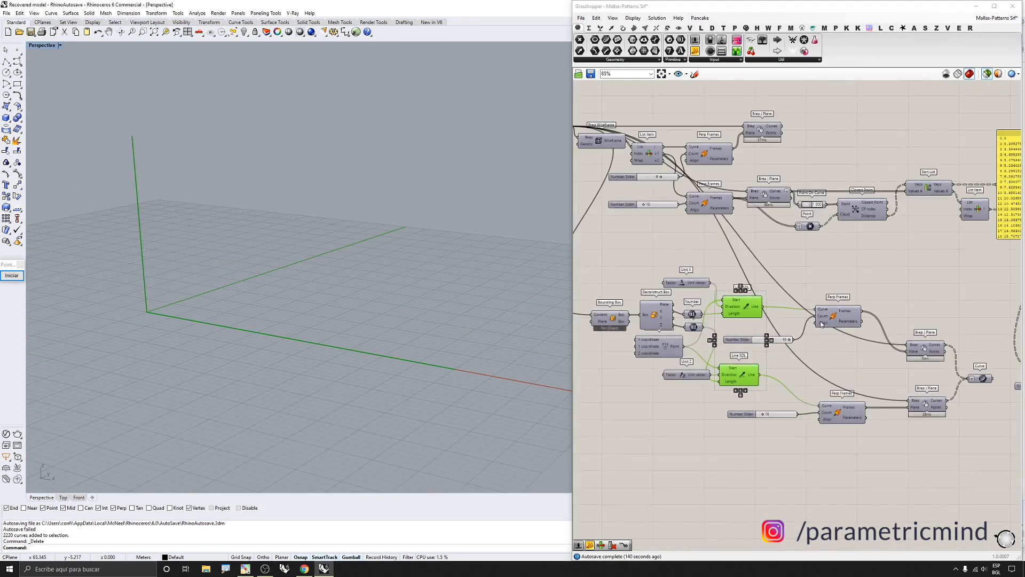
scroll(822, 324, up, 3)
drag(870, 250, 834, 516)
drag(719, 251, 643, 454)
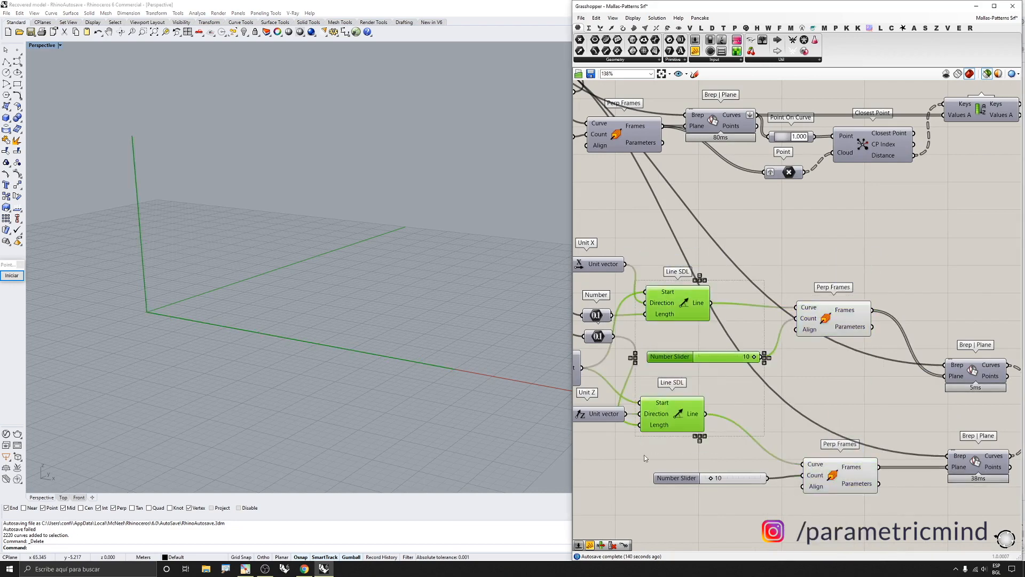
middle_click(644, 453)
click(985, 72)
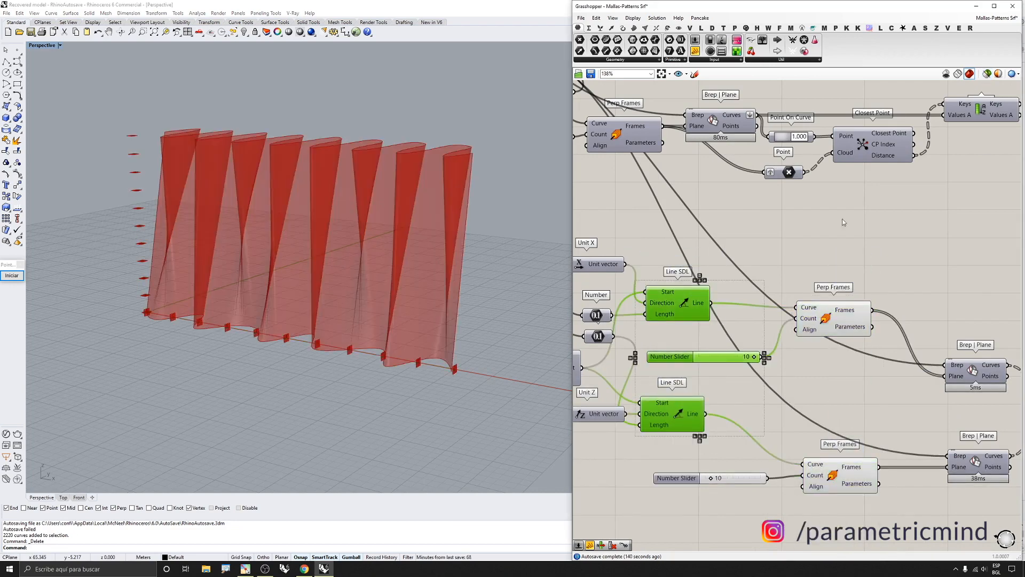
Turn on preview of both Brep | Plane section components and the Curve parameter collecting their curves
right_drag(405, 288, 542, 326)
scroll(728, 365, down, 5)
scroll(796, 386, up, 4)
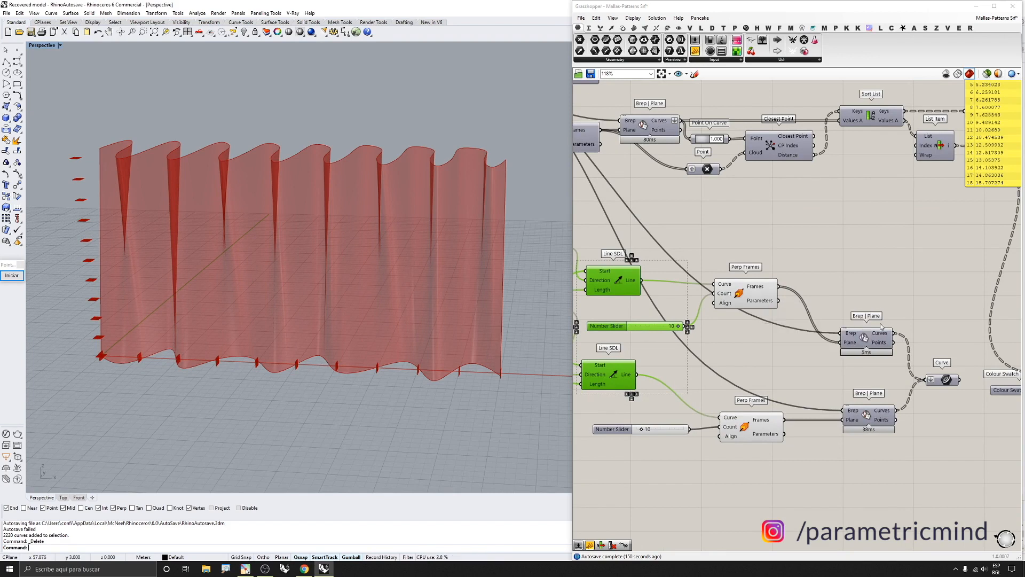
click(867, 339)
shift+click(865, 416)
click(947, 379)
middle_click(928, 416)
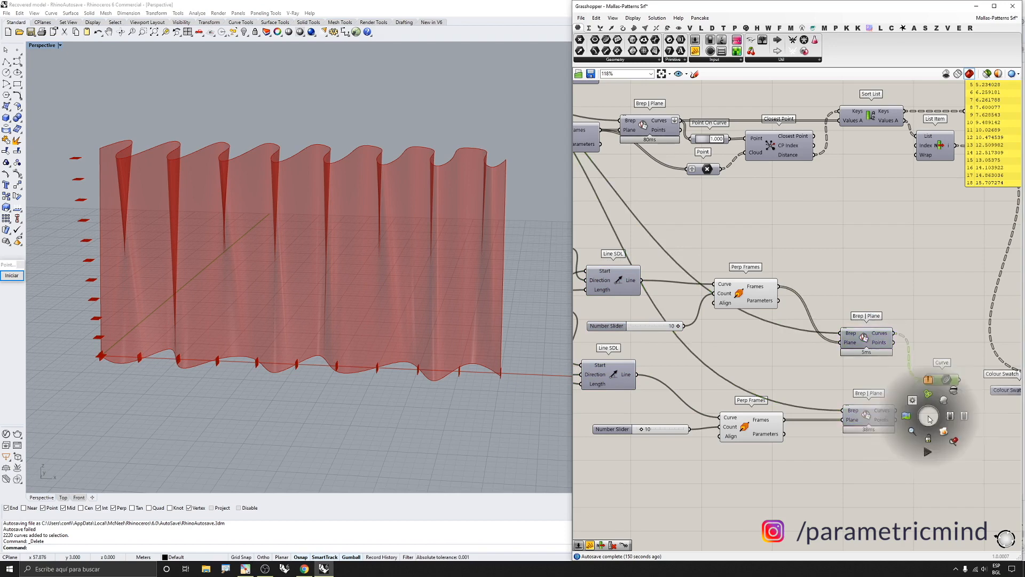
click(944, 402)
Select both Perp Frames components and turn off their preview
drag(787, 231, 736, 525)
middle_click(735, 525)
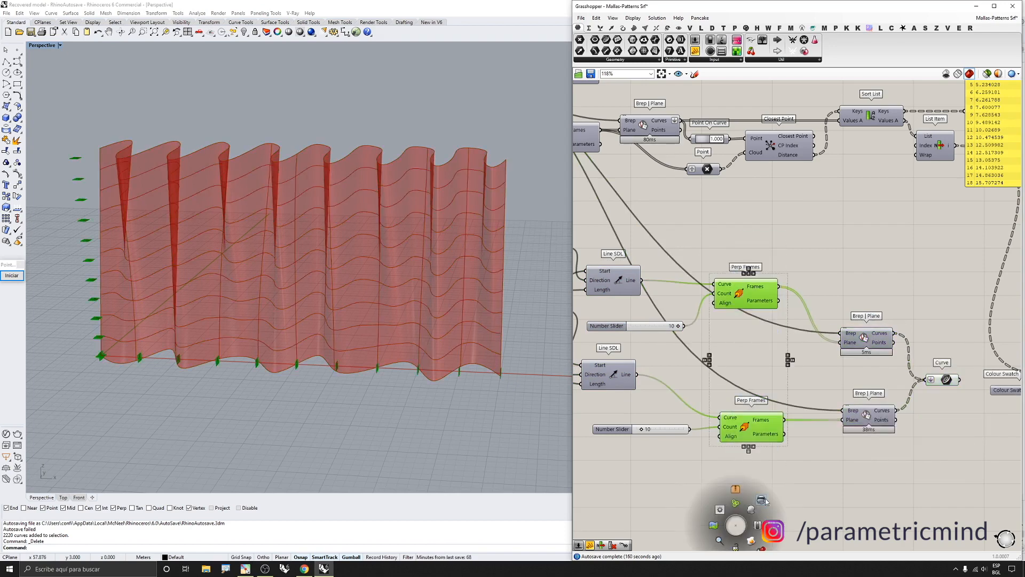
click(760, 500)
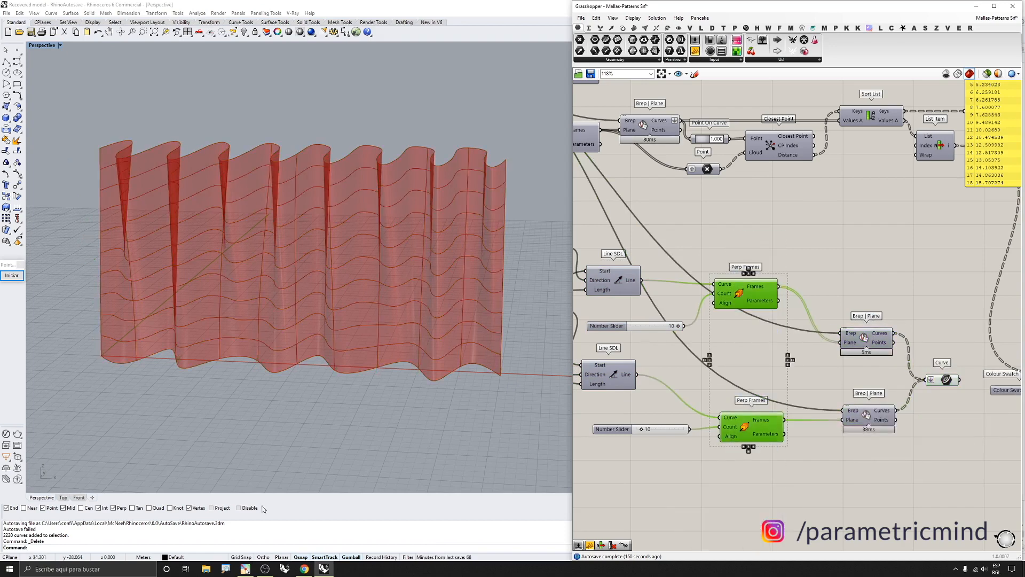
Switch to the Front view and turn off preview of the Curve parameter holding the section curves
click(79, 497)
scroll(347, 219, up, 4)
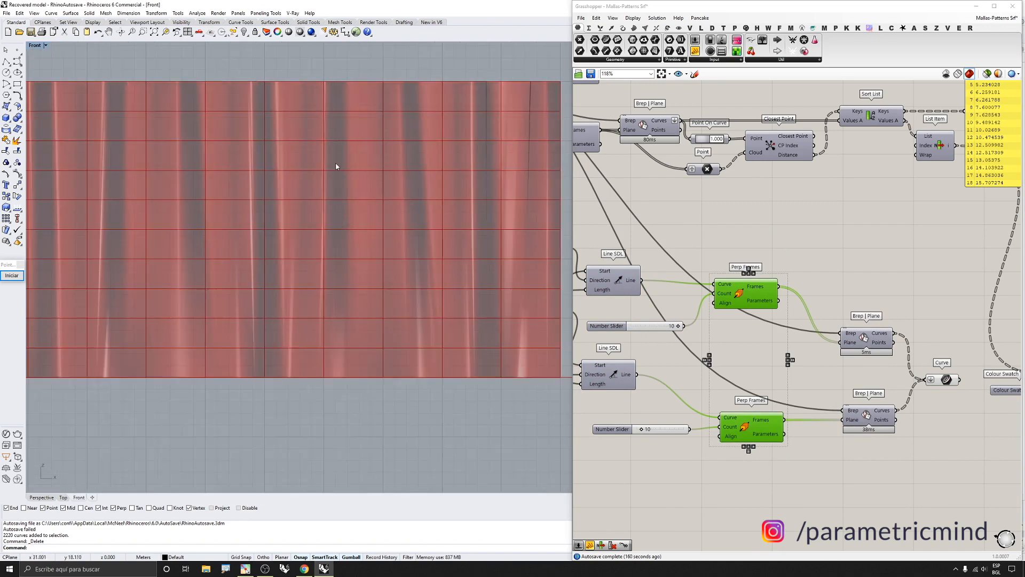
scroll(334, 249, down, 2)
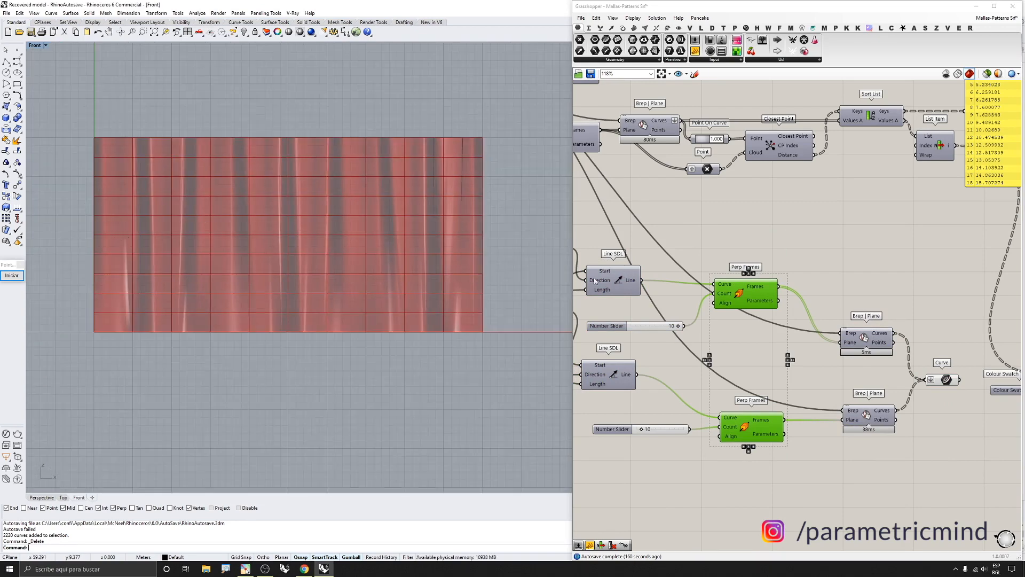
scroll(768, 323, down, 3)
scroll(885, 341, up, 2)
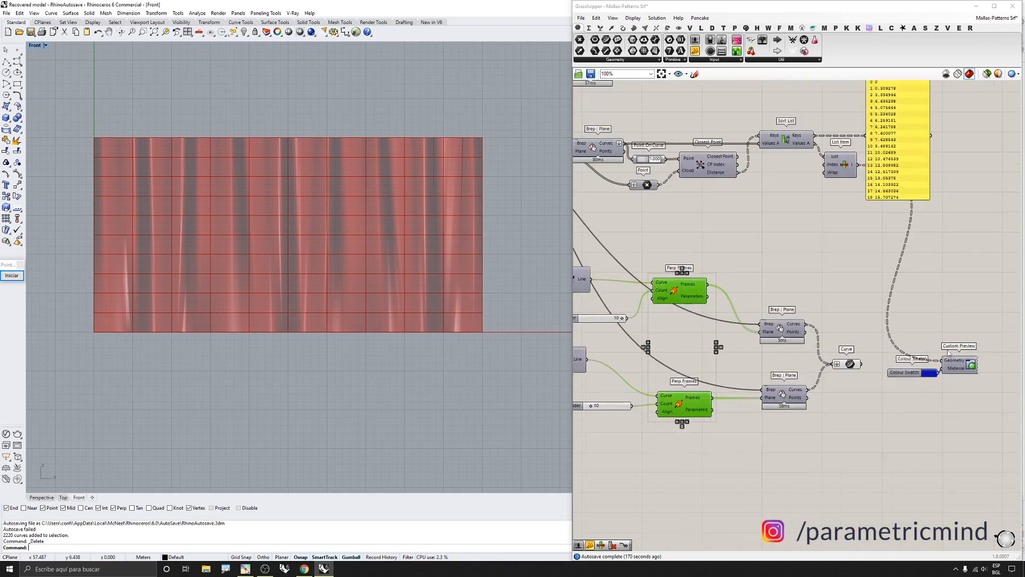
drag(935, 360, 855, 363)
click(846, 363)
middle_click(833, 384)
click(850, 365)
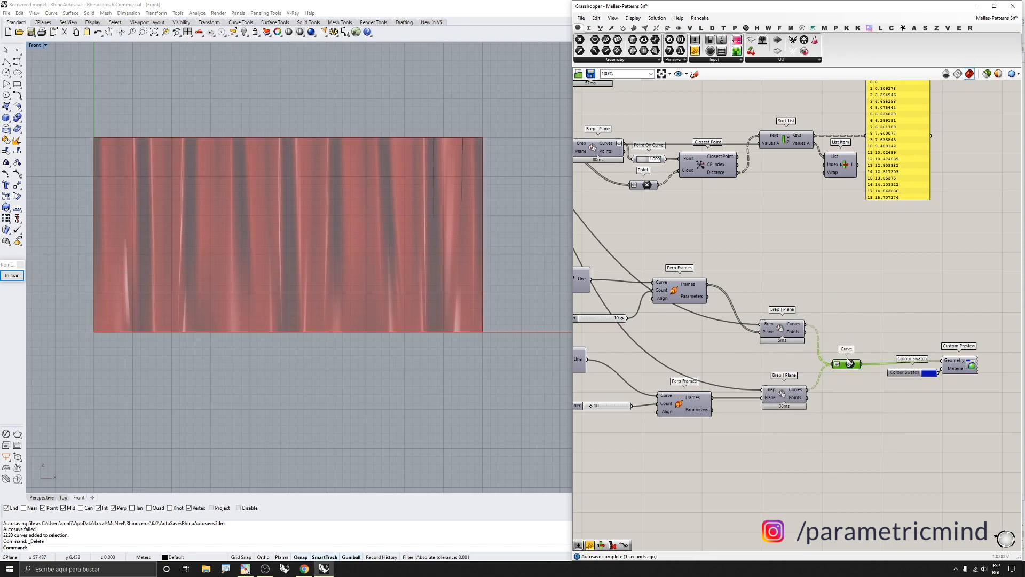
Select the whole Perpendicular Frames group and turn off its preview
scroll(792, 322, down, 3)
scroll(791, 322, down, 1)
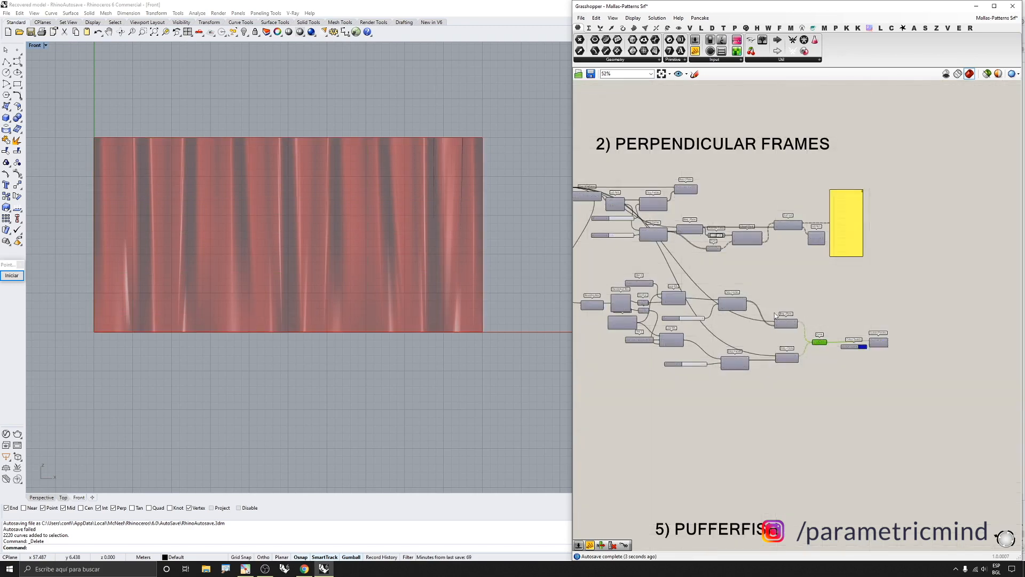
scroll(769, 315, down, 4)
right_drag(884, 310, 776, 308)
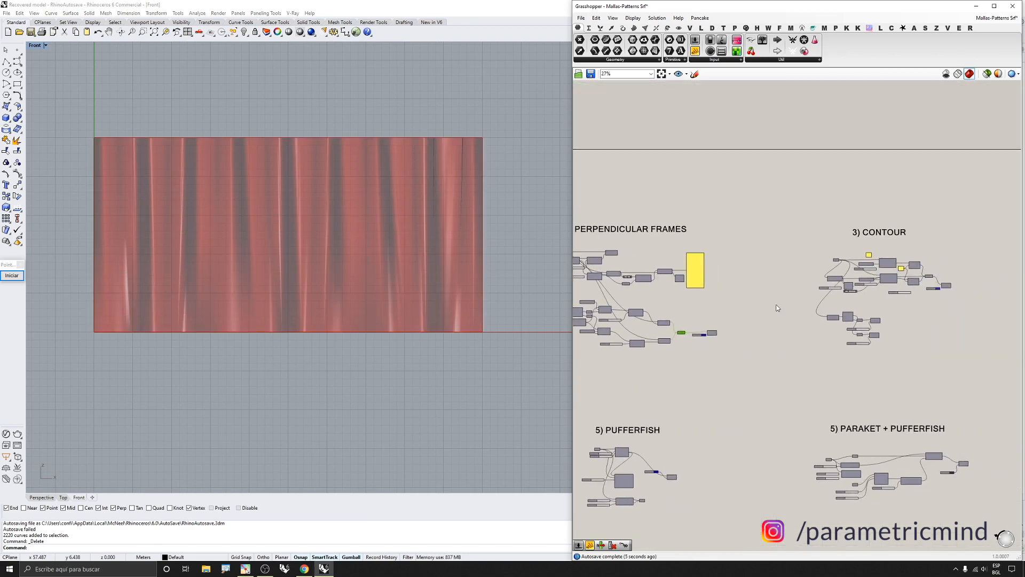
scroll(886, 284, down, 4)
click(747, 291)
middle_click(745, 293)
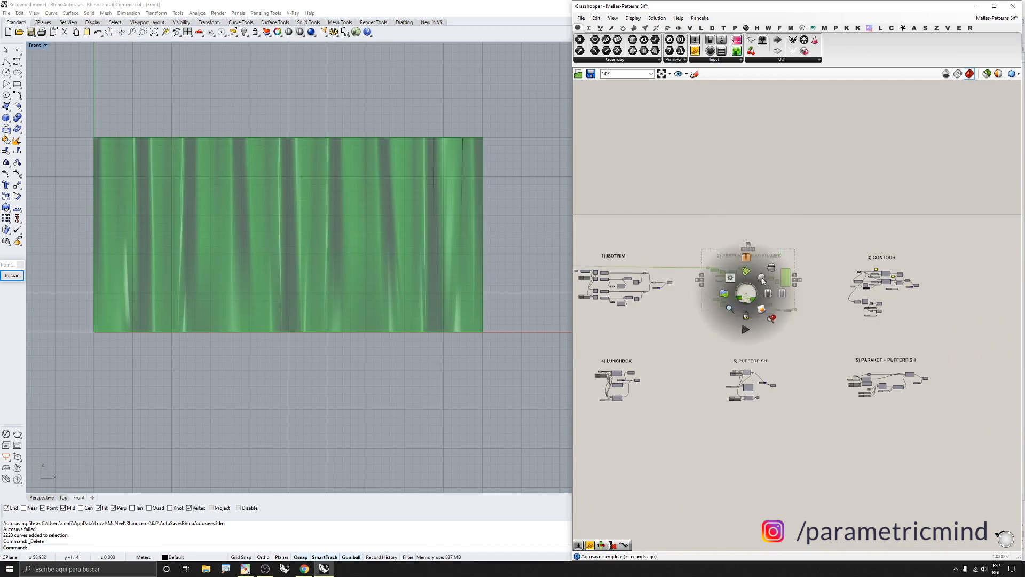
click(772, 269)
Turn on preview of the Surface parameter in the Contour group
scroll(943, 262, up, 11)
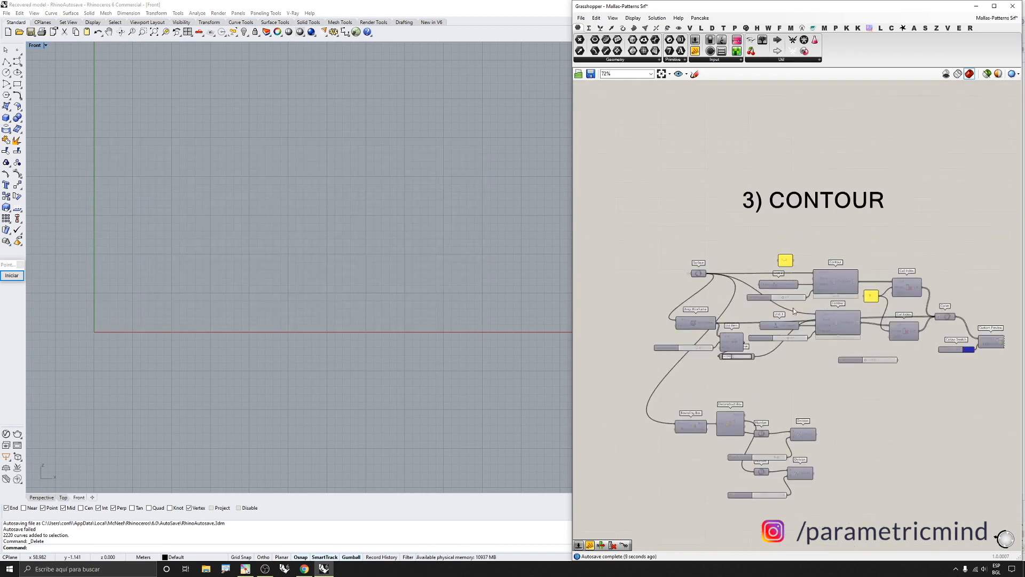
click(693, 270)
middle_click(689, 271)
click(649, 265)
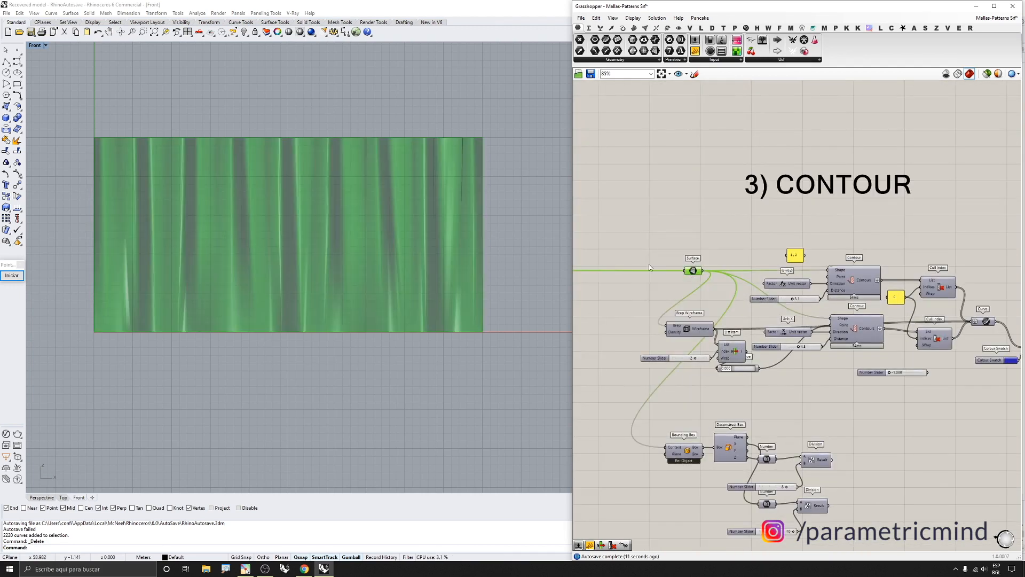
Switch to the Perspective view and turn on preview of the Brep Wireframe component
click(41, 497)
right_drag(80, 427, 377, 328)
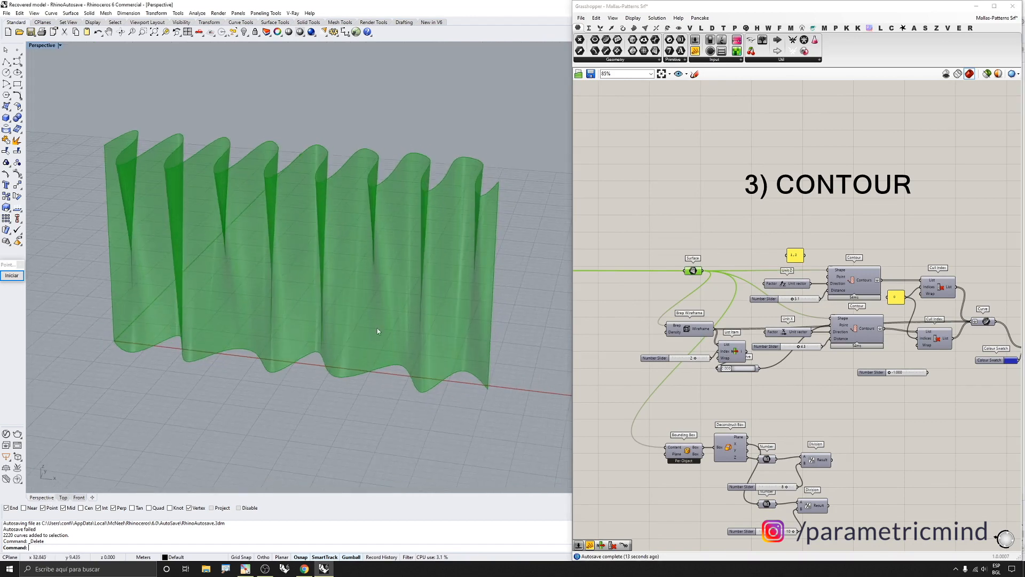
scroll(770, 295, down, 3)
scroll(770, 295, up, 4)
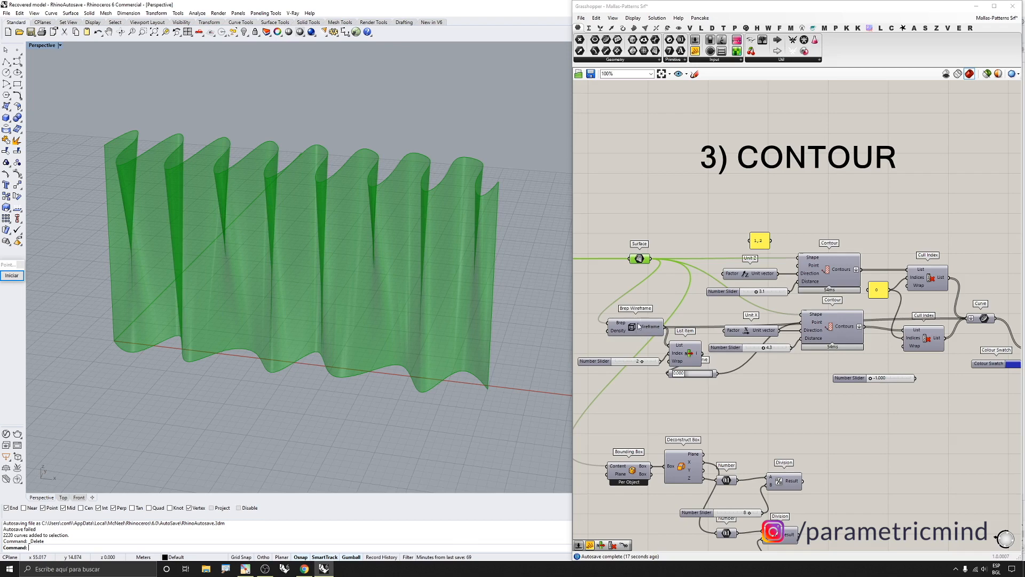
scroll(636, 328, up, 2)
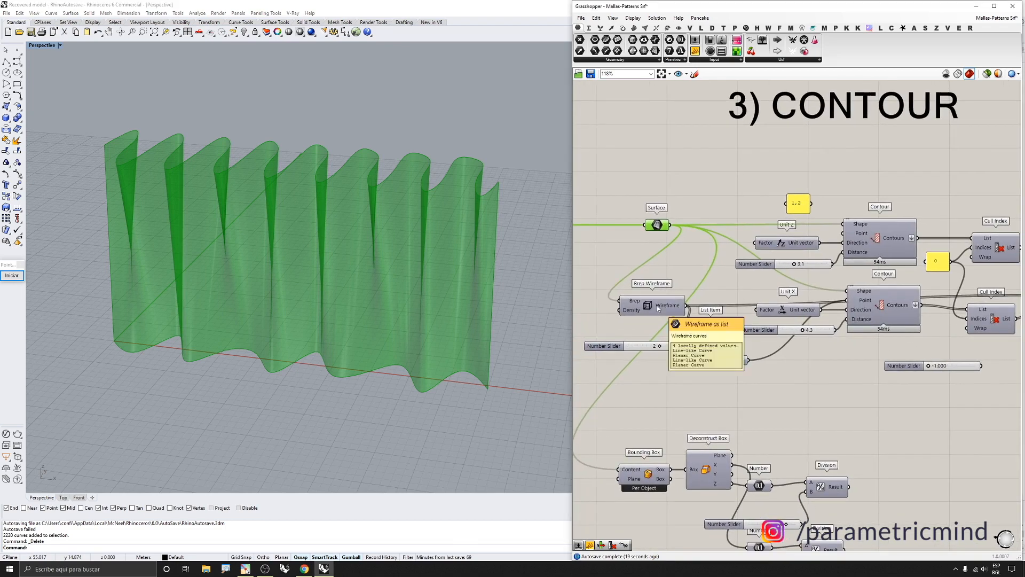
click(656, 305)
middle_click(656, 305)
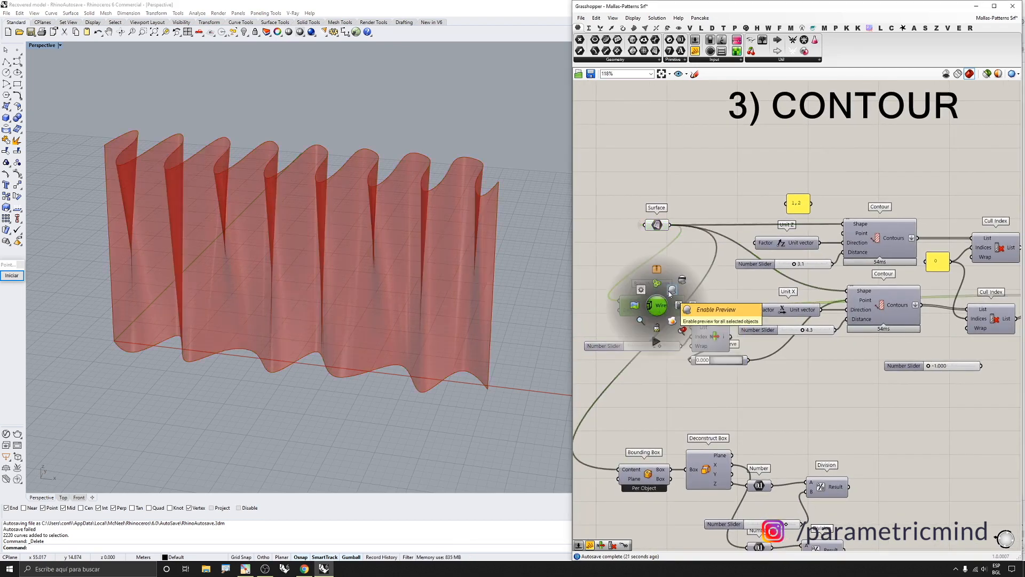
click(669, 290)
Turn off preview of the Surface parameter in the Contour group
click(656, 225)
middle_click(657, 225)
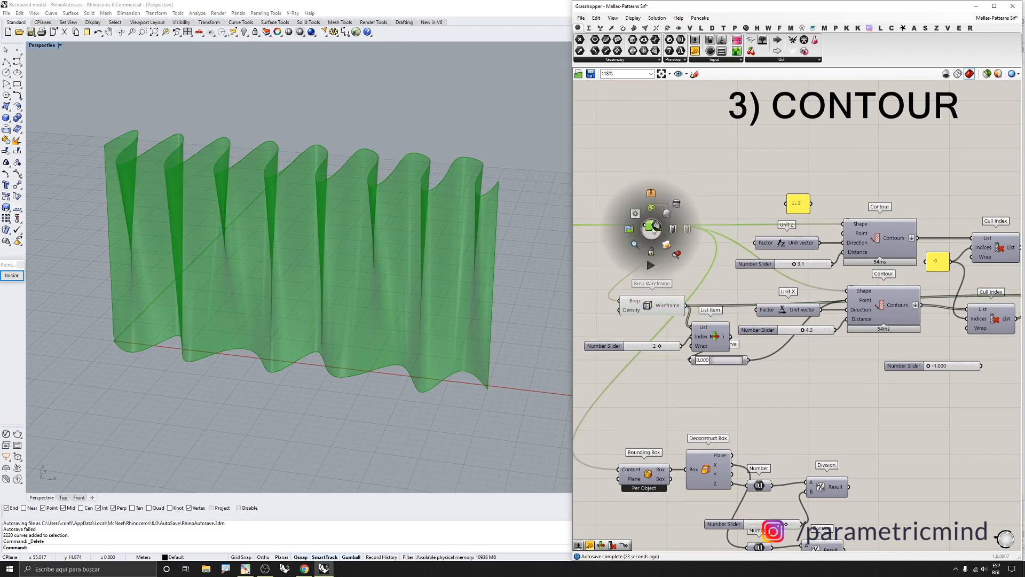
click(669, 212)
click(675, 301)
Turn off preview of the Brep Wireframe component
scroll(673, 307, down, 6)
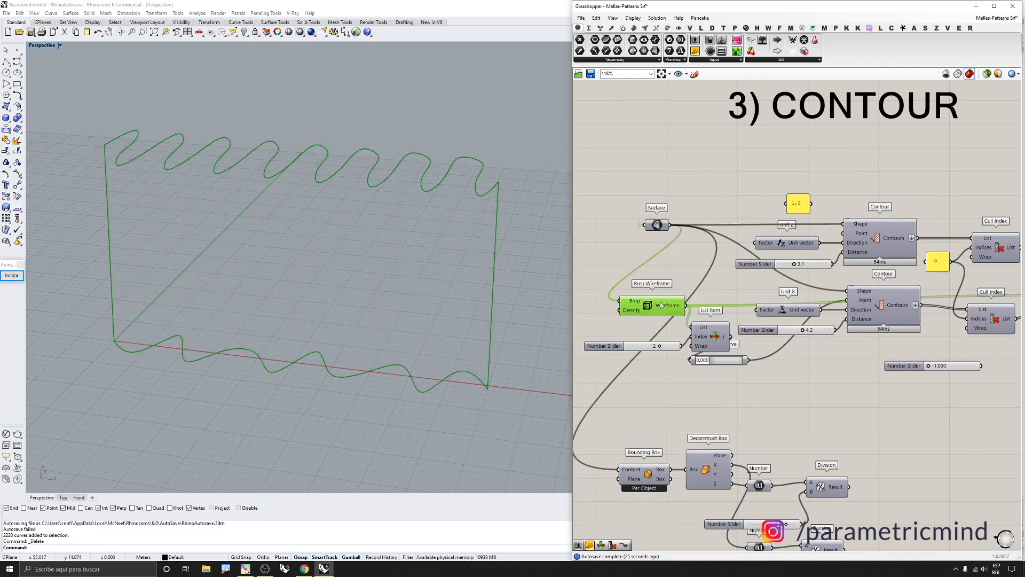
scroll(671, 311, up, 5)
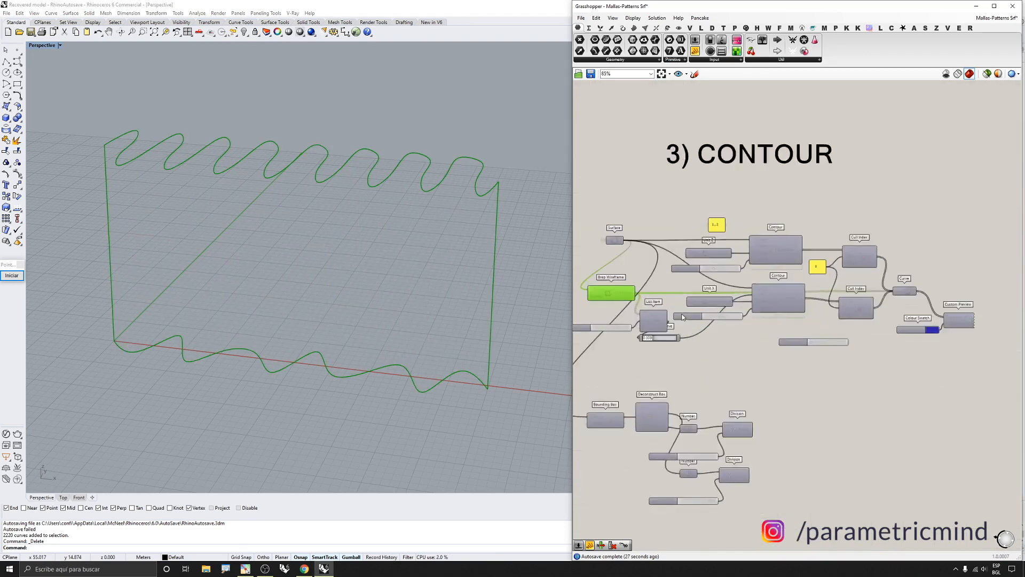
scroll(671, 311, down, 2)
scroll(671, 312, up, 3)
right_drag(671, 294, 701, 293)
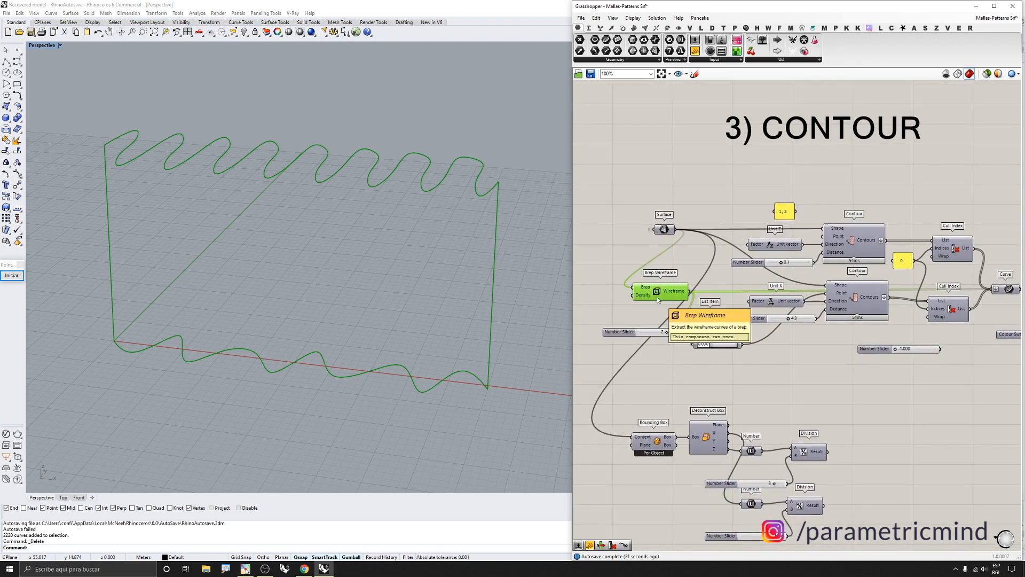
middle_click(663, 291)
click(690, 266)
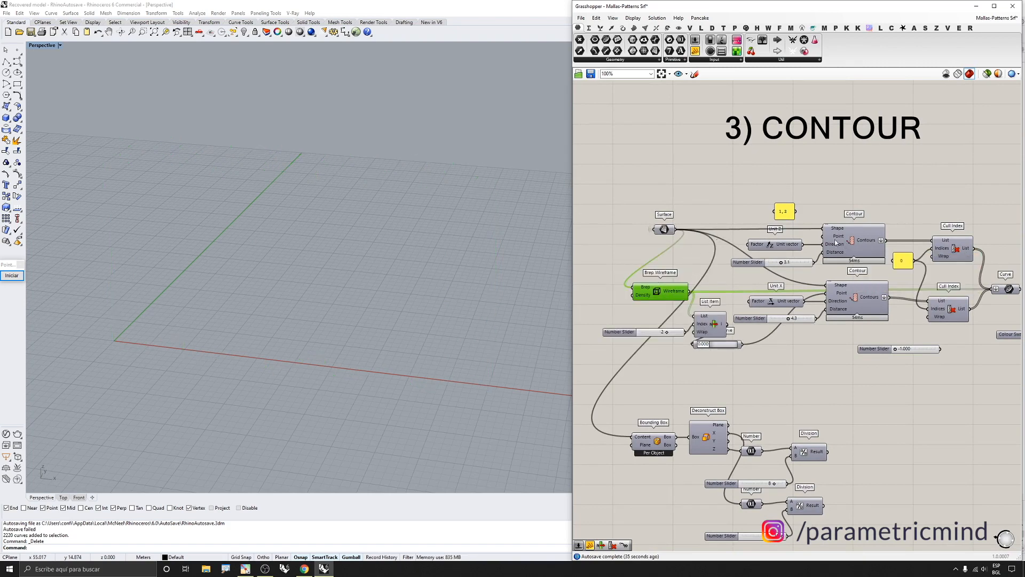
Turn on preview of the Contour component driven by the Unit Z vector
scroll(853, 249, up, 3)
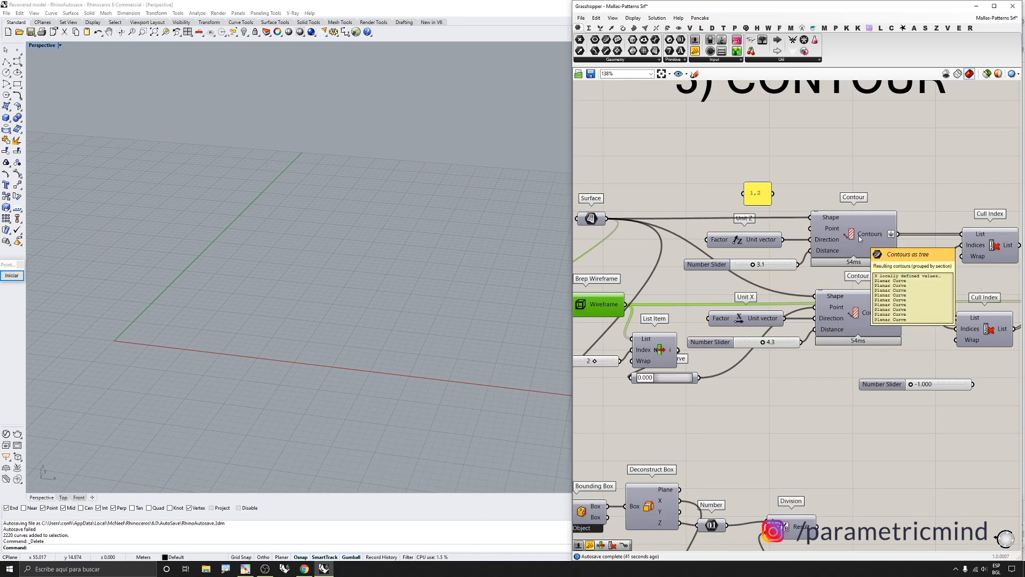
click(858, 237)
middle_click(853, 236)
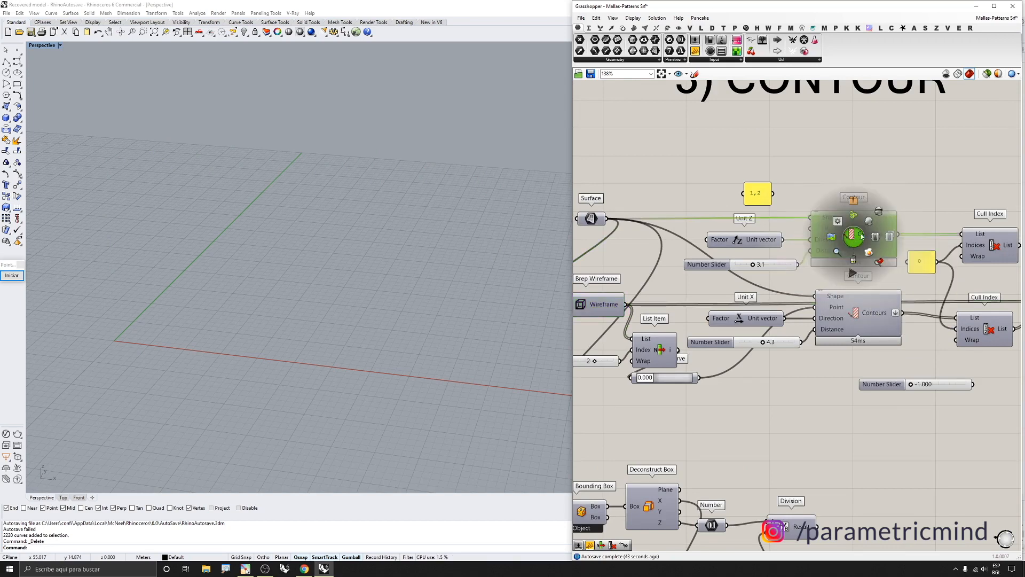
click(869, 224)
right_drag(283, 289, 291, 272)
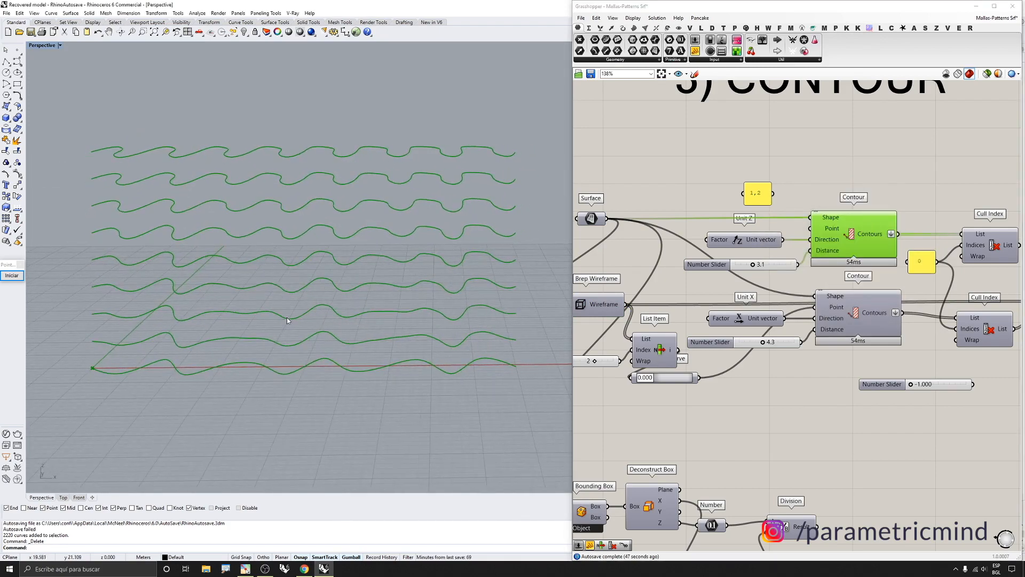
right_drag(287, 317, 265, 318)
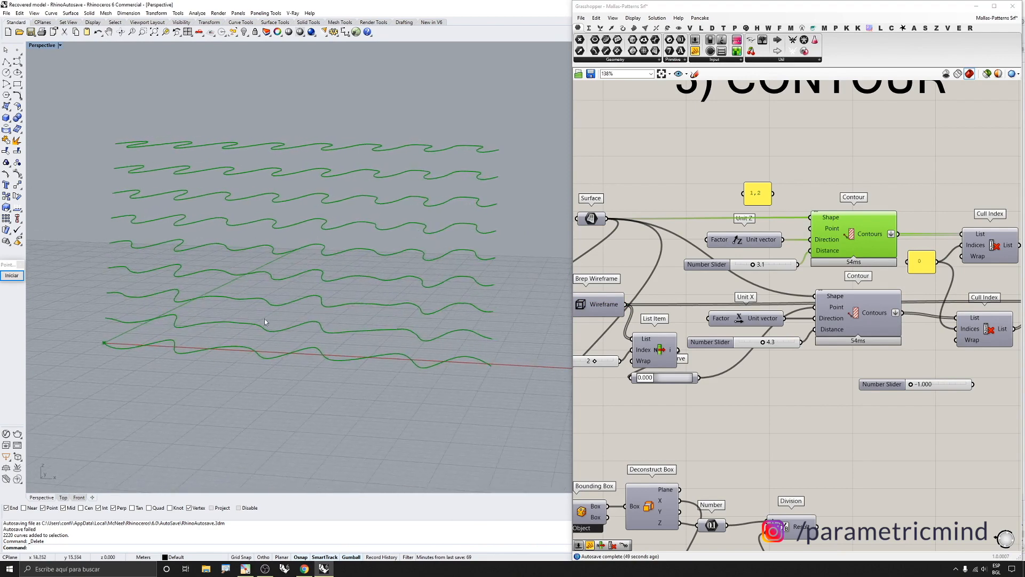
Inspect the horizontal contour curves and the Unit Z vector and distance slider feeding that Contour component
mouse_move(832, 216)
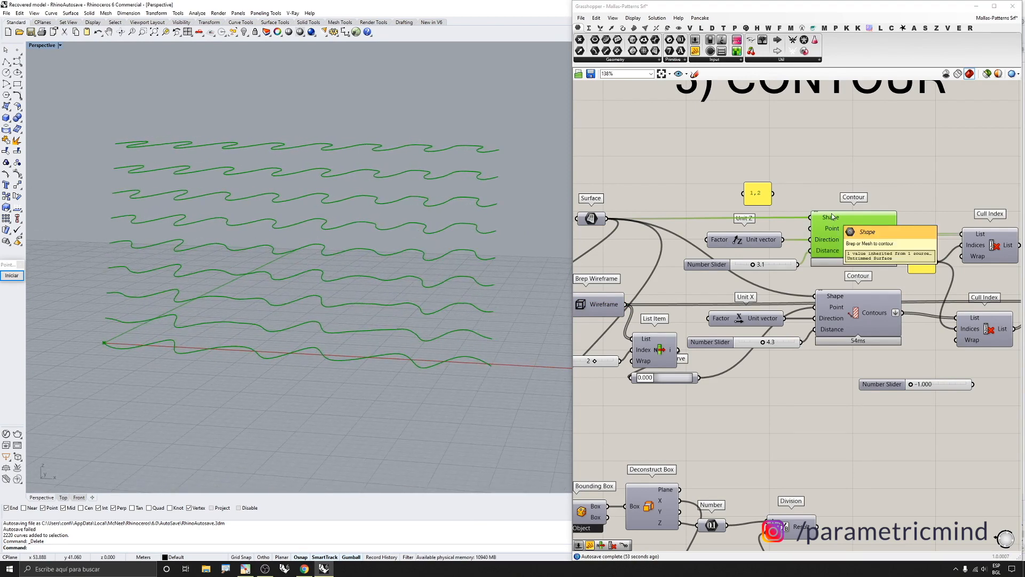
scroll(860, 246, down, 1)
scroll(793, 249, up, 1)
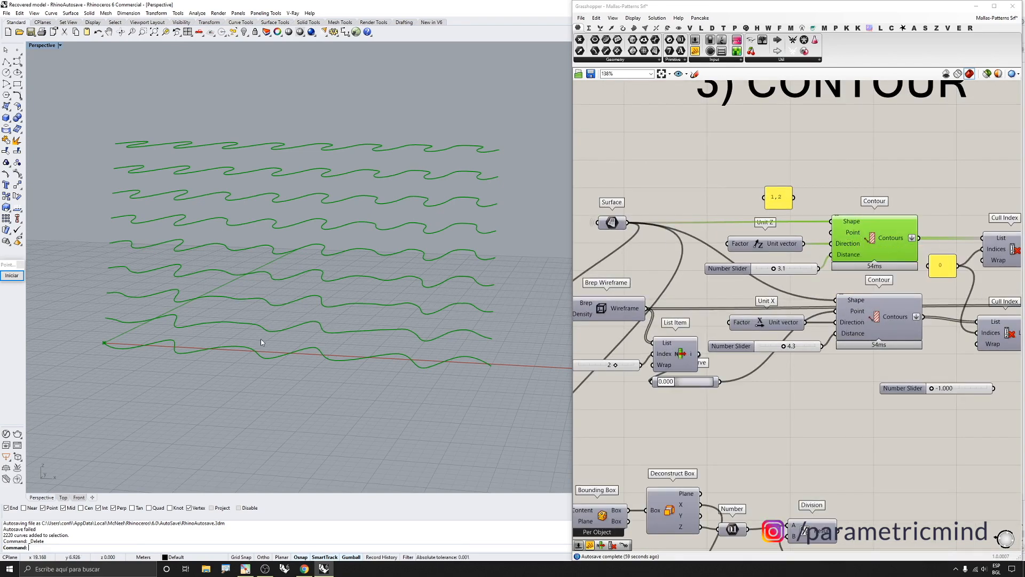
scroll(122, 340, up, 7)
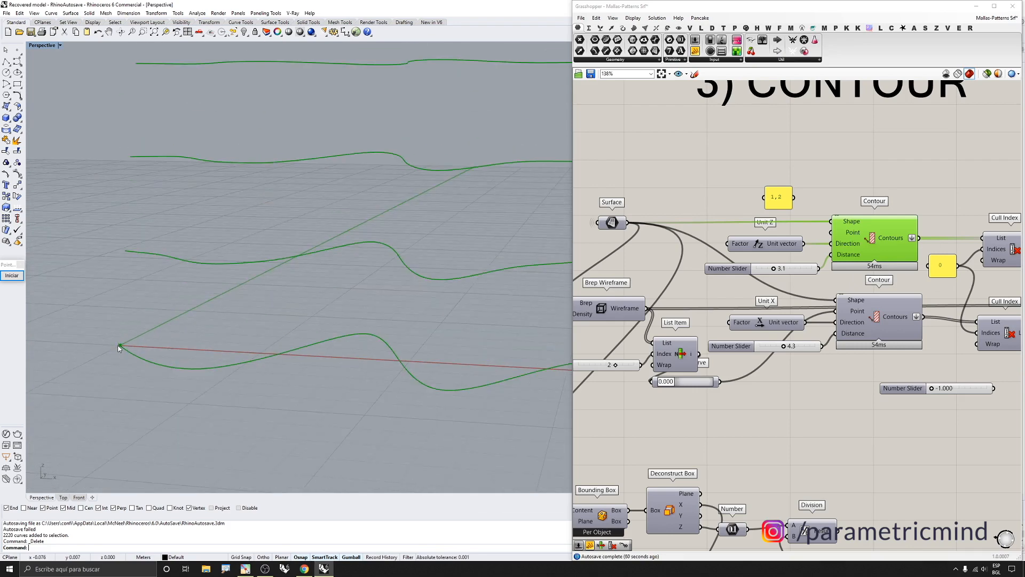
scroll(327, 275, down, 5)
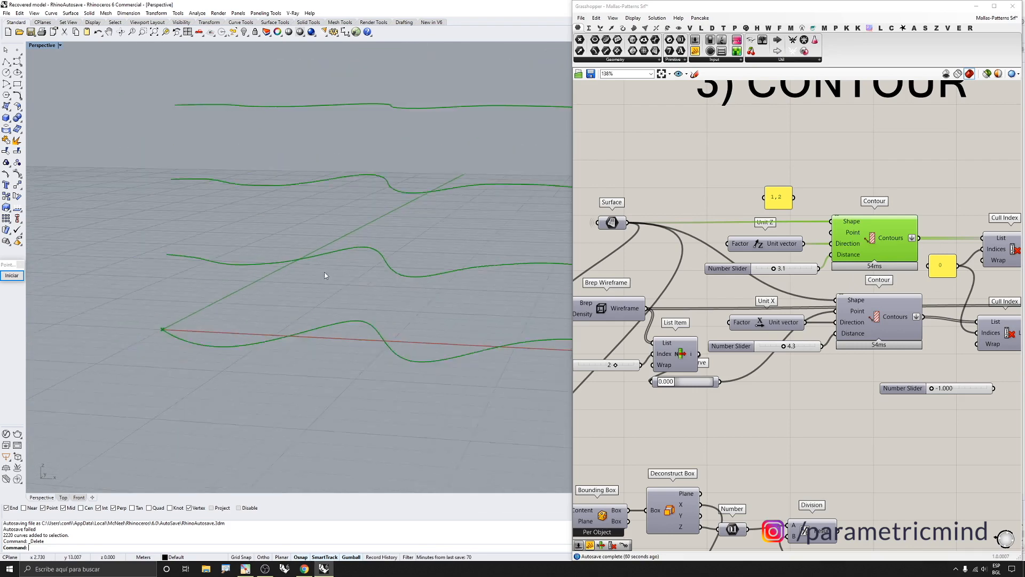
click(793, 244)
right_drag(219, 291, 260, 248)
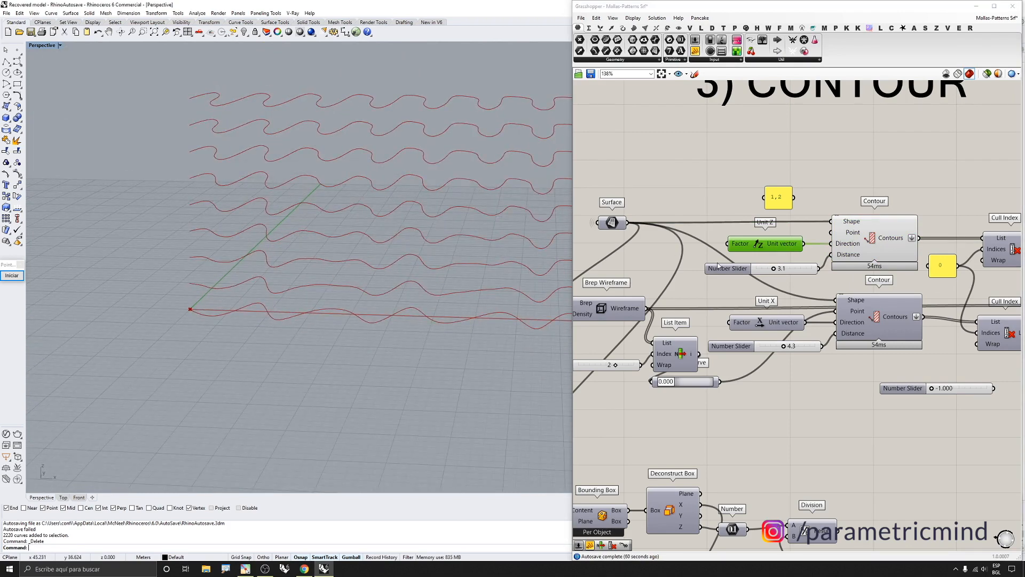
scroll(809, 256, up, 1)
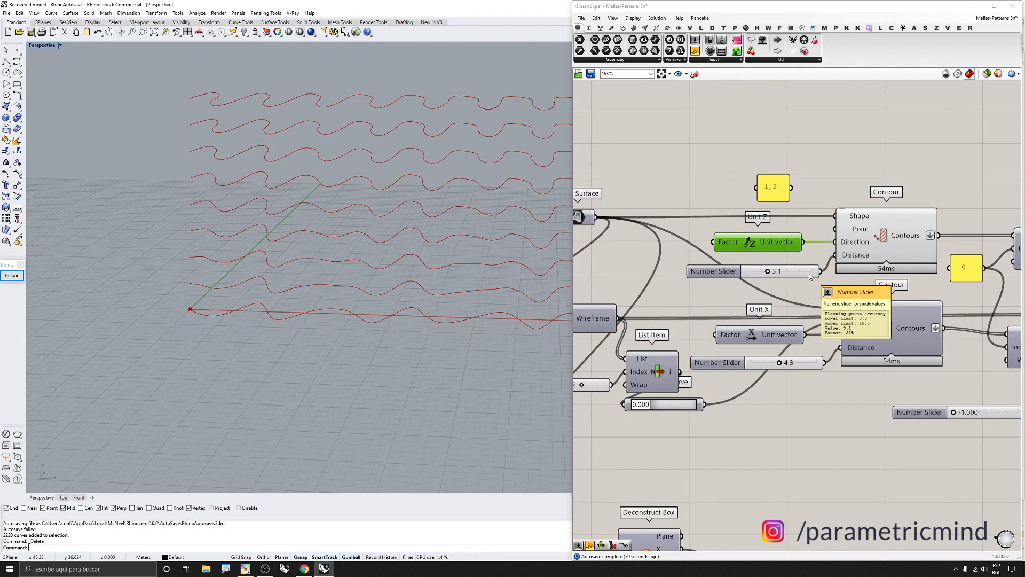
Set the distance slider of the Unit Z Contour component to 3.0
click(875, 247)
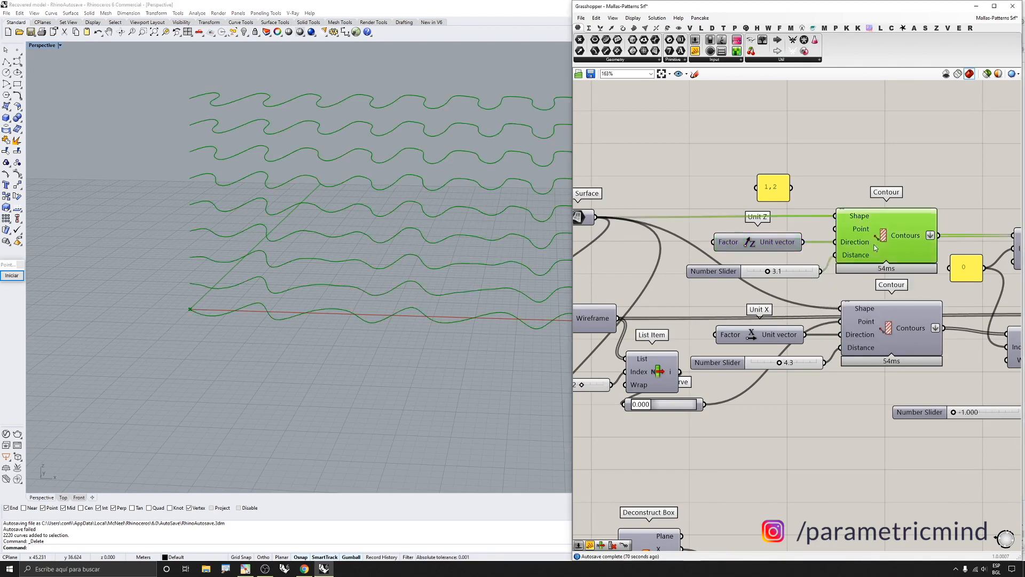
mouse_move(767, 271)
mouse_down()
mouse_move(757, 272)
mouse_move(775, 274)
mouse_up()
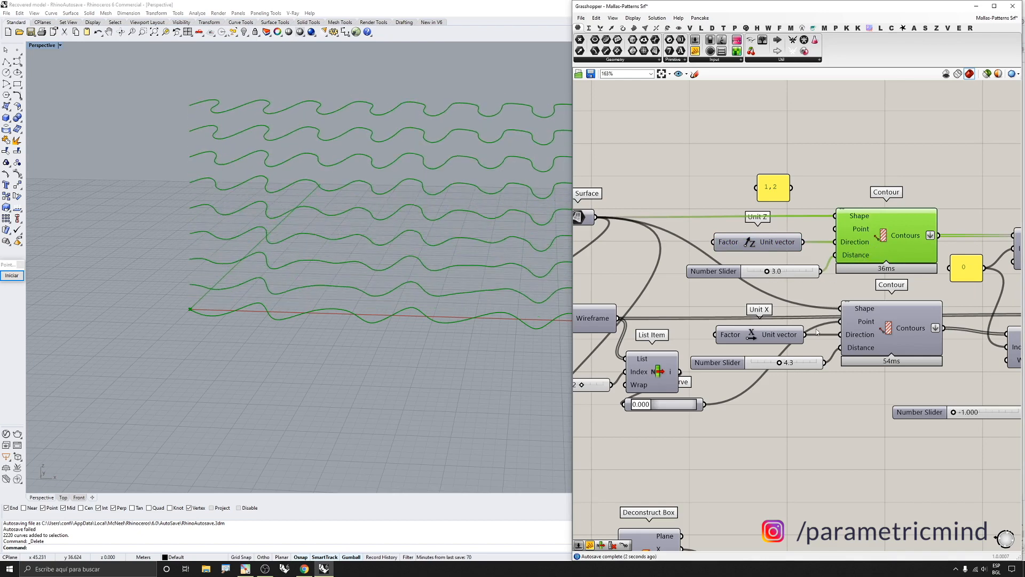
Turn on preview of the Contour component driven by the Unit X vector
scroll(828, 328, down, 1)
click(876, 327)
middle_click(875, 327)
click(888, 309)
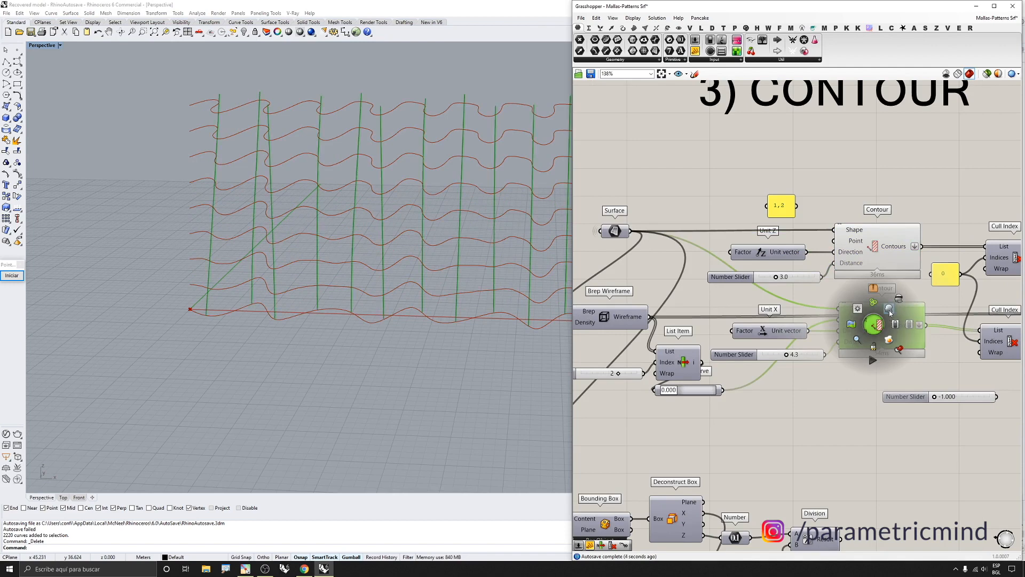
Set the distance slider of the Unit X Contour component to 3.7
right_drag(395, 308, 404, 284)
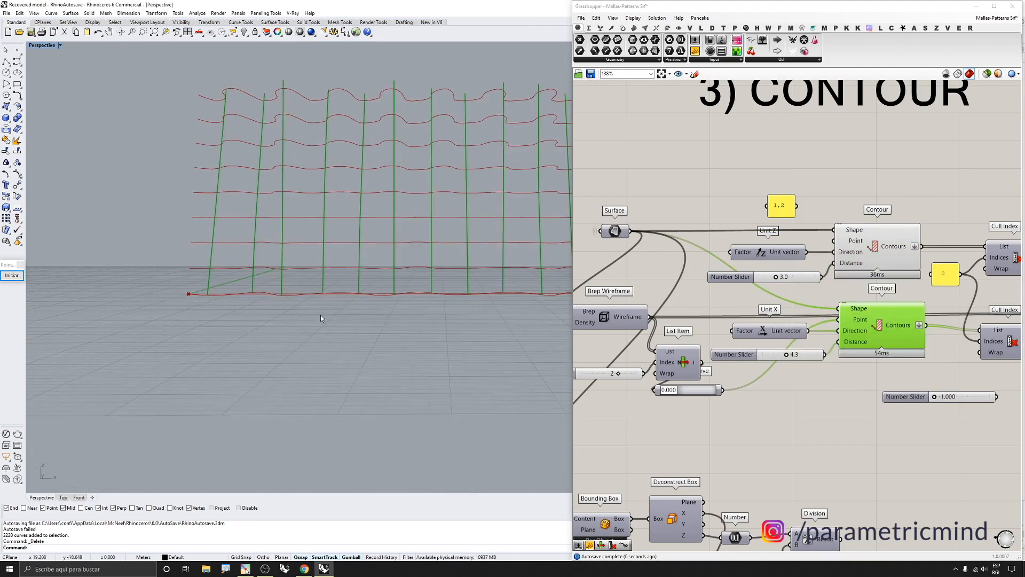
scroll(283, 315, down, 4)
scroll(800, 357, up, 2)
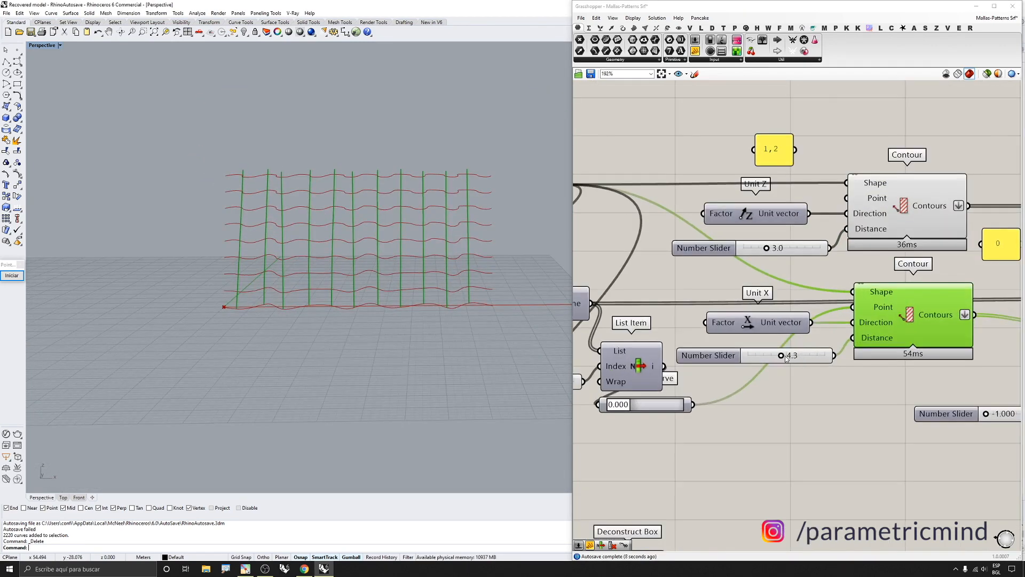
drag(786, 359, 756, 361)
right_drag(444, 321, 425, 324)
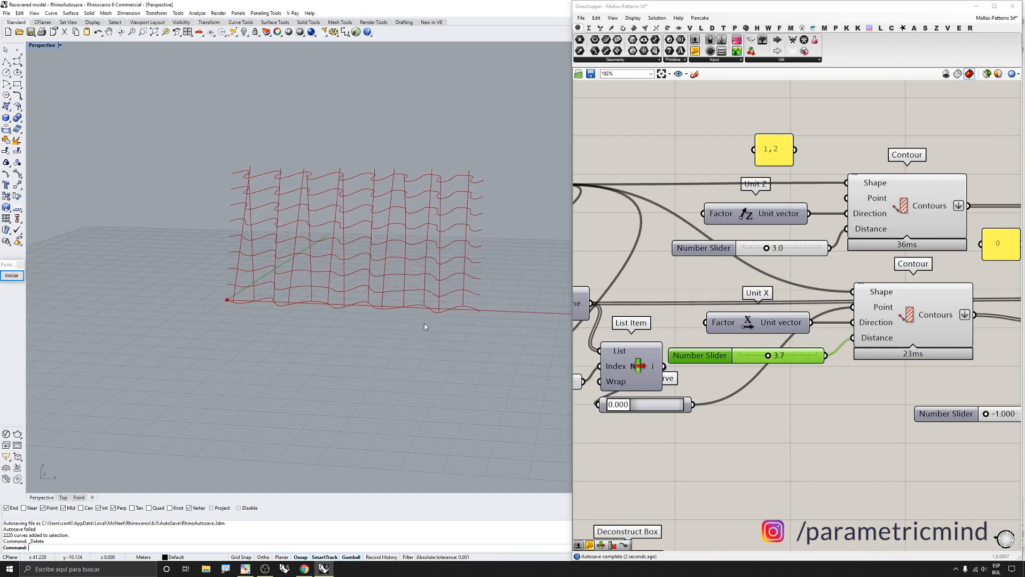
Turn on preview of the Surface parameter feeding the Contour components
scroll(767, 303, down, 2)
scroll(792, 341, up, 2)
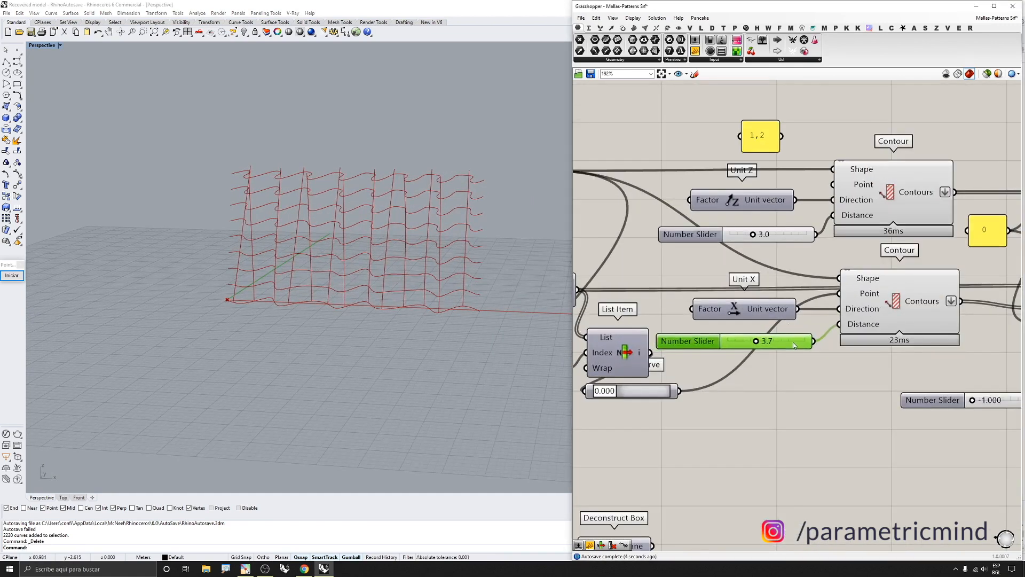
scroll(794, 344, down, 3)
scroll(761, 322, up, 2)
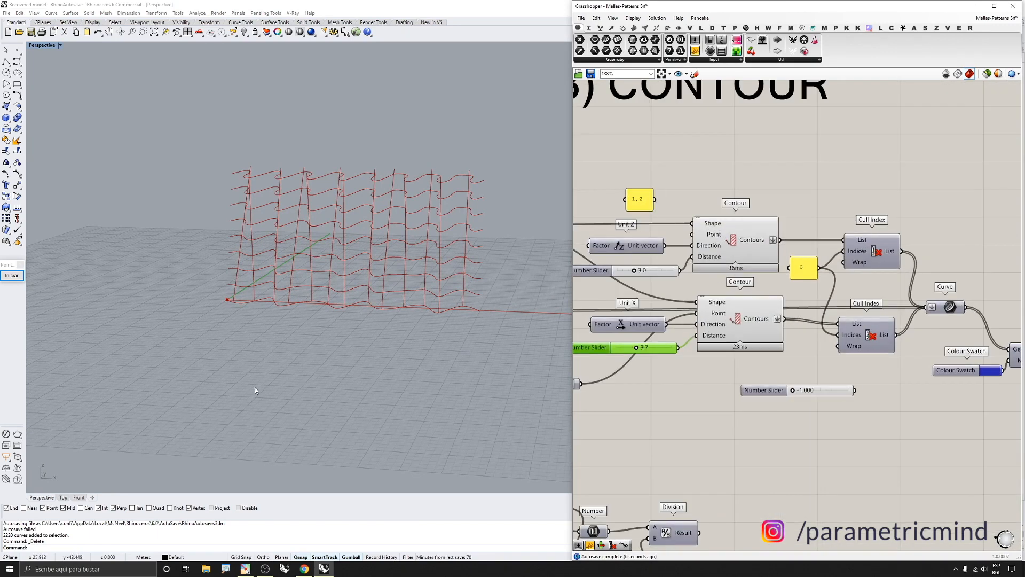
scroll(760, 322, down, 3)
scroll(642, 257, up, 2)
scroll(642, 257, up, 2)
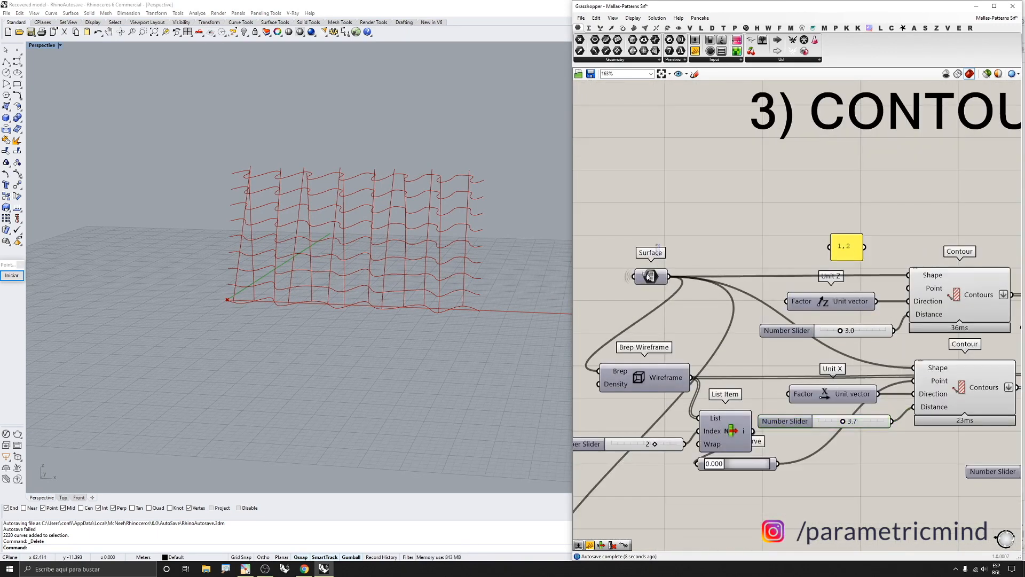
middle_click(647, 299)
click(650, 275)
Examine the wavy surface with its horizontal and vertical contour curves in the viewport
mouse_move(515, 266)
right_down()
mouse_move(537, 246)
mouse_move(539, 259)
mouse_move(506, 249)
right_up()
scroll(479, 183, up, 7)
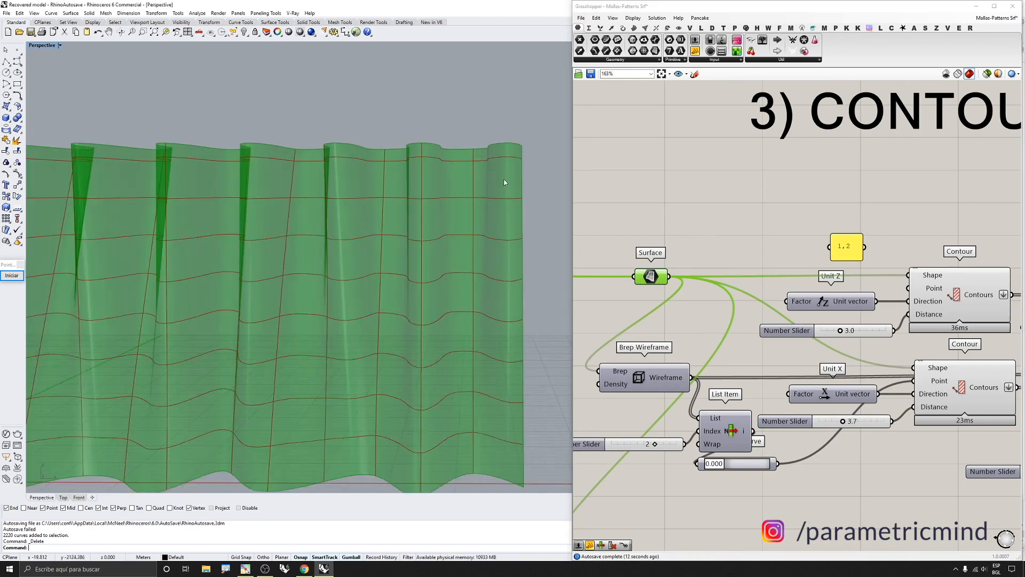
scroll(515, 184, down, 5)
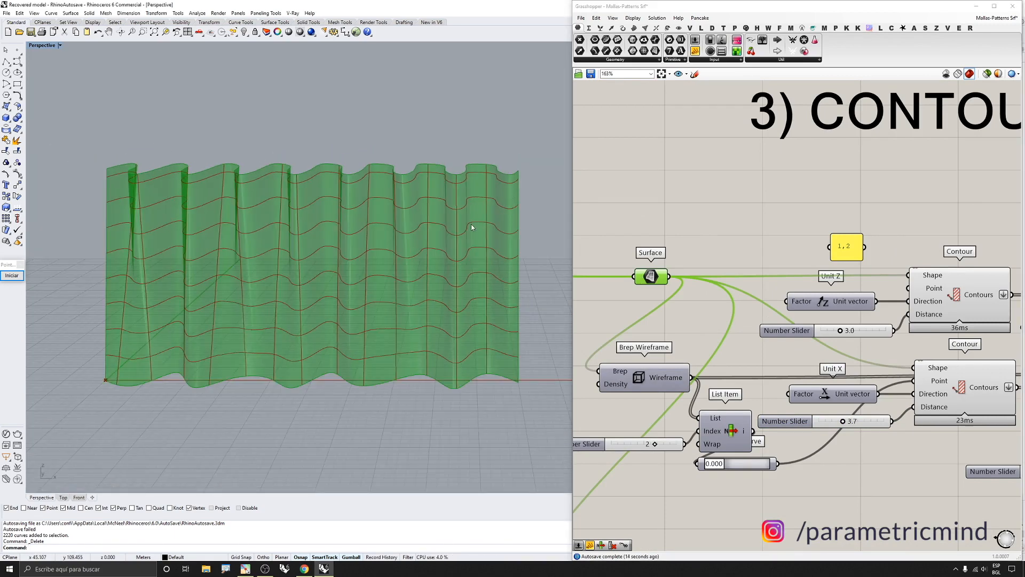
right_drag(509, 222, 506, 209)
scroll(496, 175, up, 7)
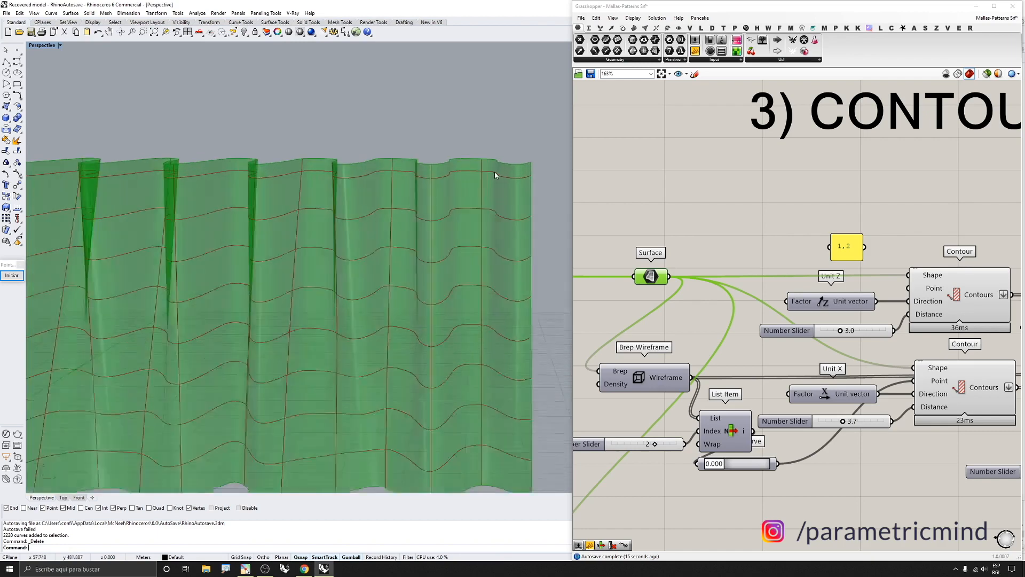
right_drag(496, 174, 484, 170)
click(12, 275)
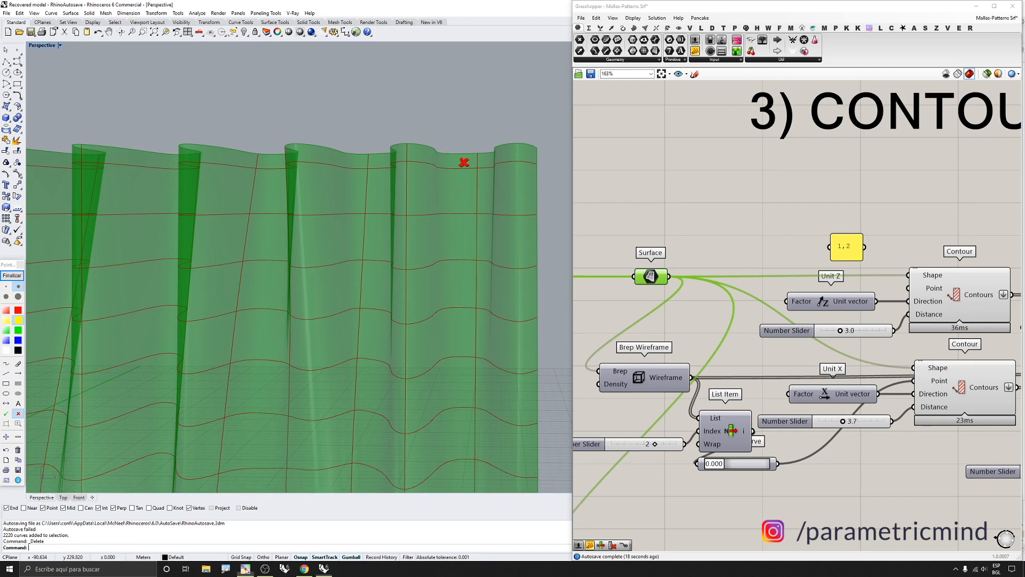
click(466, 191)
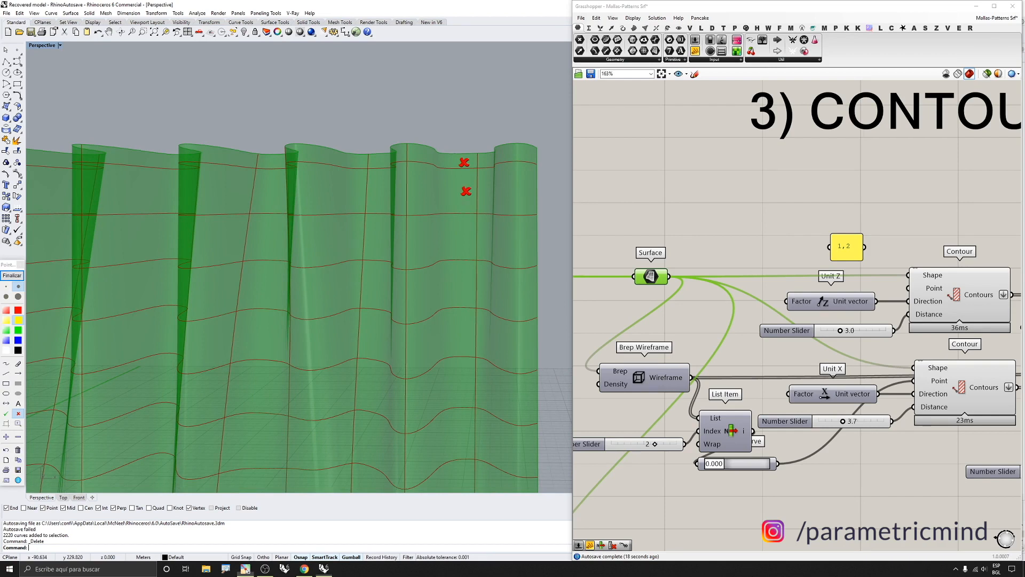
click(12, 275)
Turn off preview of both Contour components
scroll(882, 271, down, 3)
scroll(883, 273, down, 1)
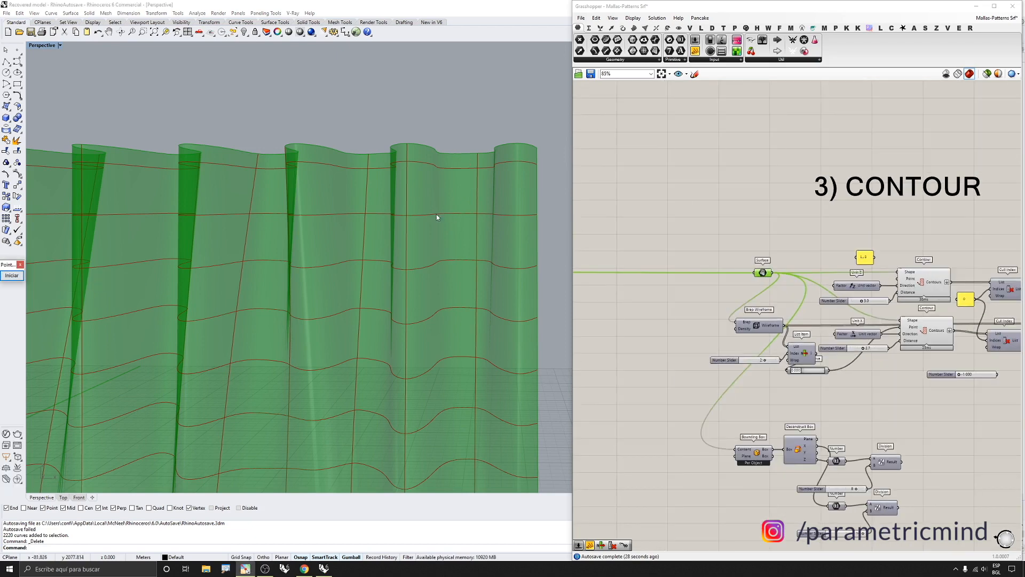
scroll(437, 214, down, 5)
scroll(817, 252, down, 4)
scroll(902, 267, up, 4)
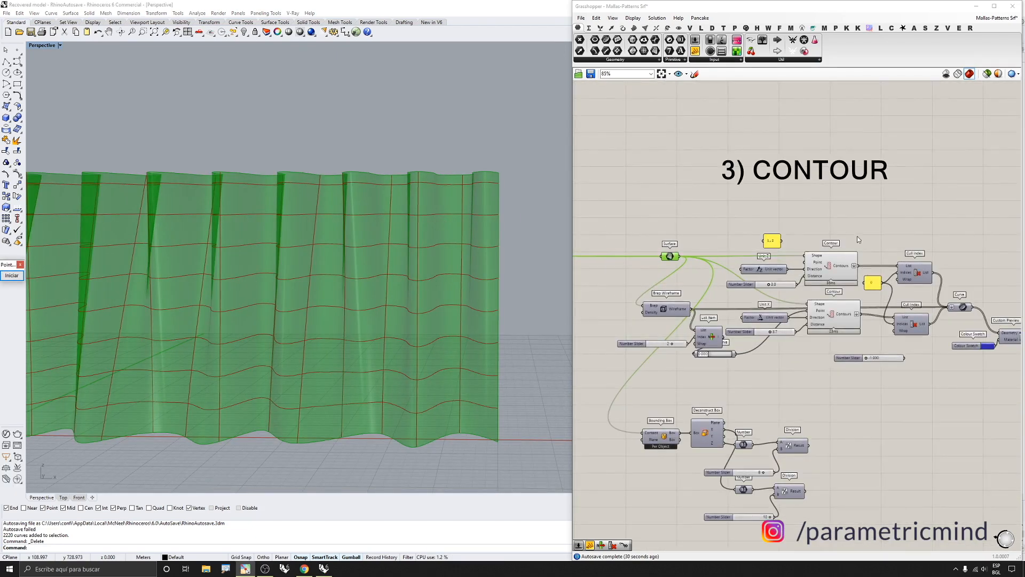
scroll(822, 235, down, 1)
scroll(887, 263, up, 1)
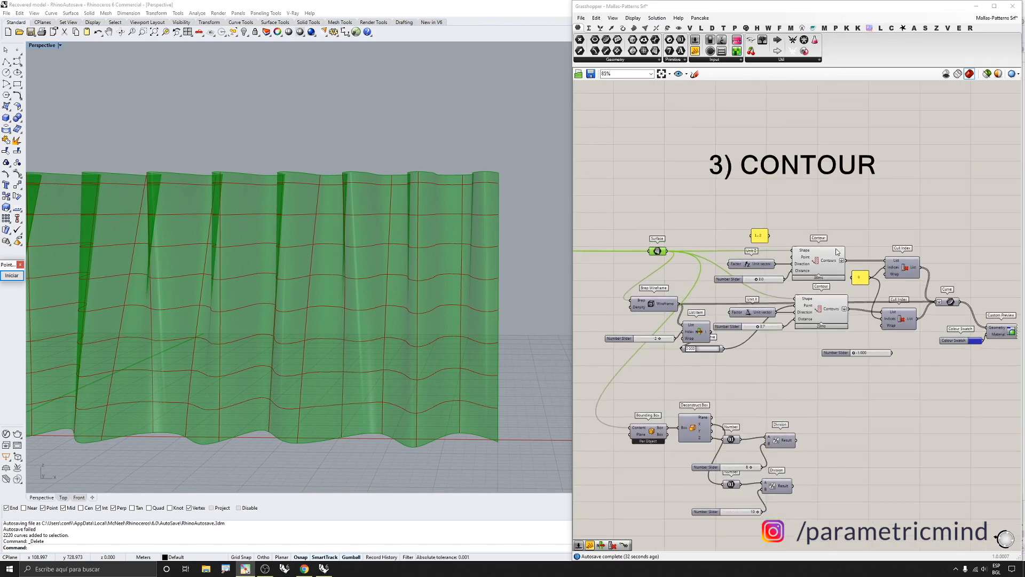
scroll(785, 264, down, 1)
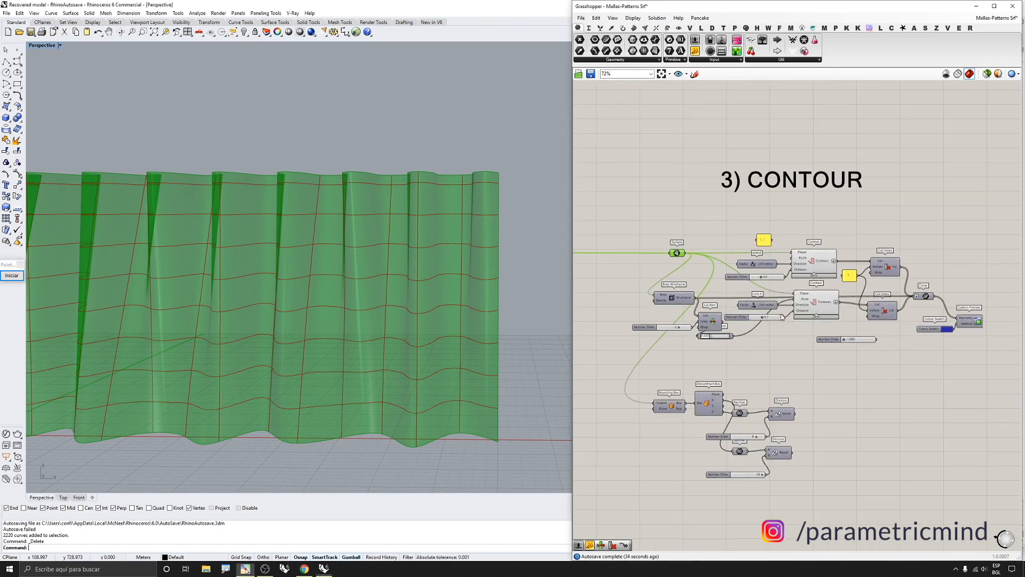
drag(818, 245, 810, 303)
key(space)
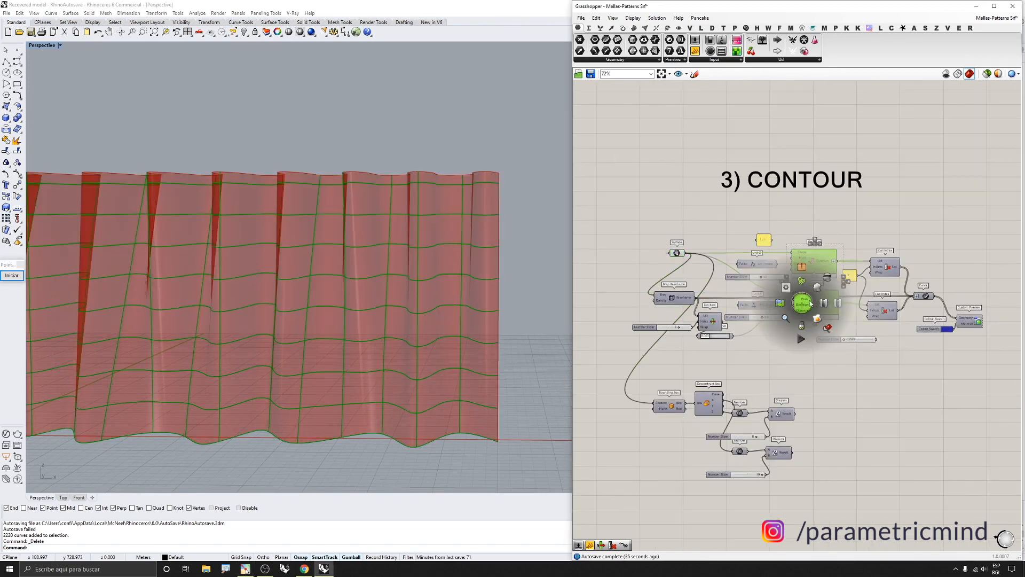
click(828, 278)
Inspect the Bounding Box component's result by previewing it briefly and hiding it again
scroll(467, 321, down, 2)
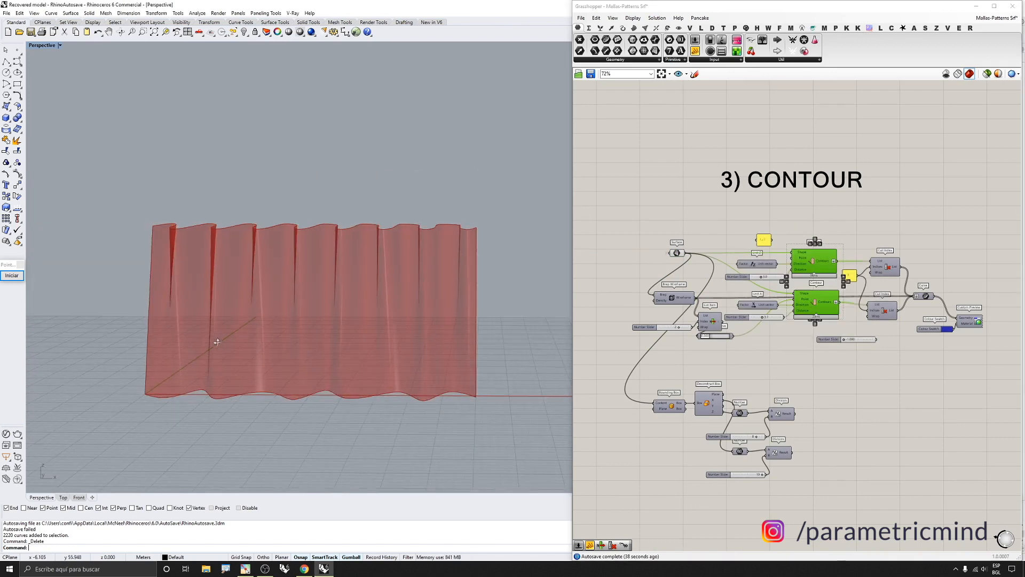
scroll(703, 422, up, 2)
click(653, 401)
key(space)
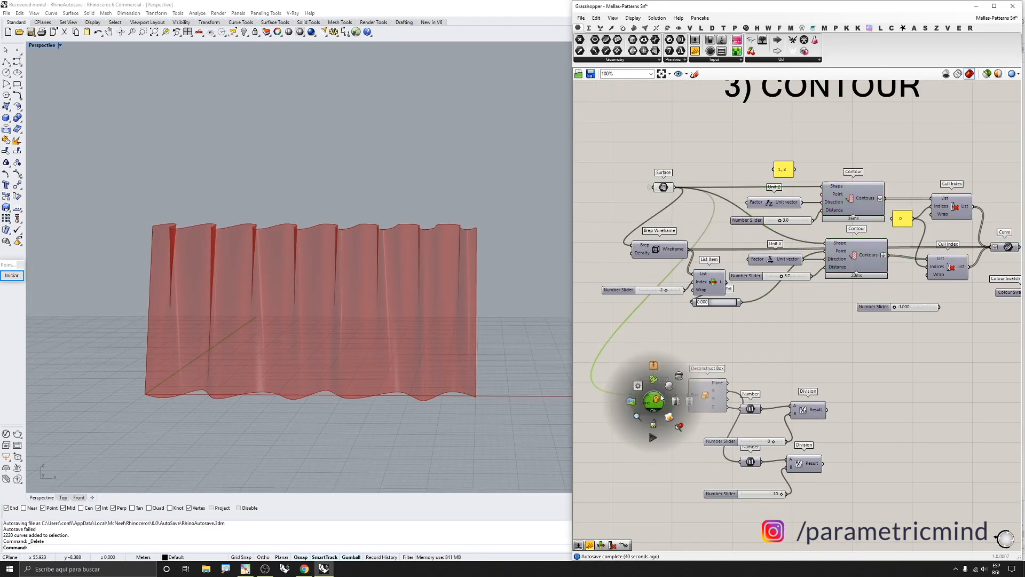
click(669, 386)
scroll(713, 404, up, 1)
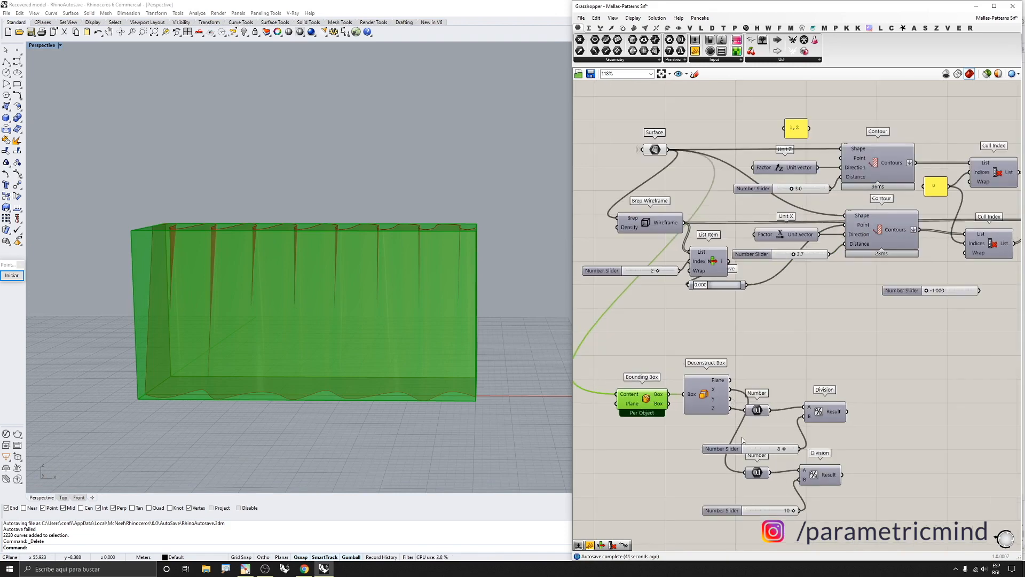
middle_click(668, 413)
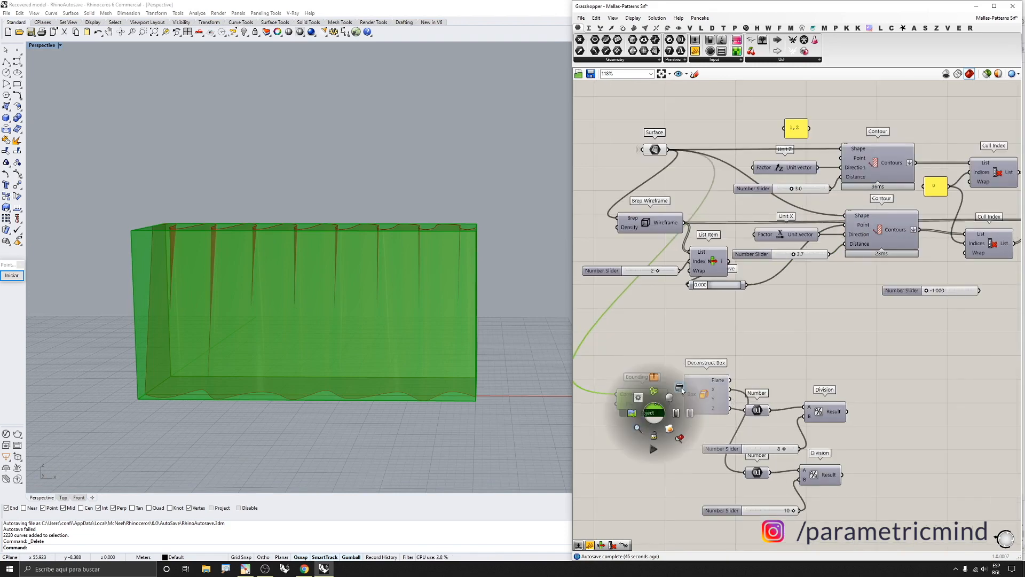
click(671, 388)
Connect the two Division results to the Distance inputs of the Unit Z and Unit X Contour components
scroll(767, 386, down, 1)
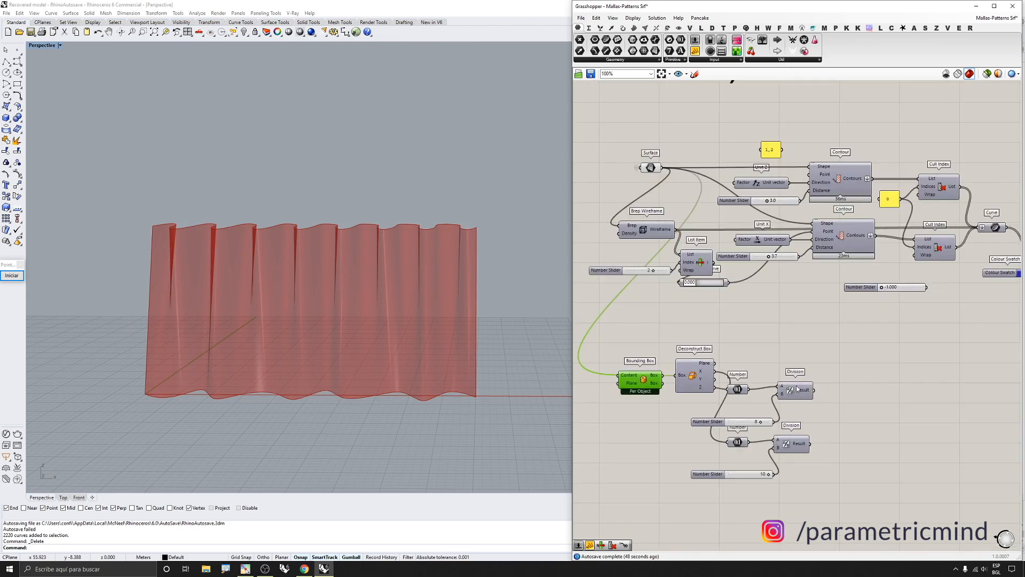
click(808, 392)
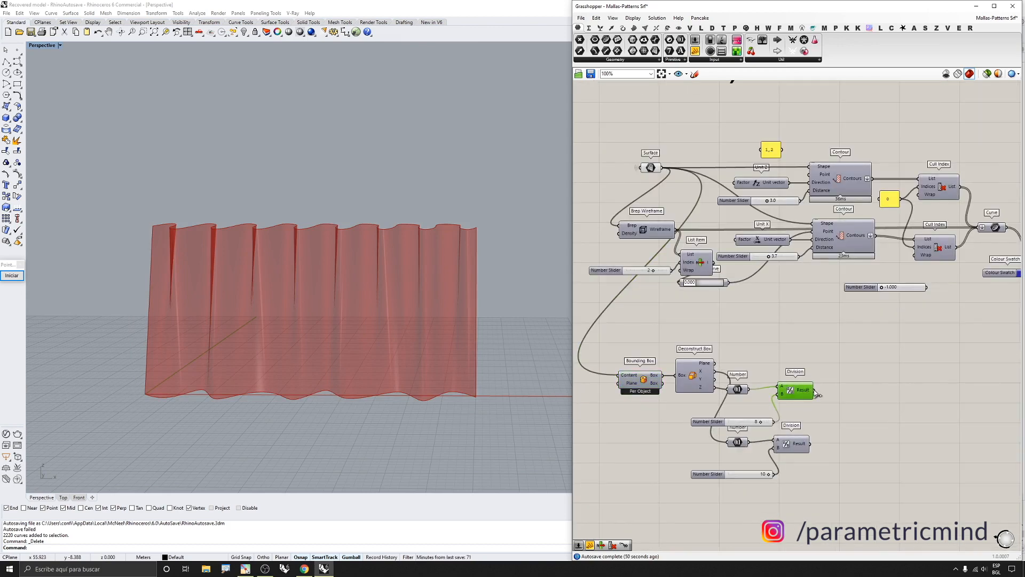
drag(815, 391, 810, 190)
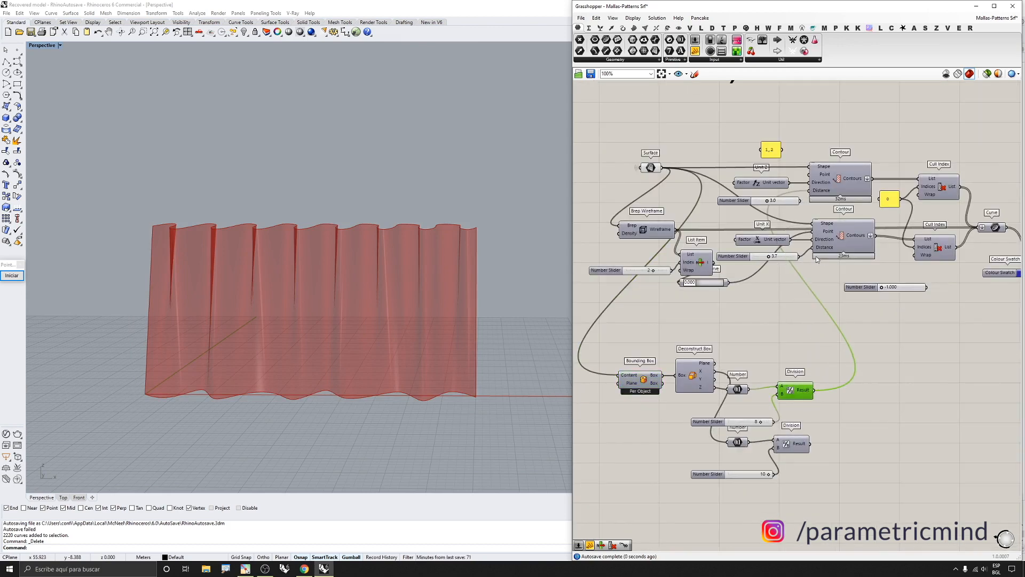
drag(816, 260, 813, 447)
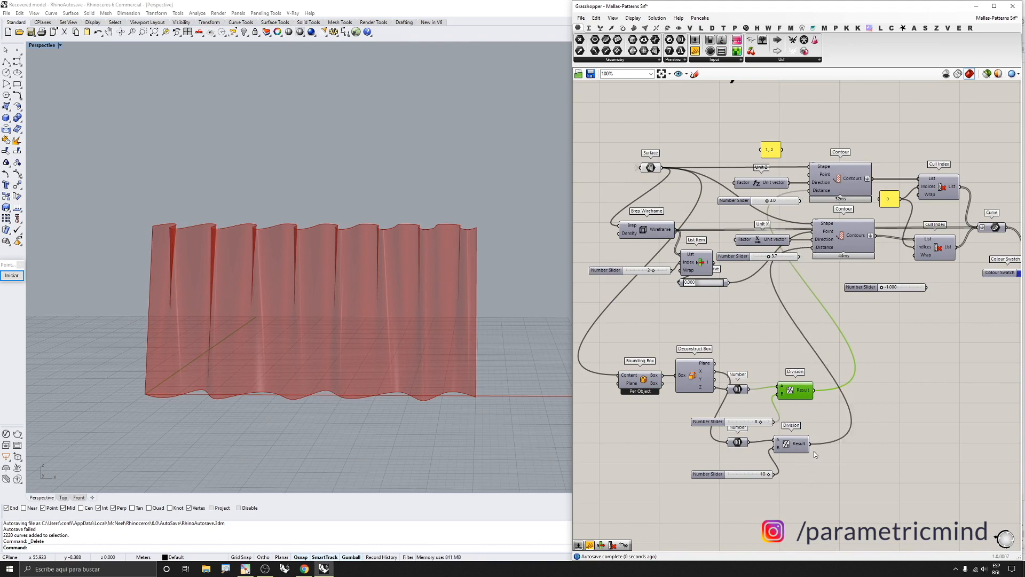
Turn on preview of both Contour components
drag(863, 147, 840, 252)
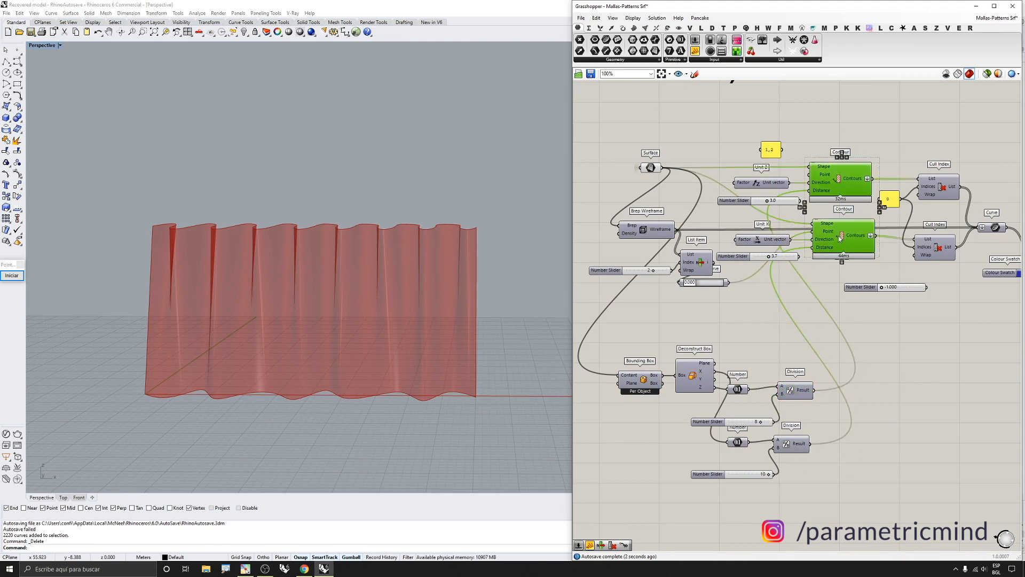
middle_click(838, 236)
click(853, 225)
Examine the contour grid on the wavy surface in the viewport
right_drag(393, 328, 398, 338)
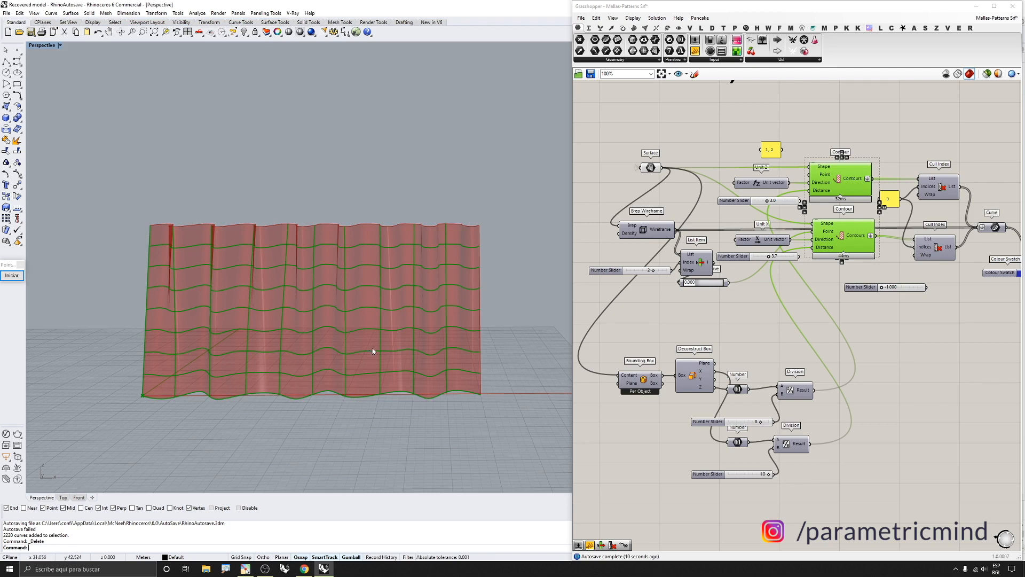
scroll(439, 388, up, 2)
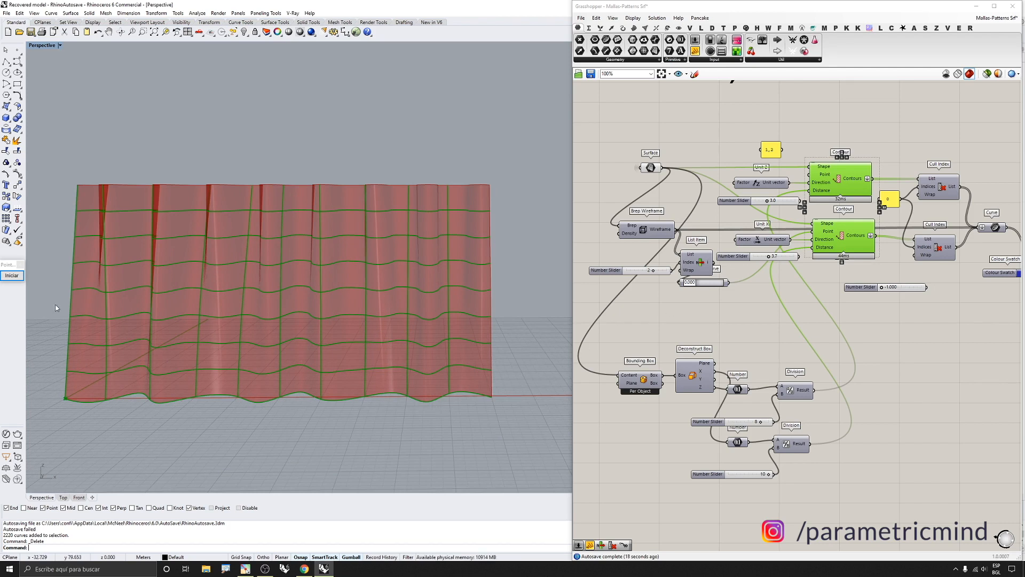
click(11, 275)
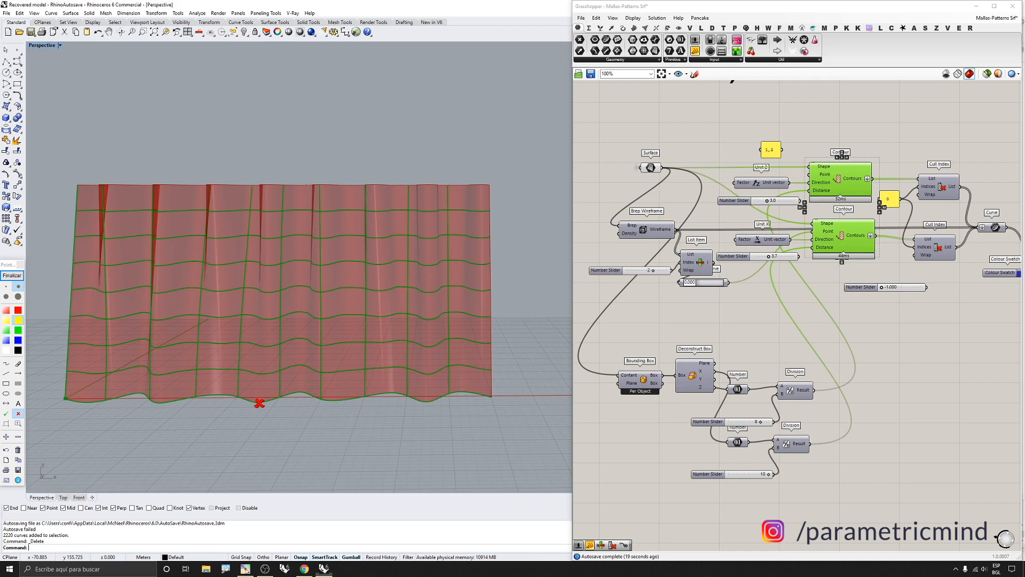
click(71, 274)
click(497, 276)
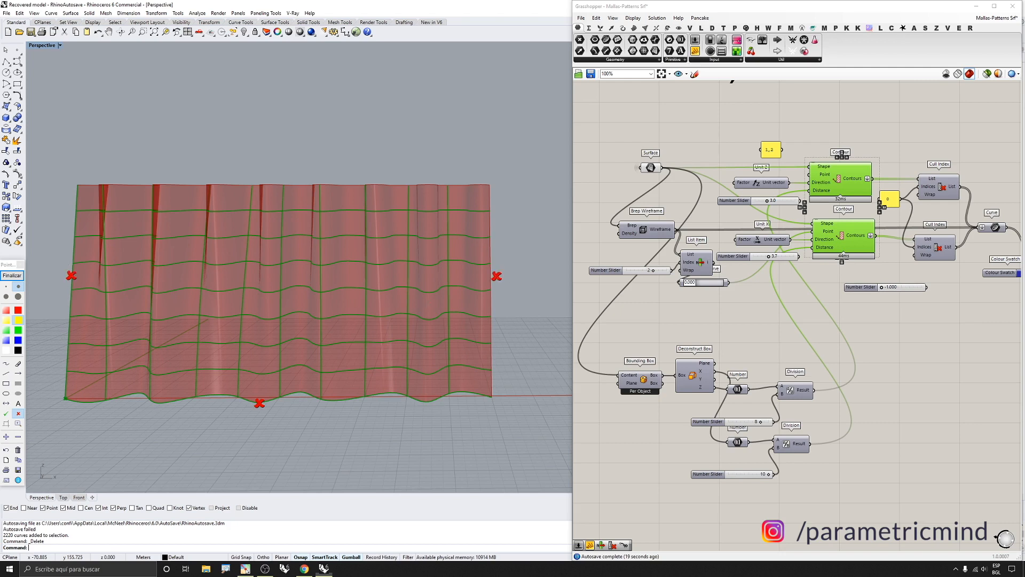
click(17, 275)
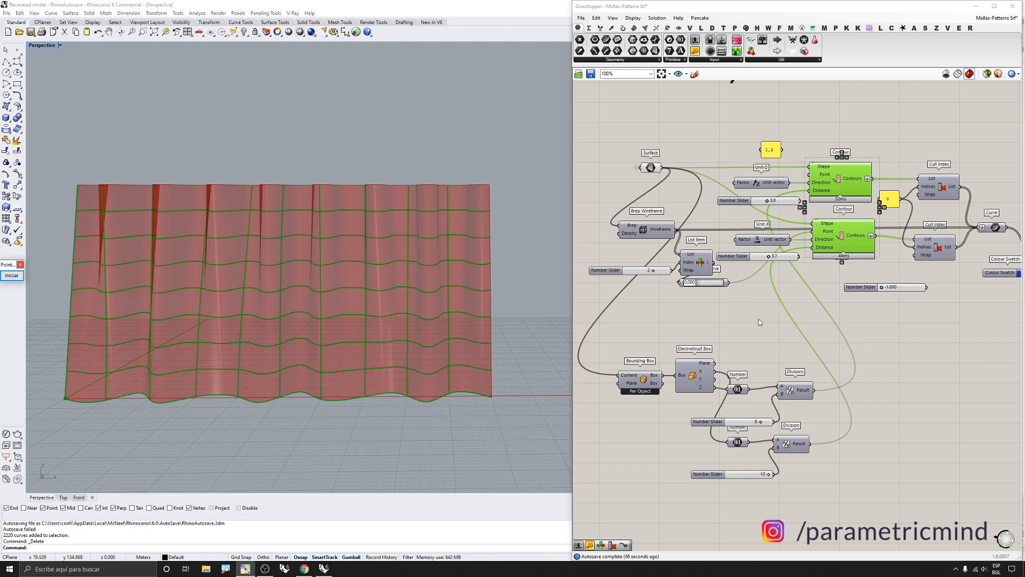
right_drag(471, 248, 457, 264)
scroll(752, 289, down, 3)
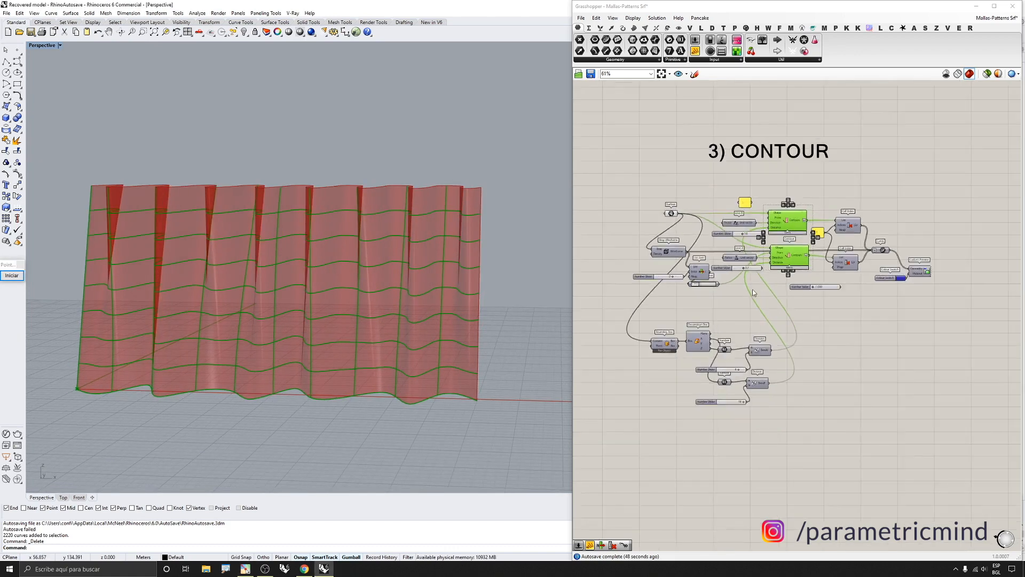
scroll(849, 267, up, 4)
right_drag(456, 228, 459, 231)
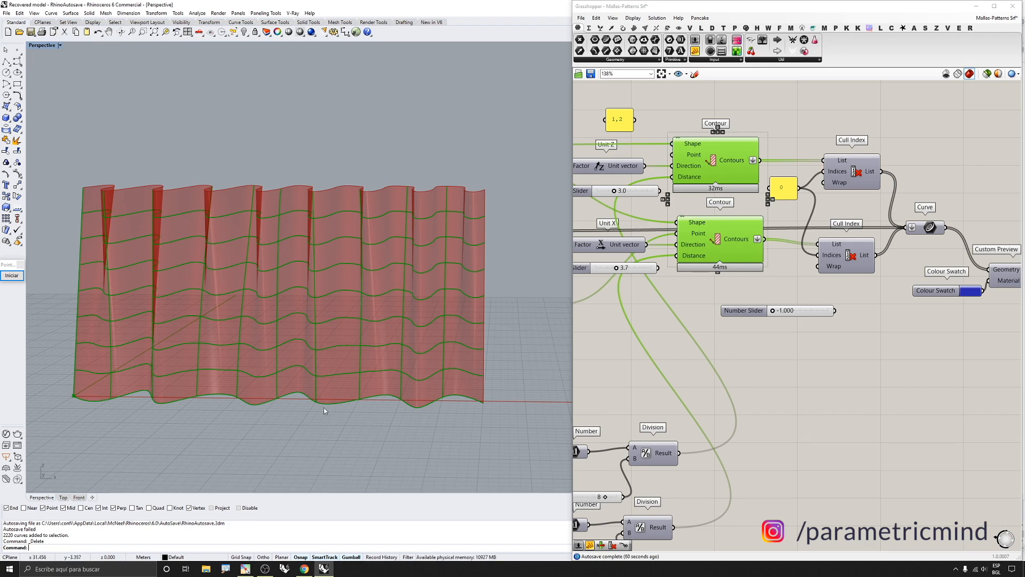
Toggle preview of both Cull Index components
drag(878, 128, 839, 256)
middle_click(840, 255)
click(851, 238)
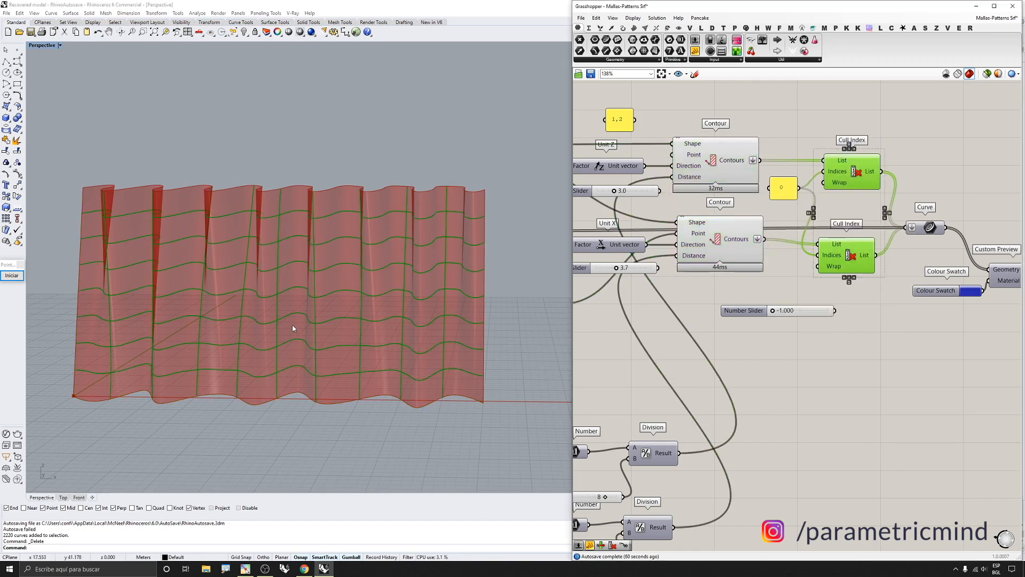
Wrap the Brep Wireframe component in its own group
right_drag(293, 325, 310, 313)
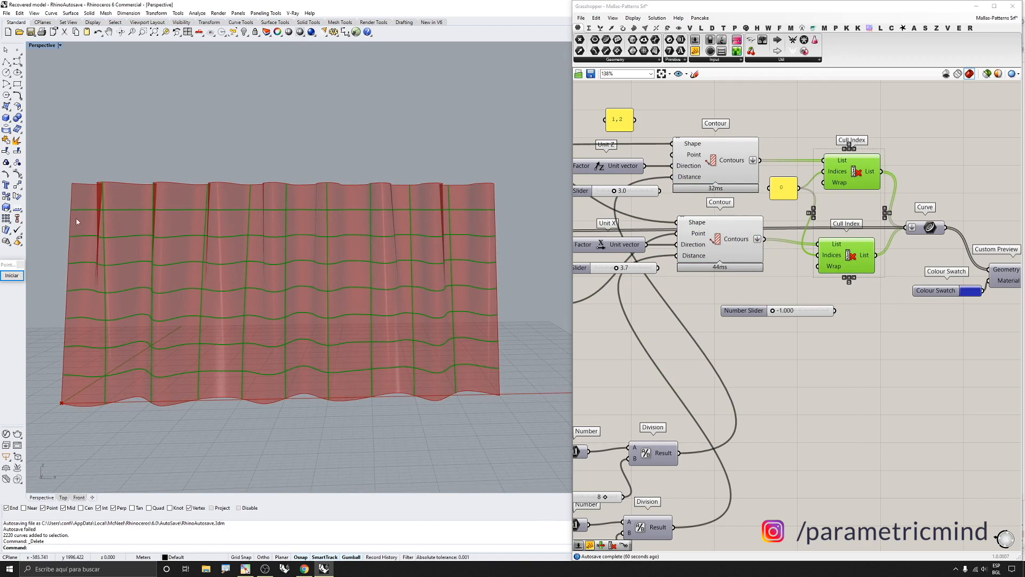
right_drag(539, 299, 478, 300)
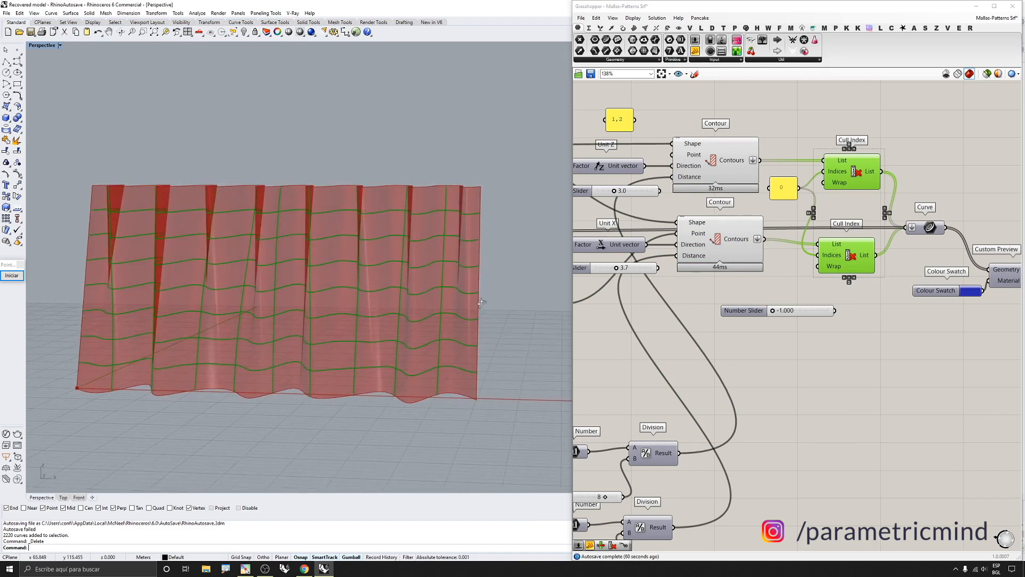
scroll(913, 233, down, 3)
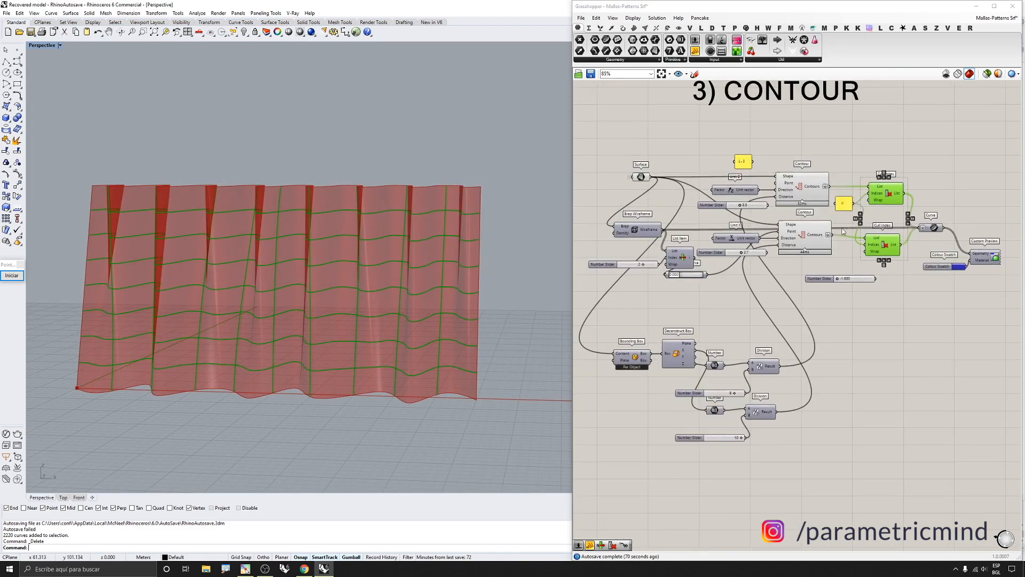
click(646, 232)
middle_click(645, 233)
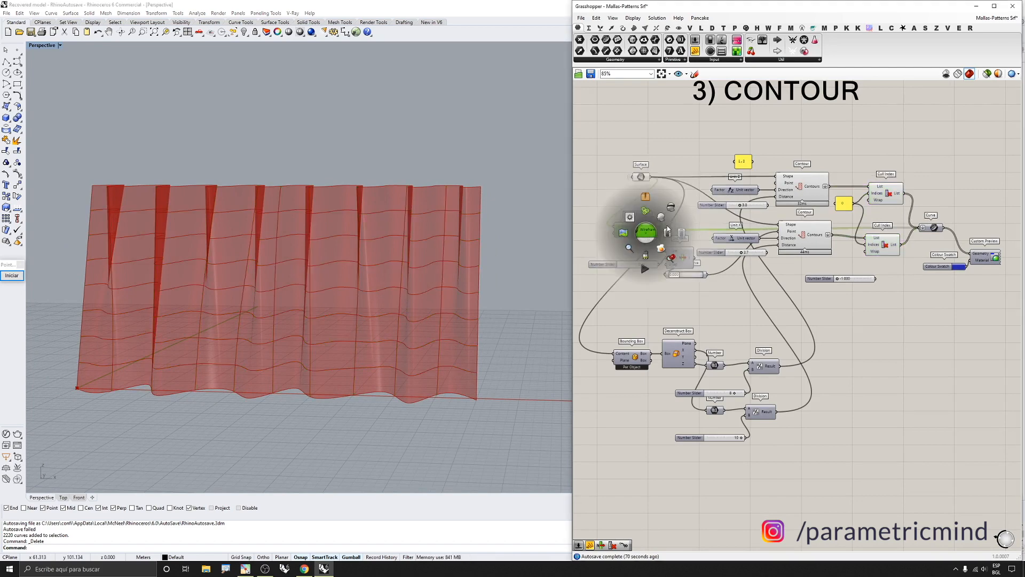
click(661, 218)
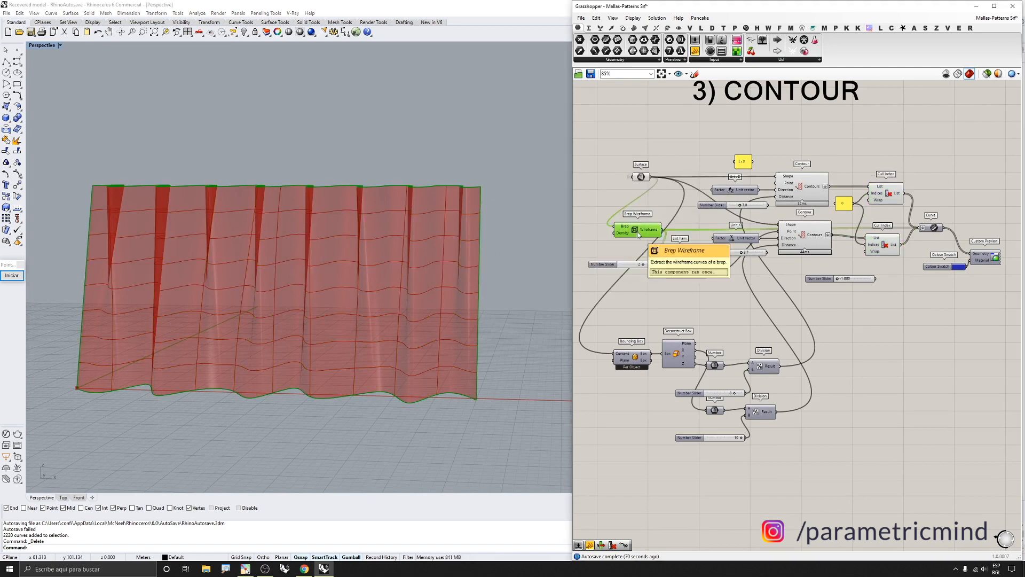
Turn on preview of the Custom Preview component to display the contour curves in the swatch colour
scroll(636, 231, up, 3)
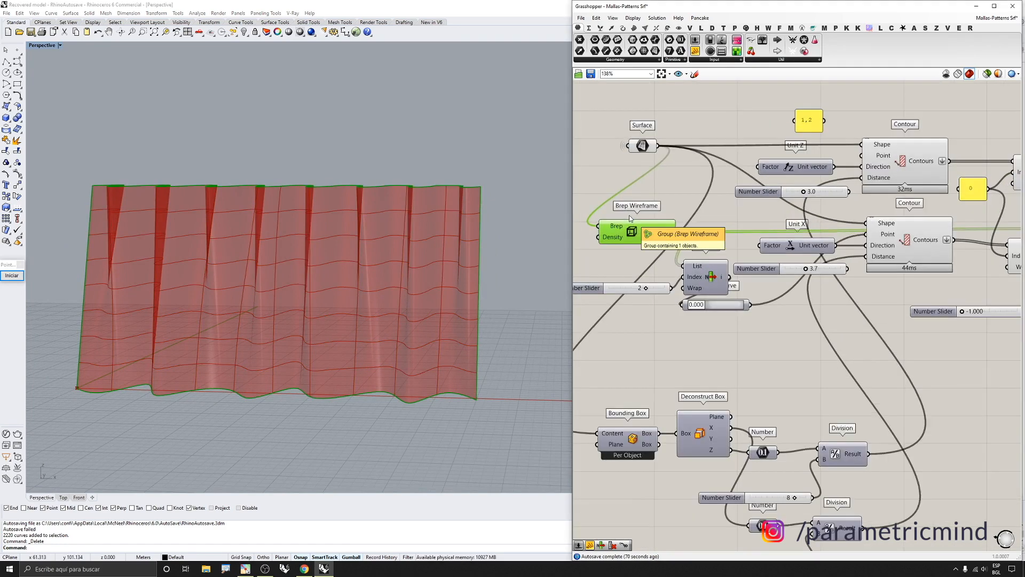
scroll(632, 218, down, 5)
scroll(791, 214, up, 2)
click(931, 270)
click(926, 265)
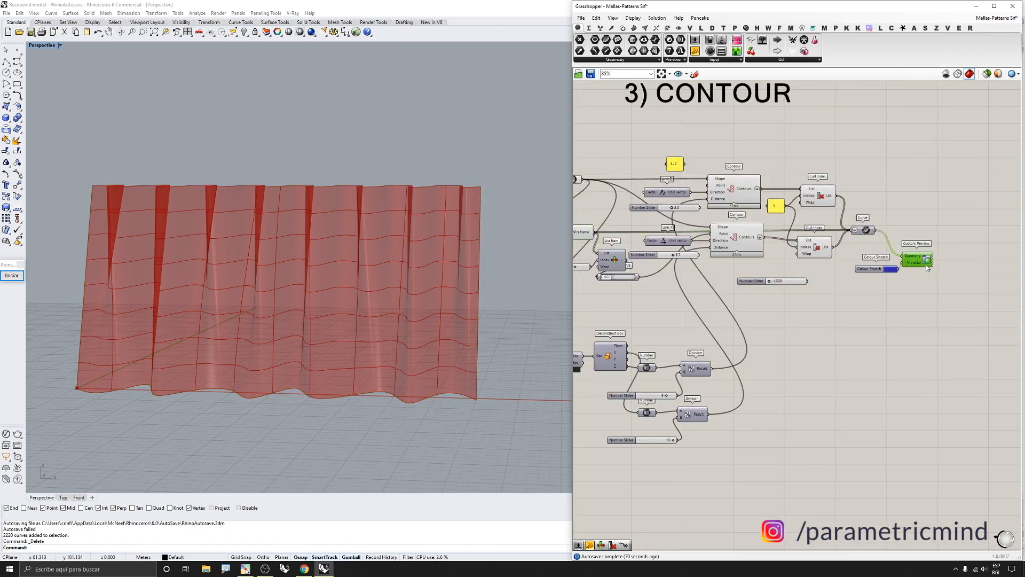
middle_click(926, 265)
click(939, 252)
scroll(855, 226, up, 4)
click(855, 231)
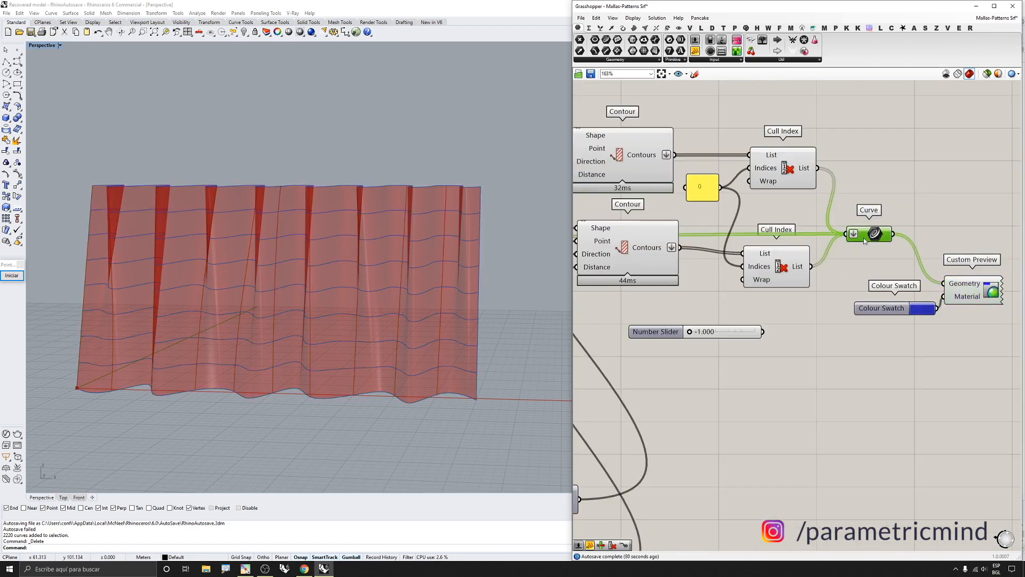
Turn off preview of the surface and the contour-building components upstream of the curves
scroll(863, 238, down, 5)
scroll(814, 220, down, 2)
drag(814, 221, 651, 255)
middle_click(664, 257)
click(687, 232)
Turn off preview of the Custom Preview component
mouse_move(343, 253)
right_down()
mouse_move(352, 253)
mouse_move(343, 259)
right_up()
scroll(844, 239, up, 2)
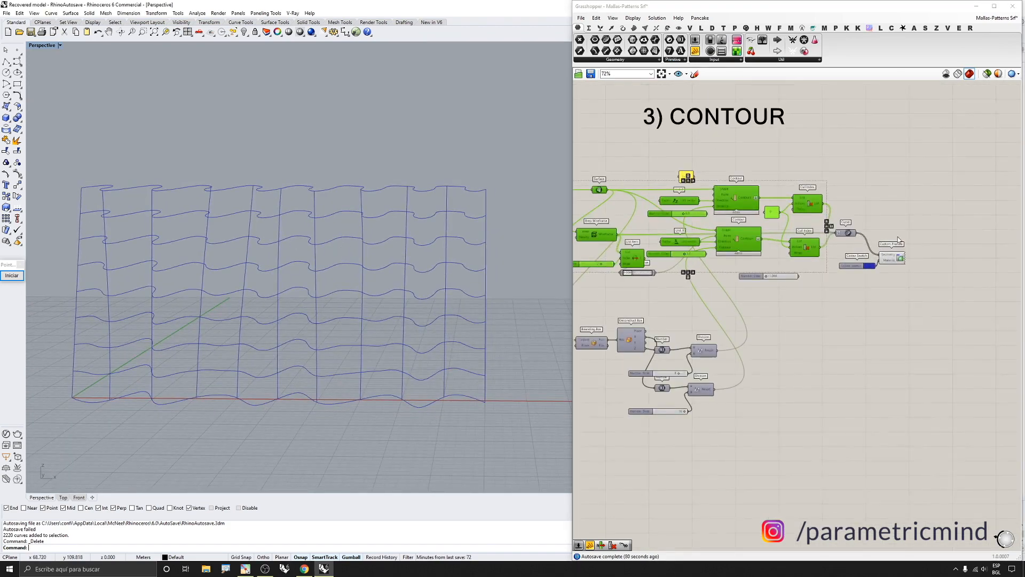
click(897, 257)
middle_click(897, 257)
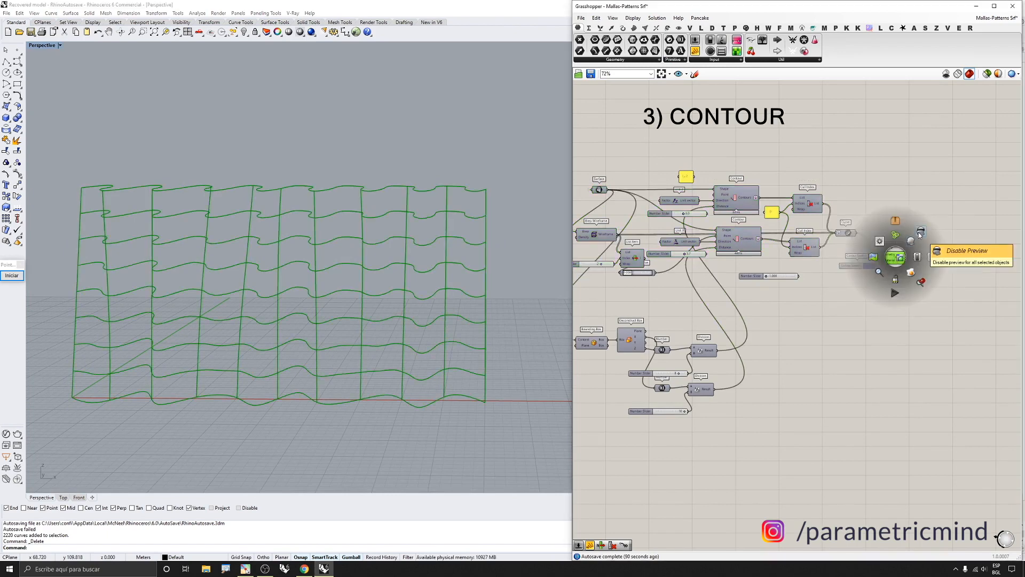
click(920, 235)
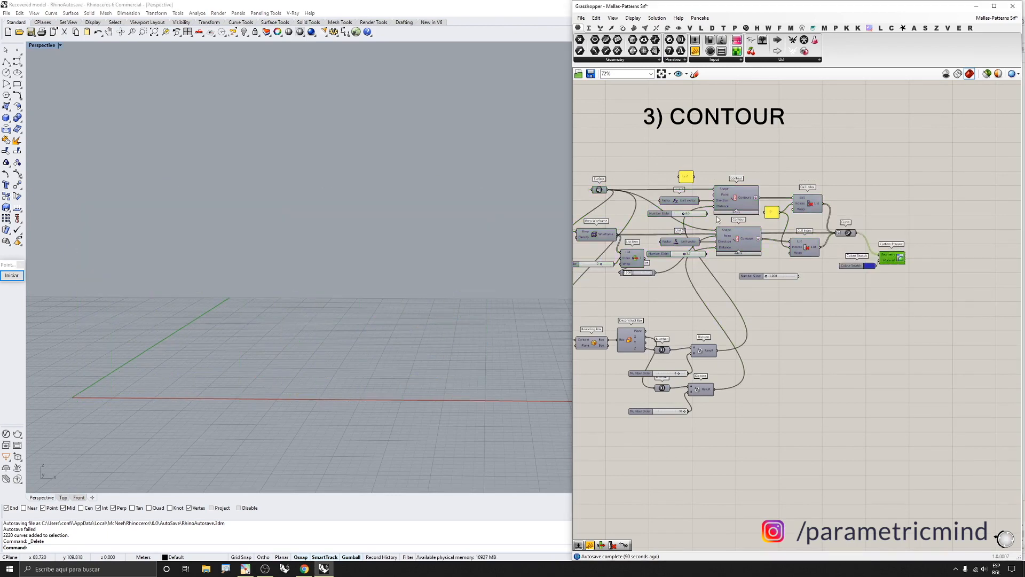
Turn on preview of both Contour components
scroll(677, 208, up, 3)
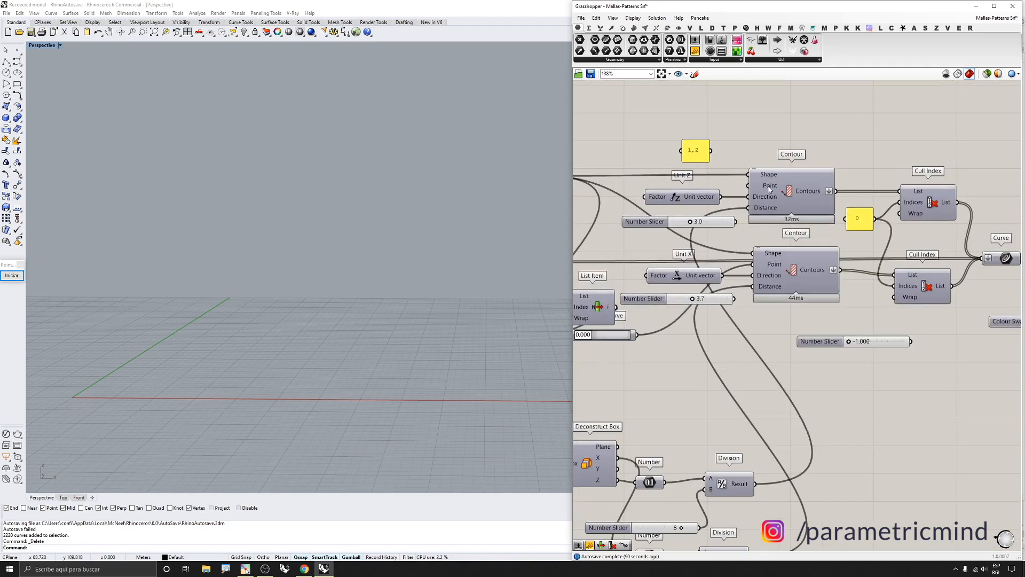
scroll(769, 186, down, 3)
drag(799, 146, 778, 251)
middle_click(780, 256)
click(791, 247)
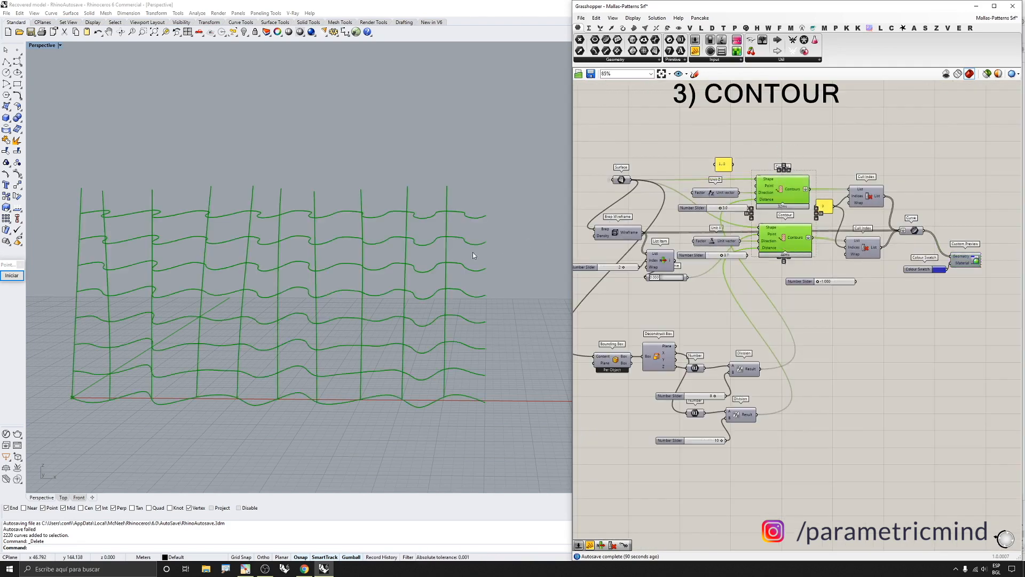
Connect the 1,2 panel to the Direction input of the upper Contour component
scroll(767, 192, up, 3)
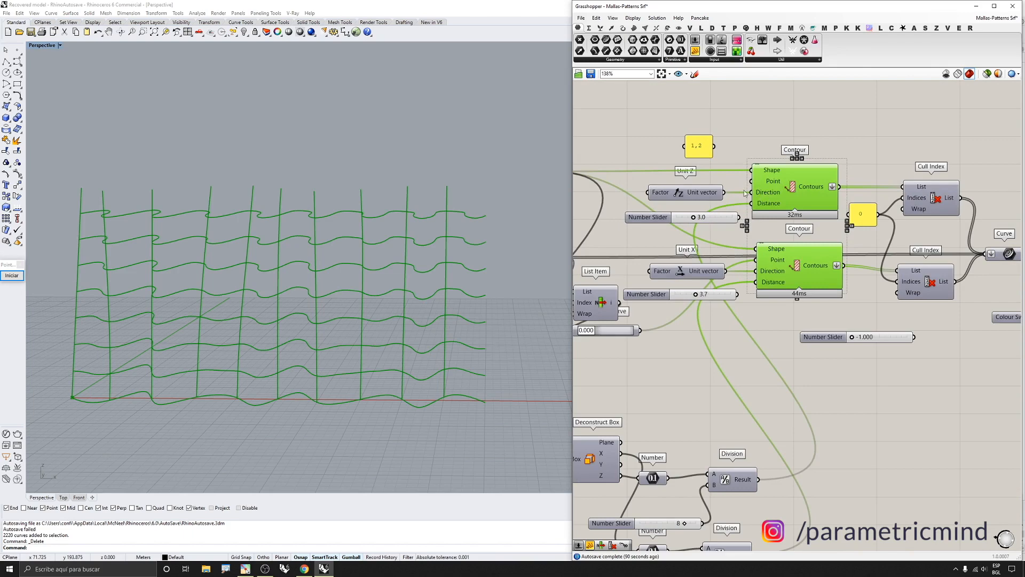
drag(752, 192, 715, 146)
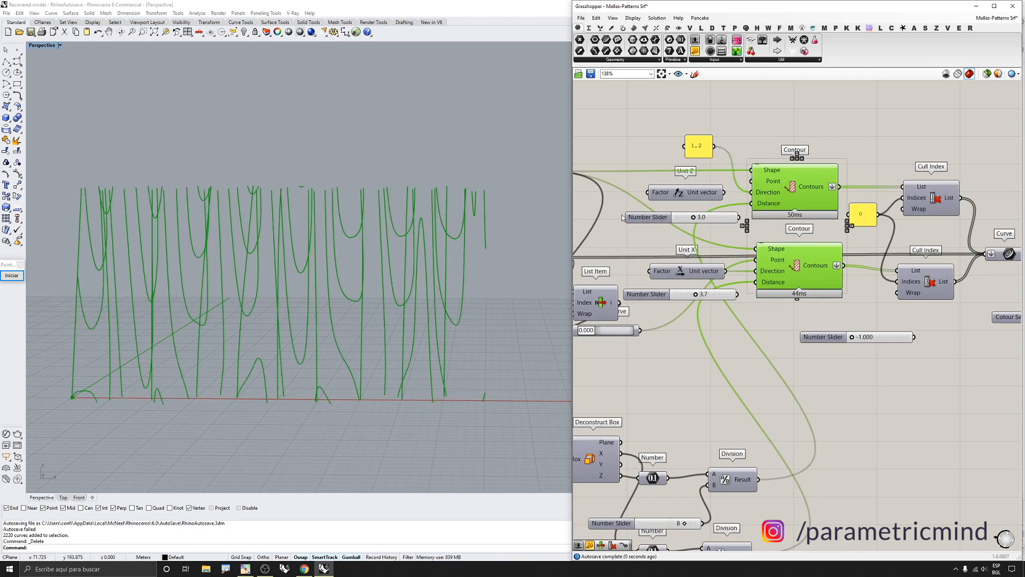
right_drag(397, 230, 427, 258)
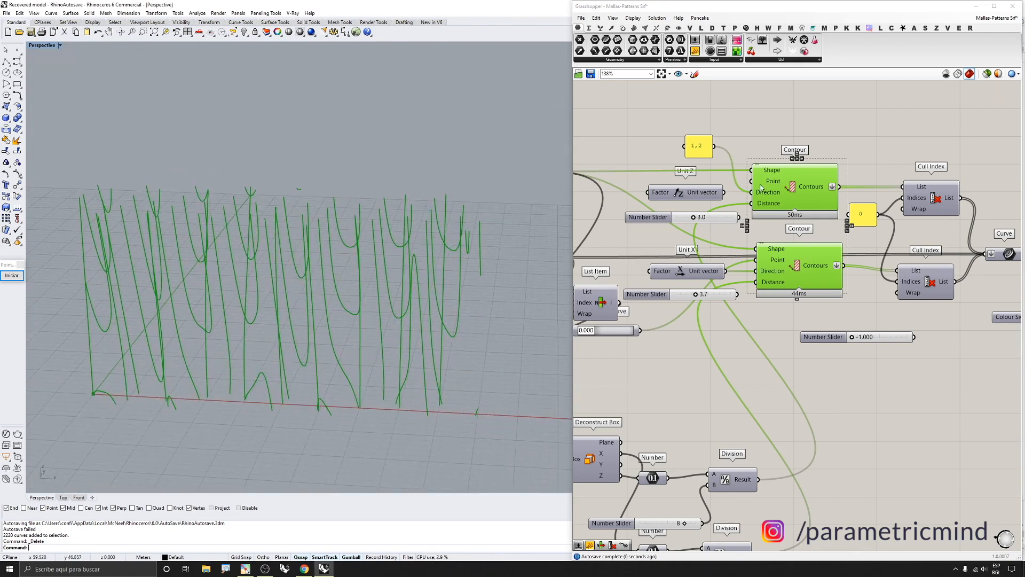
Set the upper Contour component's Direction to a single vector picked in the Rhino viewport
ctrl+drag(752, 191, 714, 147)
click(748, 128)
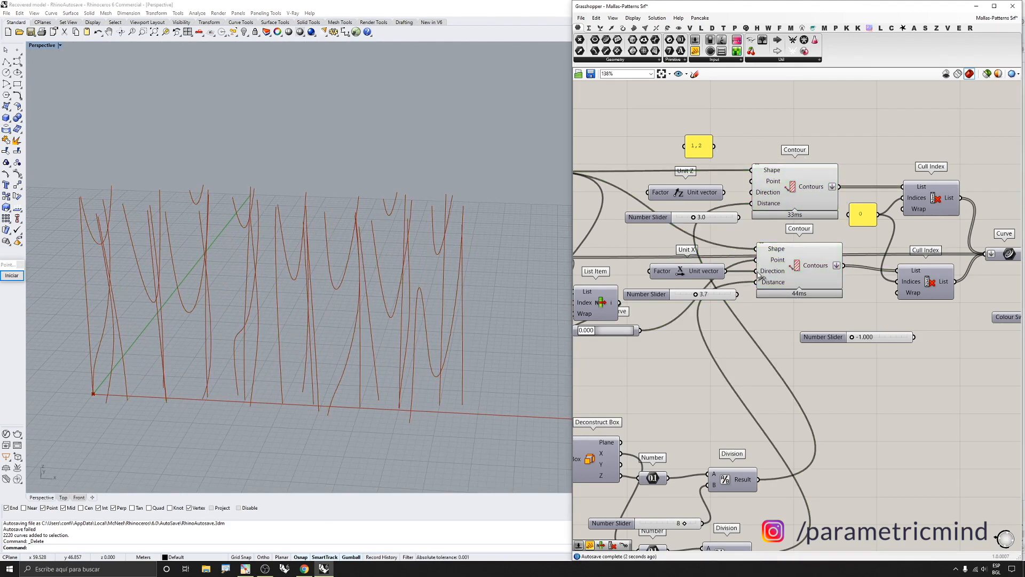
right_click(762, 195)
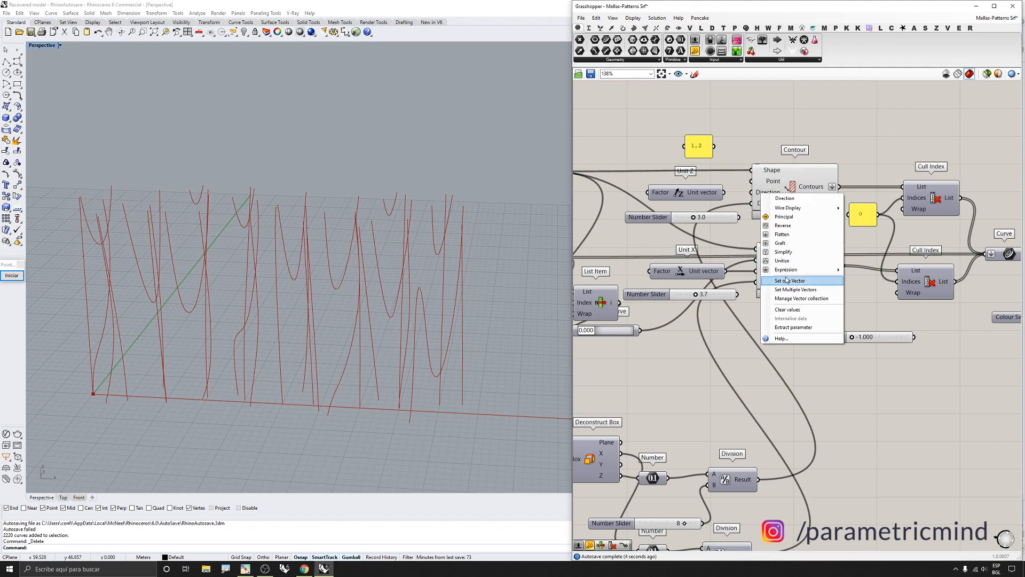
click(786, 277)
scroll(454, 281, down, 3)
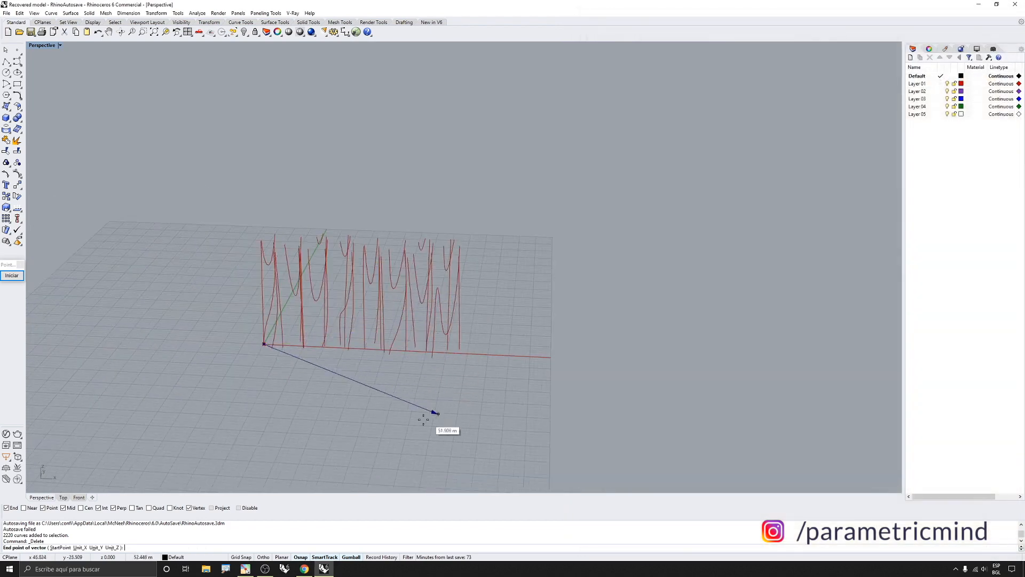
click(181, 341)
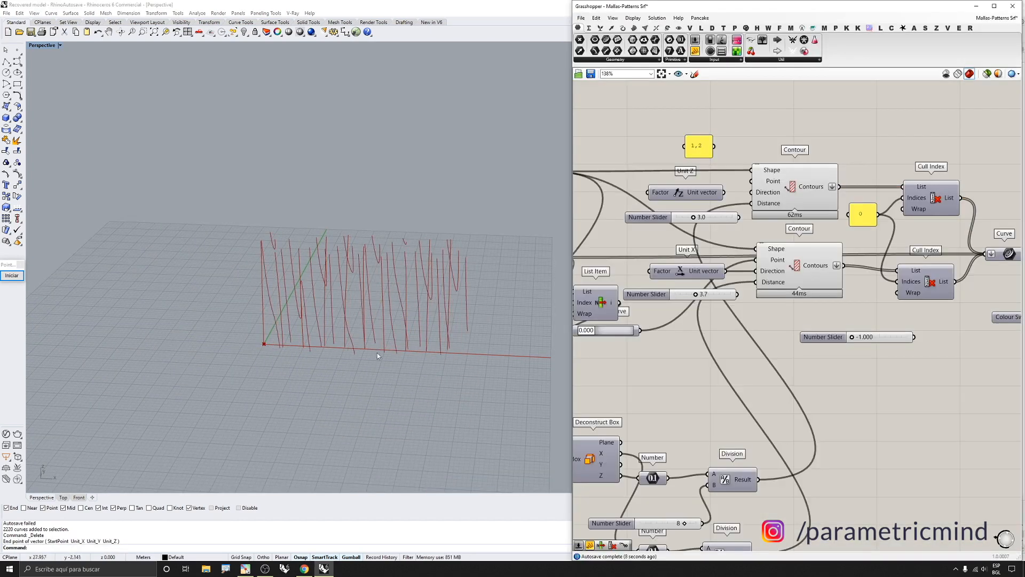
Turn off preview of both Contour components
right_drag(377, 352, 384, 307)
scroll(760, 251, up, 2)
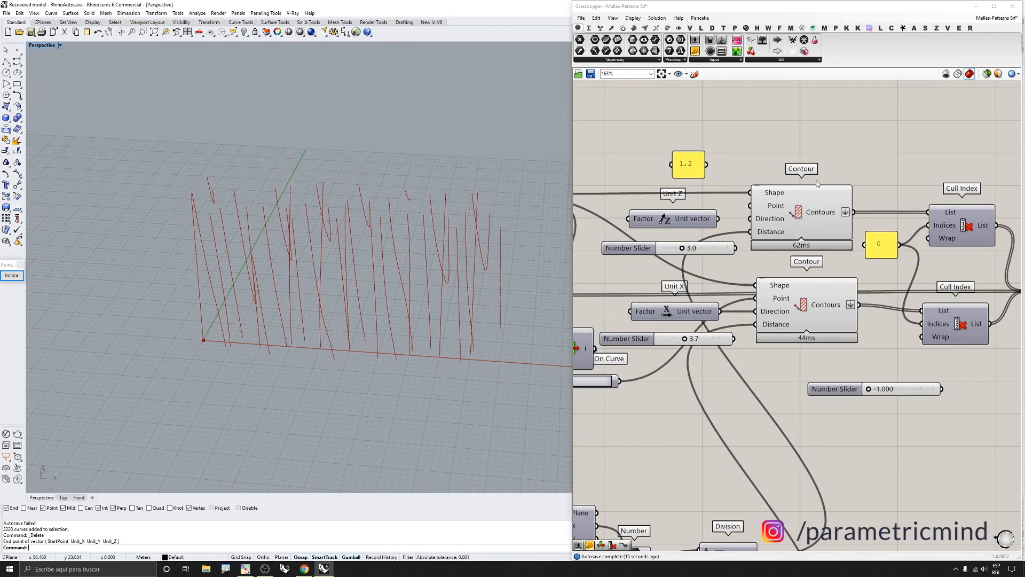
scroll(828, 144, down, 5)
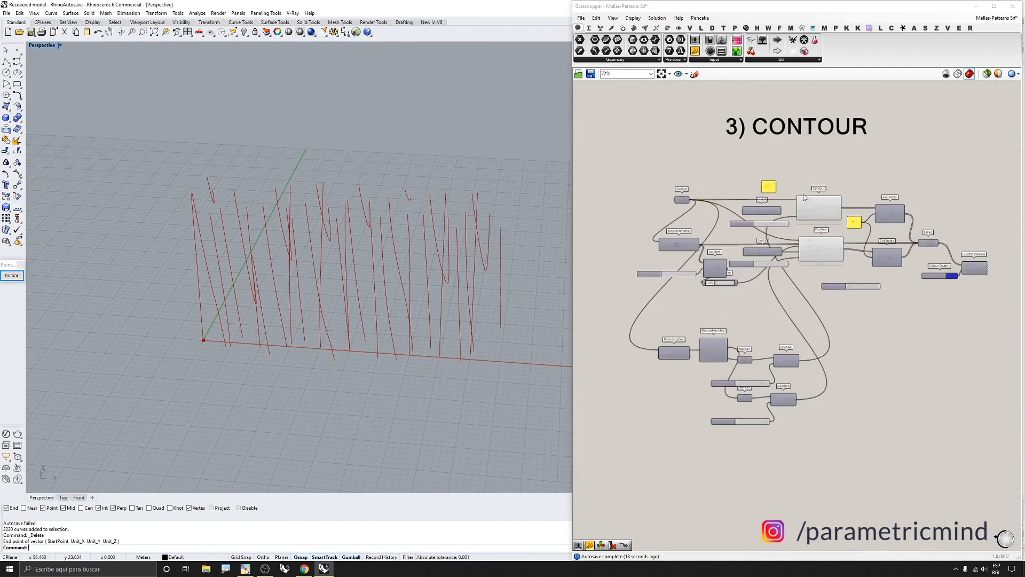
middle_click(790, 260)
click(815, 234)
Turn on preview of the Surface parameter in the LunchBox group
scroll(911, 205, down, 9)
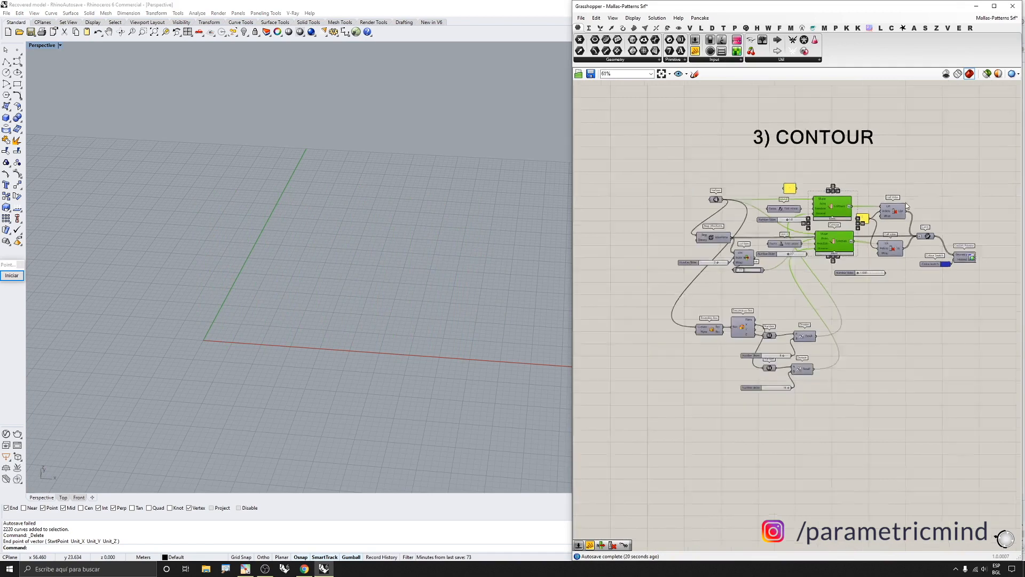
scroll(908, 208, down, 1)
click(778, 260)
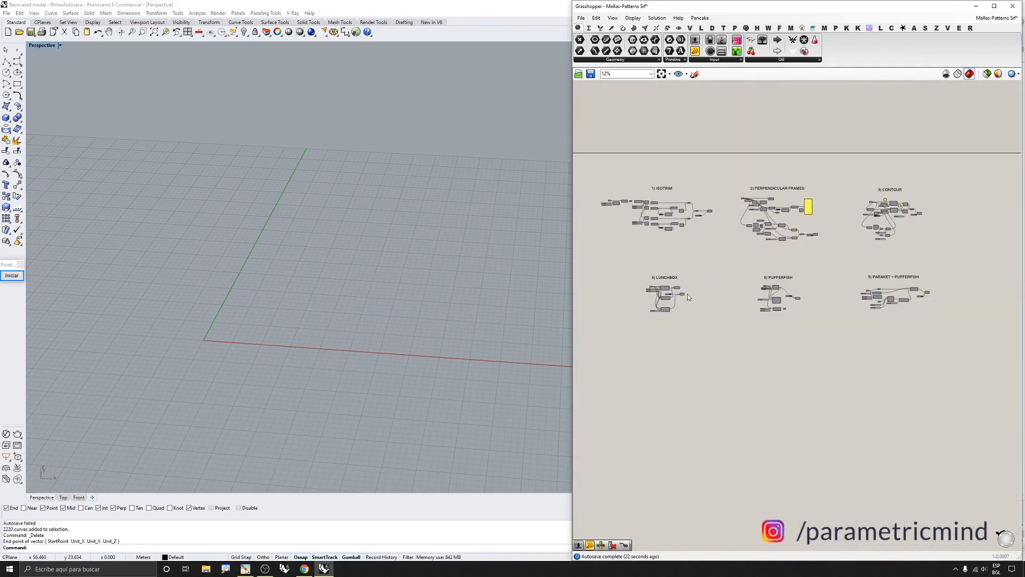
scroll(661, 294, up, 3)
right_drag(740, 289, 689, 270)
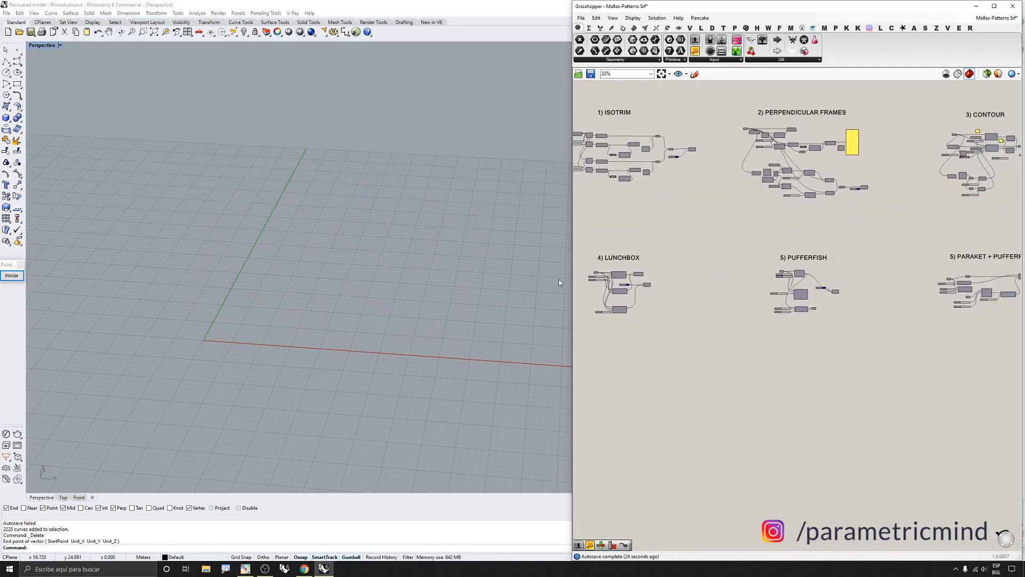
drag(572, 286, 559, 287)
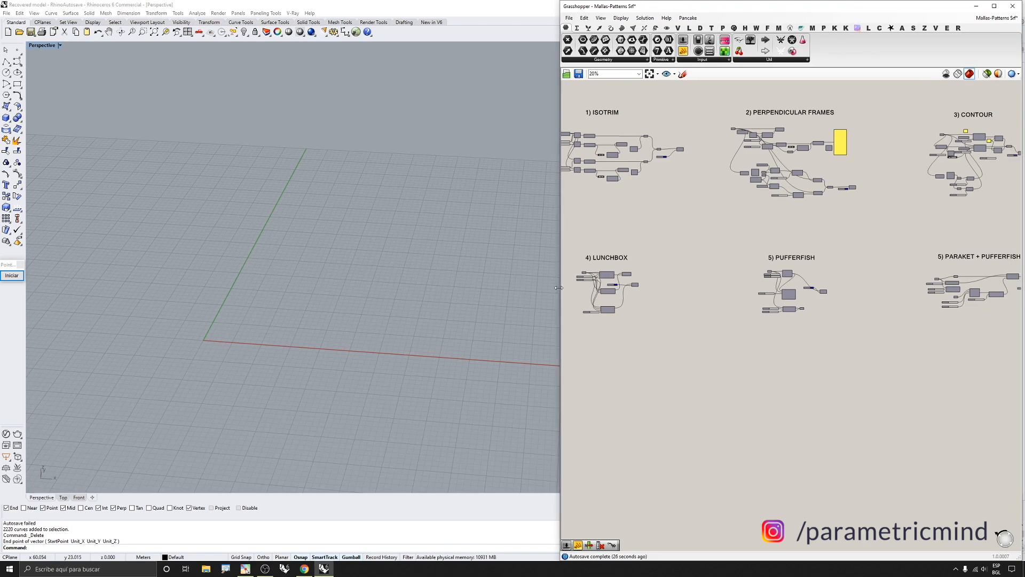
scroll(675, 360, down, 1)
scroll(643, 312, up, 5)
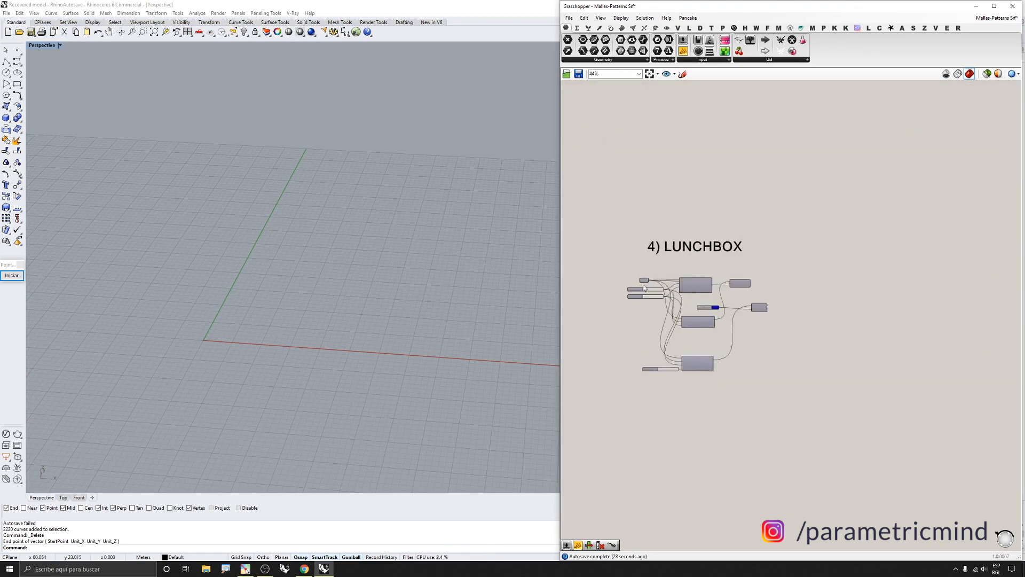
scroll(645, 284, up, 2)
click(648, 279)
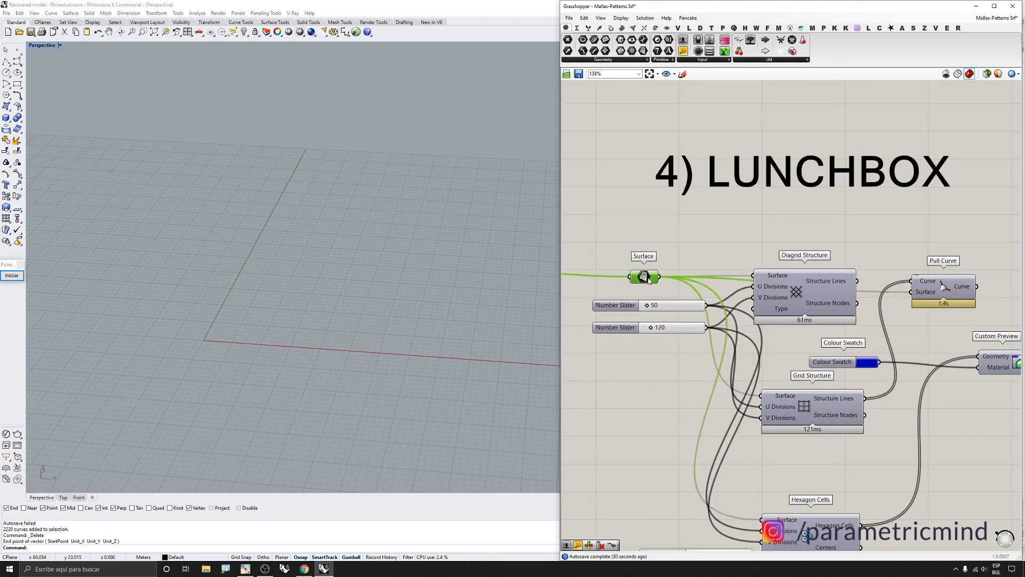
middle_click(648, 279)
click(662, 263)
Browse the LunchBox Structure components available for patterning the wavy surface
right_drag(376, 336, 357, 330)
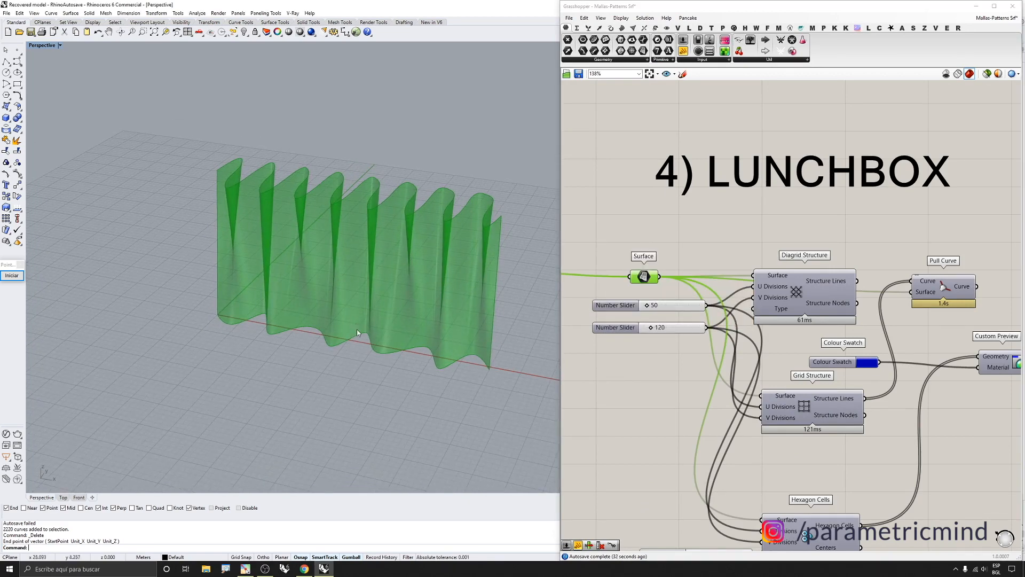
right_drag(198, 206, 288, 214)
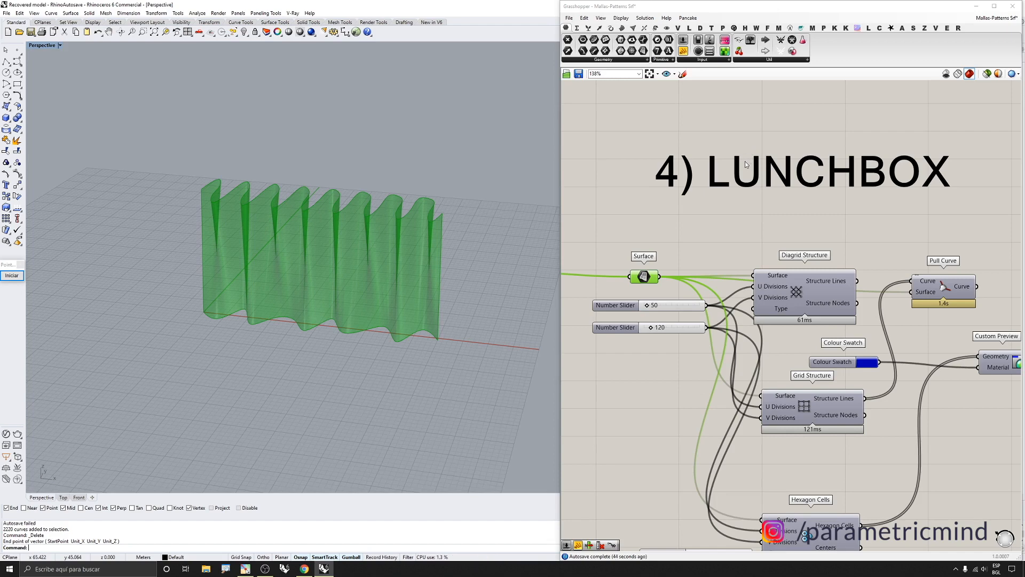
scroll(717, 193, down, 1)
right_drag(725, 219, 725, 203)
click(724, 203)
scroll(755, 251, up, 1)
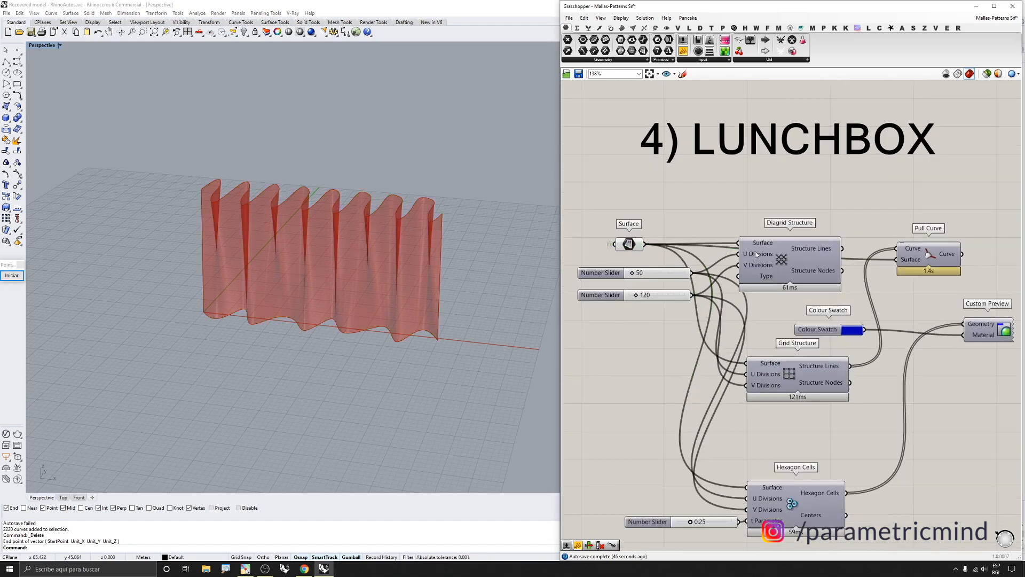
click(868, 30)
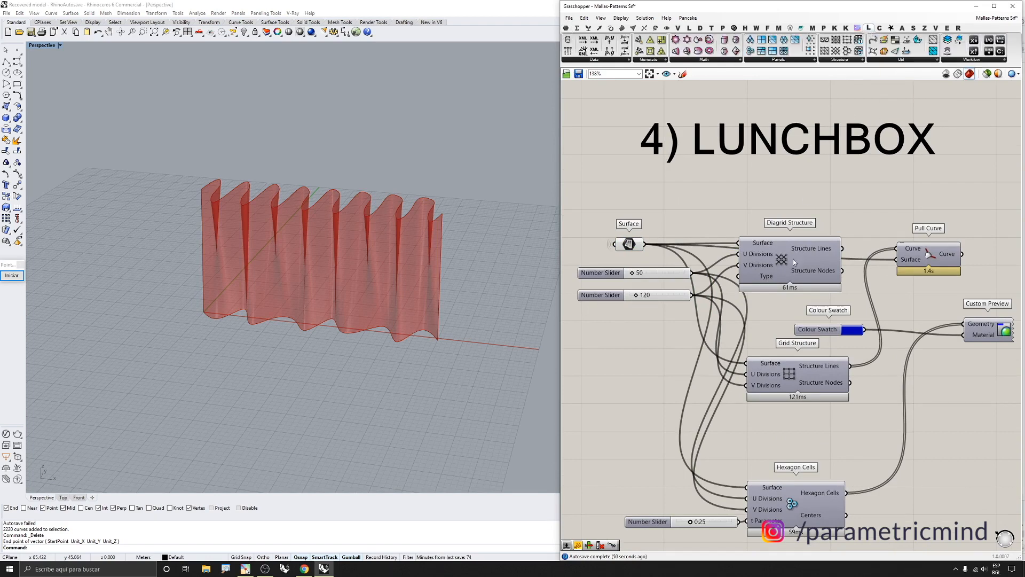
click(628, 244)
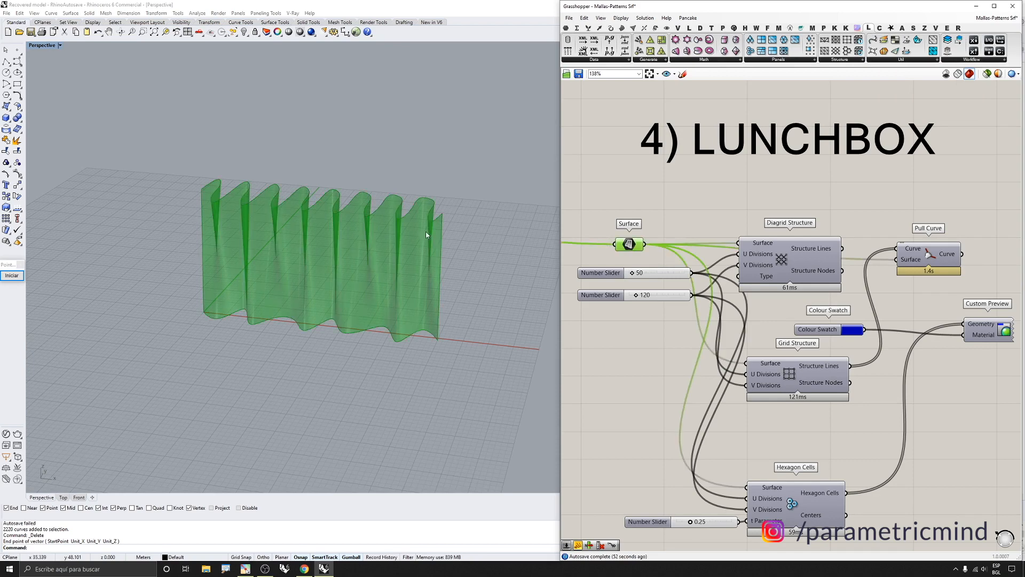
scroll(433, 224, up, 3)
right_drag(433, 225, 426, 228)
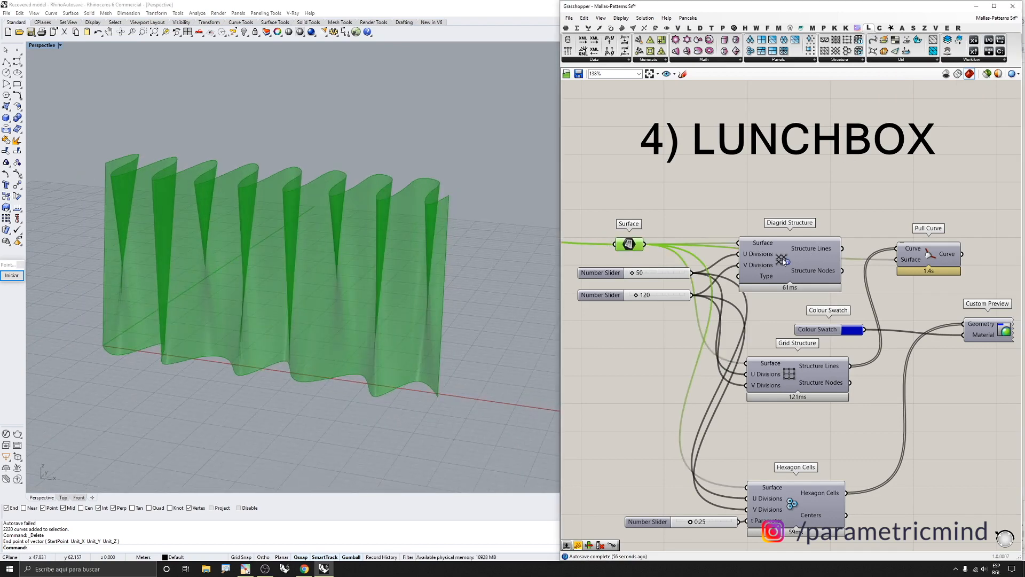
click(839, 59)
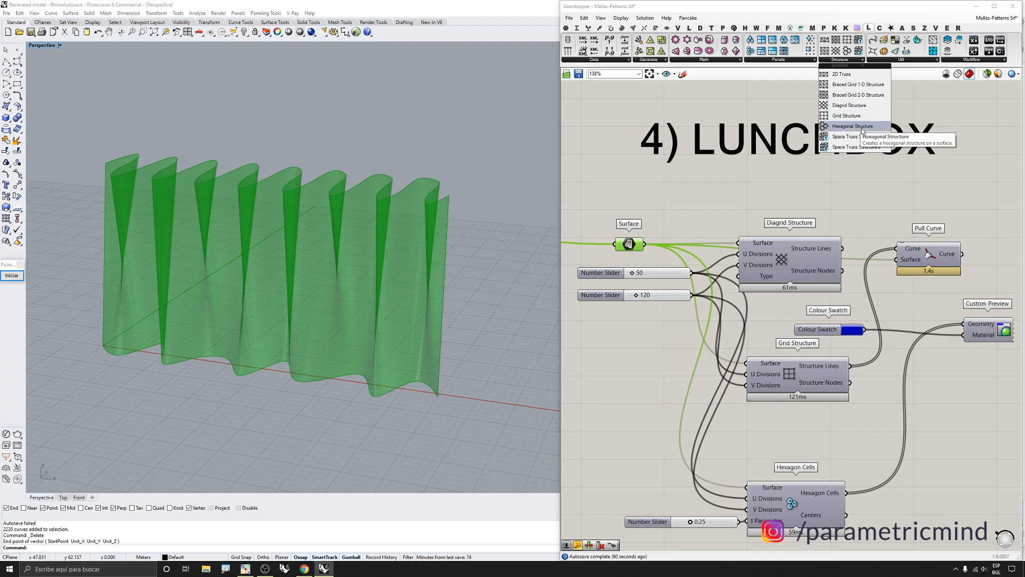
click(805, 207)
Turn on preview of the Diagrid Structure component
click(790, 260)
middle_click(790, 260)
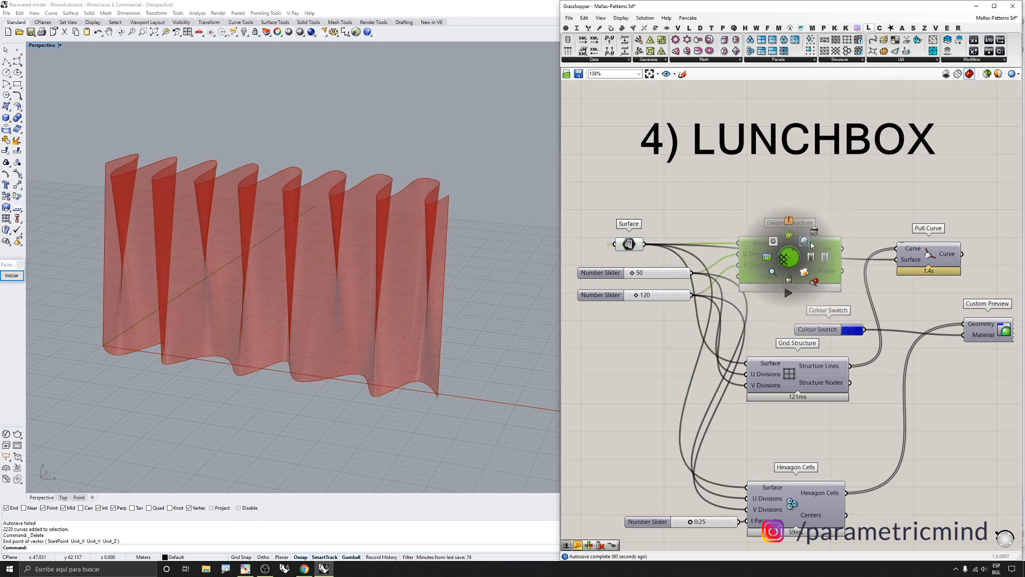
click(807, 244)
Toggle the Surface parameter's preview off and back on
click(630, 244)
middle_click(630, 244)
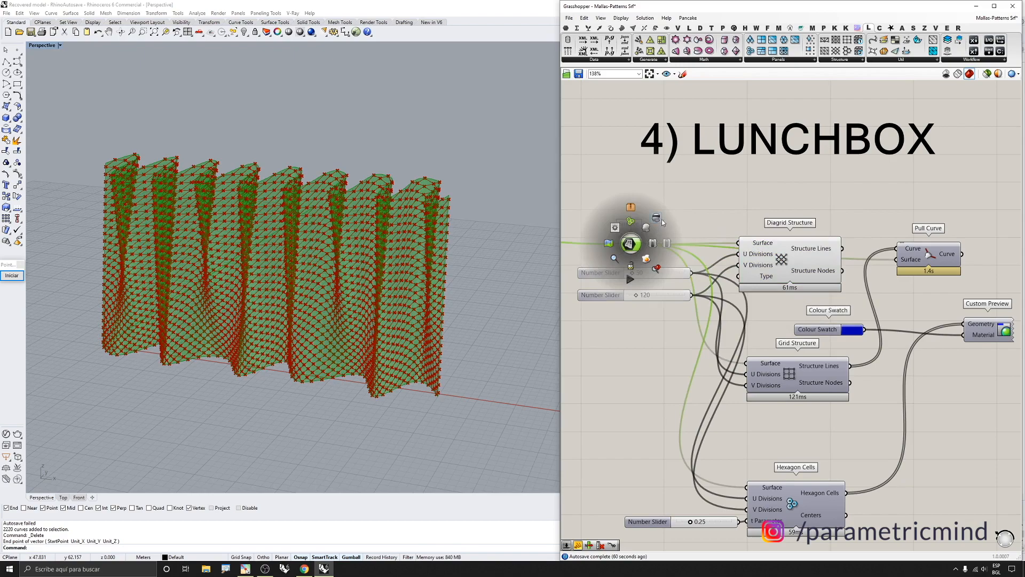
click(661, 219)
drag(701, 199, 612, 251)
middle_click(612, 251)
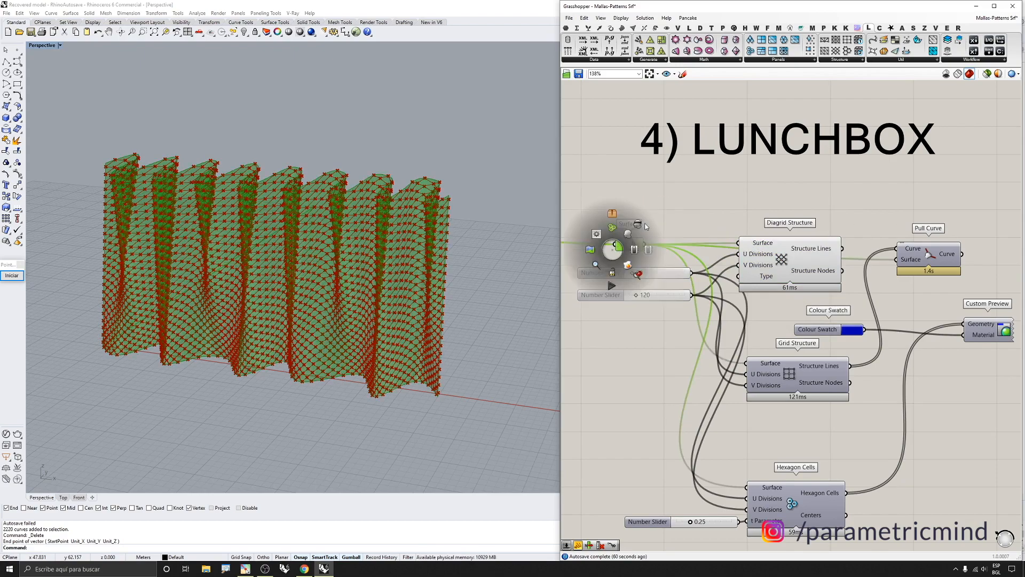
click(640, 225)
right_drag(373, 257, 304, 245)
scroll(412, 190, up, 5)
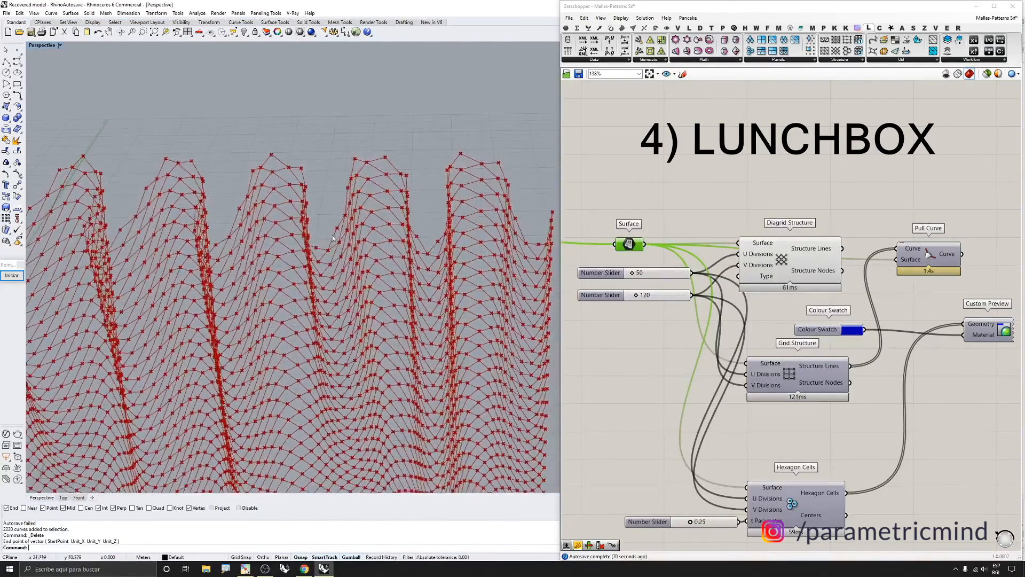
middle_click(626, 231)
click(633, 228)
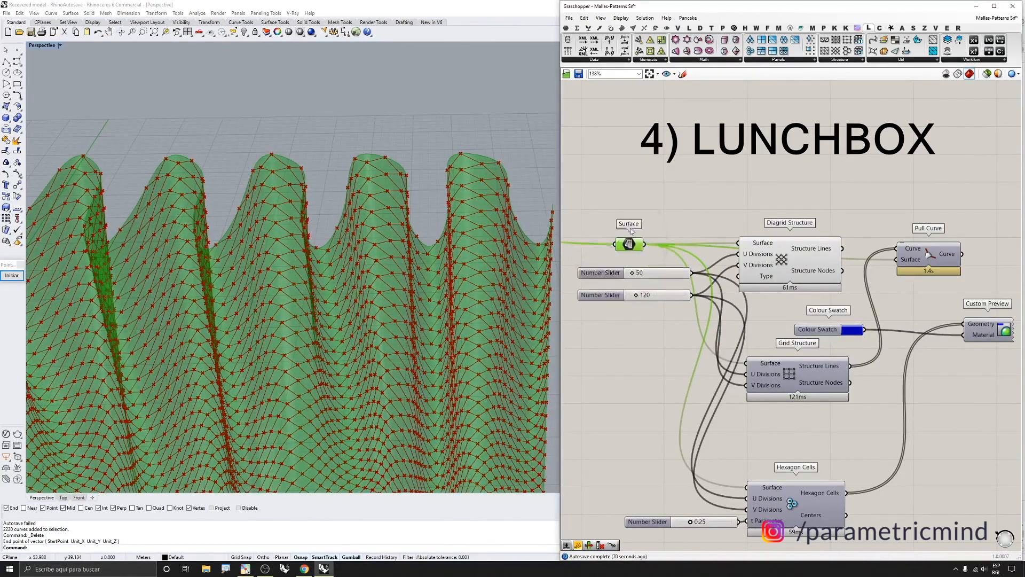
Inspect the diagrid pattern on the wavy surface up close
click(804, 265)
scroll(392, 175, up, 10)
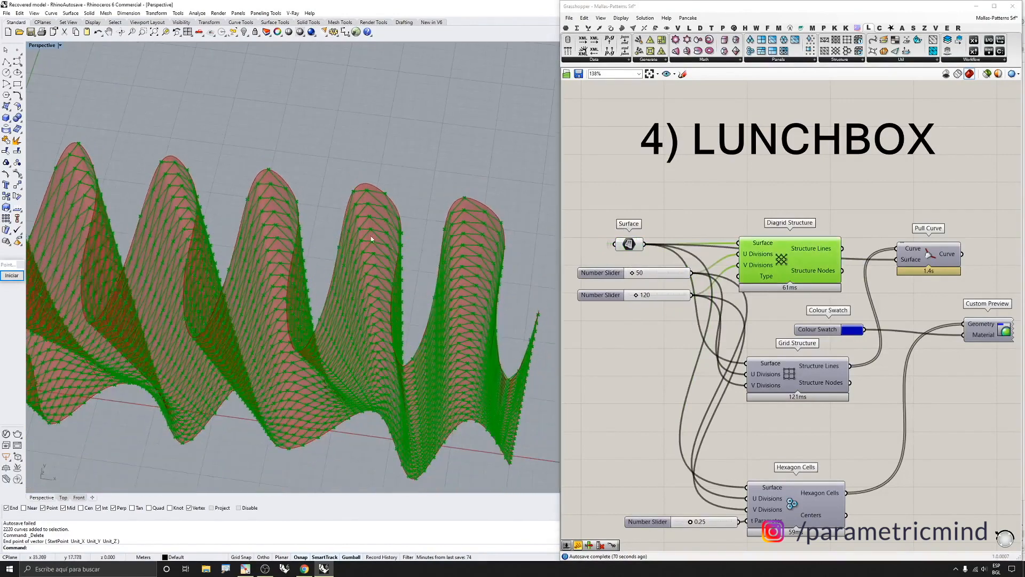
right_drag(392, 172, 428, 227)
scroll(428, 229, up, 2)
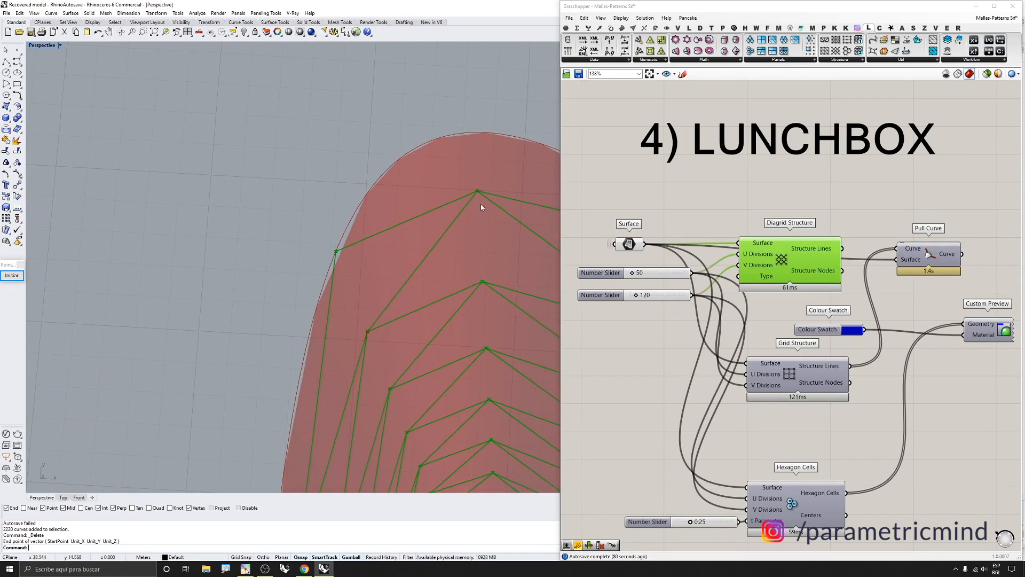
scroll(480, 220, down, 4)
right_drag(444, 218, 458, 195)
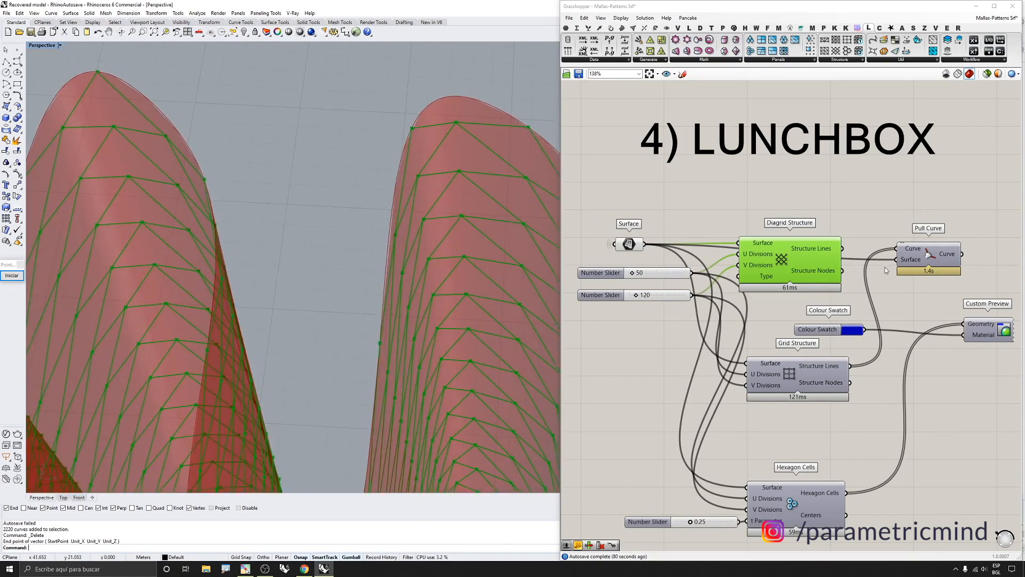
scroll(886, 261, down, 2)
Connect the Diagrid Structure Lines output to the Pull Curve component's Curve input
click(892, 247)
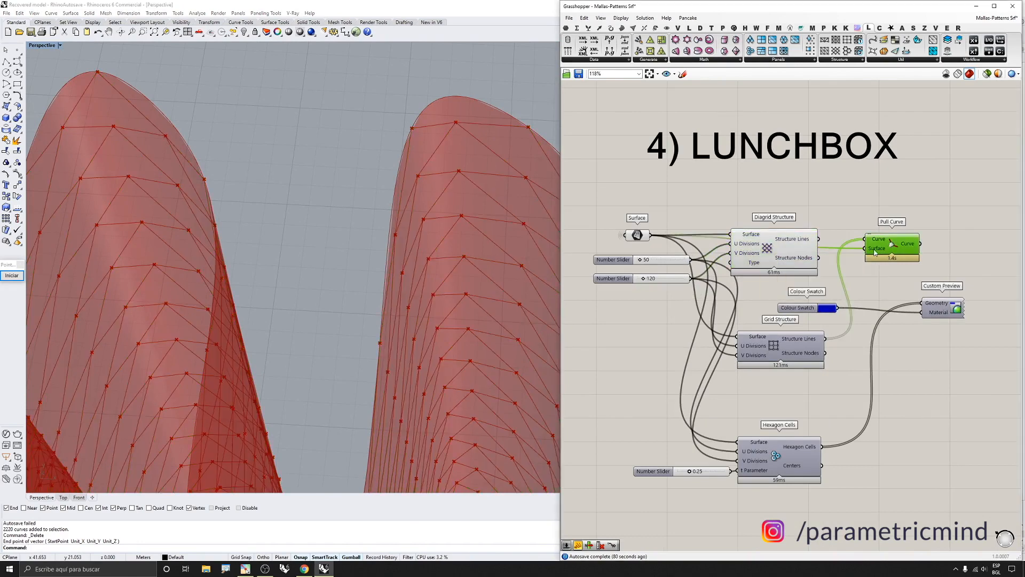
drag(874, 253, 885, 249)
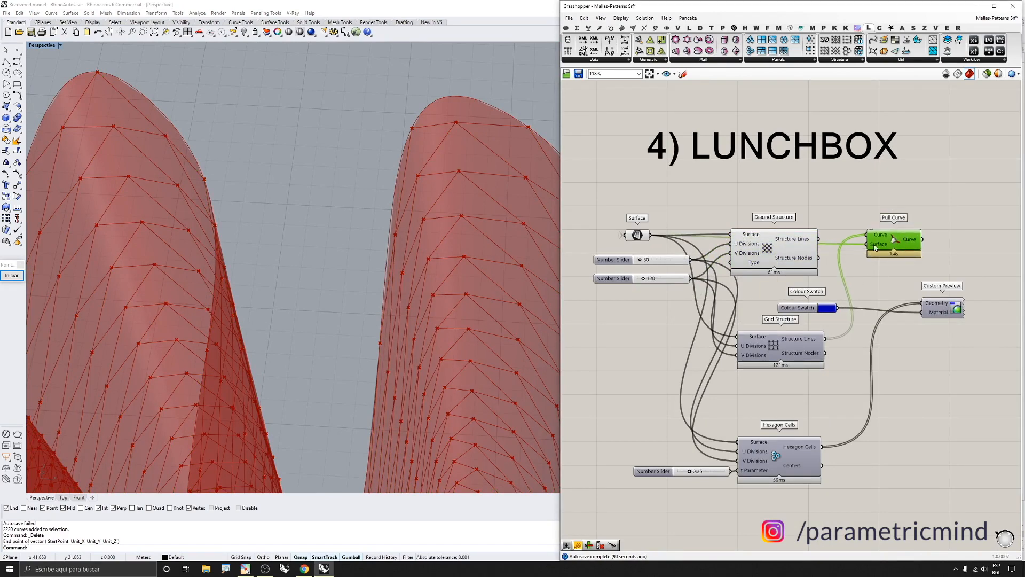
click(795, 246)
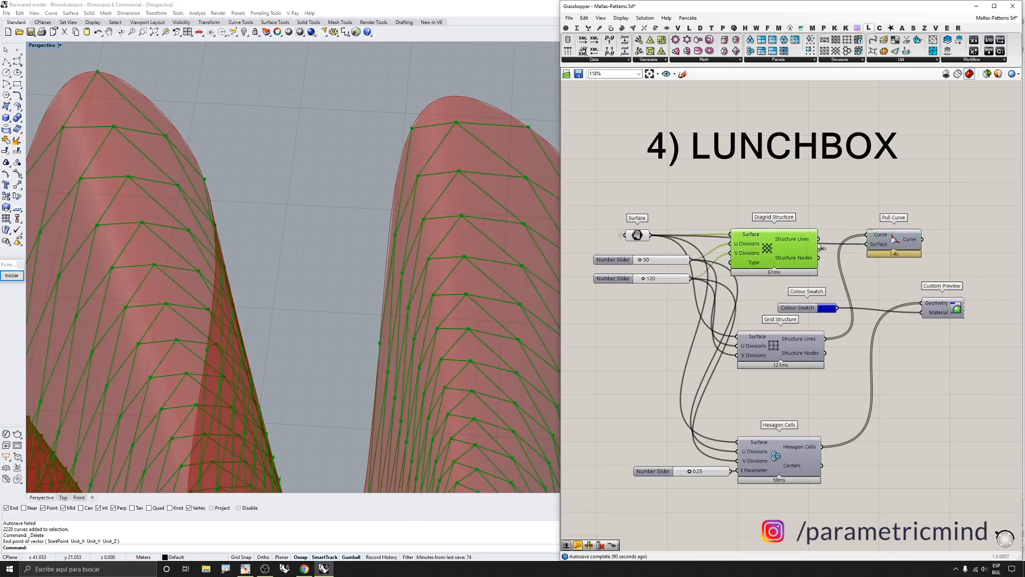
drag(818, 239, 863, 235)
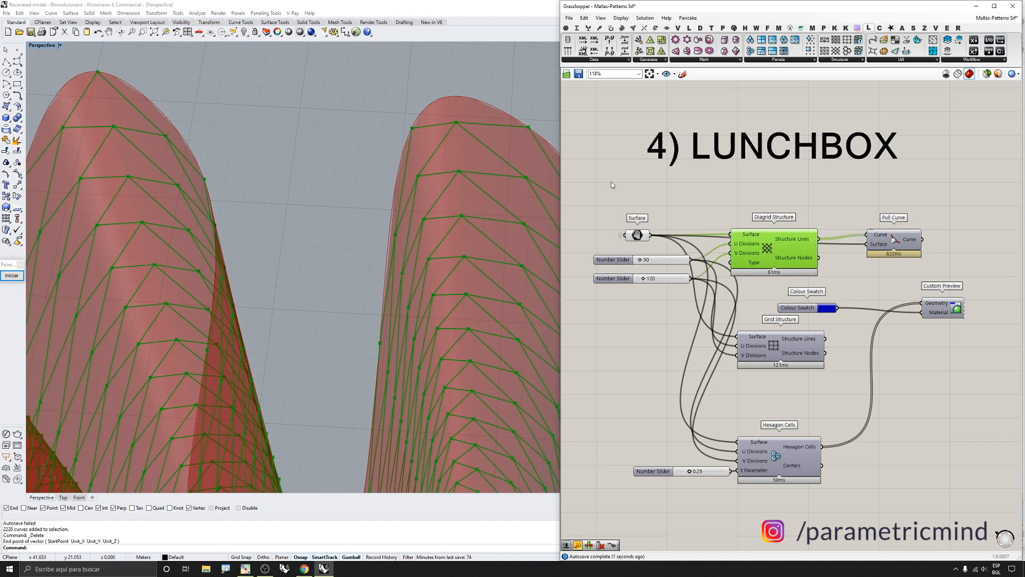
scroll(742, 236, down, 2)
scroll(858, 240, up, 2)
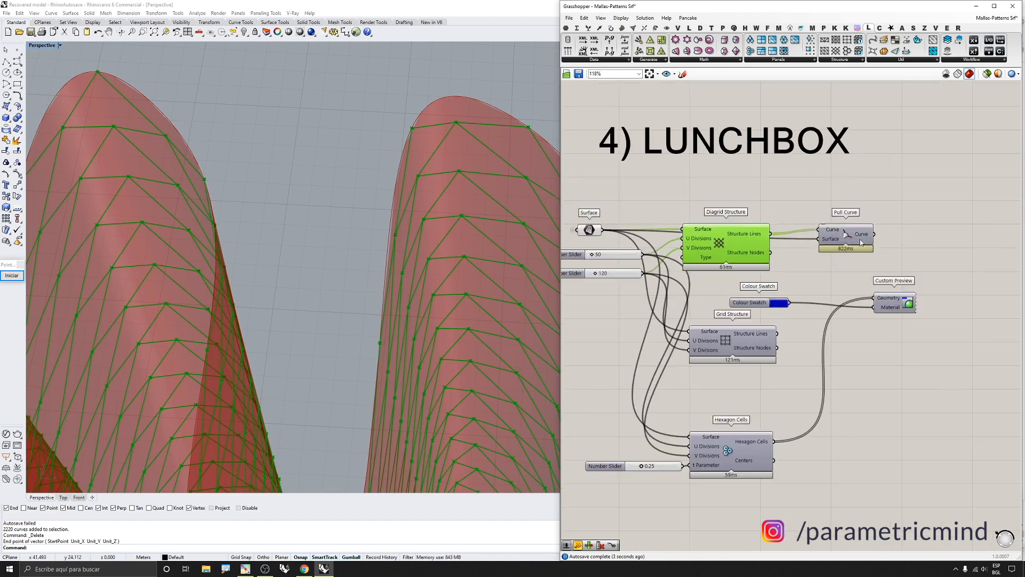
Turn on preview of the Pull Curve component
click(856, 236)
middle_click(848, 235)
click(863, 221)
Turn off preview of the Surface parameter, number sliders and Diagrid Structure component
scroll(906, 230, down, 3)
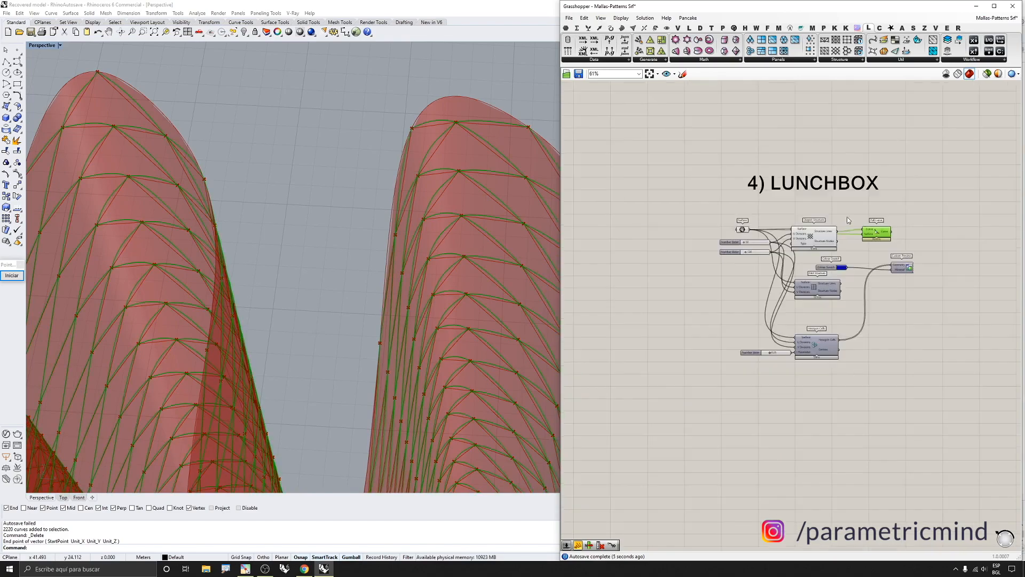
drag(729, 201, 828, 249)
middle_click(828, 249)
click(851, 227)
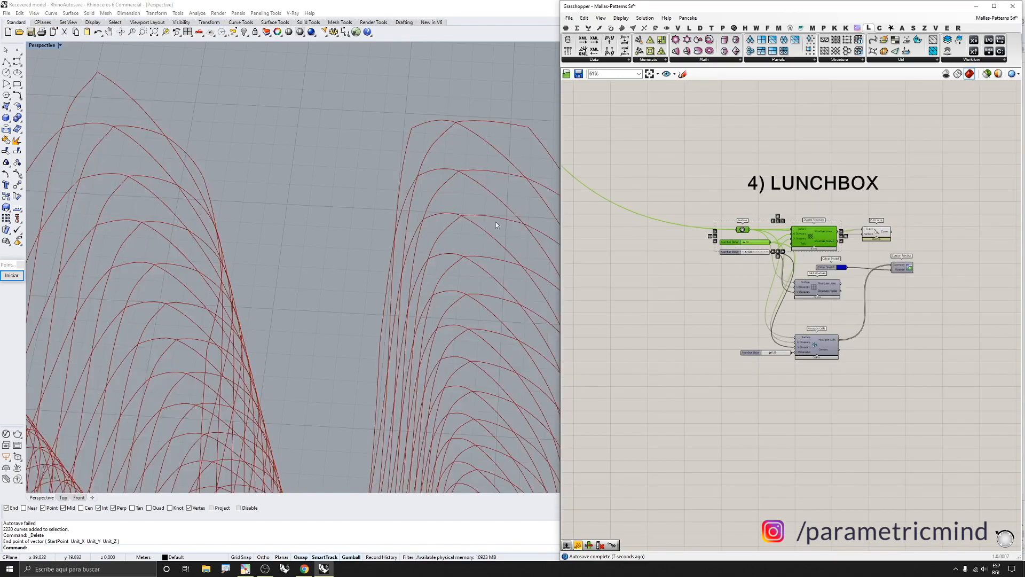
Inspect the pulled diagrid curves on the surface from several angles
scroll(496, 222, down, 7)
mouse_move(494, 224)
right_down()
mouse_move(452, 258)
mouse_move(155, 258)
mouse_move(250, 217)
mouse_move(241, 227)
mouse_move(239, 180)
mouse_move(256, 195)
mouse_move(374, 107)
mouse_move(372, 130)
mouse_move(450, 155)
mouse_move(418, 211)
mouse_move(472, 175)
right_up()
scroll(337, 143, up, 3)
scroll(373, 108, up, 2)
scroll(372, 130, up, 5)
scroll(418, 211, down, 6)
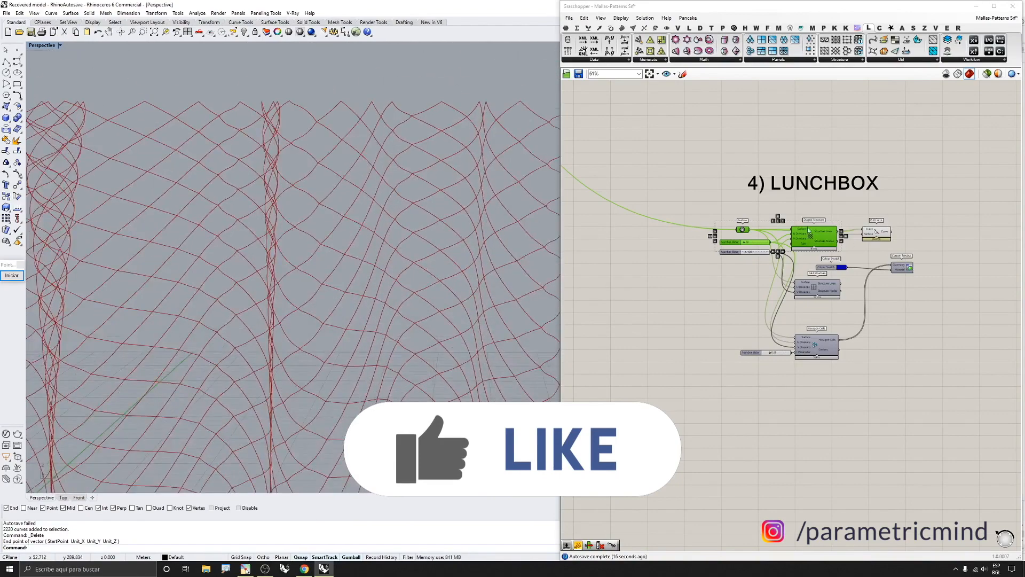
scroll(742, 229, up, 3)
click(928, 236)
scroll(406, 235, down, 3)
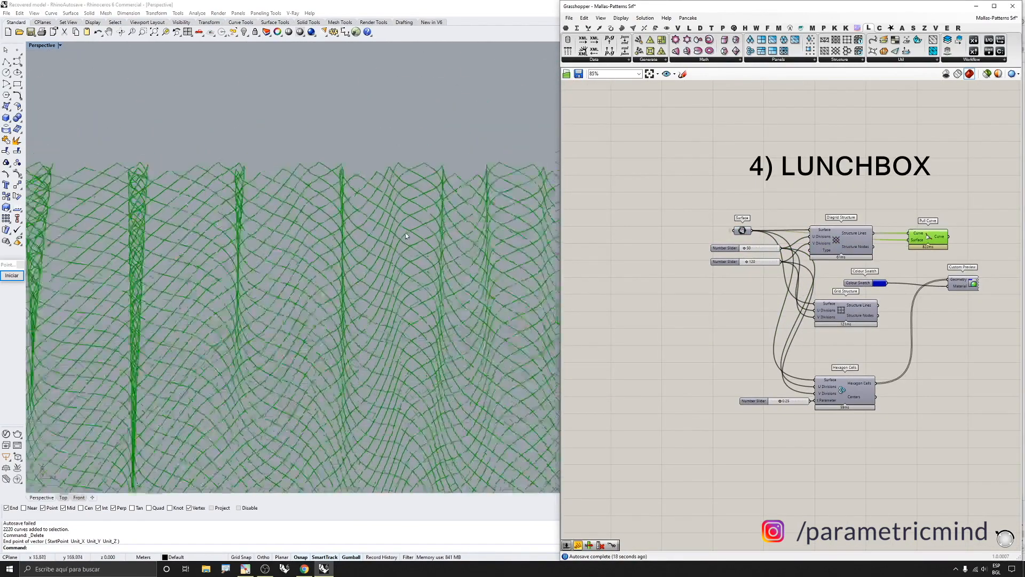
scroll(358, 237, down, 5)
right_drag(357, 237, 360, 334)
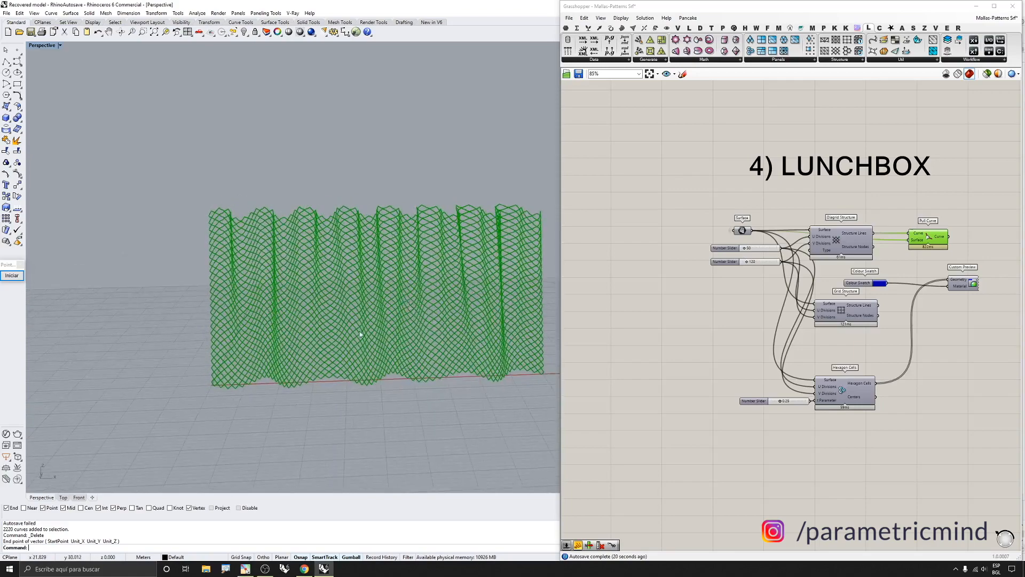
Turn on preview of the Grid Structure component and turn off preview of the Pull Curve
scroll(360, 334, up, 3)
click(858, 308)
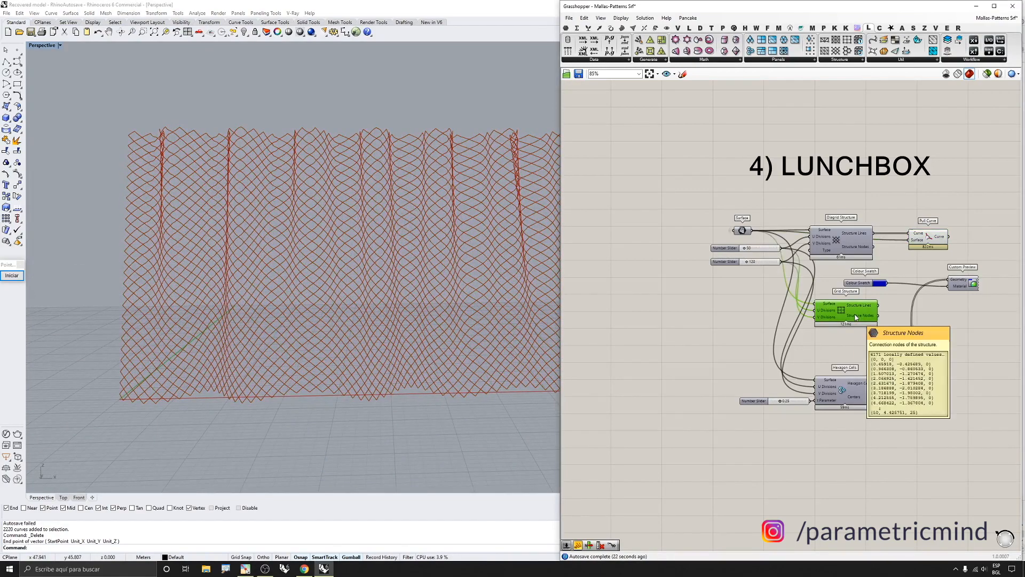
middle_click(855, 314)
click(875, 302)
scroll(854, 313, up, 3)
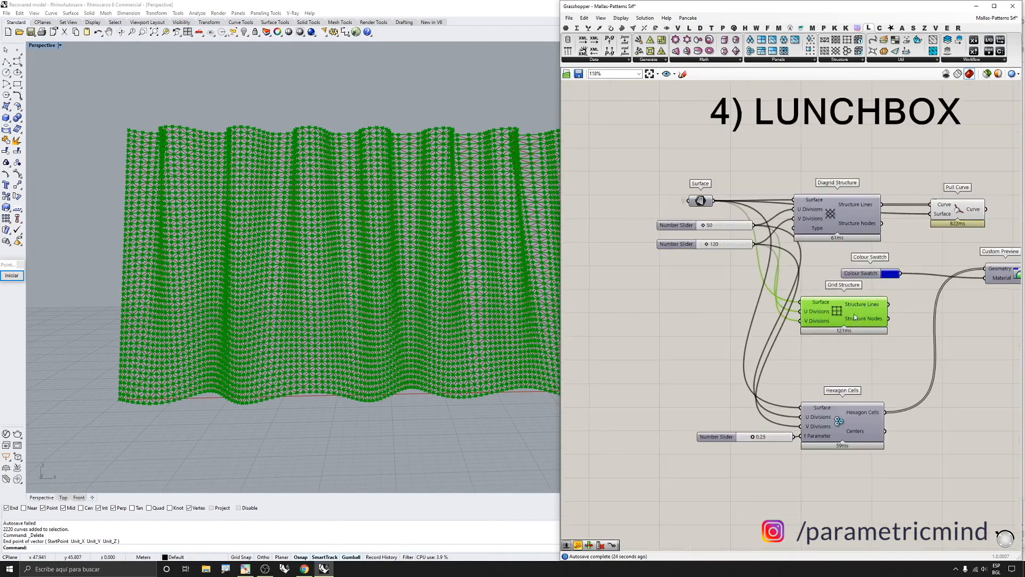
middle_click(949, 224)
click(978, 202)
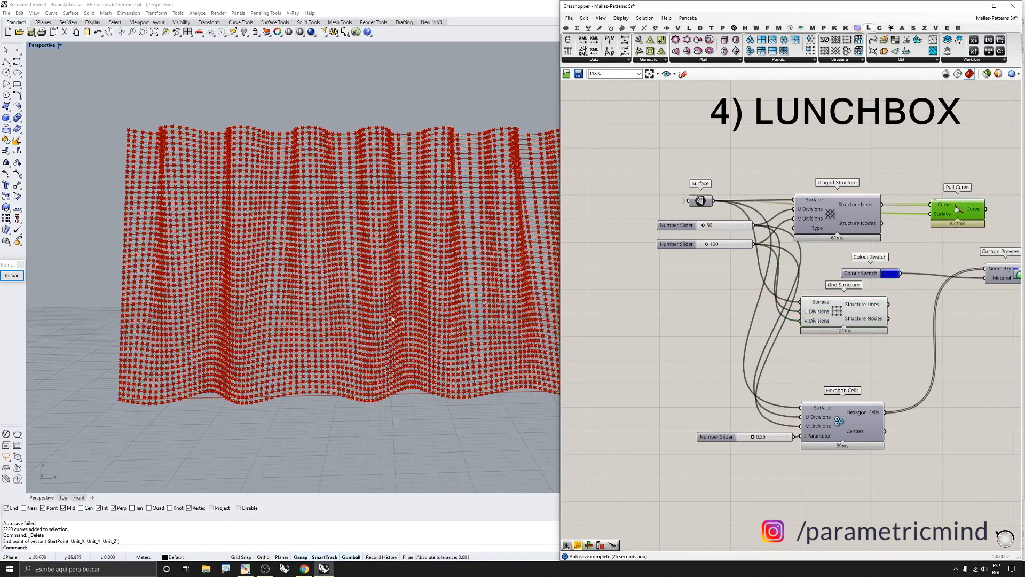
Connect the Grid Structure Lines output to the Custom Preview's Geometry input
right_drag(965, 279, 857, 280)
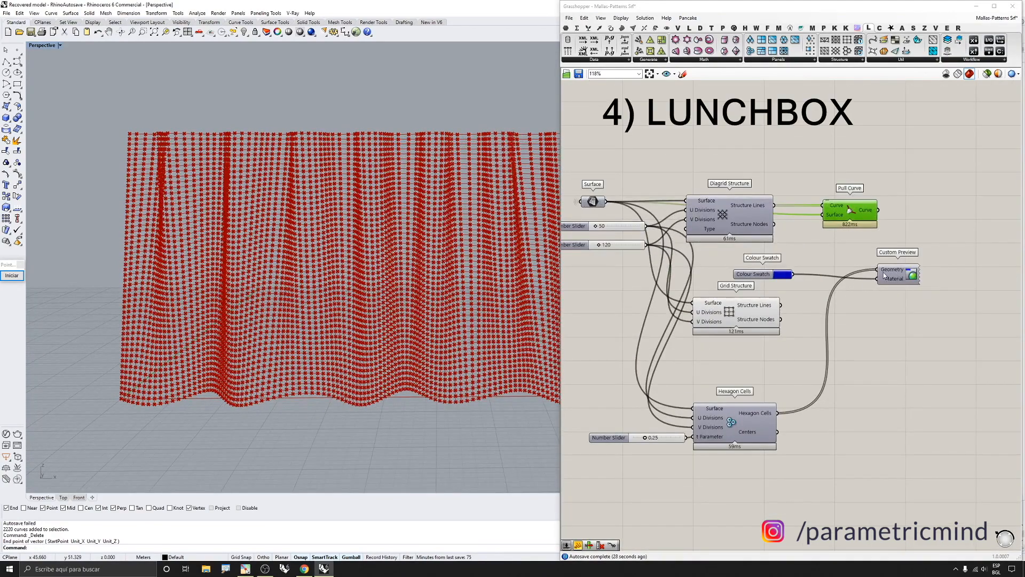
drag(879, 270, 780, 304)
click(900, 275)
middle_click(898, 279)
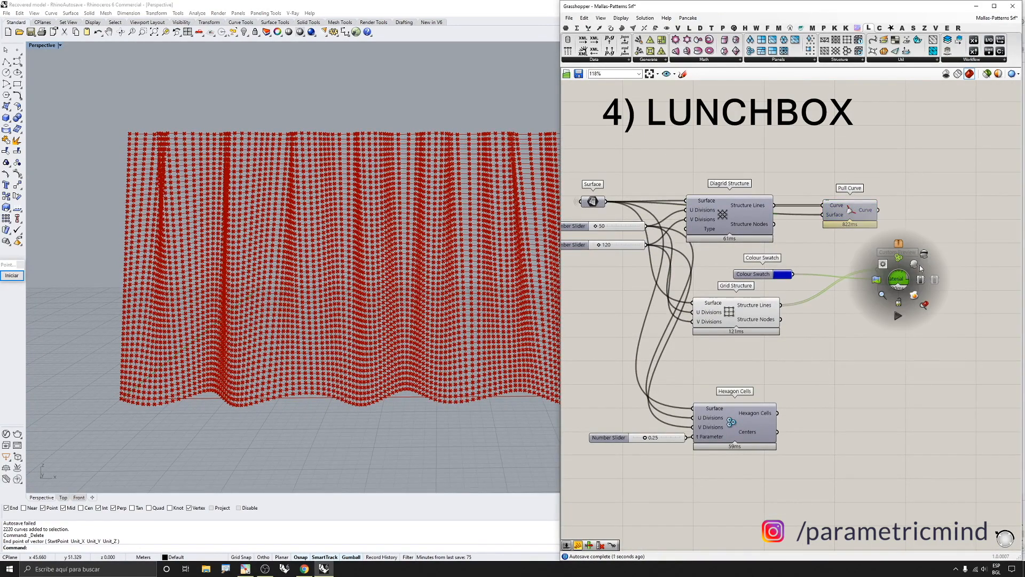
click(917, 265)
Turn off preview of the Grid Structure component
click(742, 307)
middle_click(743, 307)
click(769, 282)
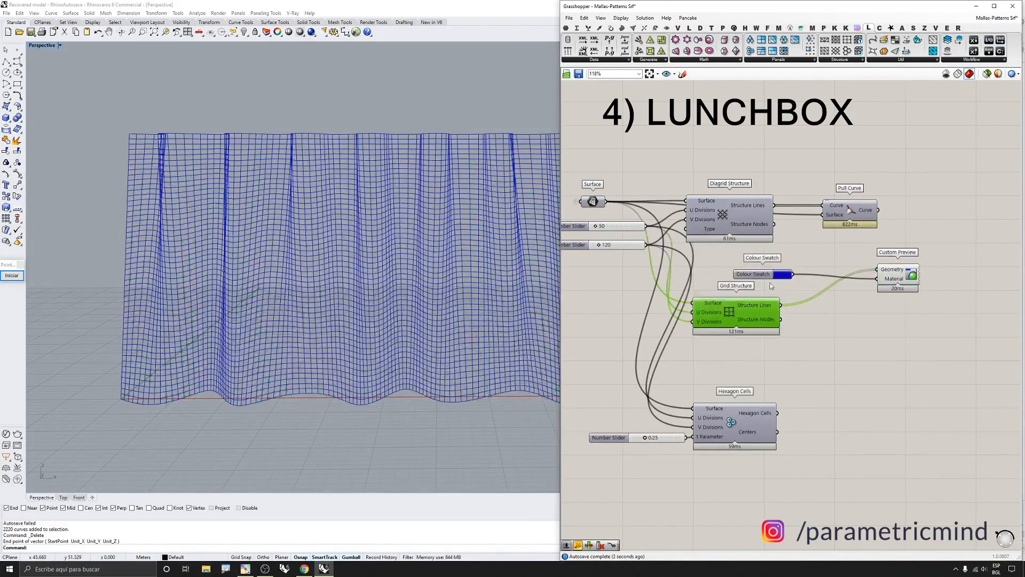
Inspect the coloured grid lines on the wavy surface up close
scroll(332, 341, down, 6)
right_drag(342, 327, 334, 342)
scroll(334, 343, up, 8)
right_drag(411, 305, 374, 360)
scroll(436, 190, up, 6)
right_drag(436, 190, 440, 109)
scroll(401, 258, up, 3)
scroll(440, 108, down, 3)
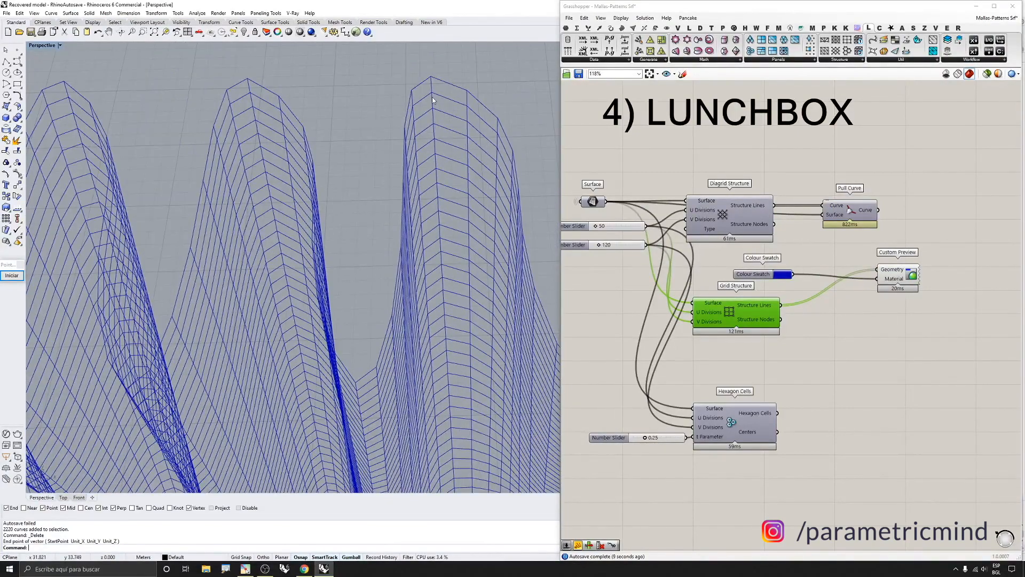
scroll(781, 327, down, 1)
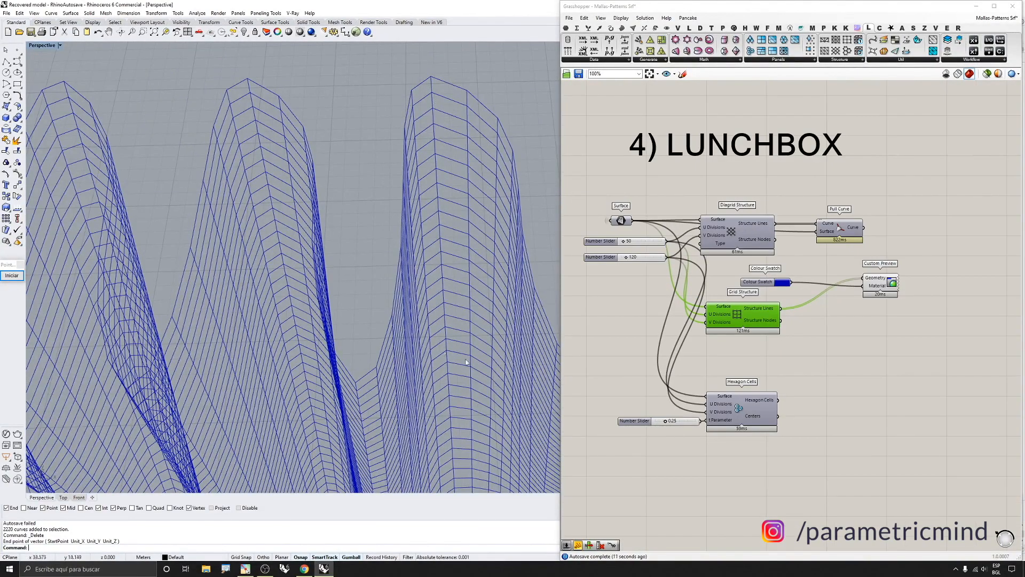
mouse_move(418, 343)
right_down()
mouse_move(417, 319)
mouse_move(430, 328)
right_up()
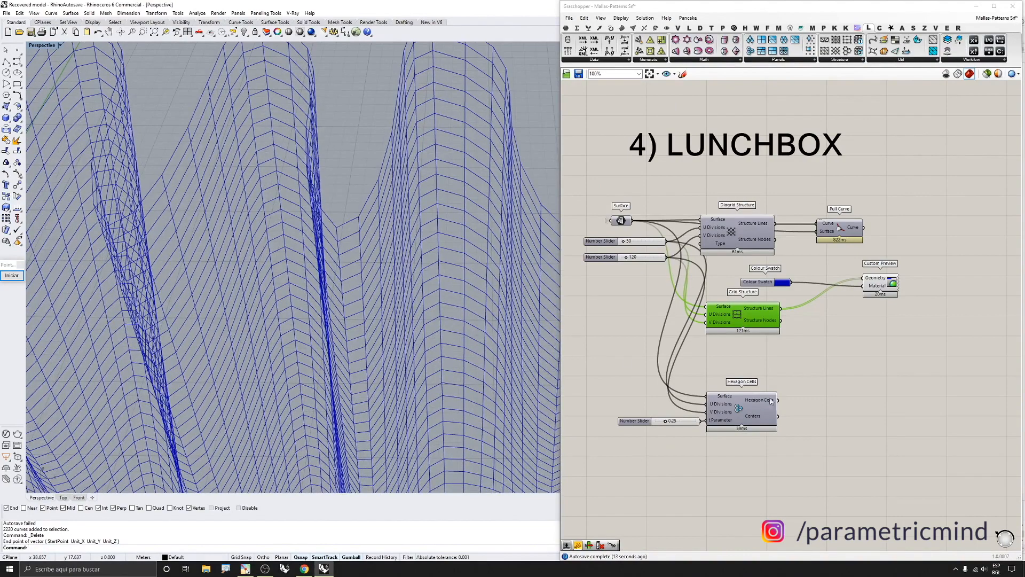
Connect the Hexagon Cells output to the Custom Preview's Geometry input
click(751, 403)
drag(864, 278, 778, 399)
scroll(772, 312, down, 1)
scroll(385, 283, down, 8)
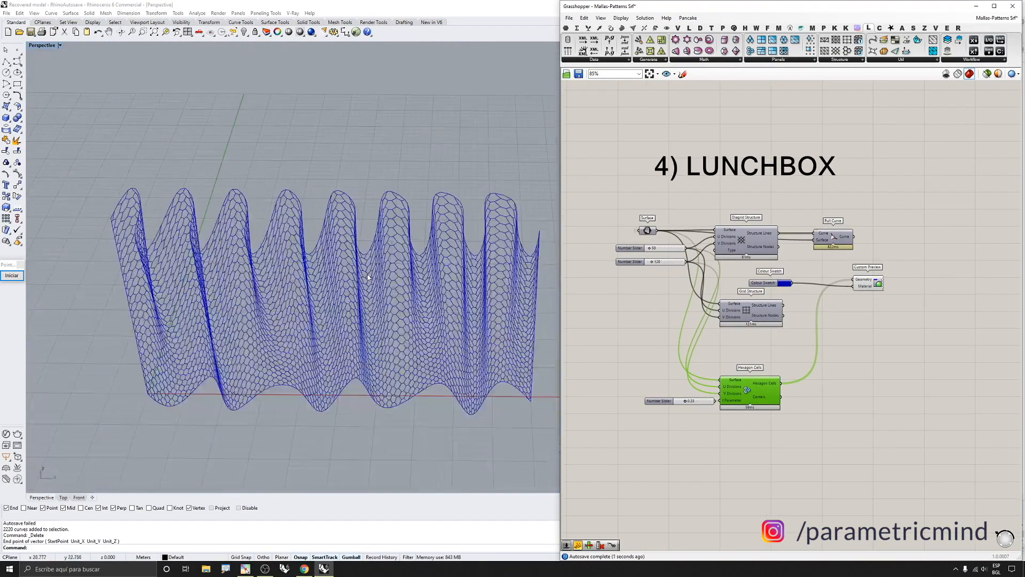
Orbit and zoom around the hexagonal cell pattern on the wavy surface to inspect it
right_drag(384, 283, 404, 234)
scroll(387, 243, up, 5)
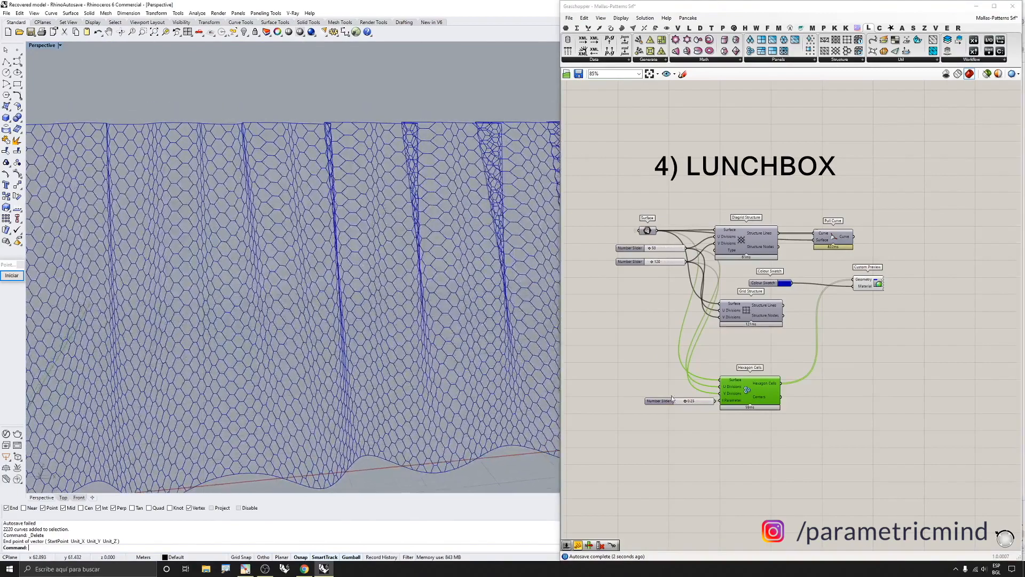
scroll(721, 411, up, 3)
scroll(810, 383, down, 2)
scroll(768, 379, up, 2)
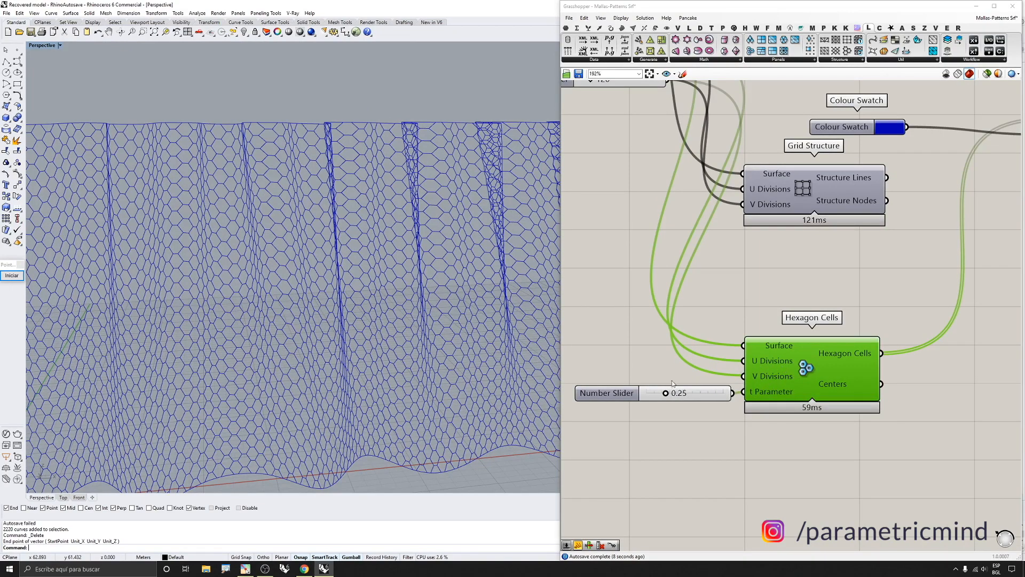
scroll(398, 264, down, 6)
right_drag(397, 267, 358, 325)
scroll(358, 325, up, 2)
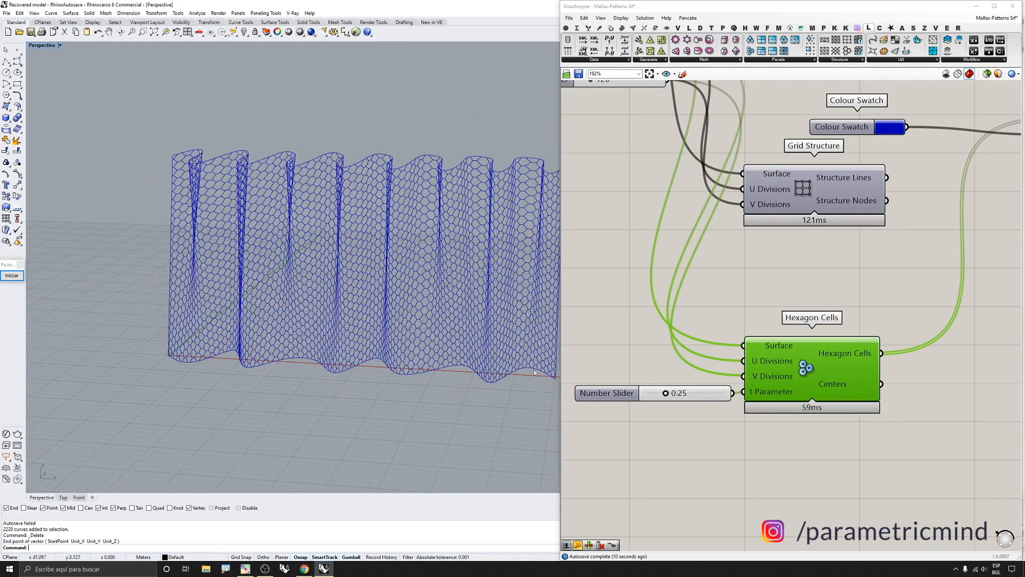
scroll(632, 404, up, 1)
Set the Hexagon Cells t Parameter slider to 0.61
click(670, 397)
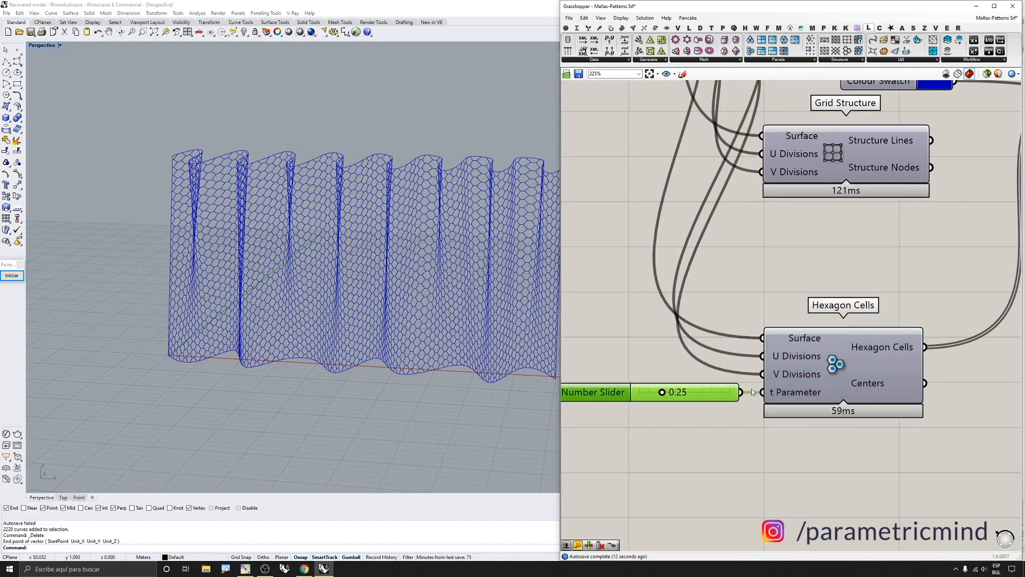
scroll(684, 393, up, 2)
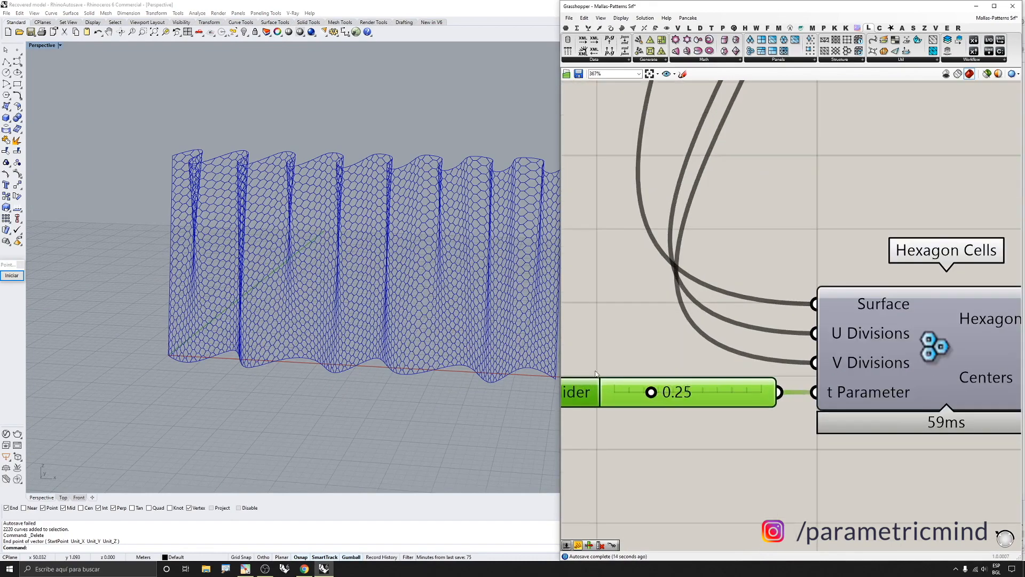
scroll(596, 373, up, 2)
scroll(342, 345, up, 4)
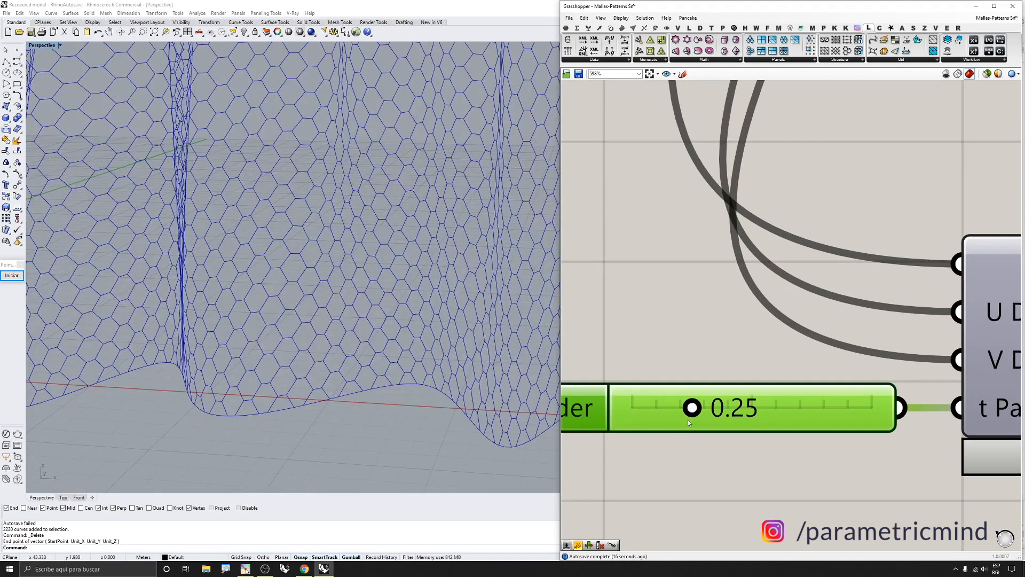
drag(691, 409, 779, 416)
scroll(738, 380, down, 5)
scroll(737, 380, down, 5)
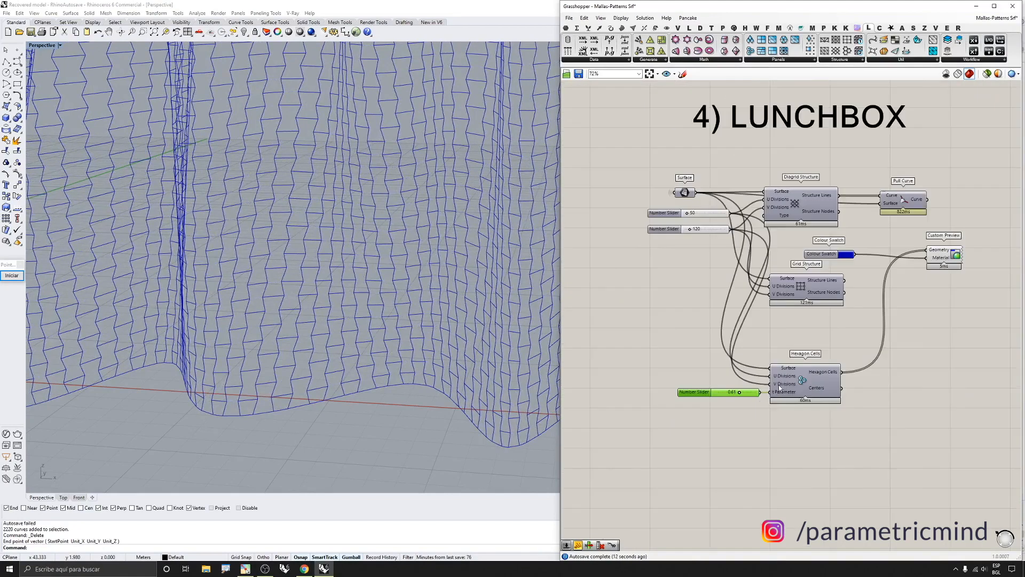
scroll(778, 384, down, 4)
Pull the hexagon cells onto the surface with Pull Curve and feed the pulled curves into the Custom Preview's Geometry
scroll(838, 302, up, 7)
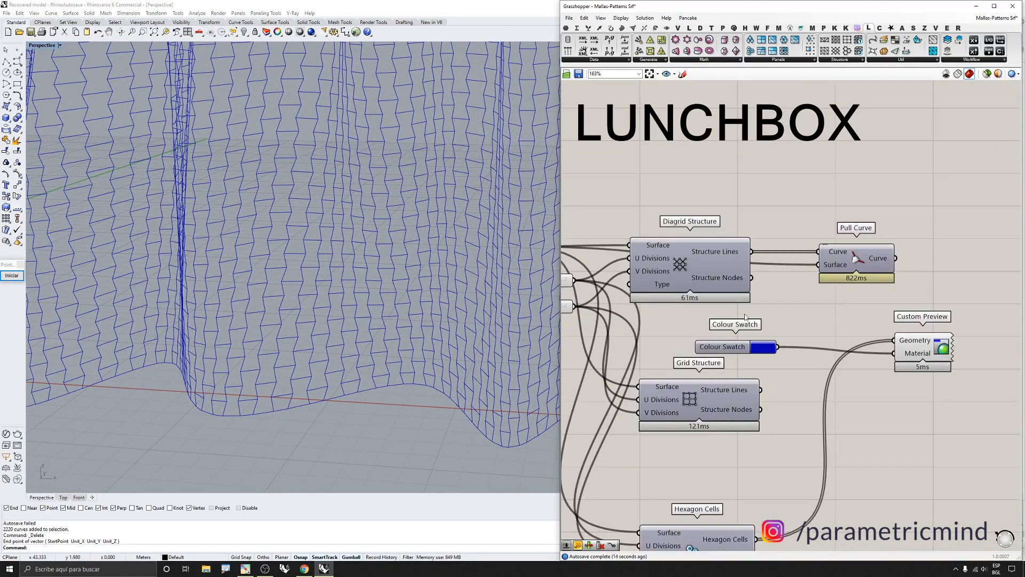
scroll(849, 245, down, 3)
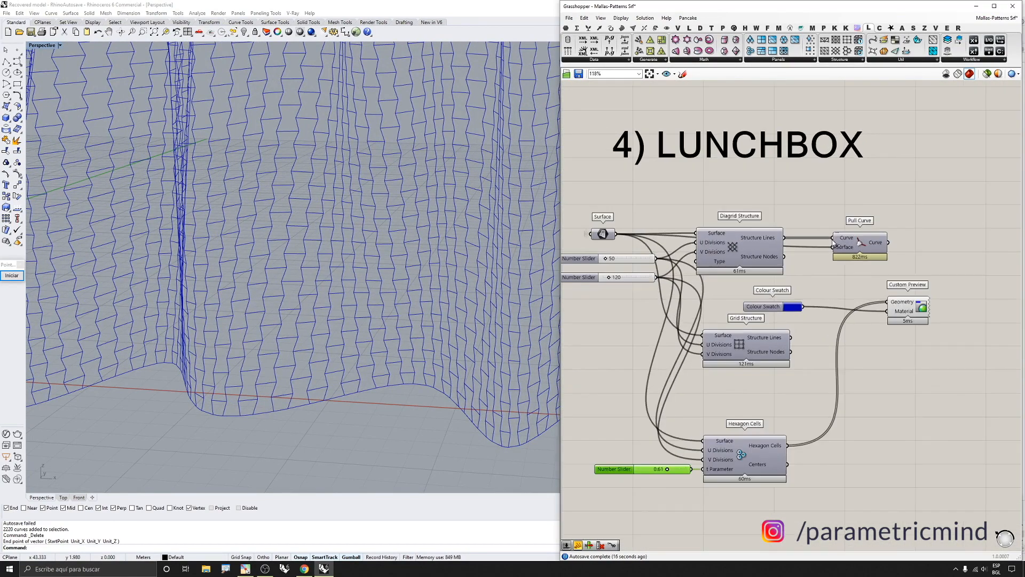
drag(832, 238, 787, 445)
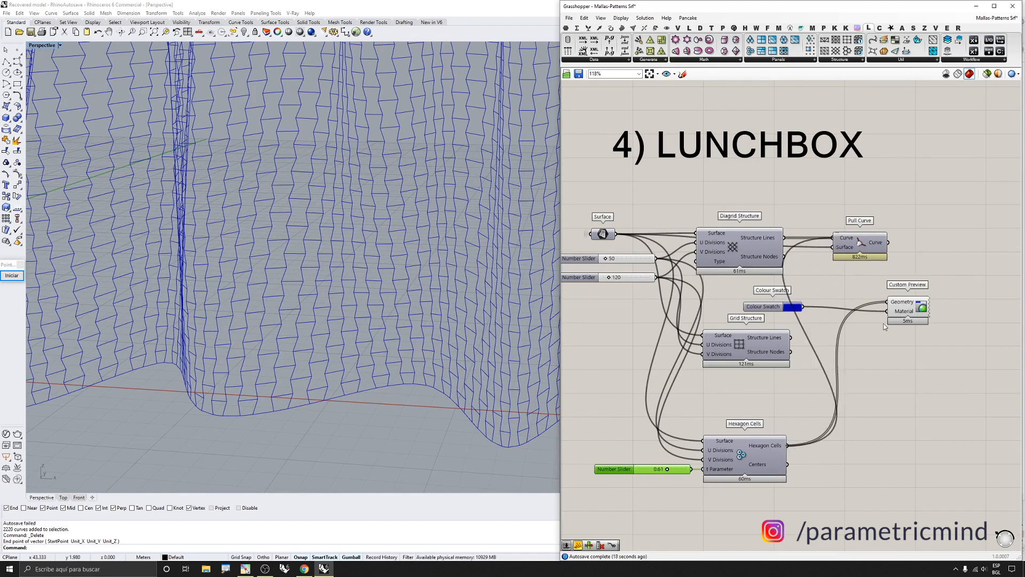
drag(888, 242, 886, 303)
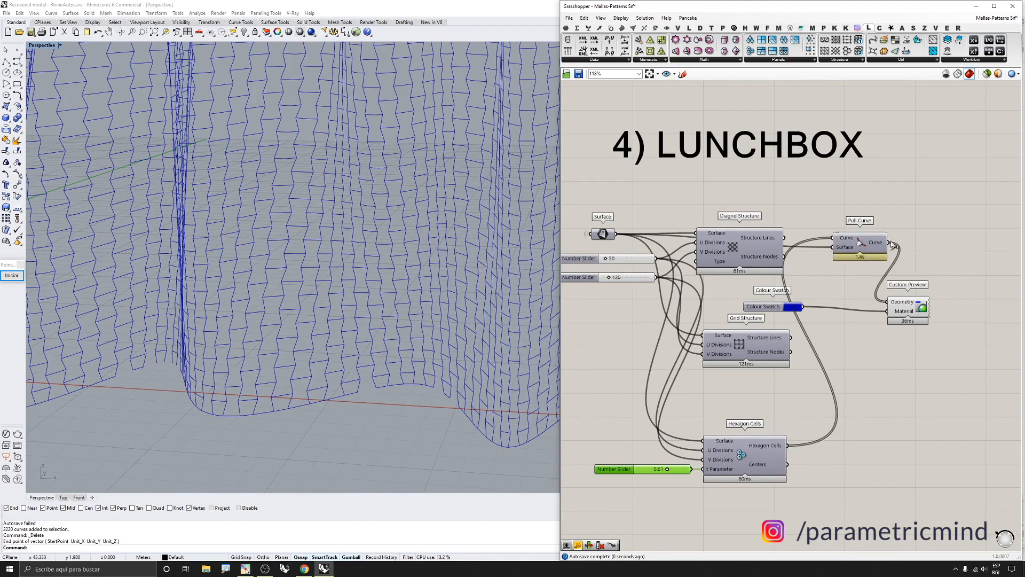
click(902, 307)
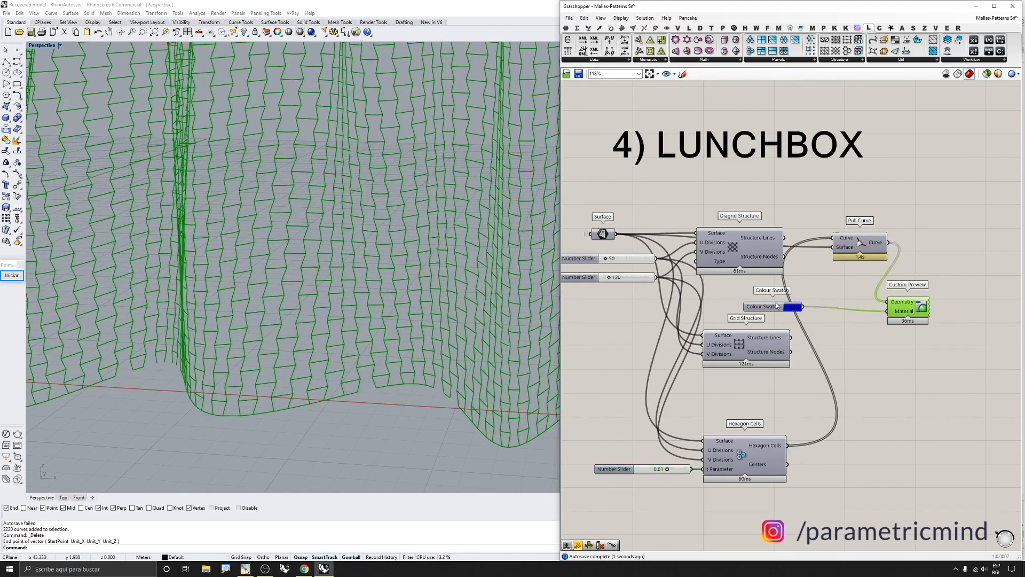
Set the Hexagon Cells t Parameter to 0.25 and inspect the hexagonal pattern in the viewport
double_click(683, 468)
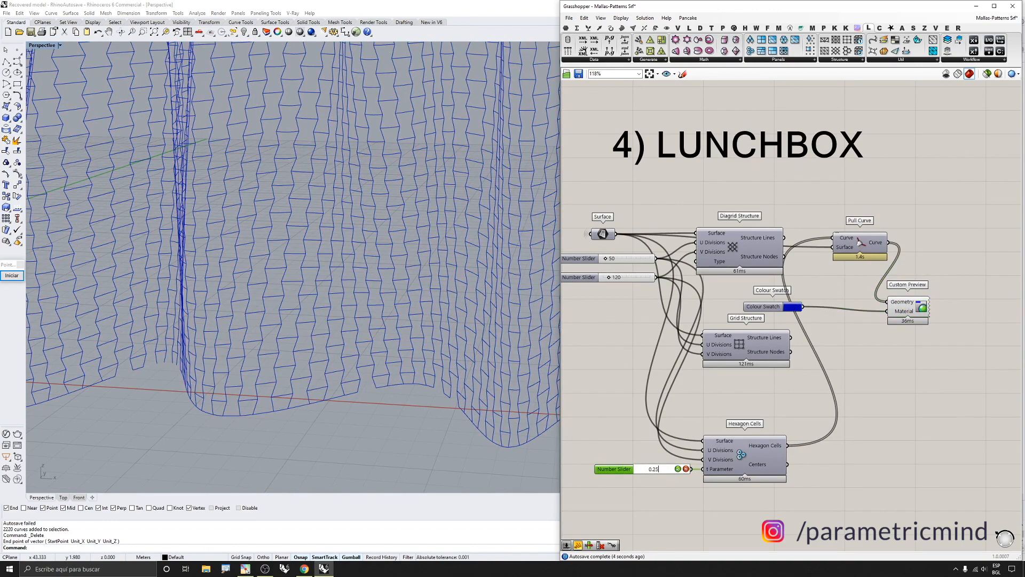
key(Return)
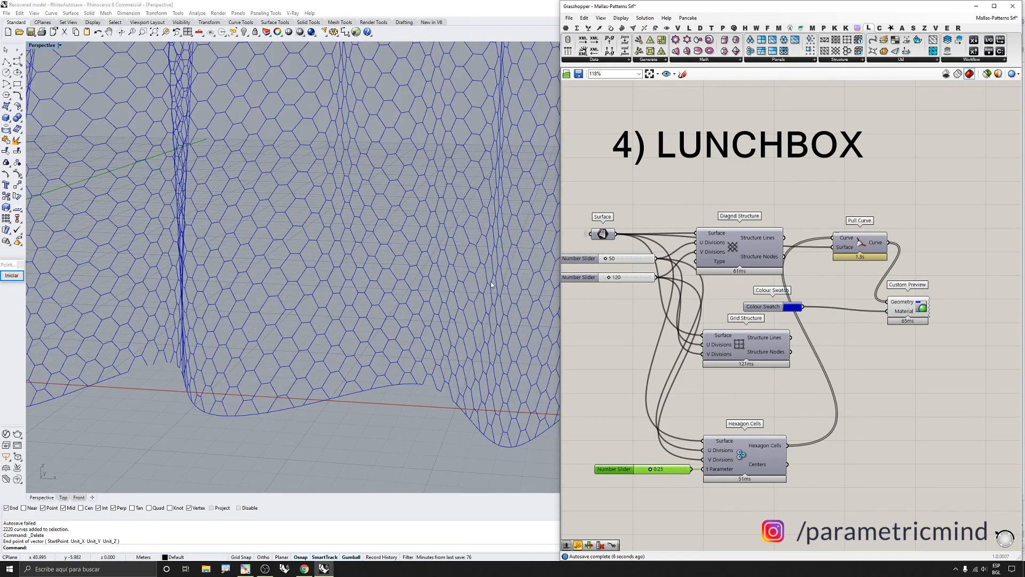
scroll(275, 178, down, 6)
scroll(357, 173, up, 5)
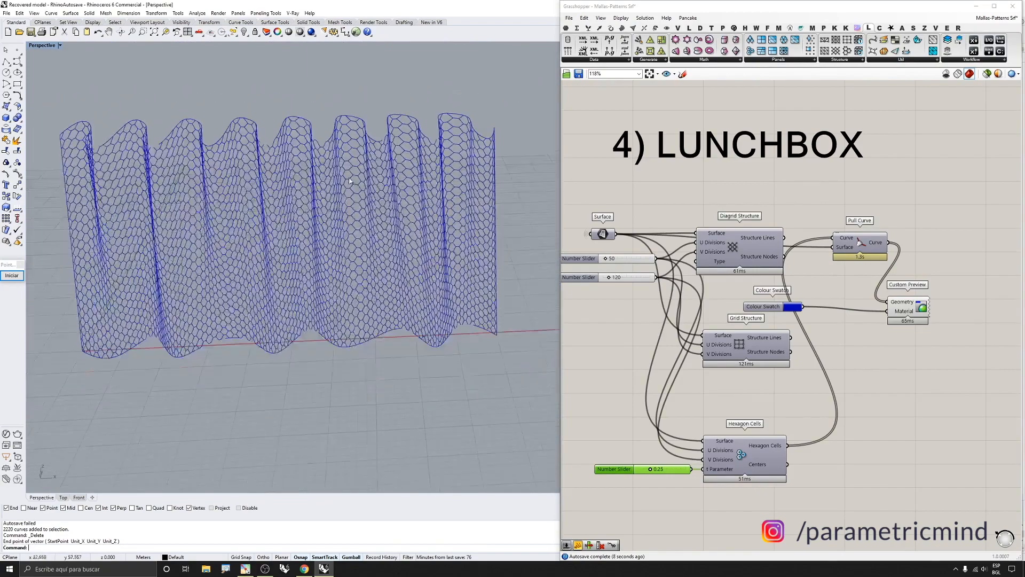
scroll(331, 165, up, 4)
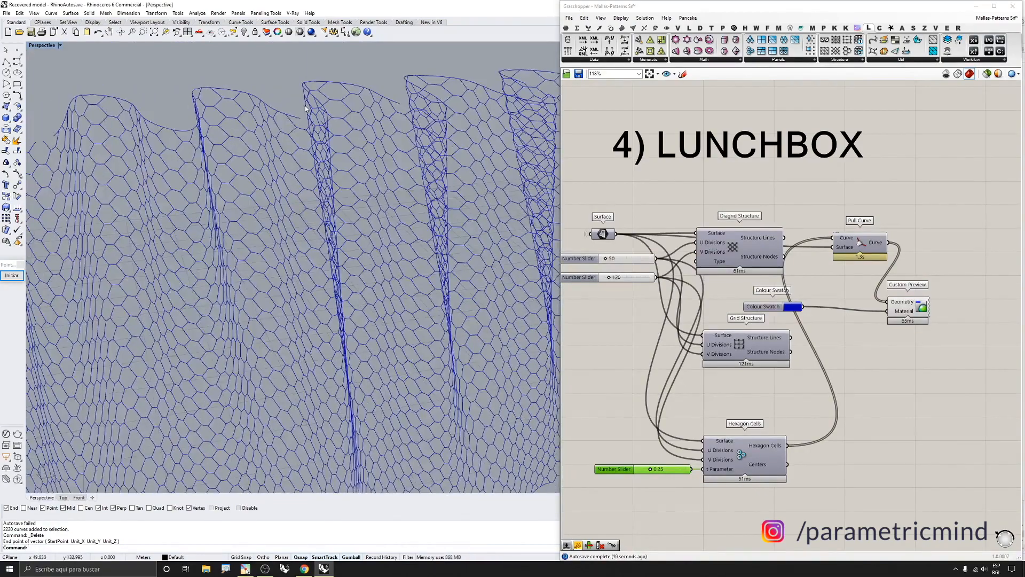
right_drag(285, 110, 267, 104)
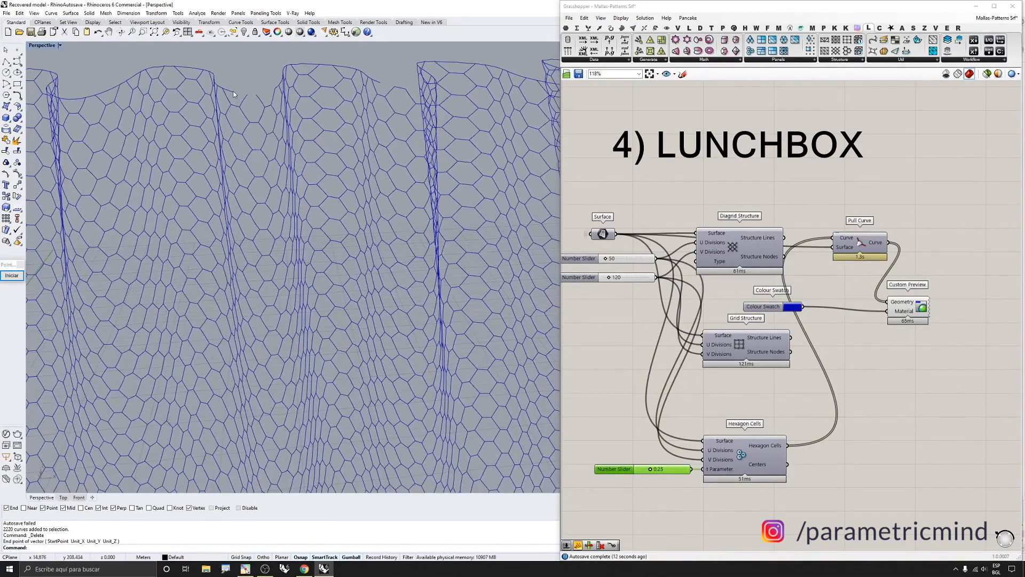
scroll(260, 111, down, 7)
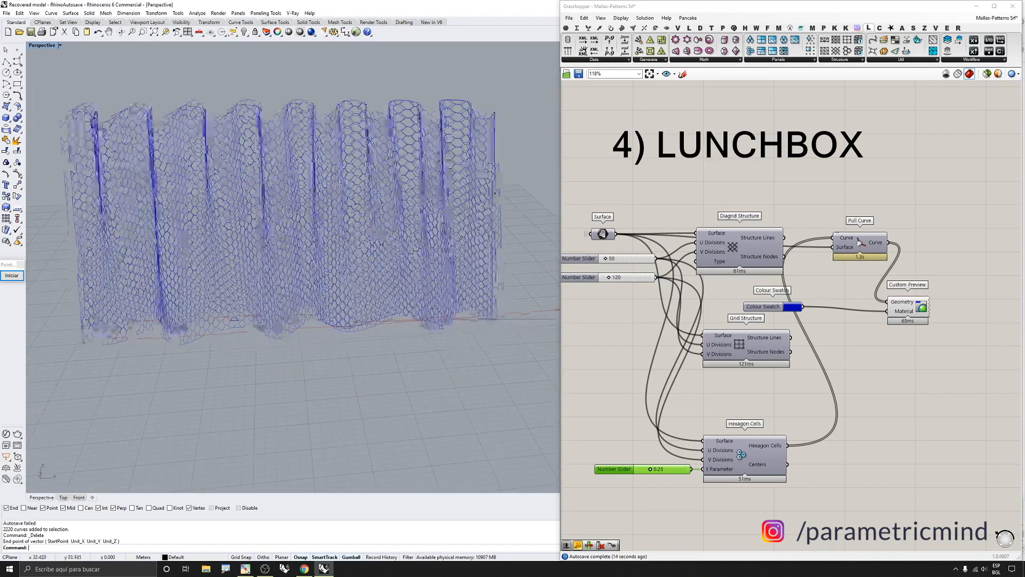
right_drag(315, 205, 346, 184)
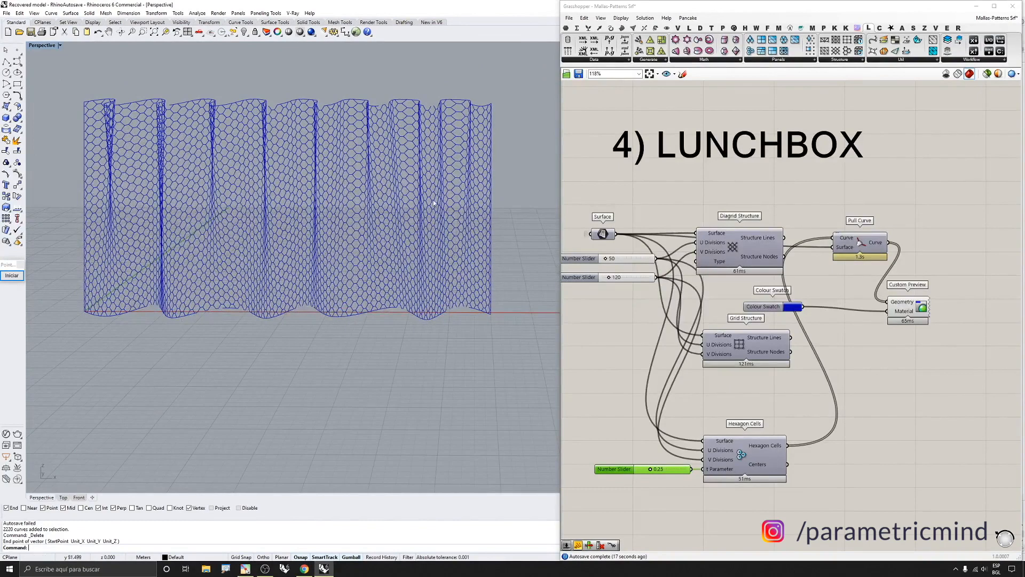
Turn off preview of the Pull Curve and Custom Preview components in the LunchBox group
drag(924, 311, 926, 307)
drag(930, 231, 877, 330)
middle_click(878, 328)
click(856, 321)
scroll(756, 314, down, 12)
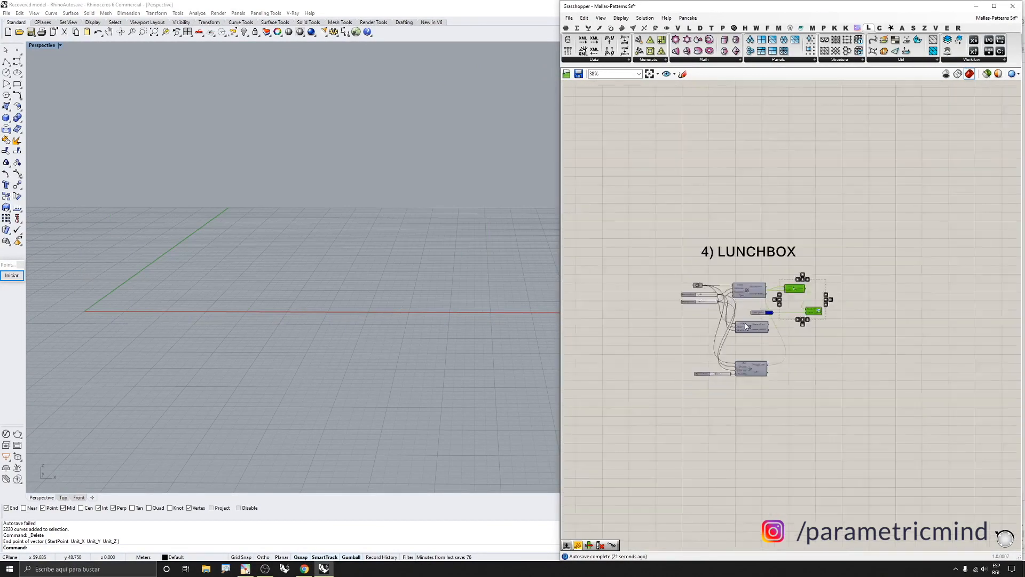
Move to the Pufferfish section and enable preview of its Surface parameter
scroll(840, 291, up, 5)
scroll(855, 263, up, 4)
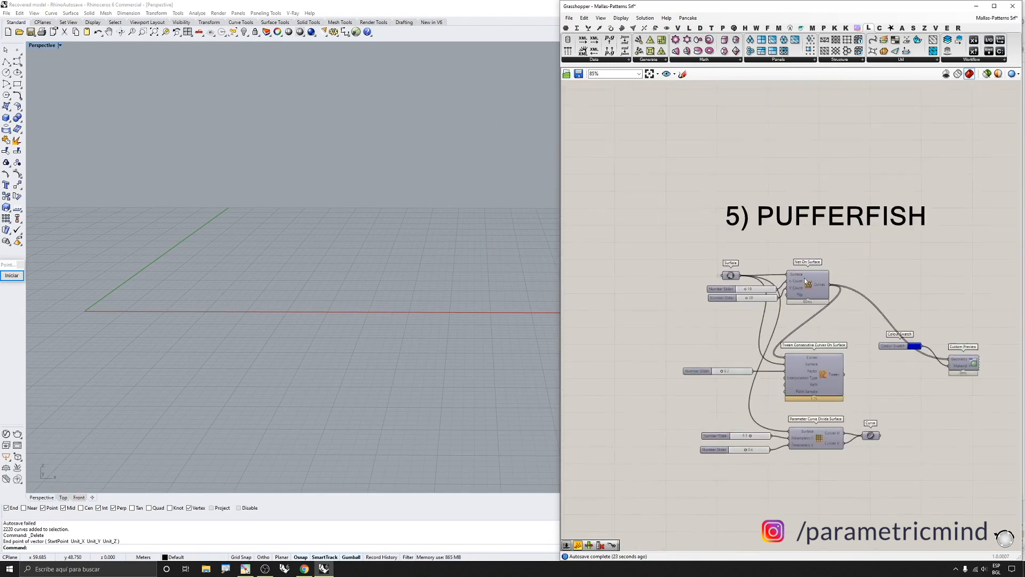
scroll(652, 246, down, 3)
drag(631, 249, 792, 352)
scroll(754, 242, up, 3)
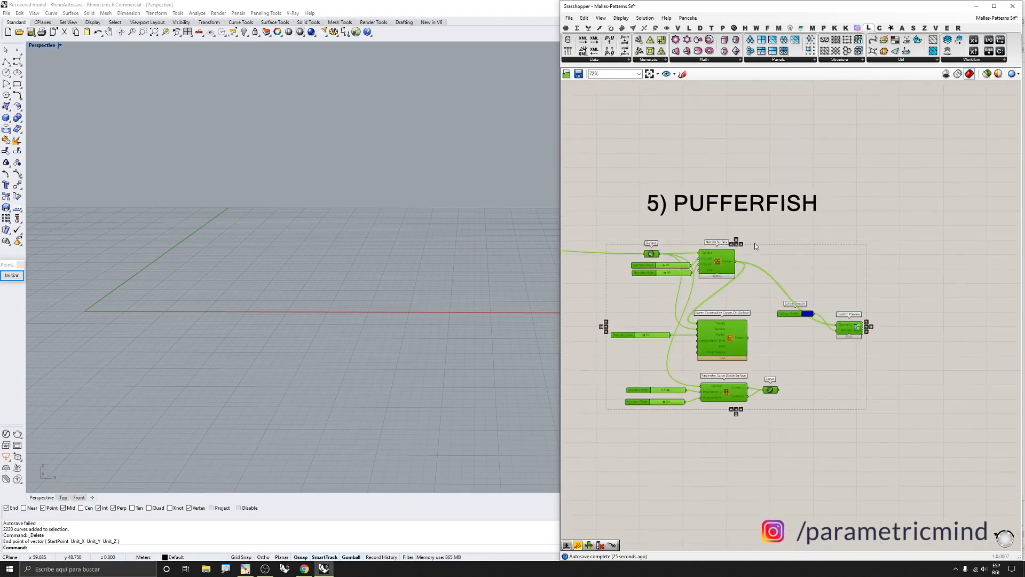
click(751, 233)
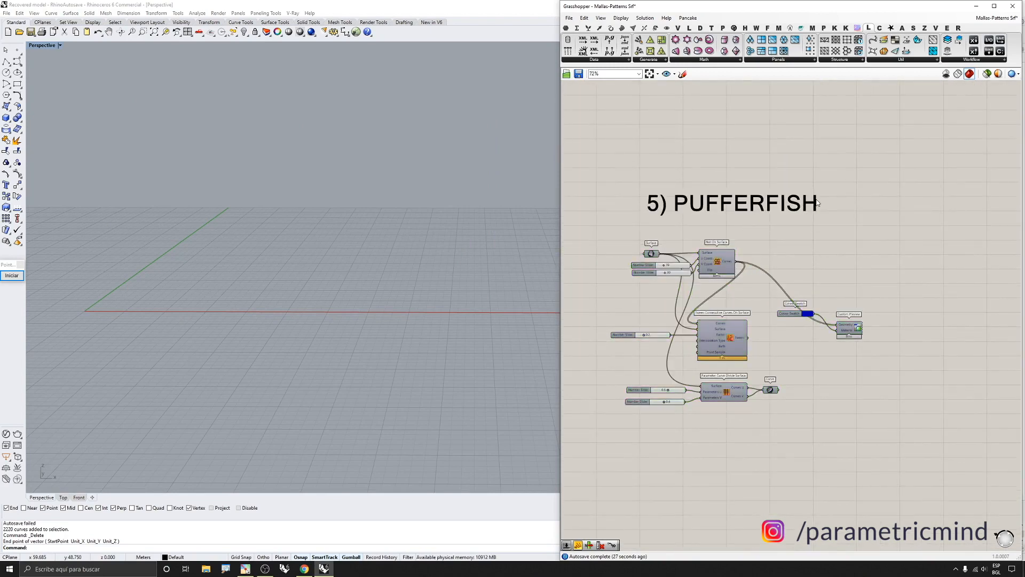
scroll(817, 202, down, 3)
scroll(676, 237, up, 4)
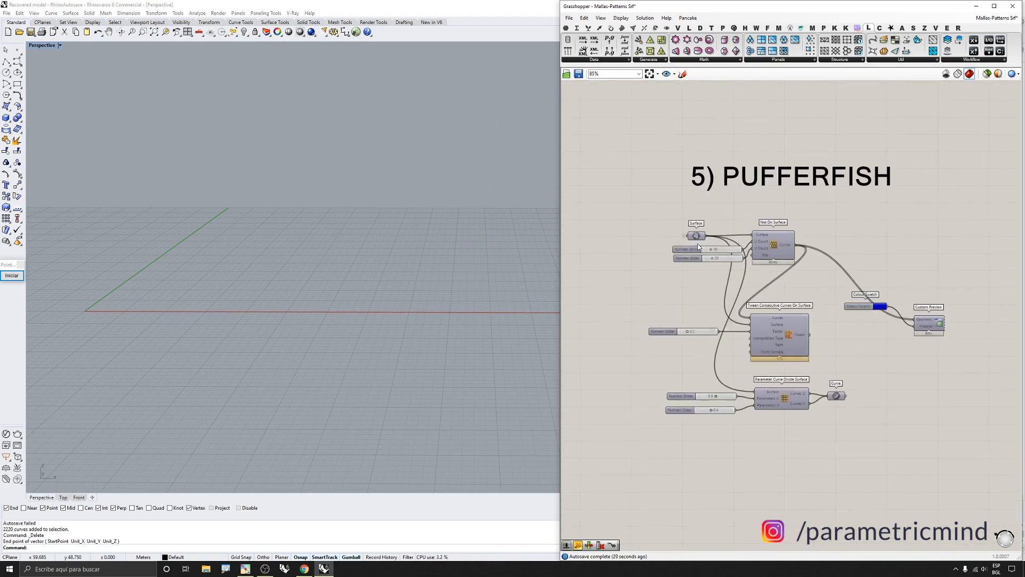
click(676, 235)
middle_click(675, 237)
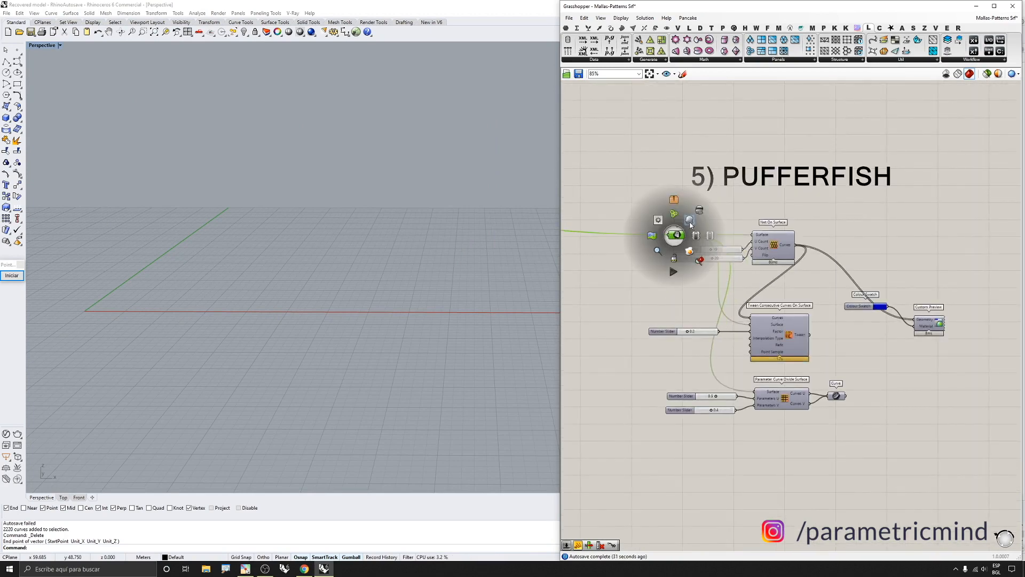
click(681, 223)
right_drag(369, 225, 324, 227)
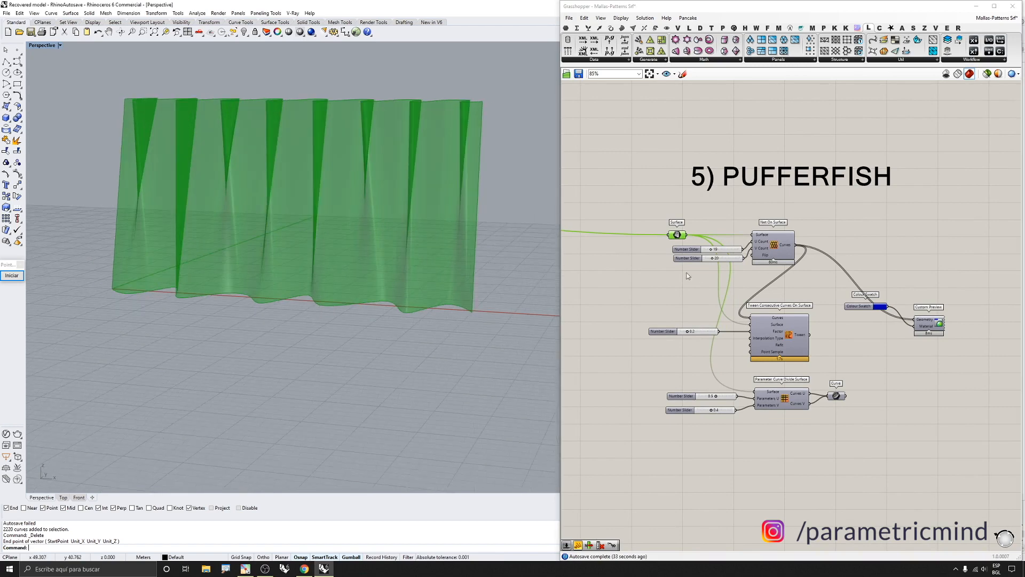
click(764, 228)
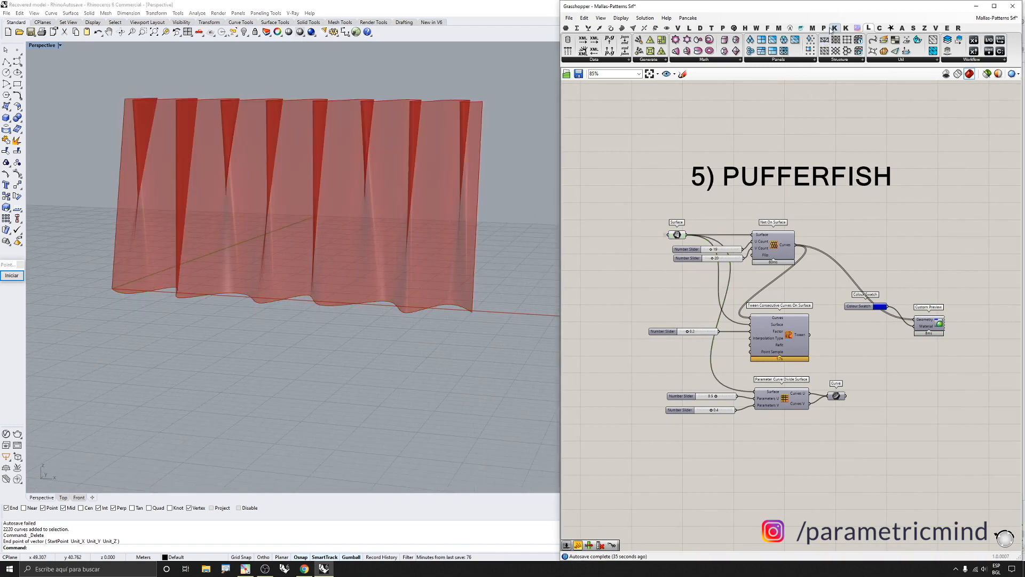
Browse the Pufferfish curve components to locate Net On Surface
click(800, 28)
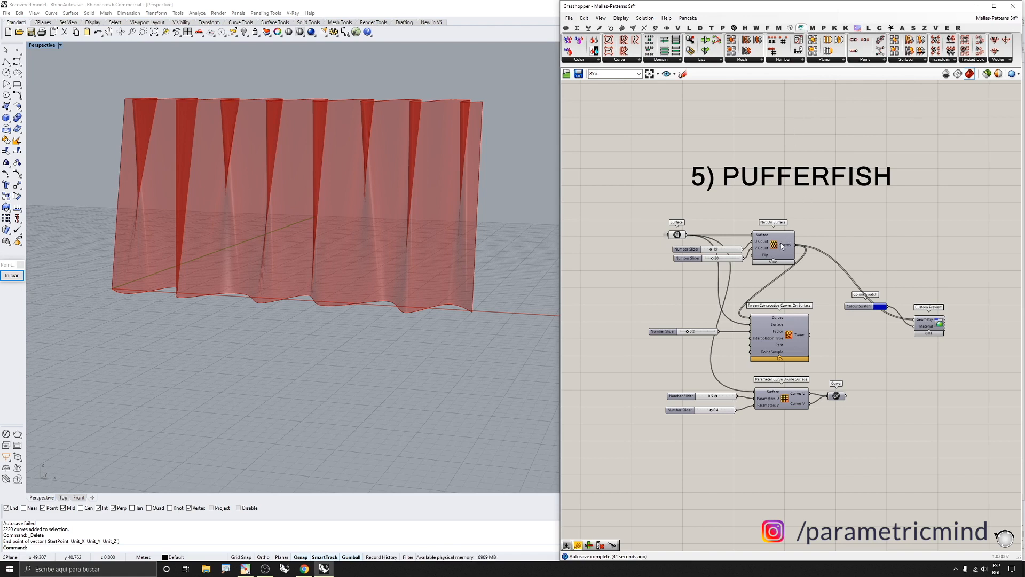
right_drag(443, 219, 454, 233)
right_drag(298, 194, 317, 200)
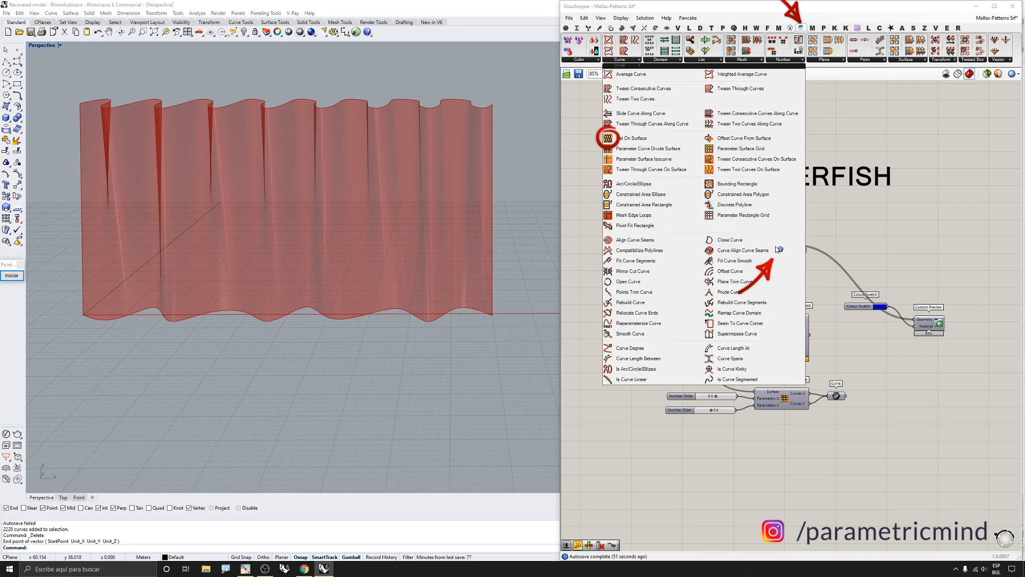
click(636, 60)
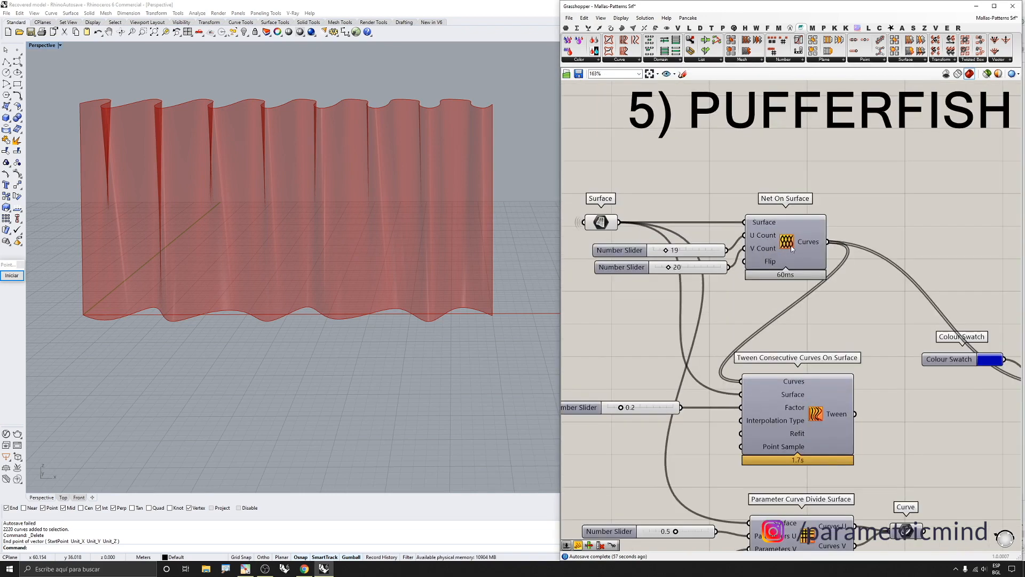
Enable preview of the Pufferfish Custom Preview showing the Net On Surface curves
click(791, 248)
middle_click(790, 248)
scroll(789, 241, down, 2)
scroll(969, 347, up, 1)
right_drag(969, 347, 940, 322)
click(959, 327)
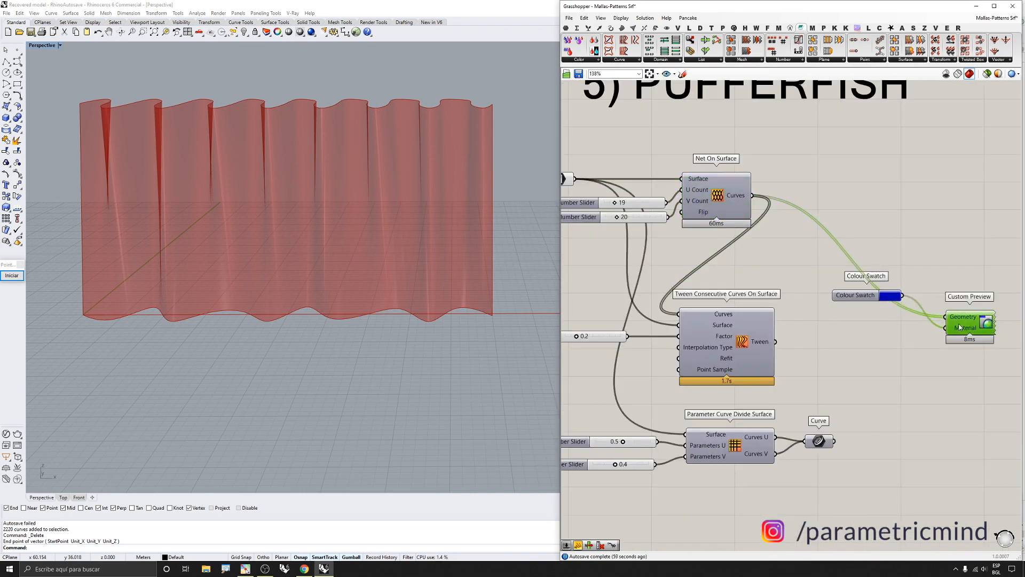
middle_click(963, 322)
click(976, 305)
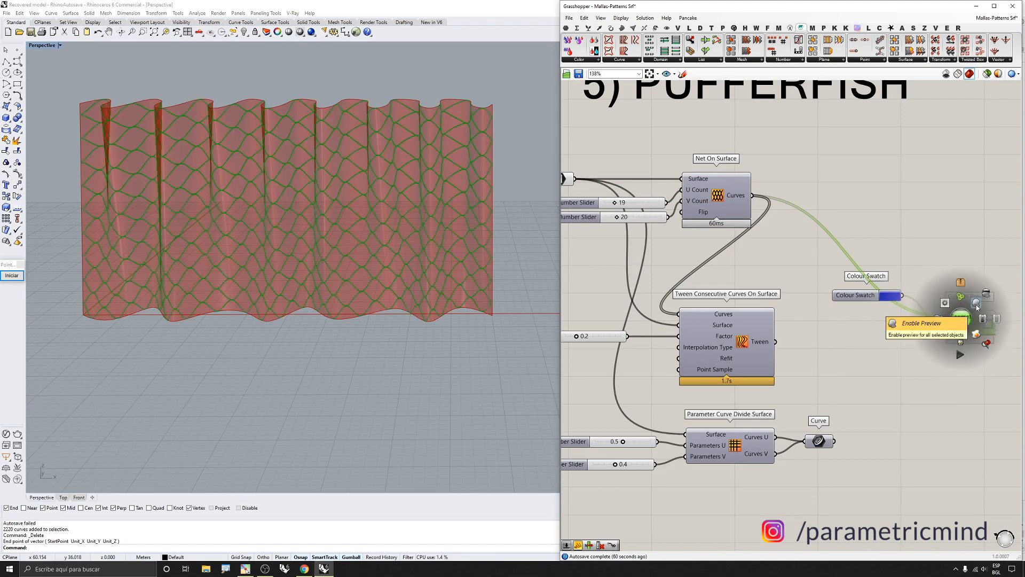
click(859, 208)
Set the Net On Surface U and V count sliders to 39 and 36
mouse_move(347, 191)
right_down()
mouse_move(351, 166)
mouse_move(386, 168)
mouse_move(355, 185)
right_up()
right_drag(380, 150, 347, 160)
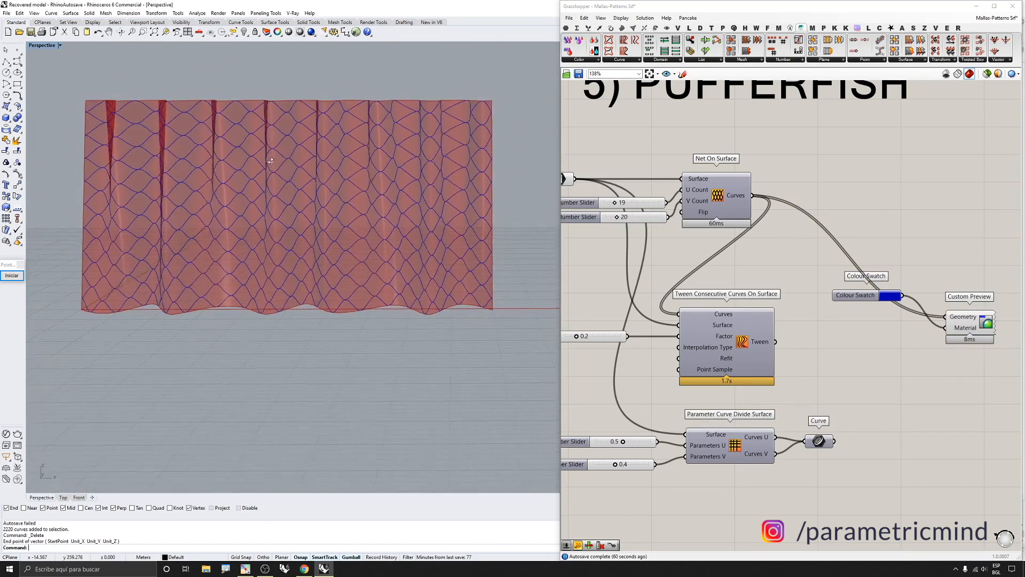
scroll(630, 203, up, 3)
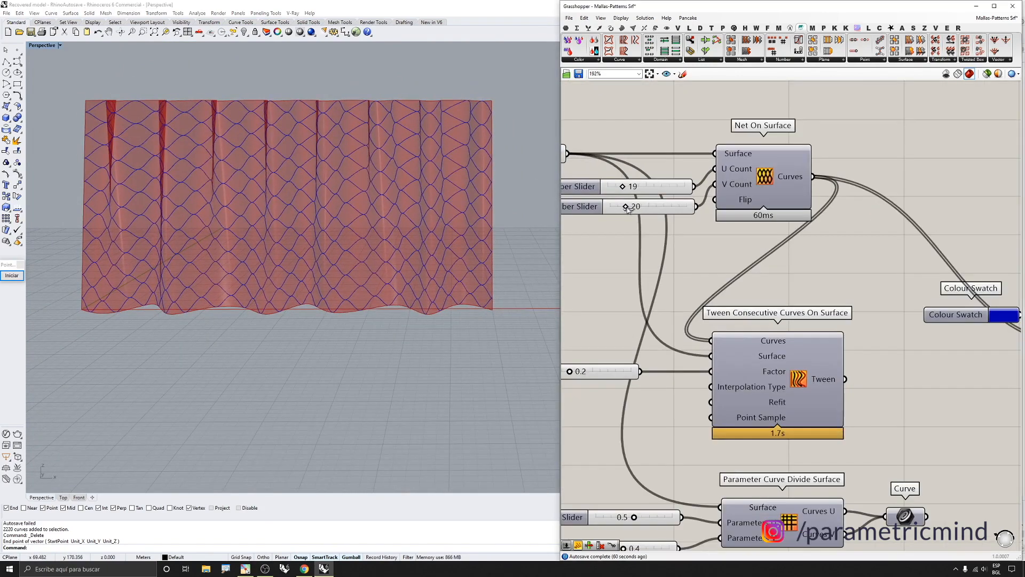
drag(628, 205, 630, 205)
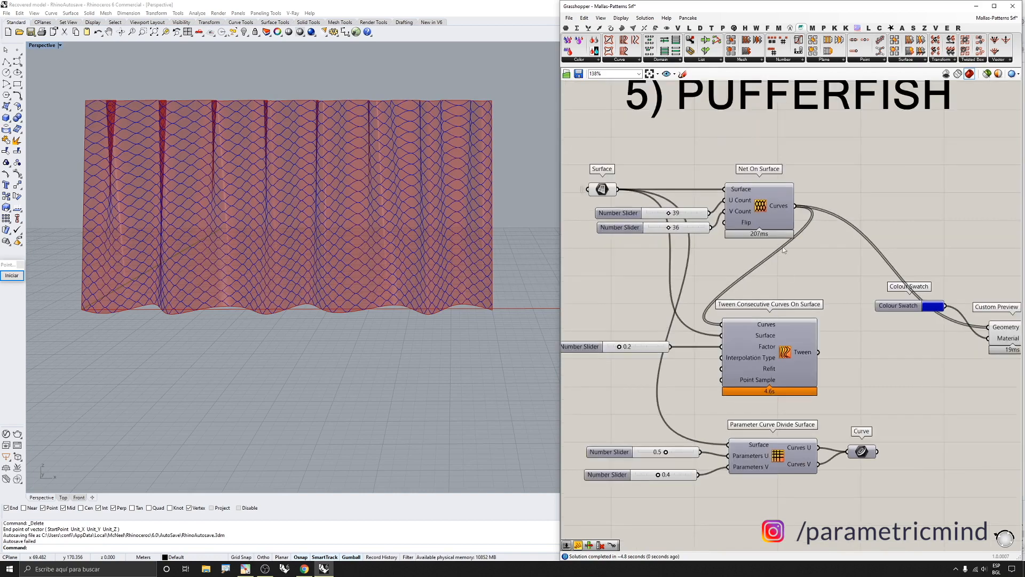
Locate Tween Consecutive Curves On Surface among the Pufferfish curve components
click(762, 346)
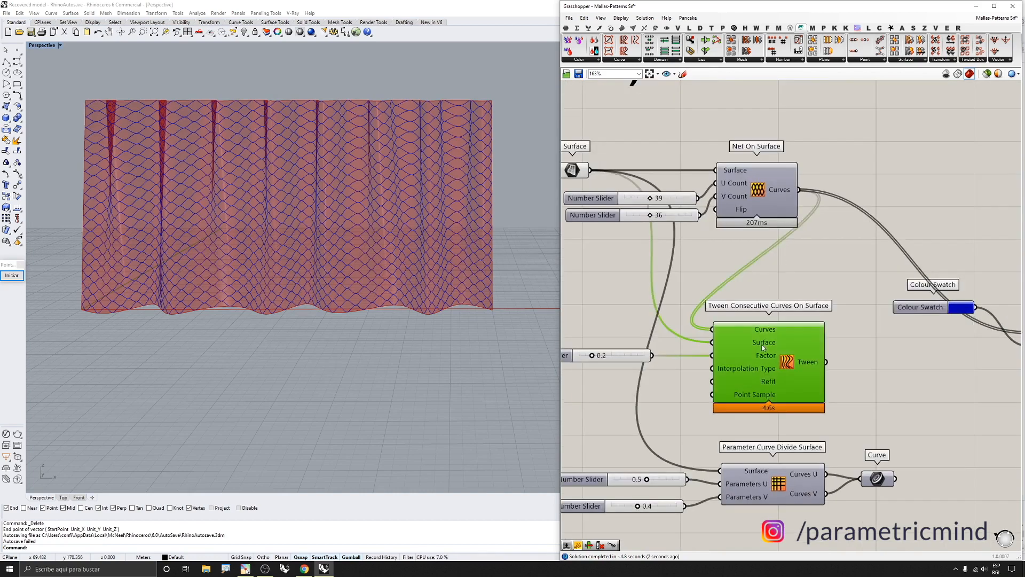
ctrl+alt+click(768, 362)
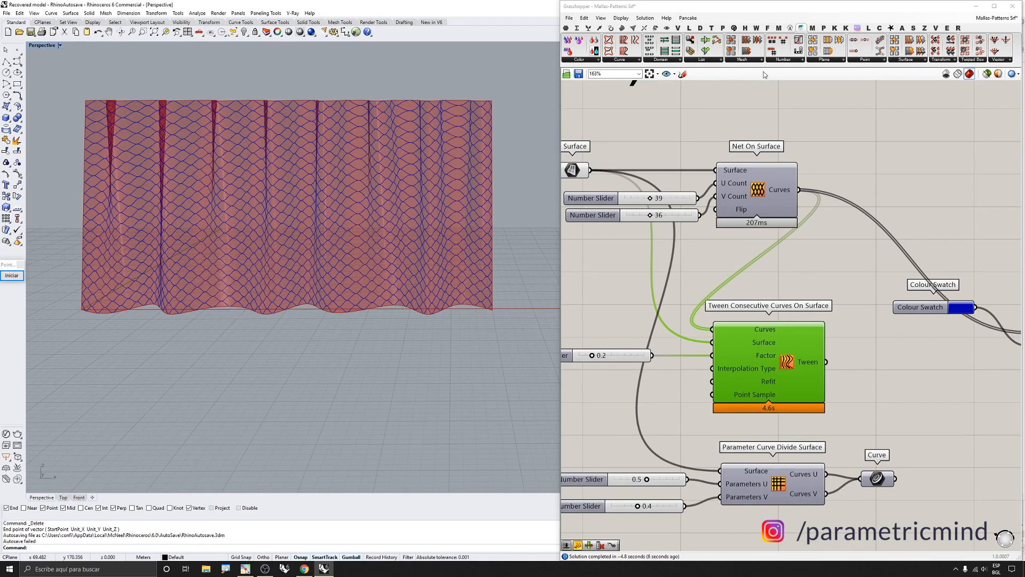
click(631, 60)
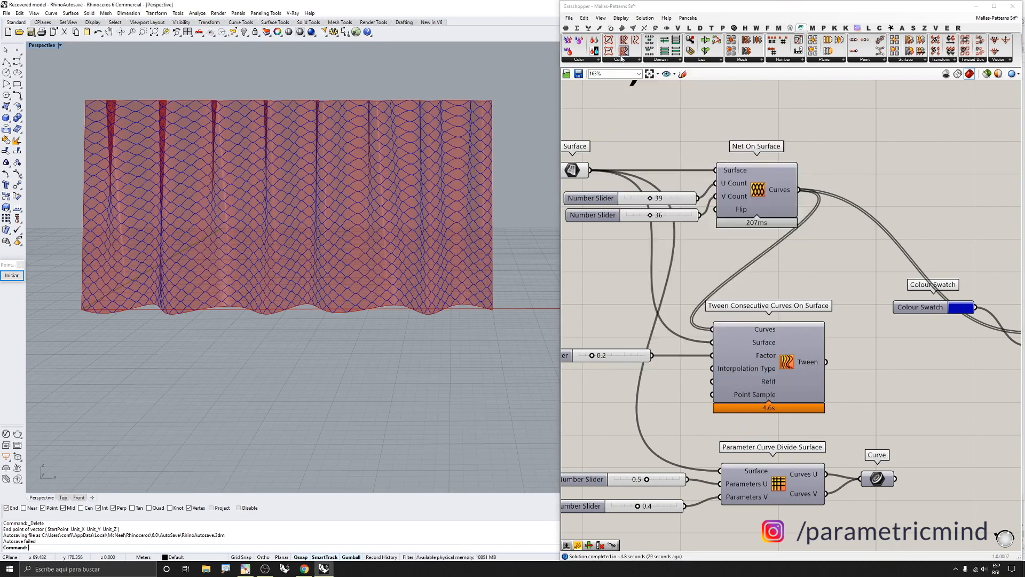
click(619, 59)
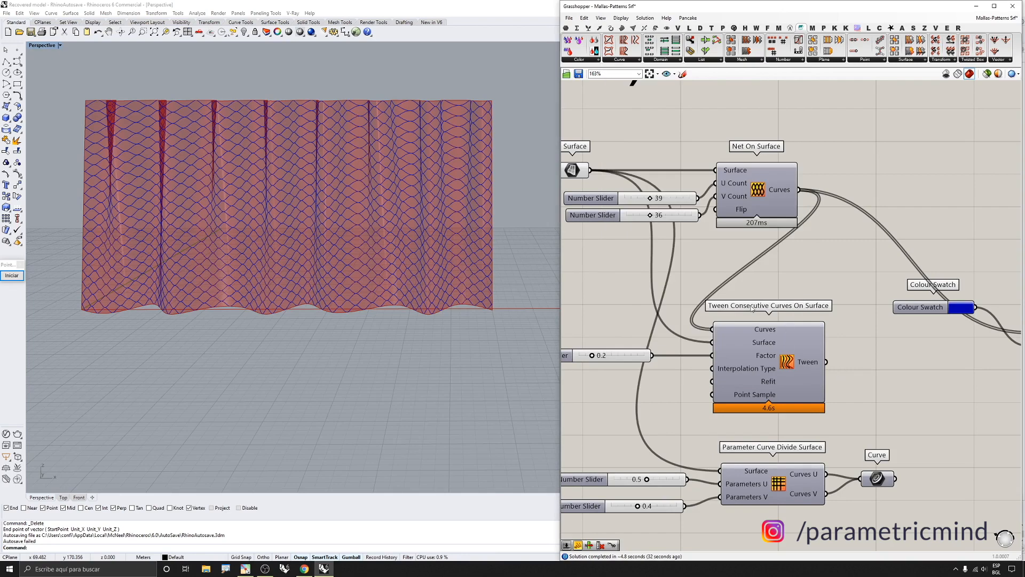
Disable the Tween Consecutive Curves On Surface component
scroll(751, 309, down, 3)
scroll(763, 336, up, 1)
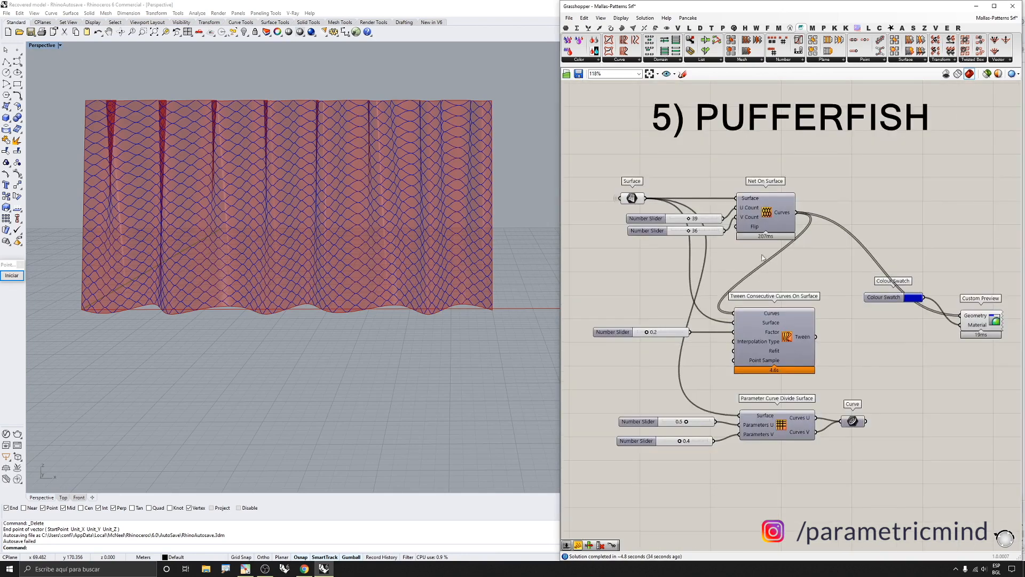
middle_click(777, 340)
scroll(764, 296, up, 3)
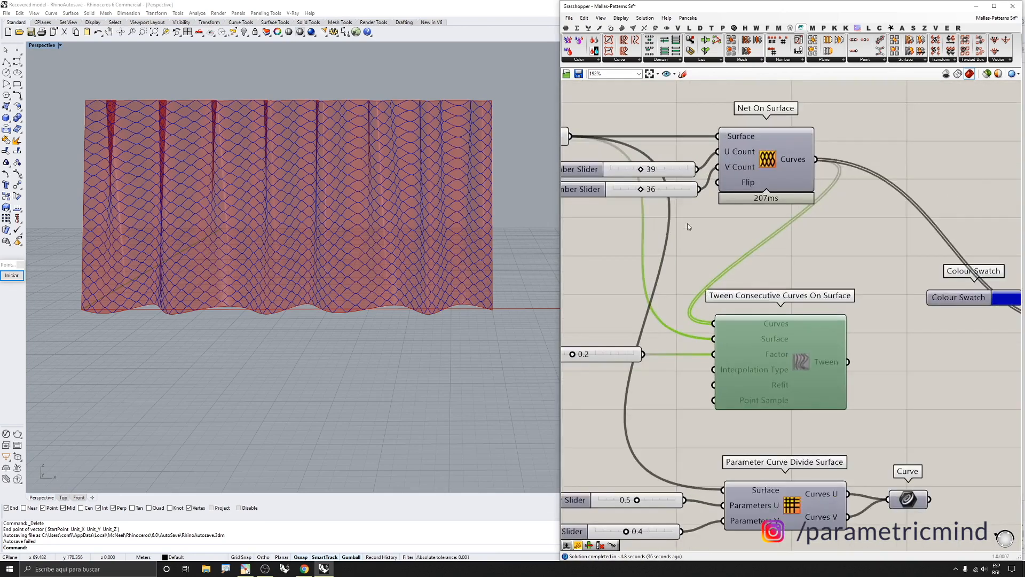
Set the Net On Surface U Count slider to 10 and the V Count slider to 15
double_click(670, 173)
text(10)
key(Return)
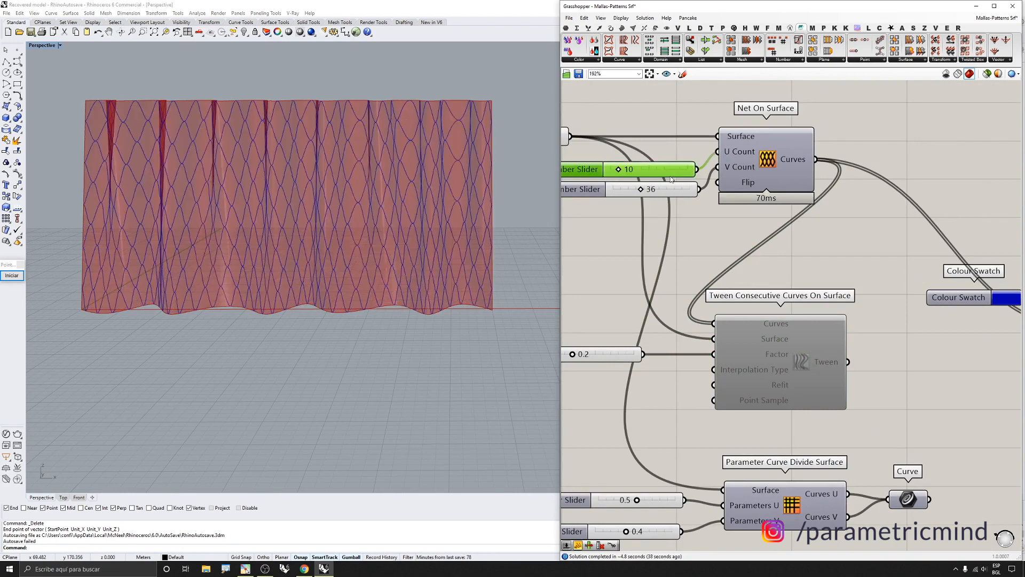
double_click(665, 185)
text(15)
key(Return)
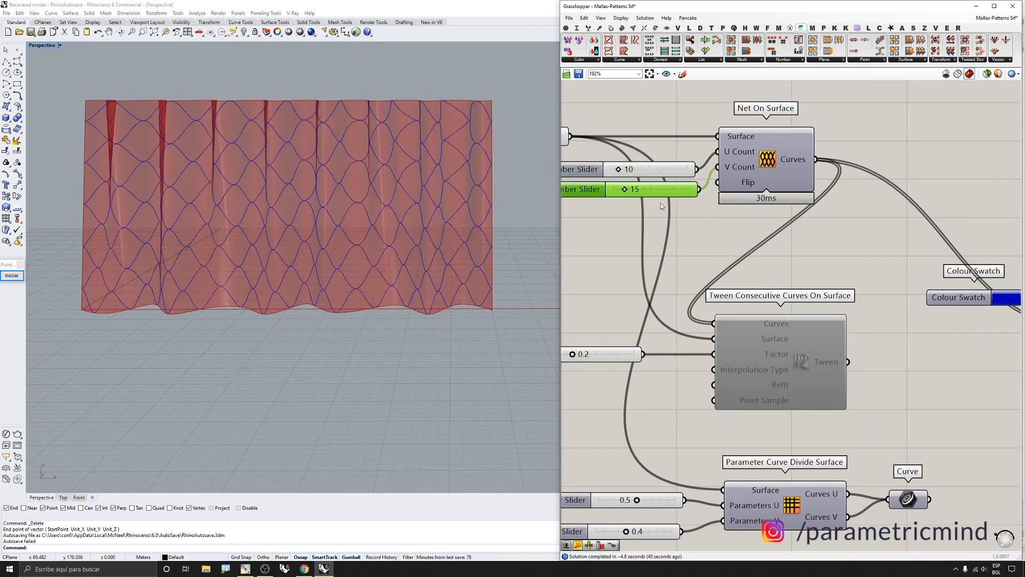
Re-enable the Tween Consecutive Curves On Surface component
scroll(661, 206, down, 2)
middle_click(773, 337)
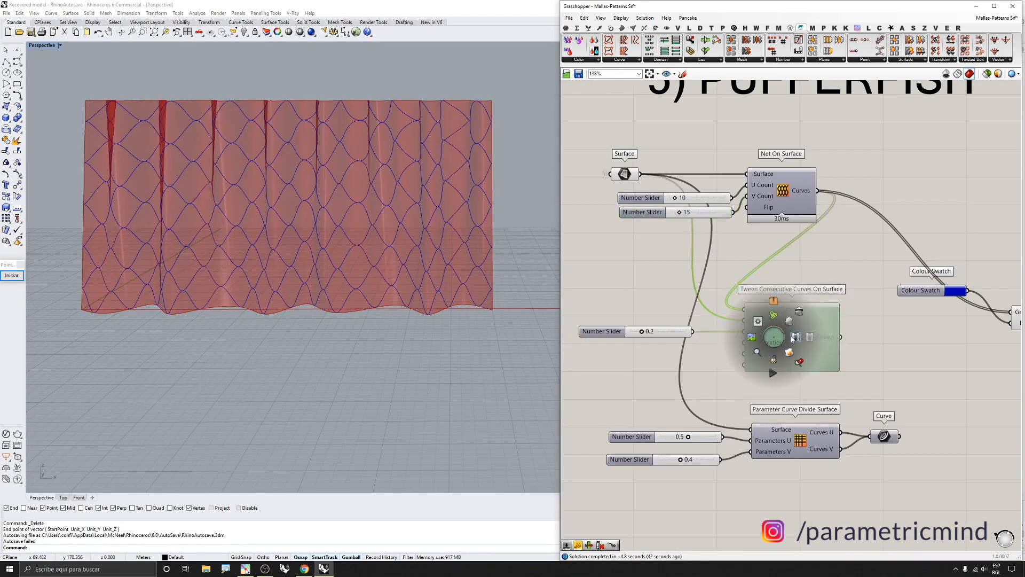
scroll(886, 334, up, 1)
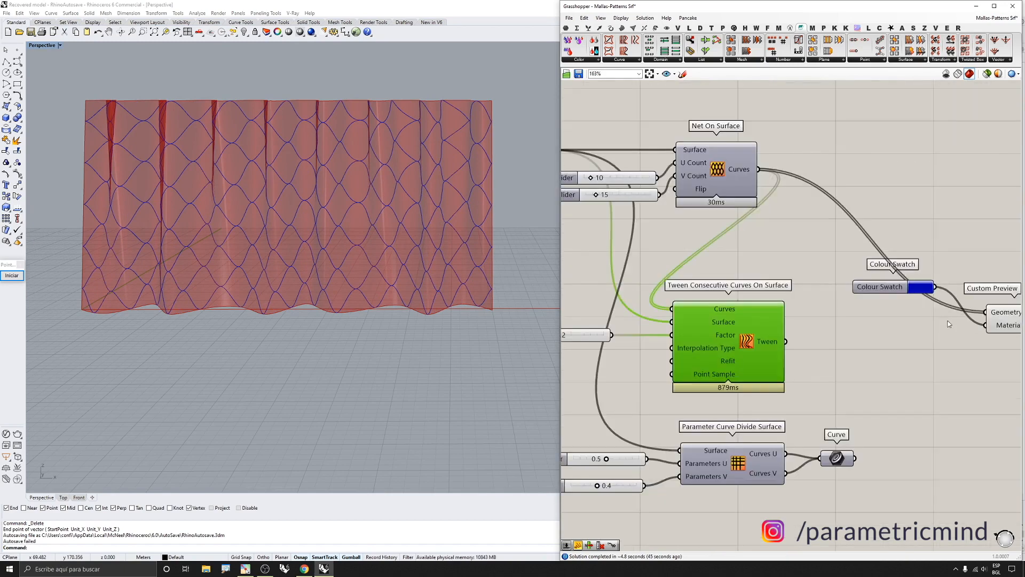
Connect both the Tween output and the Net On Surface curves to the Custom Preview geometry input
drag(965, 316, 785, 341)
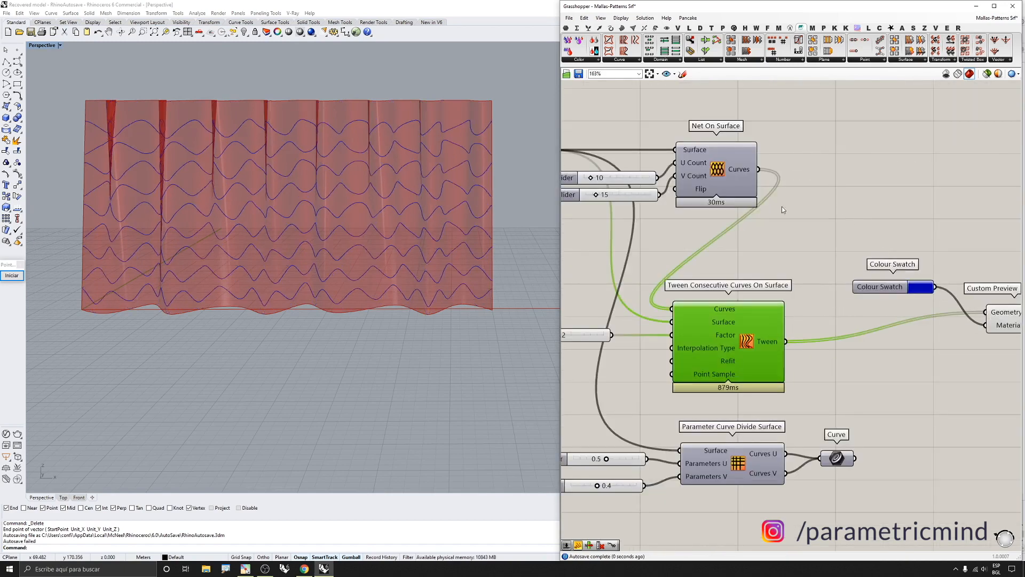
scroll(782, 206, down, 1)
shift+drag(950, 297, 746, 176)
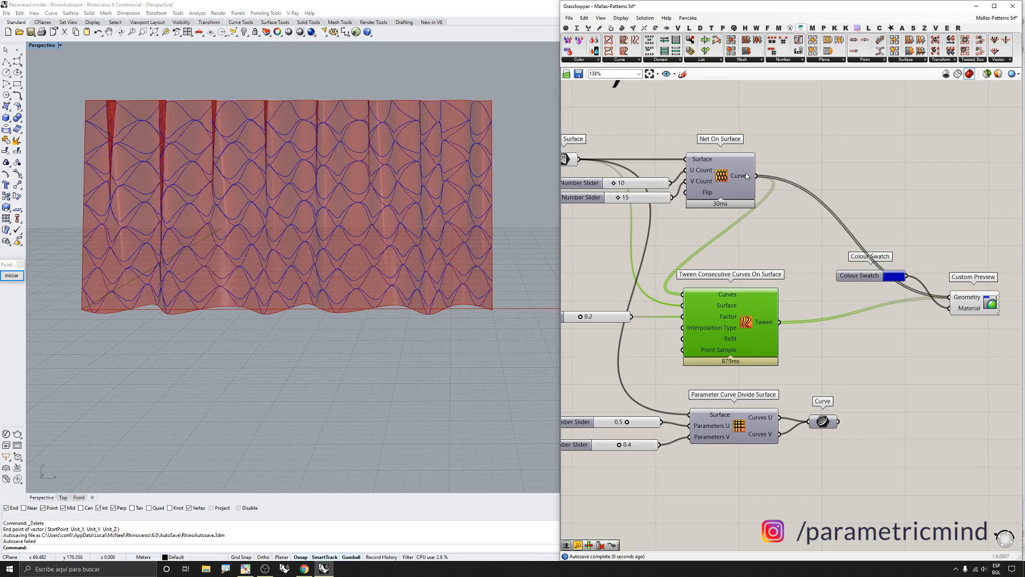
scroll(613, 319, up, 4)
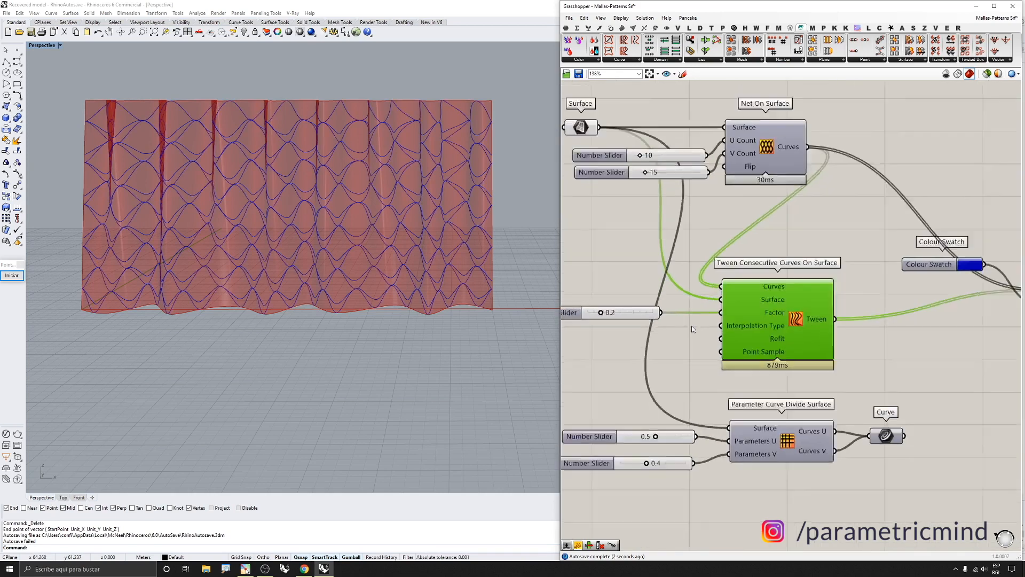
Set the tween Factor slider to 0.5
double_click(635, 319)
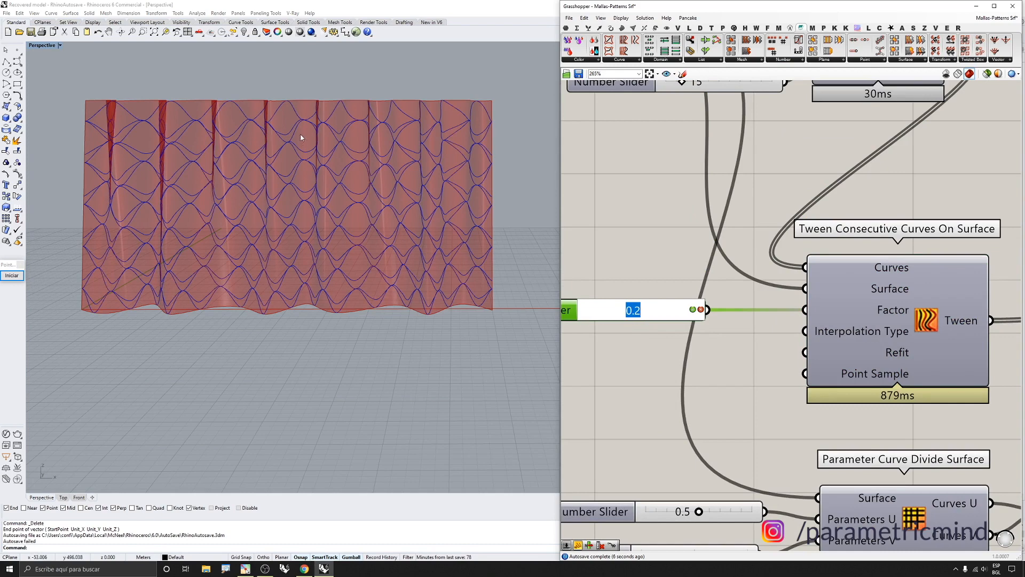
text(0.5)
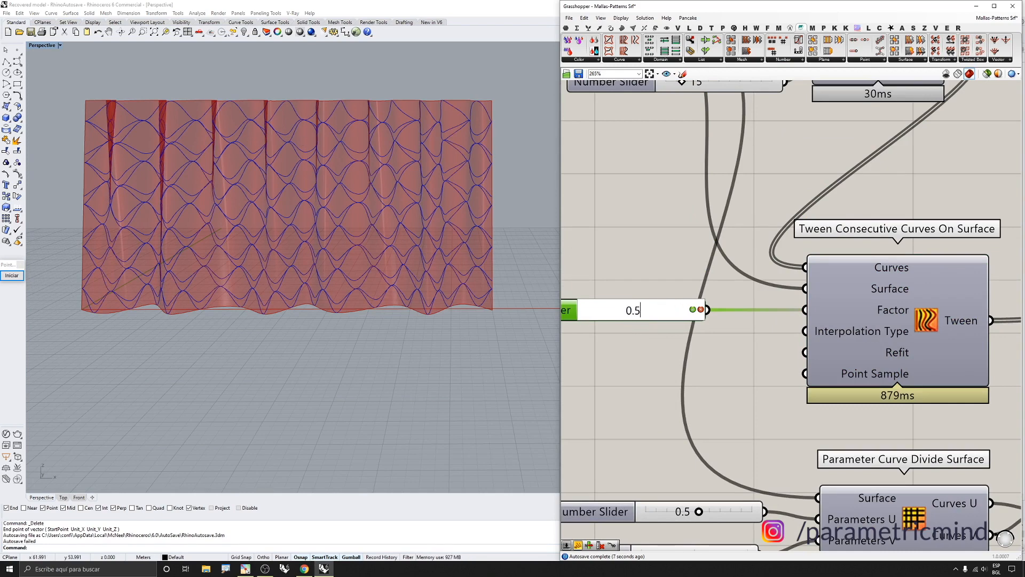
key(Return)
Turn on preview of the Tween Consecutive Curves On Surface component
click(698, 245)
scroll(699, 264, down, 4)
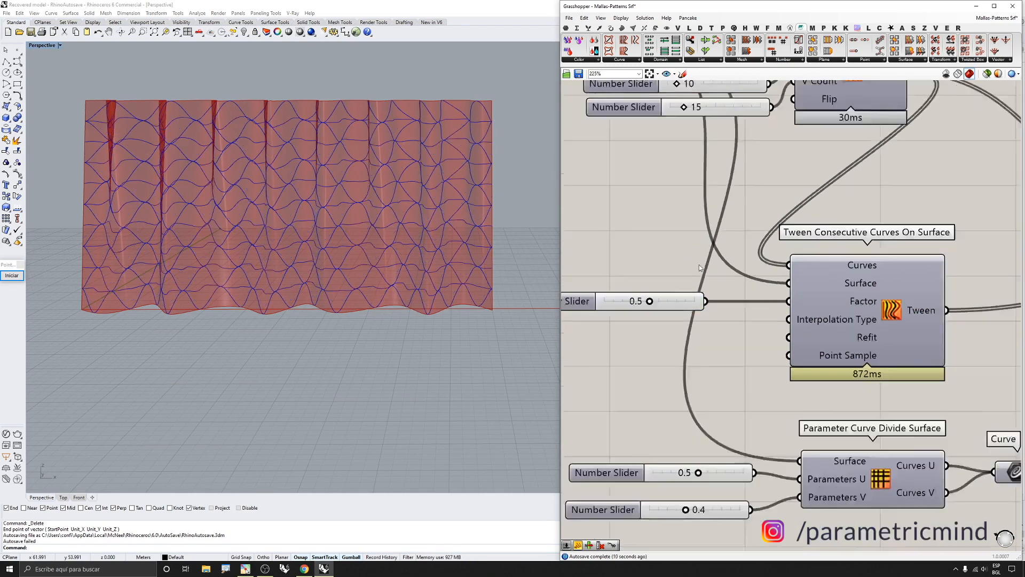
click(825, 289)
middle_click(825, 289)
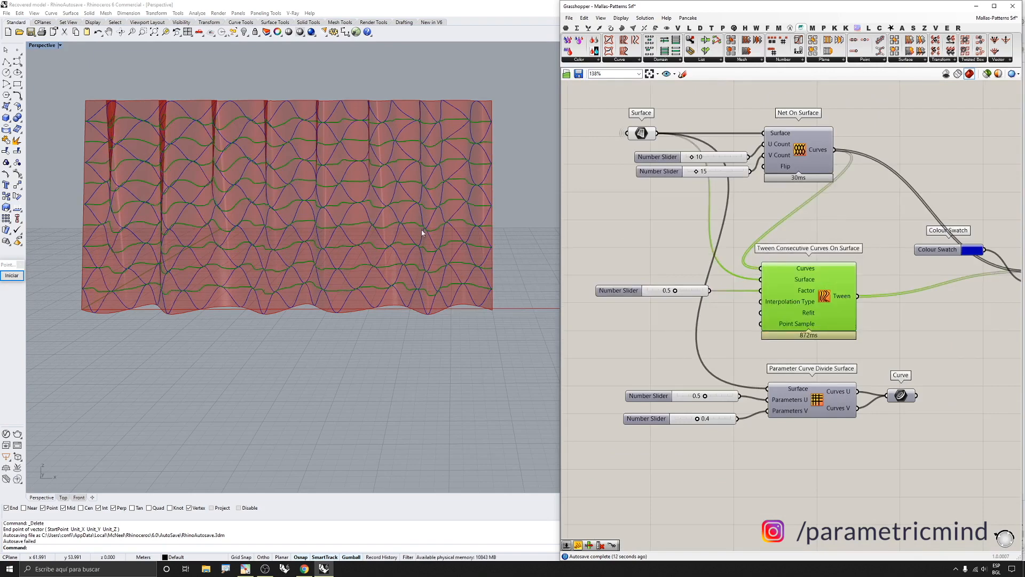
Orbit and zoom the viewport to examine the tweened curves across the wavy surface
scroll(421, 230, up, 5)
right_drag(177, 162, 190, 148)
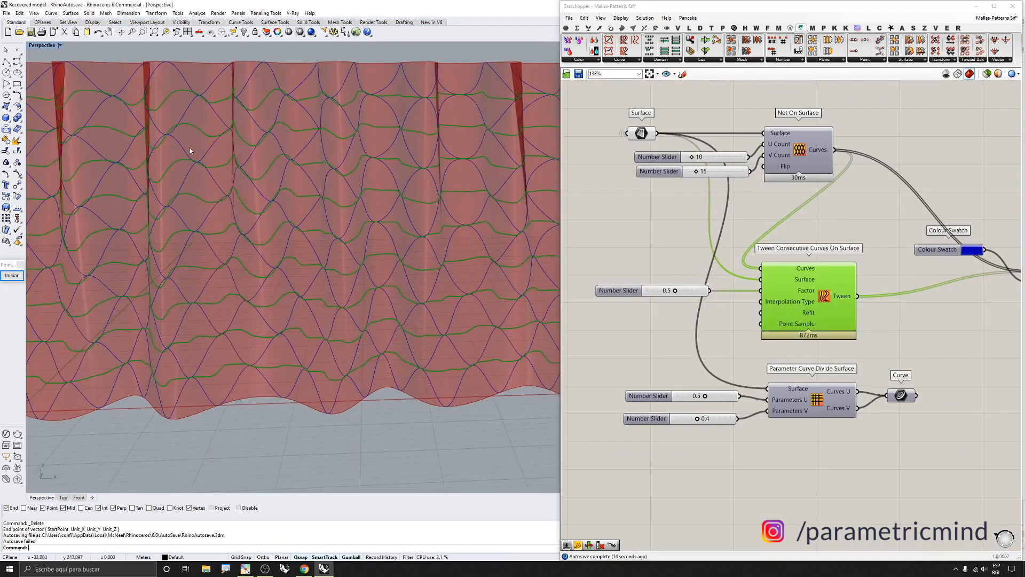
right_drag(341, 109, 381, 122)
scroll(381, 122, down, 3)
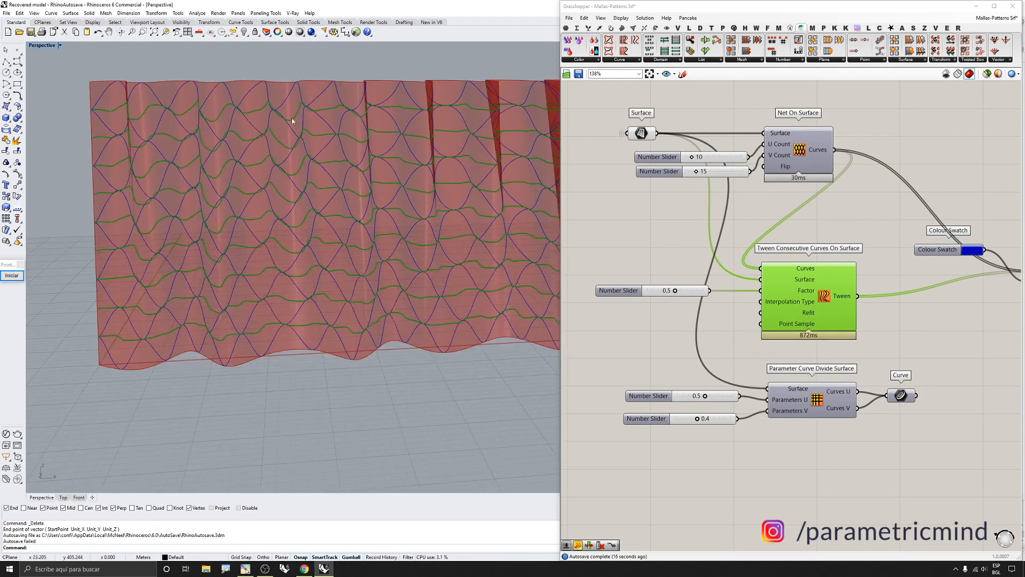
right_drag(291, 117, 272, 115)
scroll(170, 94, up, 3)
right_drag(170, 94, 170, 96)
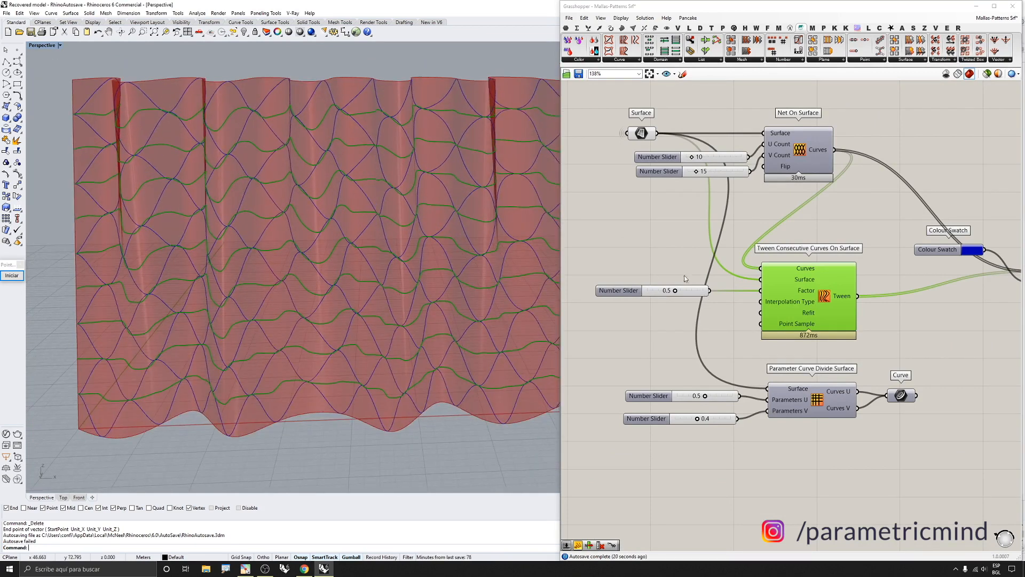
scroll(792, 293, up, 2)
scroll(825, 297, down, 2)
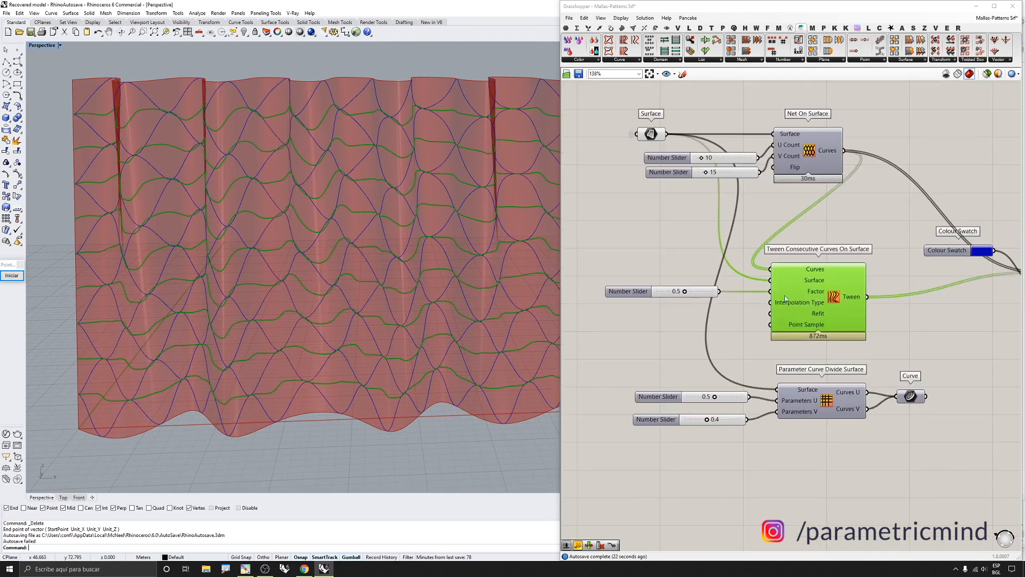
Set the tween Factor slider to 0.2
scroll(695, 296, up, 2)
double_click(667, 291)
text(0.2)
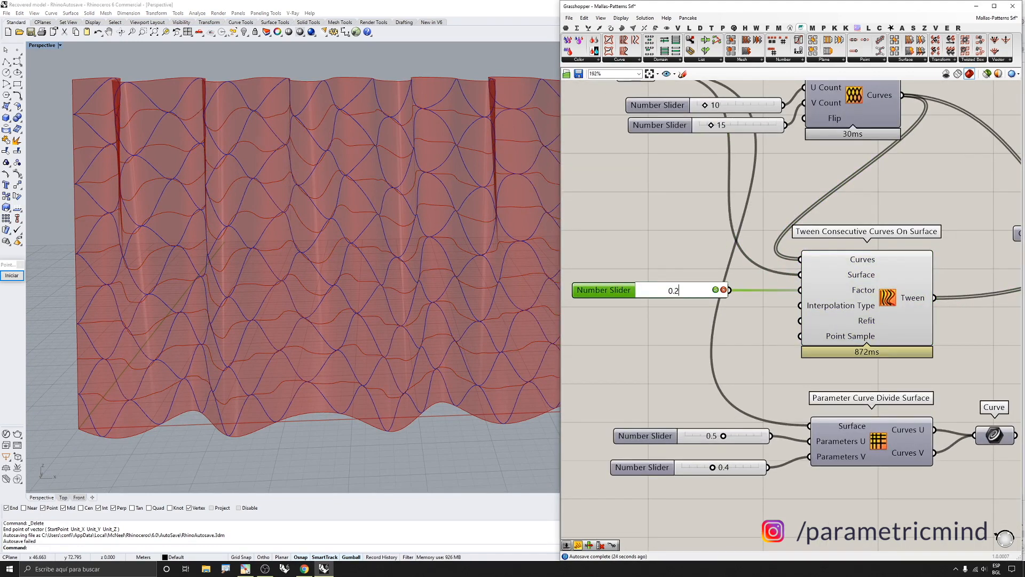
key(Return)
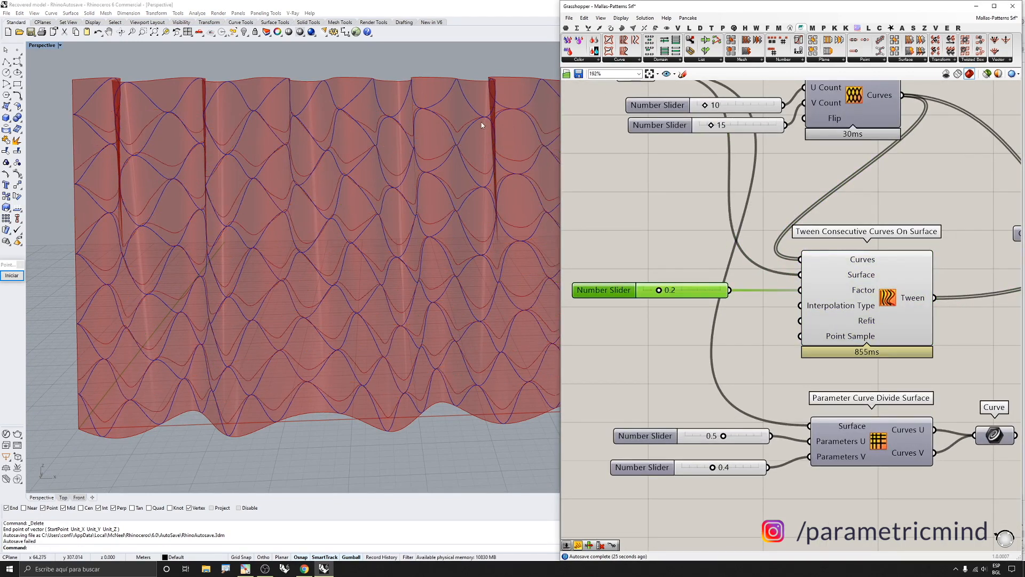
Turn off preview of the Tween Consecutive Curves On Surface component
scroll(459, 126, up, 6)
scroll(418, 126, down, 4)
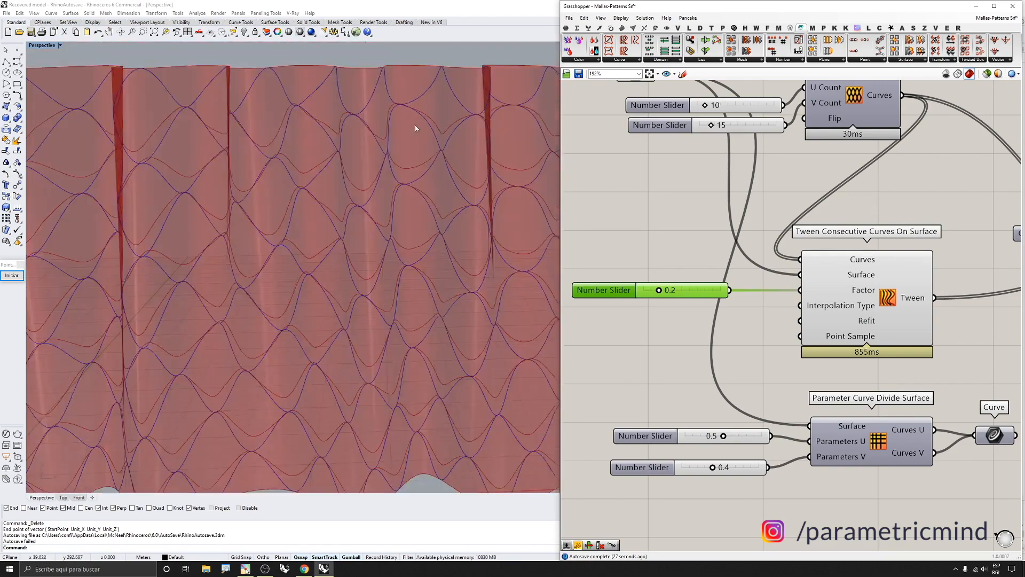
right_drag(417, 126, 416, 101)
scroll(656, 261, down, 5)
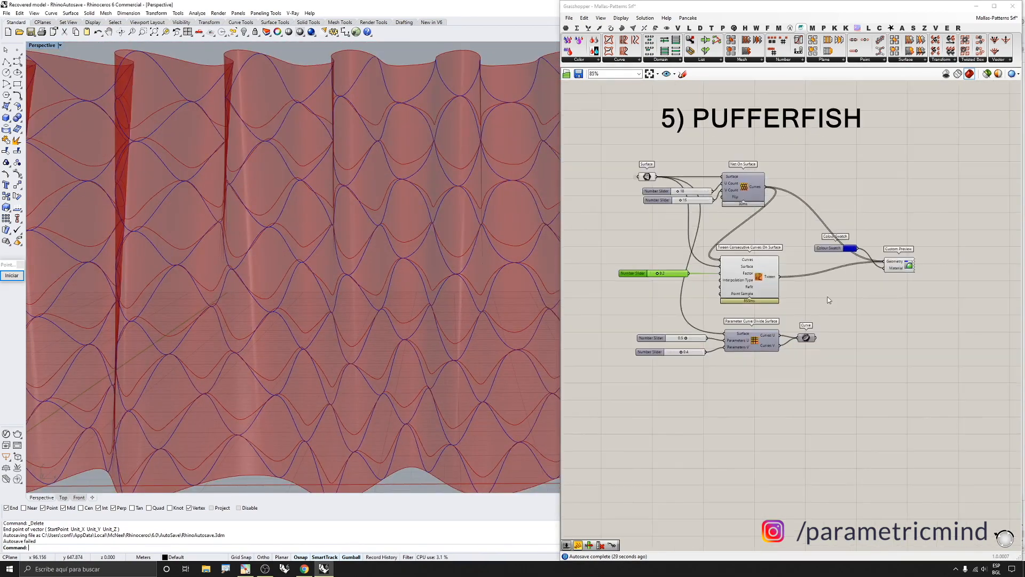
click(759, 269)
middle_click(759, 268)
click(779, 250)
Disable the Custom Preview component showing the net and tween curves
scroll(414, 238, down, 7)
right_drag(379, 236, 397, 262)
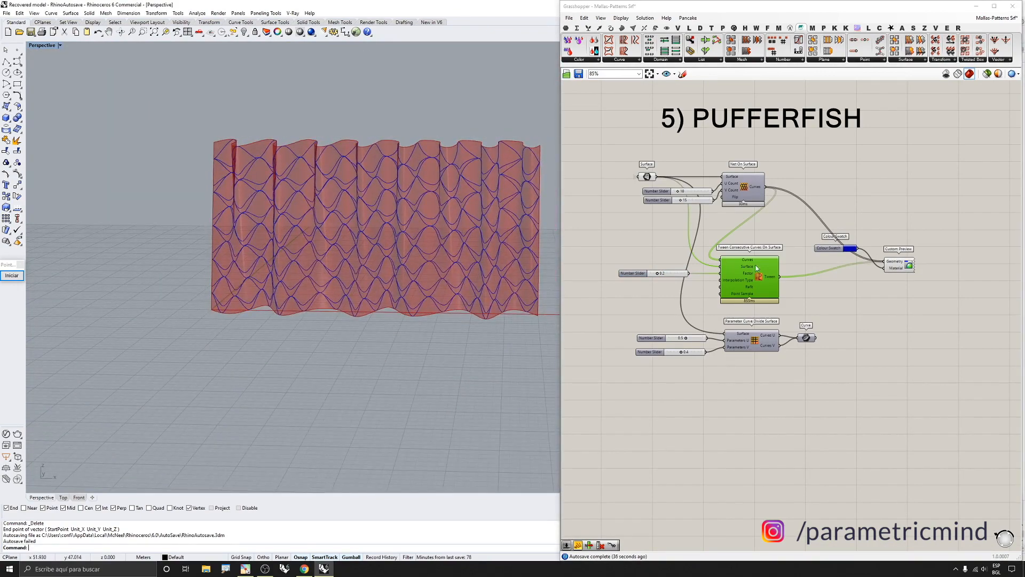
scroll(758, 270, up, 1)
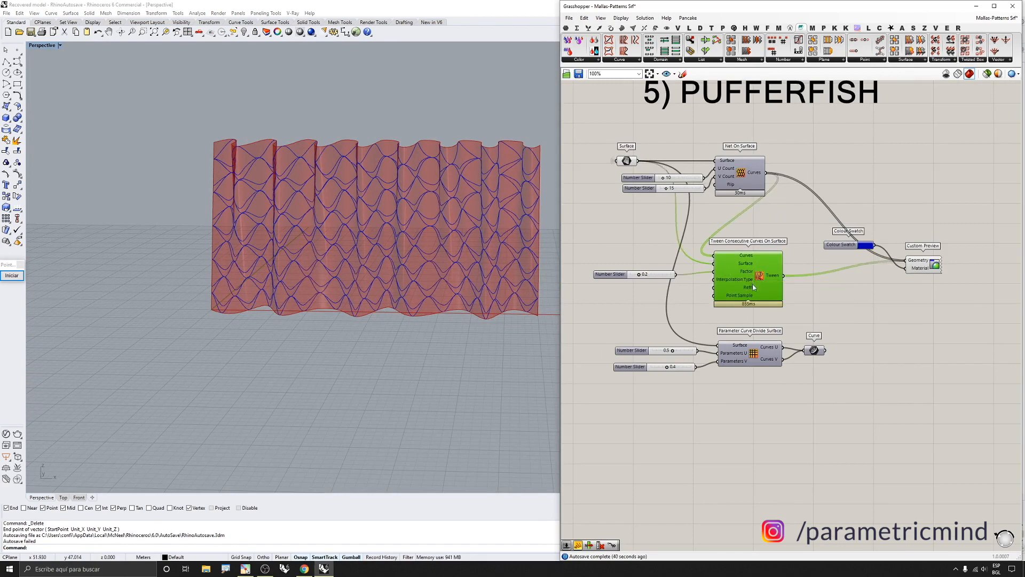
drag(648, 275, 660, 273)
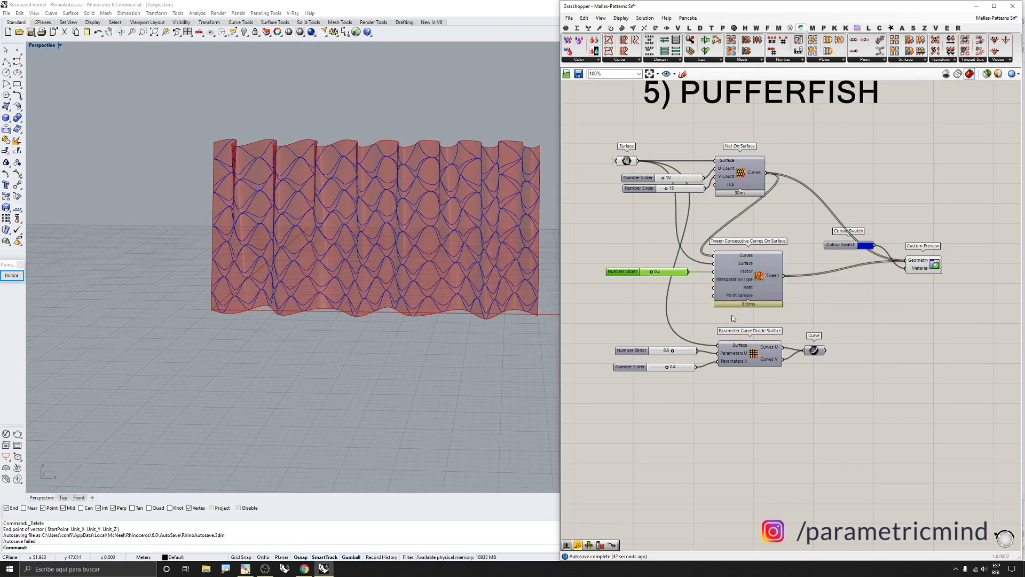
drag(954, 217, 914, 279)
middle_click(914, 280)
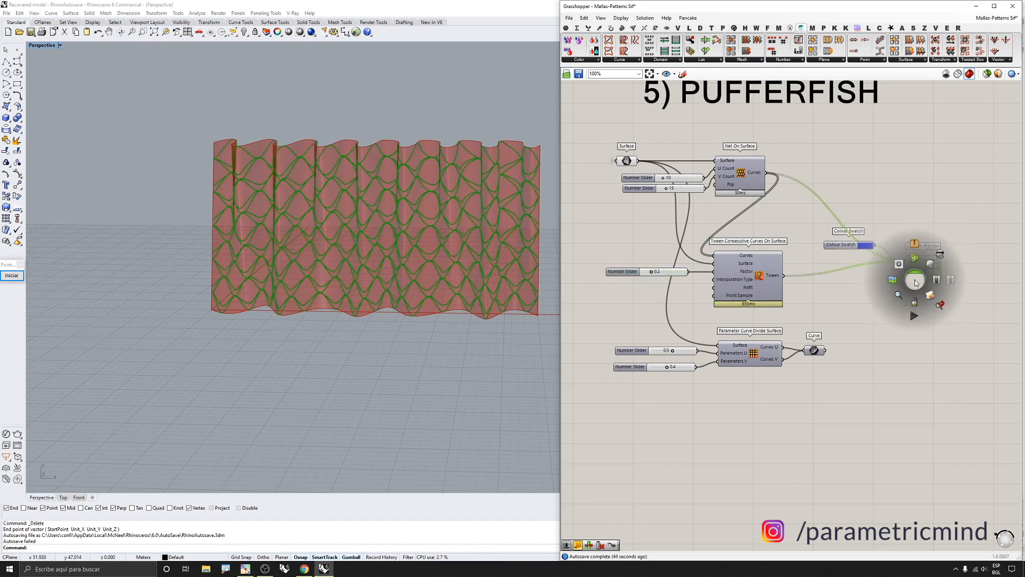
click(941, 259)
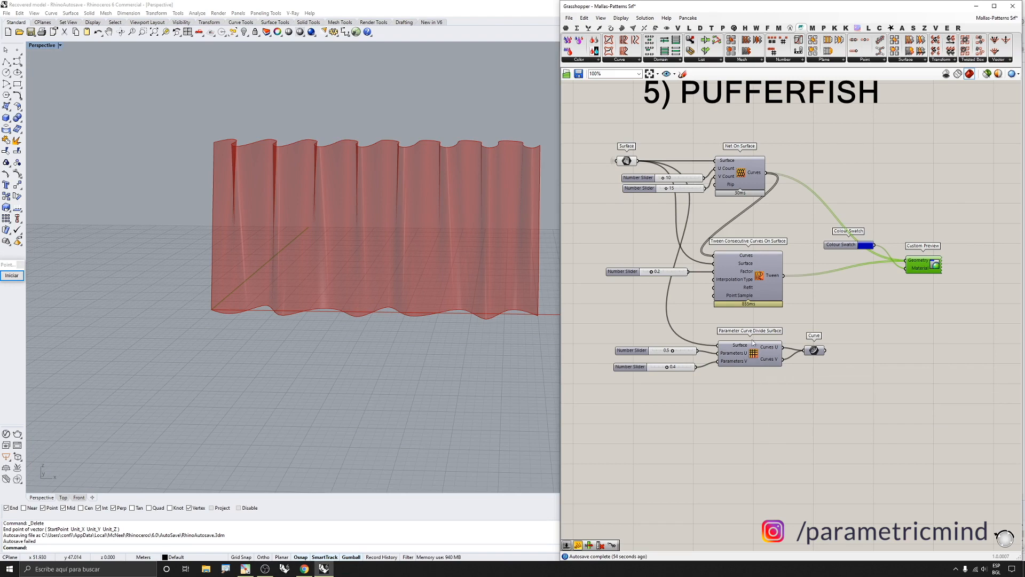
click(612, 30)
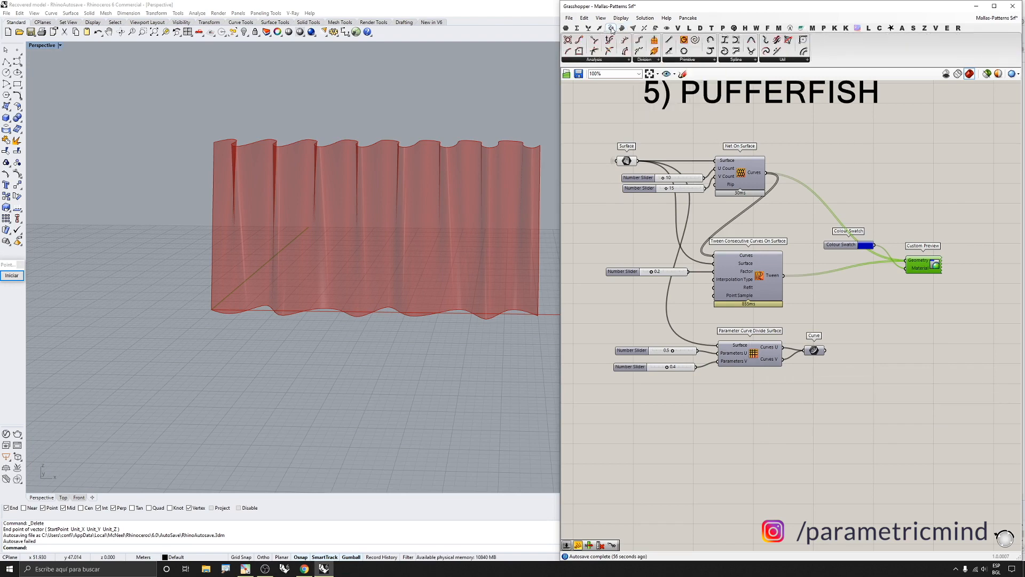
click(800, 28)
click(635, 60)
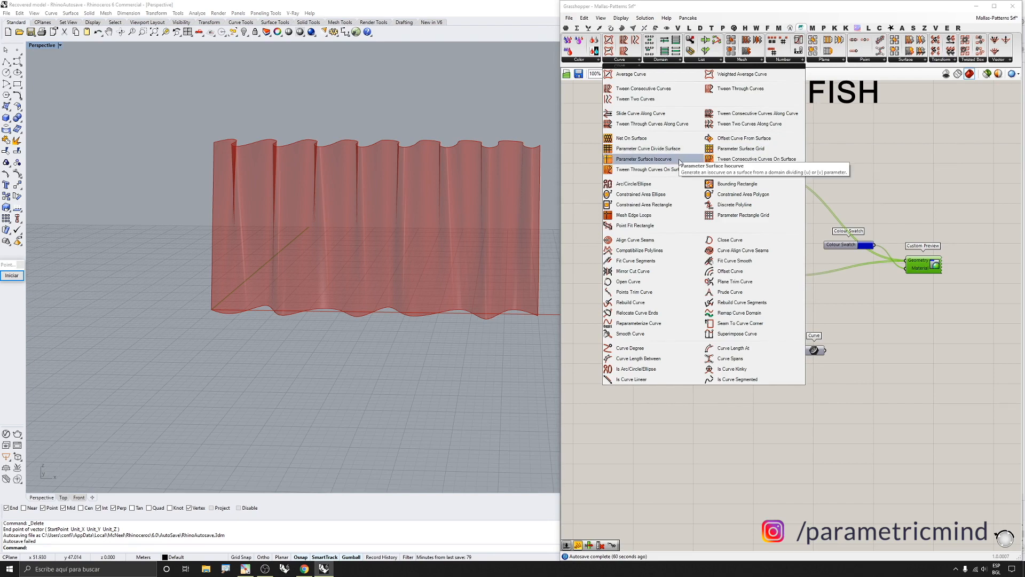
click(811, 390)
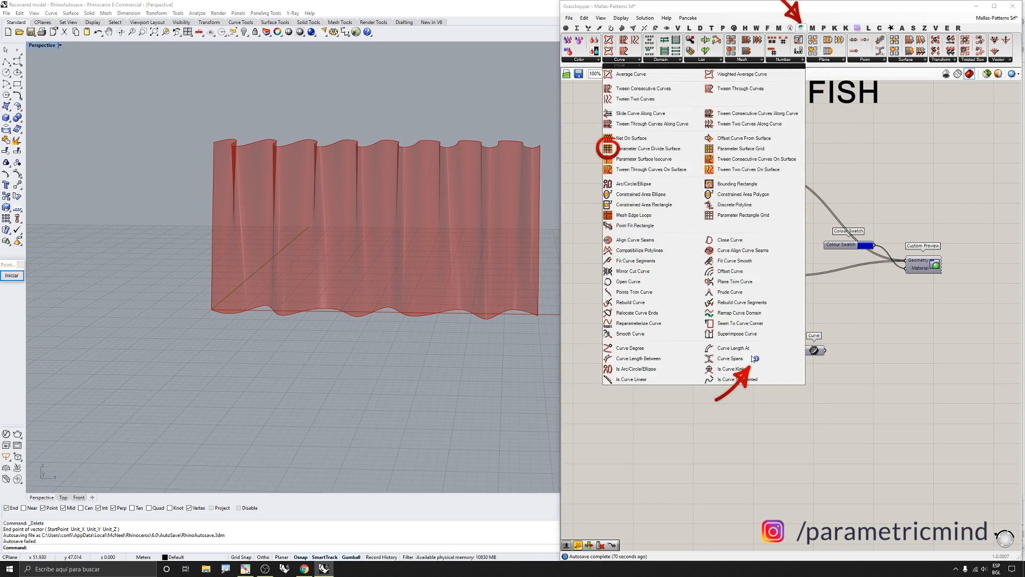
click(638, 61)
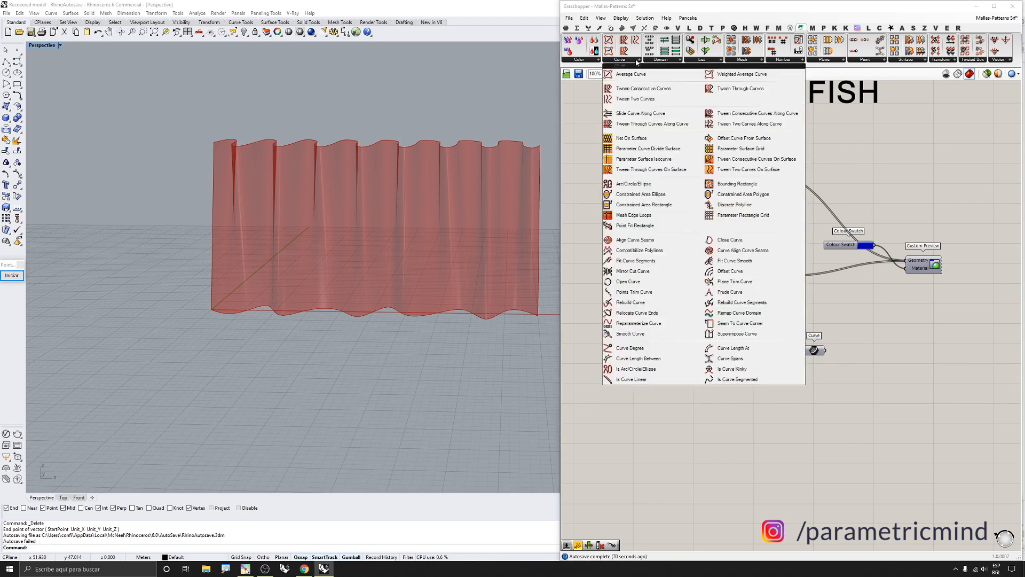
click(656, 159)
click(777, 468)
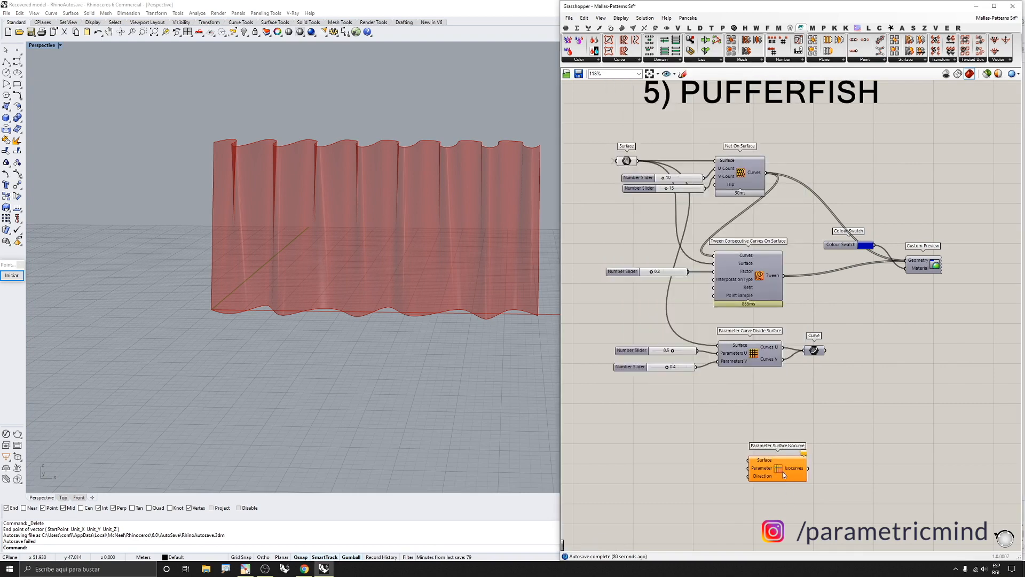
scroll(783, 474, up, 1)
drag(784, 475, 779, 442)
key(Delete)
Connect the Curve parameter's output to the Custom Preview's Geometry input
scroll(748, 340, up, 1)
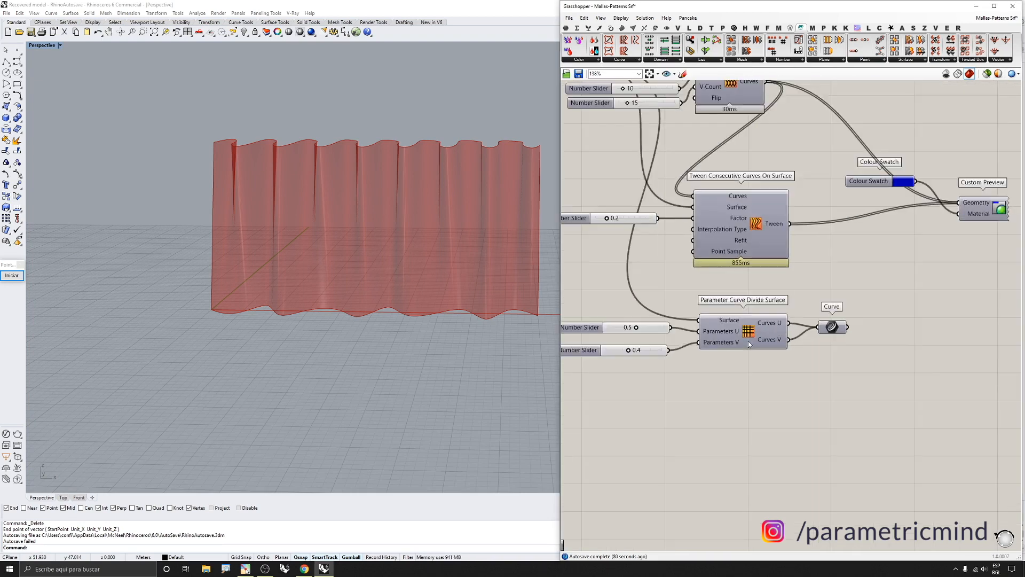
click(740, 331)
scroll(740, 331, up, 1)
scroll(730, 326, down, 1)
right_drag(729, 329, 791, 334)
scroll(698, 337, up, 1)
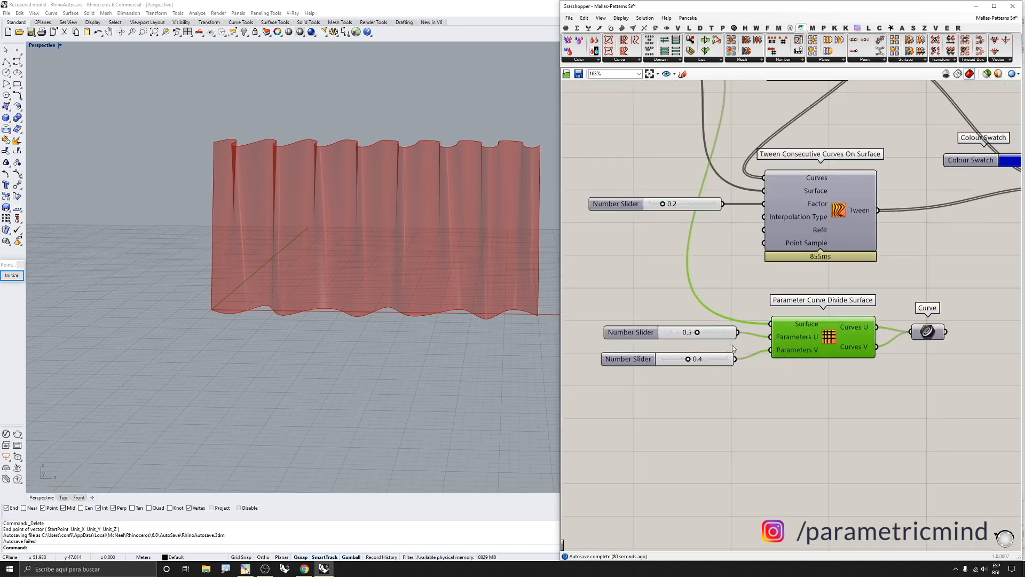
scroll(732, 344, down, 2)
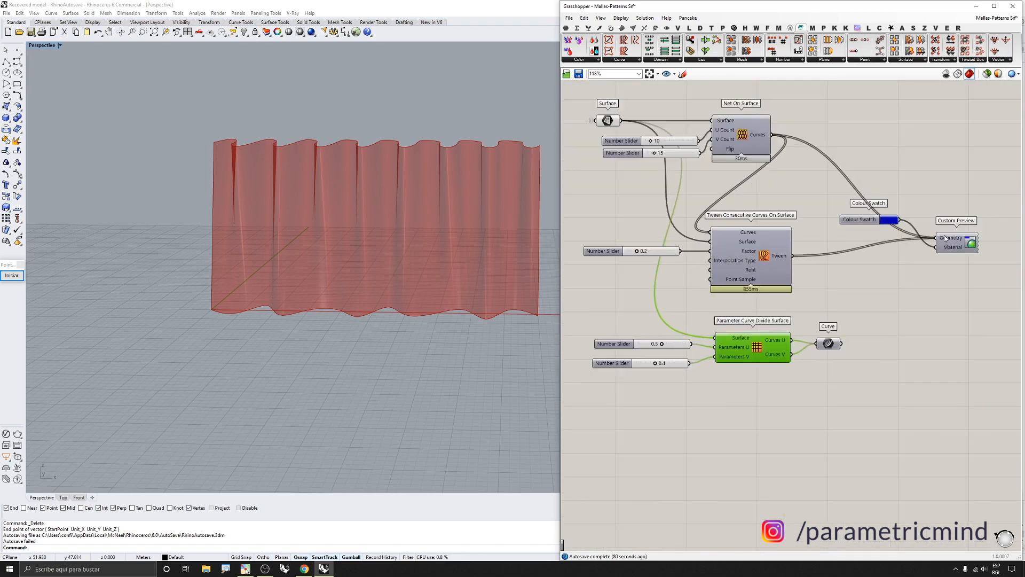
drag(945, 238, 842, 343)
Re-enable the Custom Preview component so the divided surface curves display in the viewport
scroll(798, 319, down, 3)
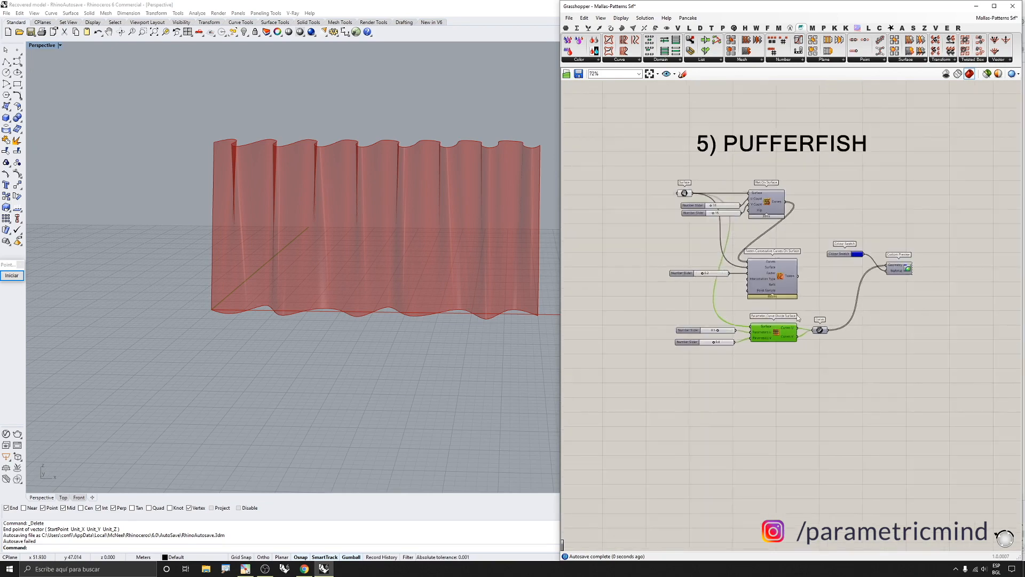
scroll(798, 319, up, 3)
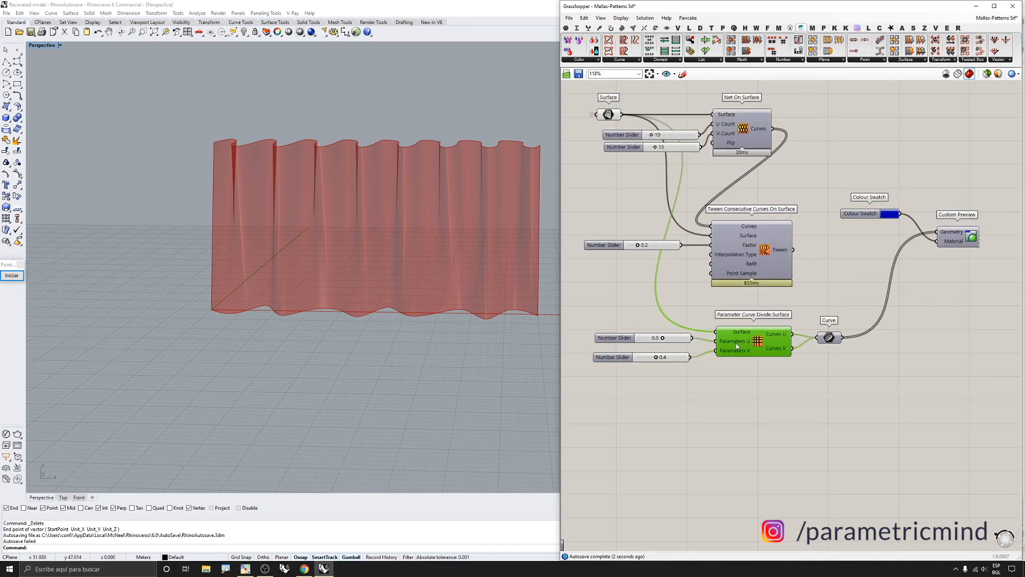
scroll(696, 353, up, 2)
scroll(775, 339, down, 2)
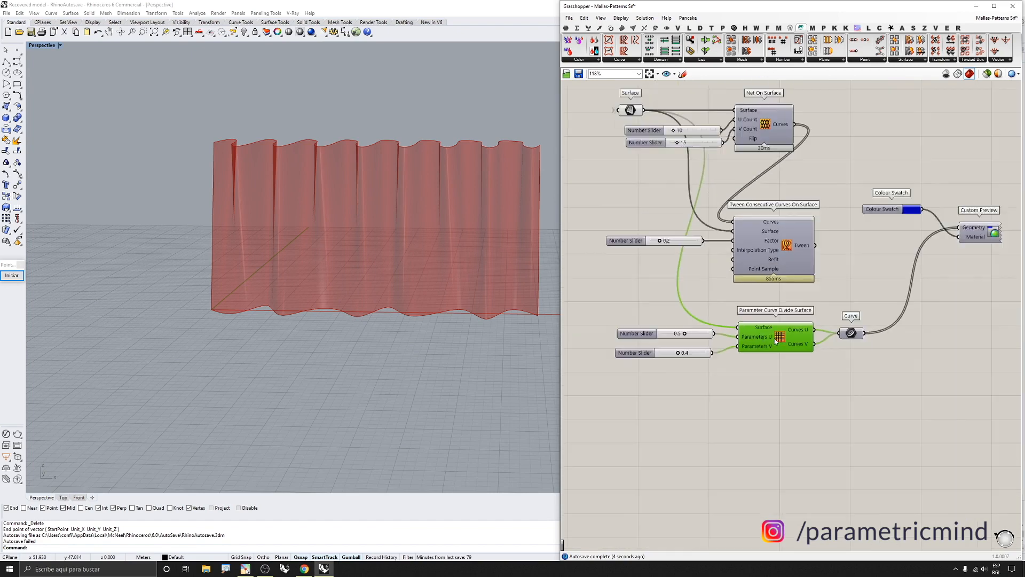
scroll(723, 340, up, 3)
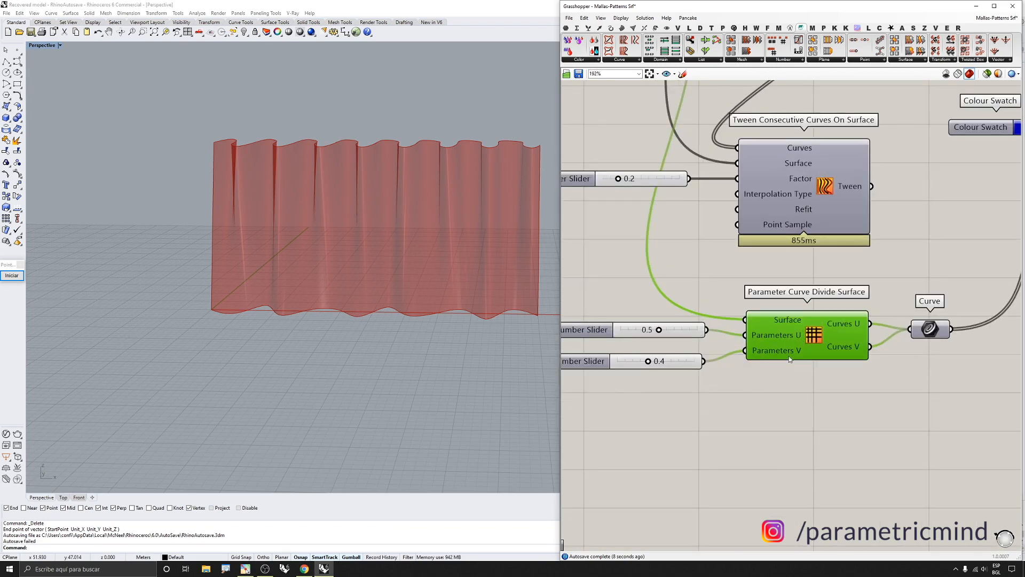
scroll(790, 359, down, 3)
click(993, 241)
middle_click(993, 240)
click(1008, 227)
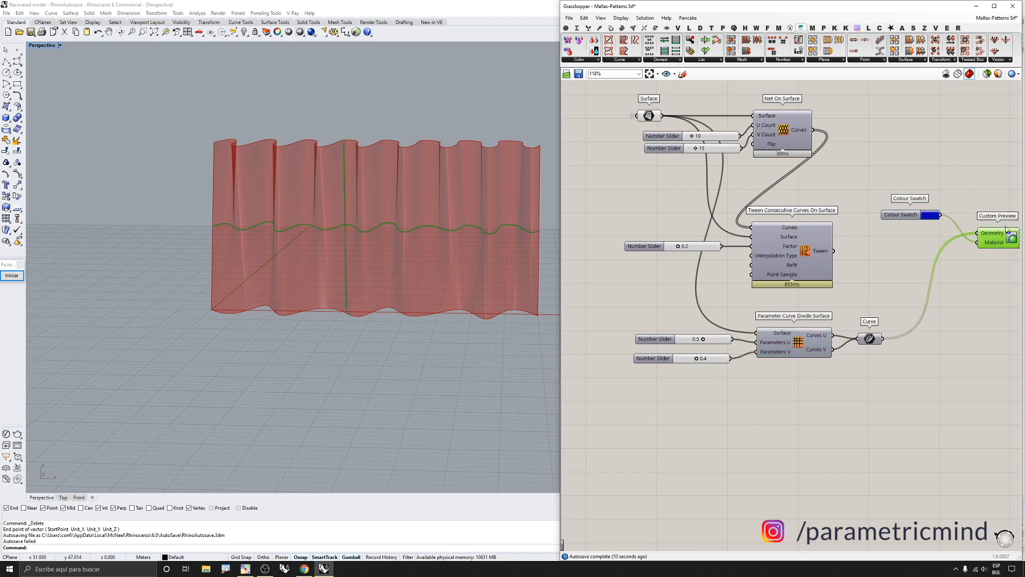
Add an Iso Curve component via search and connect the Surface parameter to its Surface input
click(693, 404)
scroll(364, 243, up, 4)
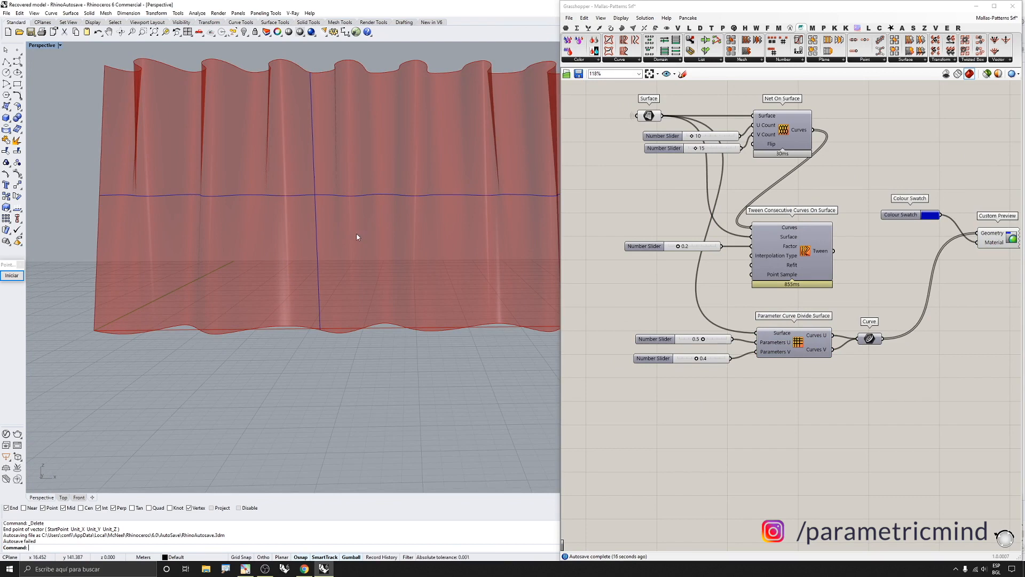
scroll(647, 328, down, 4)
scroll(666, 367, up, 3)
right_drag(710, 374, 719, 374)
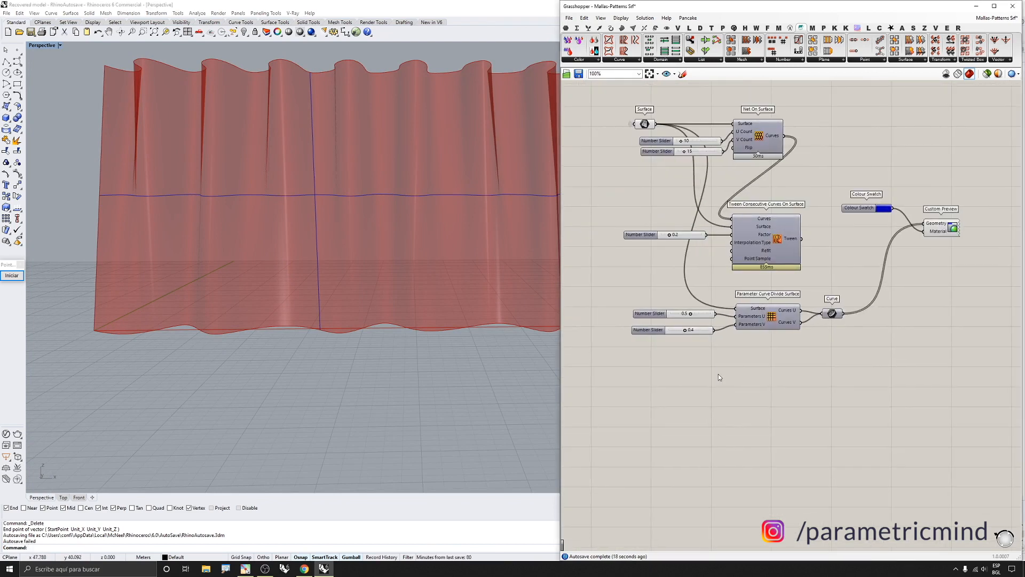
double_click(752, 379)
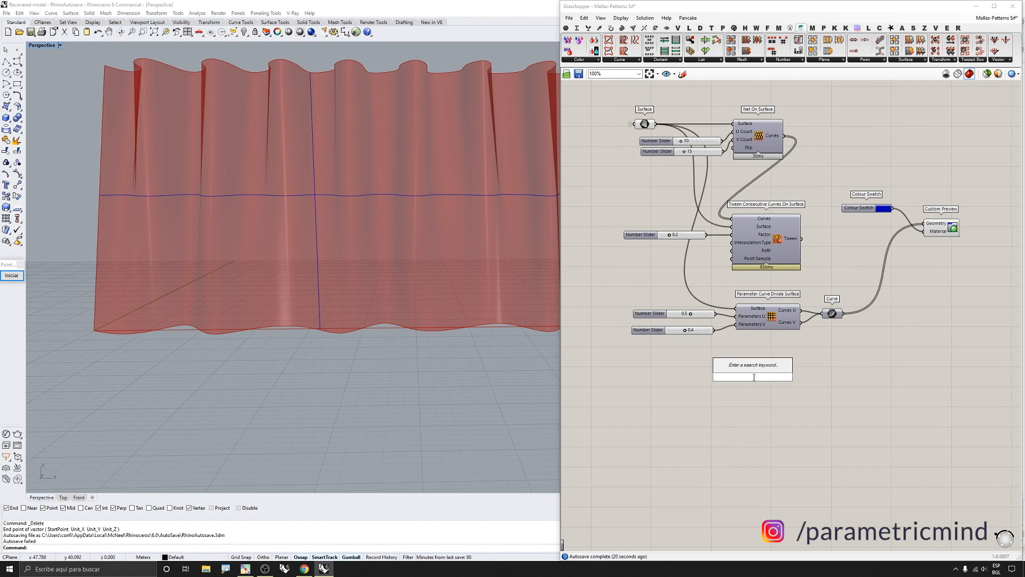
text(isocu)
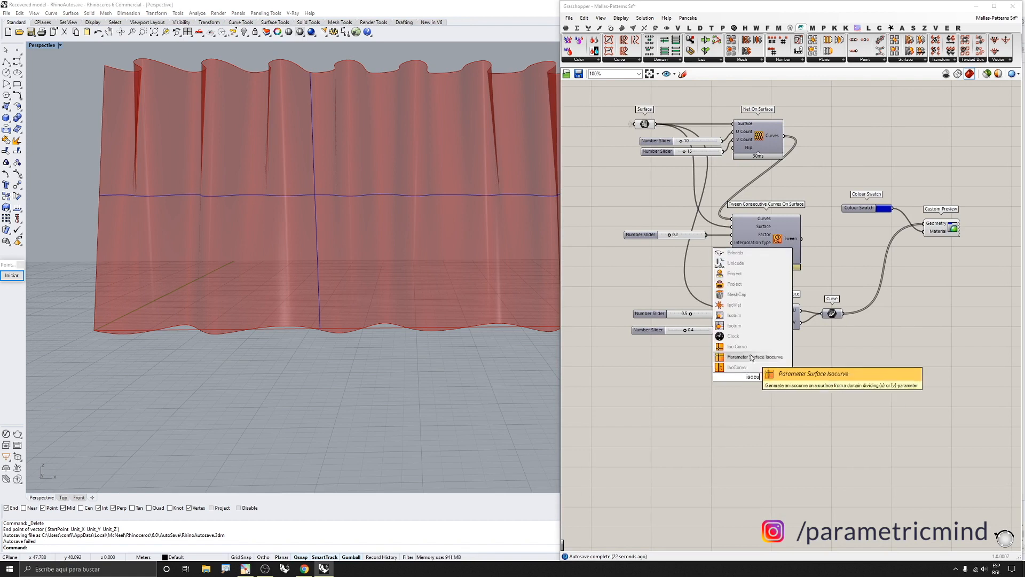
click(736, 346)
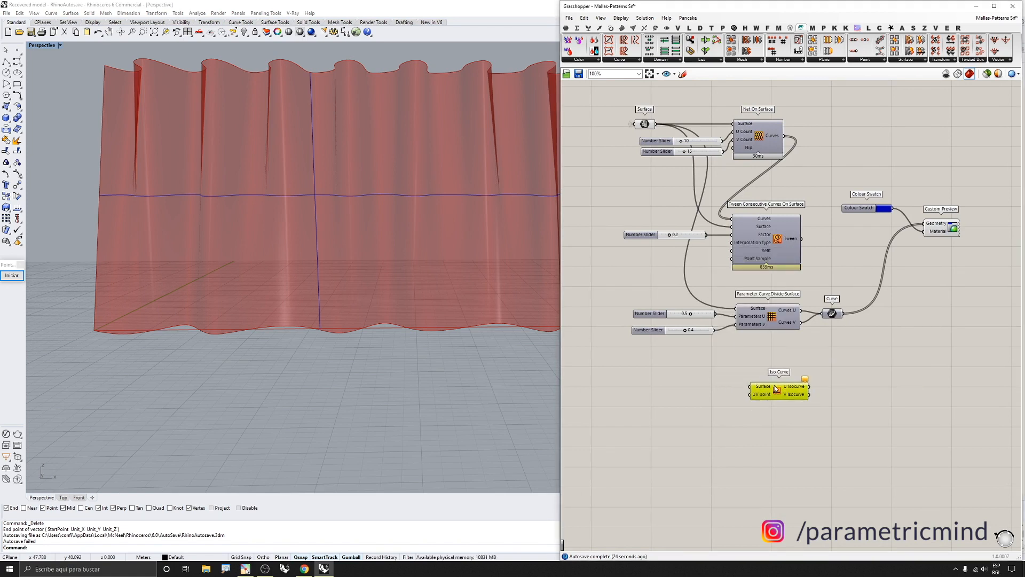
drag(656, 124, 767, 398)
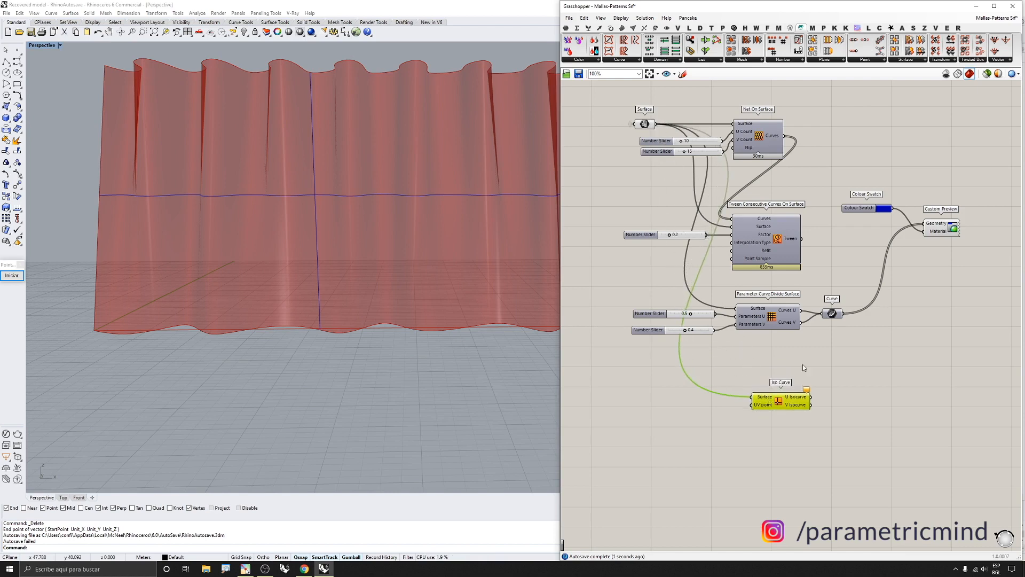
Reparameterize the Iso Curve component's Surface input
scroll(802, 364, up, 3)
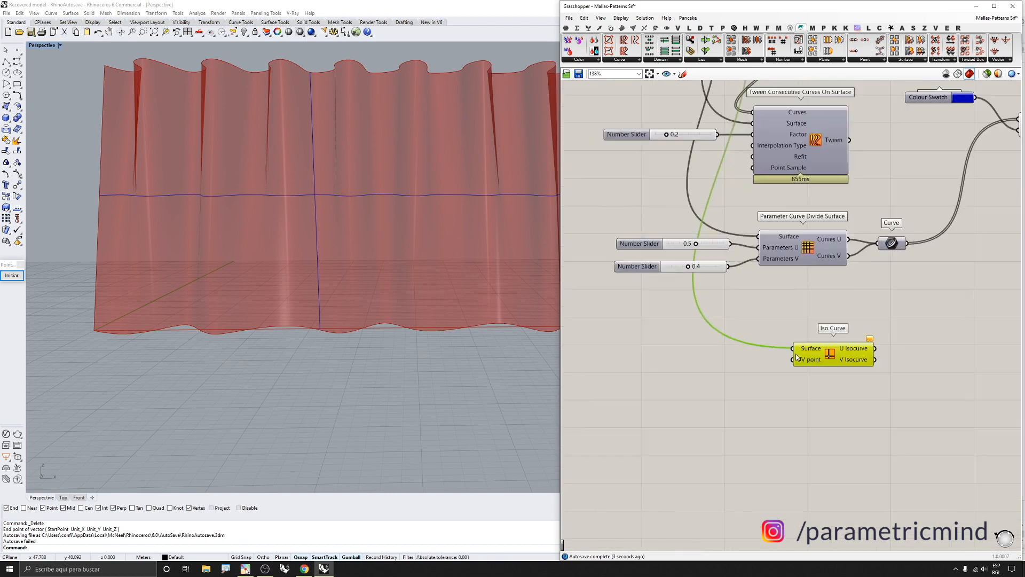
mouse_move(825, 366)
scroll(804, 367, down, 2)
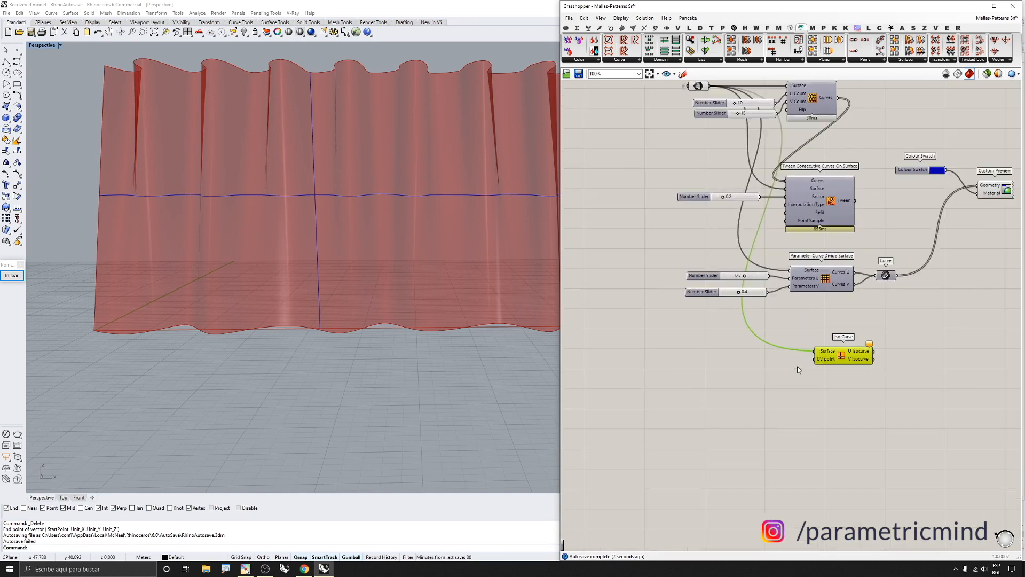
scroll(819, 360, up, 2)
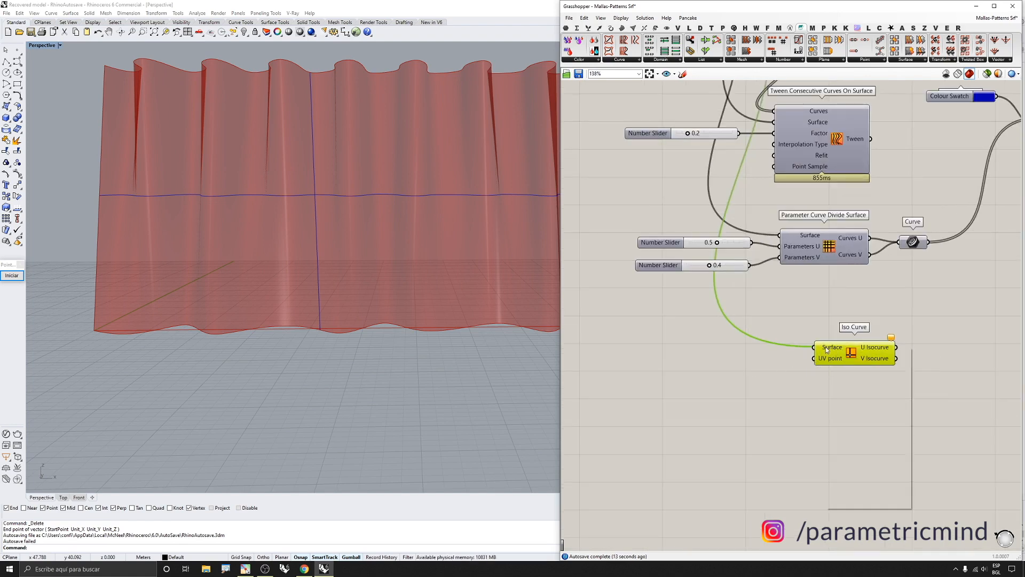
right_click(822, 350)
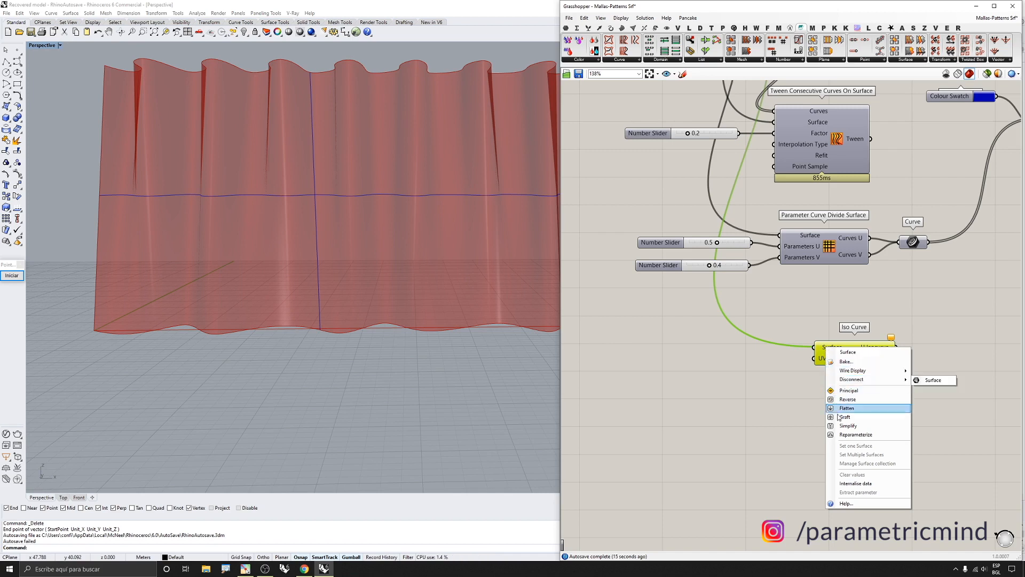
click(840, 434)
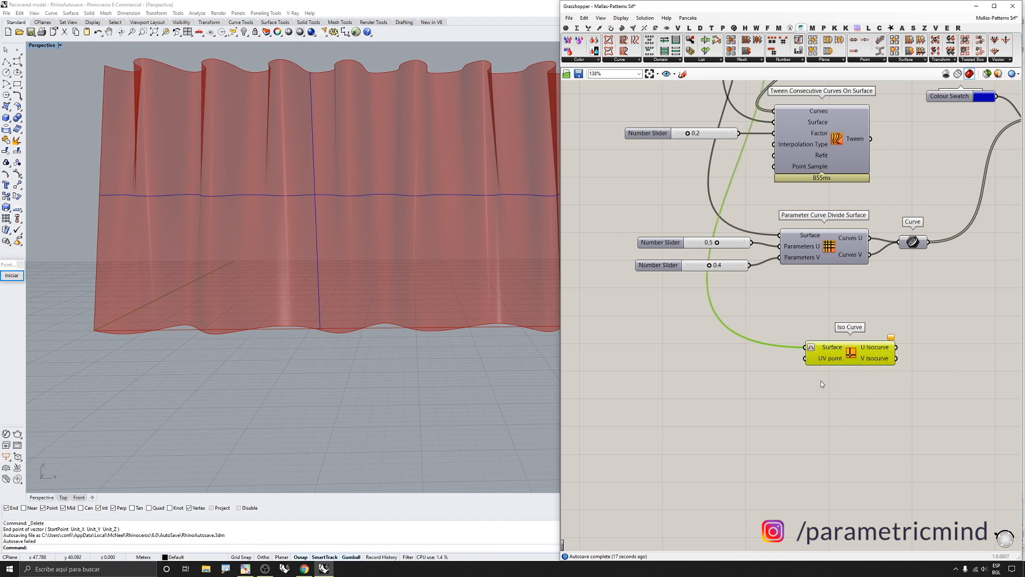
Add an MD Slider component via search beside the Iso Curve and nudge it to 0.5 ; 0.52
click(726, 386)
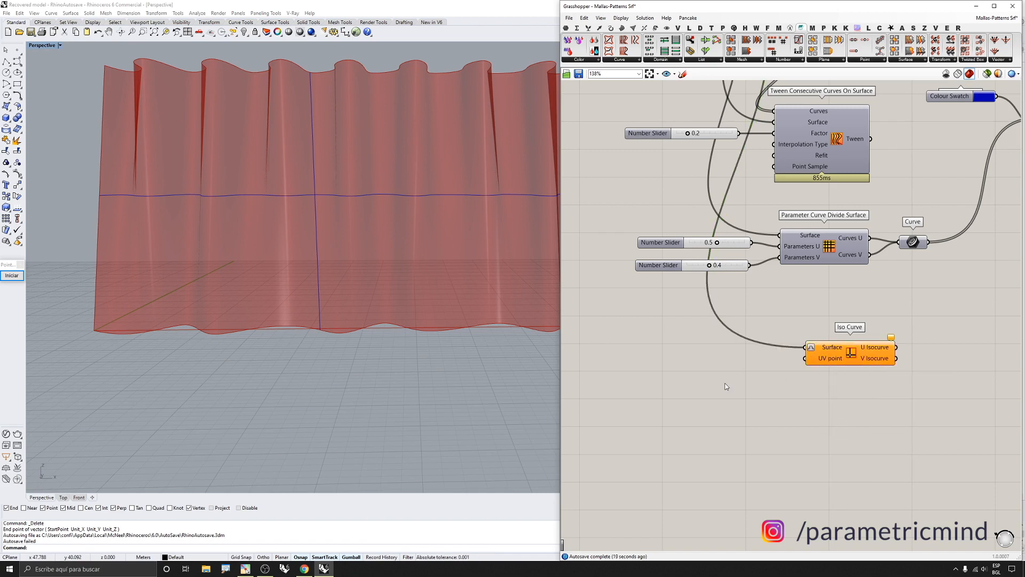
double_click(726, 386)
text(md)
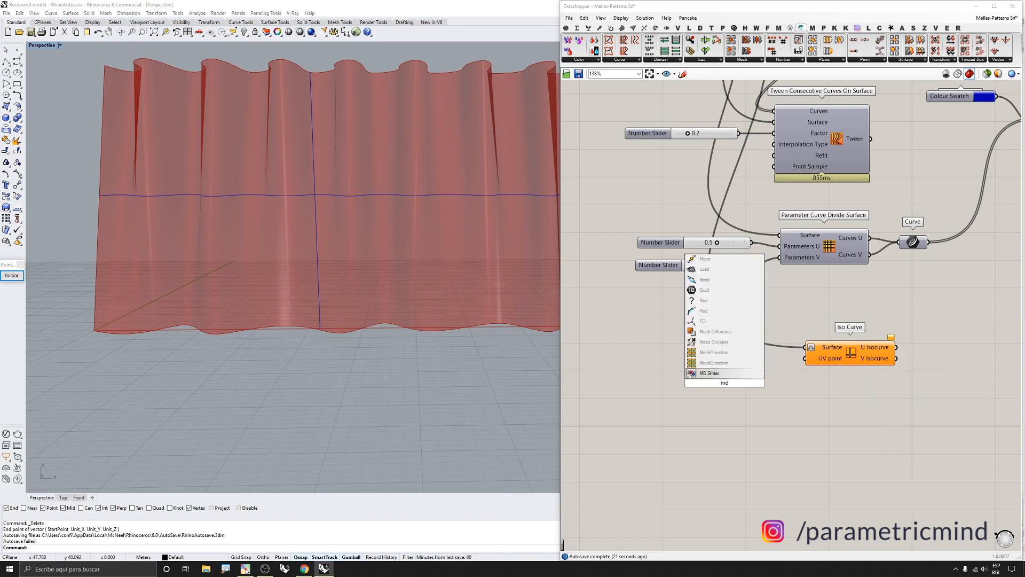
click(716, 376)
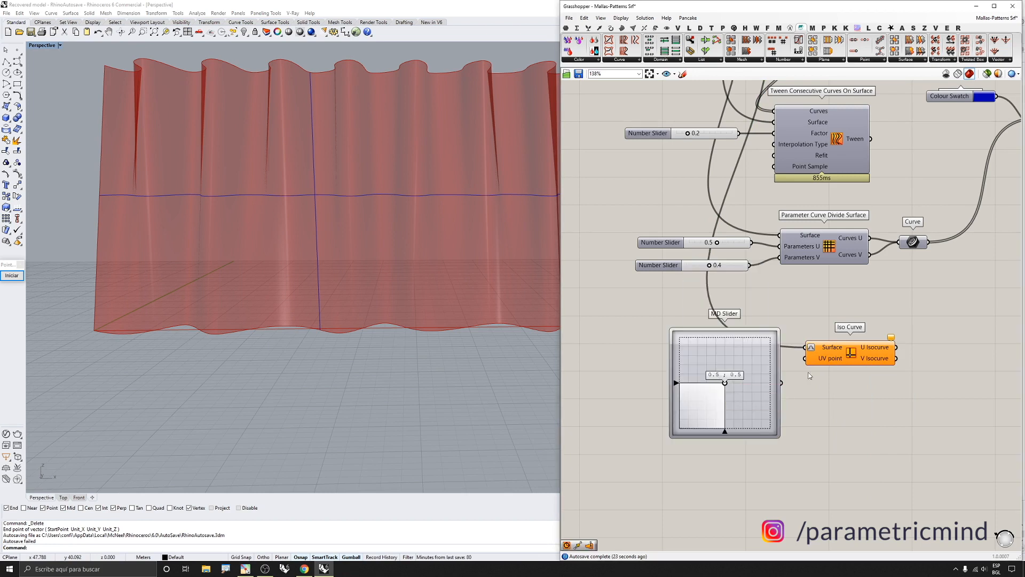
mouse_move(724, 383)
mouse_down()
mouse_move(668, 434)
mouse_move(772, 338)
mouse_move(750, 376)
mouse_move(725, 370)
mouse_move(724, 382)
mouse_up()
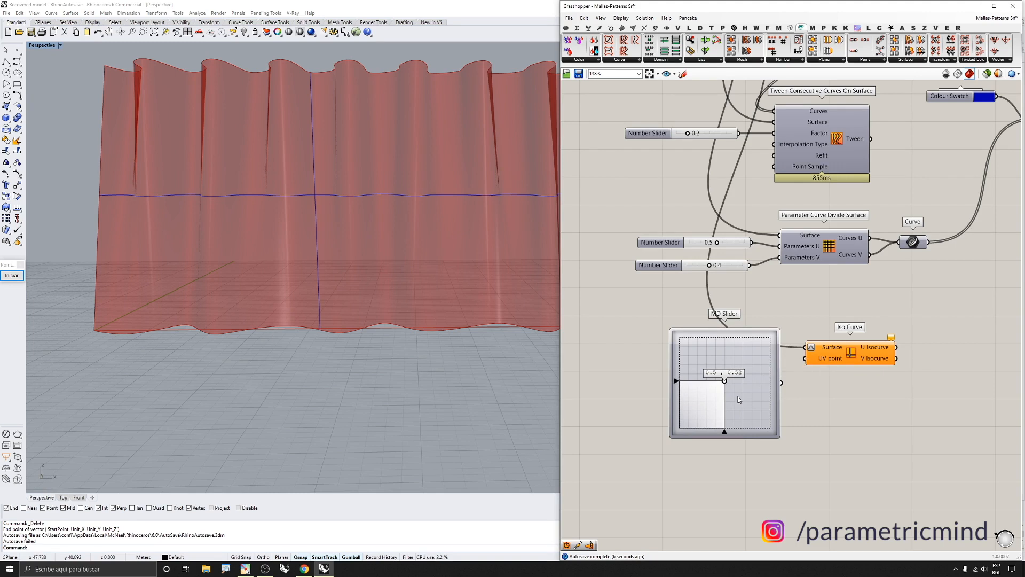
double_click(724, 265)
text(.5)
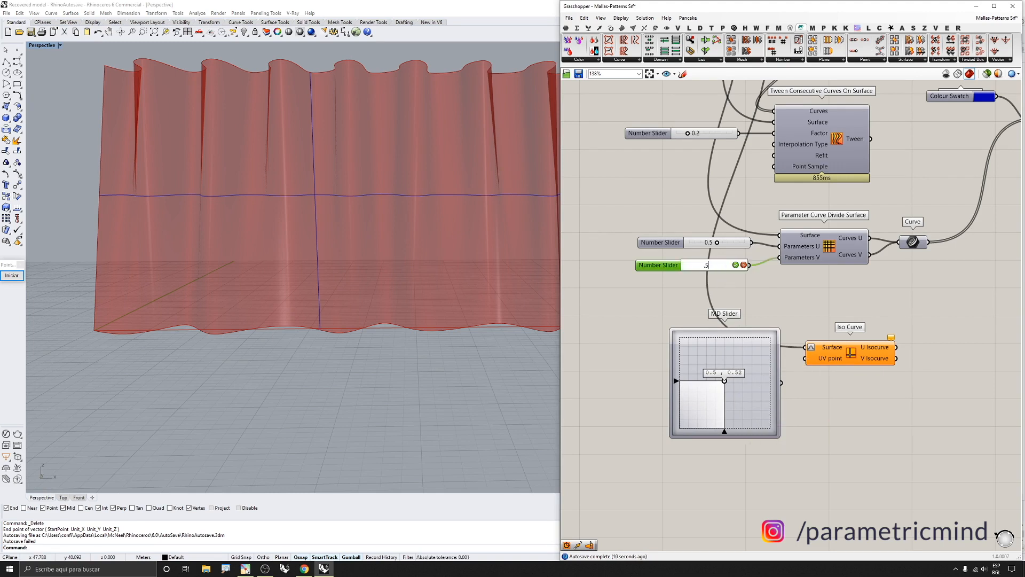
key(Escape)
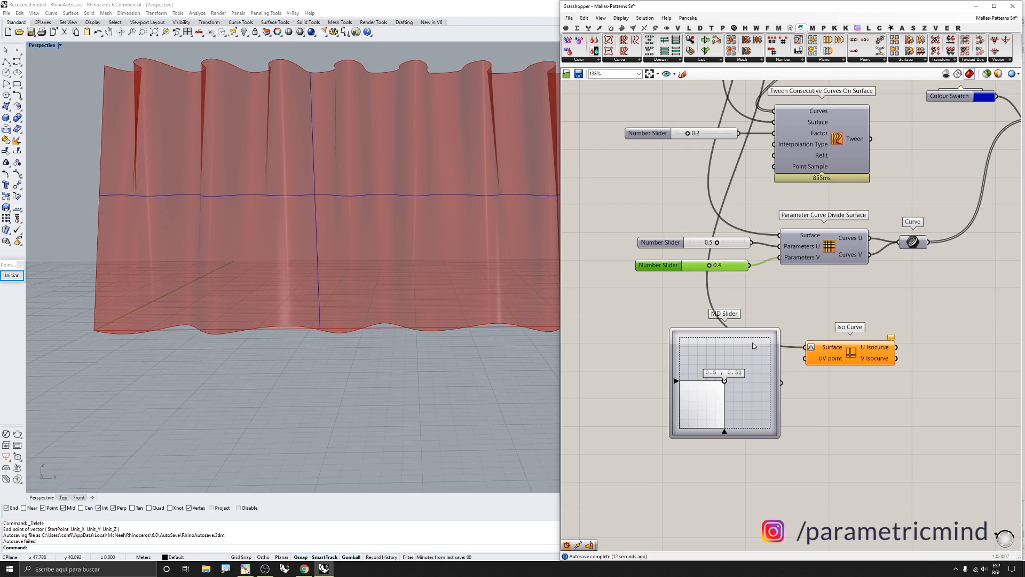
Connect the MD Slider to the Iso Curve's UV point input and set it to 0.5 ; 0.4
scroll(768, 370, up, 1)
drag(811, 355, 737, 410)
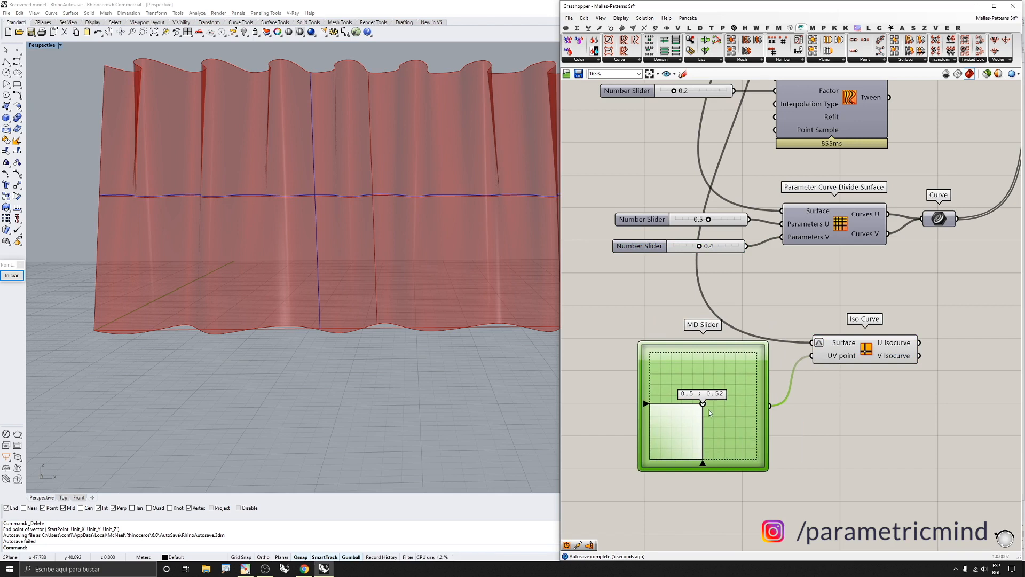
scroll(703, 402, up, 3)
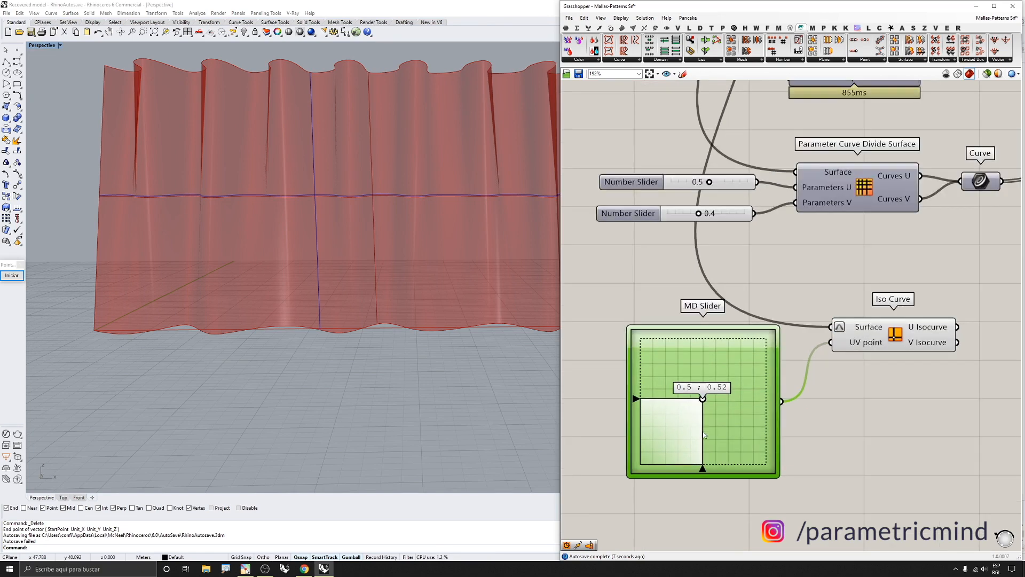
scroll(709, 403, down, 3)
scroll(705, 380, up, 2)
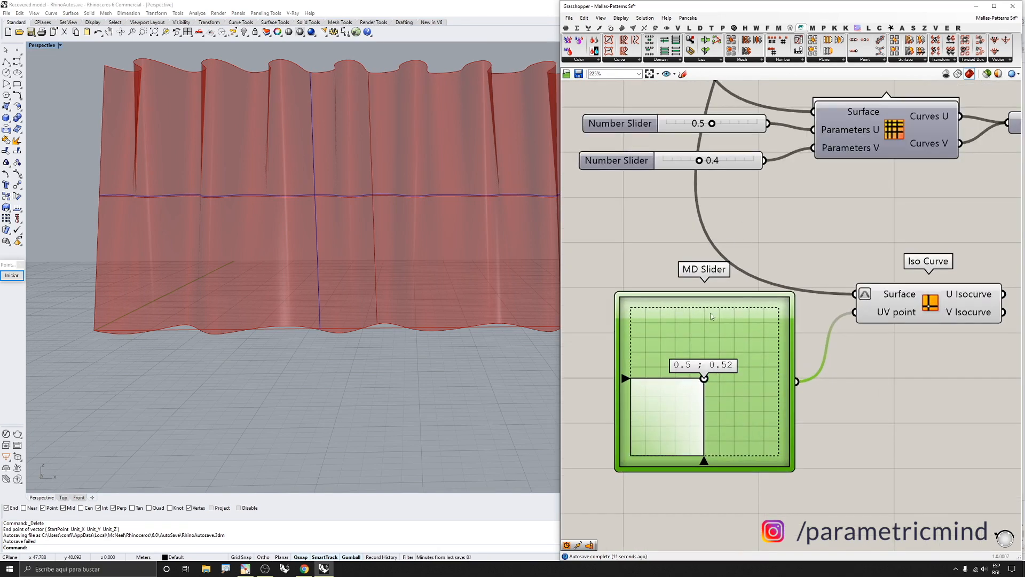
drag(624, 378, 625, 396)
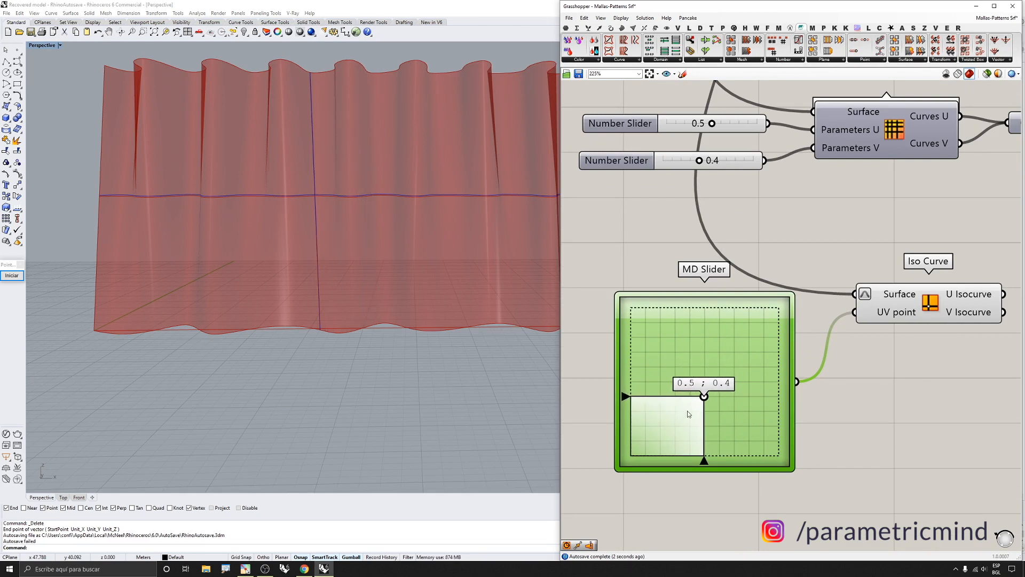
scroll(322, 188, up, 5)
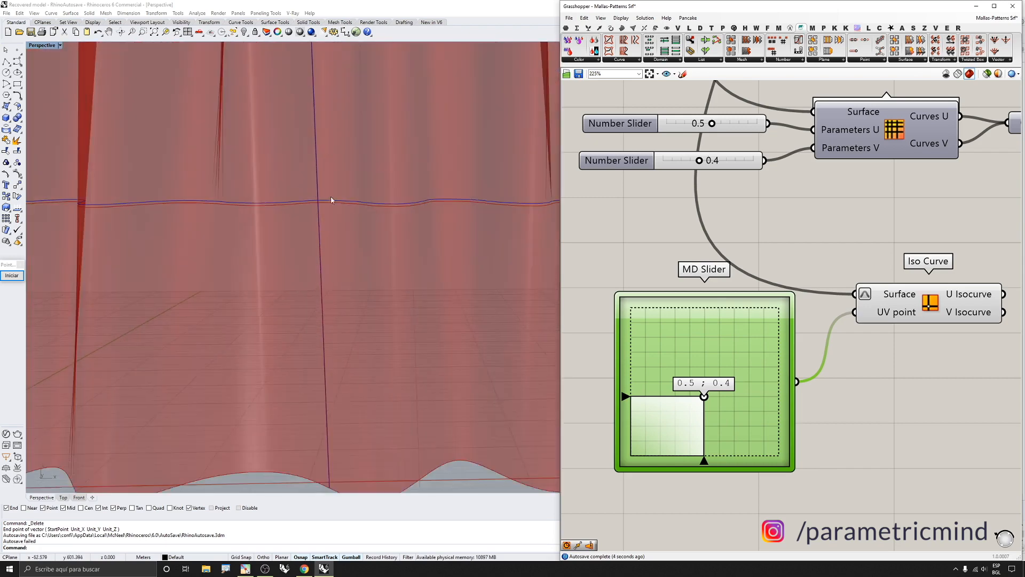
Zoom the viewport in to examine the isocurves on the wavy surface
scroll(328, 206, up, 3)
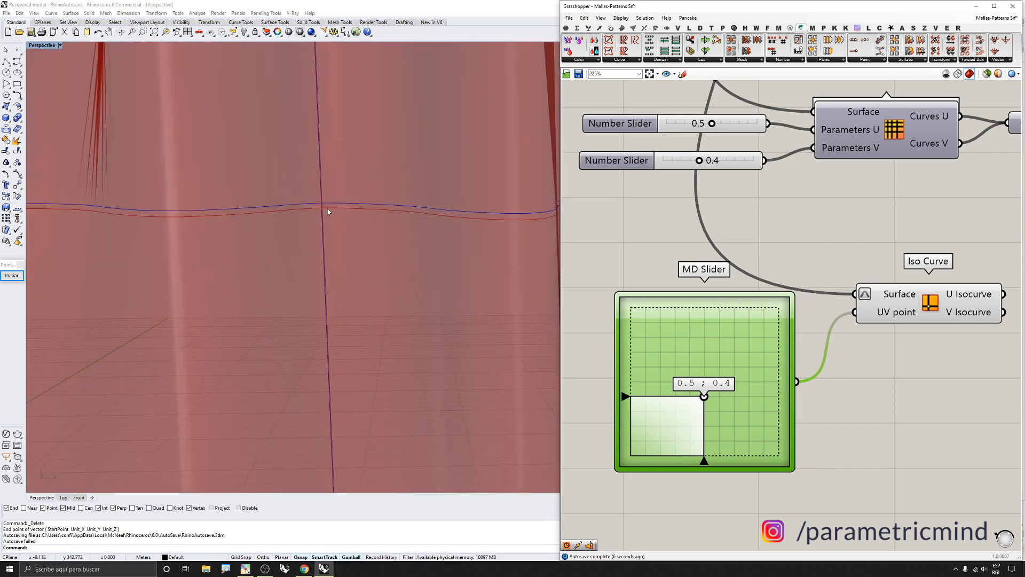
scroll(328, 209, up, 3)
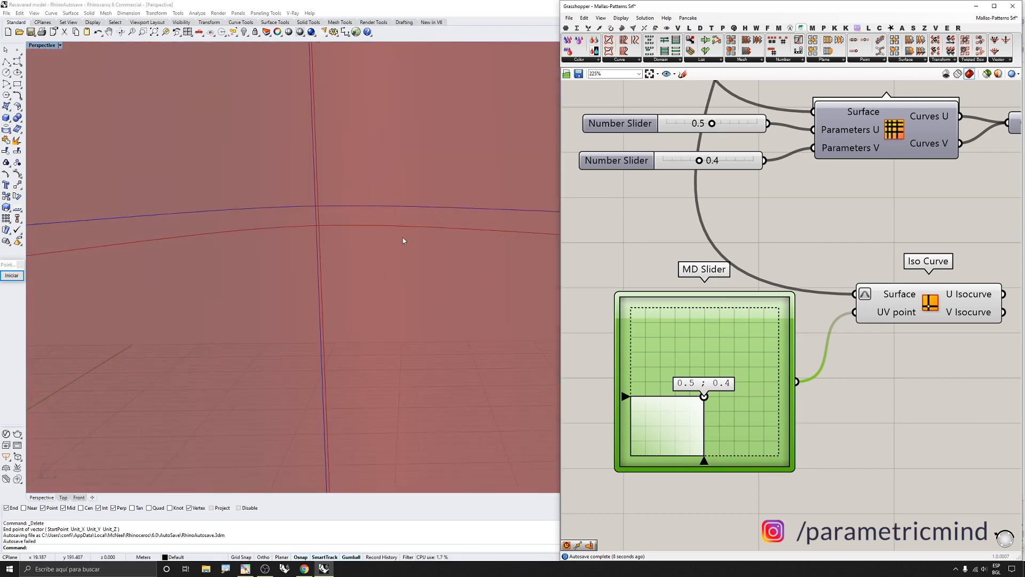
scroll(867, 256, down, 3)
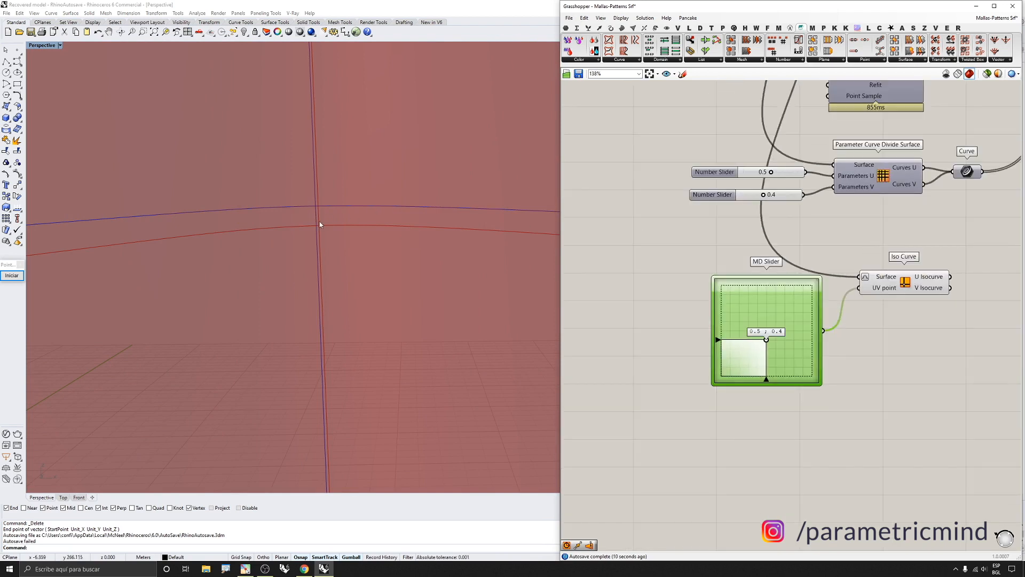
drag(795, 428, 757, 168)
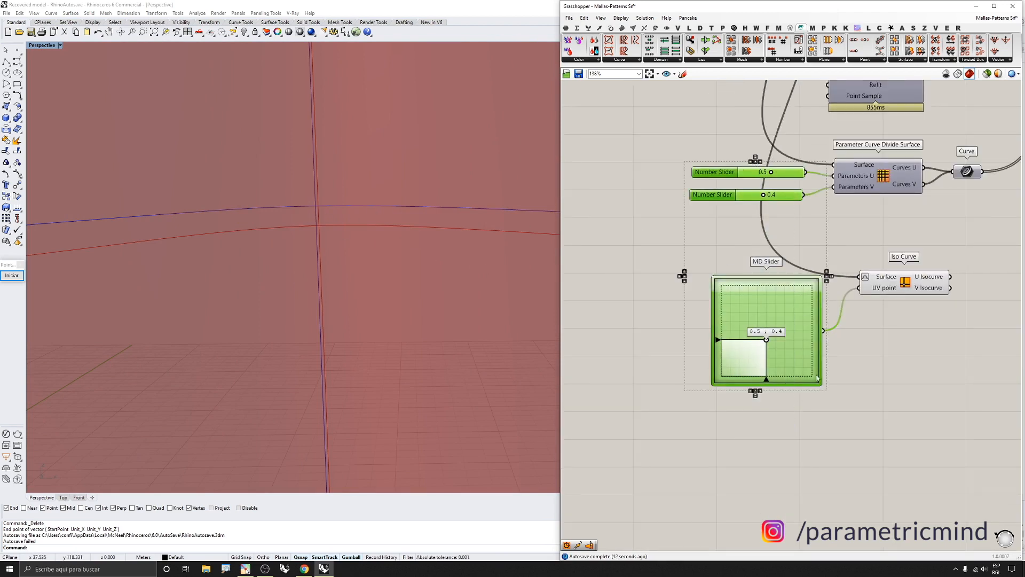
click(795, 455)
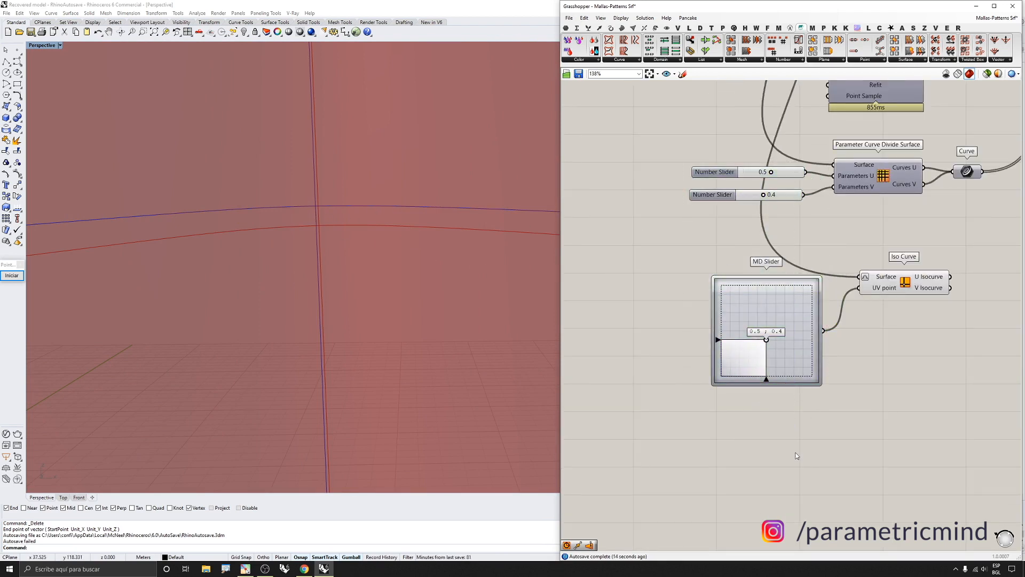
Zoom in on the MD Slider to examine its handle and 0.5 ; 0.4 value
scroll(769, 341, up, 8)
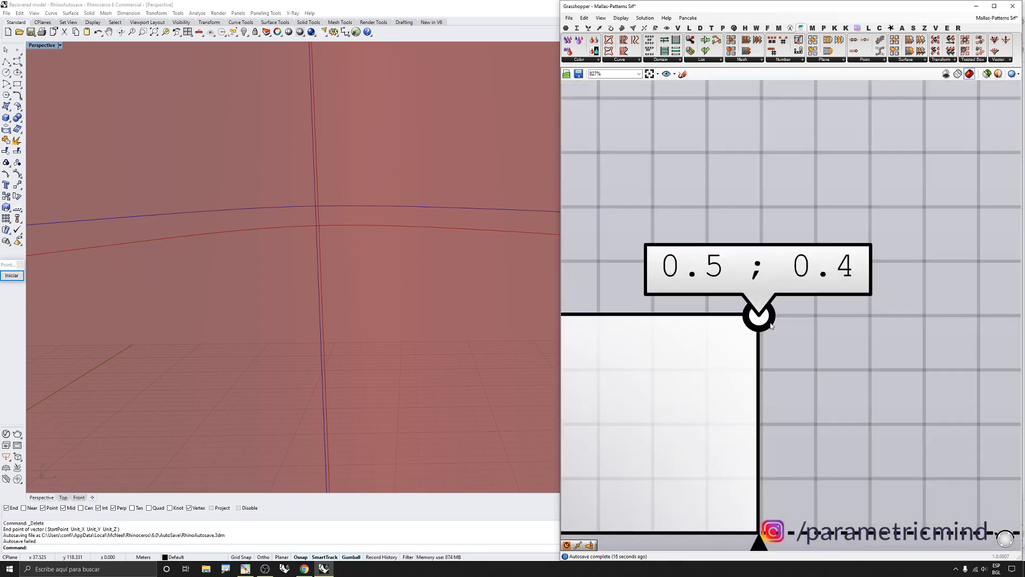
scroll(767, 316, down, 5)
scroll(766, 315, up, 7)
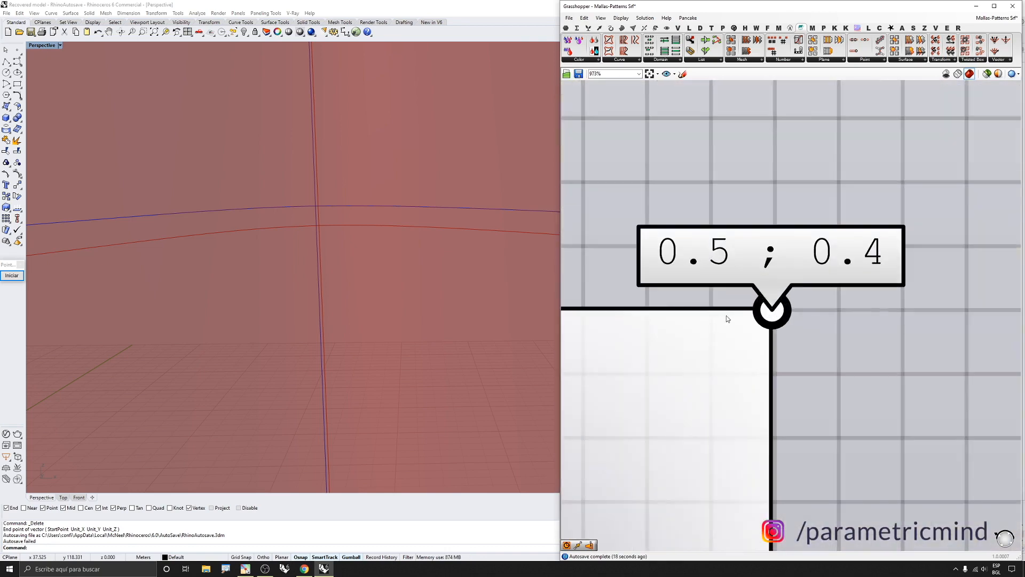
scroll(767, 315, down, 4)
scroll(784, 332, up, 3)
scroll(786, 332, down, 4)
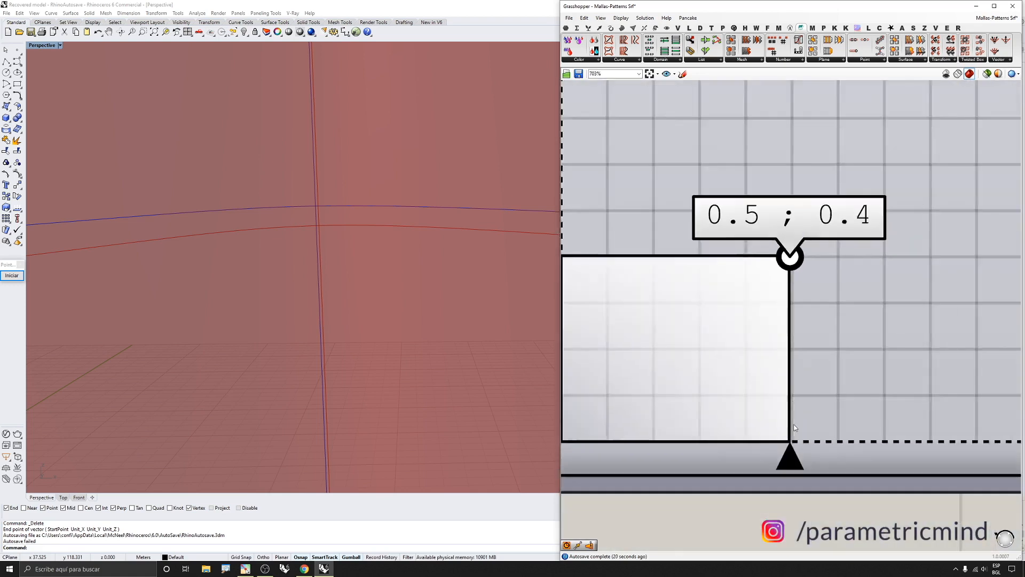
scroll(789, 476, up, 3)
drag(789, 474, 793, 475)
scroll(792, 472, down, 3)
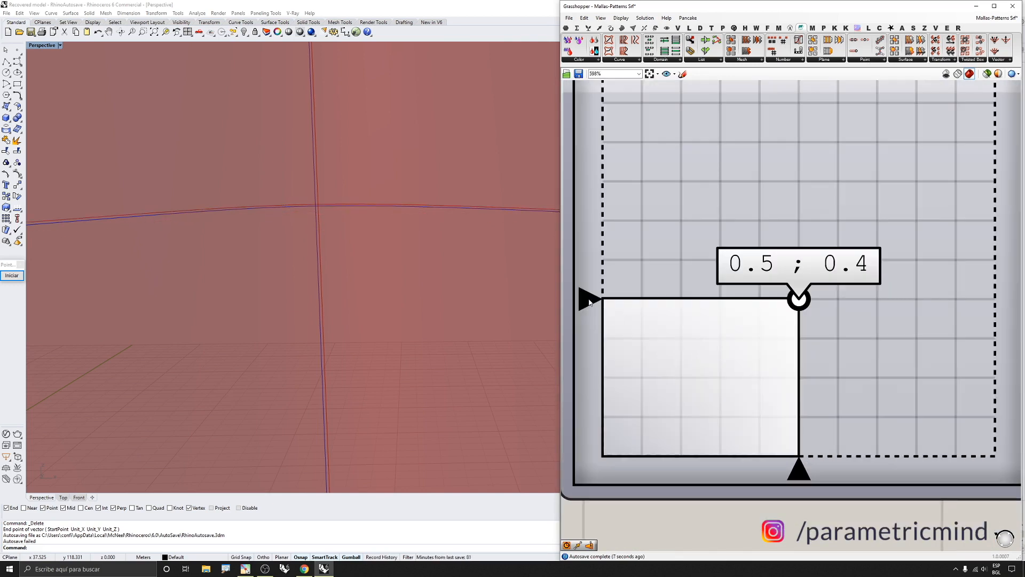
drag(589, 302, 589, 301)
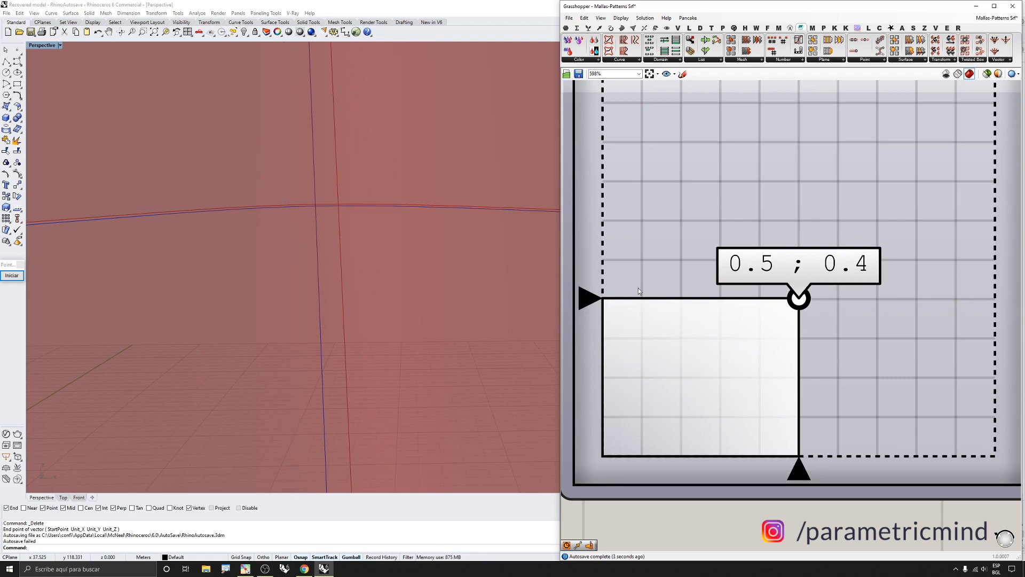
scroll(639, 291, down, 4)
Replace the MD Slider with a Construct Point component wired into the Iso Curve's UV point input
drag(714, 407, 661, 302)
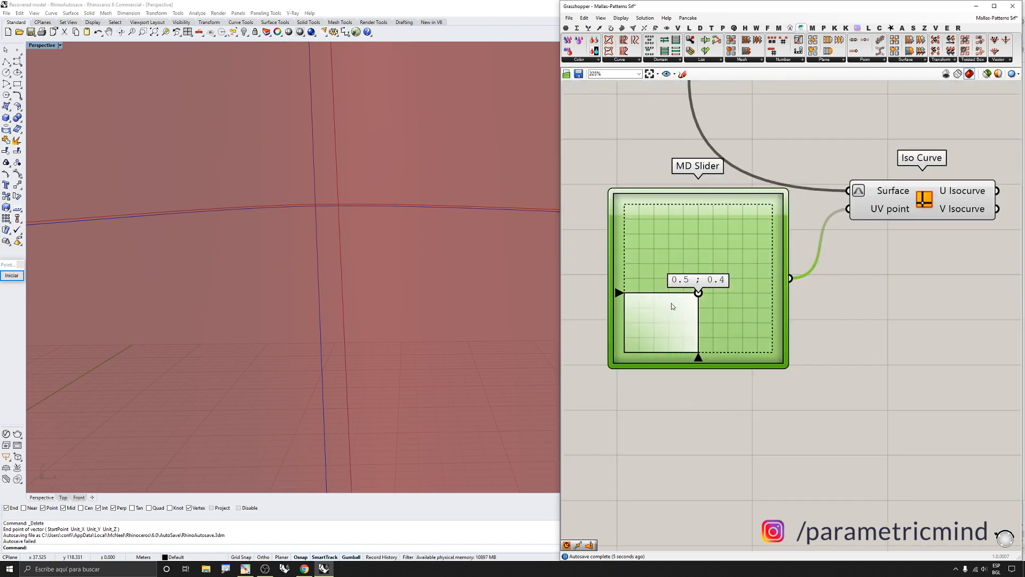
key(Delete)
double_click(698, 288)
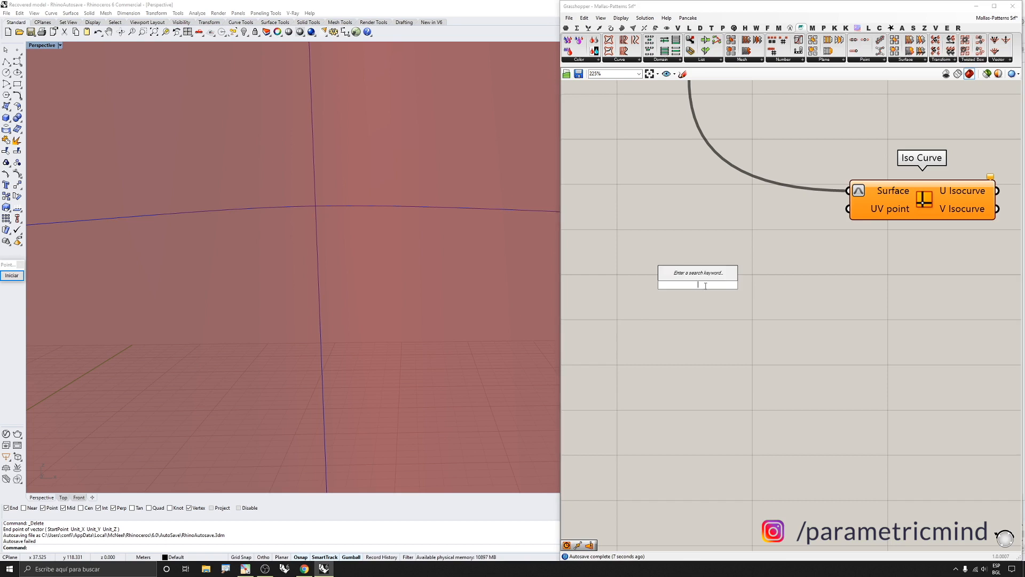
text(construct)
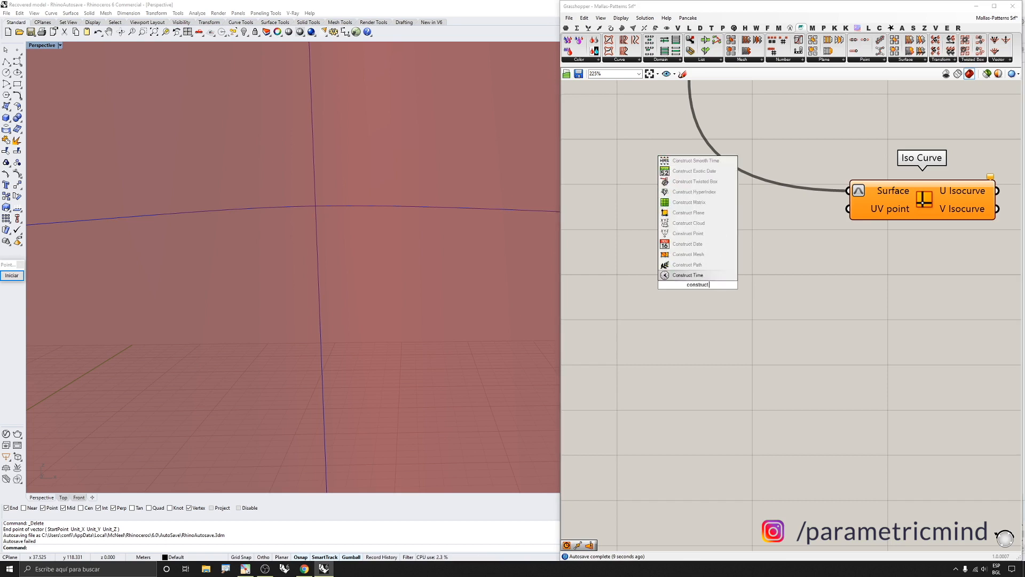
text( point)
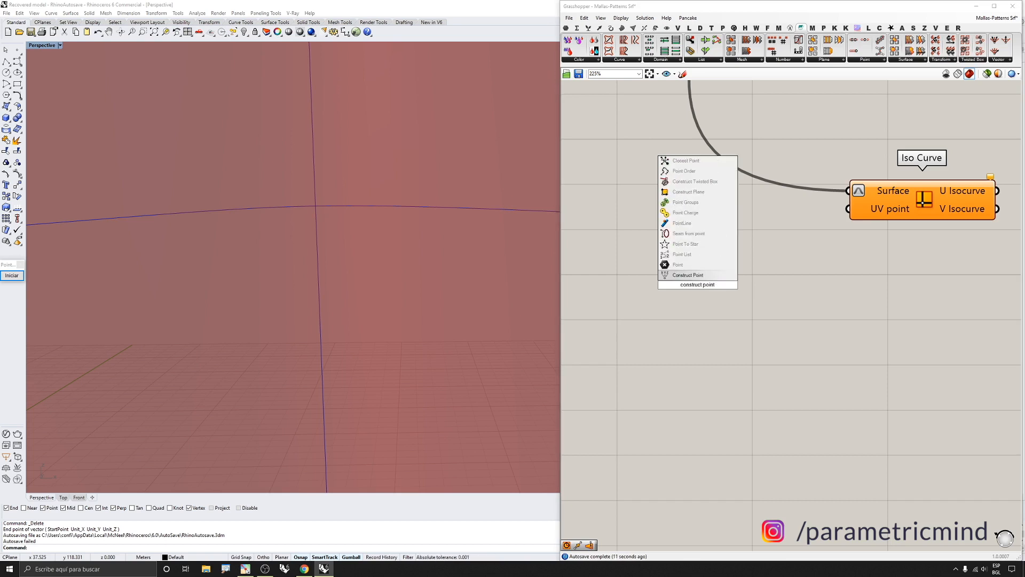
click(687, 274)
drag(761, 285, 802, 214)
Preview the Iso Curve result in the viewport and inspect the Custom Preview's Geometry input
scroll(828, 331, down, 4)
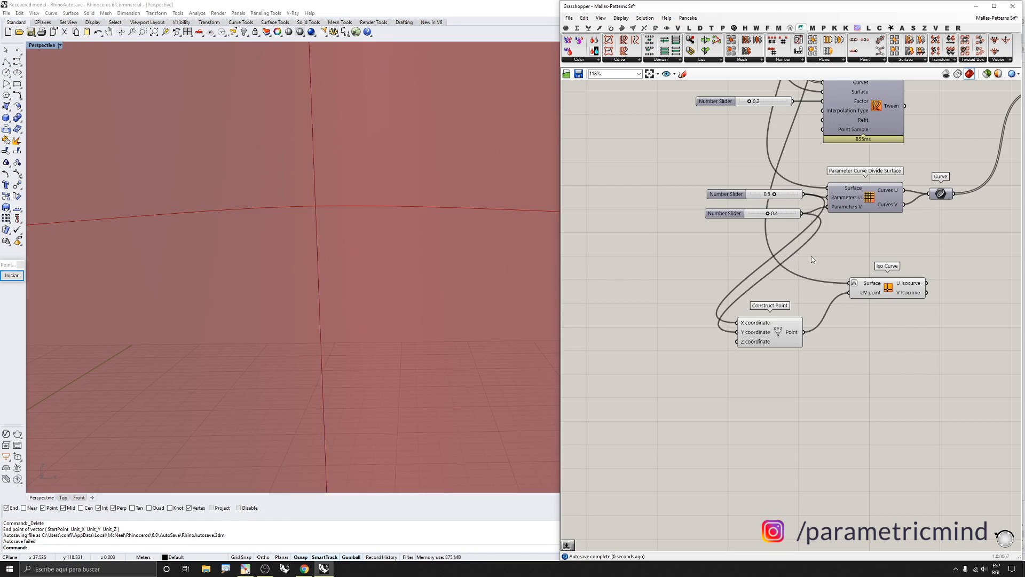
click(878, 290)
scroll(352, 254, down, 5)
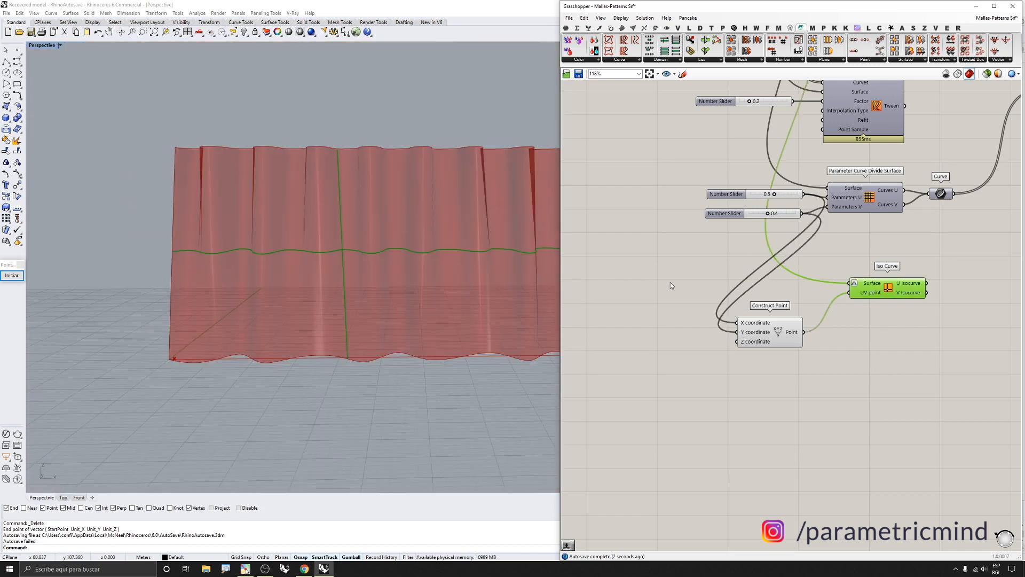
right_drag(386, 297, 373, 311)
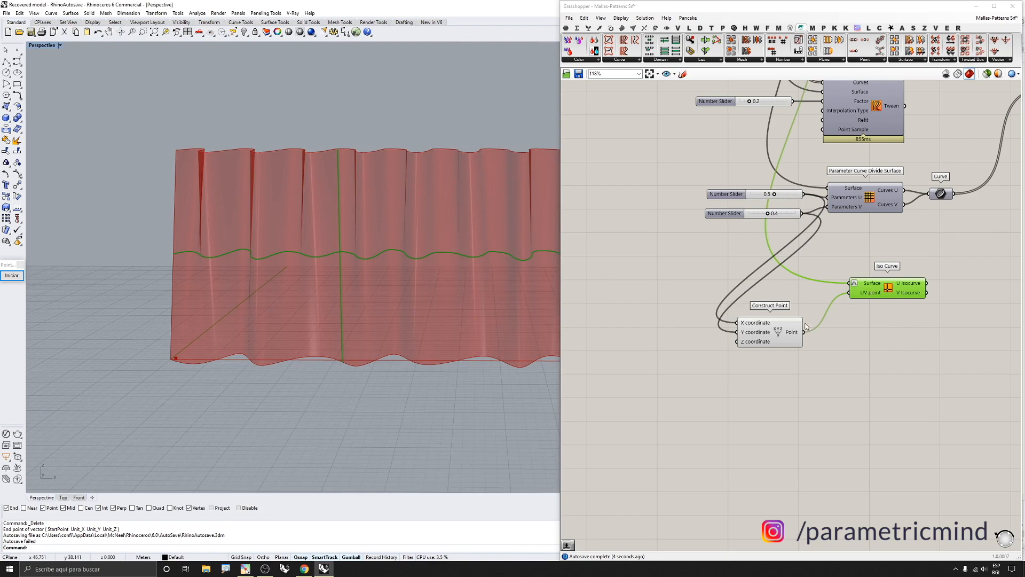
drag(781, 328, 799, 306)
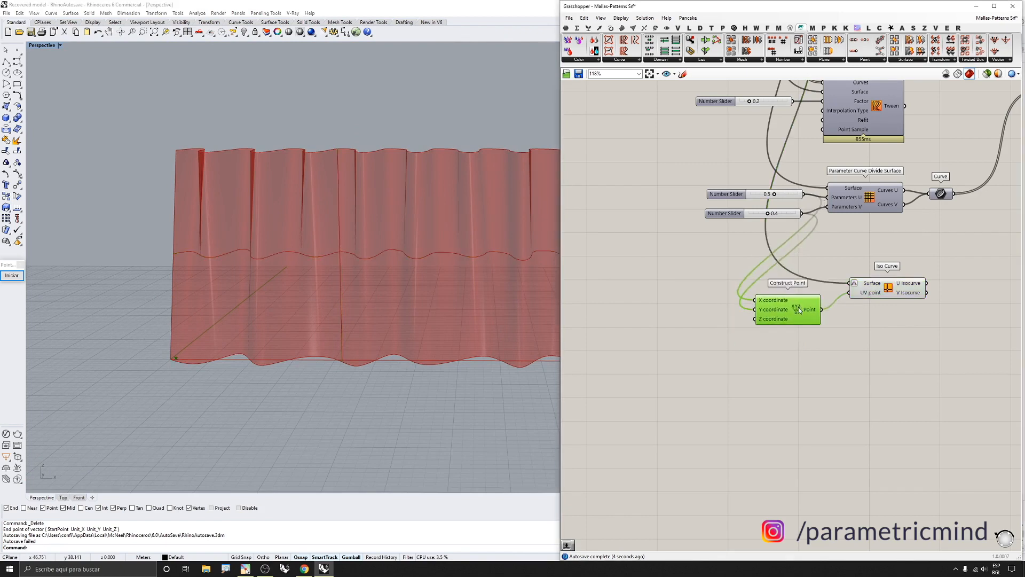
click(894, 287)
scroll(412, 217, down, 3)
scroll(293, 222, up, 1)
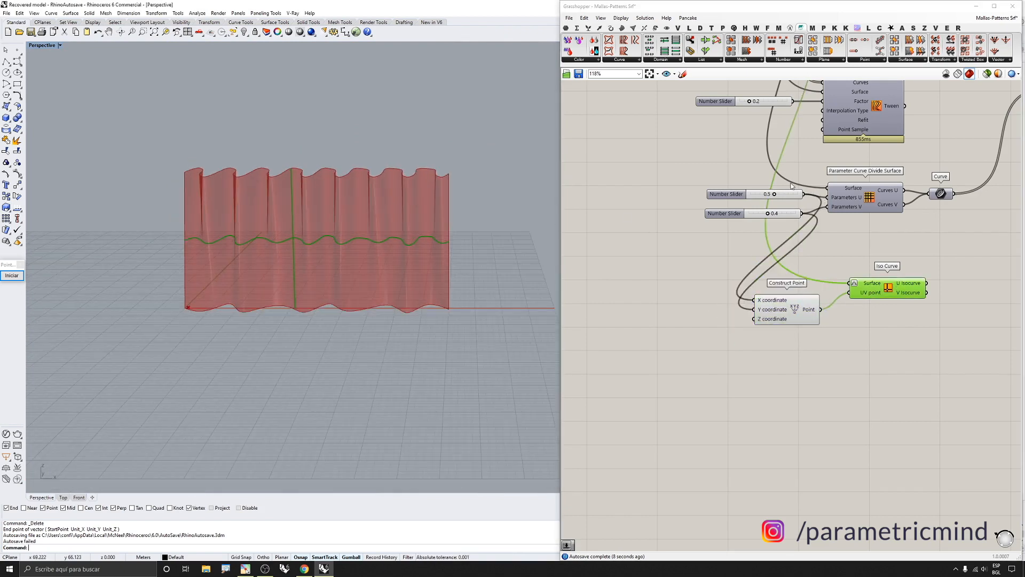
scroll(763, 205, down, 3)
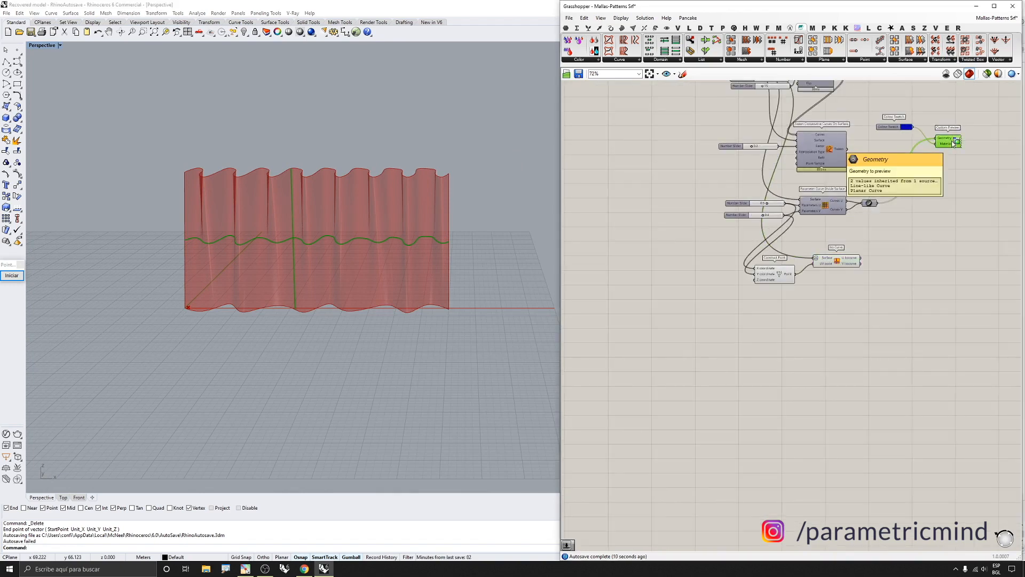
click(895, 254)
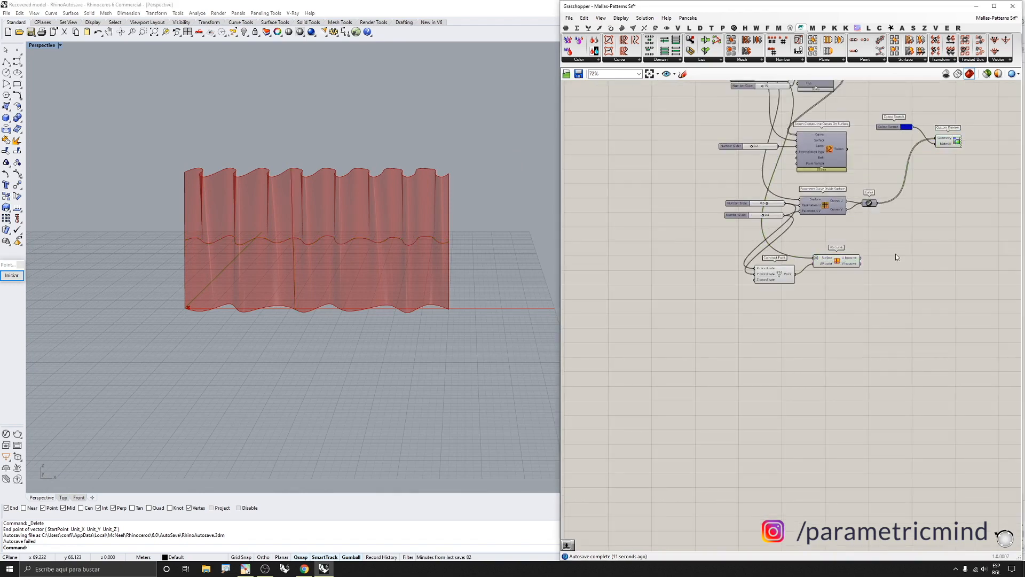
click(943, 142)
Select the Iso Curve component to highlight its isocurve on the surface in the viewport
scroll(320, 264, up, 6)
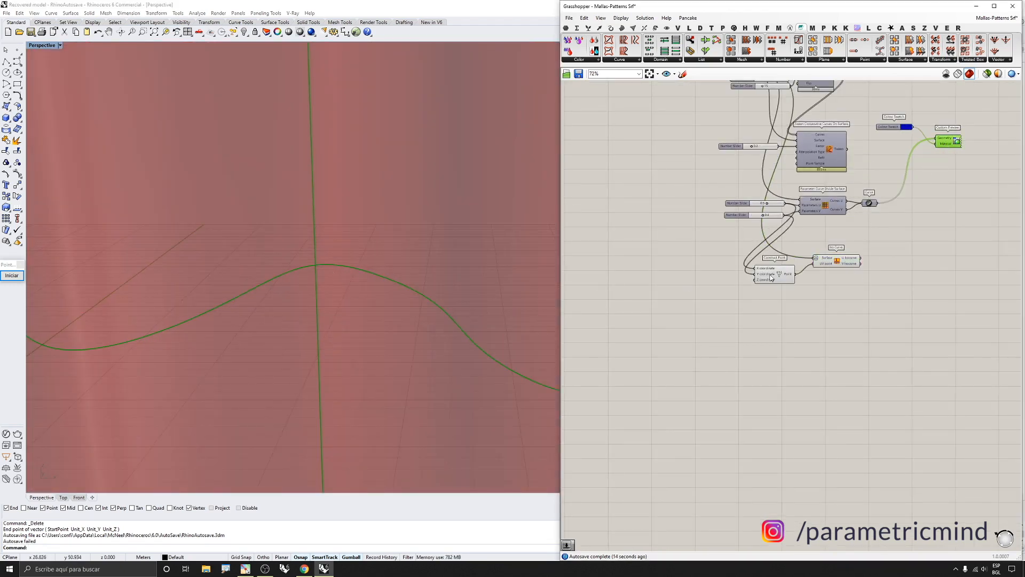
click(834, 264)
click(837, 363)
click(844, 264)
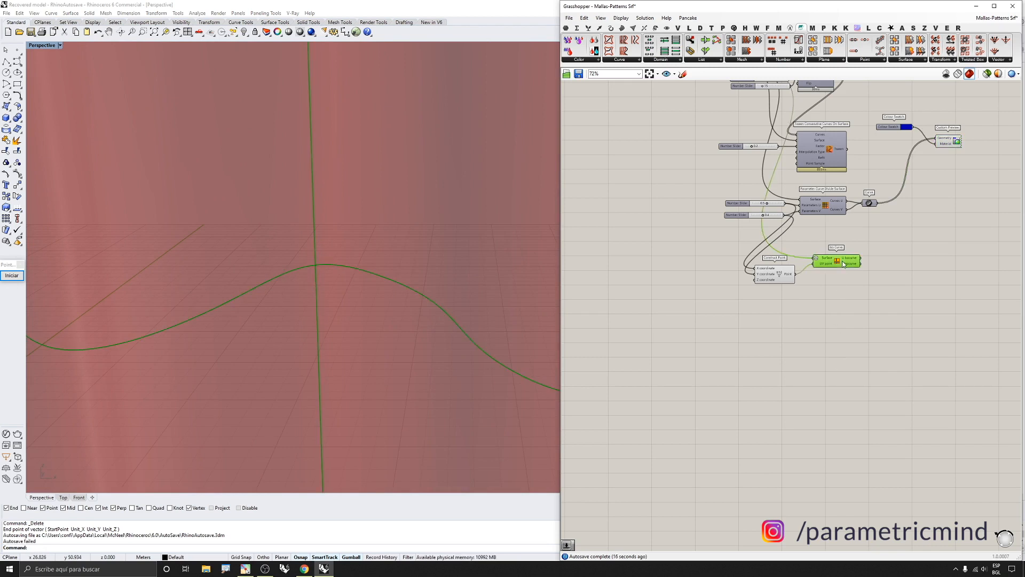
click(912, 164)
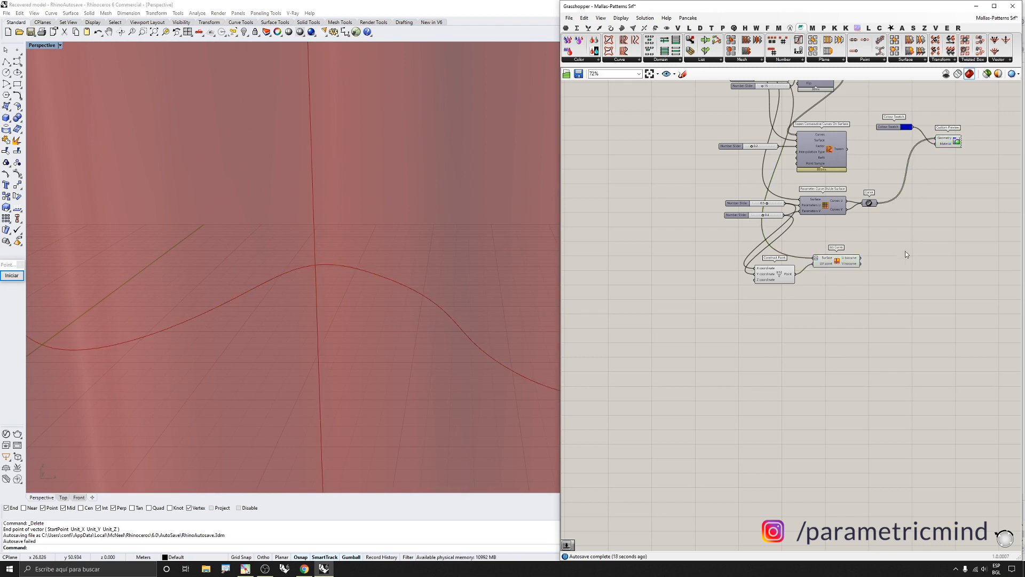
right_drag(374, 303, 488, 281)
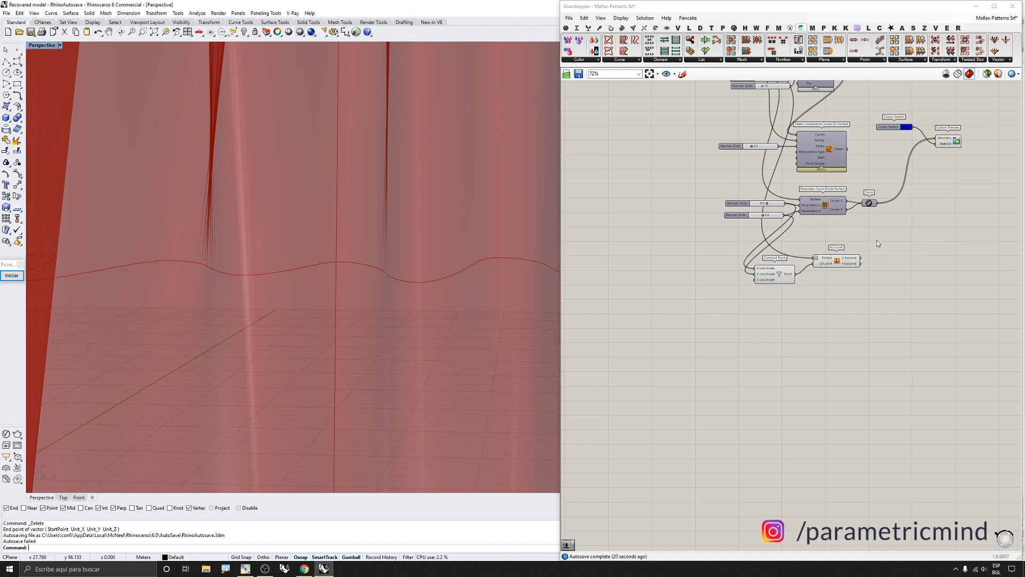
Delete the Construct Point and Iso Curve components
scroll(876, 243, up, 2)
drag(878, 238, 725, 309)
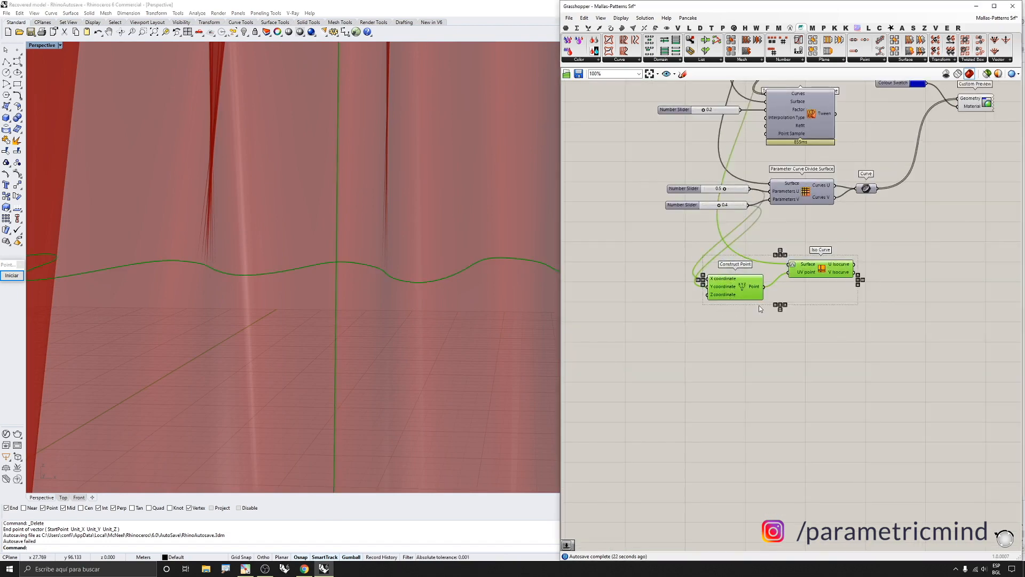
key(Delete)
Browse the canvas to locate the 5) PARAKET + PUFFERFISH group
scroll(390, 260, down, 8)
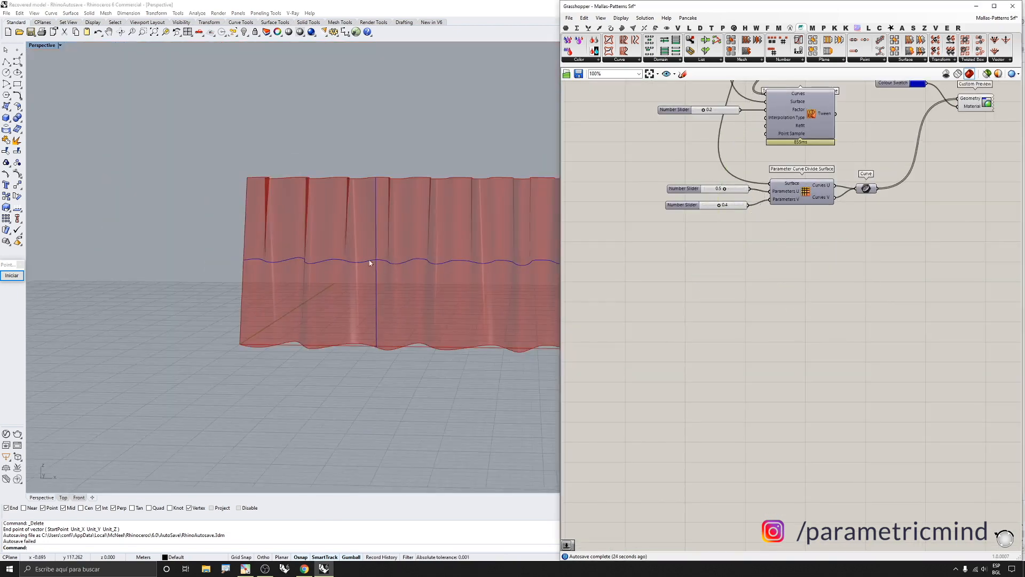
scroll(709, 290, down, 8)
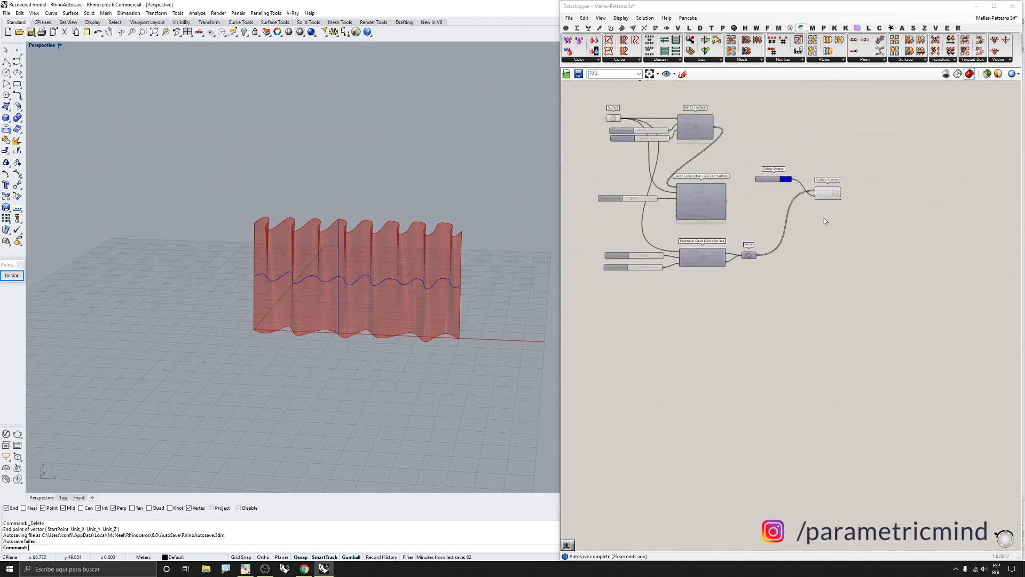
scroll(614, 269, up, 6)
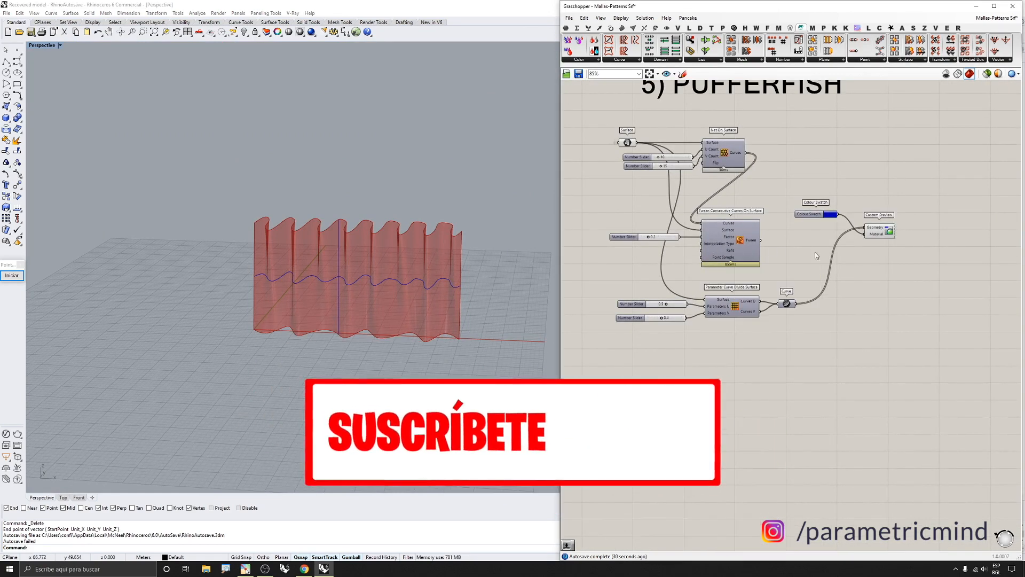
scroll(862, 271, down, 3)
right_drag(863, 271, 670, 261)
scroll(830, 261, down, 3)
right_drag(831, 261, 655, 270)
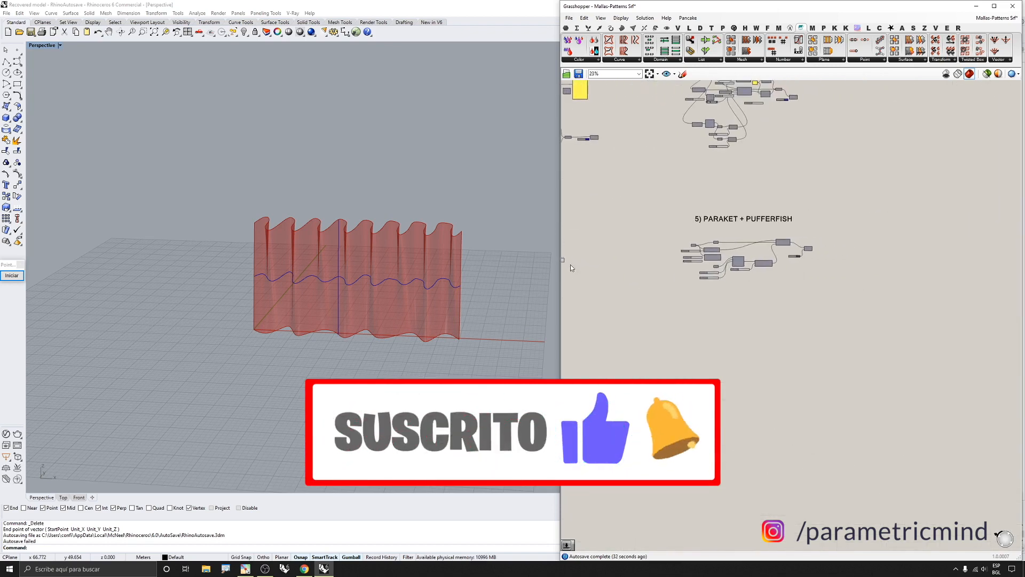
scroll(730, 260, up, 3)
right_drag(731, 261, 732, 276)
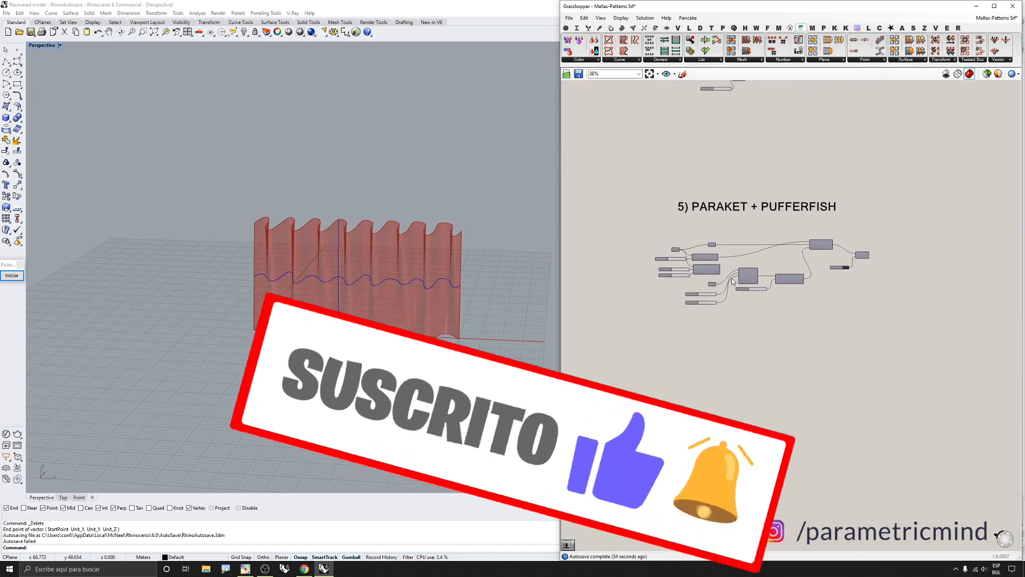
scroll(763, 277, down, 4)
right_drag(755, 238, 815, 235)
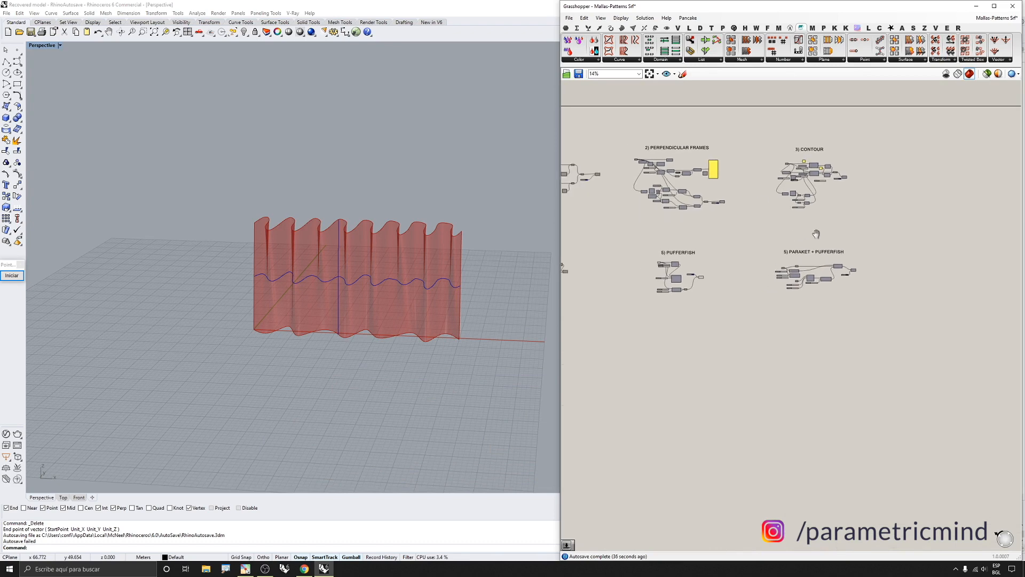
scroll(801, 258, up, 3)
scroll(792, 251, up, 3)
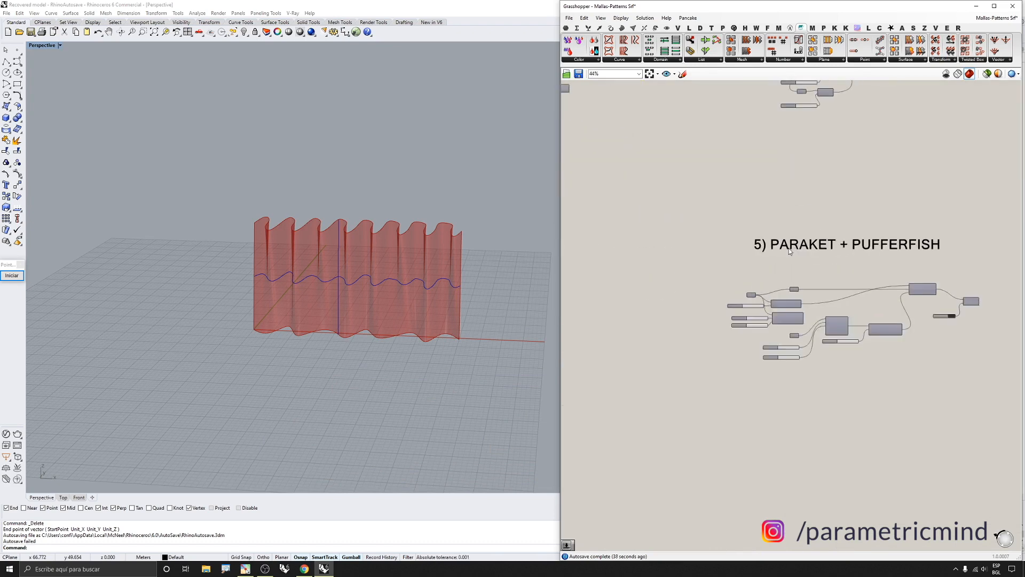
Renumber the group title to read "6) PARAKET + PUFFERFISH"
double_click(754, 250)
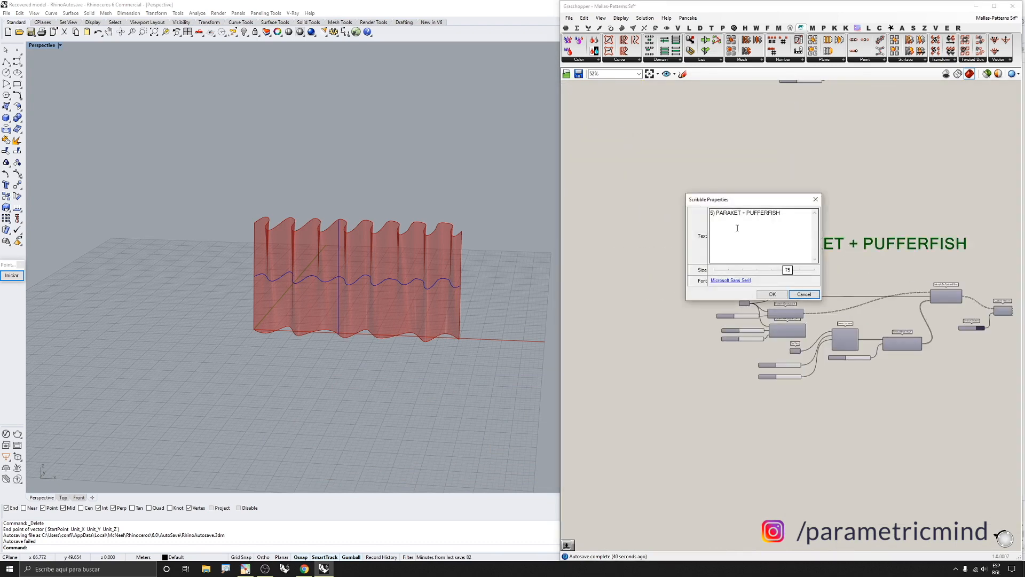
click(711, 213)
key(Delete)
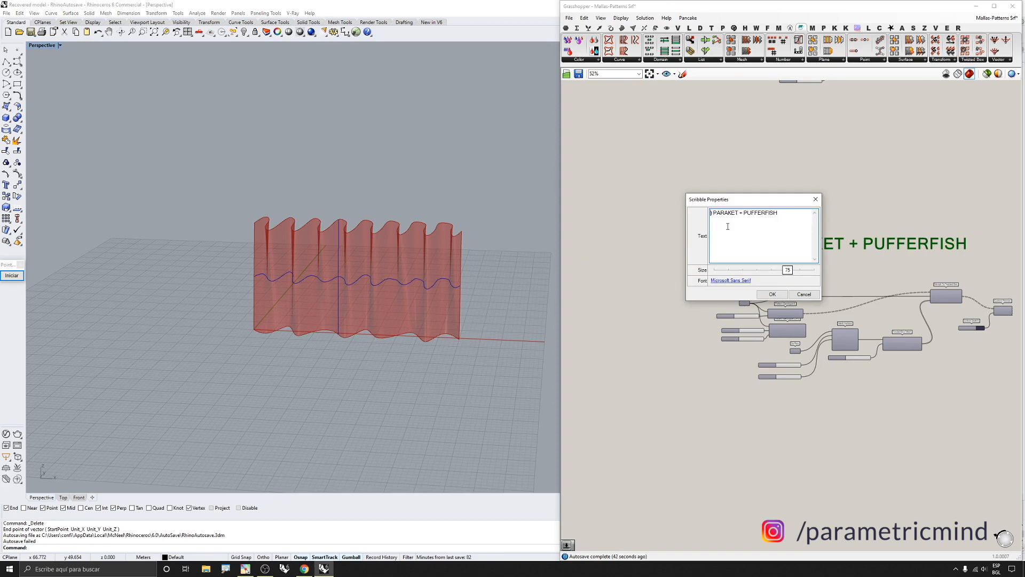
text(6)
click(769, 295)
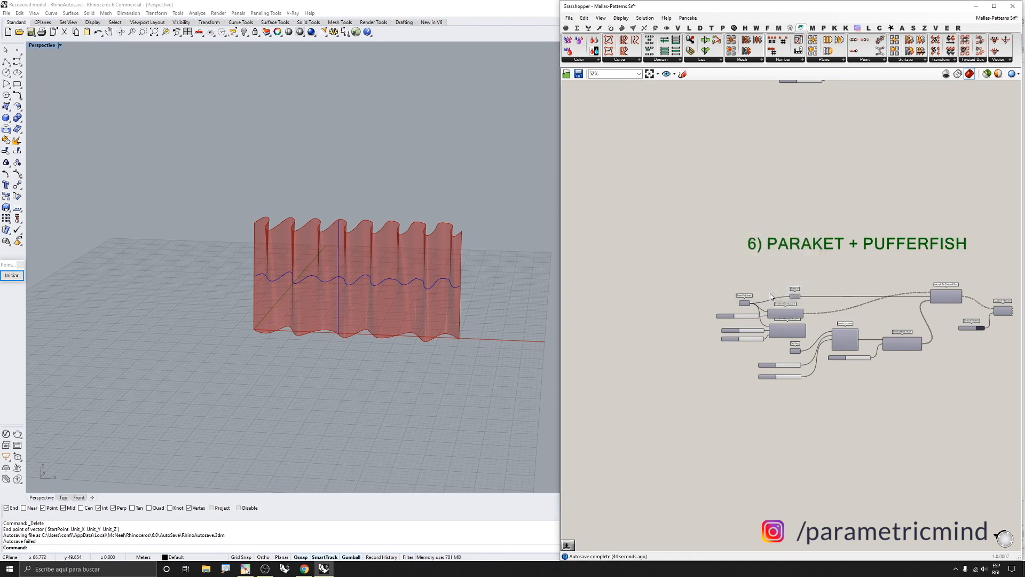
Turn on the preview of the lower Surface parameter in the PARAKET + PUFFERFISH group
scroll(675, 255, down, 1)
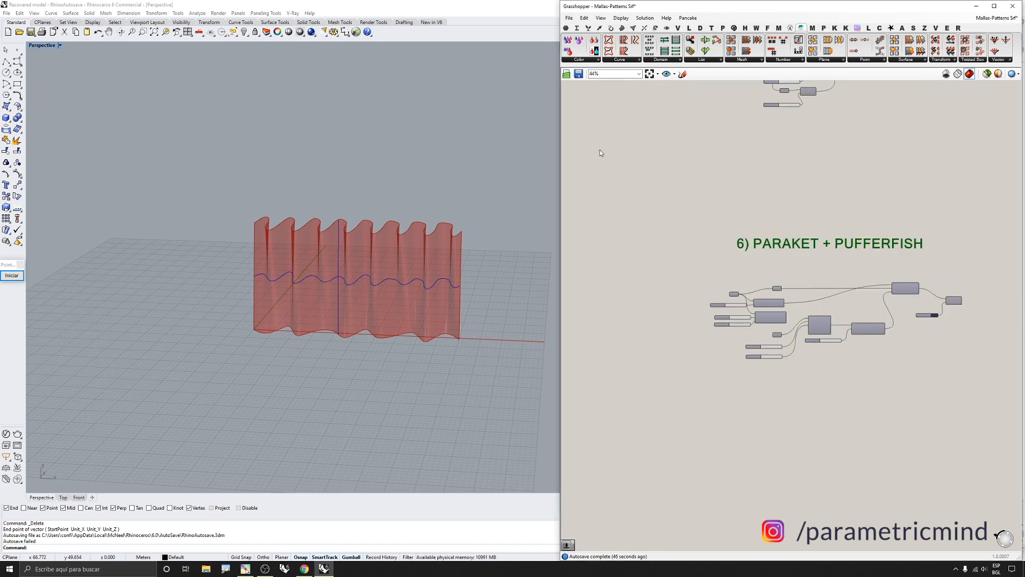
scroll(696, 289, down, 10)
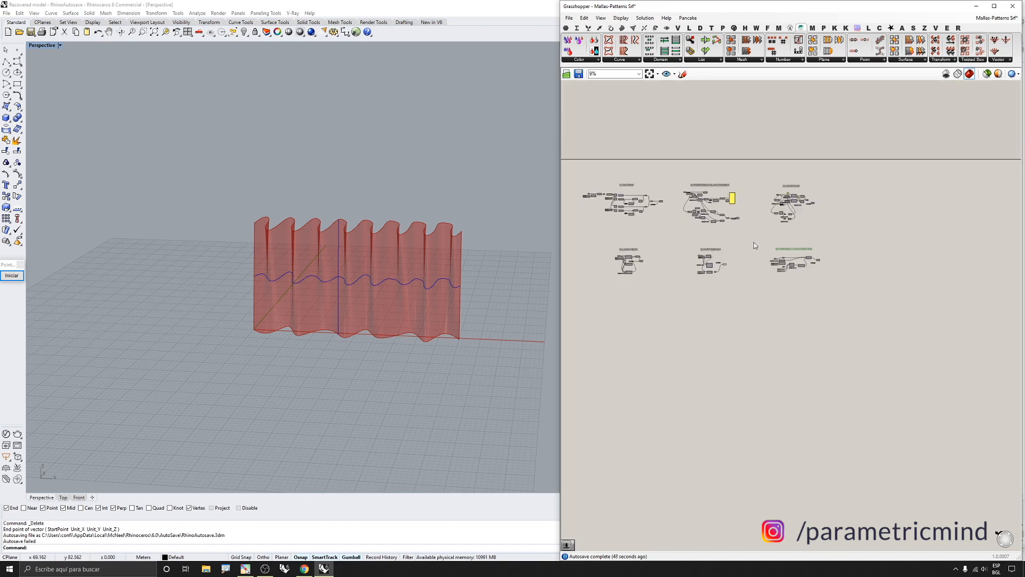
middle_click(697, 289)
click(723, 263)
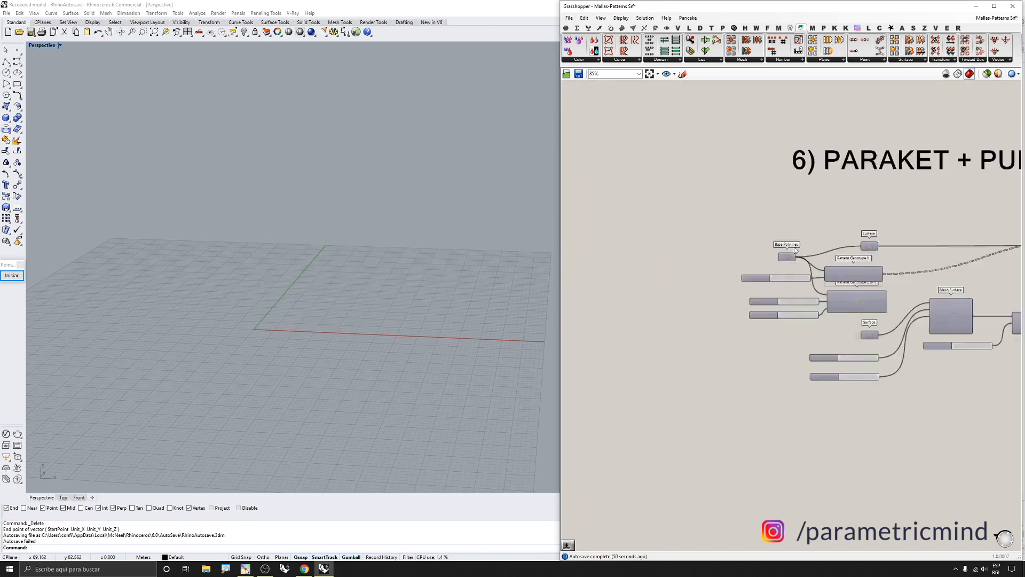
click(728, 213)
scroll(728, 213, down, 3)
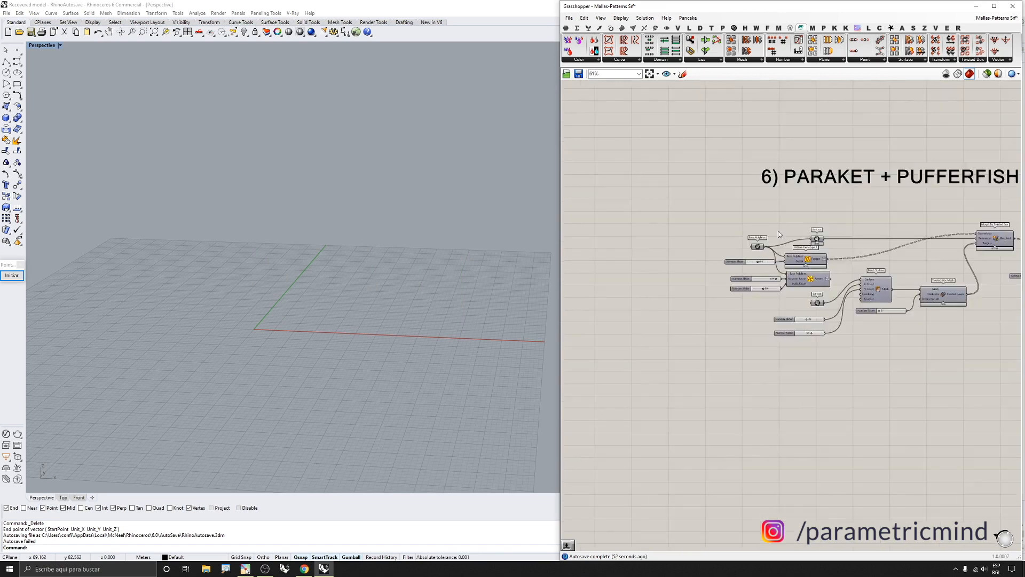
scroll(781, 233, up, 2)
right_drag(771, 230, 715, 228)
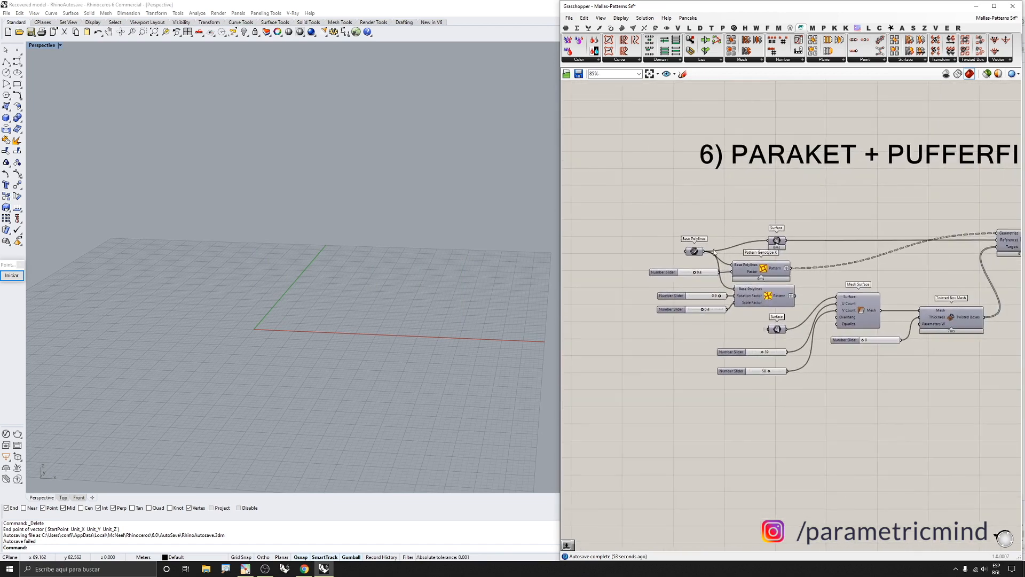
click(777, 329)
middle_click(777, 329)
click(792, 317)
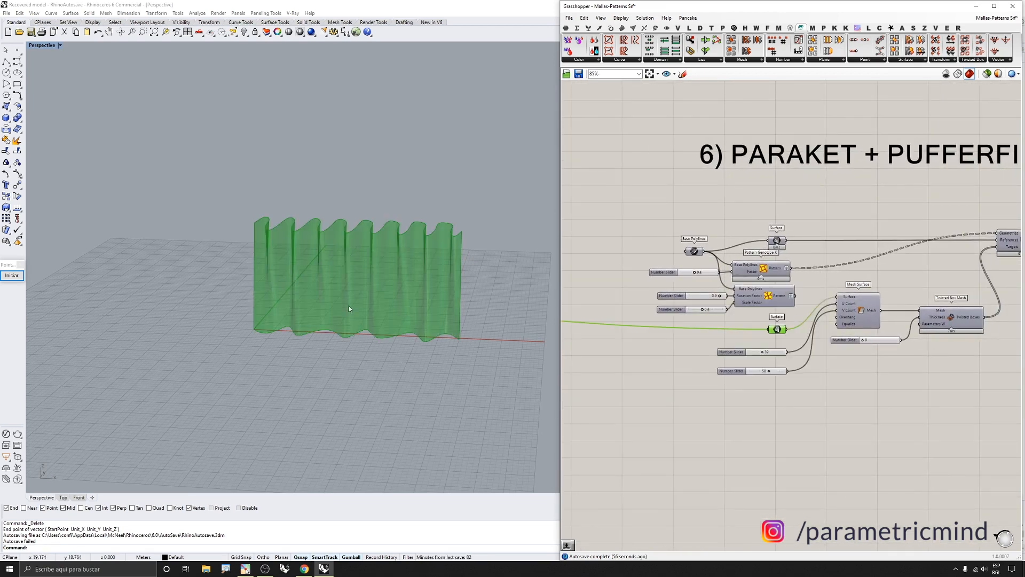
click(790, 249)
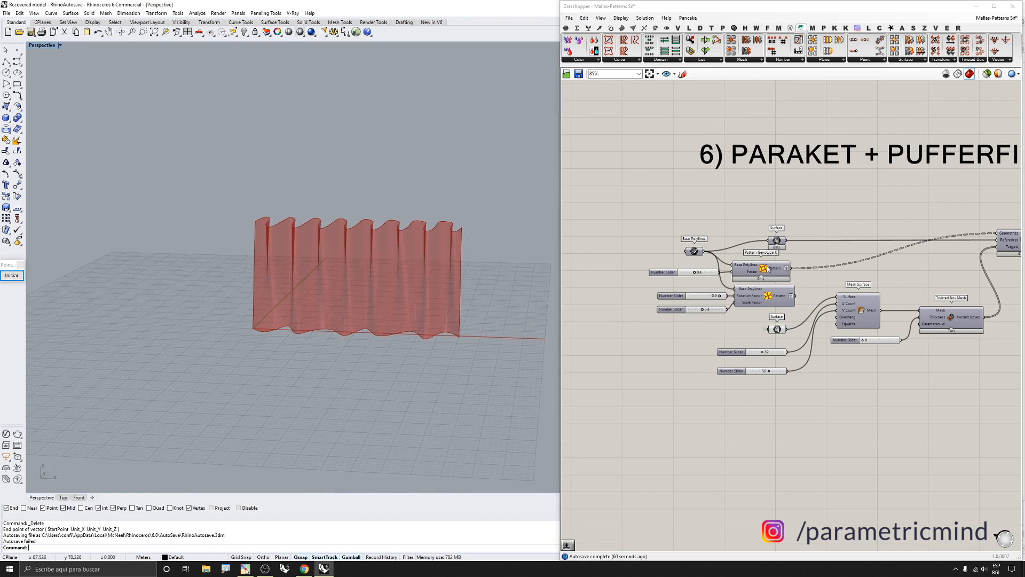
Browse the Paraket Pattern Generation components and temporarily preview the Pattern Genotype L (PT) pattern
click(733, 30)
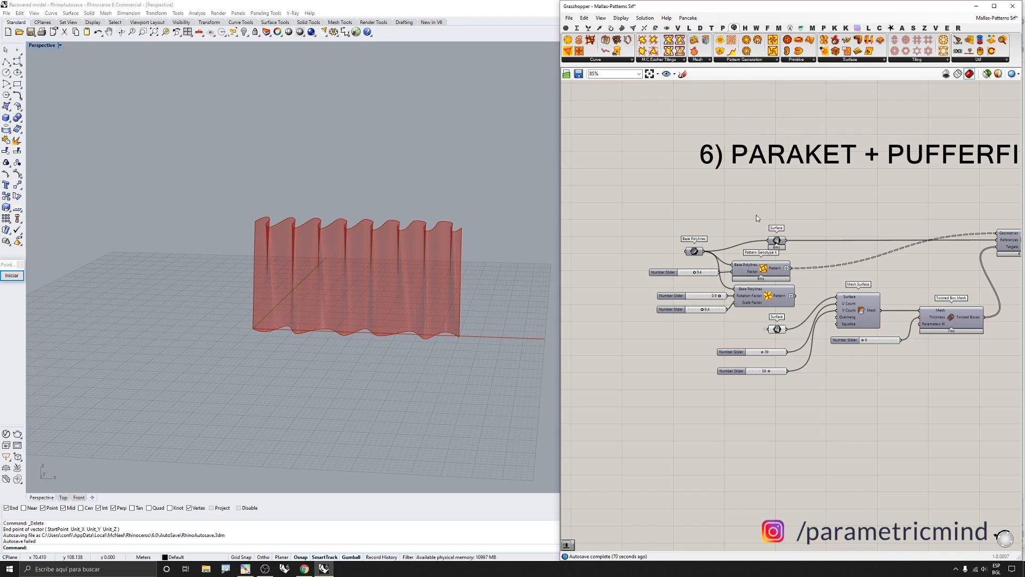
scroll(767, 269, up, 4)
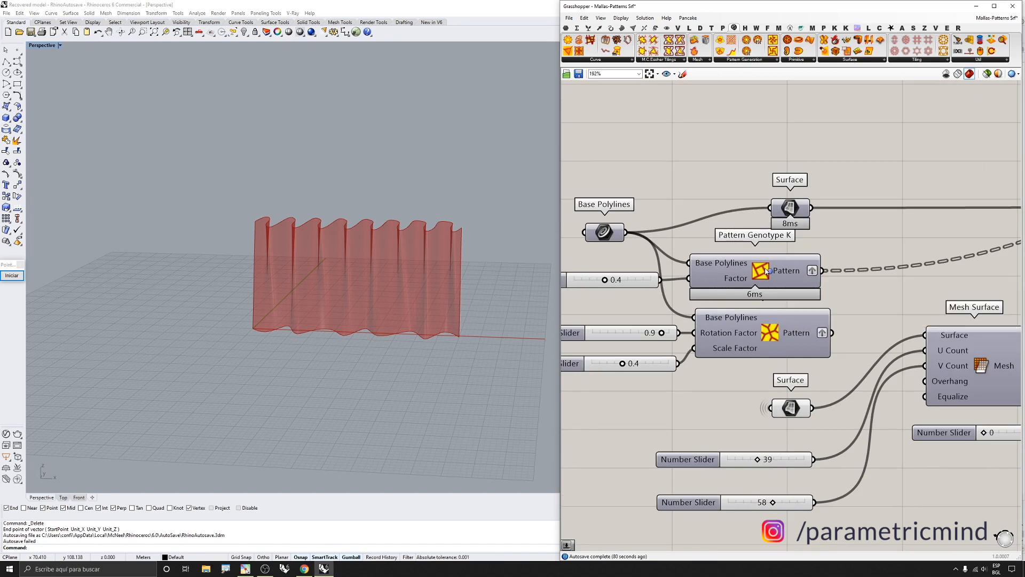
click(751, 59)
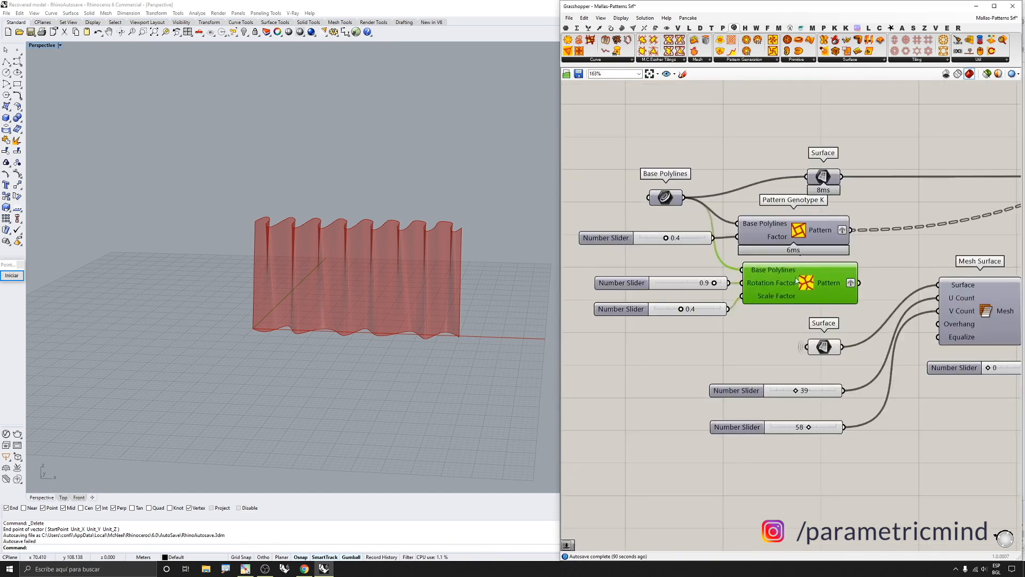
middle_click(796, 279)
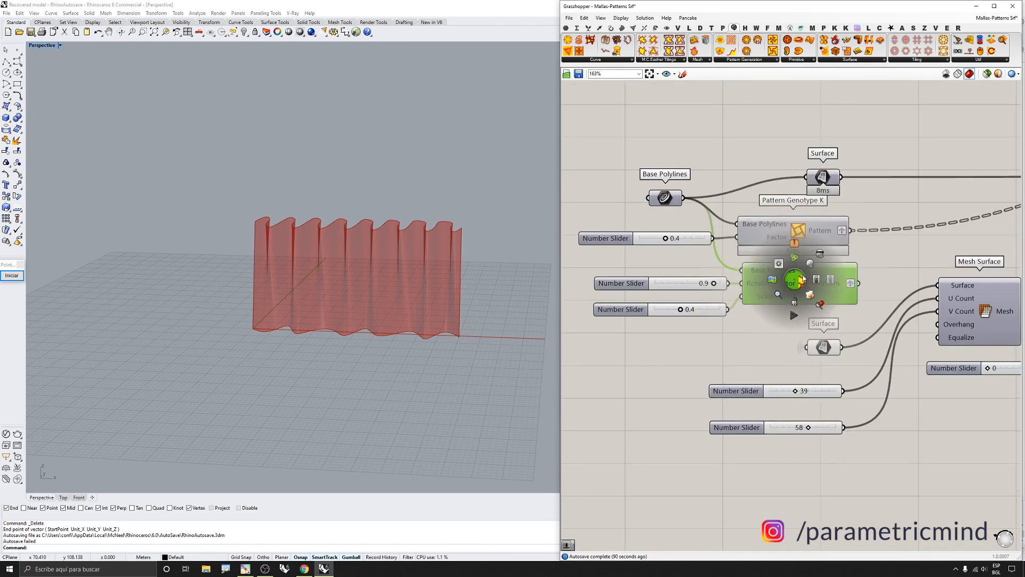
click(807, 264)
scroll(378, 134, down, 4)
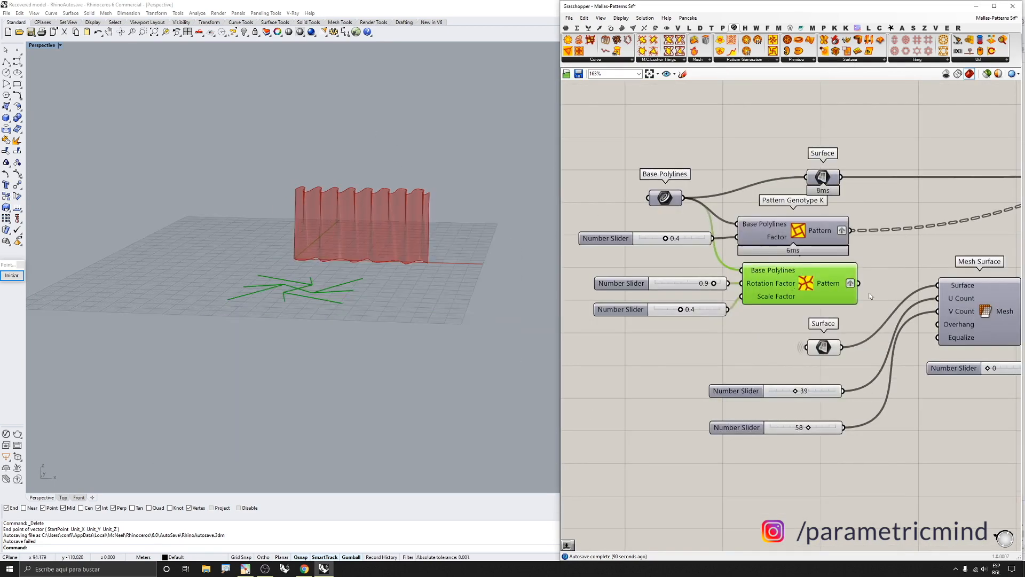
middle_click(854, 293)
click(865, 279)
Turn on the preview of the Pattern Genotype K component to see its pattern in the viewport
click(804, 233)
middle_click(804, 233)
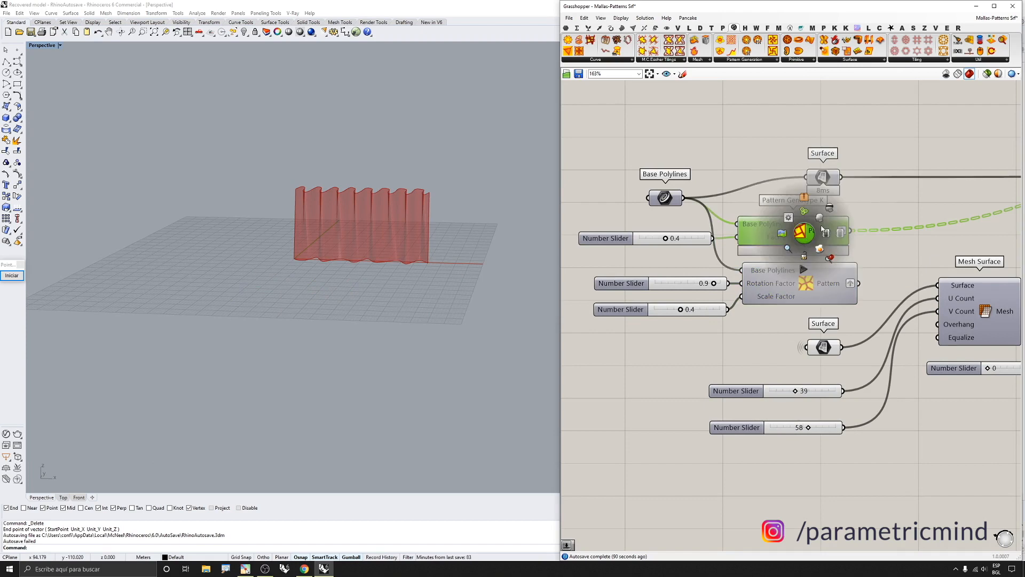
click(819, 218)
right_drag(369, 330, 344, 403)
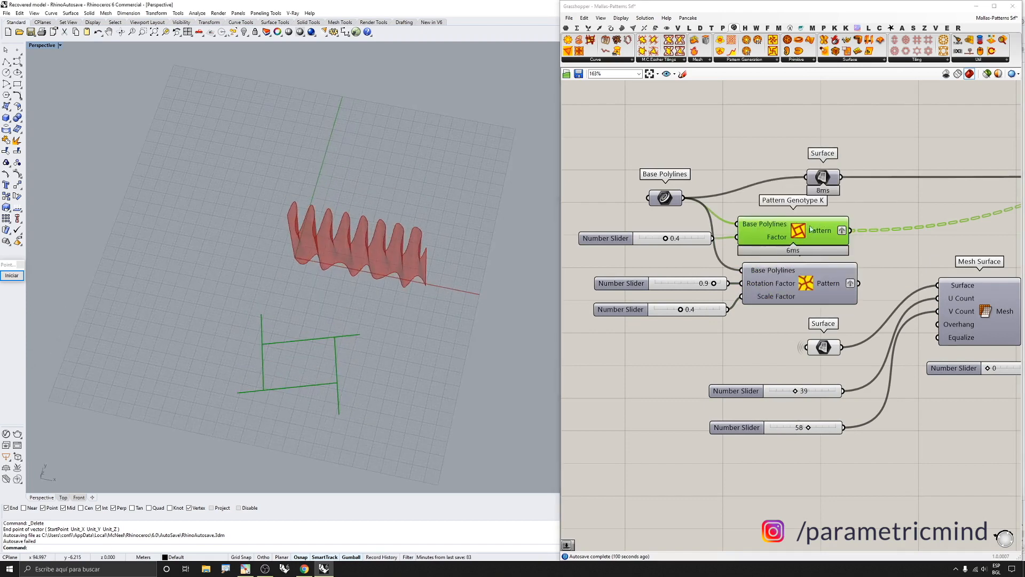
scroll(768, 229, up, 2)
scroll(760, 228, down, 2)
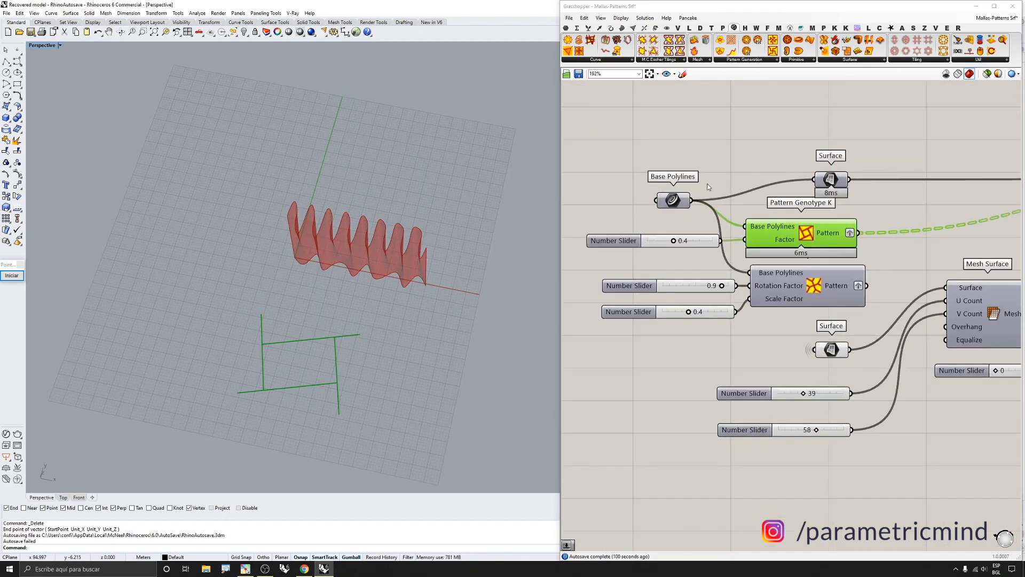
Turn on the preview of the Base Polylines parameter
scroll(708, 182, up, 2)
drag(700, 159, 646, 217)
middle_click(646, 218)
click(663, 203)
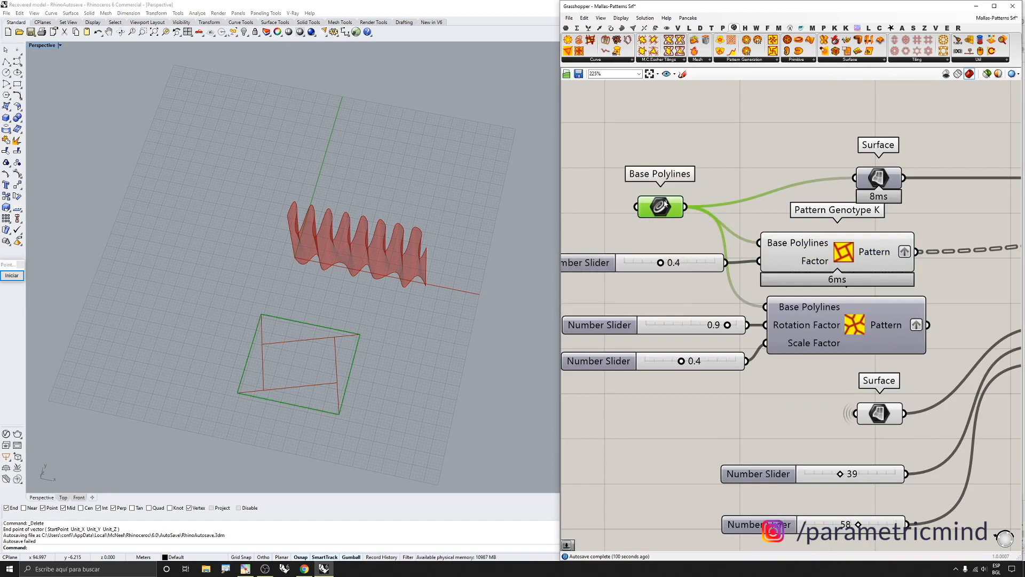
Set the Pattern Genotype K Factor slider to 0.5
scroll(273, 371, up, 3)
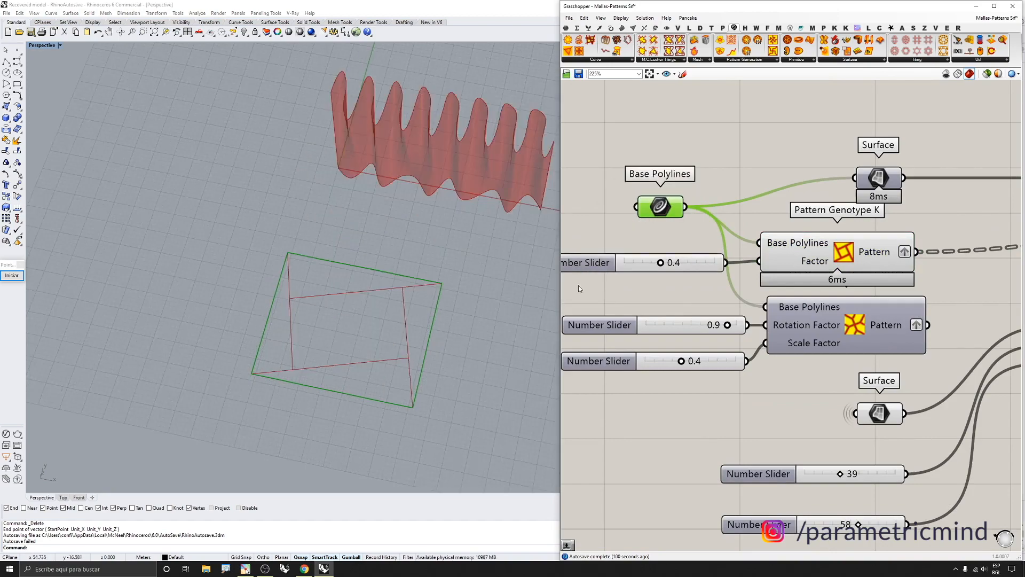
scroll(710, 295, down, 1)
scroll(674, 270, up, 1)
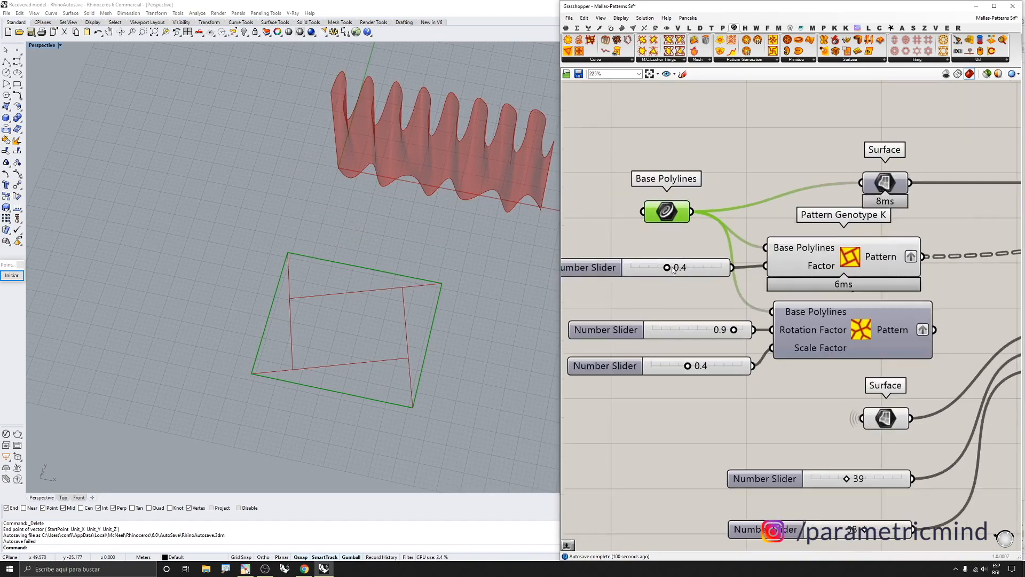
mouse_move(662, 268)
mouse_down()
mouse_move(705, 271)
mouse_move(677, 268)
mouse_up()
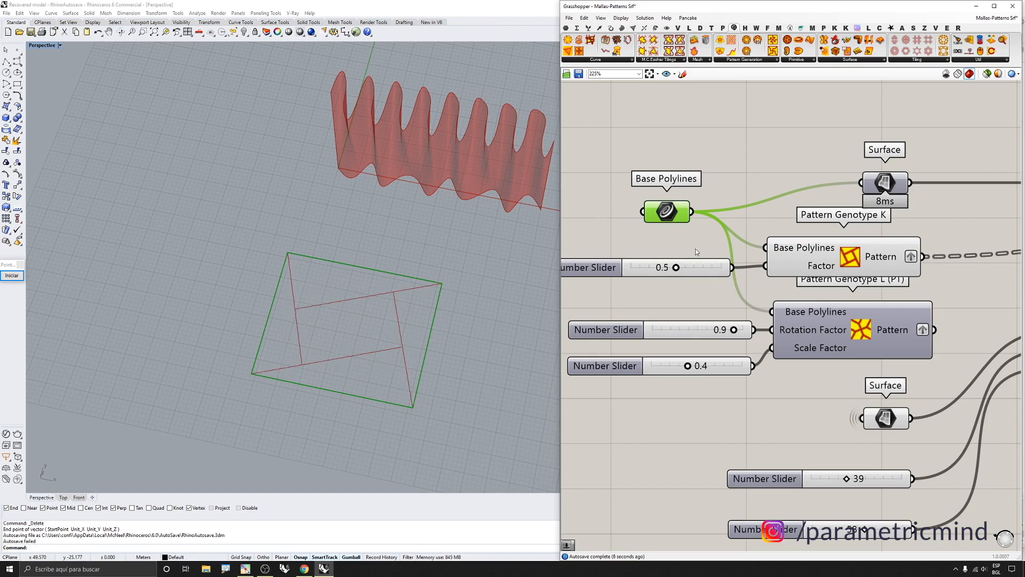
scroll(690, 247, down, 2)
scroll(731, 250, up, 3)
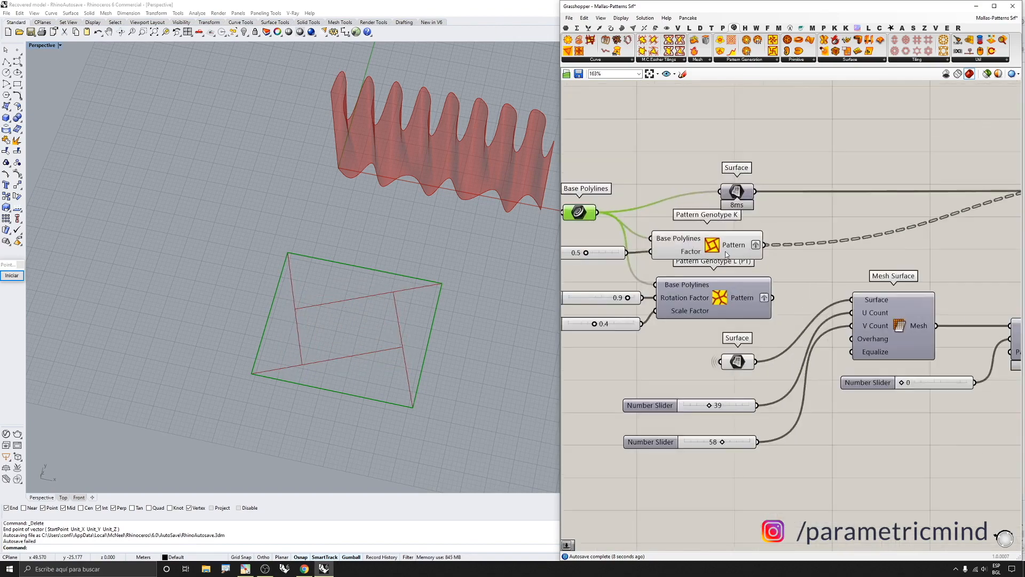
Turn off the previews of the Pattern Genotype K component and the Base Polylines parameter
click(725, 251)
middle_click(725, 251)
click(750, 226)
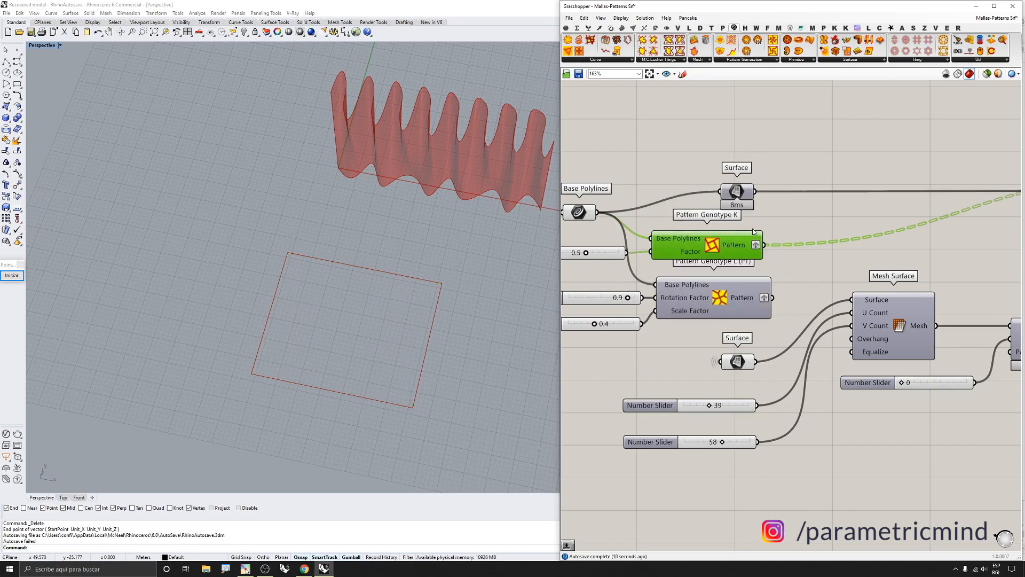
click(578, 212)
middle_click(590, 218)
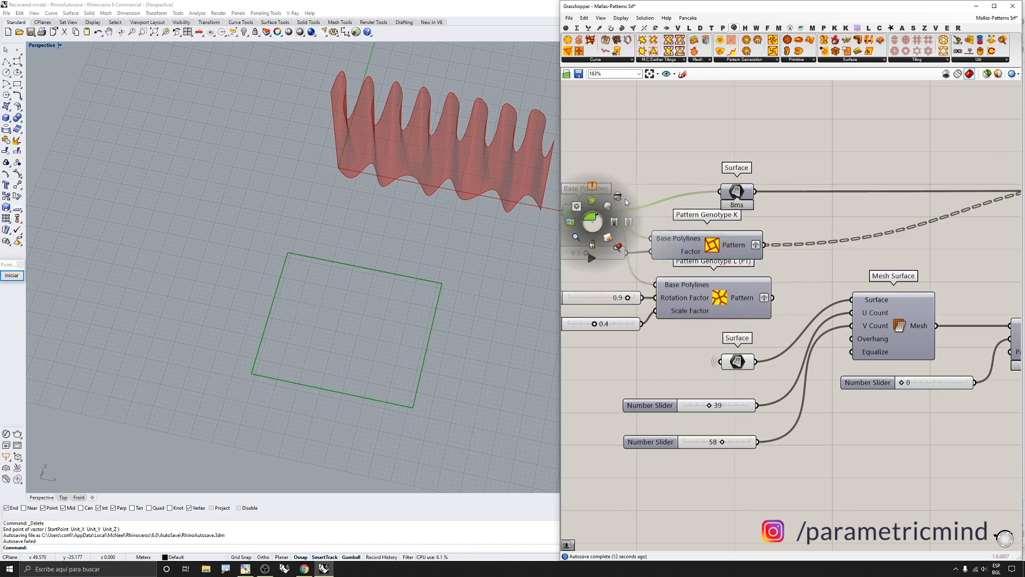
click(619, 194)
Turn on the preview of the Custom Preview component at the end of the group
scroll(750, 238, down, 3)
scroll(750, 237, down, 1)
scroll(934, 209, up, 3)
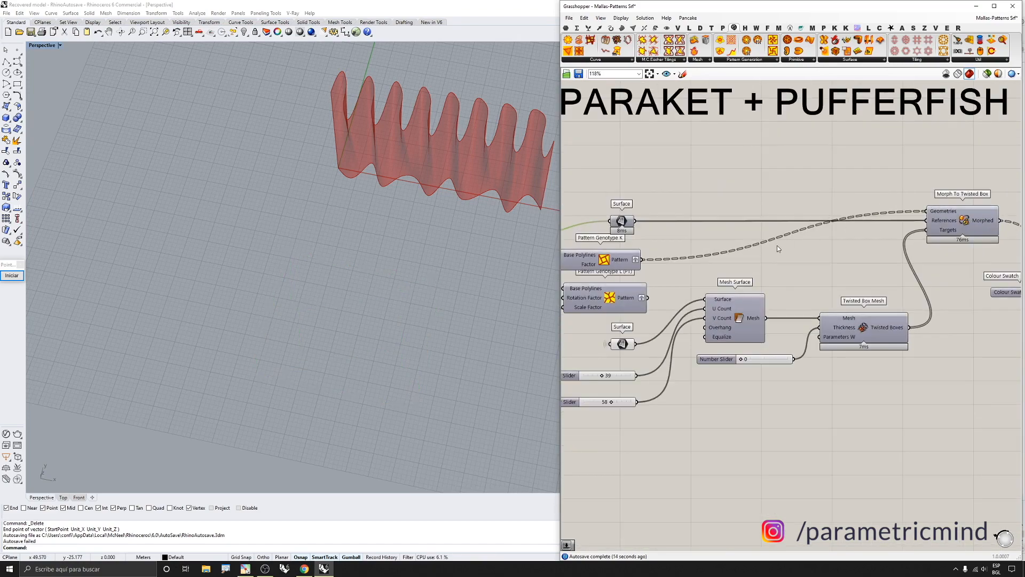
scroll(766, 218, down, 1)
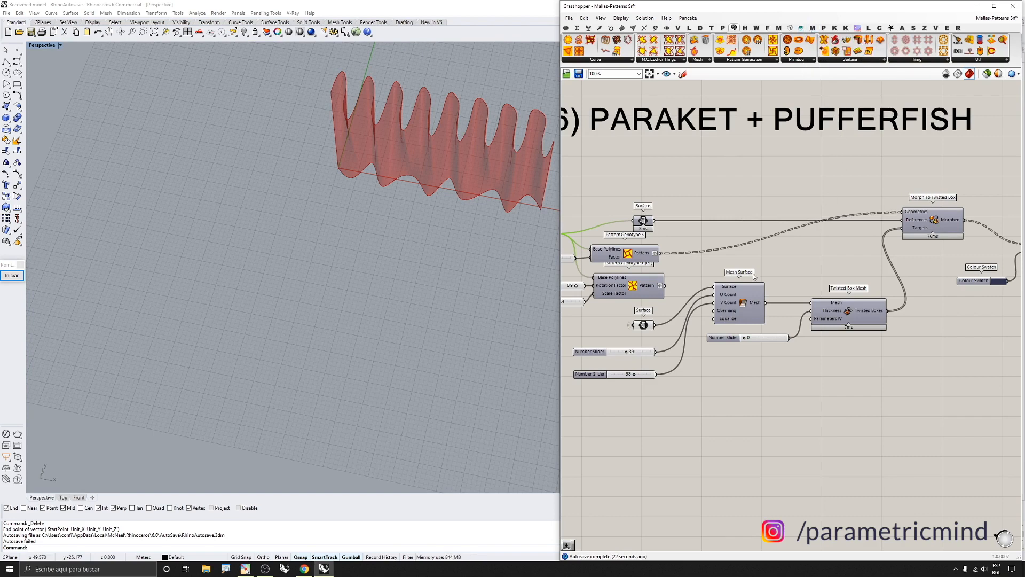
right_drag(714, 268, 625, 267)
scroll(625, 268, down, 1)
click(902, 254)
middle_click(897, 276)
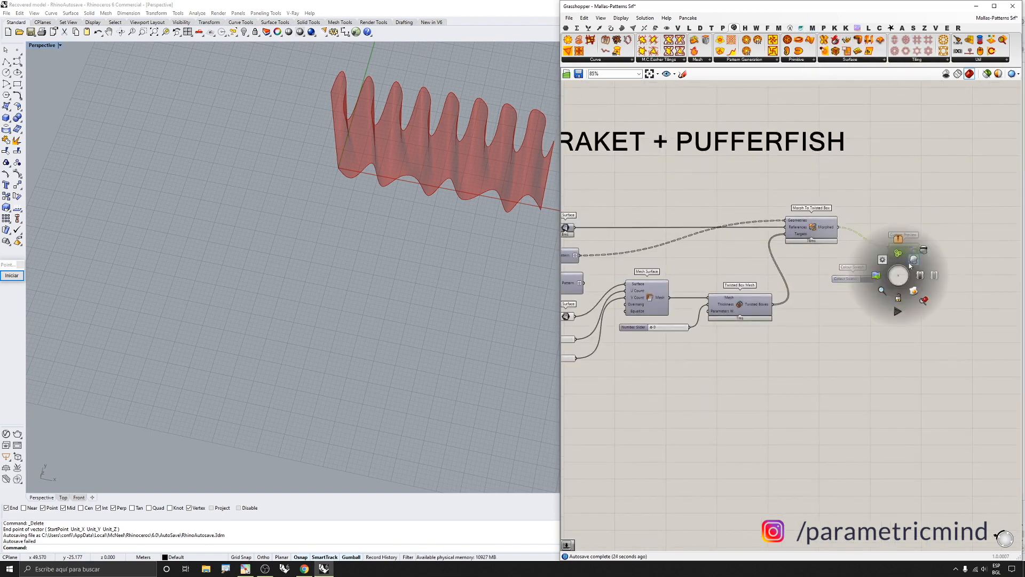
click(910, 261)
Select the group's components and turn off their preview so only the Custom Preview displays
scroll(360, 228, down, 5)
right_drag(380, 224, 458, 193)
click(600, 184)
scroll(444, 175, up, 9)
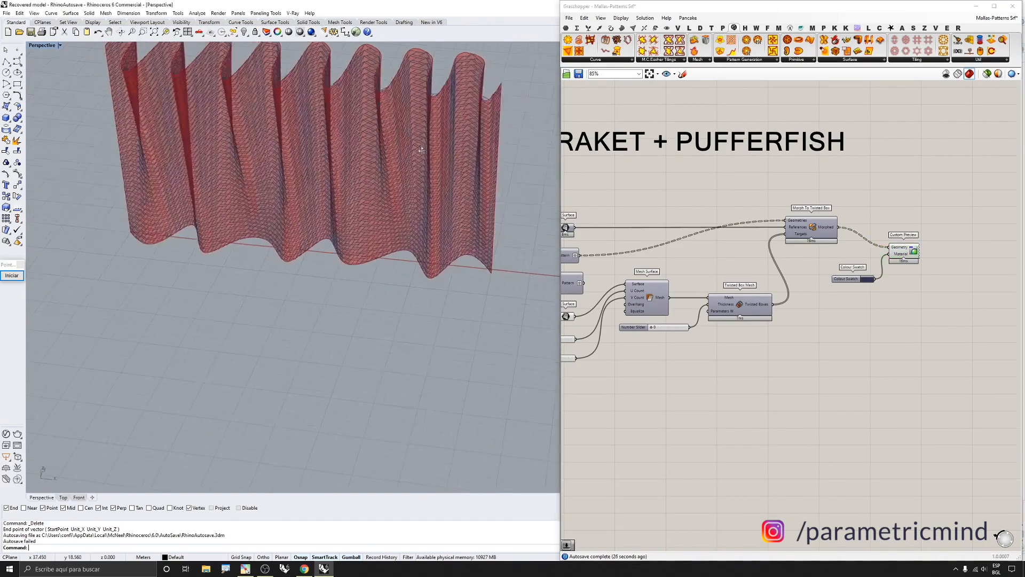
scroll(747, 247, down, 5)
drag(734, 322, 629, 219)
middle_click(647, 256)
click(671, 233)
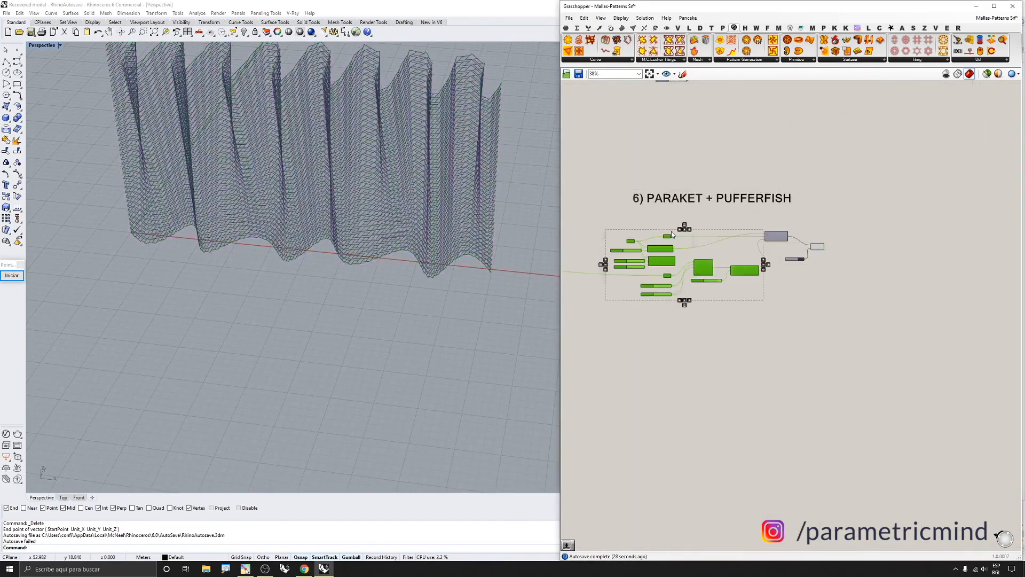
Zoom into the viewport to examine the morphed pattern on the wavy surface
scroll(448, 206, up, 10)
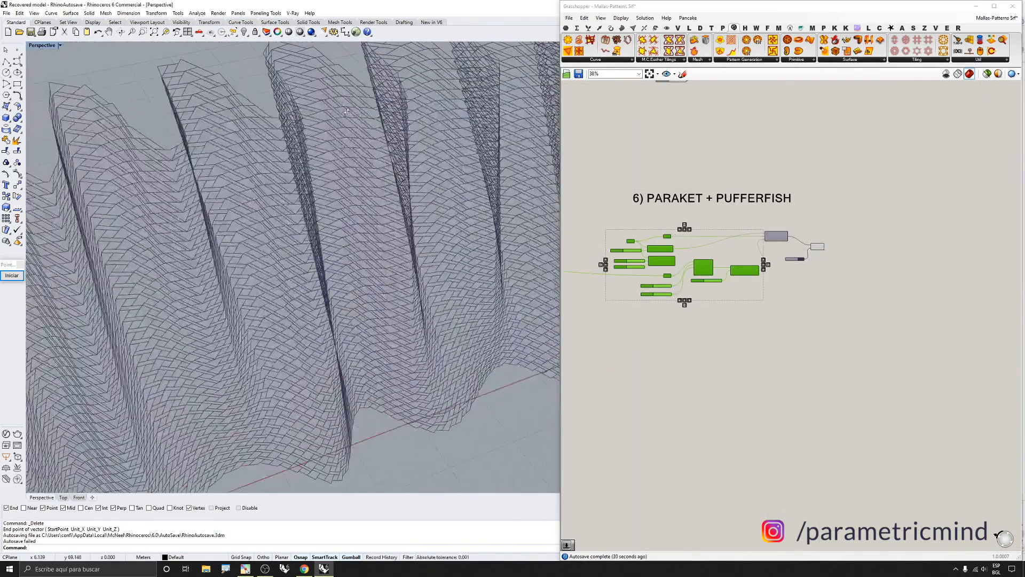
scroll(309, 111, up, 6)
scroll(350, 118, down, 8)
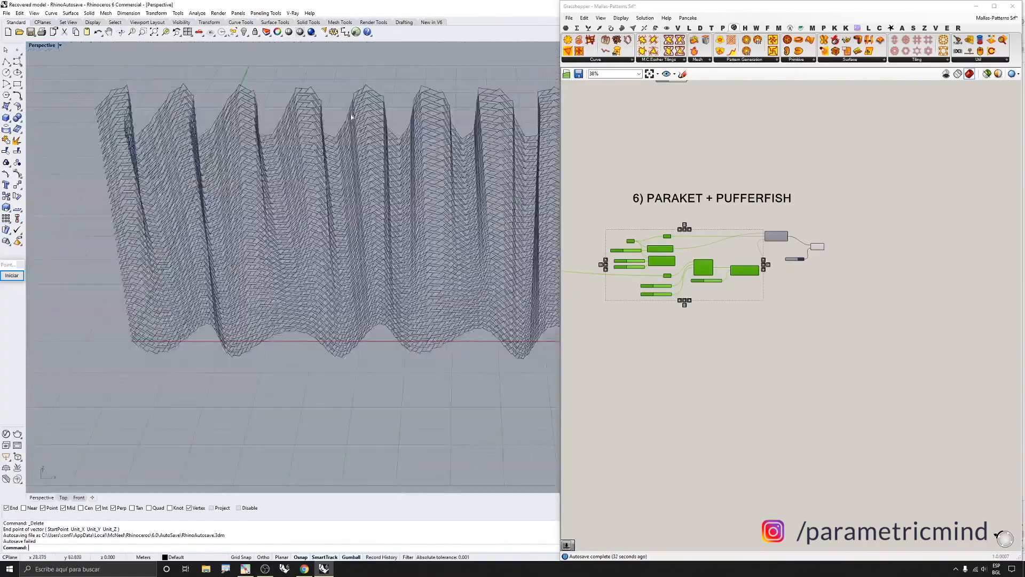
scroll(351, 118, up, 4)
right_drag(351, 118, 304, 92)
scroll(305, 93, up, 8)
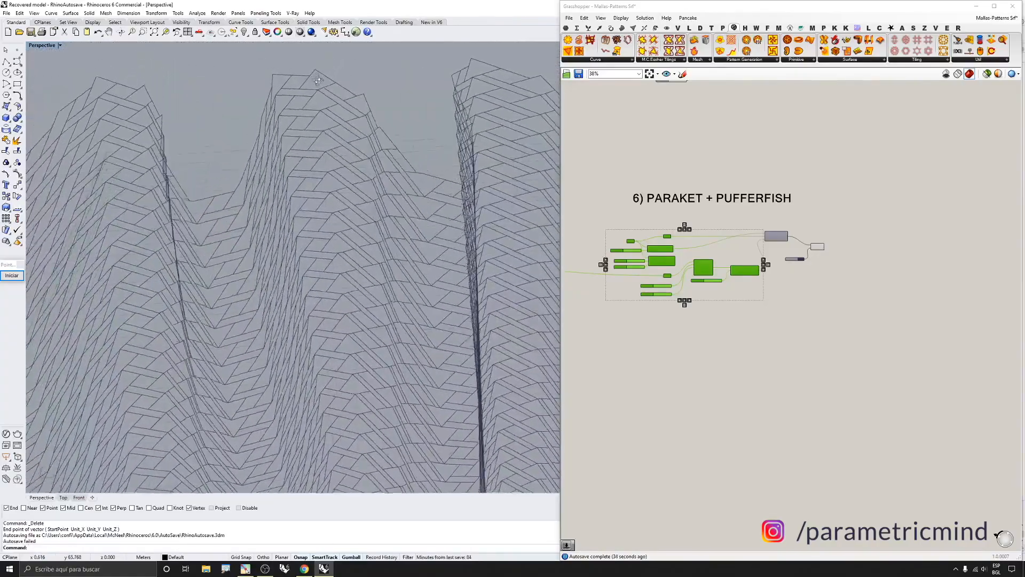
click(783, 275)
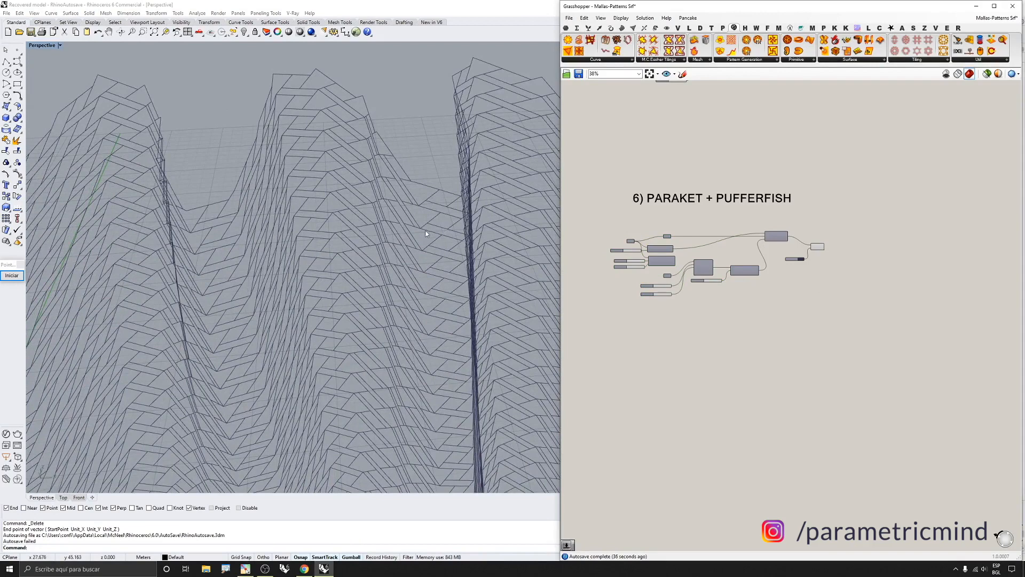
right_drag(425, 231, 470, 224)
scroll(689, 273, up, 4)
scroll(718, 249, up, 2)
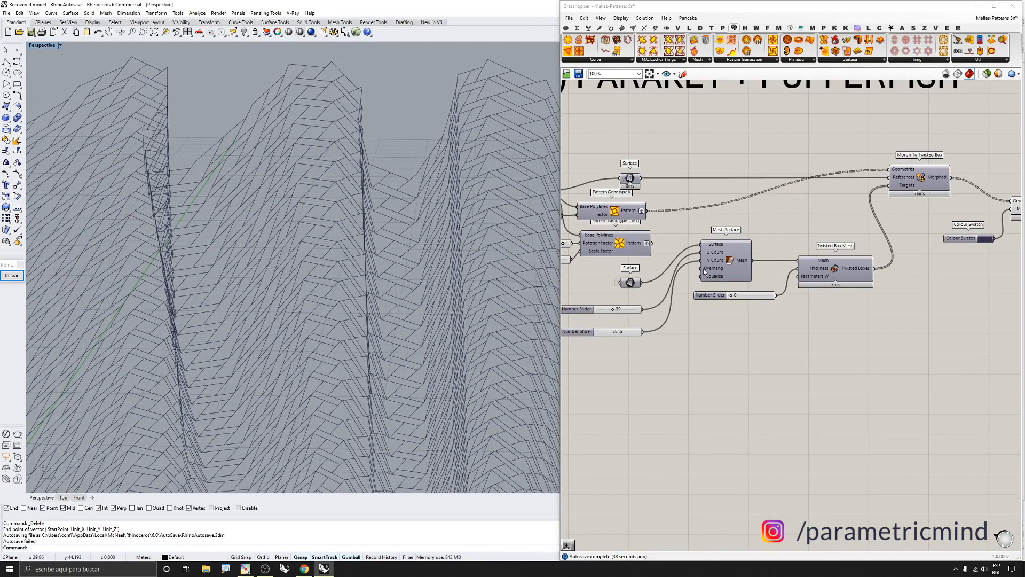
Turn off the preview of the Custom Preview component at the end of the group
scroll(673, 256, down, 2)
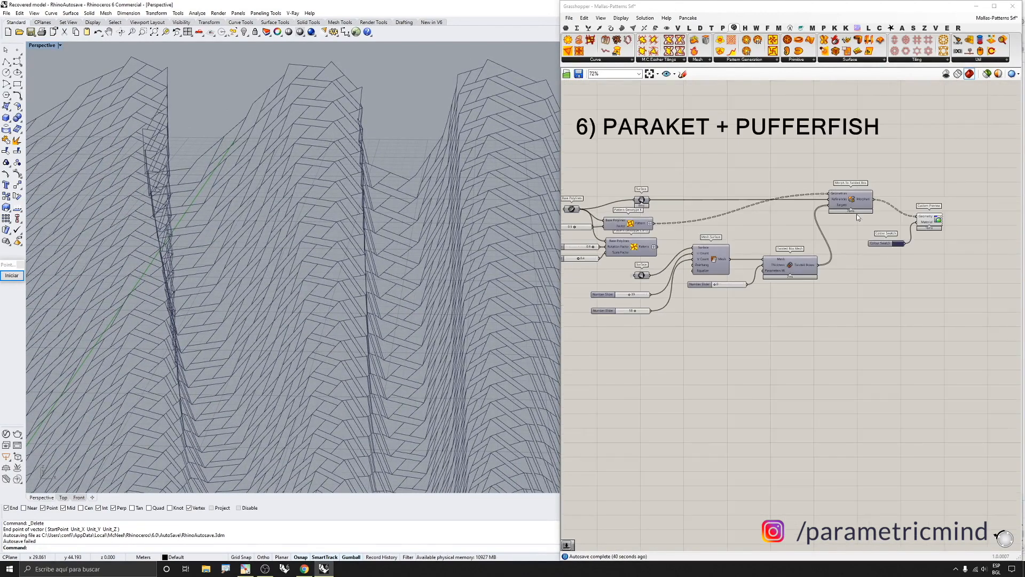
click(928, 220)
middle_click(908, 238)
click(935, 213)
scroll(711, 268, up, 3)
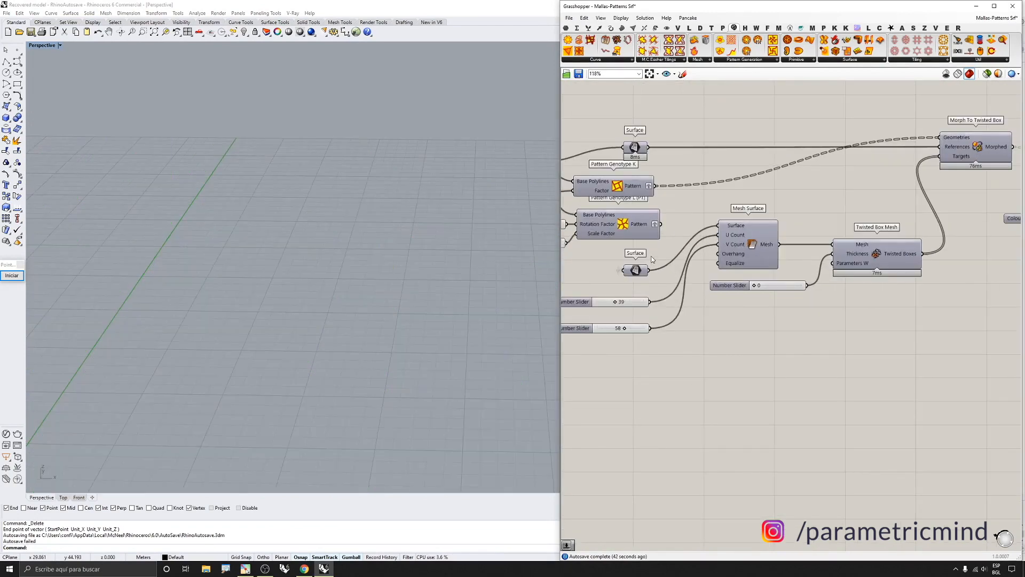
Turn on the previews of the Surface parameter and the Mesh Surface component
middle_click(619, 271)
click(646, 246)
scroll(433, 230, down, 6)
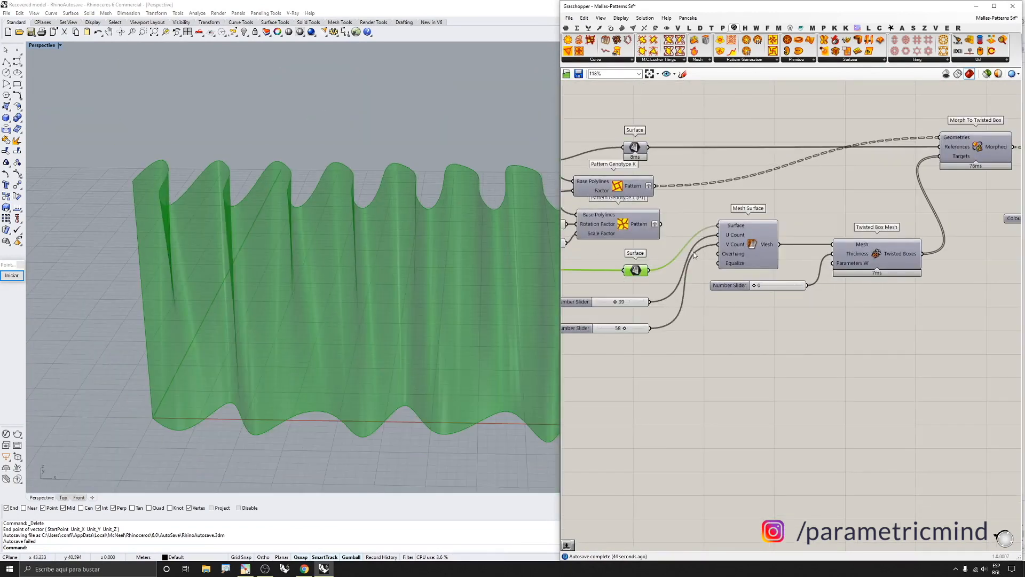
click(738, 242)
middle_click(738, 242)
click(754, 229)
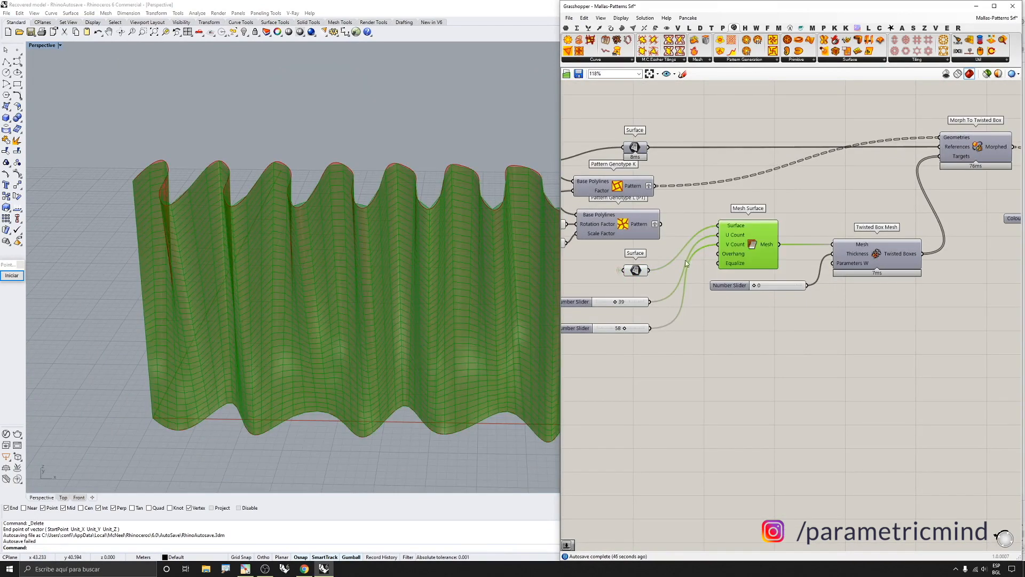
Select the Surface parameter and turn off its preview so only the mesh displays
scroll(684, 259, up, 3)
drag(664, 255, 600, 284)
middle_click(600, 284)
click(626, 257)
scroll(728, 286, down, 2)
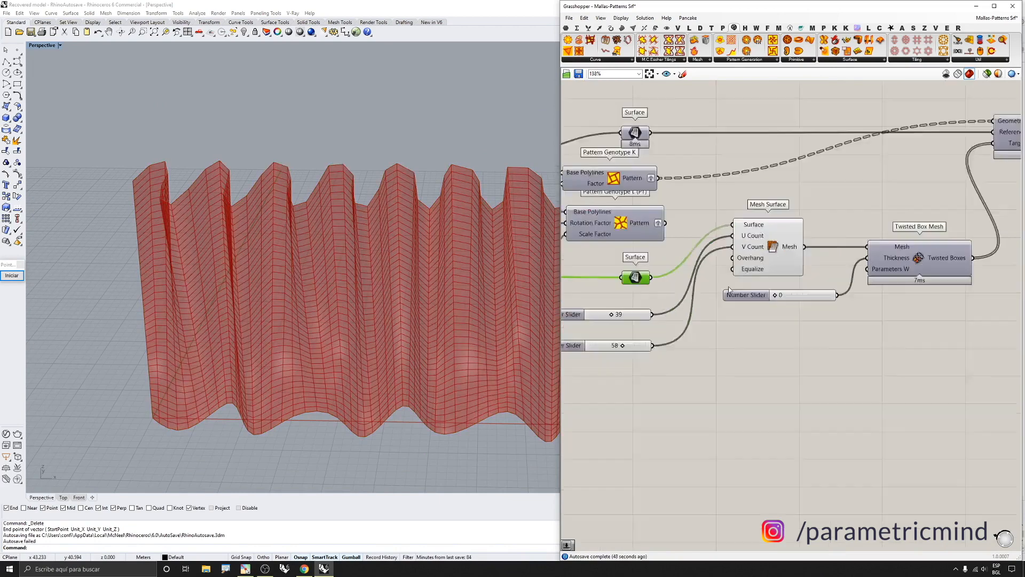
scroll(680, 295, up, 2)
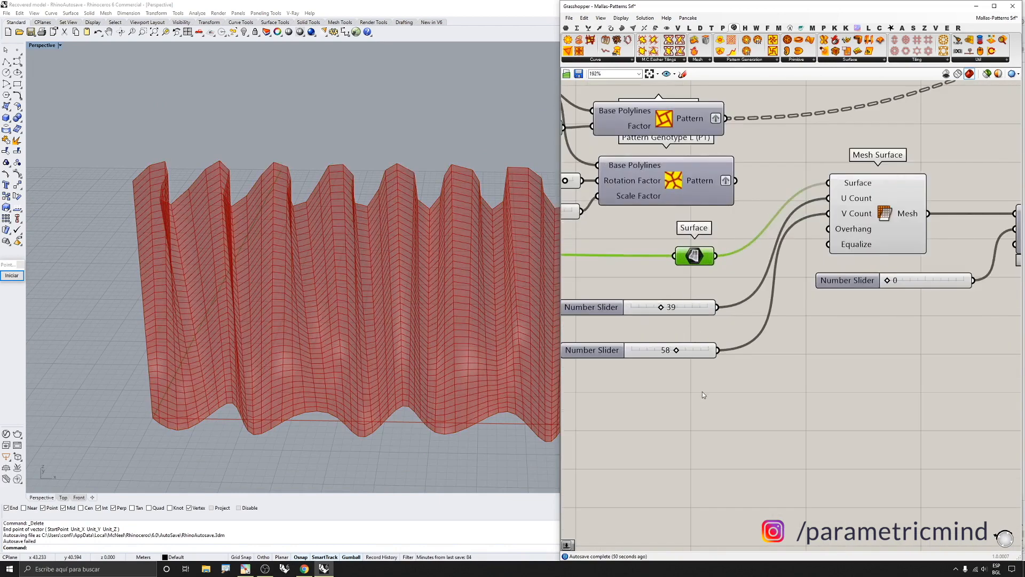
Zoom into the viewport to examine the meshed wavy surface
drag(702, 391, 630, 294)
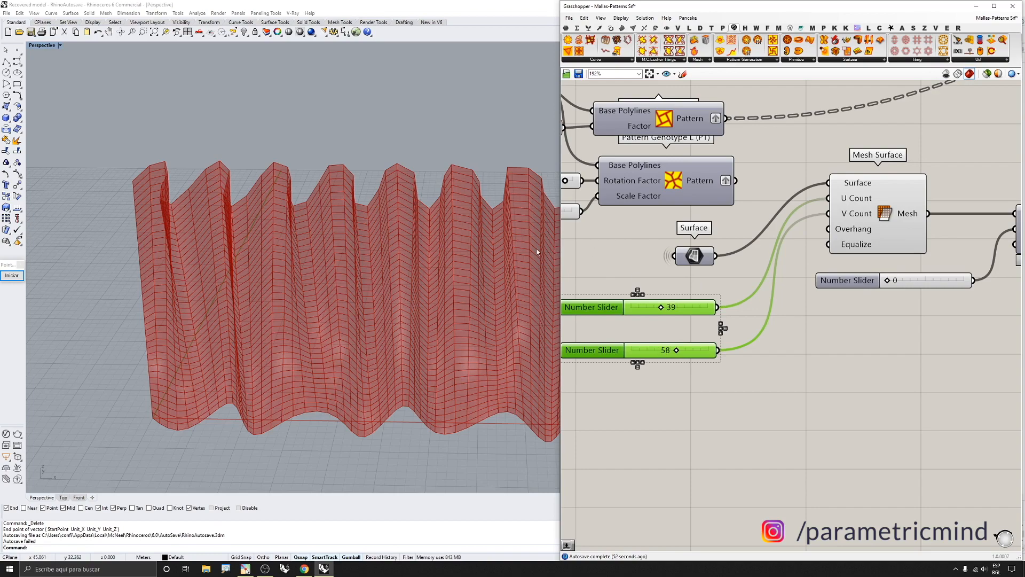
scroll(434, 167, up, 8)
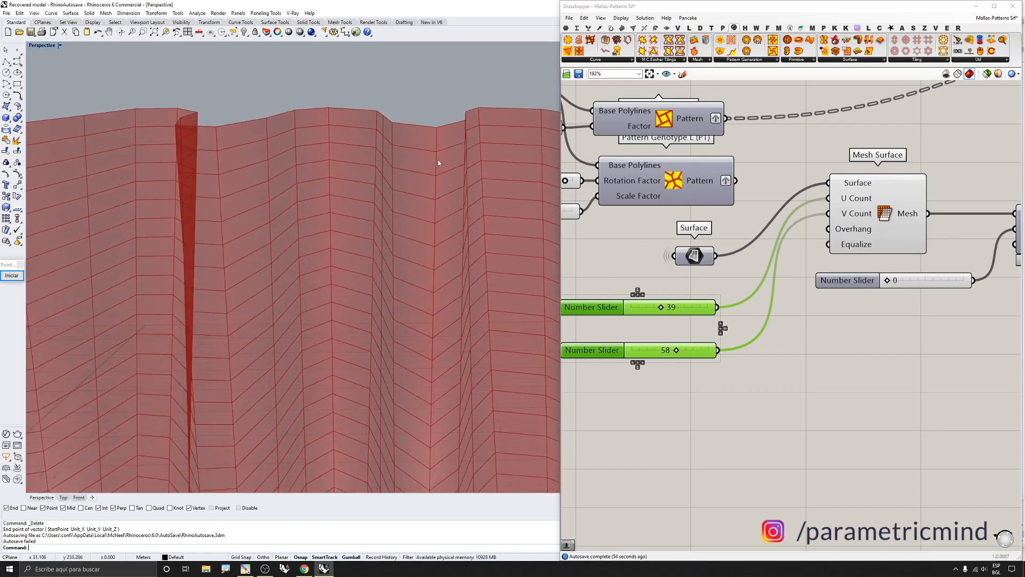
scroll(435, 160, up, 3)
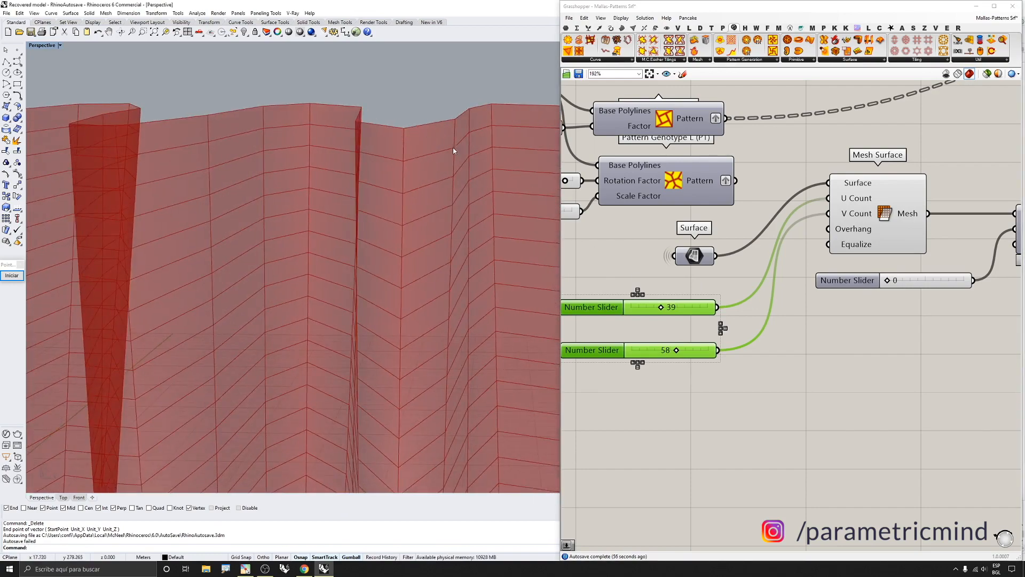
scroll(451, 155, down, 4)
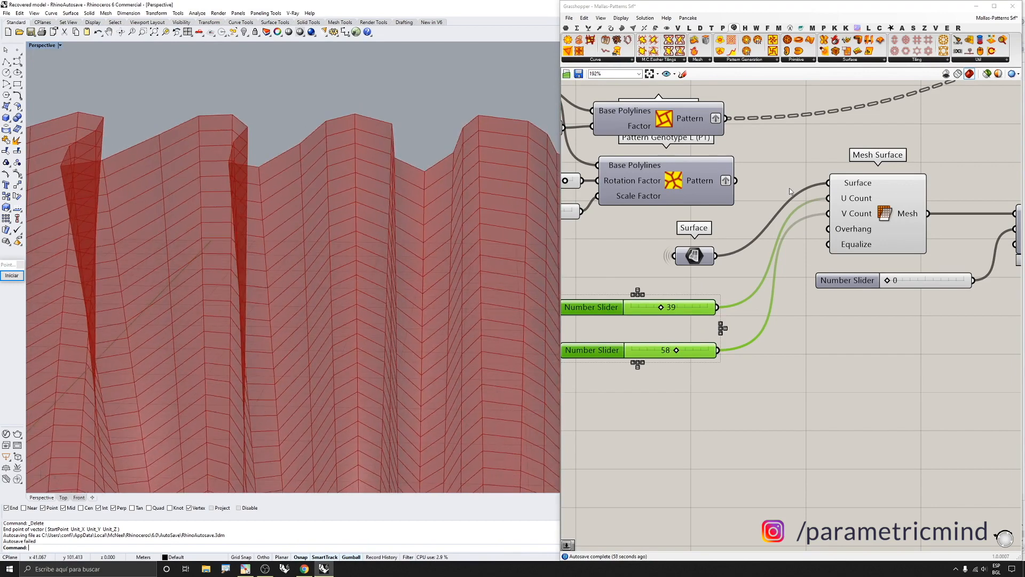
scroll(780, 187, down, 2)
Turn on the Pattern Genotype K preview to check the base pattern, then turn it off again
click(695, 139)
middle_click(695, 139)
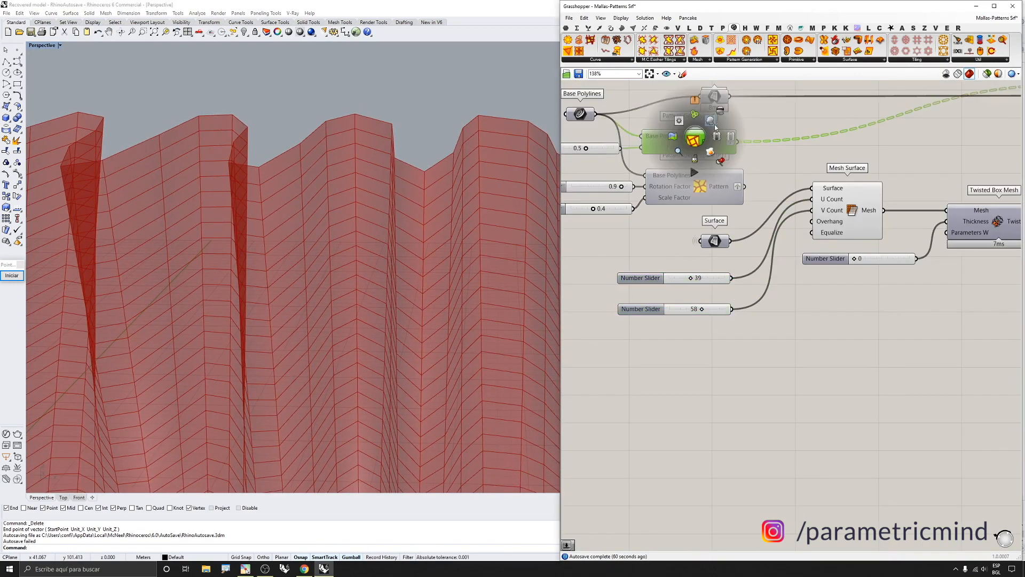
click(706, 123)
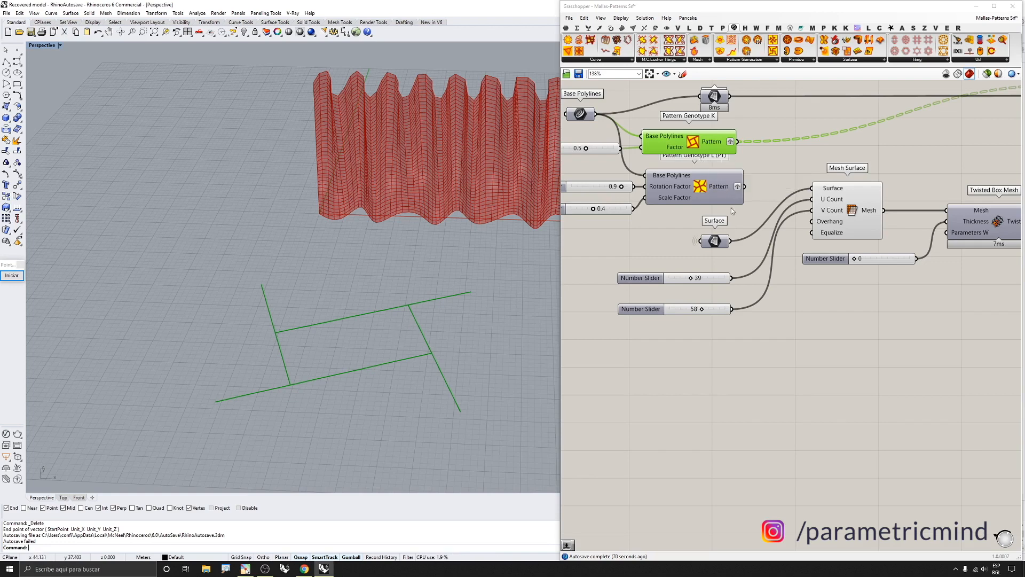
scroll(734, 236, down, 1)
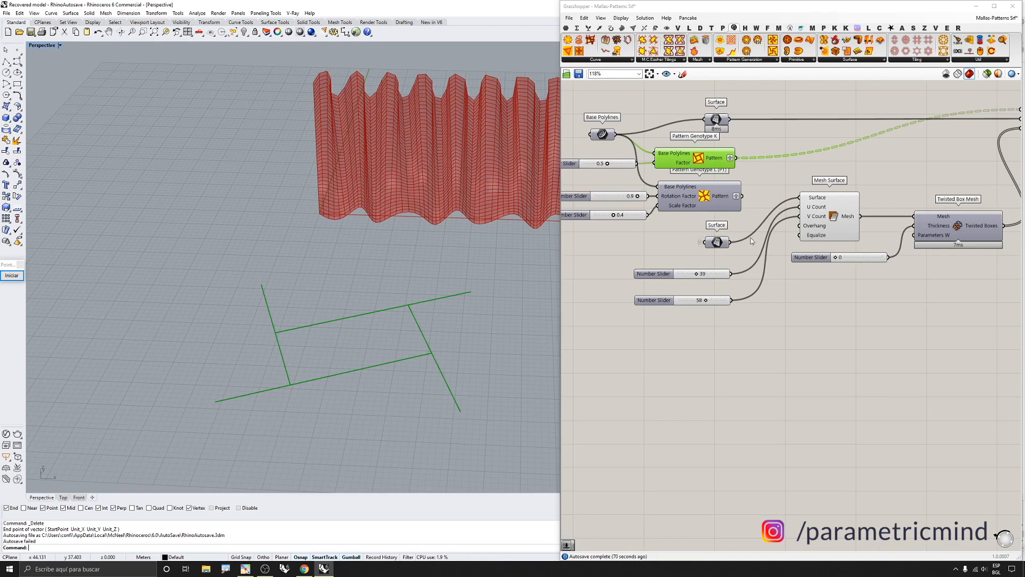
middle_click(722, 183)
scroll(784, 228, down, 4)
scroll(920, 168, up, 3)
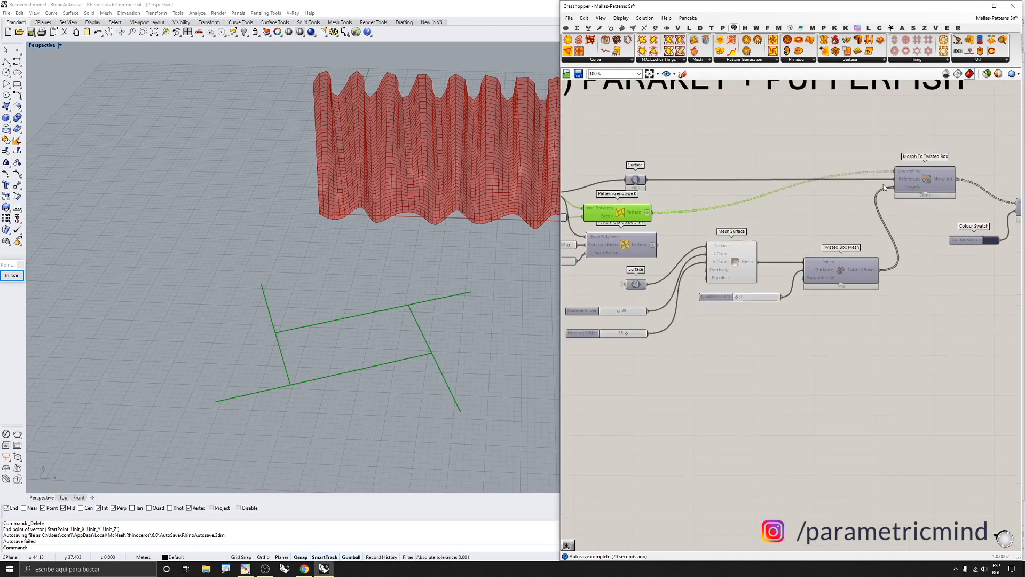
drag(883, 184, 885, 185)
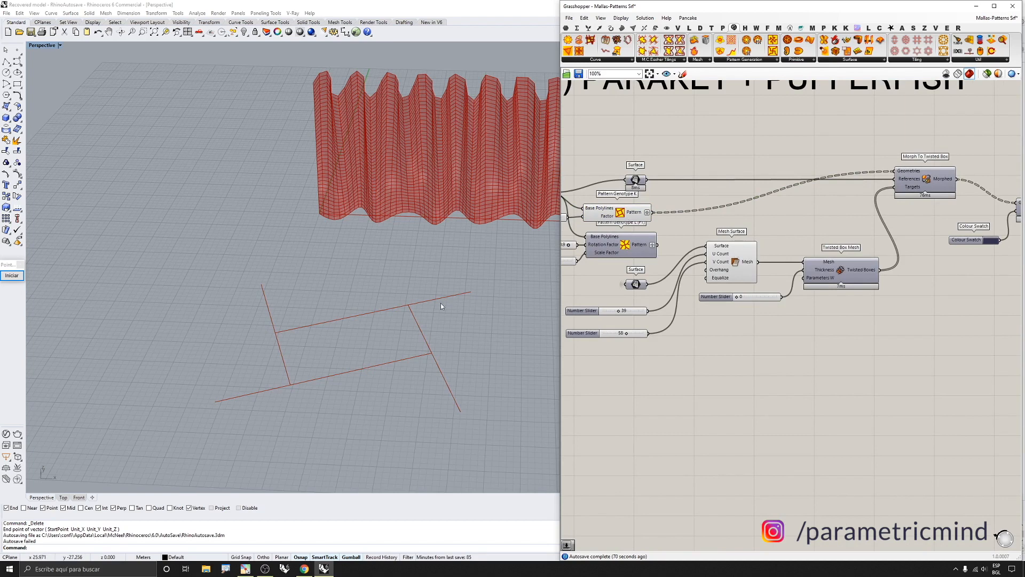
scroll(619, 214, up, 2)
click(620, 215)
middle_click(620, 216)
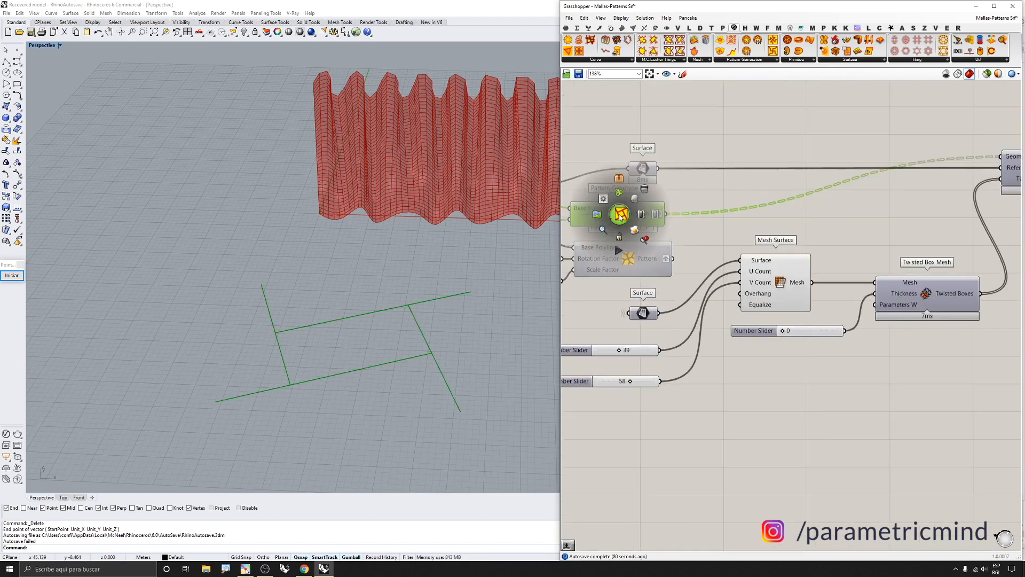
click(644, 191)
scroll(678, 235, down, 2)
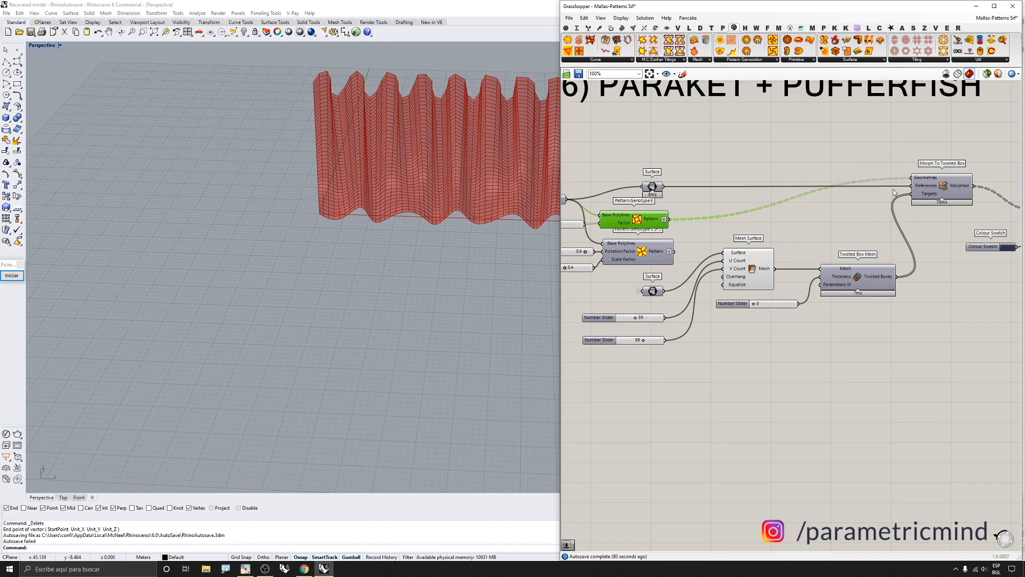
Add a Pufferfish Morph To Twisted Box component above the existing one
click(803, 29)
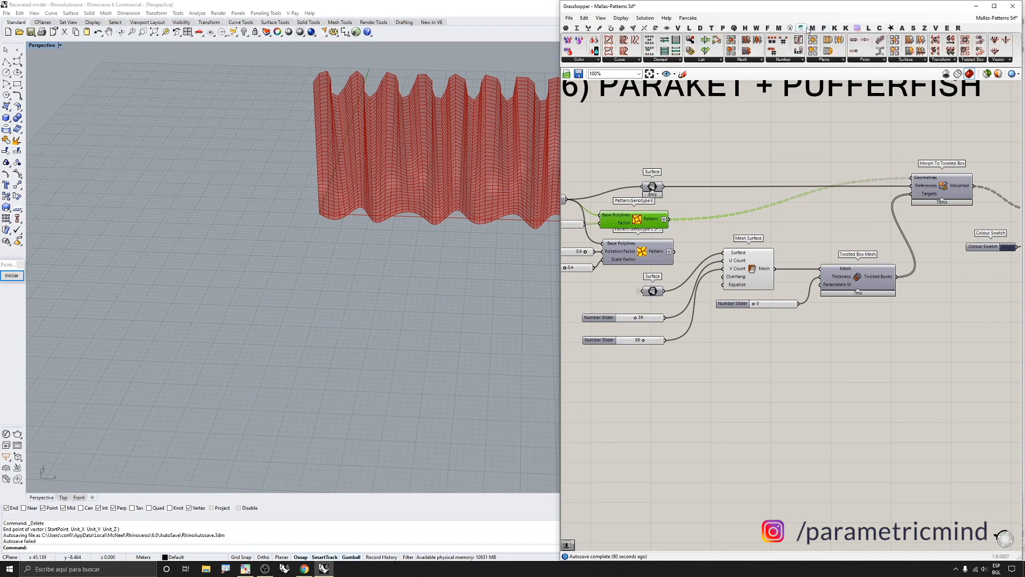
click(906, 60)
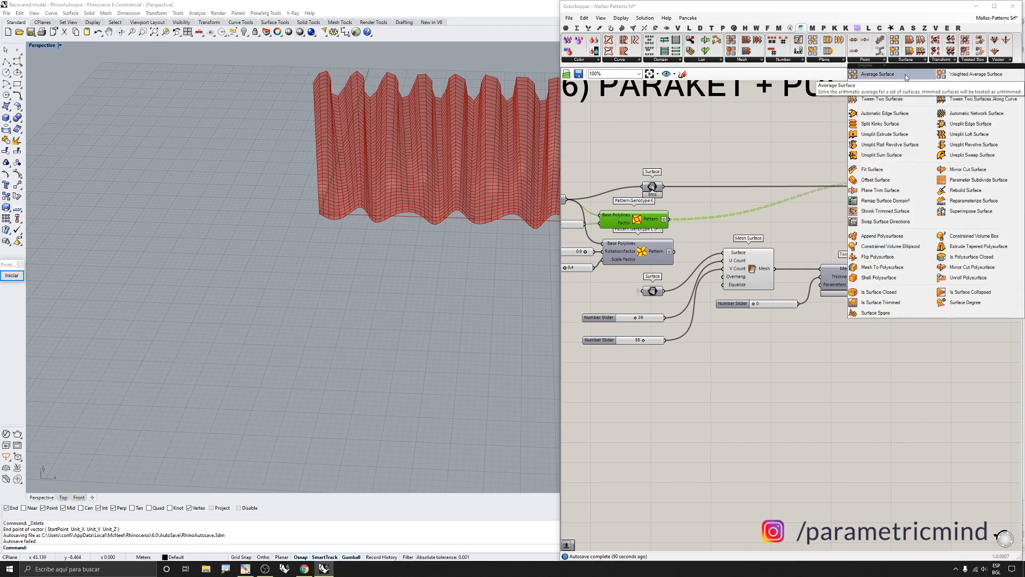
click(941, 60)
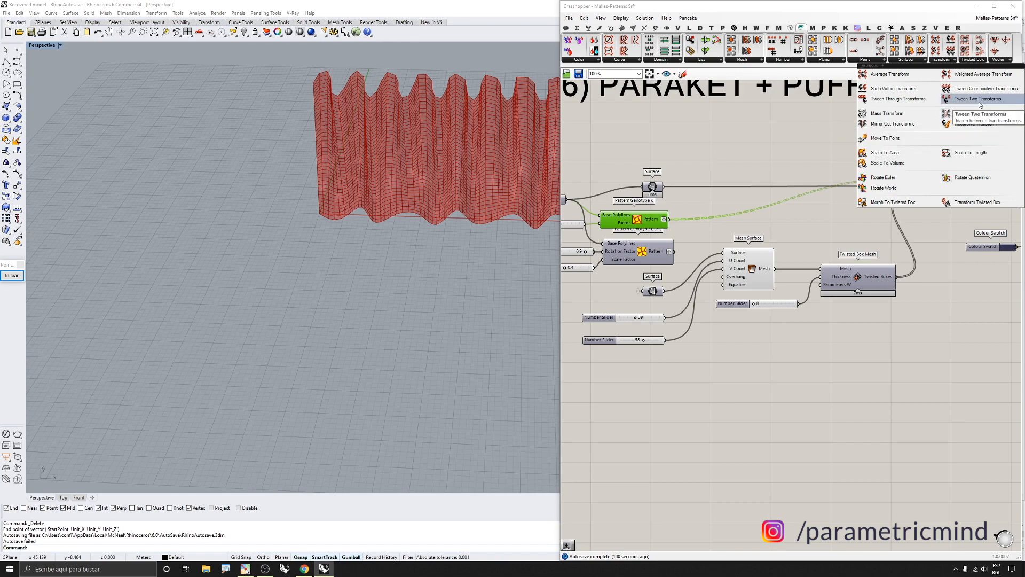
click(914, 201)
drag(916, 223, 940, 140)
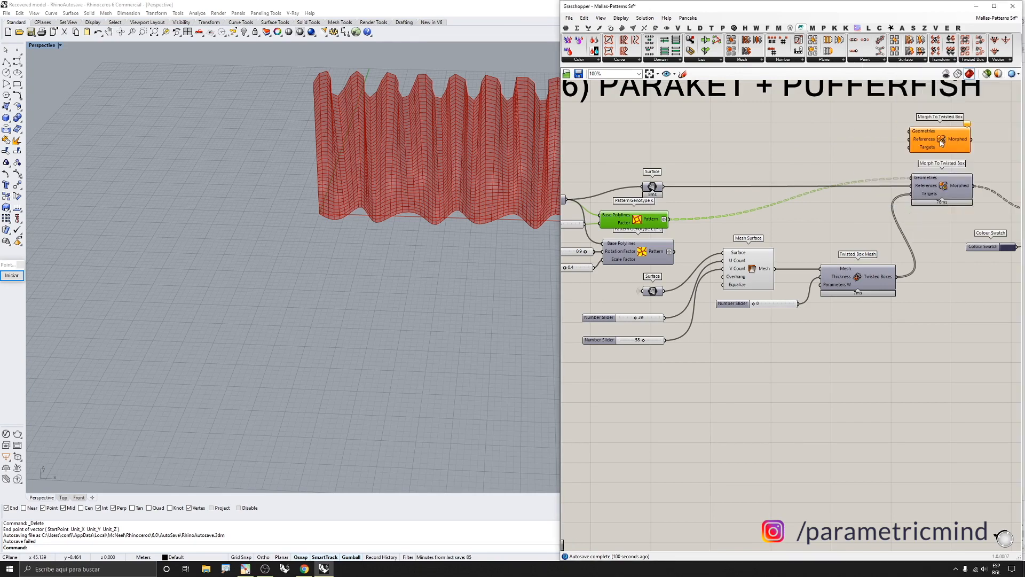
click(972, 60)
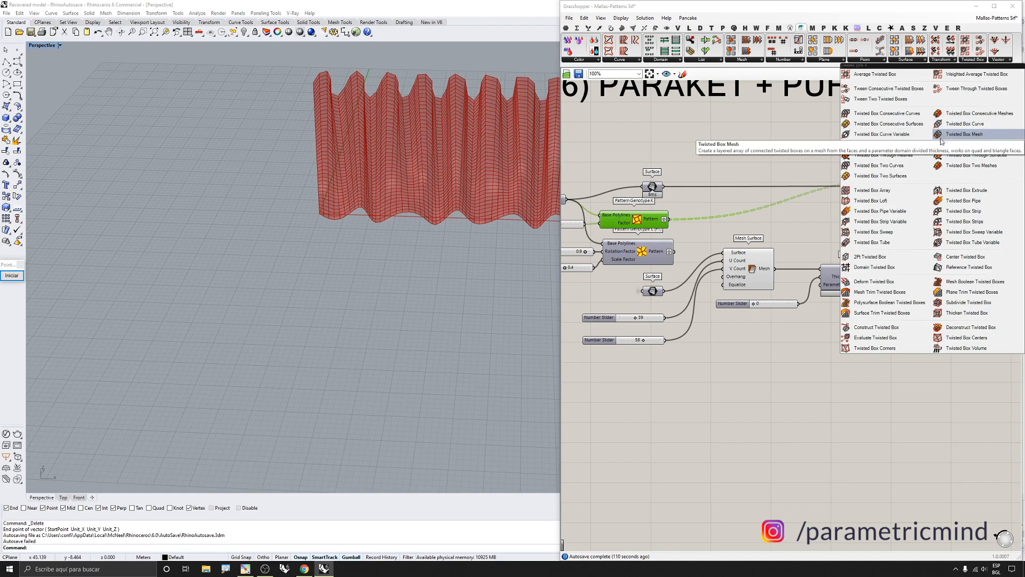
drag(942, 138, 857, 239)
scroll(868, 244, up, 4)
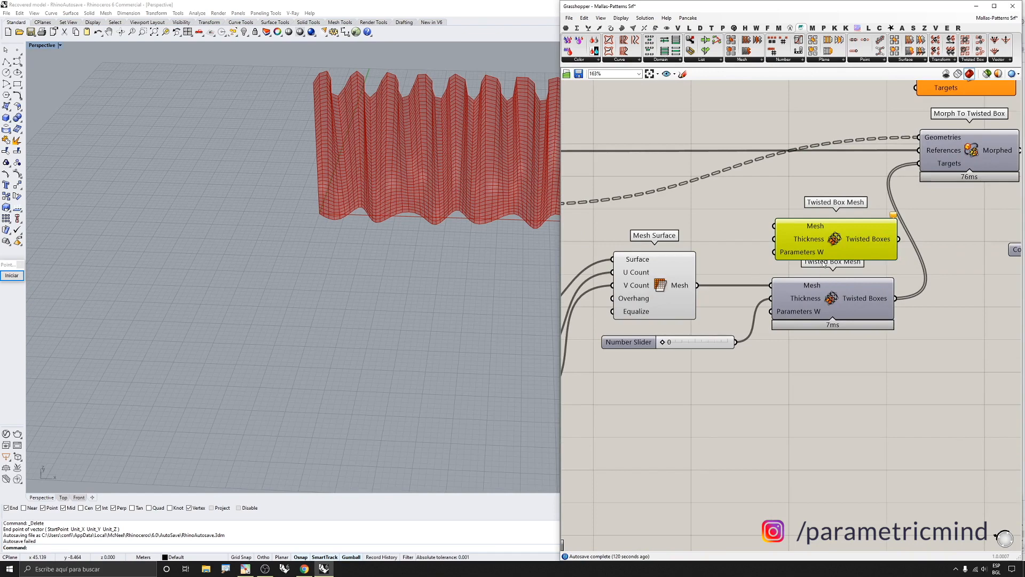
key(Delete)
Select the Twisted Box Mesh and Mesh Surface components and orbit the viewport to examine the mesh
click(800, 292)
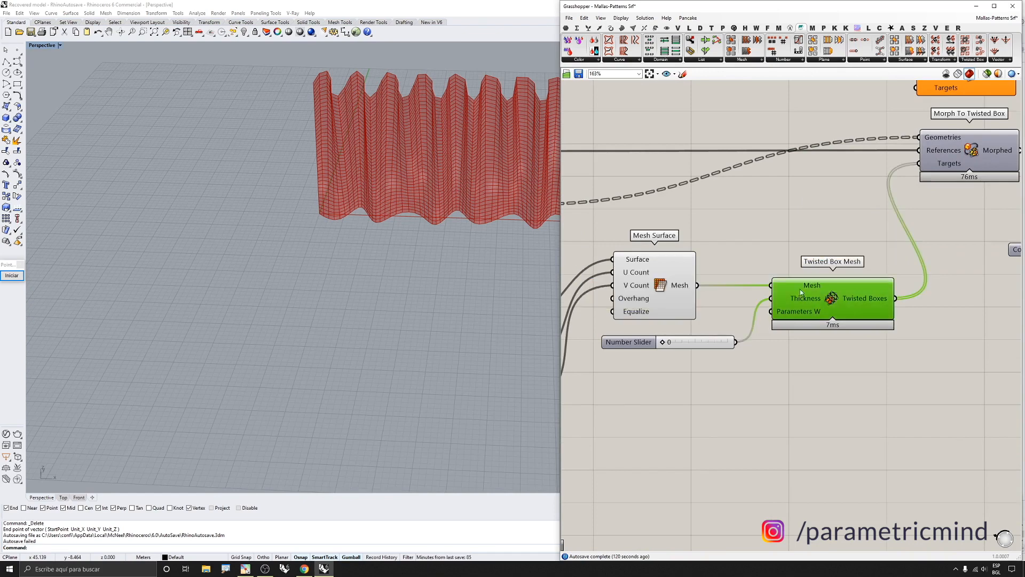
click(685, 292)
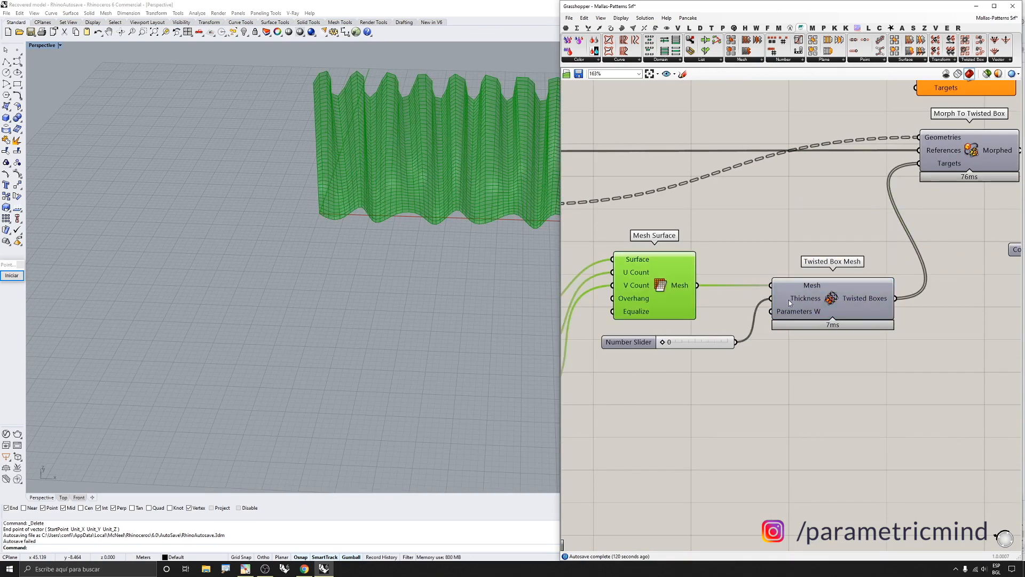
scroll(481, 219, down, 4)
right_drag(481, 219, 478, 168)
scroll(517, 153, up, 4)
scroll(457, 161, down, 7)
scroll(482, 159, up, 5)
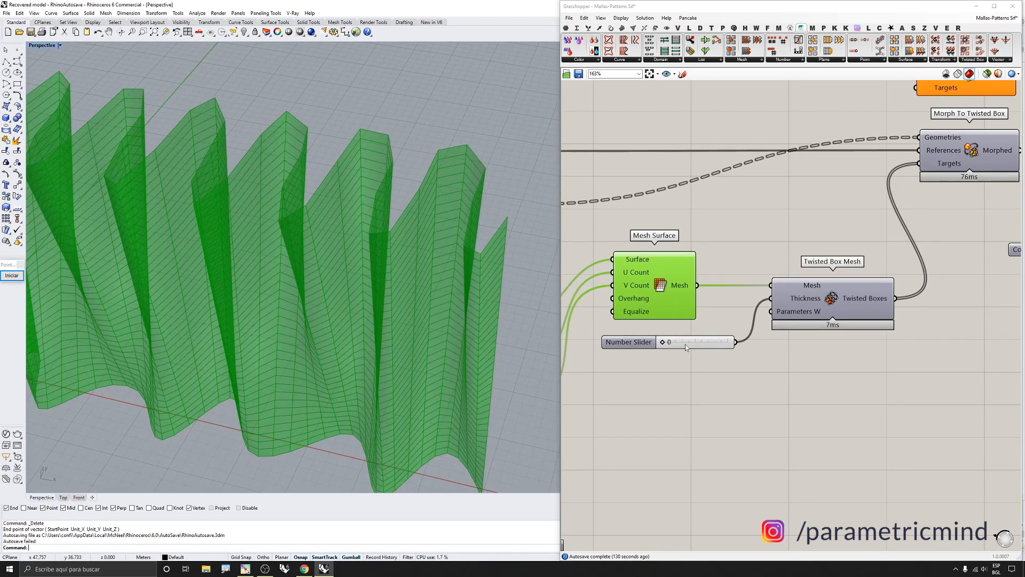
click(728, 331)
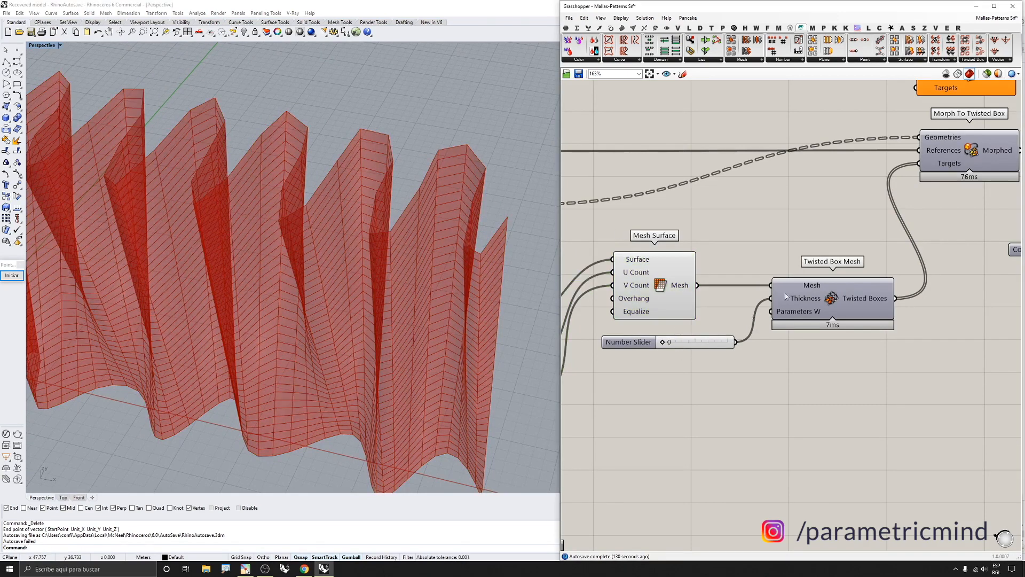
Turn off the previews of the Mesh Surface and Twisted Box Mesh components
click(812, 297)
scroll(812, 296, down, 2)
scroll(825, 284, down, 1)
middle_click(836, 293)
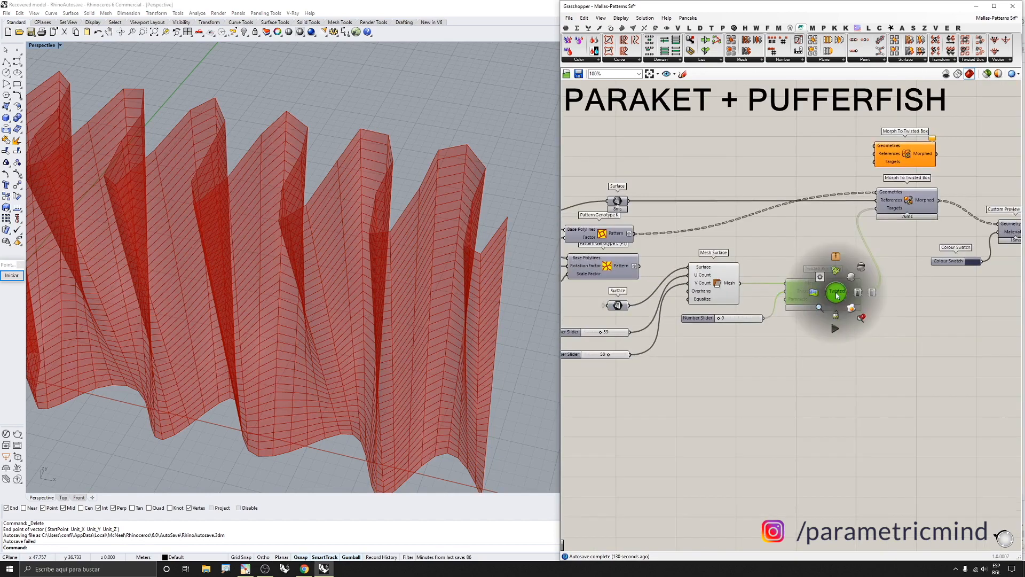
click(849, 280)
drag(823, 245, 732, 290)
middle_click(764, 318)
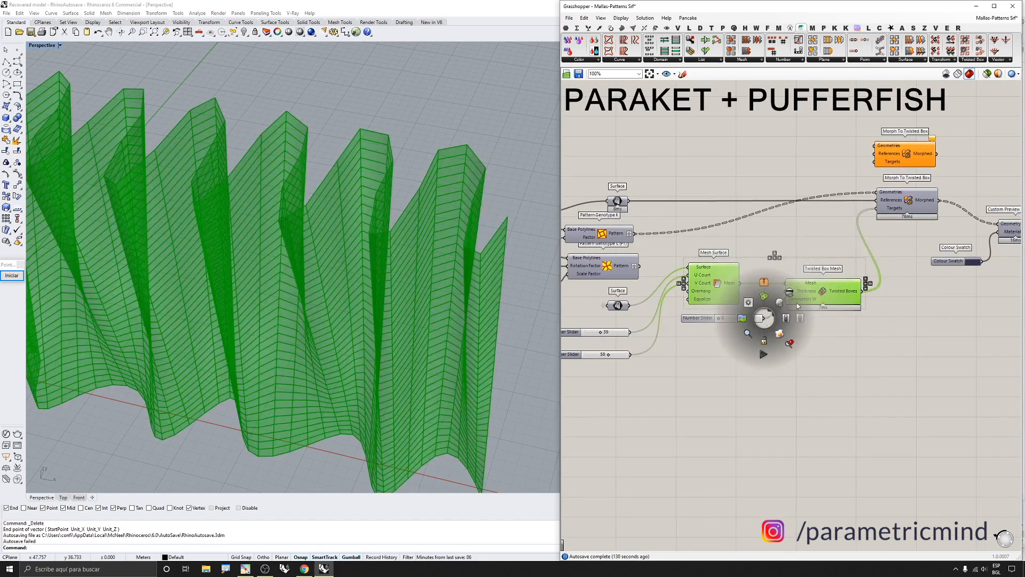
click(788, 291)
Zoom into the Twisted Box Mesh component and read its description
scroll(922, 182, up, 3)
drag(901, 134, 900, 137)
scroll(818, 359, up, 3)
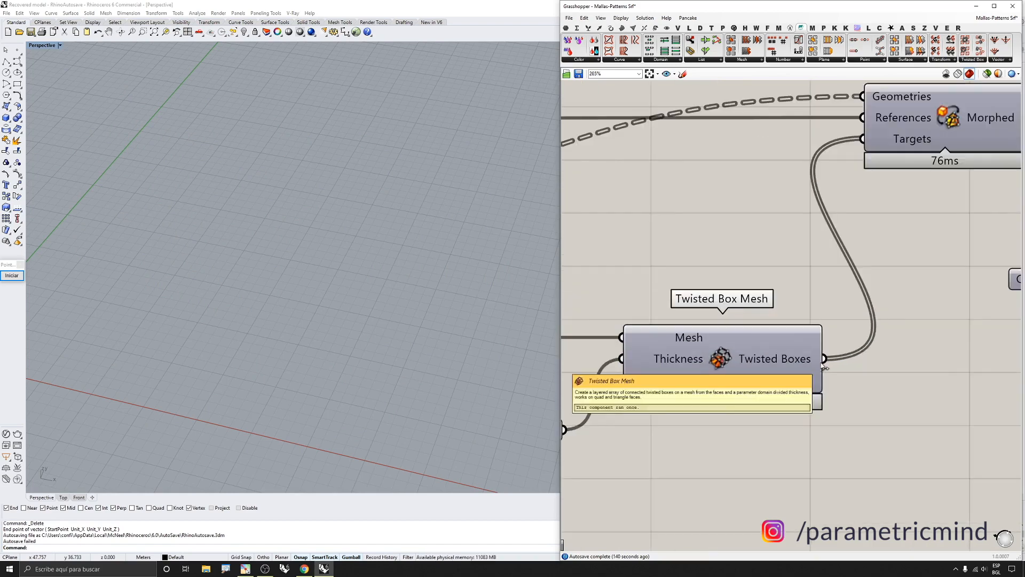
click(805, 358)
scroll(805, 358, down, 3)
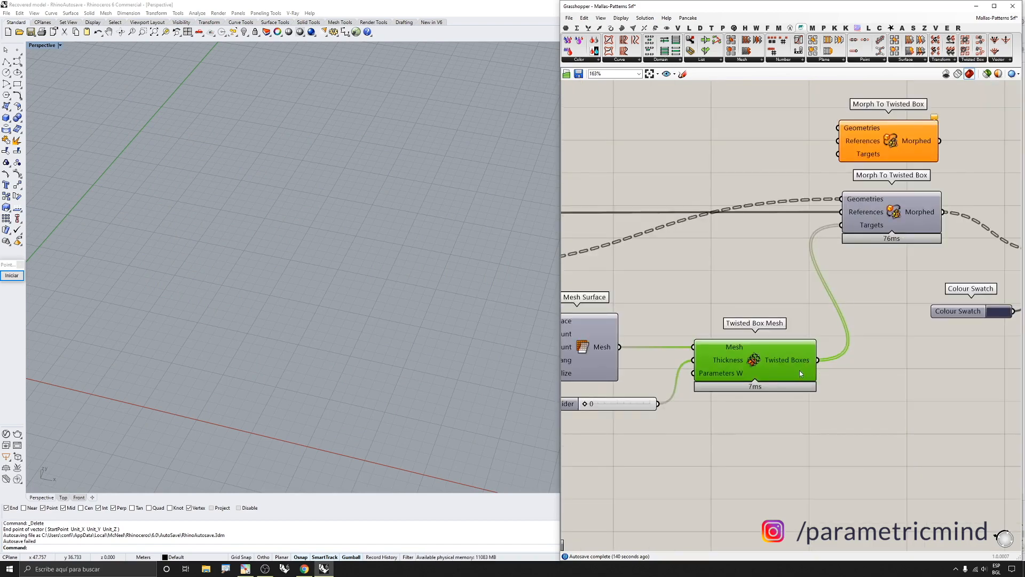
scroll(835, 261, up, 1)
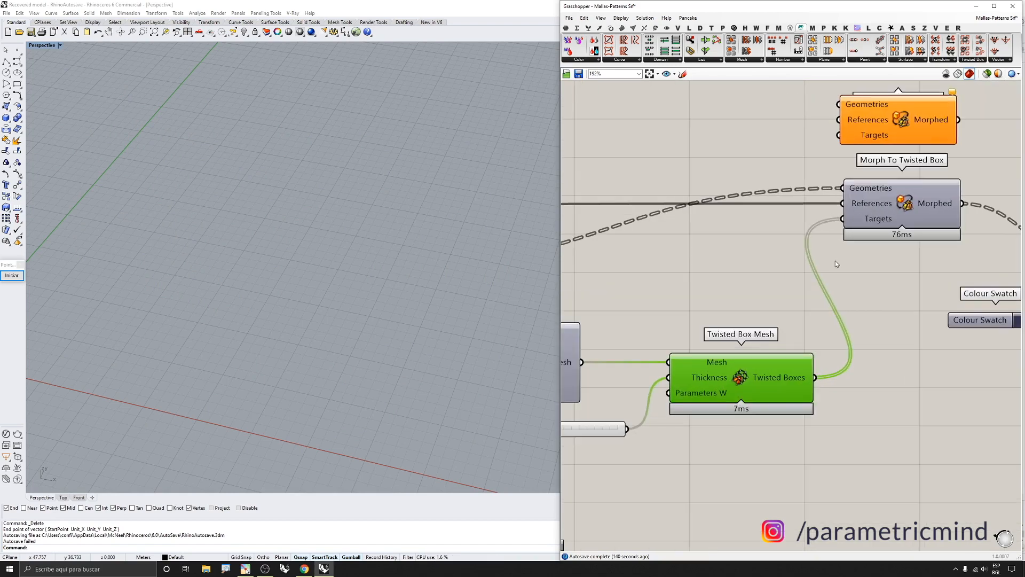
scroll(874, 221, down, 2)
scroll(919, 181, up, 1)
Turn on the preview of the Twisted Box Mesh component
middle_click(884, 213)
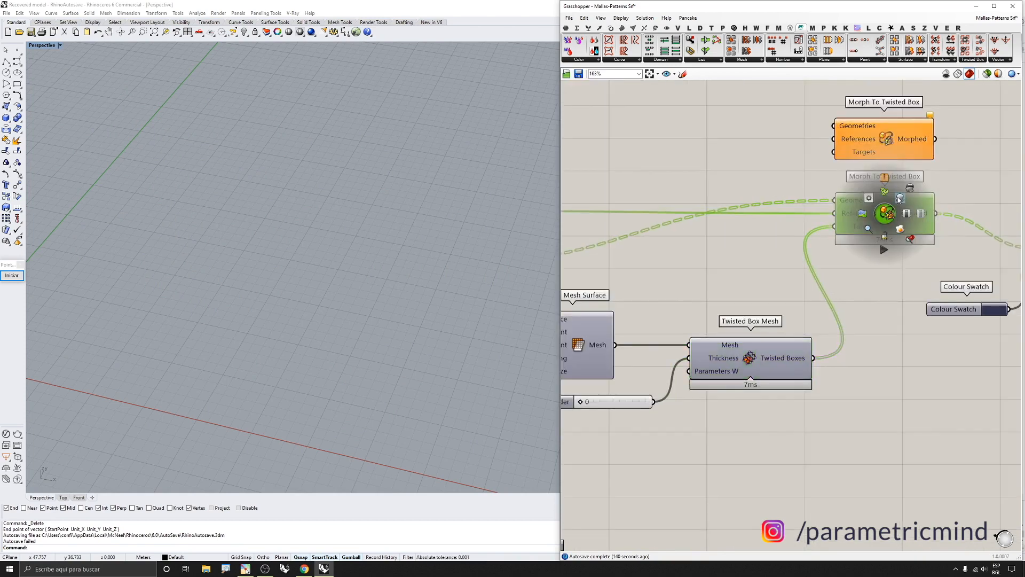
middle_click(784, 345)
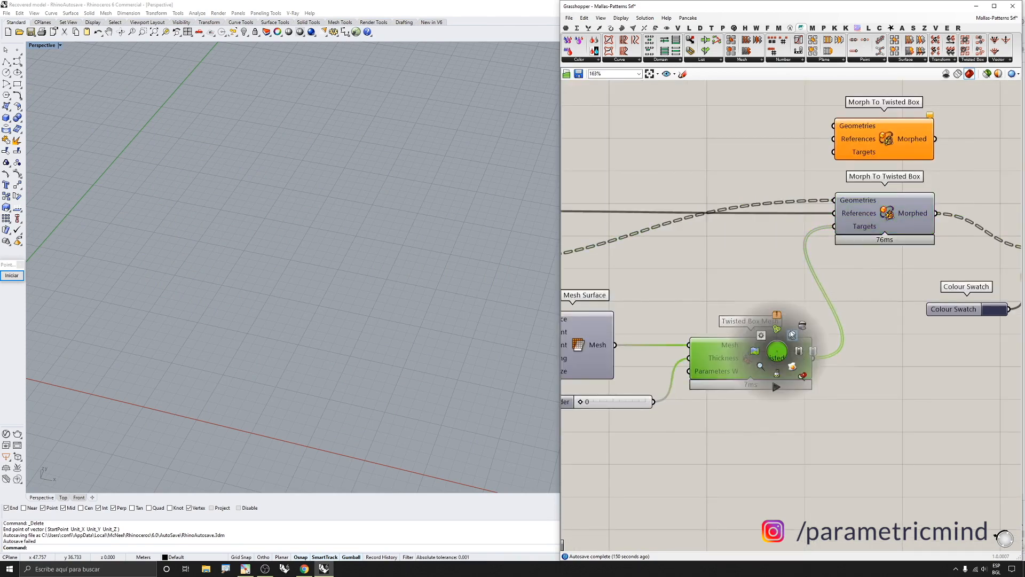
click(790, 331)
scroll(782, 302, down, 4)
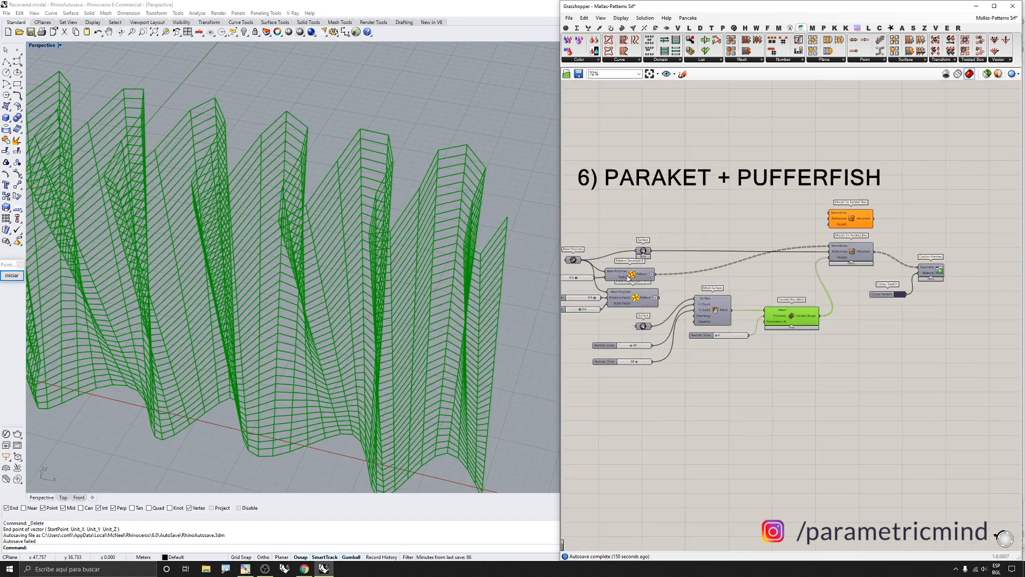
Select the Twisted Box Mesh and Morph To Twisted Box components and zoom the canvas to inspect their connections
middle_click(641, 278)
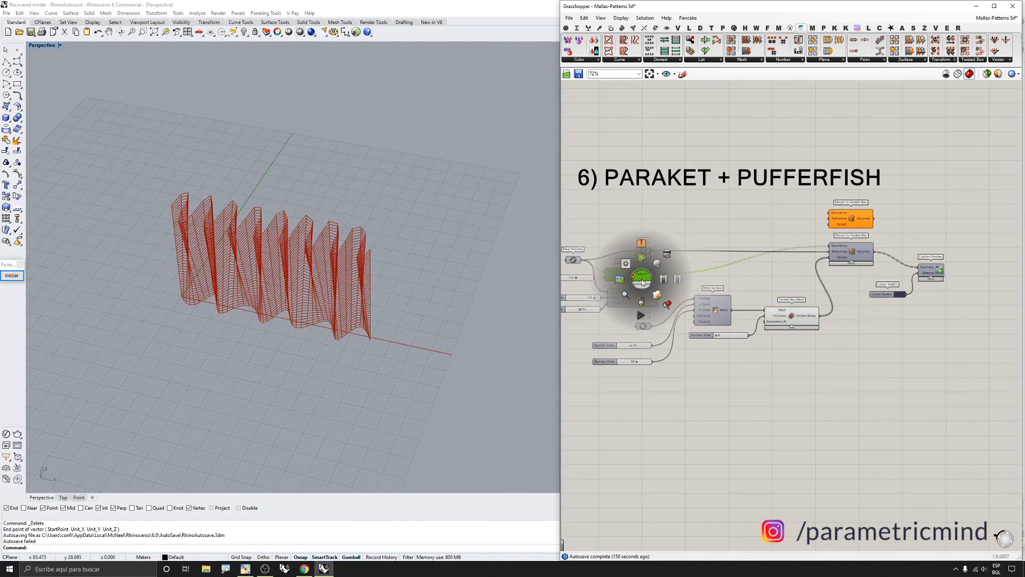
click(657, 264)
scroll(768, 327, up, 2)
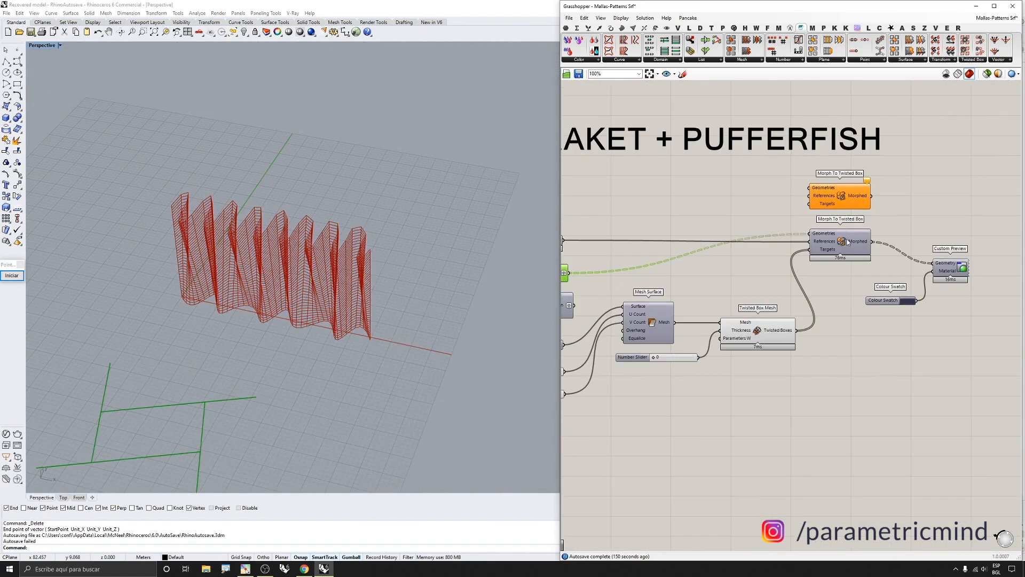
click(768, 327)
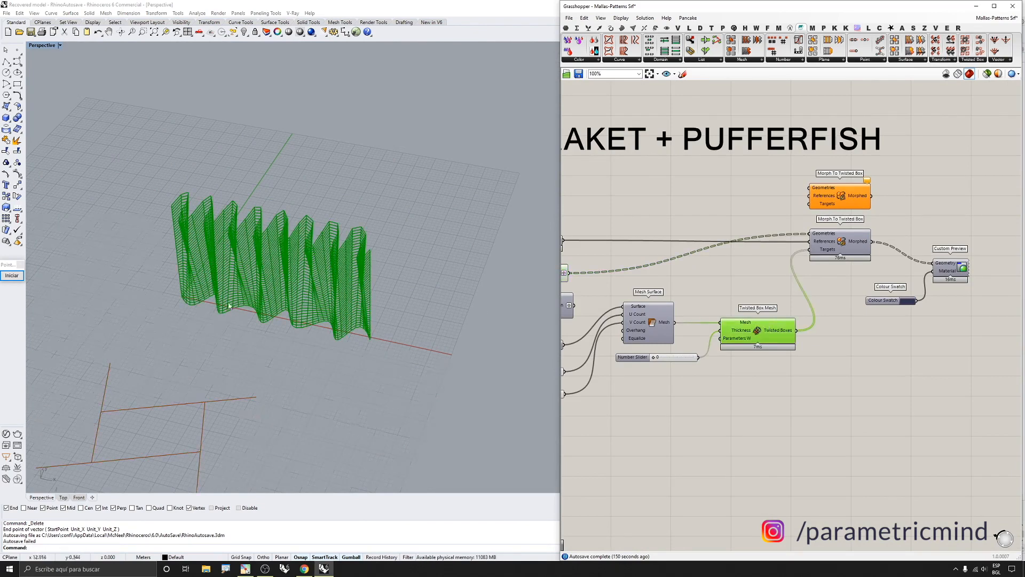
scroll(227, 298, up, 3)
scroll(844, 241, up, 1)
click(844, 241)
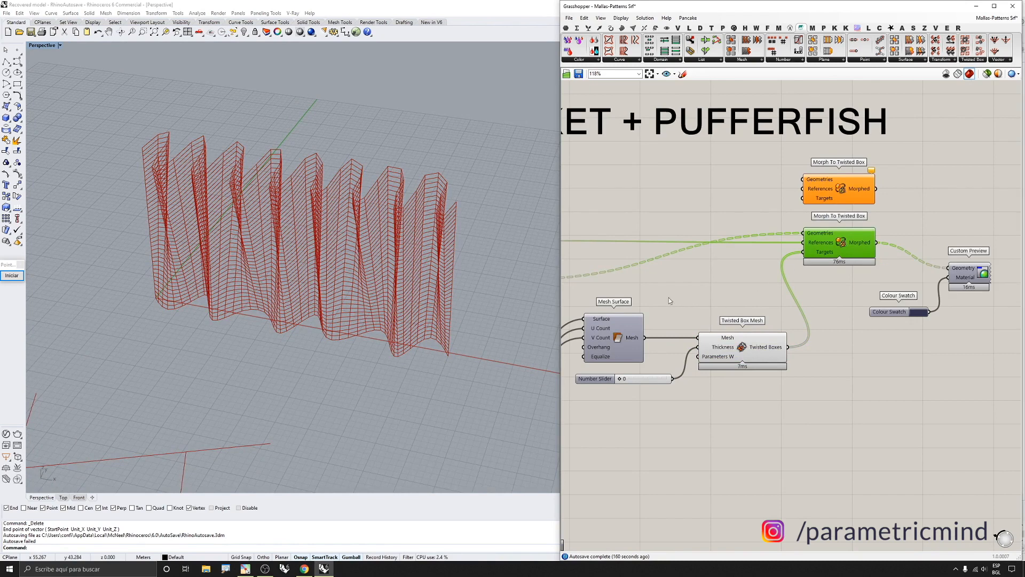
scroll(545, 227, down, 2)
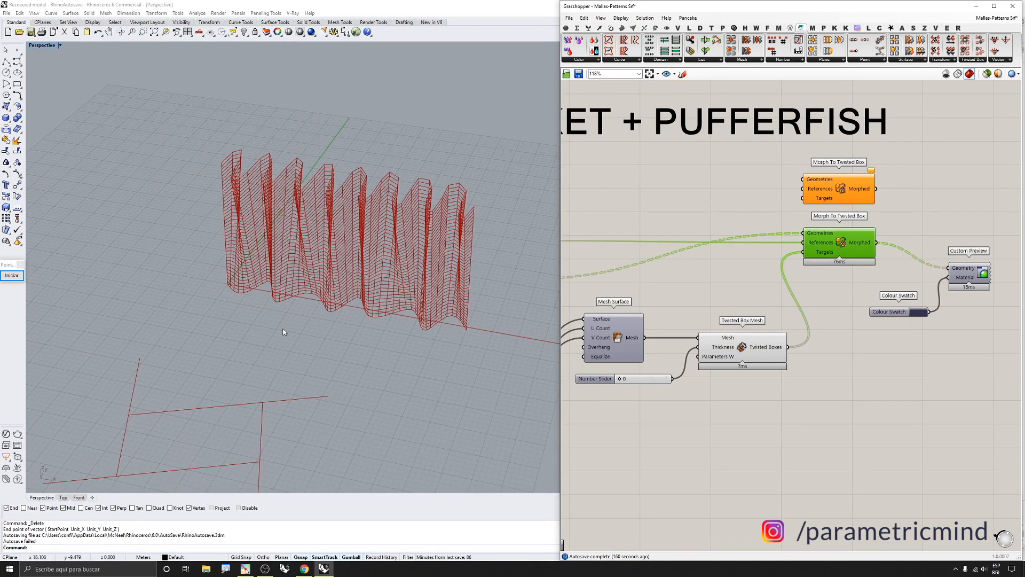
scroll(923, 342, down, 1)
scroll(827, 245, up, 4)
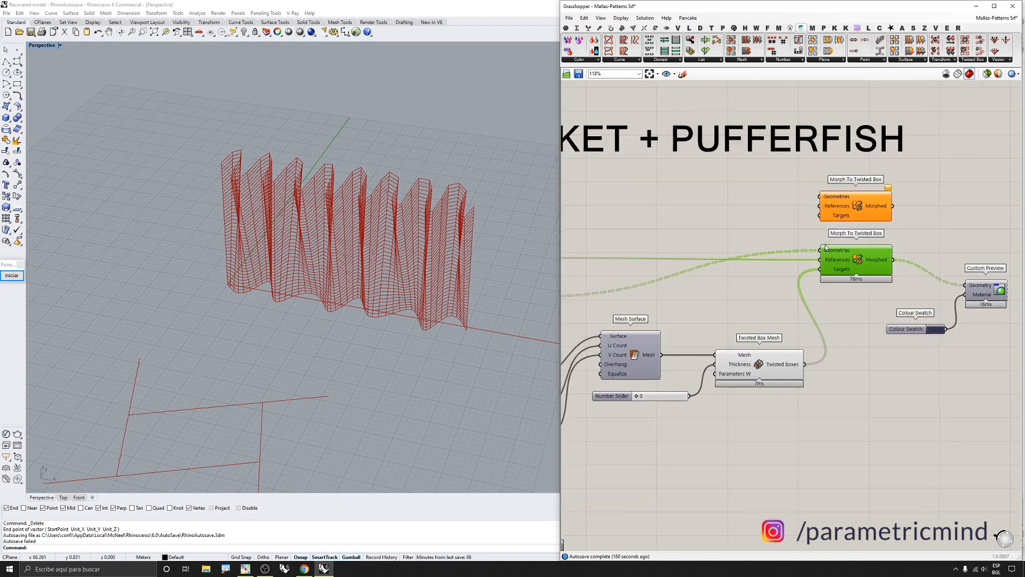
scroll(849, 252, down, 2)
scroll(845, 255, up, 1)
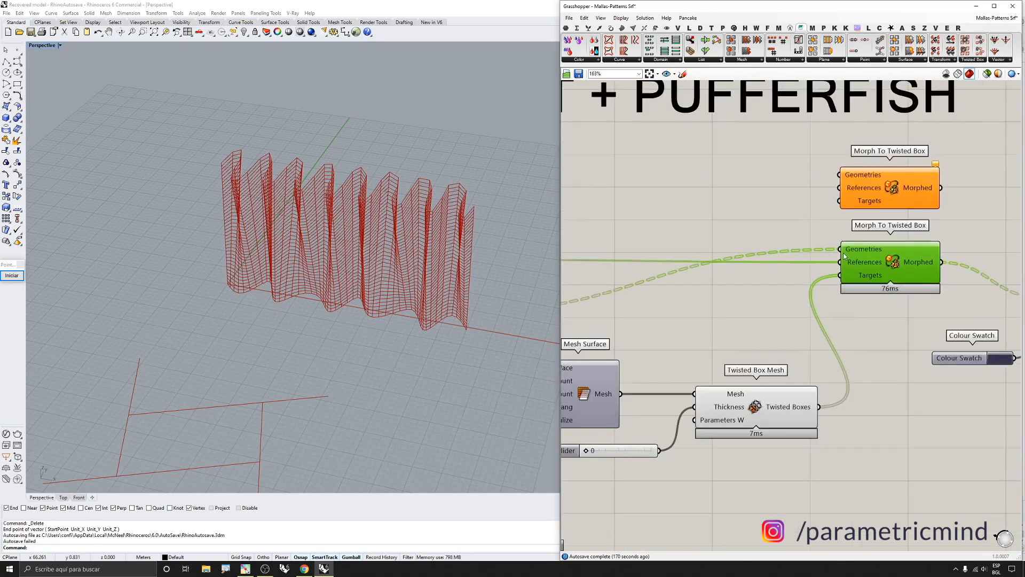
scroll(858, 253, down, 4)
scroll(662, 276, up, 1)
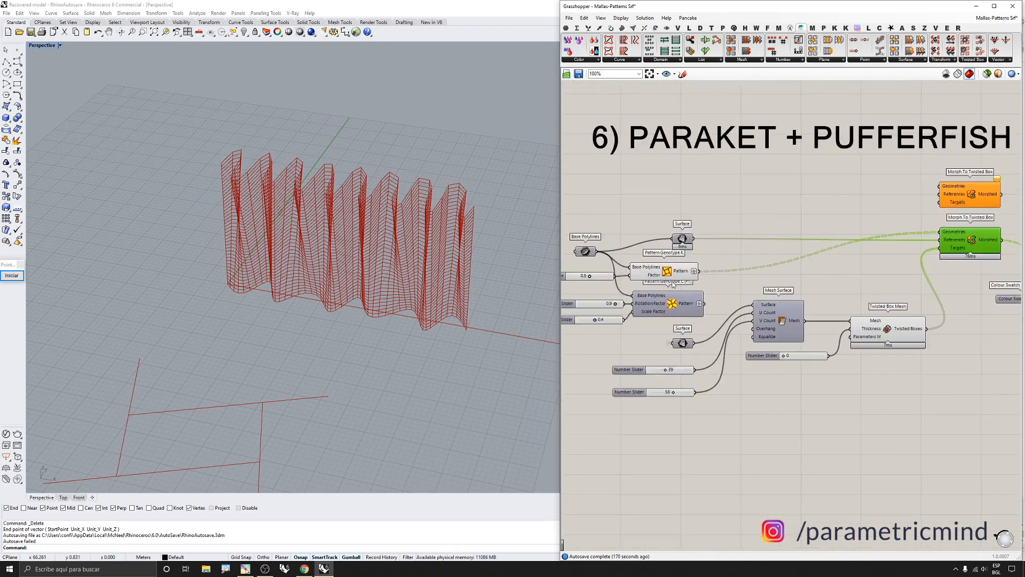
scroll(291, 402, down, 4)
mouse_move(230, 449)
right_down()
mouse_move(245, 433)
mouse_move(248, 449)
right_up()
Select the Twisted Box Mesh, zoom the viewport on its twisted boxes and read the Morph References input description
scroll(815, 327, down, 2)
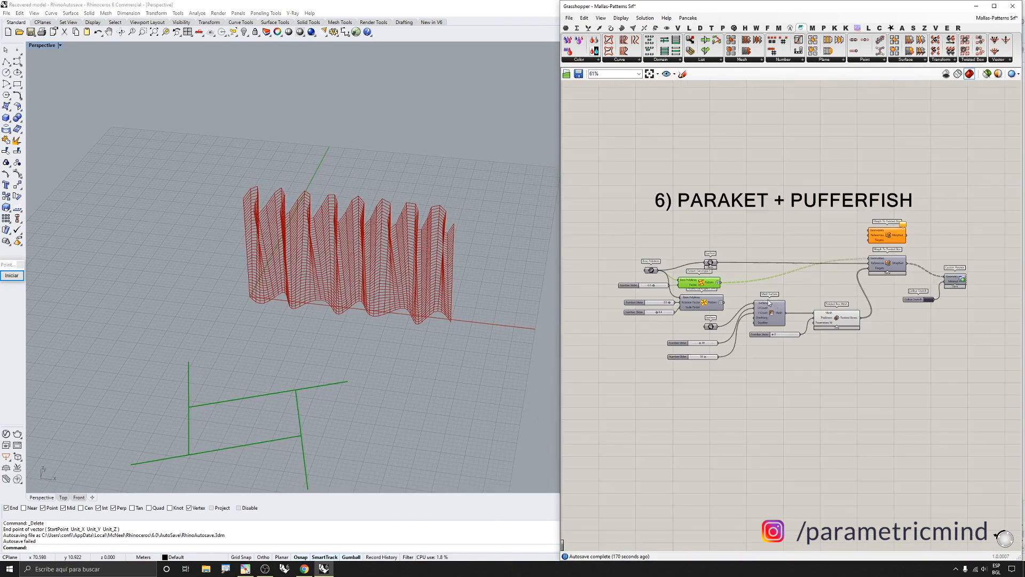
scroll(767, 300, up, 3)
click(780, 342)
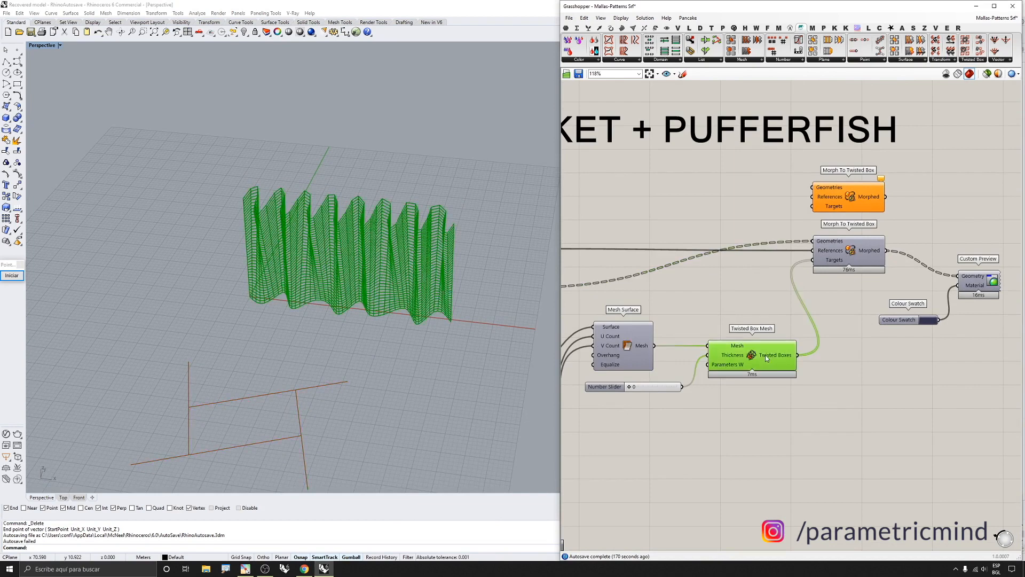
scroll(367, 236, up, 3)
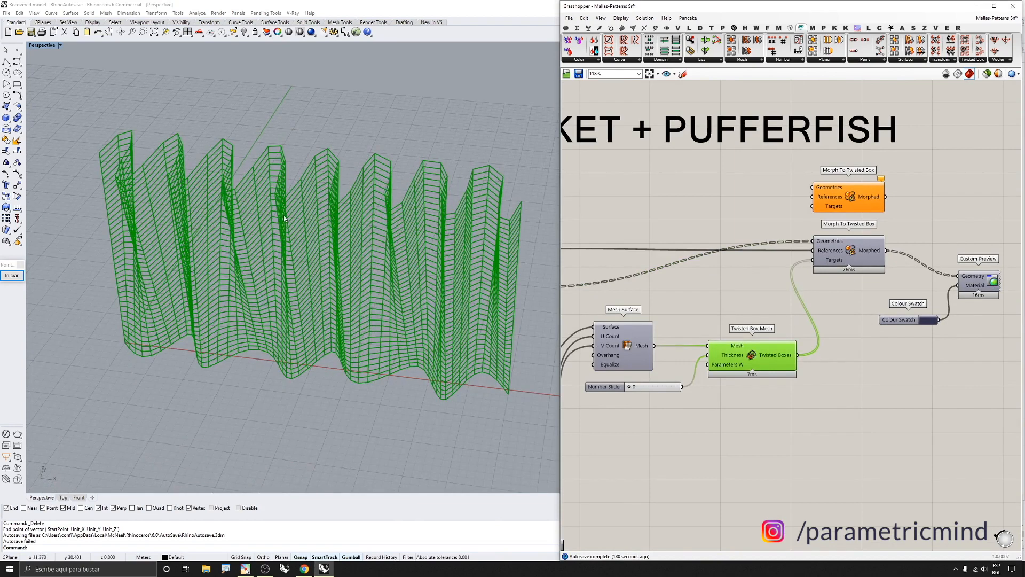
mouse_move(837, 254)
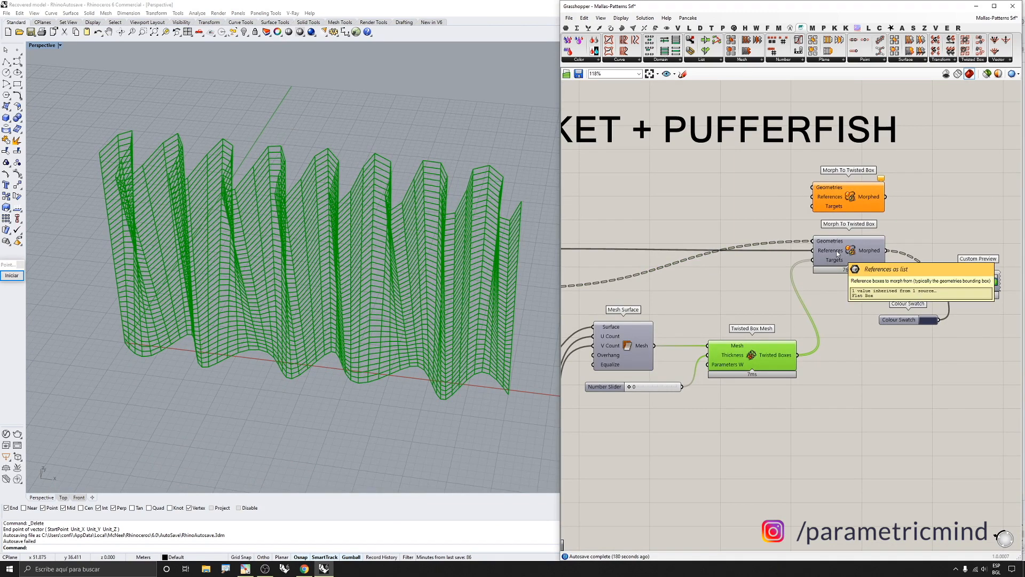
scroll(851, 257, down, 2)
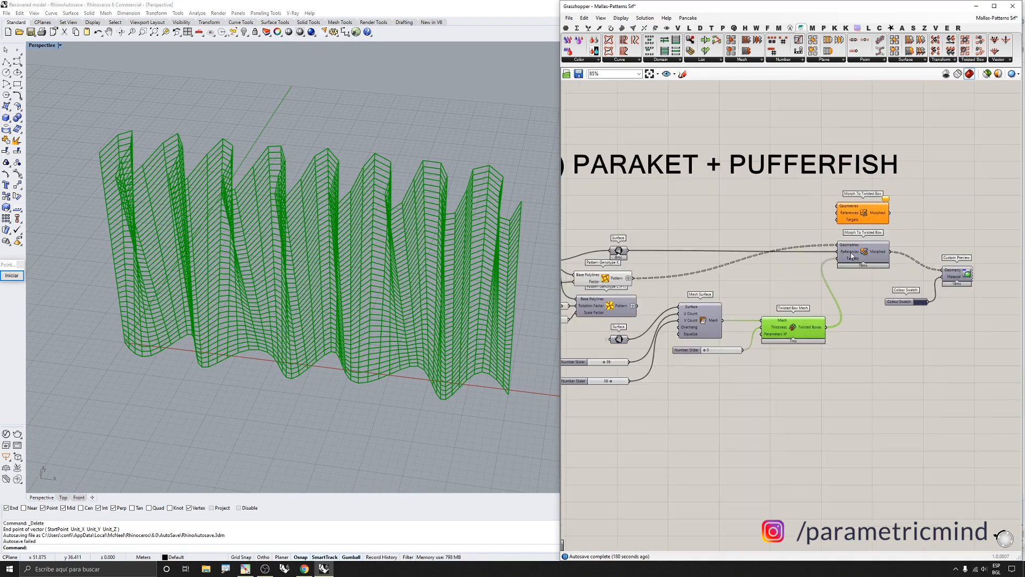
Turn on the preview of the reference Surface component to show the flat base surface
drag(644, 229, 614, 254)
middle_click(614, 251)
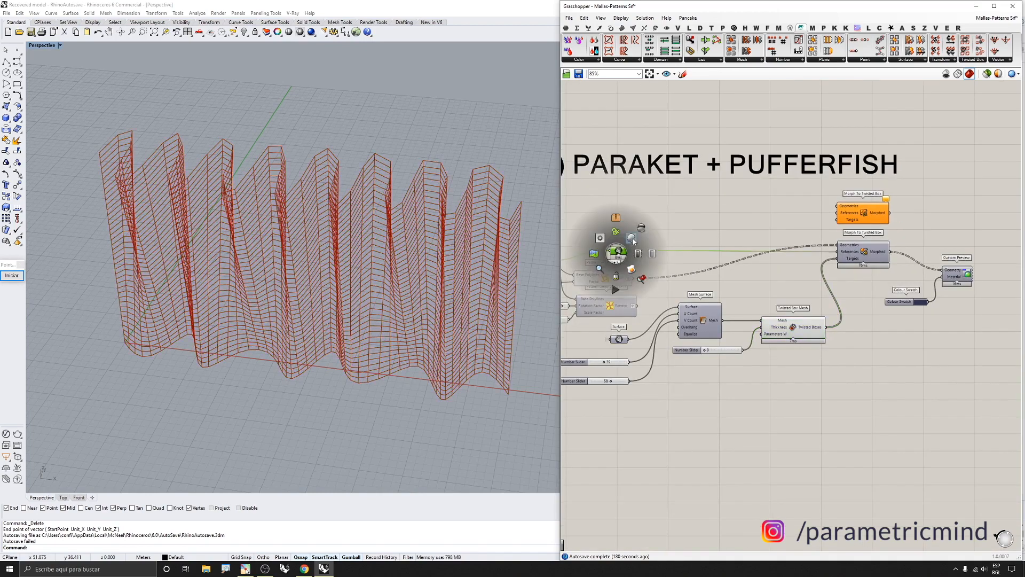
click(632, 241)
scroll(404, 226, down, 8)
scroll(368, 296, up, 3)
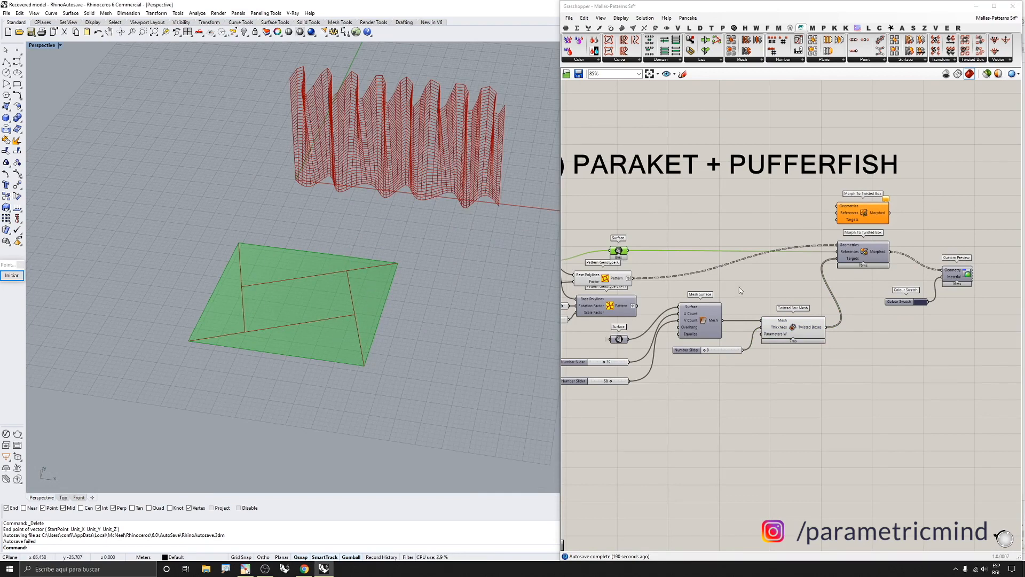
scroll(825, 306, down, 2)
Select the Paraket pattern and mesh components and turn off their previews
click(687, 251)
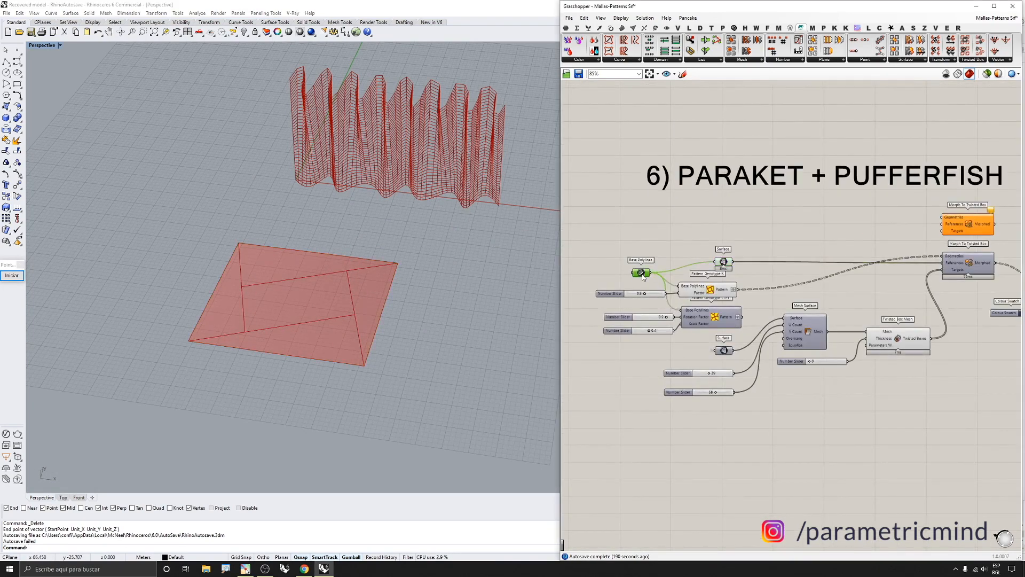
drag(668, 241, 820, 335)
drag(830, 354, 677, 249)
middle_click(830, 318)
click(851, 288)
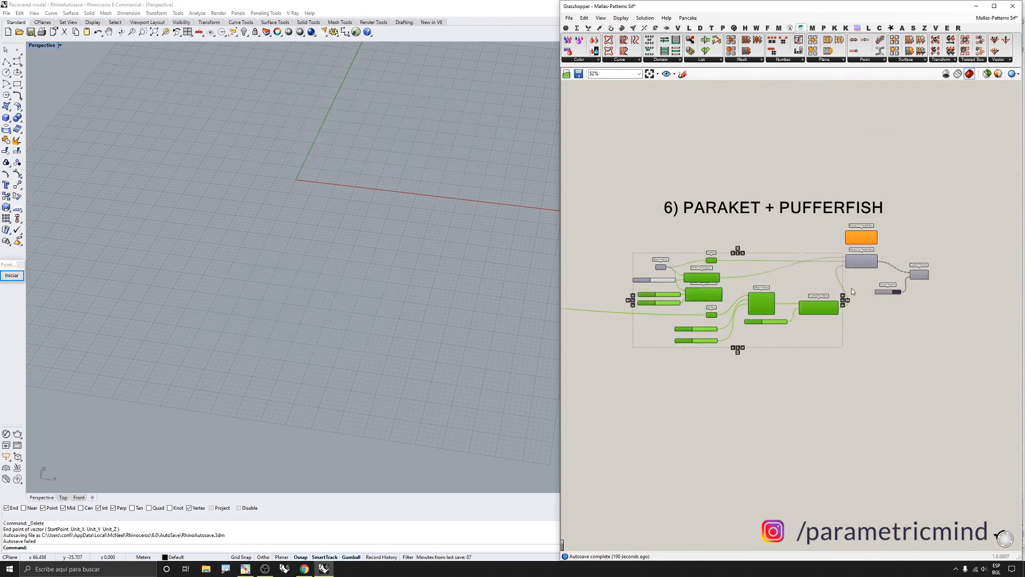
Delete the unused orange Morph To Twisted Box component
scroll(875, 233, up, 3)
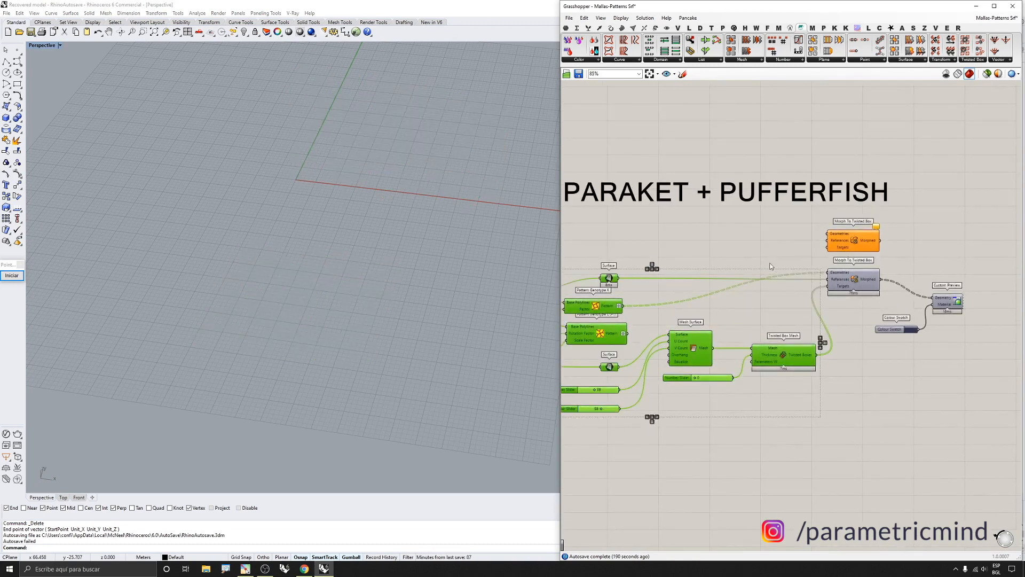
click(854, 241)
key(Delete)
Turn on the preview of the remaining Morph To Twisted Box component
click(854, 279)
middle_click(862, 278)
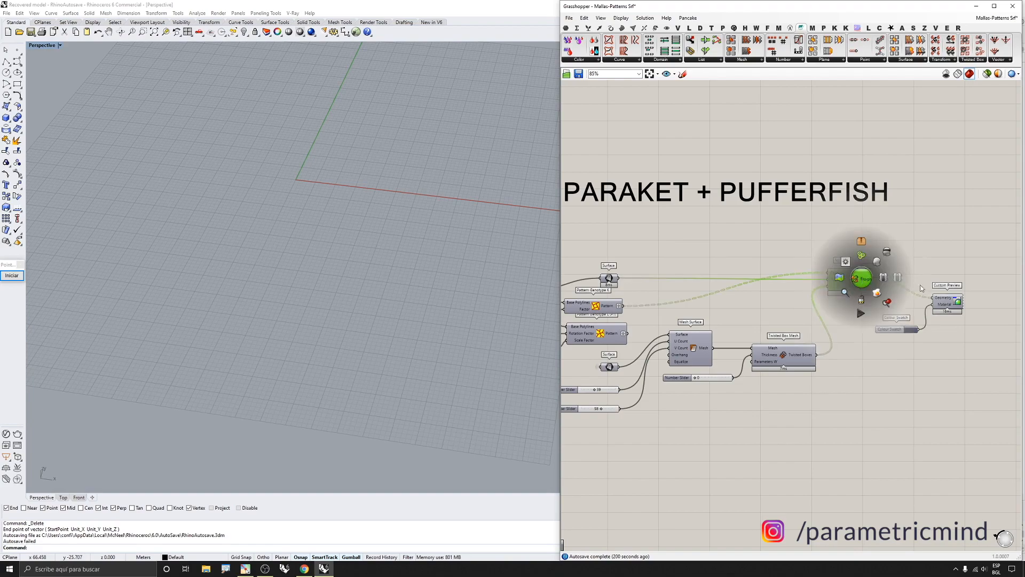
click(876, 263)
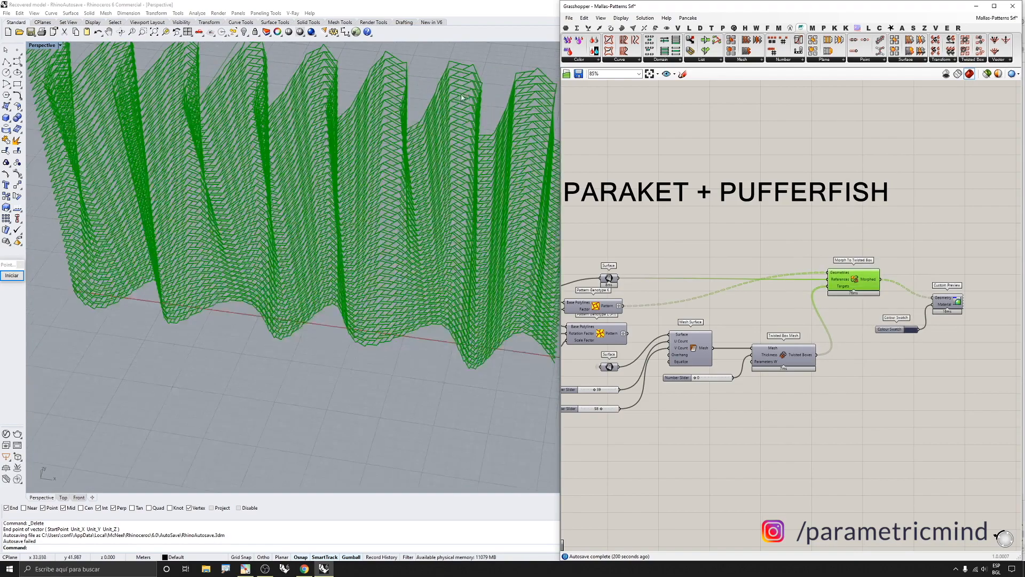
click(680, 229)
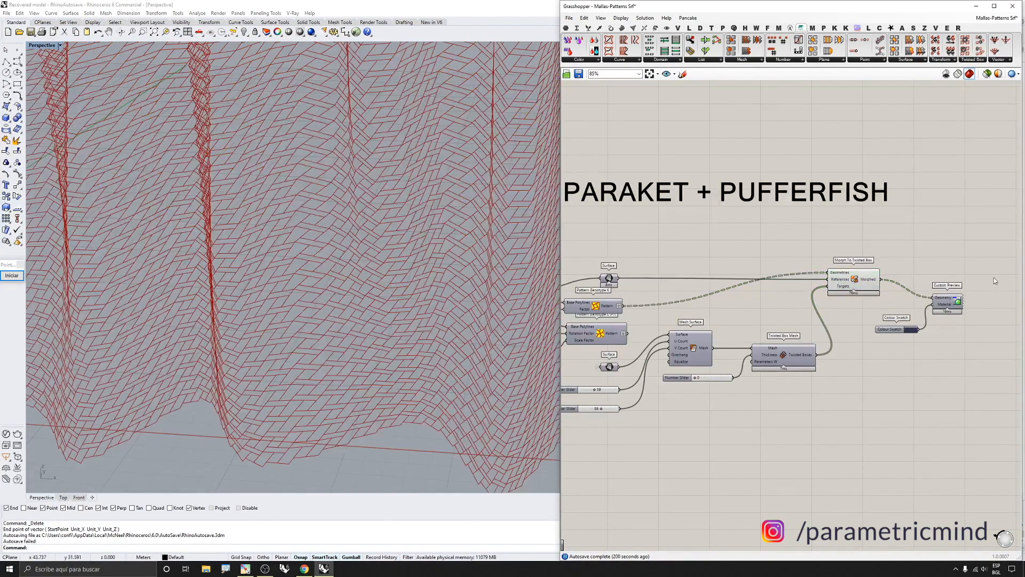
Turn on the Custom Preview component's preview and turn off the Morph To Twisted Box preview
click(939, 305)
middle_click(939, 310)
click(953, 294)
drag(908, 242, 870, 293)
middle_click(869, 293)
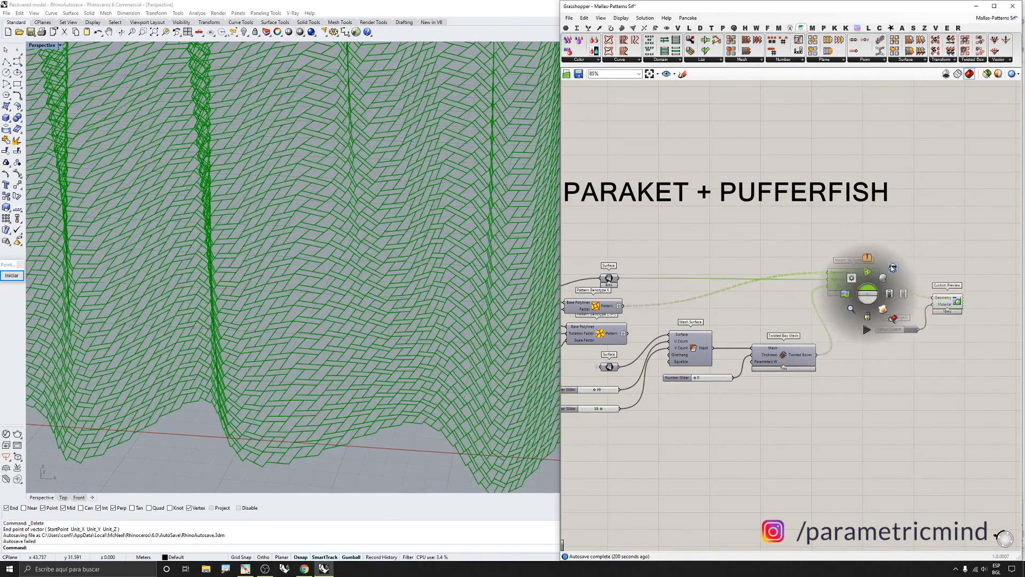
click(884, 277)
Zoom into the Paraket pattern components and orbit the viewport to examine the patterned surface
scroll(465, 280, down, 8)
scroll(710, 350, down, 2)
scroll(745, 312, up, 5)
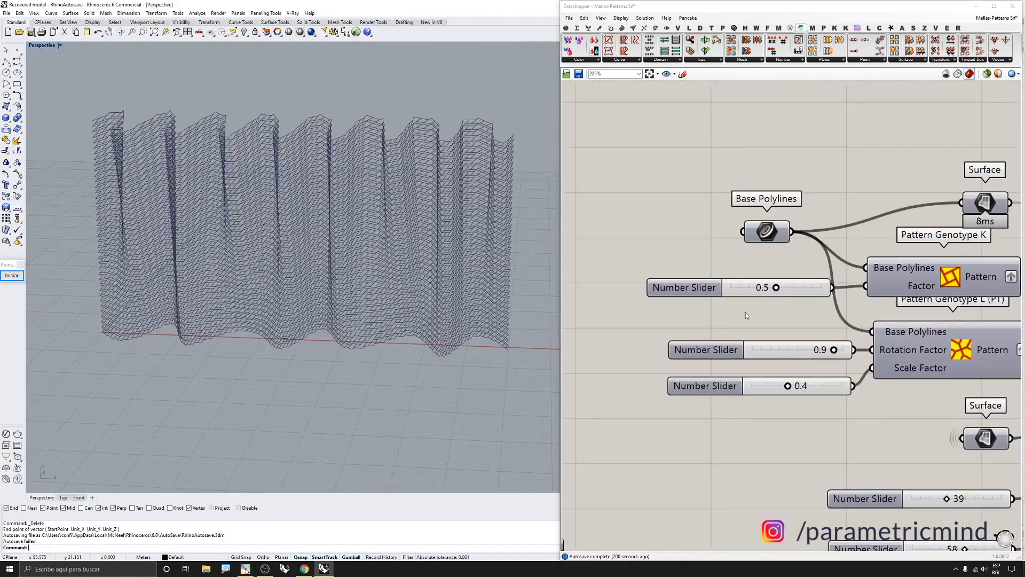
mouse_move(780, 289)
mouse_down()
mouse_move(761, 290)
mouse_move(780, 289)
mouse_up()
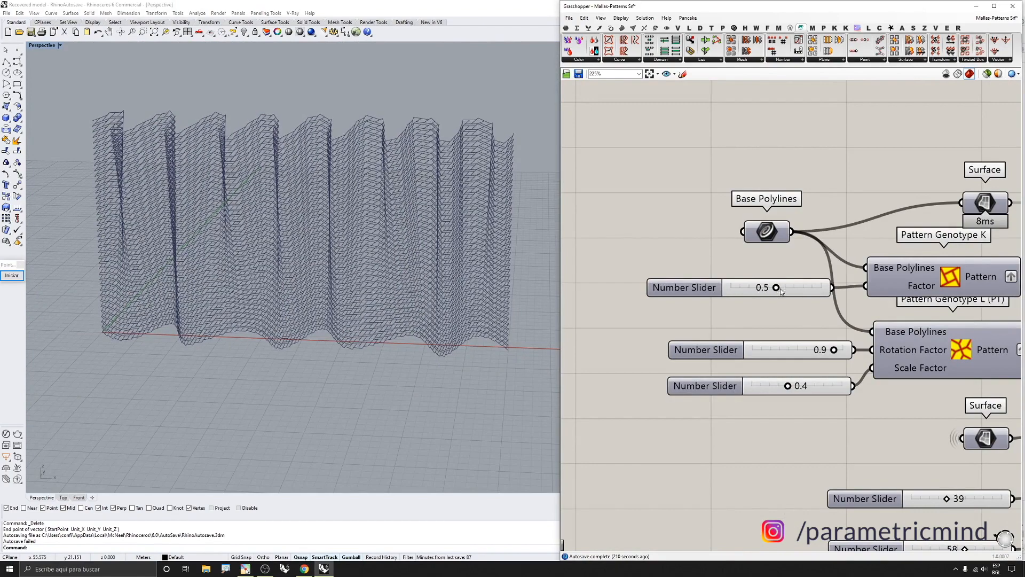
mouse_move(422, 292)
right_down()
mouse_move(398, 294)
mouse_move(409, 299)
right_up()
scroll(678, 323, down, 3)
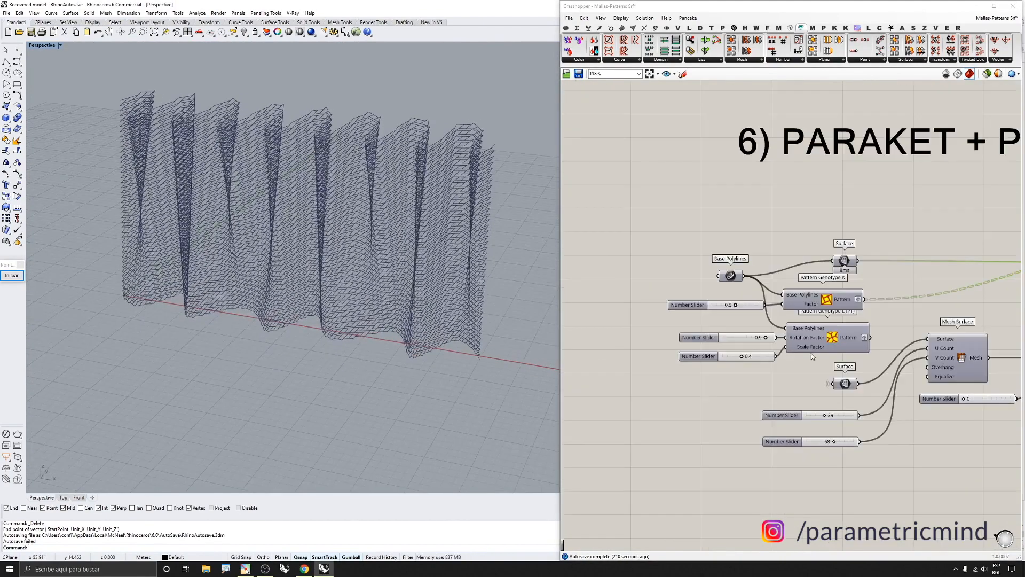
scroll(758, 302, down, 3)
scroll(810, 303, up, 3)
Connect the Pattern Genotype L output to the Geometries input of Morph To Twisted Box
click(808, 317)
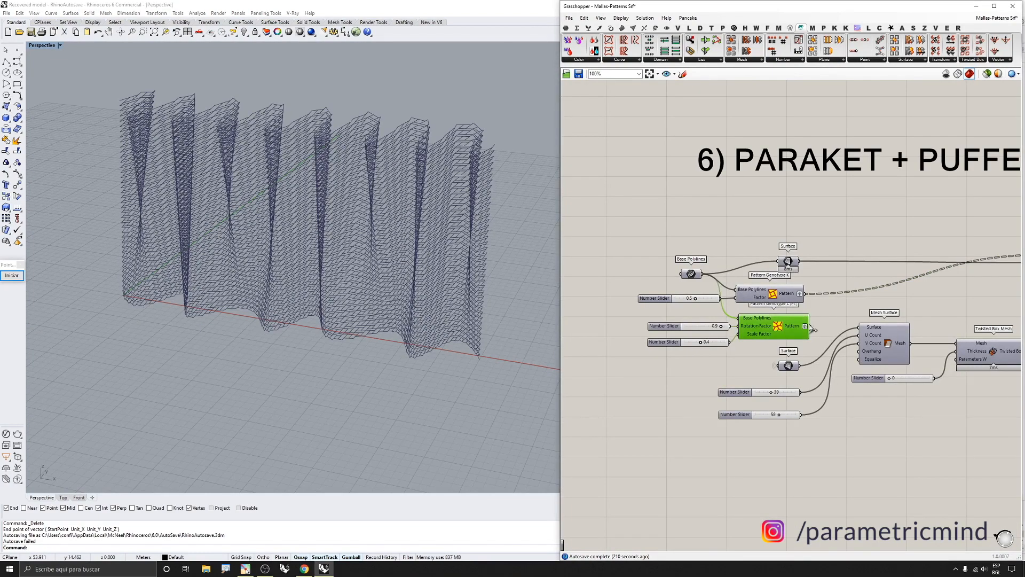
drag(810, 326, 954, 267)
scroll(405, 243, up, 10)
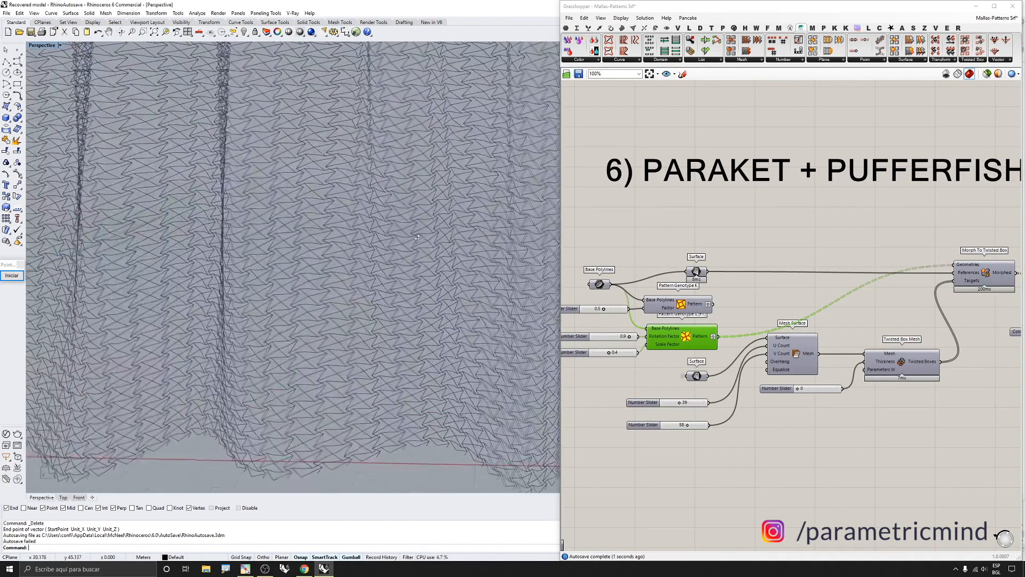
scroll(418, 237, up, 5)
scroll(600, 362, up, 5)
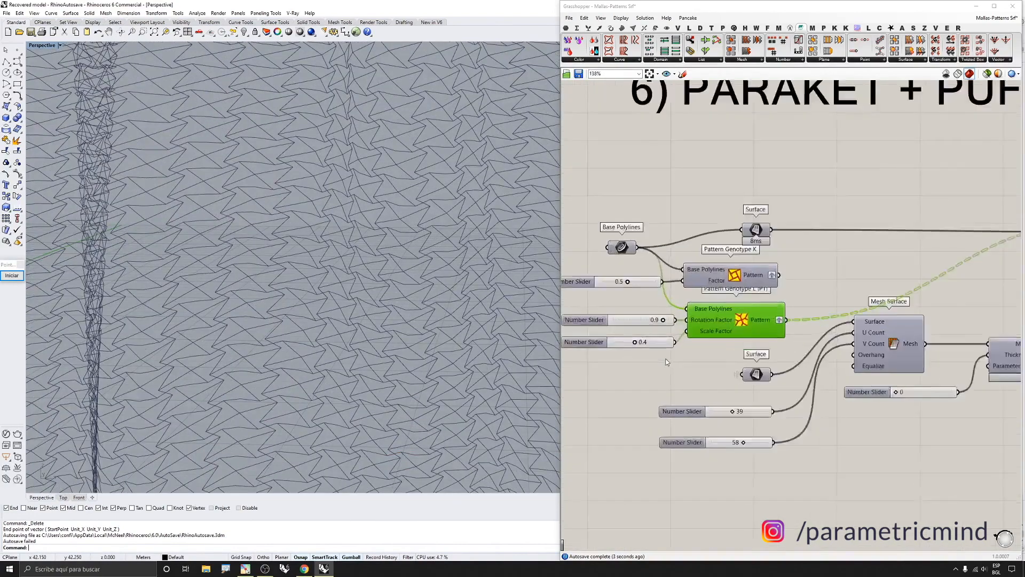
Set the Pattern Genotype L rotation factor to 0.3 and scale factor to 0.1
click(628, 342)
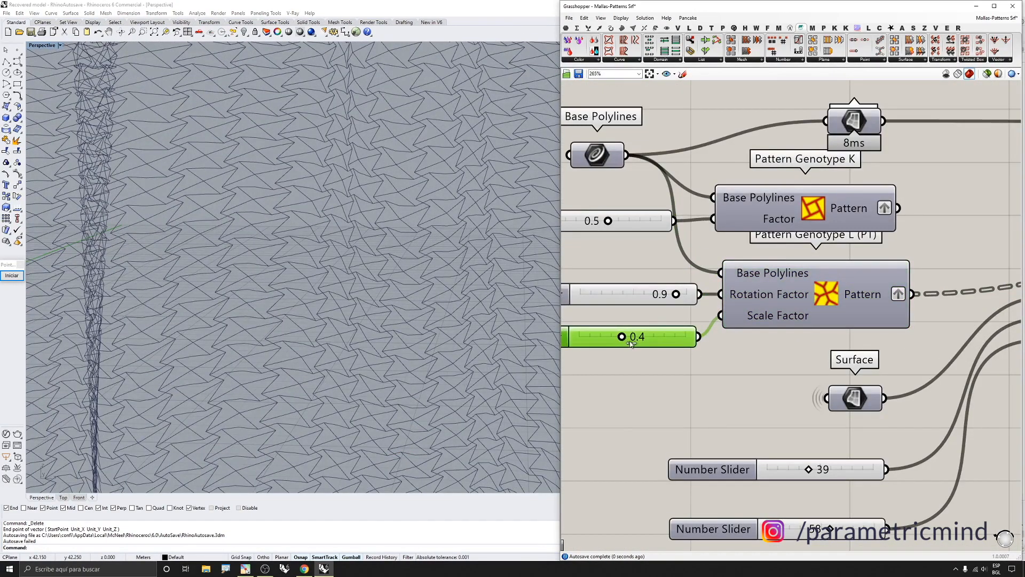
drag(631, 343, 654, 338)
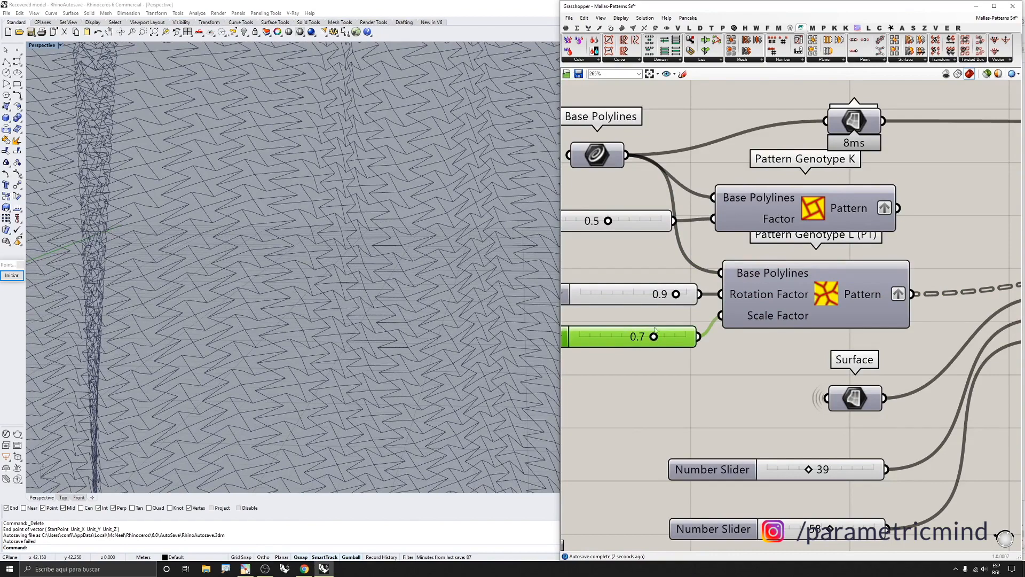
drag(675, 294, 606, 297)
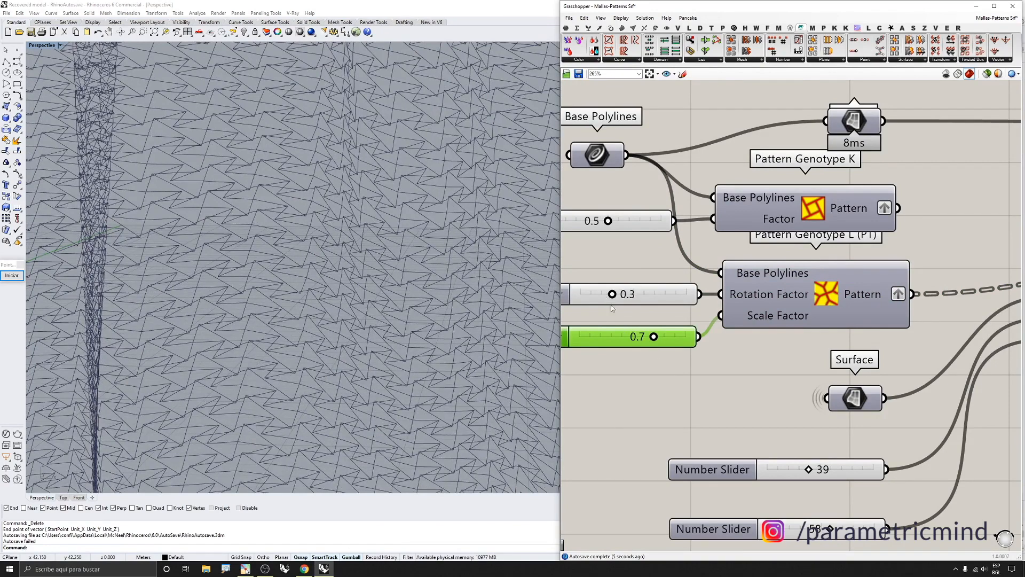
drag(663, 341, 589, 336)
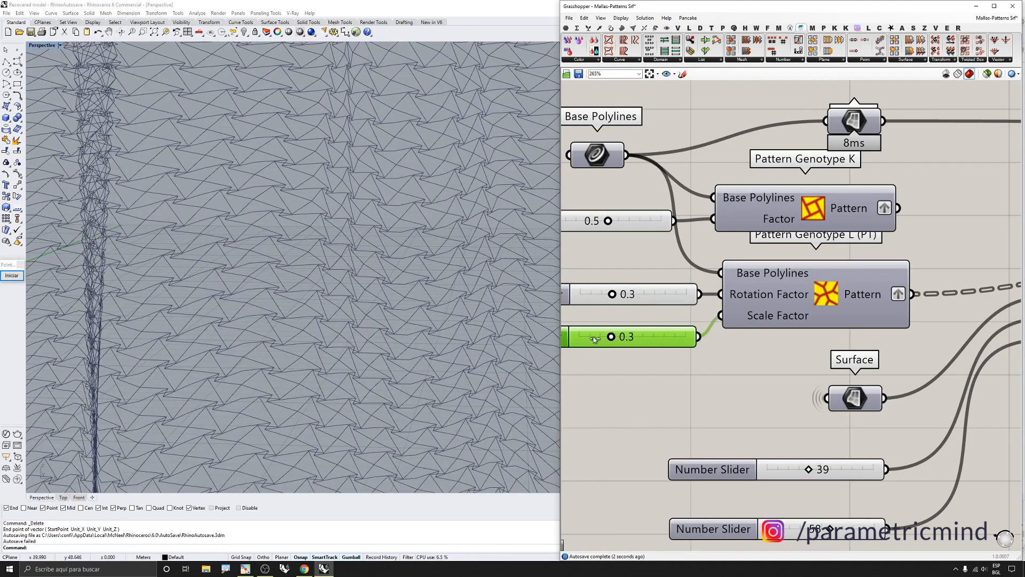
Browse the Parakeet Pattern Generation component list and zoom out the canvas
click(733, 27)
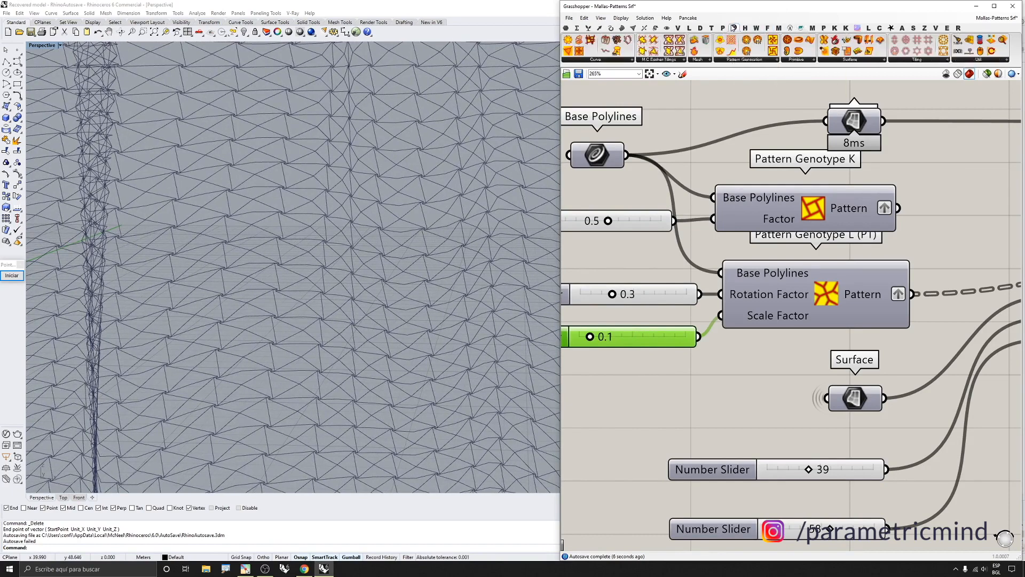
click(735, 60)
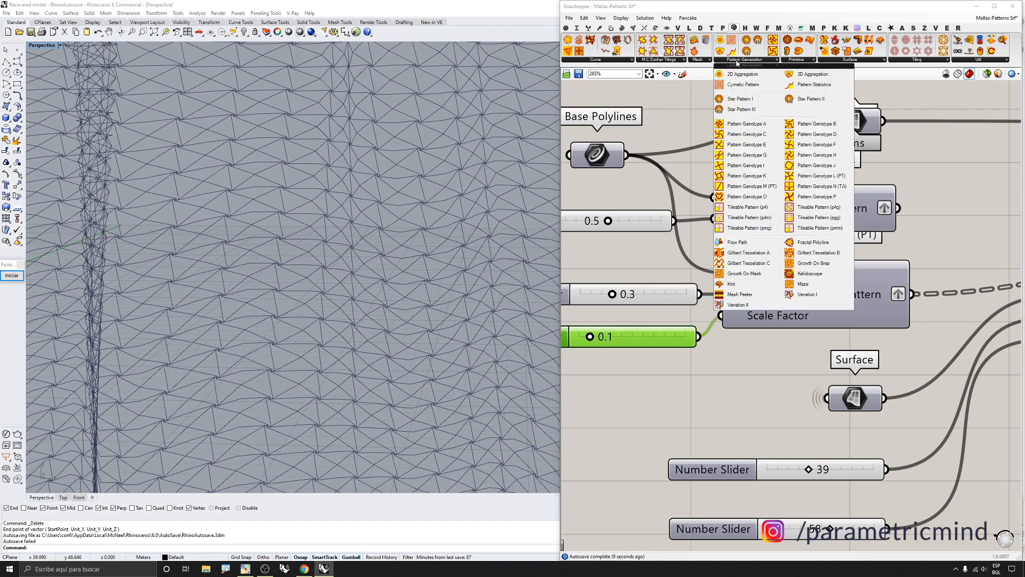
click(741, 412)
scroll(730, 216, down, 8)
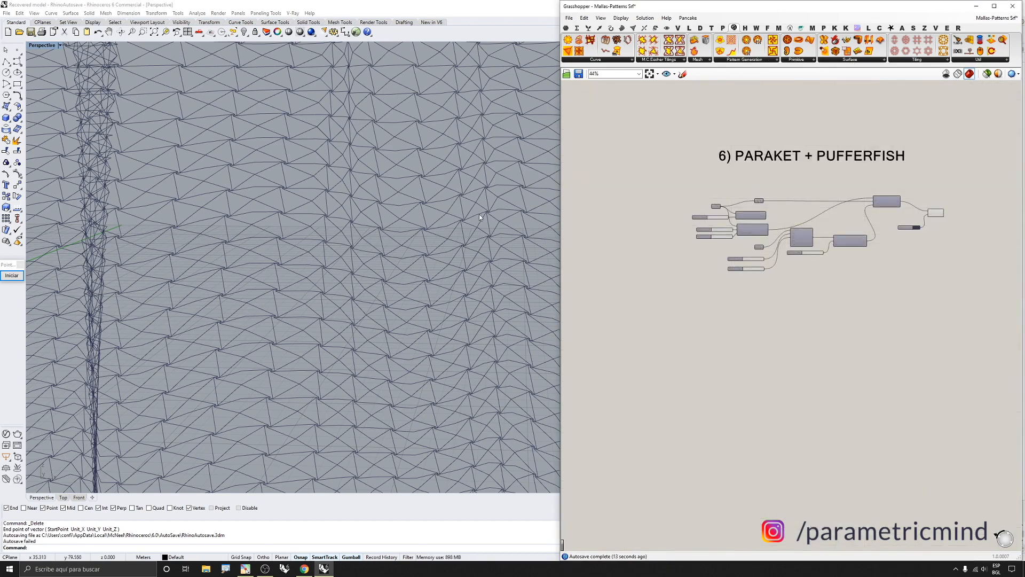
scroll(931, 195, up, 3)
click(929, 230)
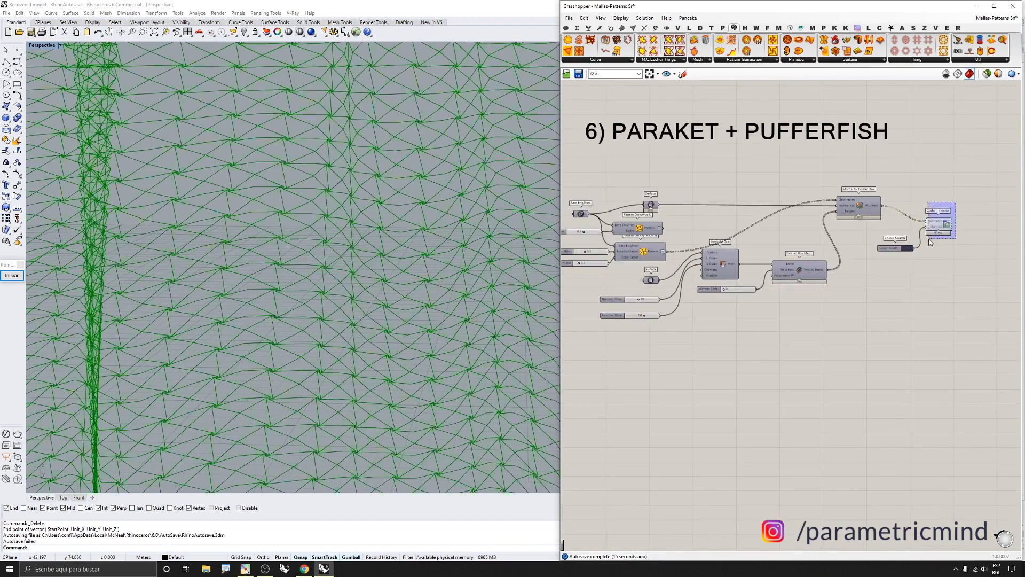
middle_click(928, 238)
click(953, 211)
middle_click(921, 221)
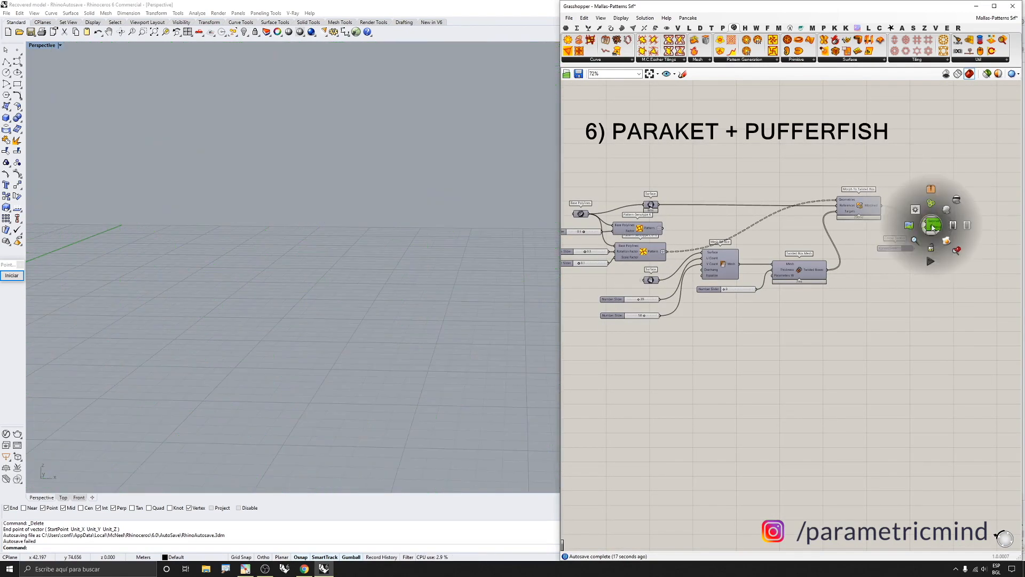
click(945, 209)
click(790, 318)
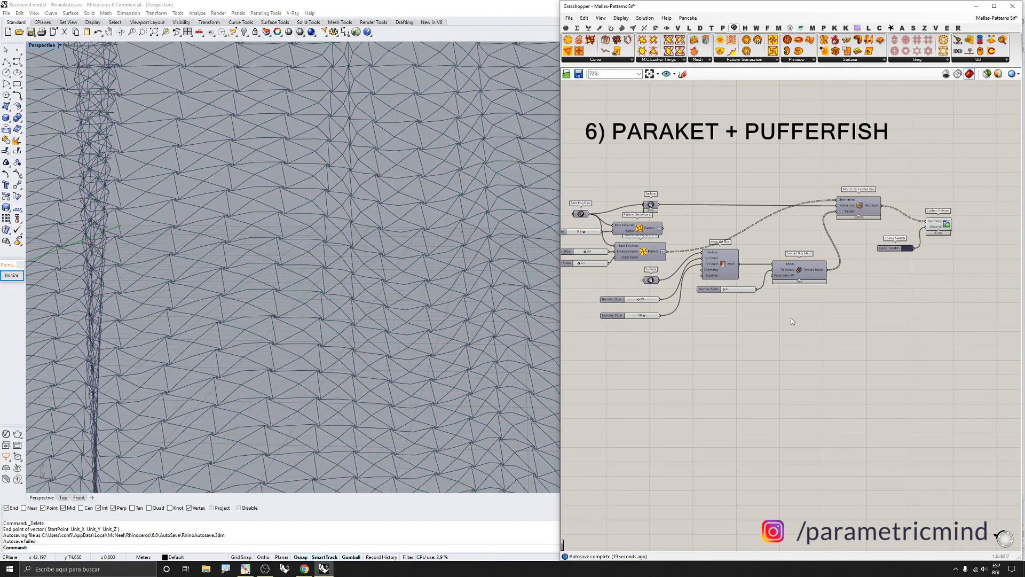
Turn on the preview of the Pattern Genotype L component and orbit the viewport to view its pattern
scroll(411, 257, down, 10)
scroll(412, 258, down, 10)
scroll(601, 245, up, 3)
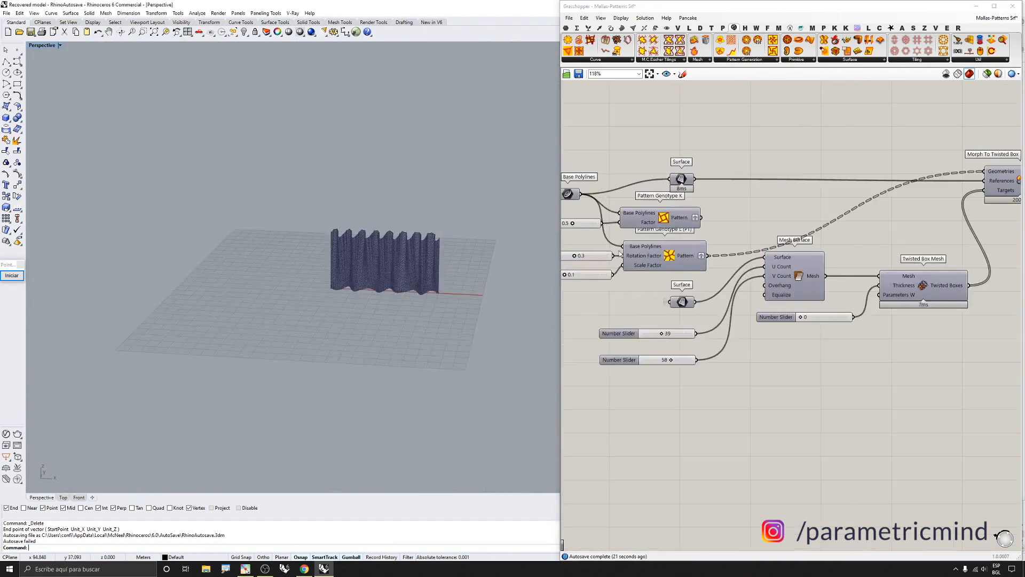
click(656, 256)
middle_click(656, 257)
click(675, 240)
scroll(333, 347, up, 3)
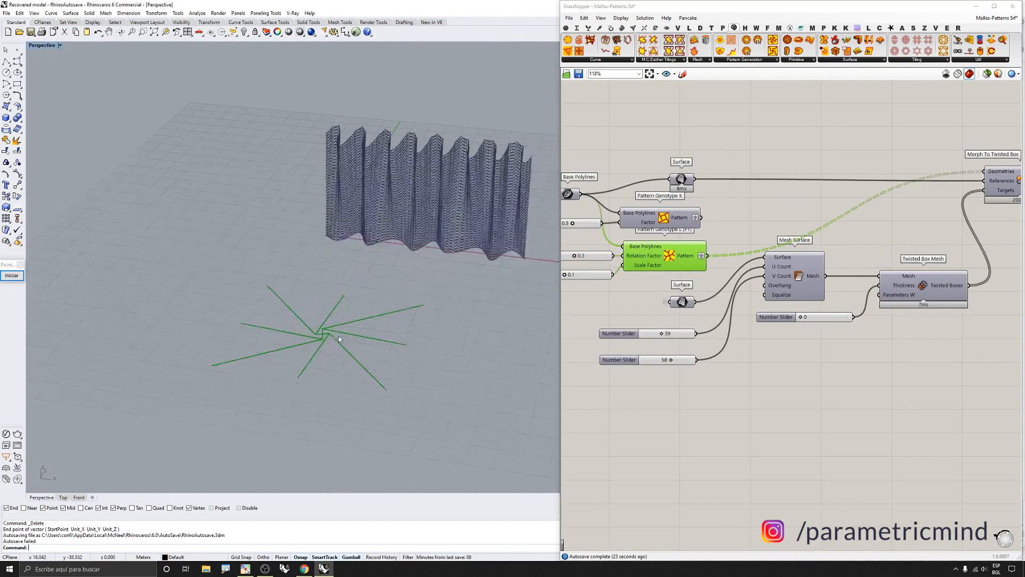
scroll(447, 197, up, 2)
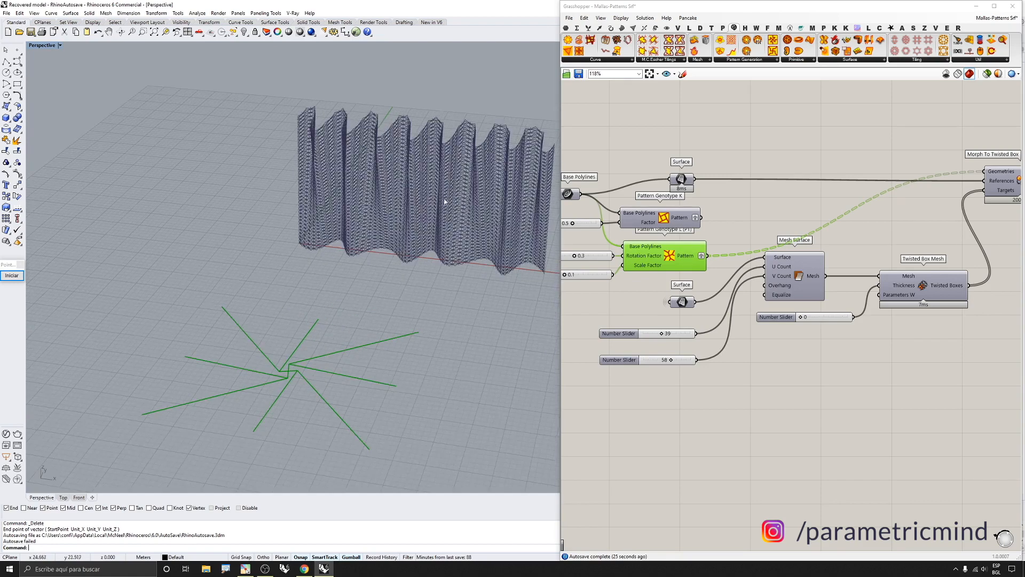
scroll(326, 146, down, 2)
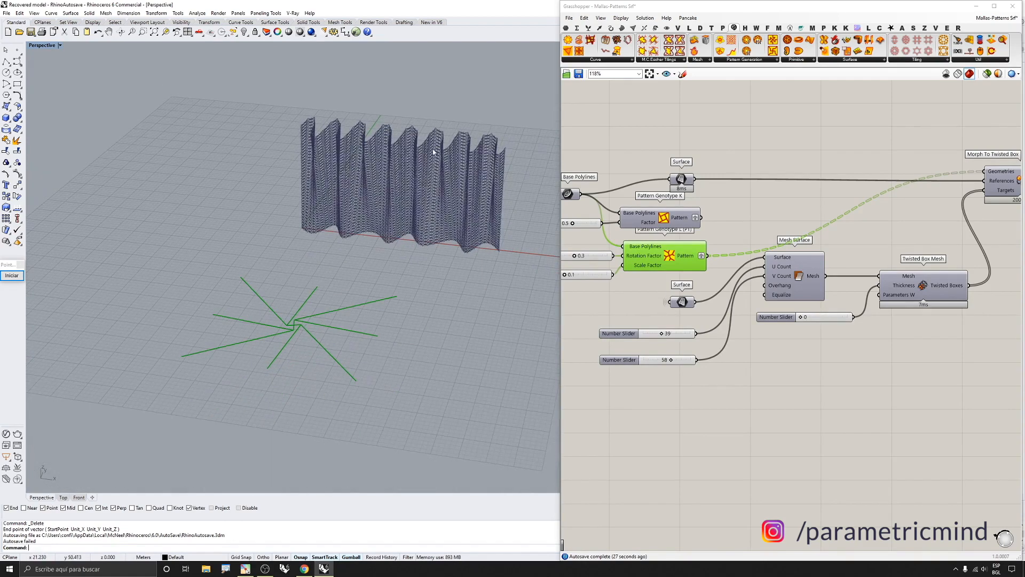
right_drag(550, 289, 408, 200)
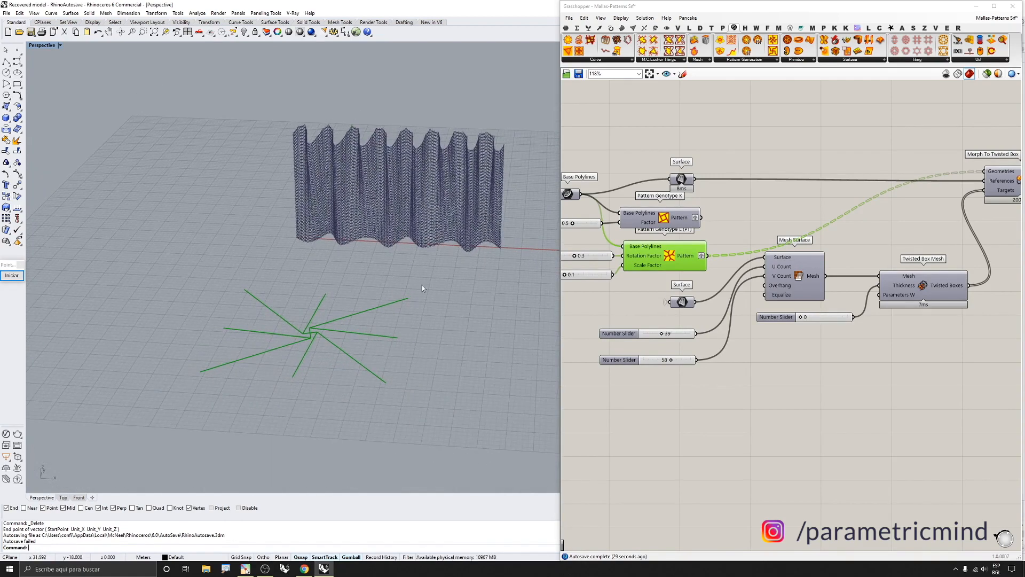
Add an Isotrim component and connect the lower Surface parameter to its Surface input
double_click(712, 407)
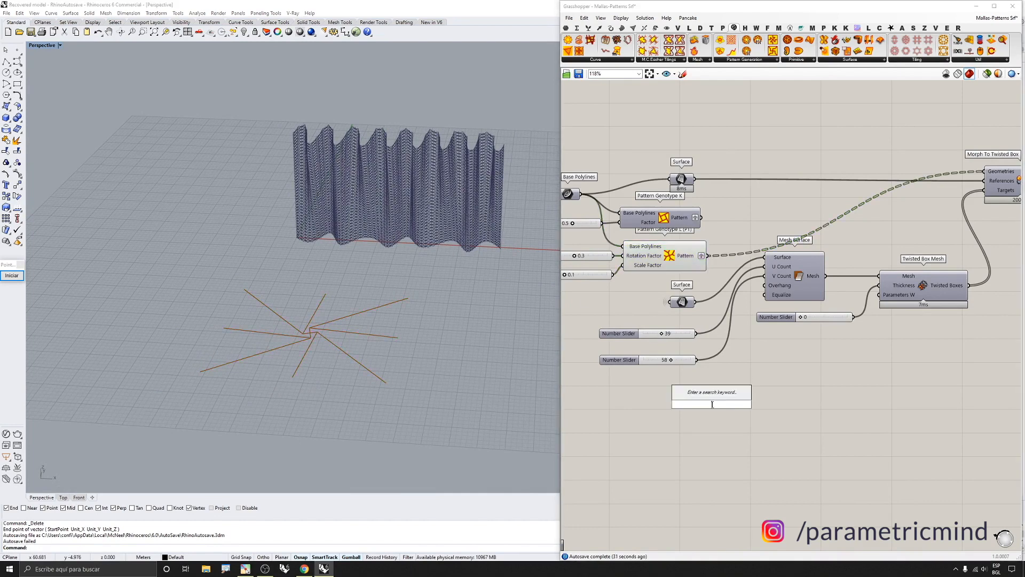
text(isotrim)
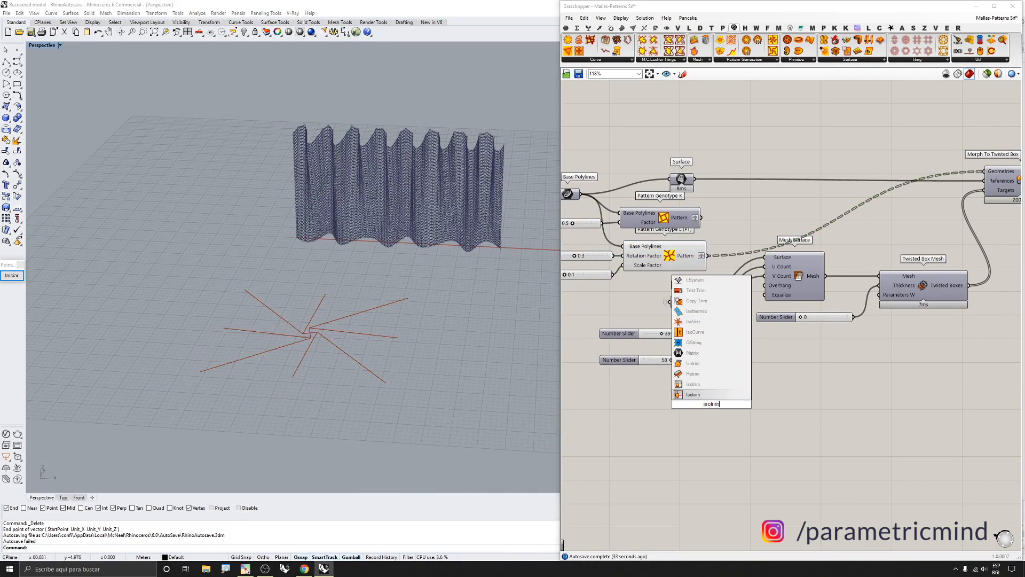
key(Return)
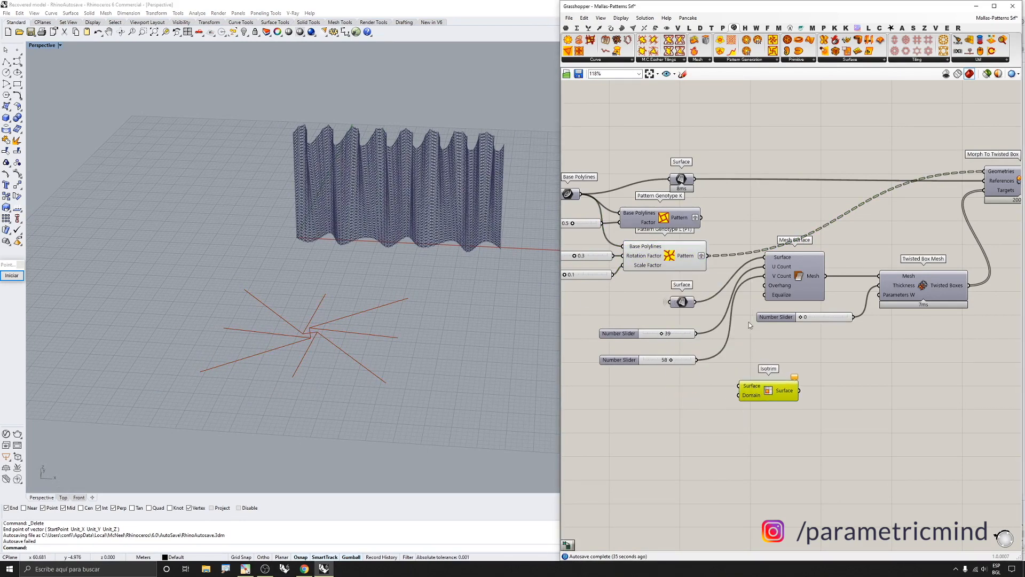
click(681, 180)
drag(694, 302, 790, 392)
Add a Divide Domain² component, feeding its Segments into Isotrim's Domain and the surface into its Domain input
double_click(730, 419)
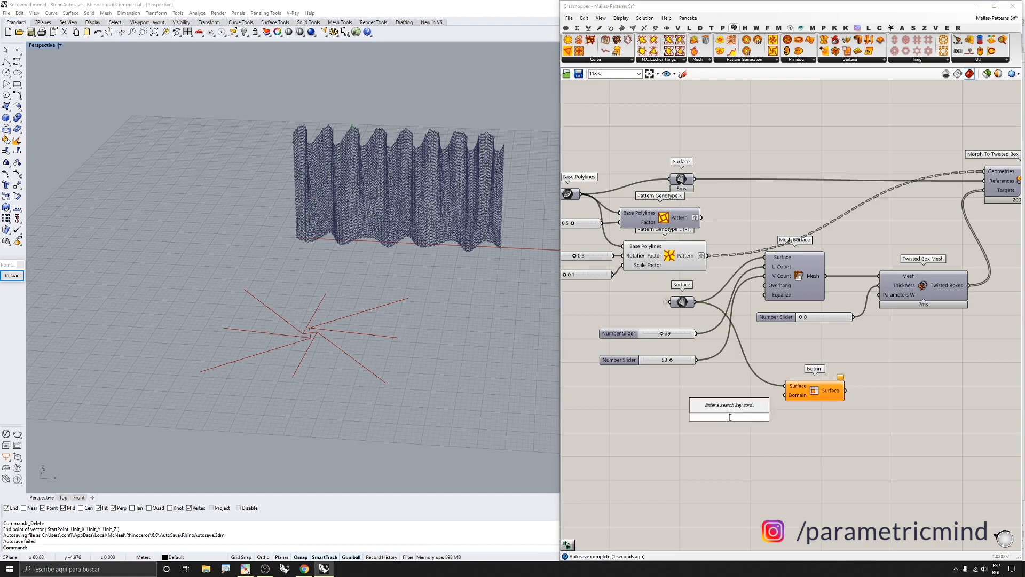
text(divide)
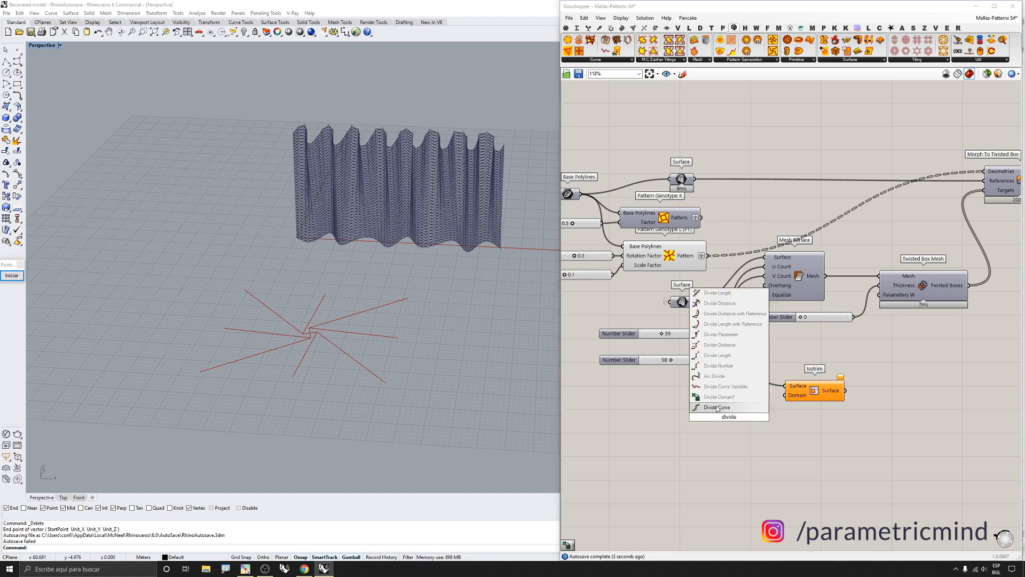
click(721, 396)
drag(788, 397, 763, 417)
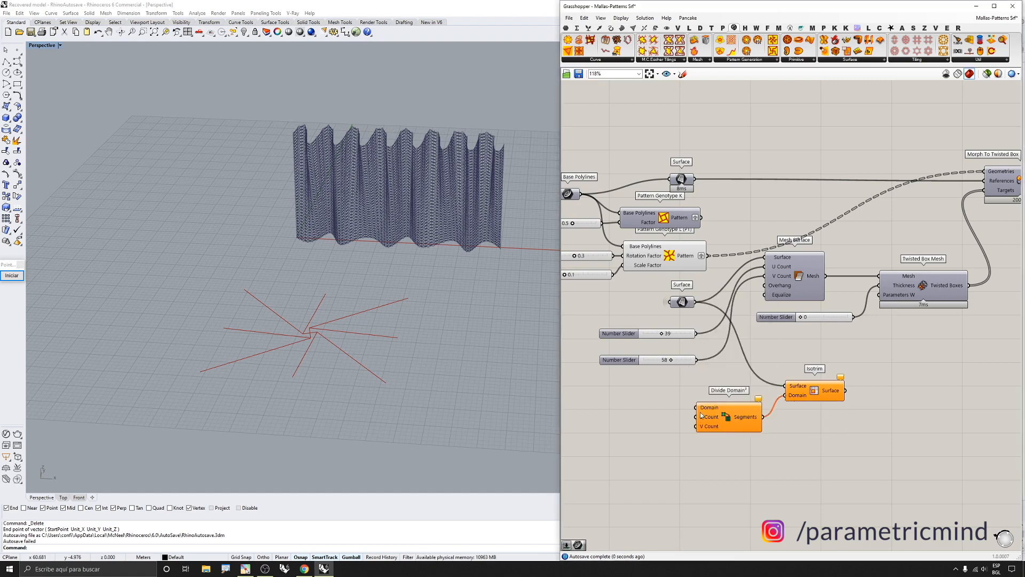
mouse_move(696, 408)
mouse_down()
mouse_move(718, 320)
mouse_move(716, 213)
mouse_move(695, 302)
mouse_up()
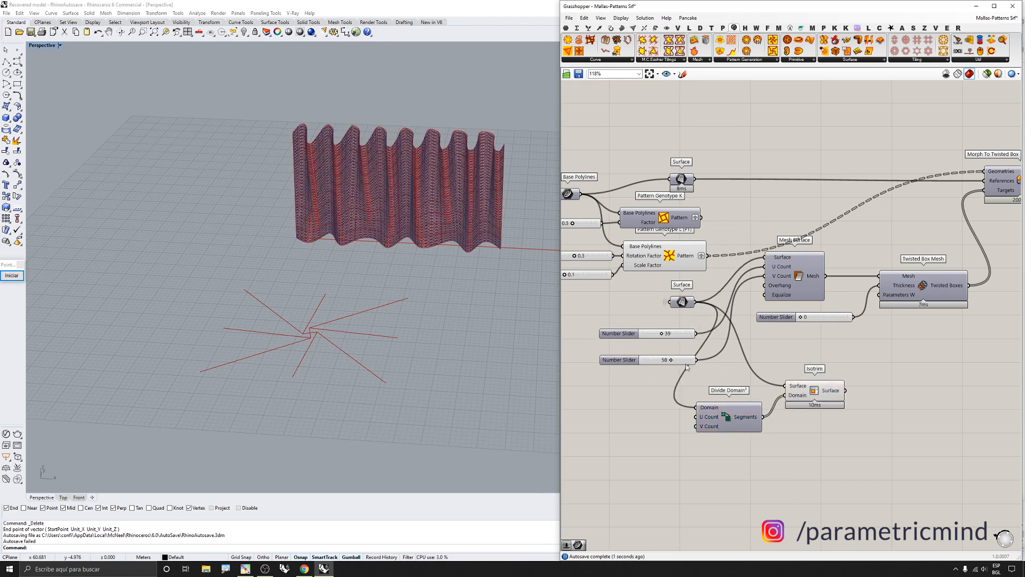
Add number sliders of 15 and 42 for the Divide Domain² U Count and V Count inputs
scroll(686, 404, up, 2)
double_click(651, 440)
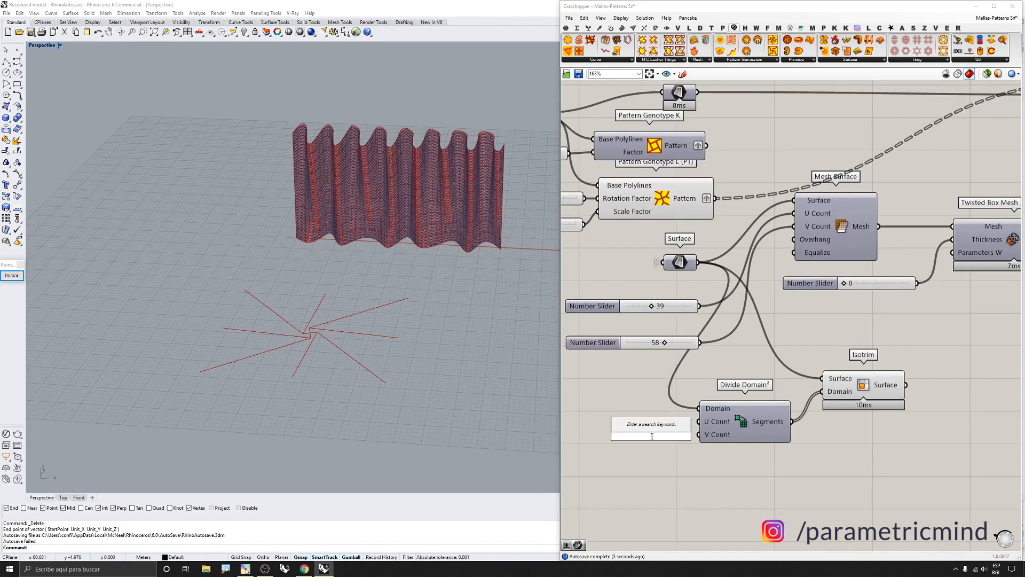
text(15)
key(Return)
mouse_move(686, 436)
mouse_down()
mouse_move(682, 424)
mouse_move(658, 423)
mouse_move(666, 439)
mouse_move(683, 439)
mouse_up()
drag(619, 437, 640, 437)
Turn off the preview of the morphed twisted-box output component
scroll(720, 317, down, 5)
drag(975, 217, 936, 265)
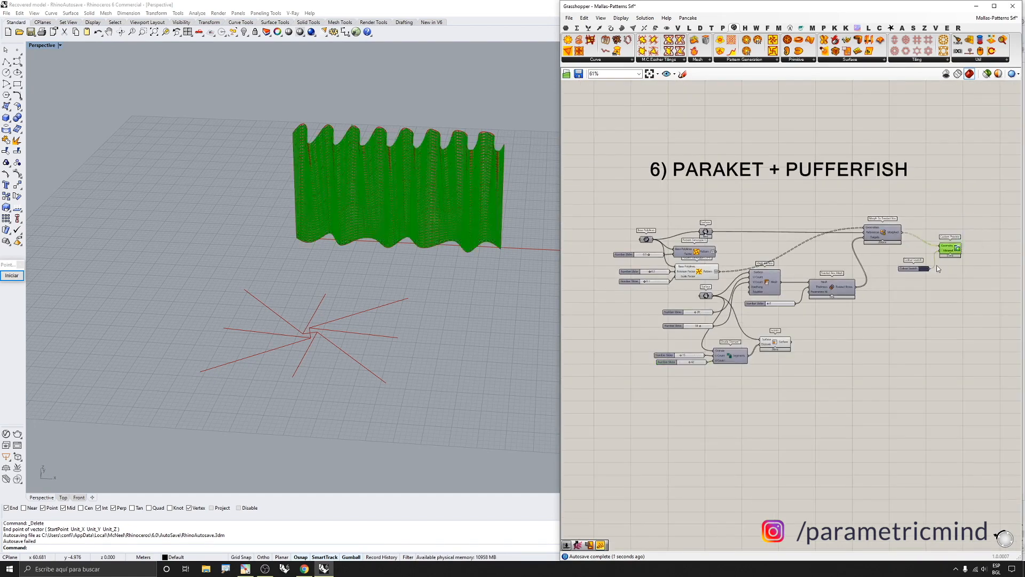
middle_click(936, 266)
click(960, 243)
Add a Map to Surface component beside the Isotrim component
scroll(783, 379, up, 3)
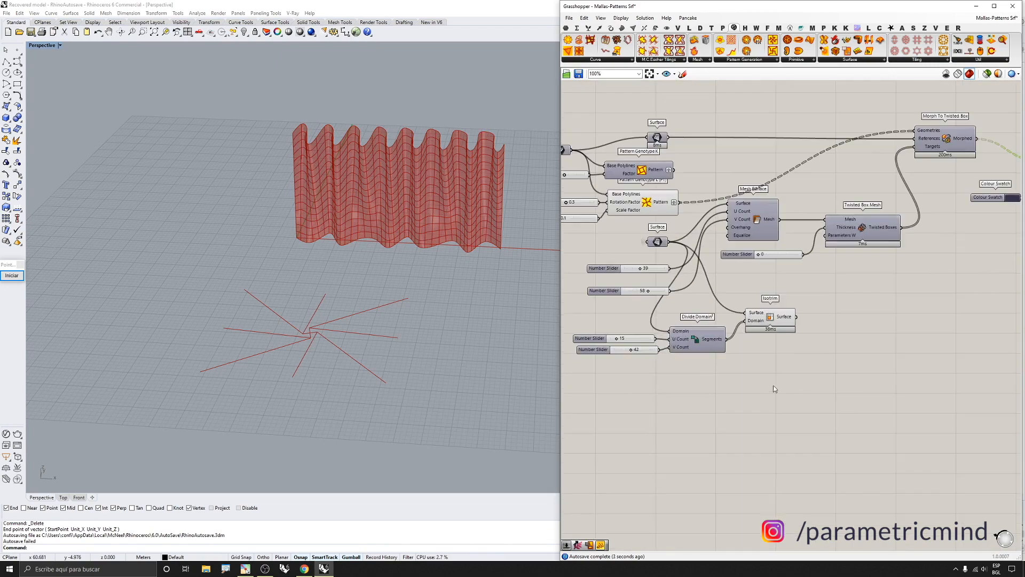
click(783, 321)
scroll(783, 321, up, 3)
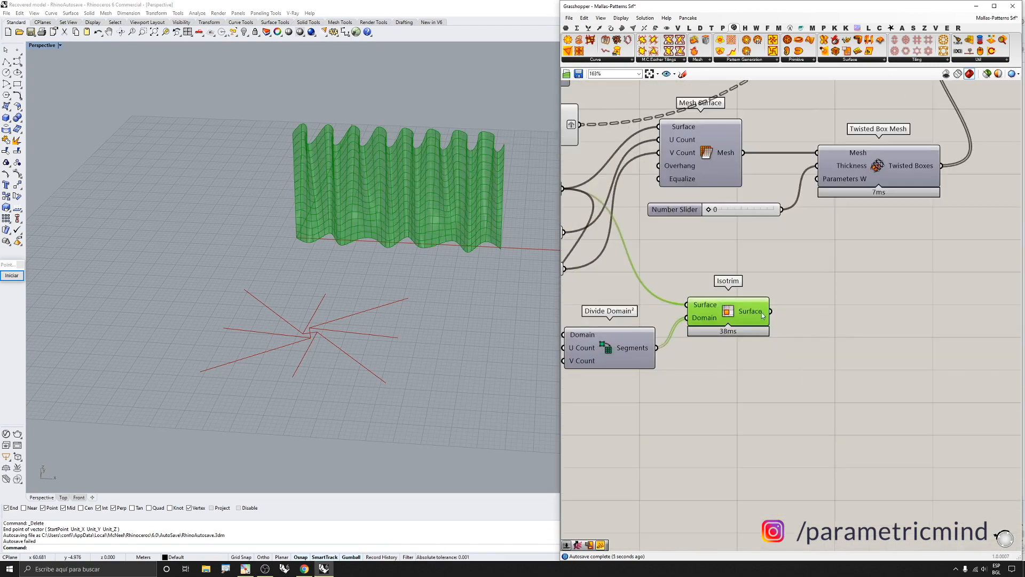
mouse_move(764, 315)
scroll(760, 320, down, 2)
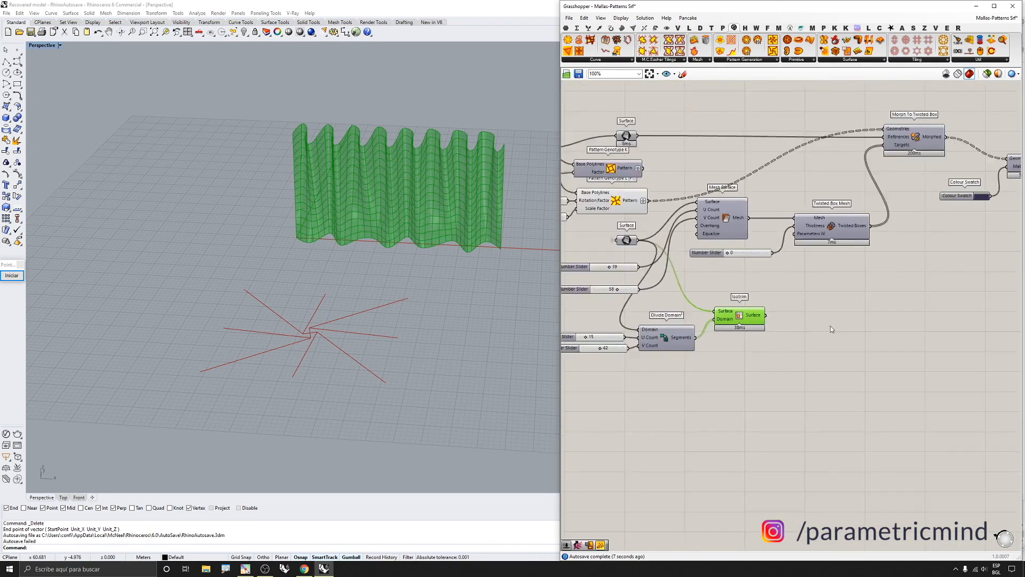
scroll(830, 325, up, 2)
double_click(831, 322)
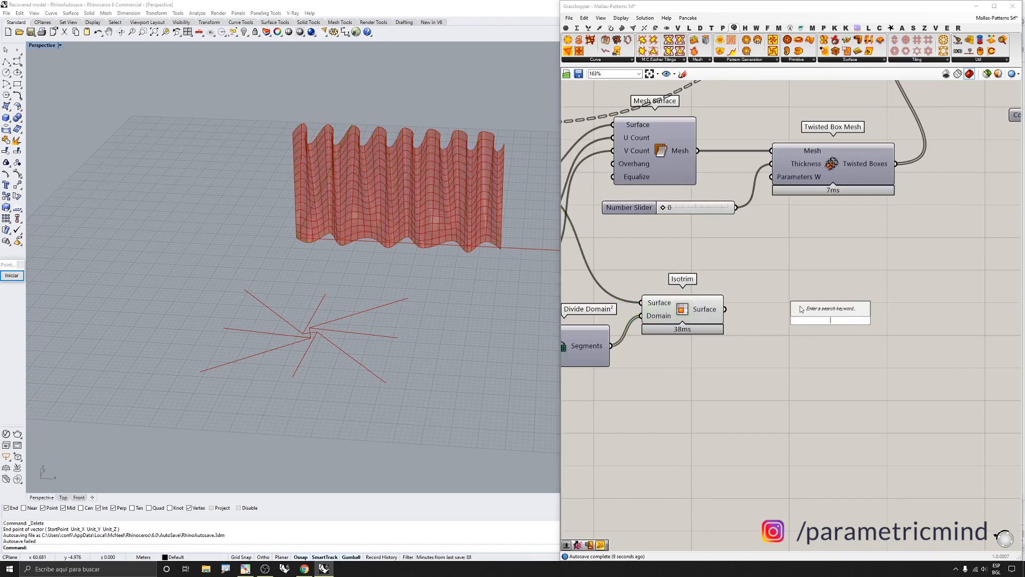
text(m)
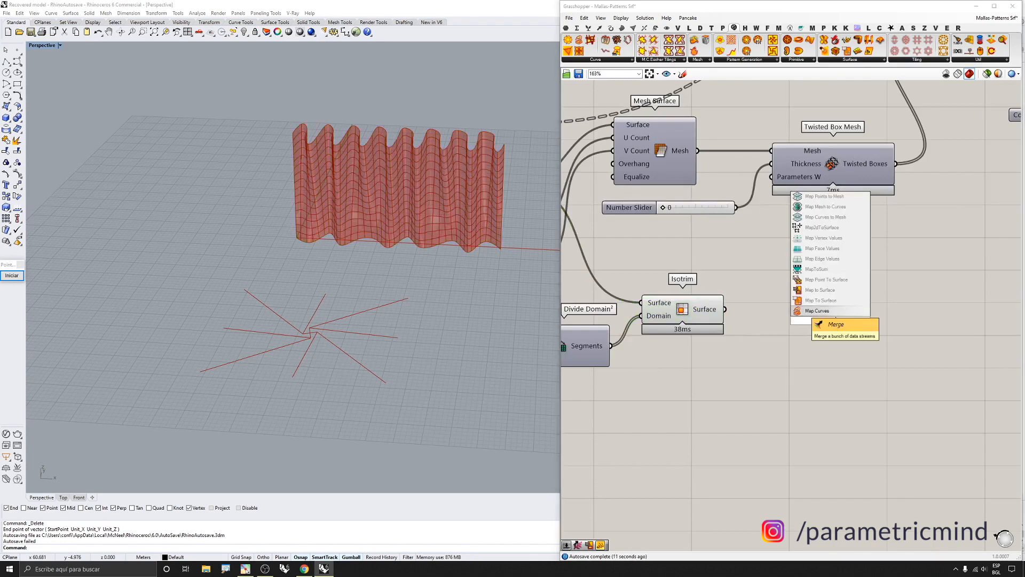
text(ap t)
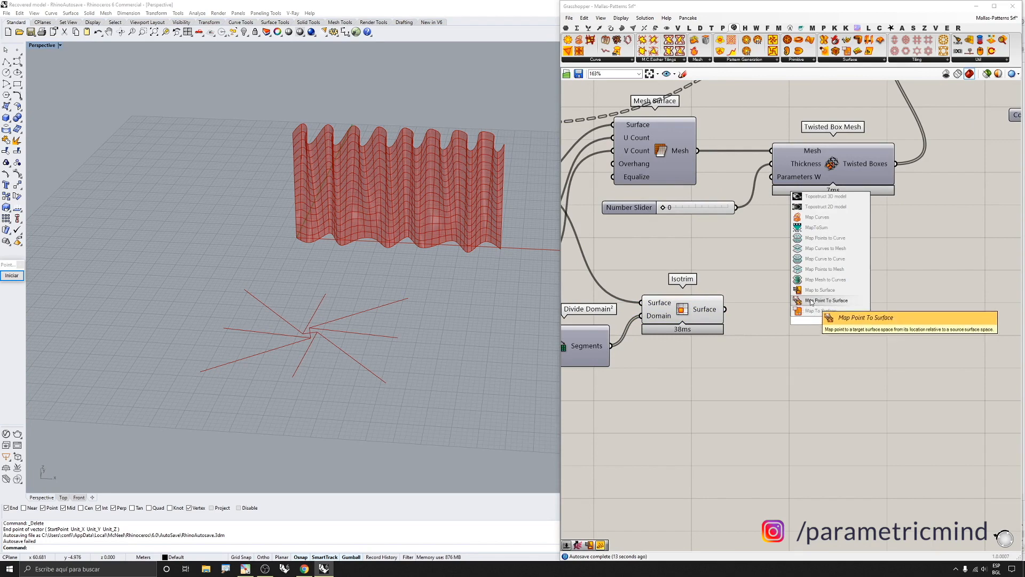
key(Return)
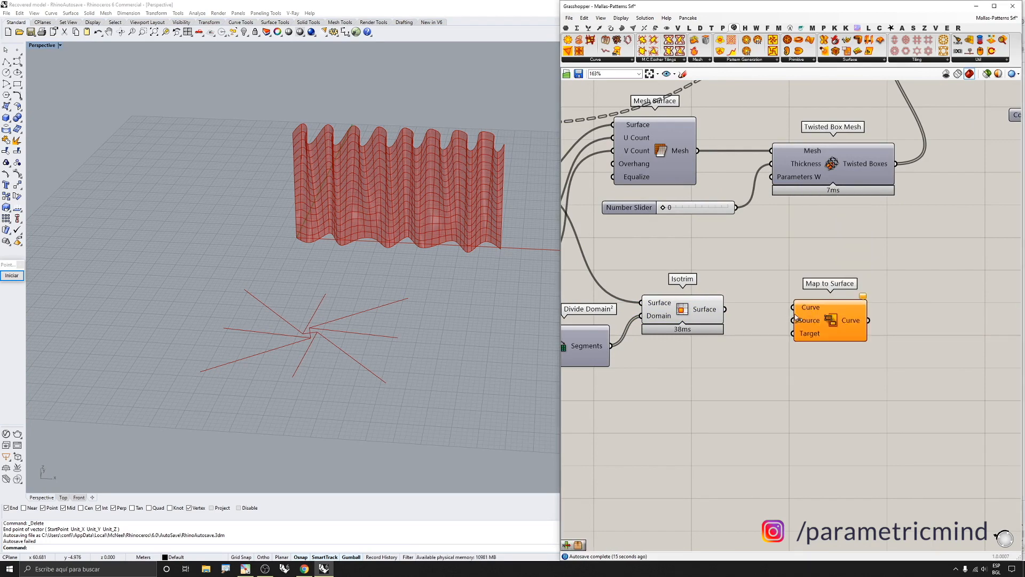
scroll(827, 326, down, 2)
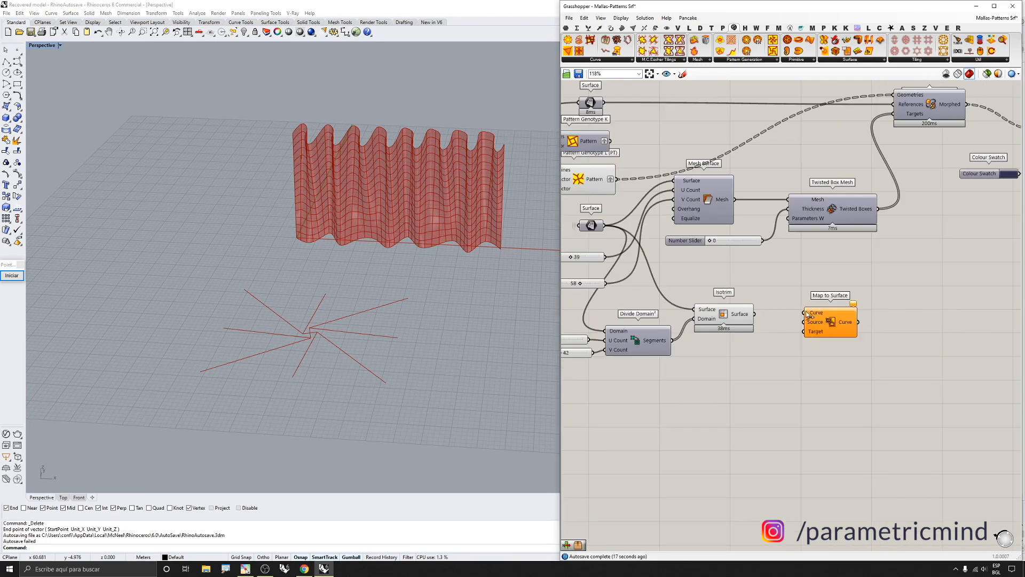
Connect the Pattern Genotype L output to the Curve input of Map to Surface
scroll(811, 312, down, 1)
click(623, 207)
scroll(623, 207, up, 4)
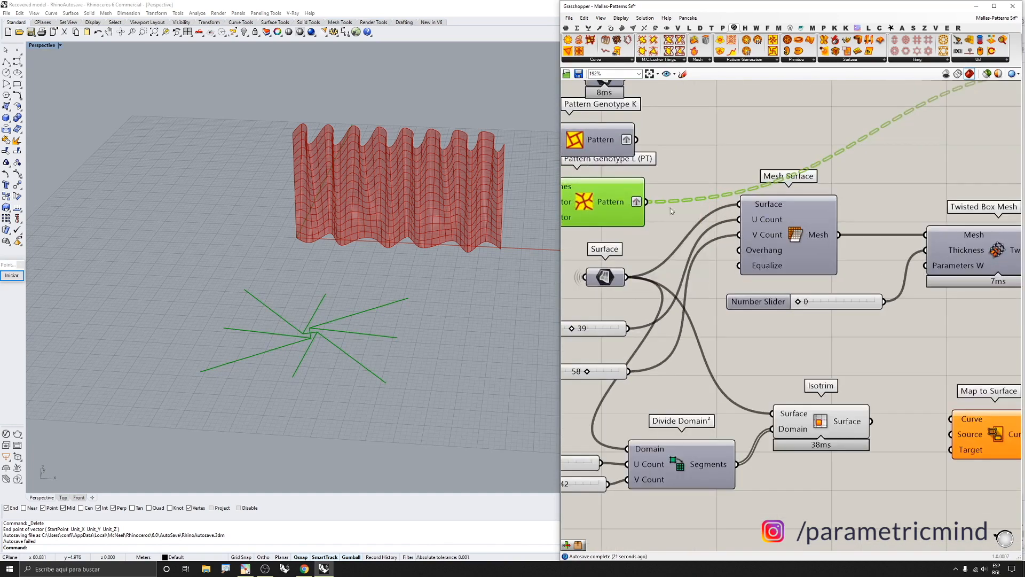
scroll(670, 207, down, 2)
scroll(623, 206, up, 2)
mouse_move(626, 205)
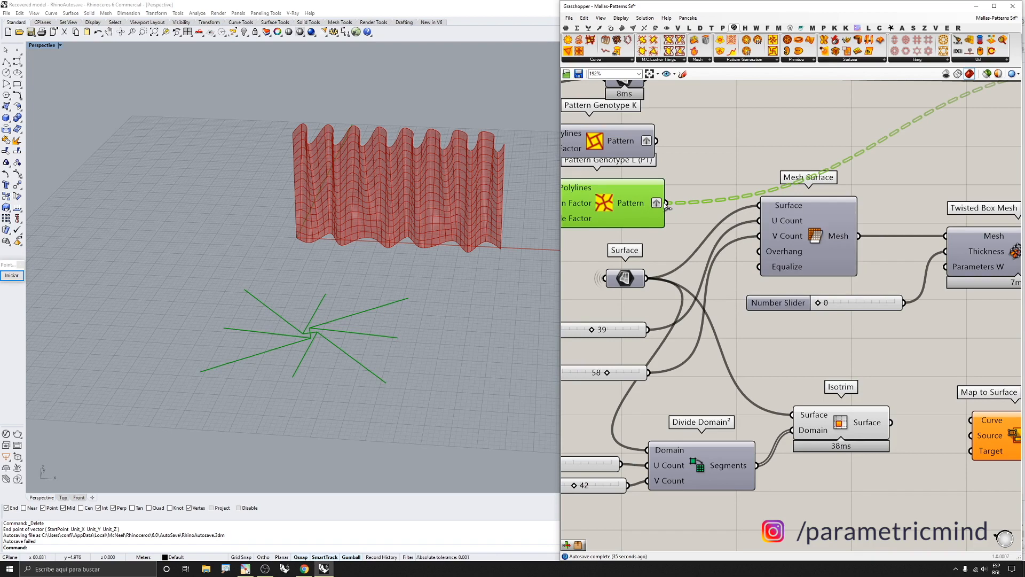
scroll(666, 203, down, 2)
drag(665, 203, 892, 366)
scroll(892, 365, up, 2)
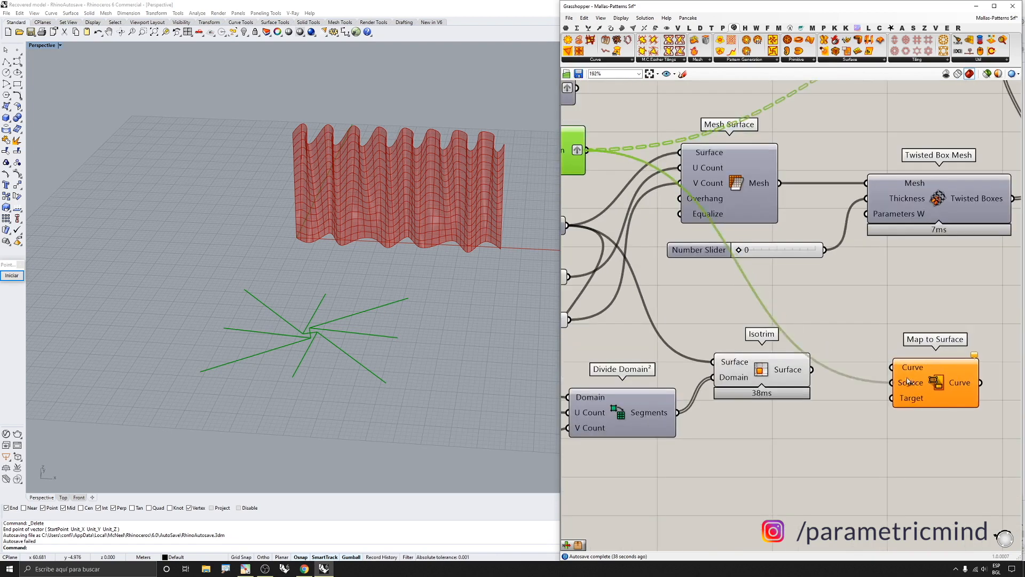
Connect Map to Surface's Source input to the upper Surface parameter
click(911, 389)
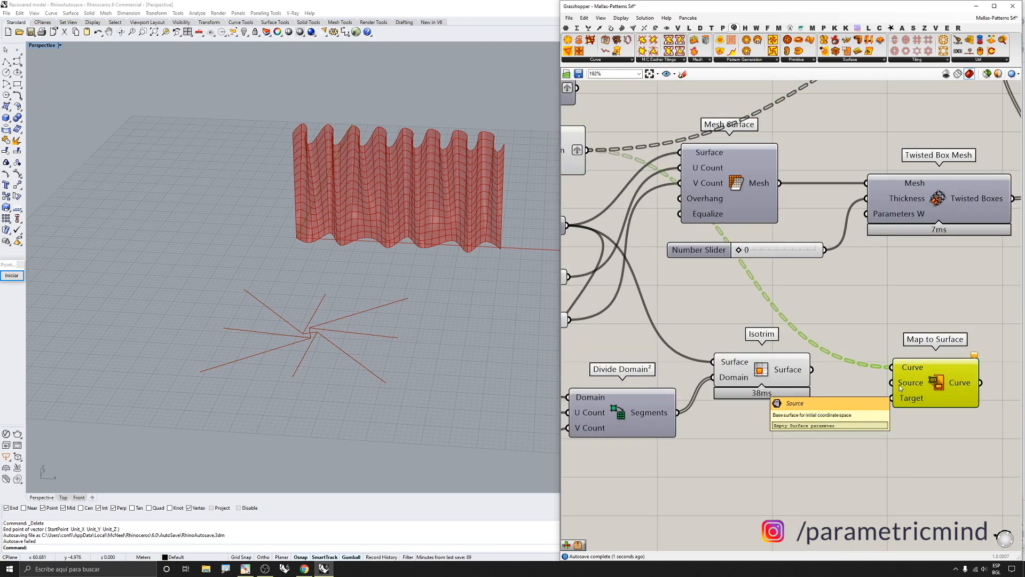
scroll(917, 384, down, 2)
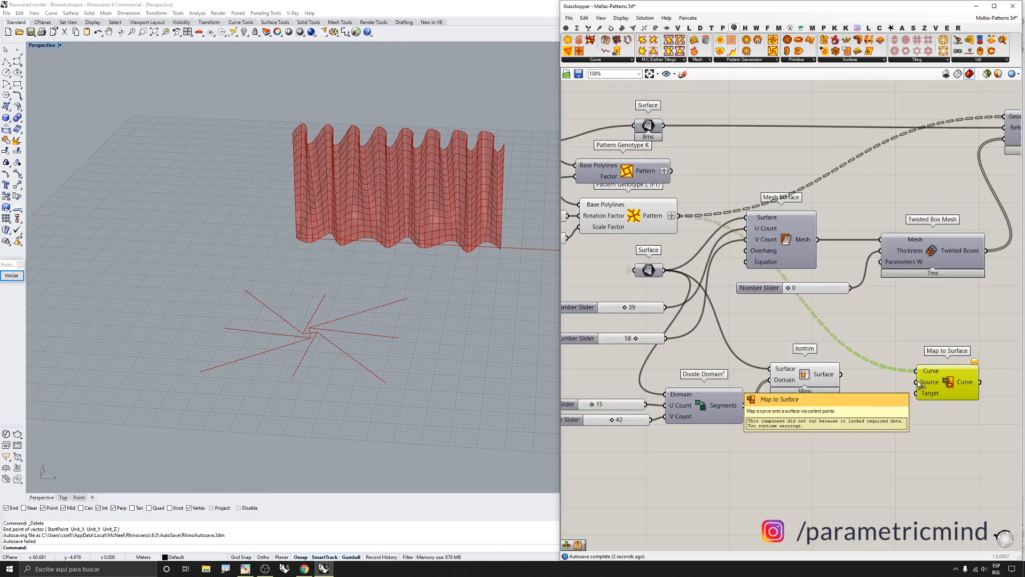
scroll(917, 384, down, 3)
drag(917, 382, 767, 231)
scroll(744, 233, up, 3)
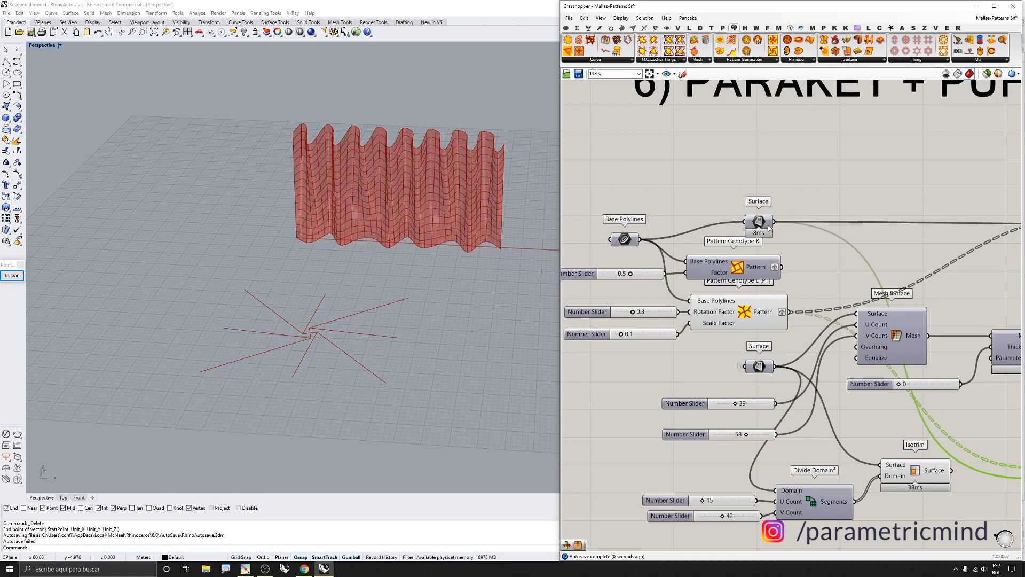
Select the upper Surface parameter and the Isotrim component to inspect their previews in the viewport
click(768, 225)
middle_click(766, 225)
click(773, 209)
middle_click(758, 222)
click(774, 196)
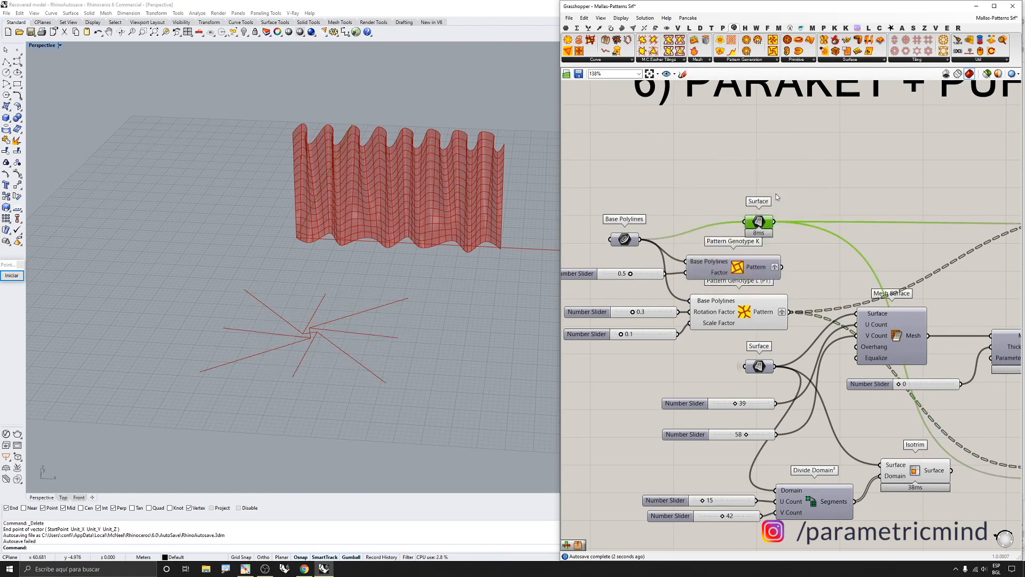
scroll(776, 196, down, 5)
scroll(828, 276, up, 4)
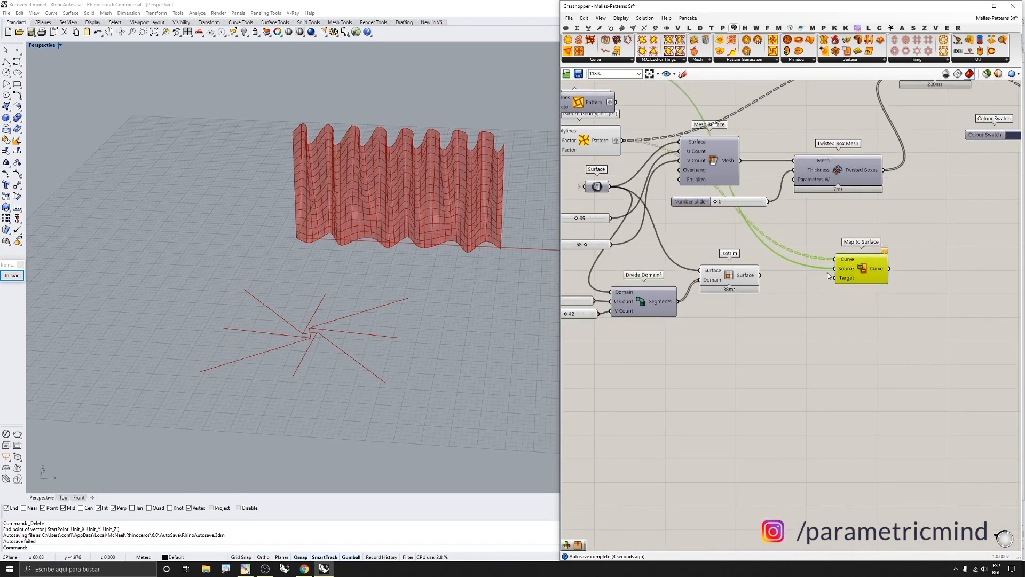
scroll(829, 280, up, 3)
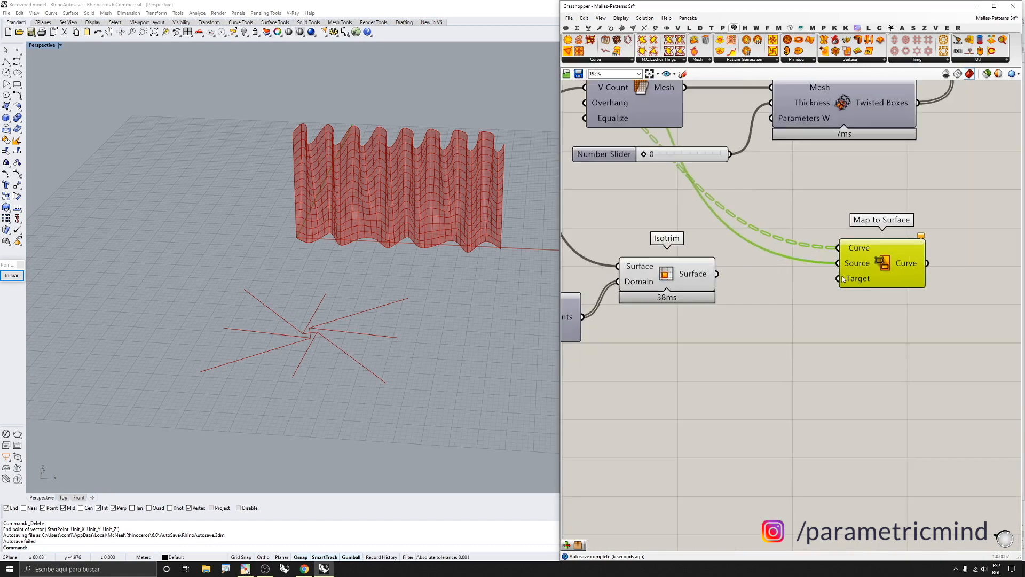
click(689, 279)
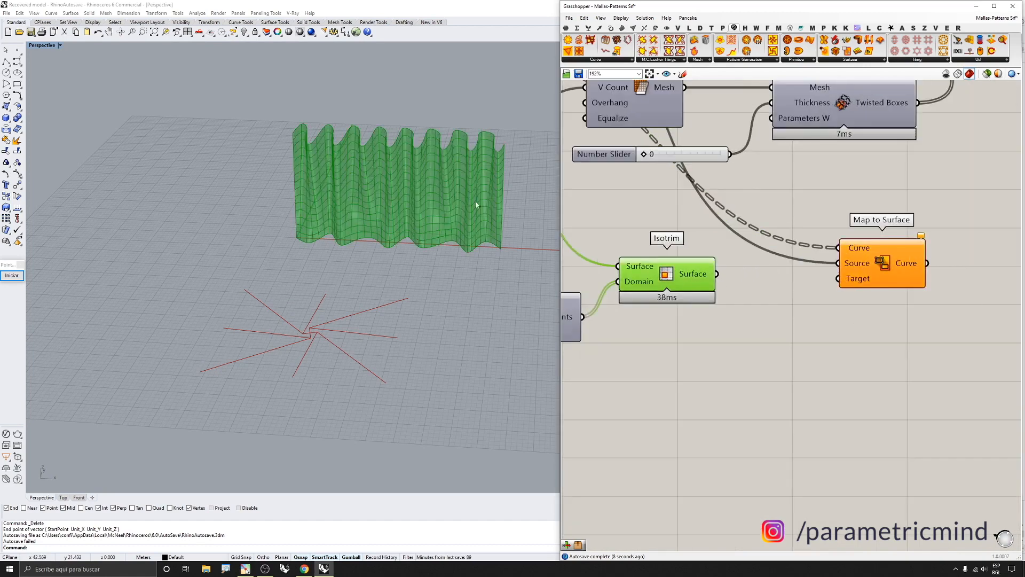
Connect the Isotrim Surface output to the Target input of Map to Surface
scroll(476, 200, up, 3)
drag(721, 277, 838, 279)
scroll(776, 312, down, 4)
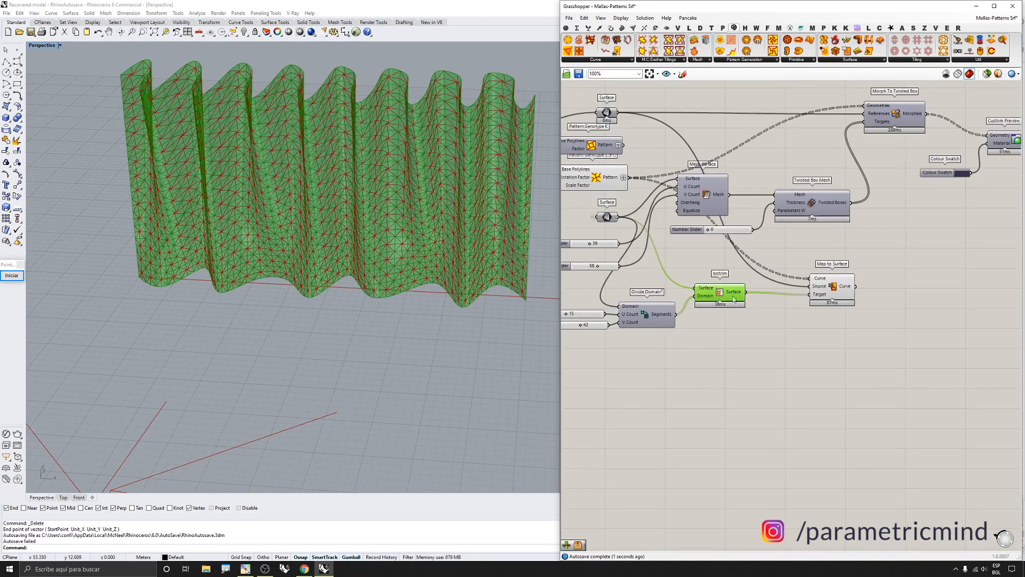
Inspect the pattern mapped onto the wavy surface in the perspective and top viewports
scroll(885, 277, down, 2)
scroll(418, 84, up, 10)
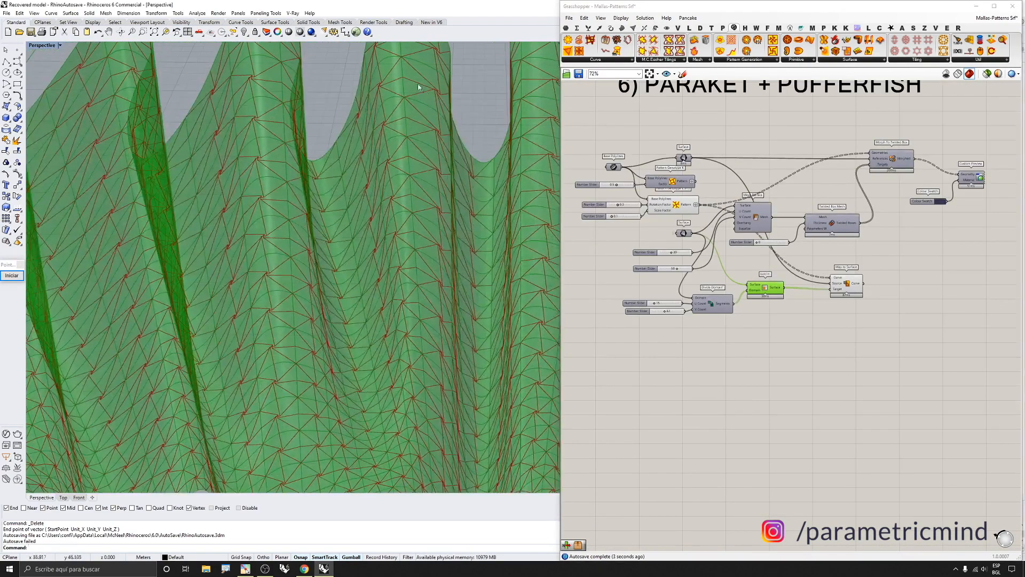
scroll(338, 84, up, 3)
scroll(347, 96, down, 8)
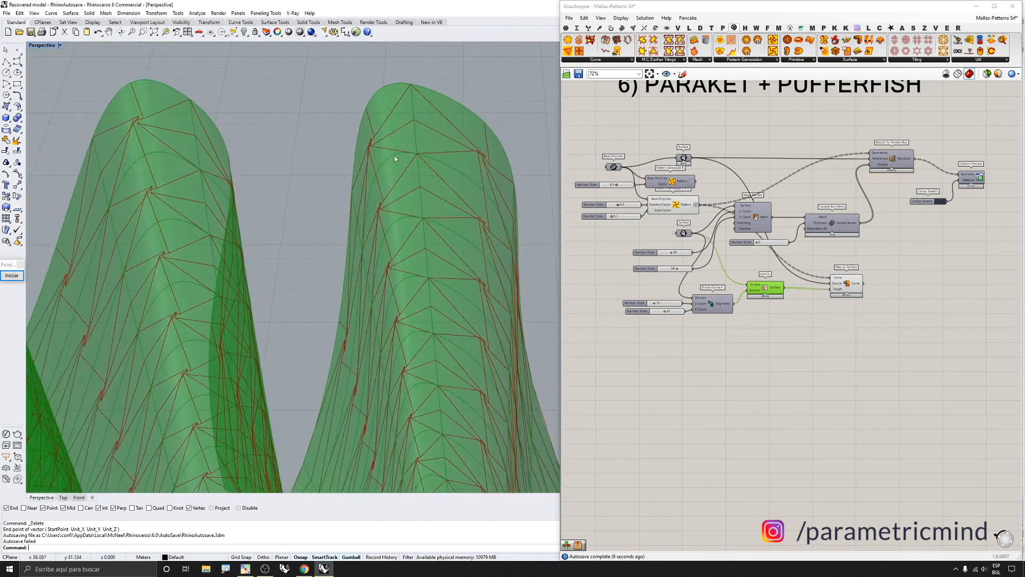
scroll(385, 142, up, 10)
scroll(374, 131, down, 10)
right_drag(396, 166, 292, 210)
scroll(232, 170, up, 5)
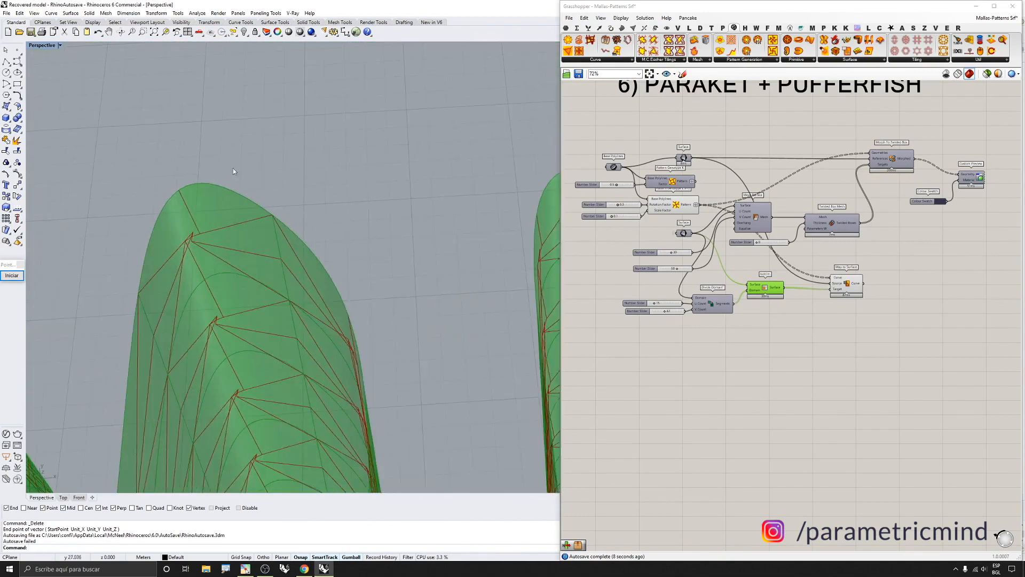
scroll(232, 169, down, 5)
right_drag(234, 171, 286, 222)
scroll(286, 223, down, 6)
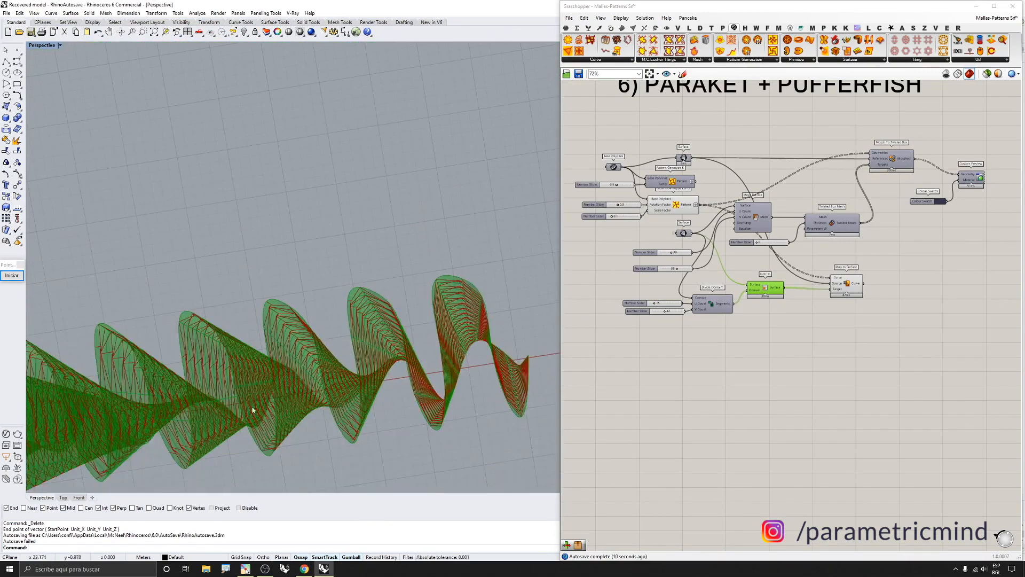
click(63, 497)
scroll(475, 201, down, 3)
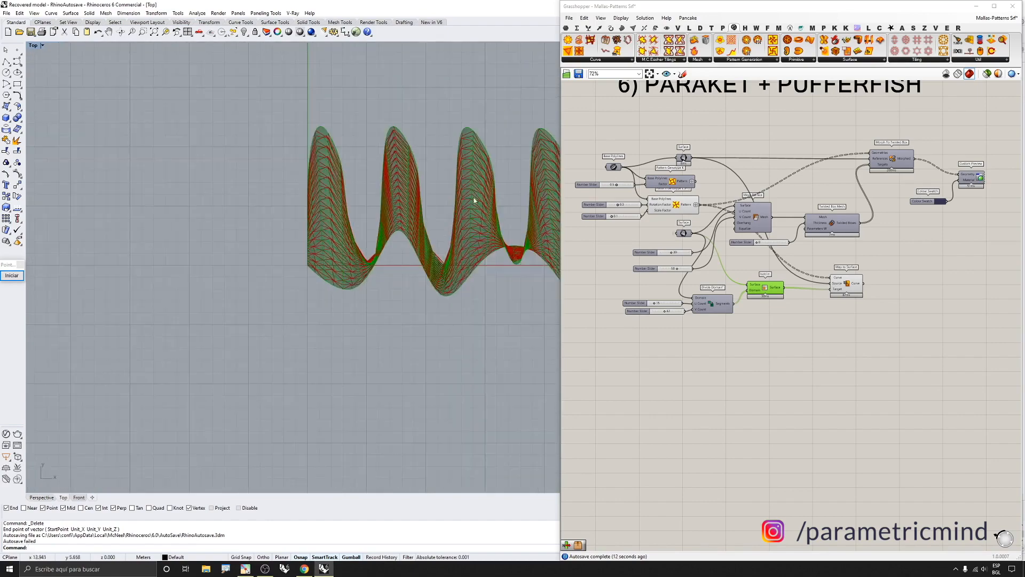
scroll(478, 169, up, 5)
scroll(479, 170, down, 3)
scroll(468, 172, up, 6)
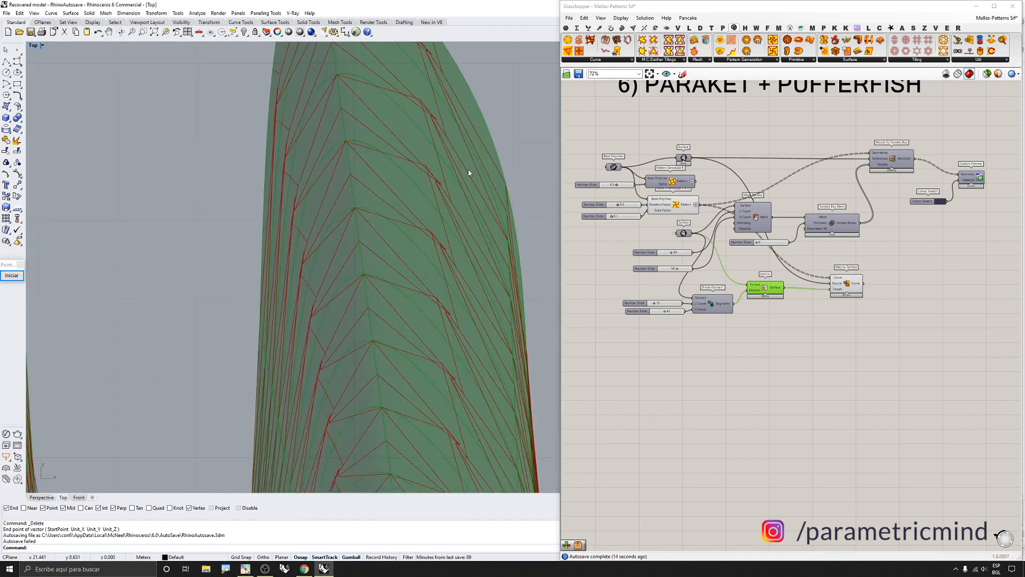
click(38, 498)
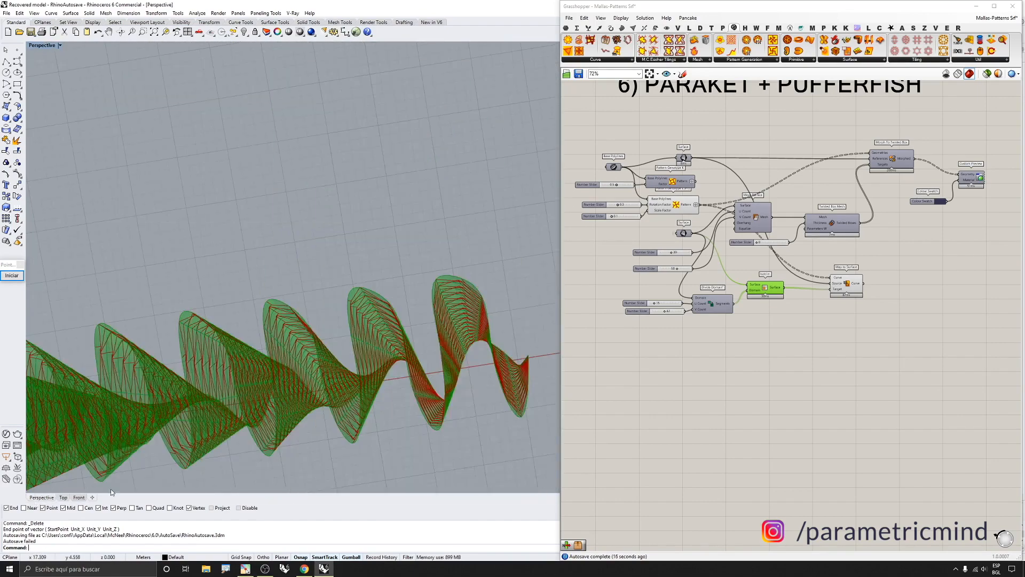
Set the Divide Domain² U Count to 7 and V Count to 11
click(784, 332)
click(766, 288)
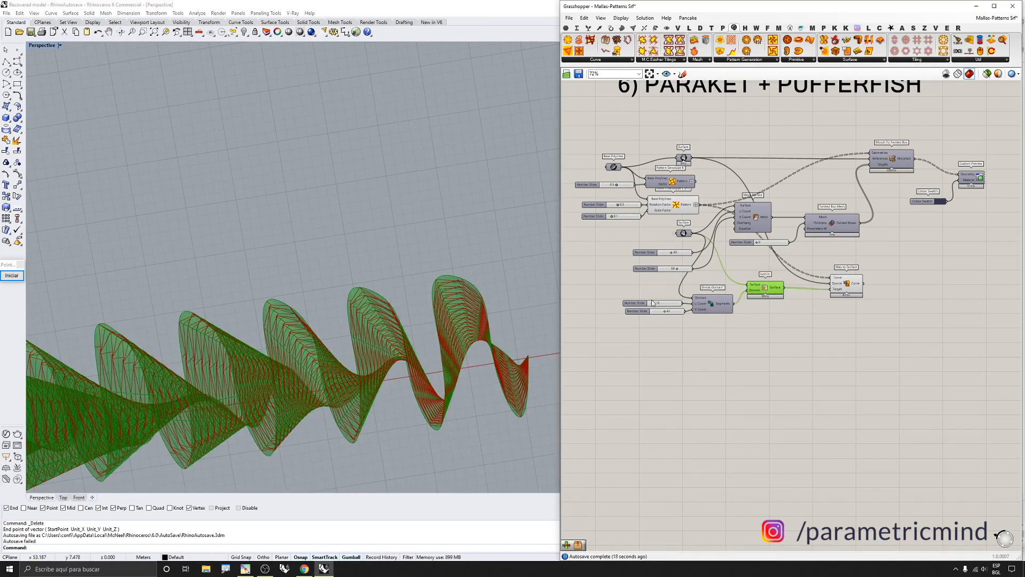
click(609, 316)
right_drag(422, 341, 359, 300)
scroll(434, 327, up, 3)
right_drag(435, 327, 495, 286)
scroll(494, 286, up, 3)
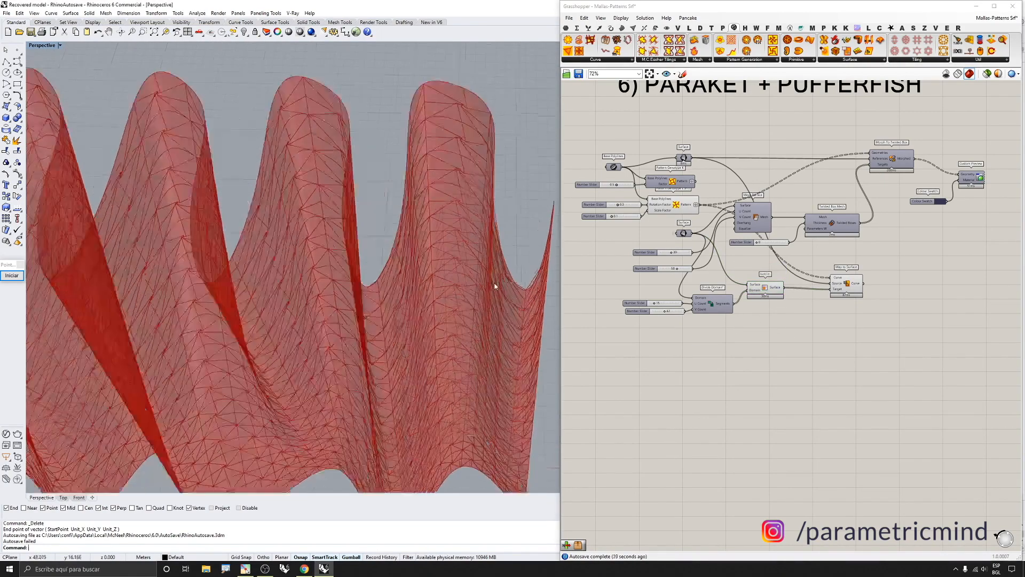
scroll(494, 287, up, 2)
scroll(657, 310, up, 6)
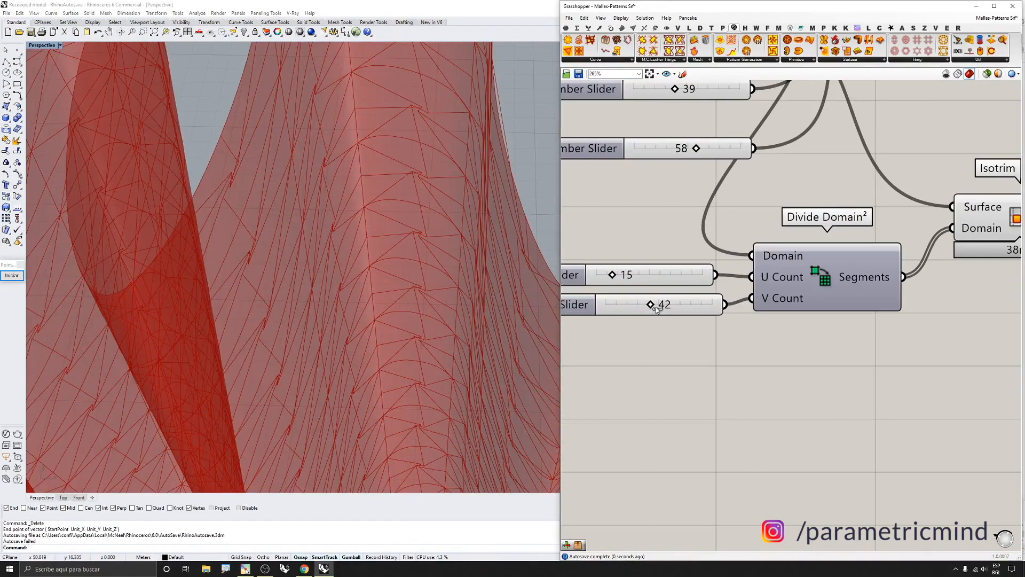
drag(657, 309, 605, 275)
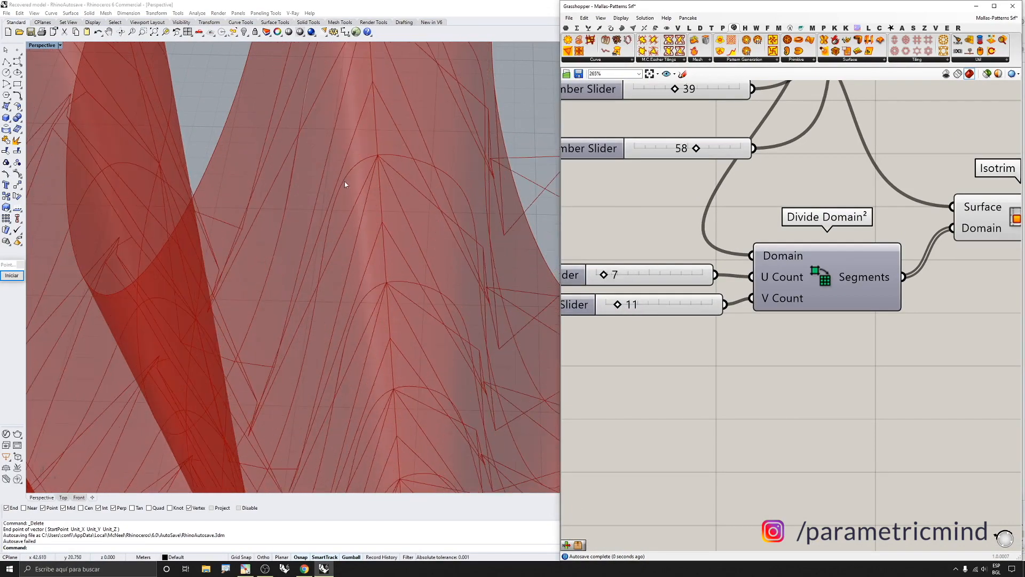
Examine the coarser mapped pattern on the wavy surface in the viewport
scroll(345, 185, down, 10)
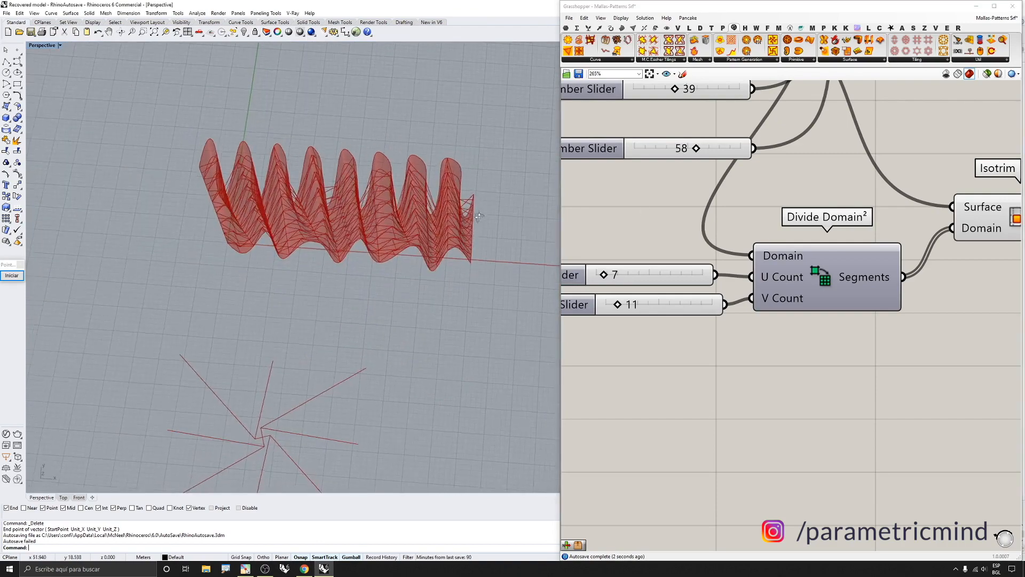
right_drag(479, 217, 311, 245)
scroll(312, 246, up, 6)
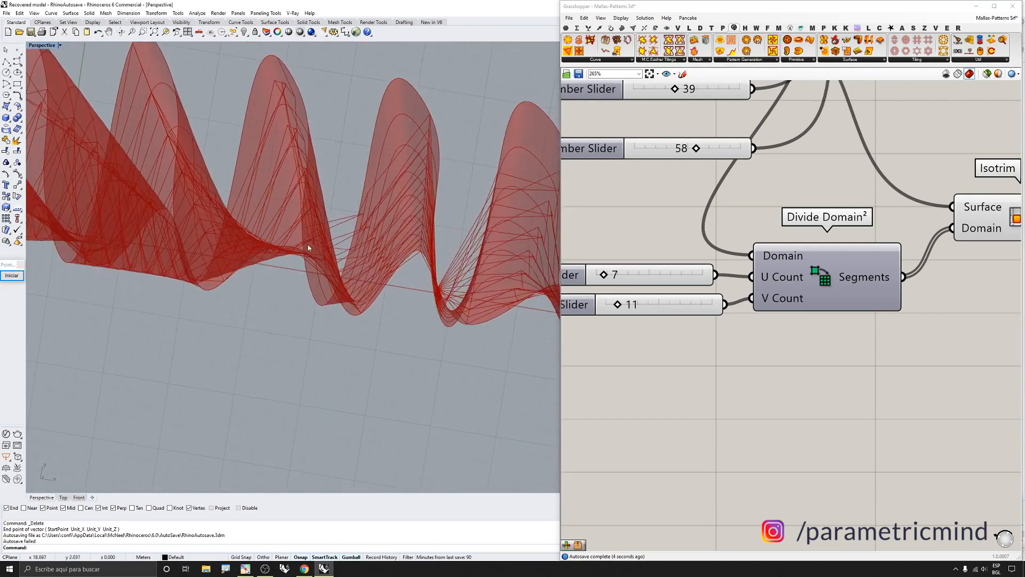
mouse_move(394, 255)
right_down()
mouse_move(447, 261)
mouse_move(489, 216)
right_up()
scroll(474, 239, down, 5)
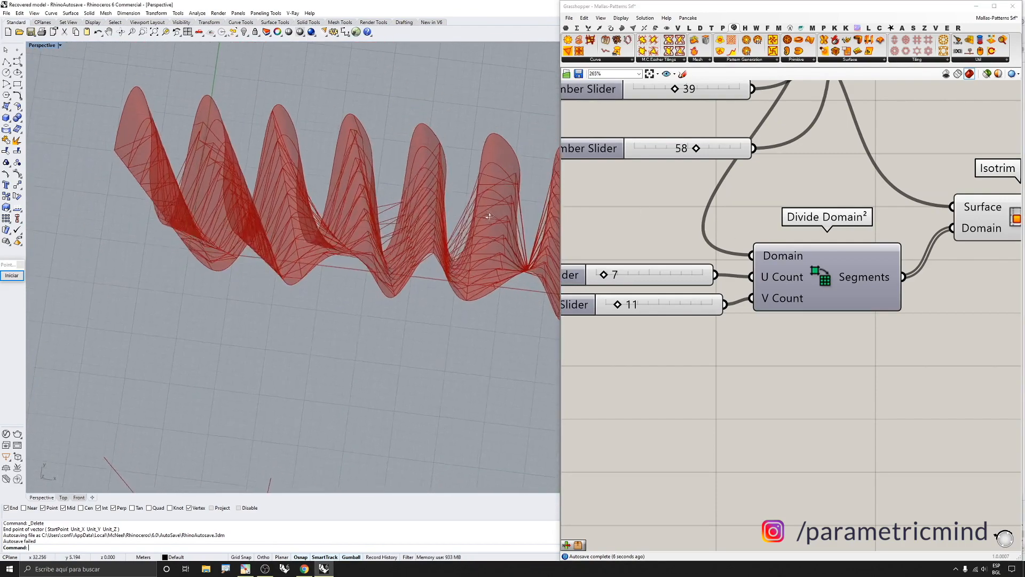
scroll(492, 177, up, 4)
scroll(492, 177, down, 7)
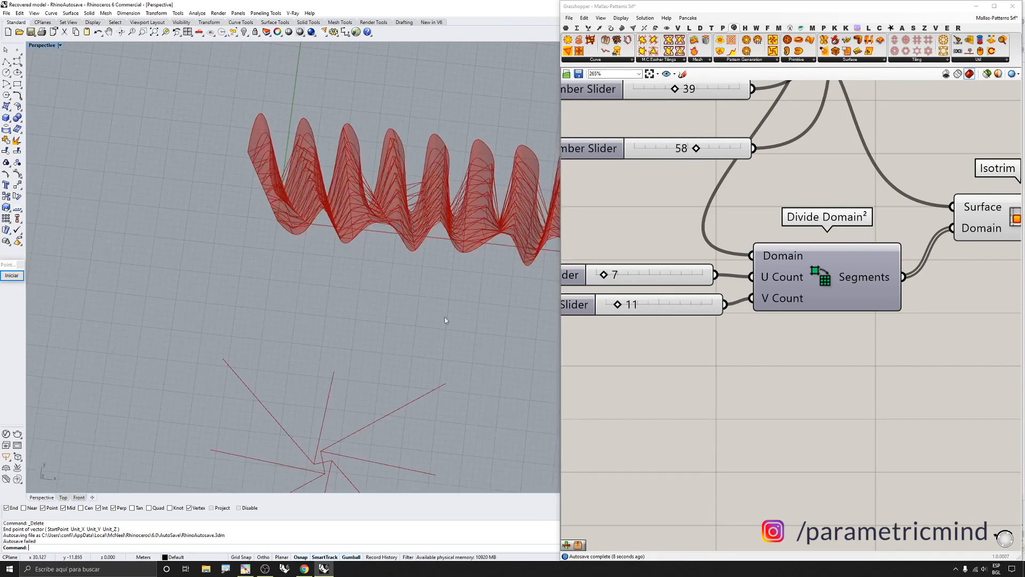
right_drag(445, 320, 393, 320)
scroll(407, 341, down, 5)
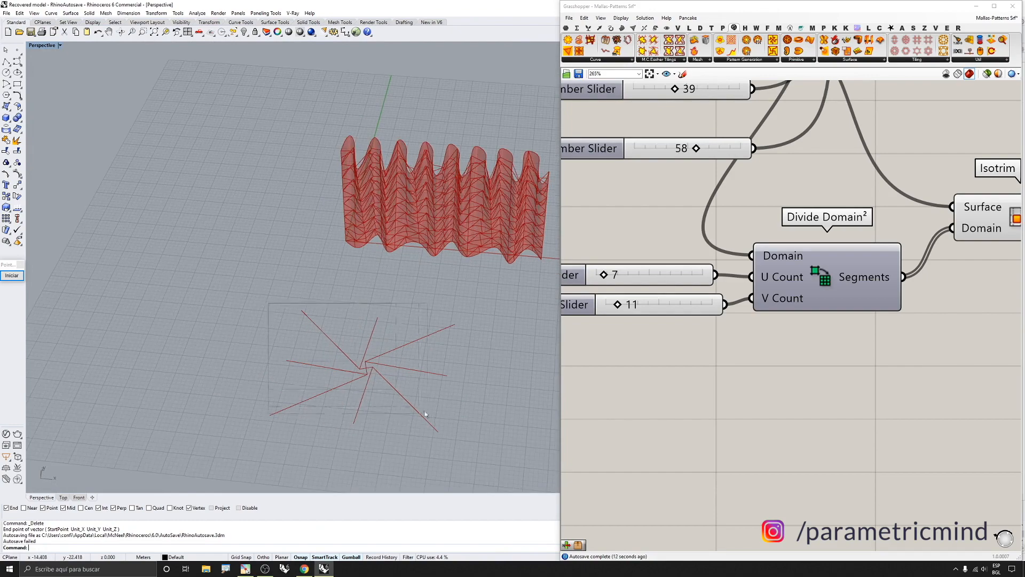
scroll(451, 152, up, 3)
right_drag(451, 152, 469, 134)
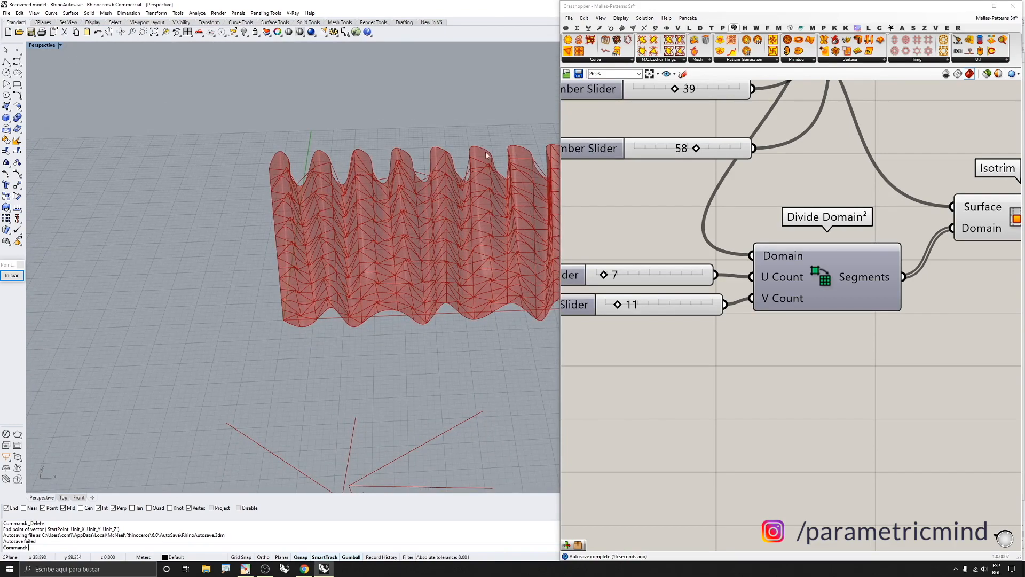
Delete the Divide Domain², its two sliders, Isotrim and Map to Surface components
scroll(789, 284, down, 5)
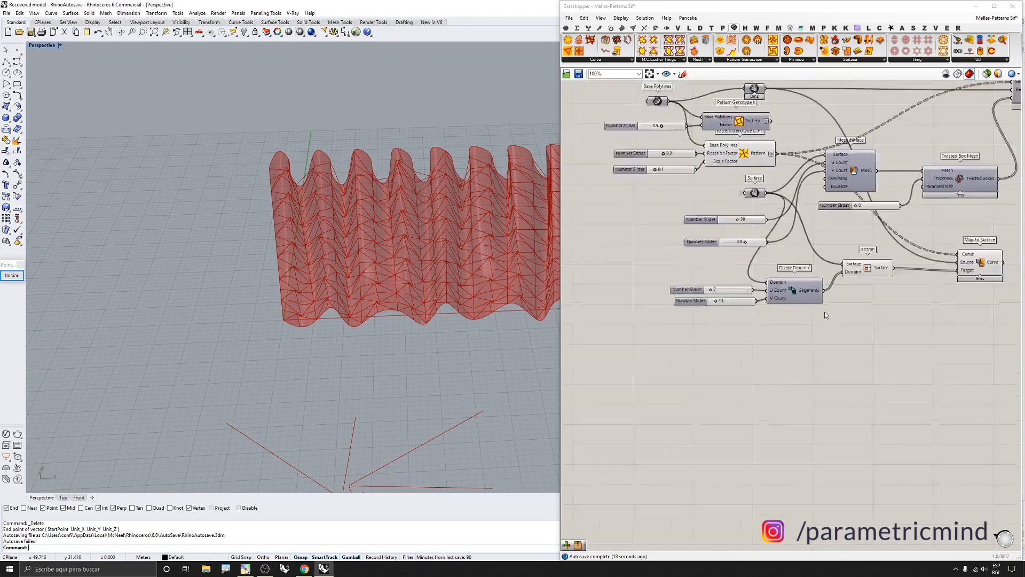
drag(976, 322, 691, 263)
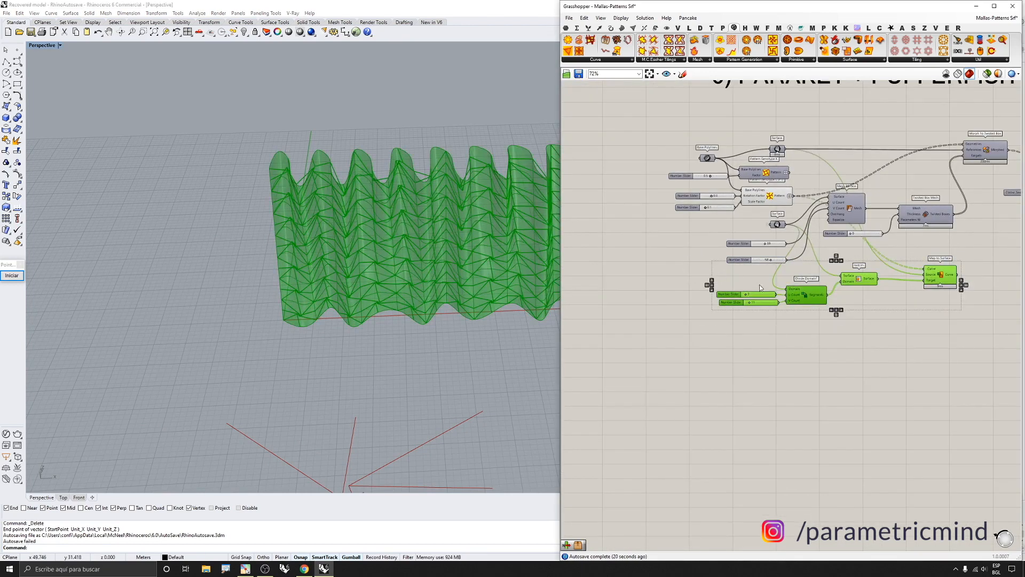
key(Delete)
scroll(793, 259, down, 3)
scroll(833, 237, up, 3)
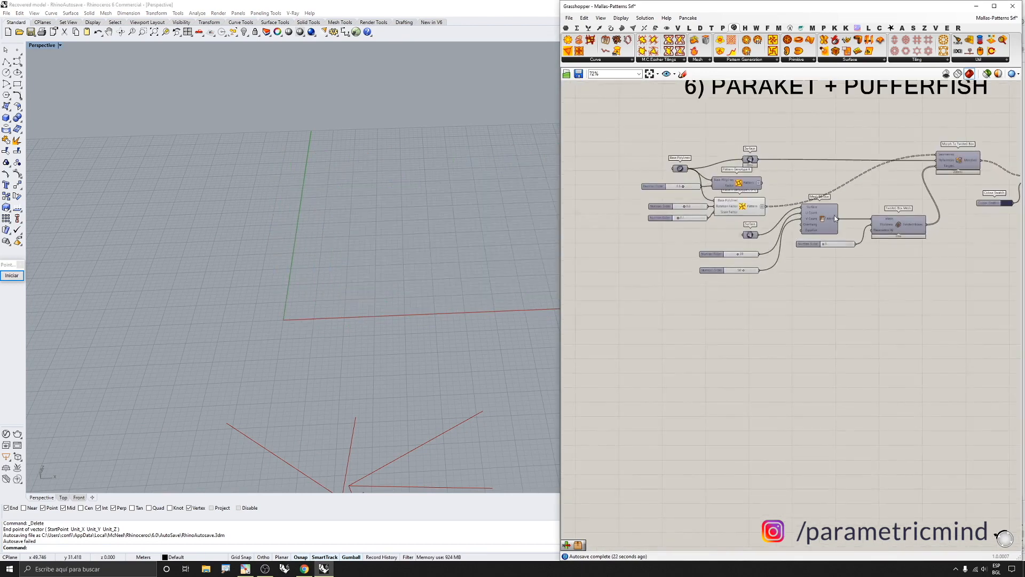
Enable the preview of the Mesh Surface component
click(825, 219)
middle_click(825, 219)
click(809, 203)
scroll(368, 191, up, 4)
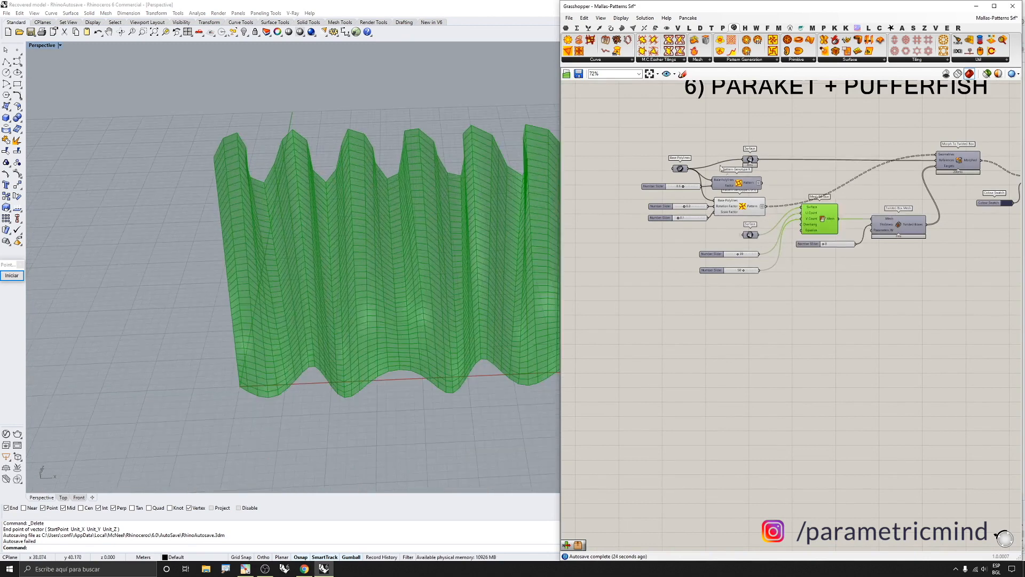
Disable the preview of the pattern, Surface and Mesh Surface components
drag(821, 135, 739, 206)
middle_click(738, 206)
click(718, 201)
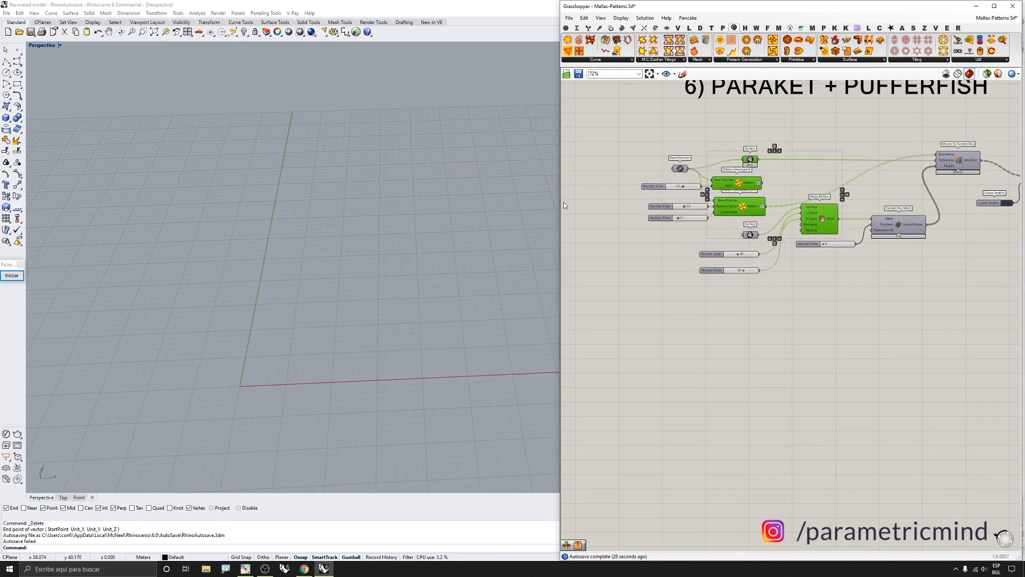
scroll(769, 248, down, 3)
scroll(897, 202, up, 3)
Enable the preview of the Custom Preview component showing the twisted boxes
middle_click(872, 245)
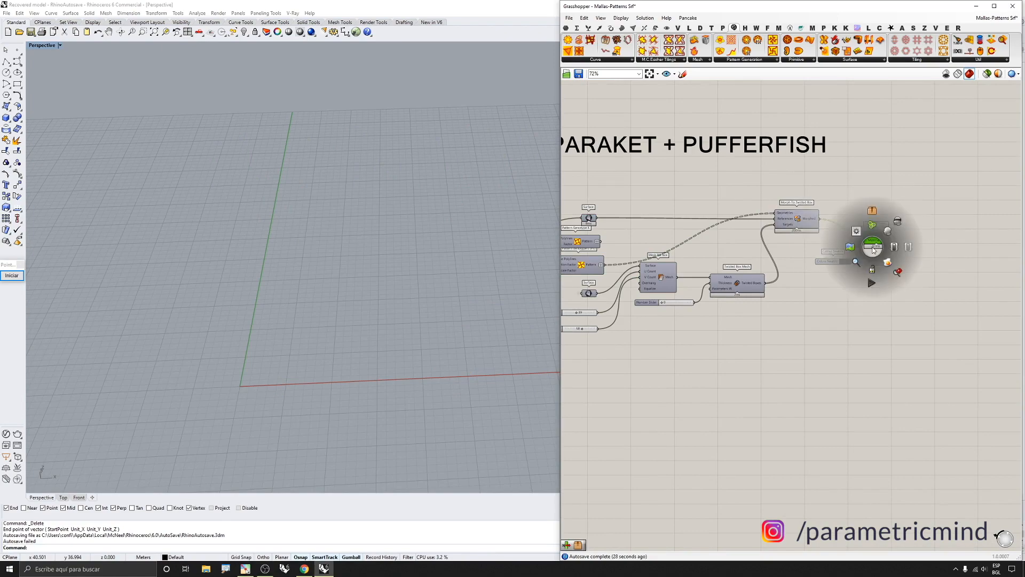
click(886, 231)
scroll(411, 198, up, 5)
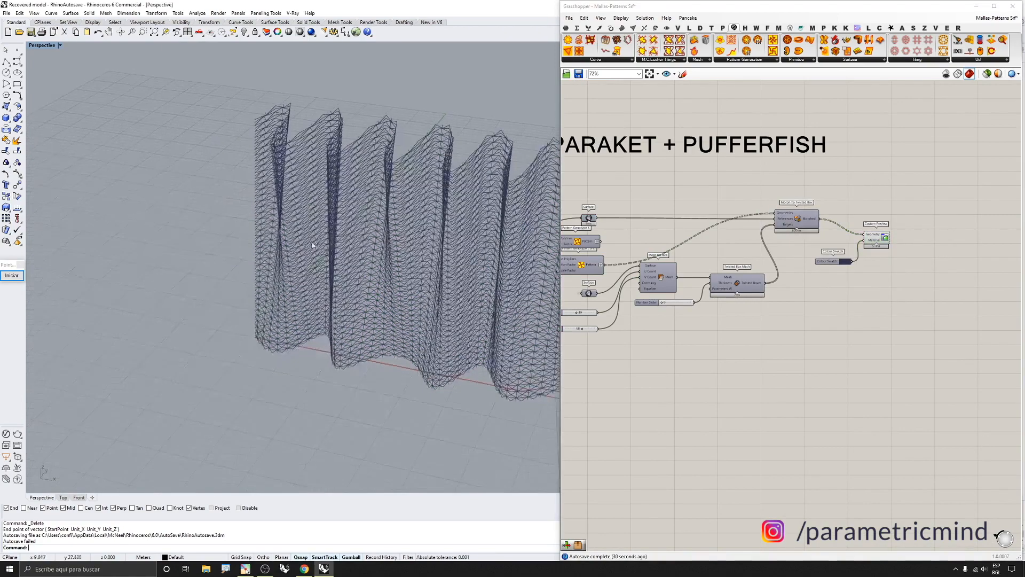
scroll(411, 198, up, 3)
scroll(789, 225, down, 5)
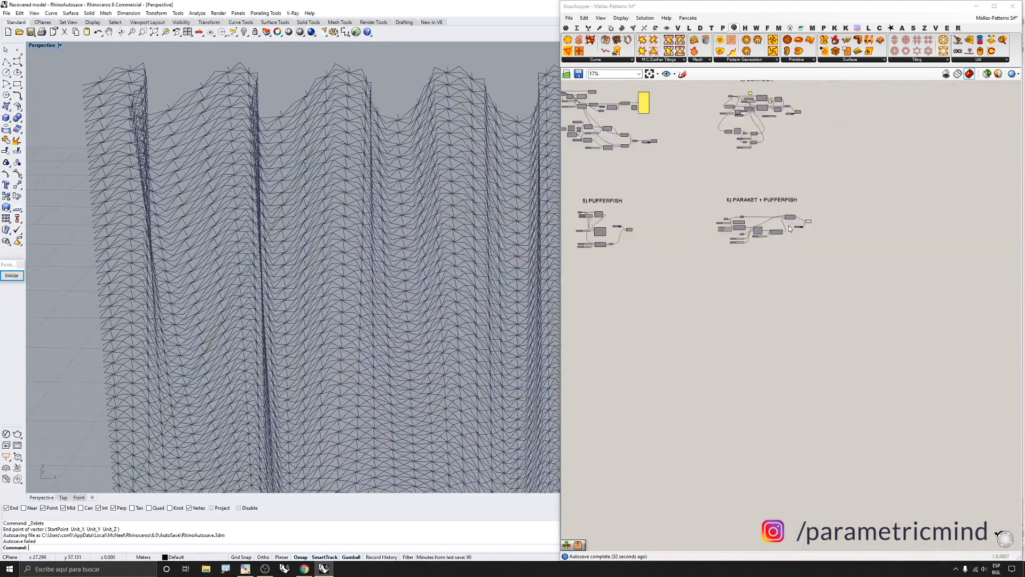
Review the six pattern definitions laid out across the Grasshopper canvas
click(566, 28)
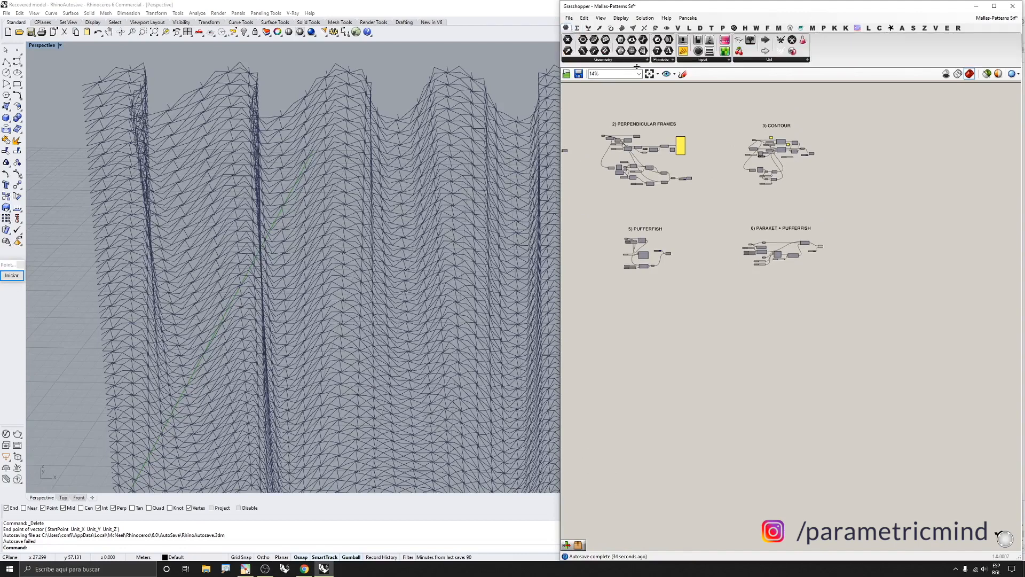
right_drag(684, 164, 828, 188)
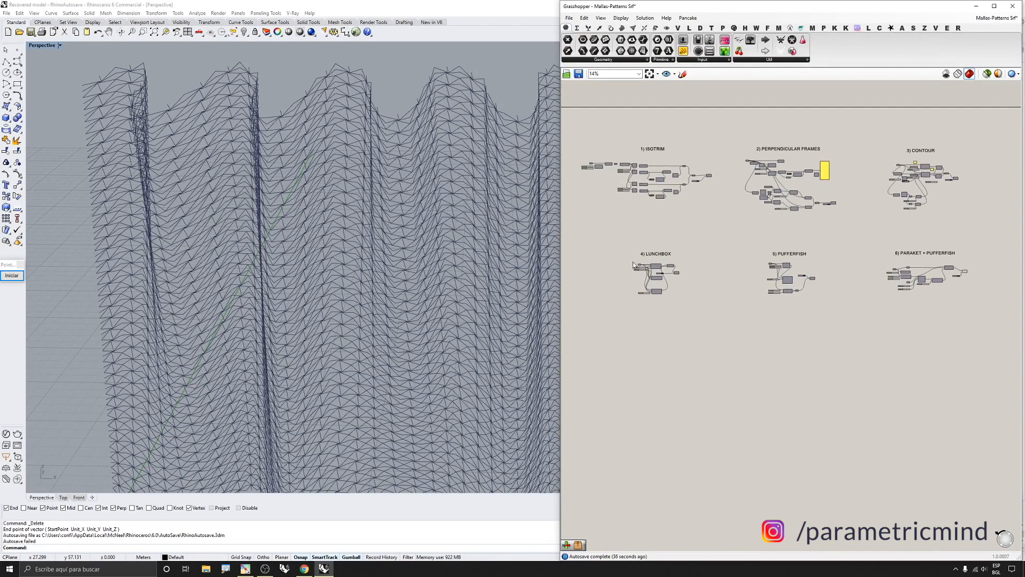
scroll(629, 261, up, 1)
mouse_move(201, 228)
right_down()
mouse_move(205, 241)
mouse_move(267, 252)
right_up()
scroll(200, 239, down, 3)
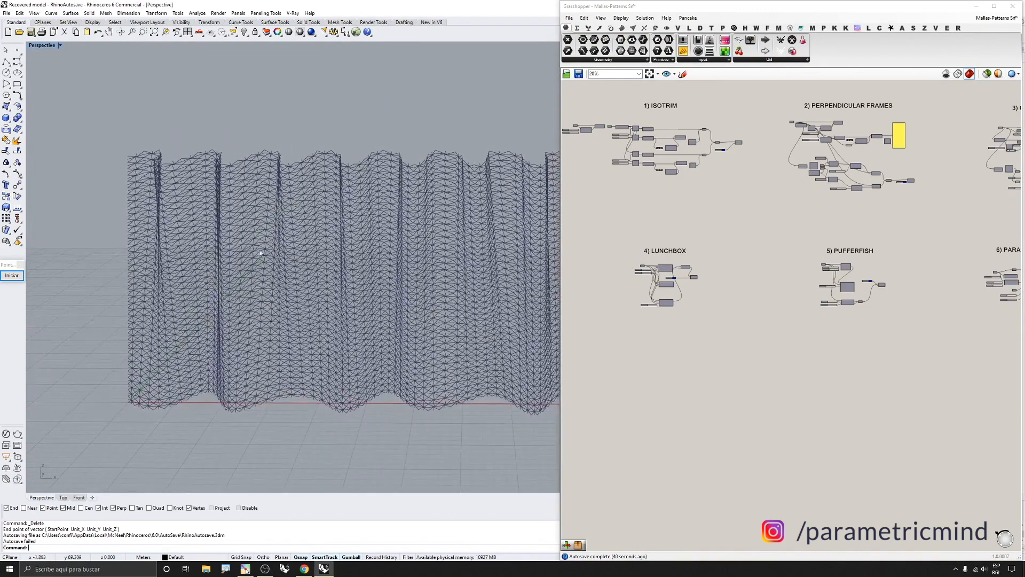
mouse_move(336, 273)
right_down()
mouse_move(231, 258)
mouse_move(266, 286)
mouse_move(320, 281)
right_up()
scroll(231, 261, down, 5)
scroll(245, 283, up, 4)
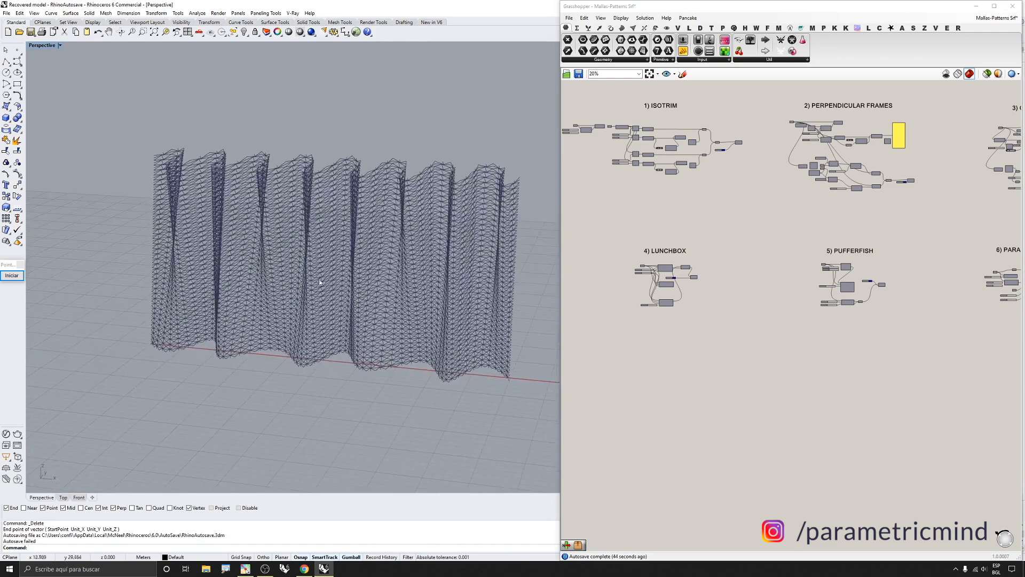
scroll(710, 277, down, 1)
right_drag(741, 261, 717, 266)
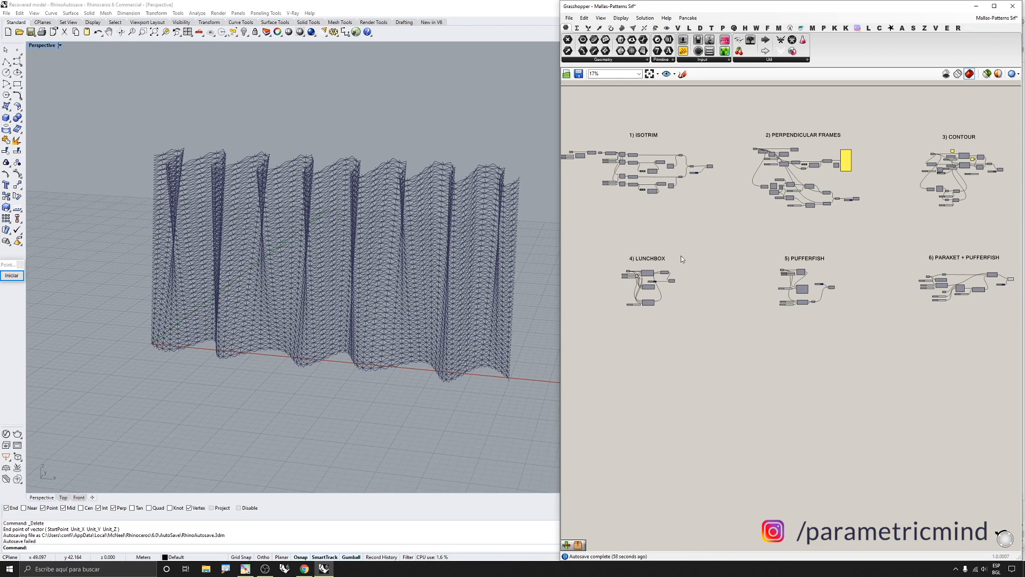
scroll(716, 229, up, 2)
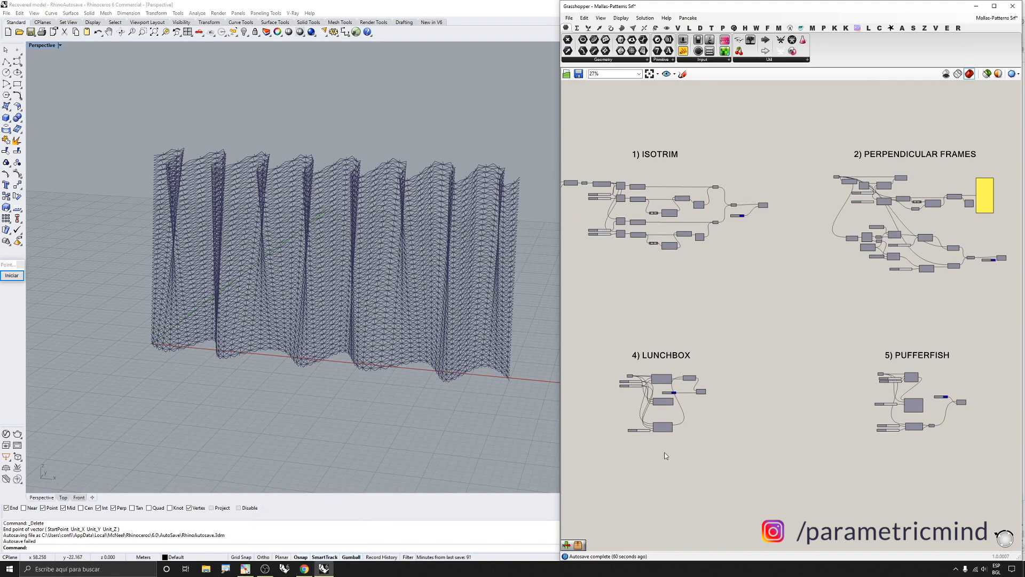
Switch to the browser's GH files page, then return to the Grasshopper canvas
click(305, 567)
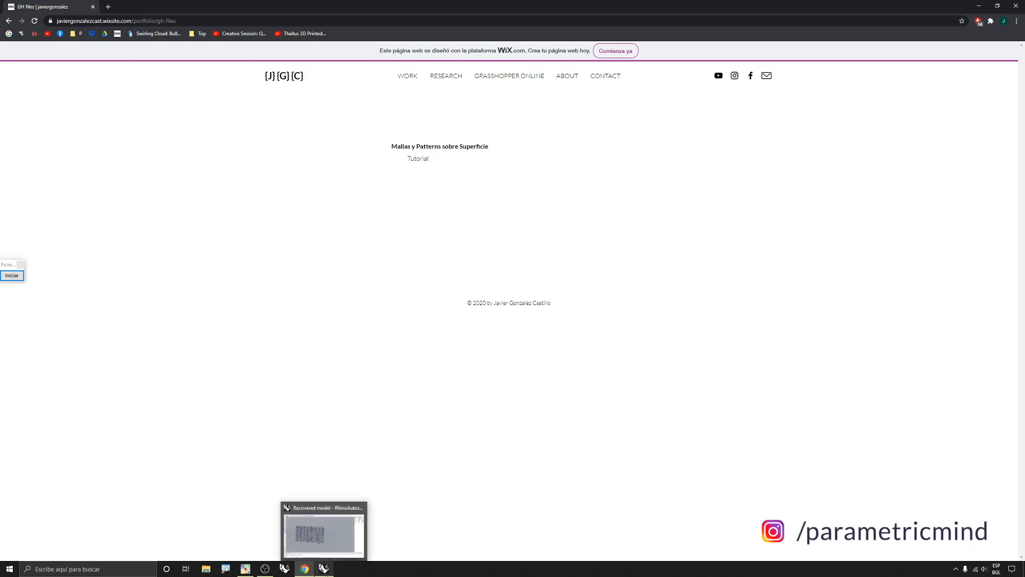
click(324, 568)
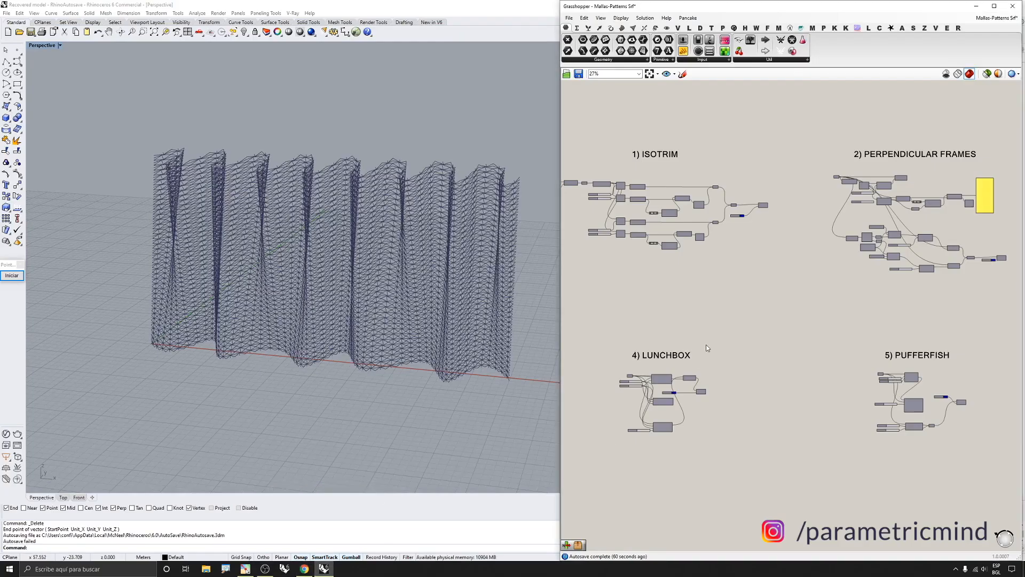
scroll(656, 271, down, 2)
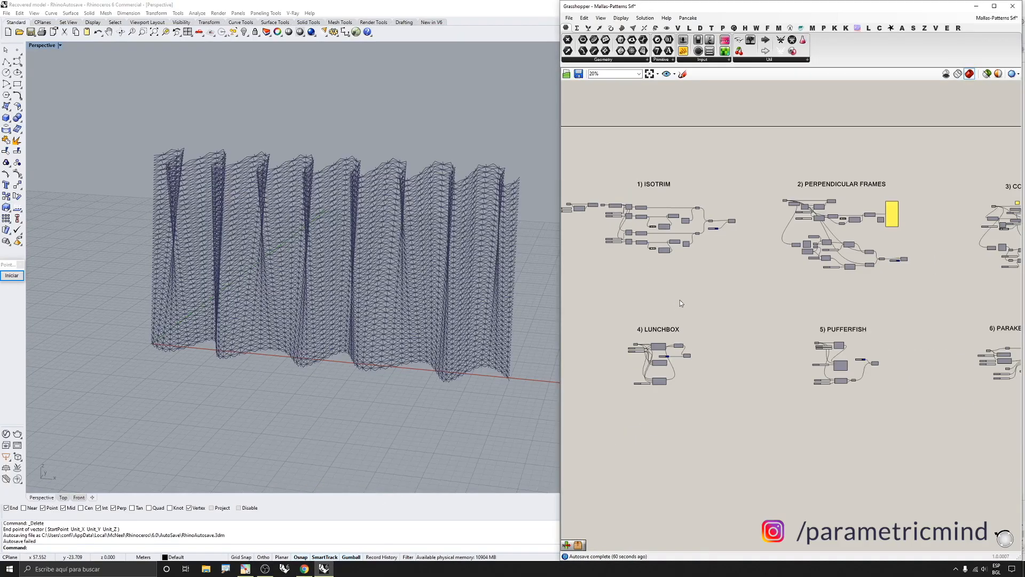
scroll(680, 299, up, 3)
scroll(684, 216, down, 3)
scroll(695, 270, up, 2)
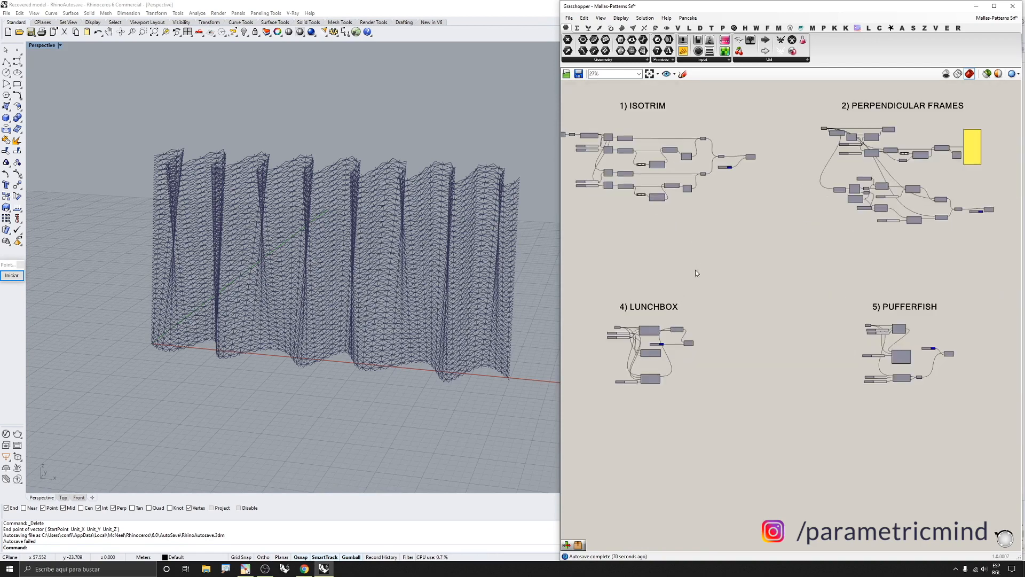